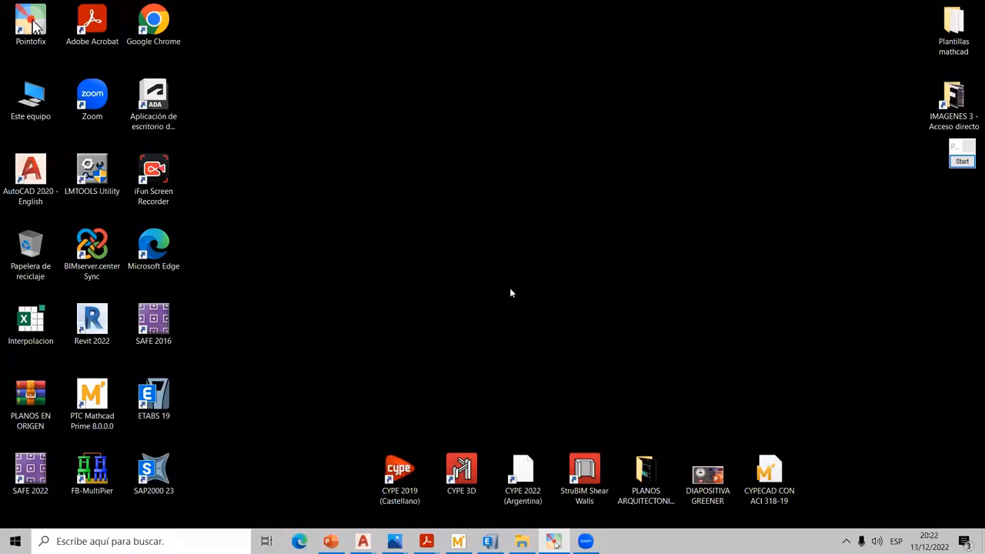
- Launch CYPE 2019 (Castellano) from its desktop shortcut and reposition its launcher window
drag(399, 473, 460, 190)
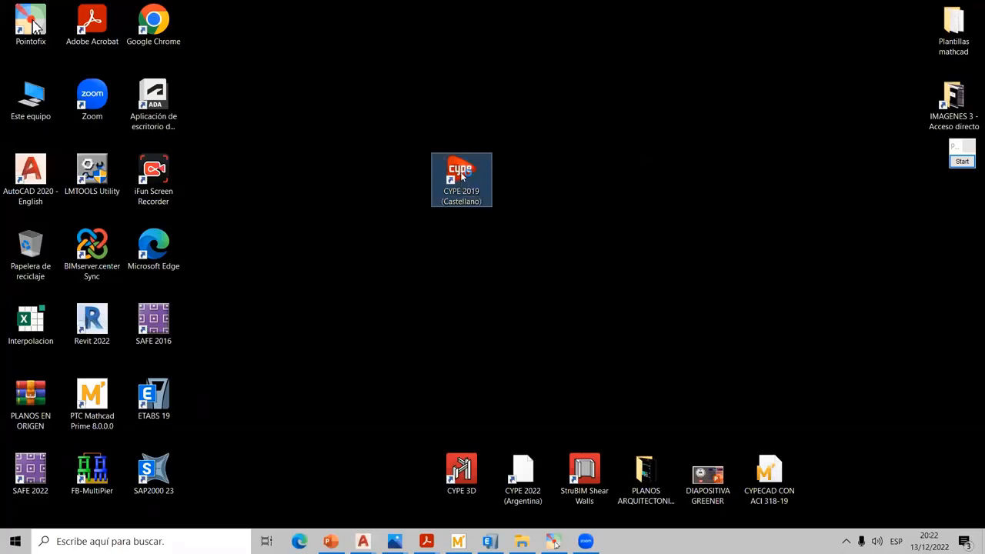
double_click(462, 175)
click(670, 153)
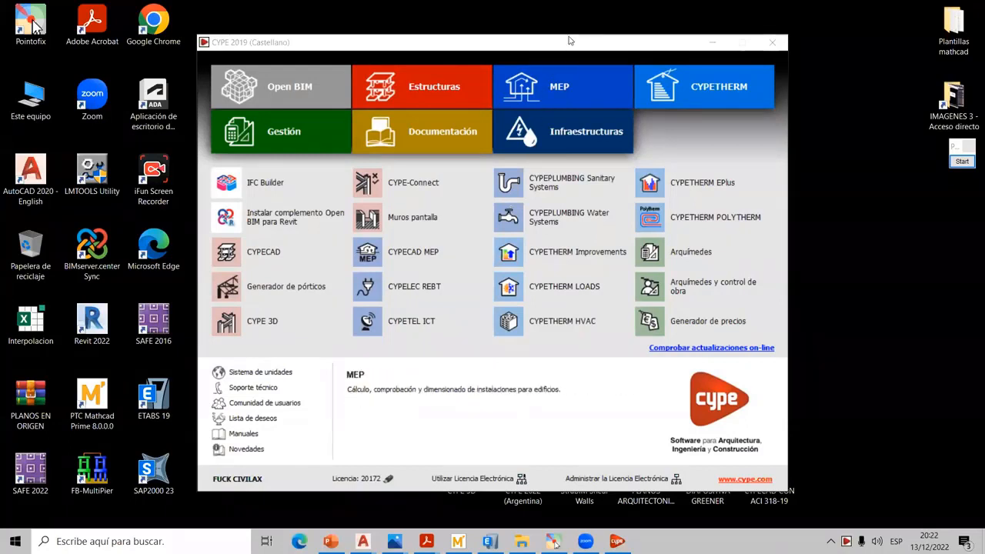
drag(566, 45, 570, 36)
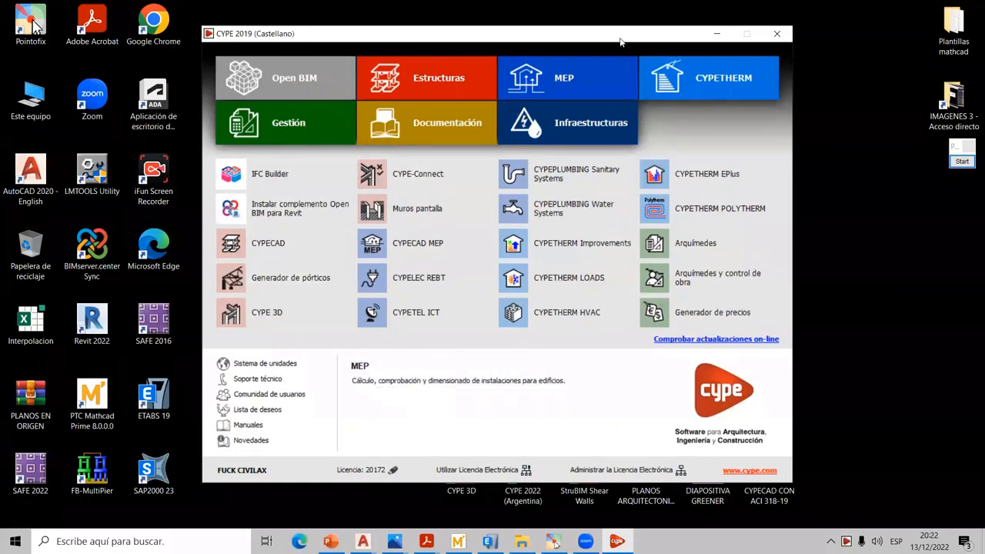
drag(620, 39, 617, 63)
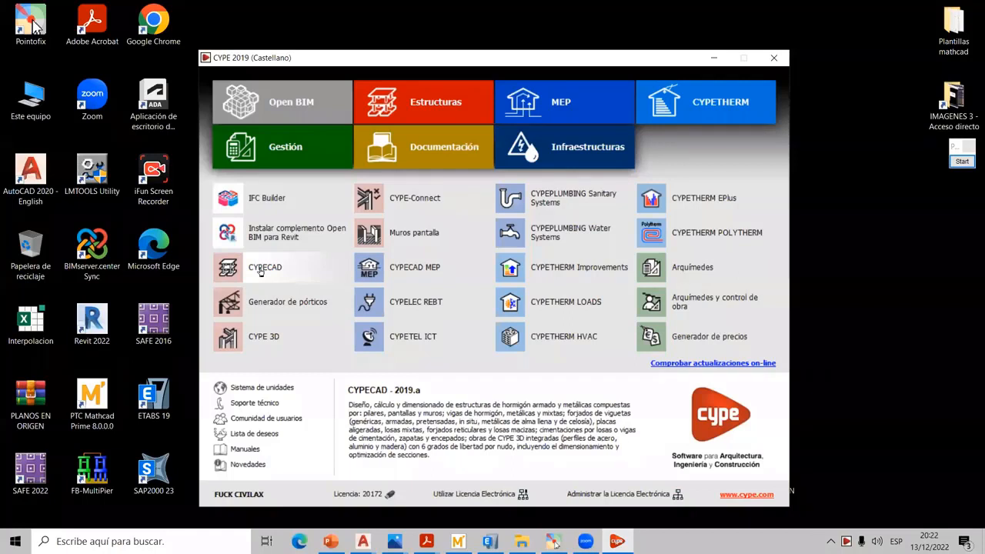
- Review the International System and English unit options, and set the unit system to M.K.S
click(250, 391)
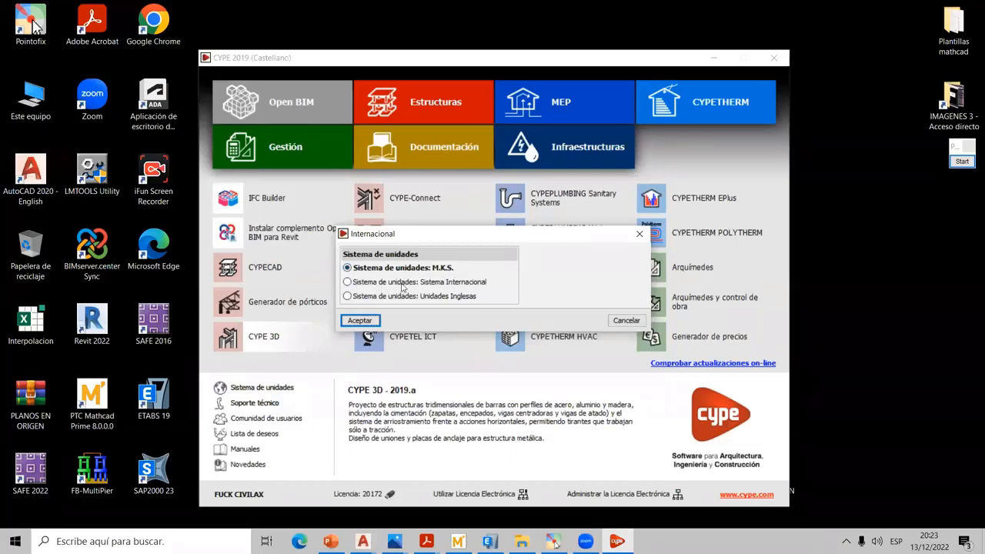
click(350, 282)
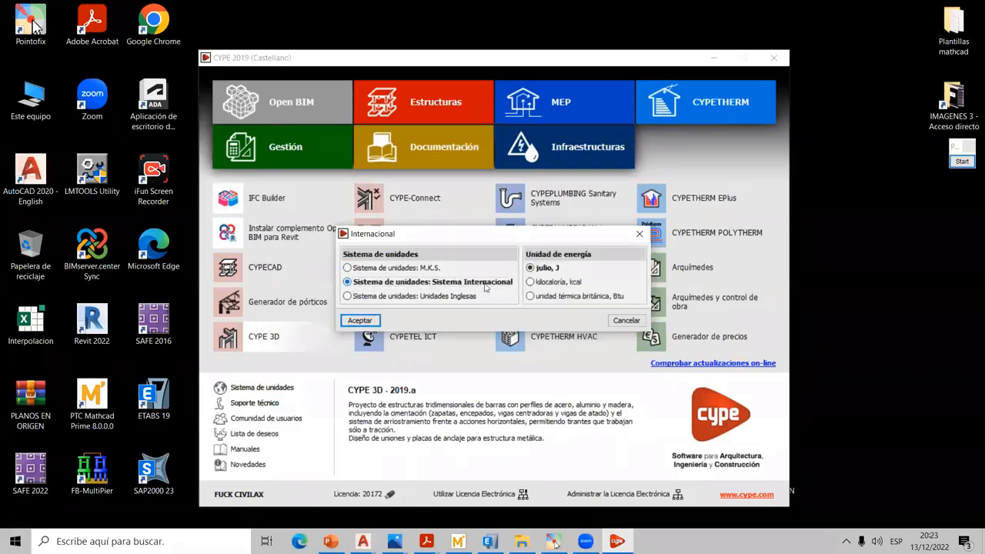
click(348, 297)
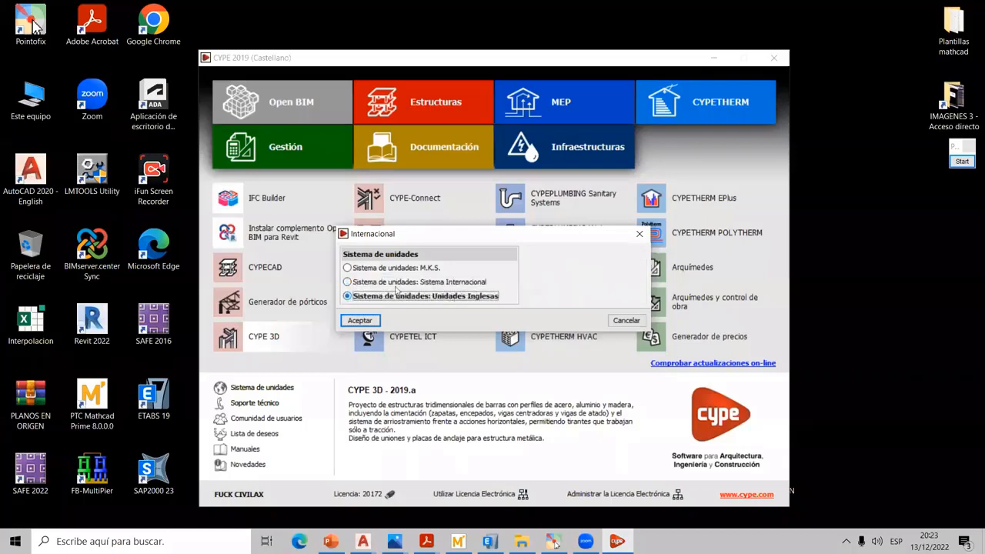
click(348, 268)
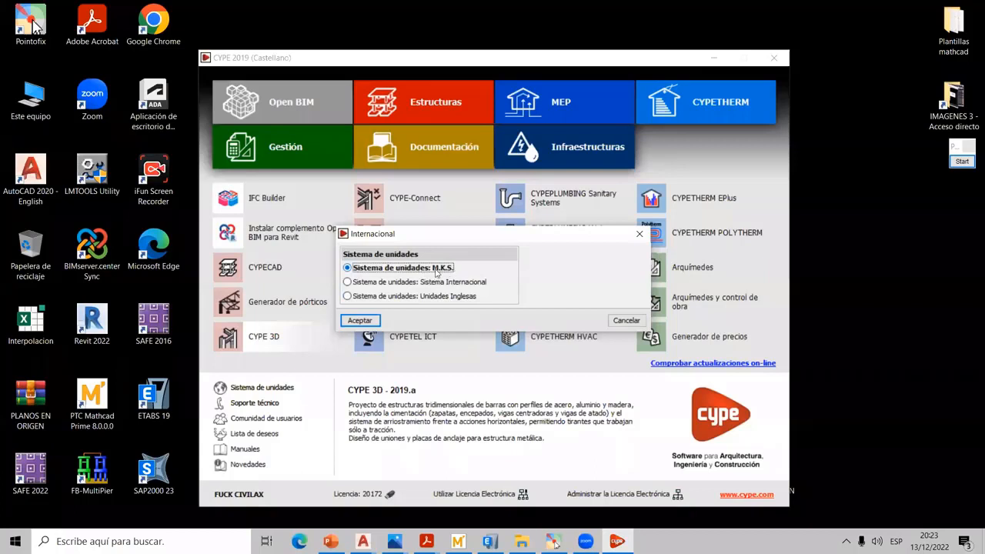
click(366, 323)
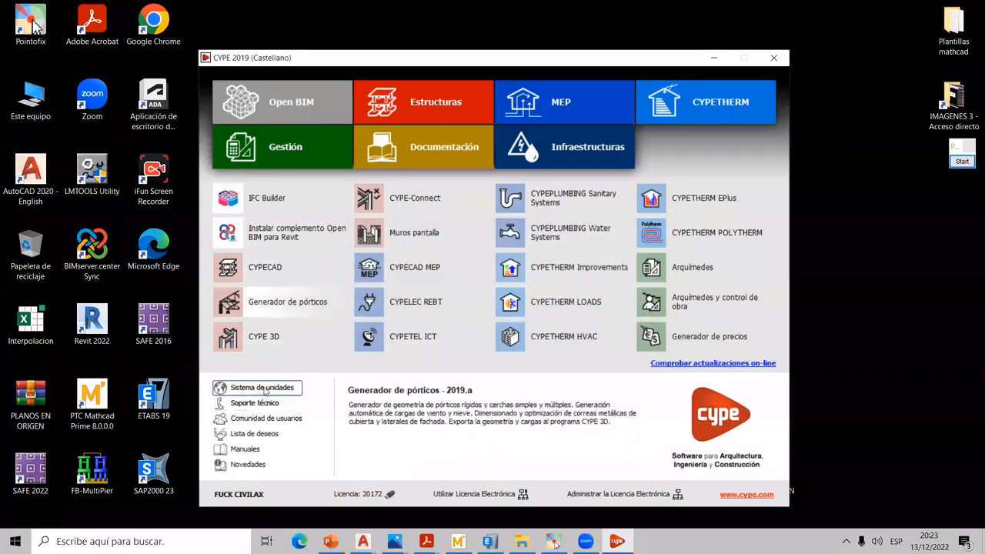
- Open CYPECAD from the launcher and dismiss the security alert about the startup directory
click(255, 279)
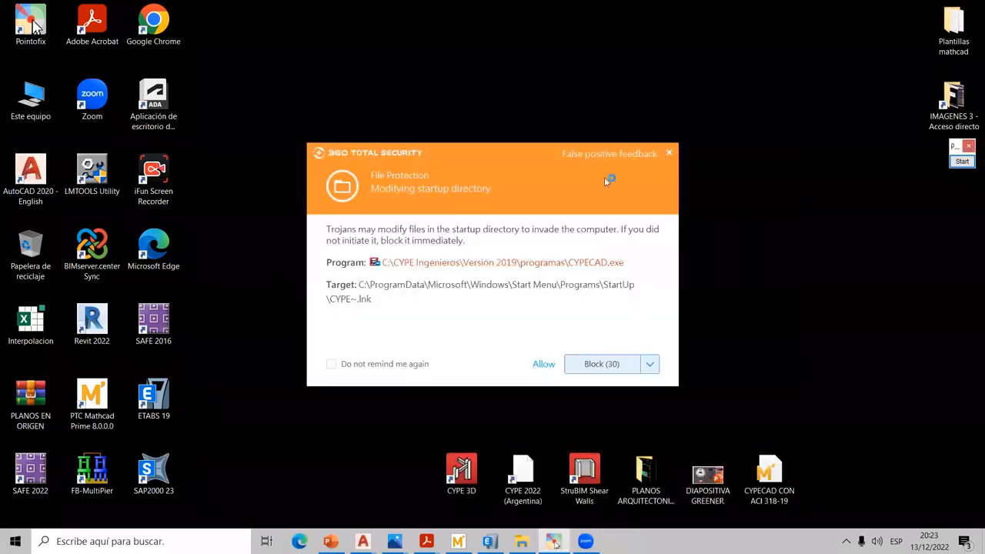
click(669, 154)
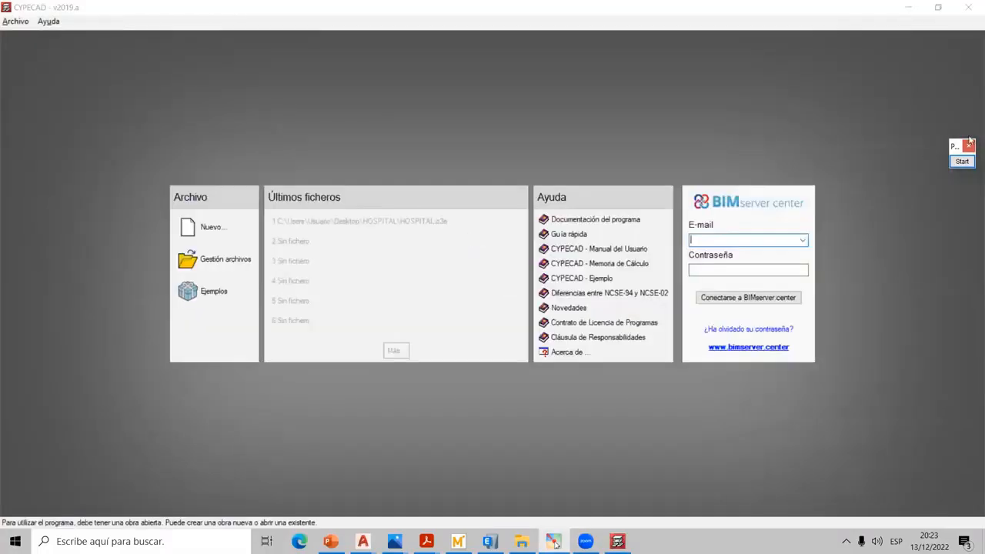
- Mark the recent files list, Nuevo, Gestión archivos and Ejemplos with blue rectangles using Pointofix, and end the annotation
click(963, 161)
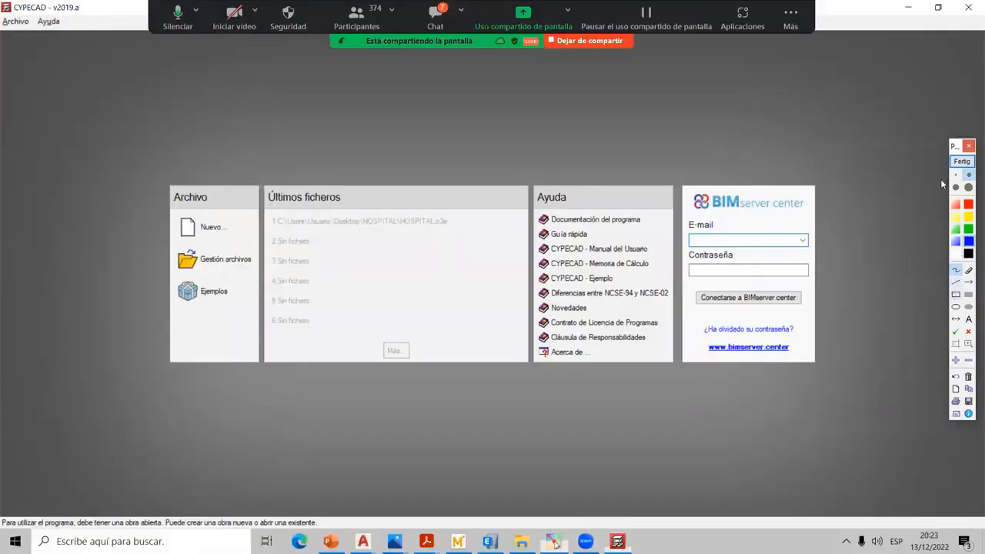
click(956, 295)
drag(263, 208, 527, 360)
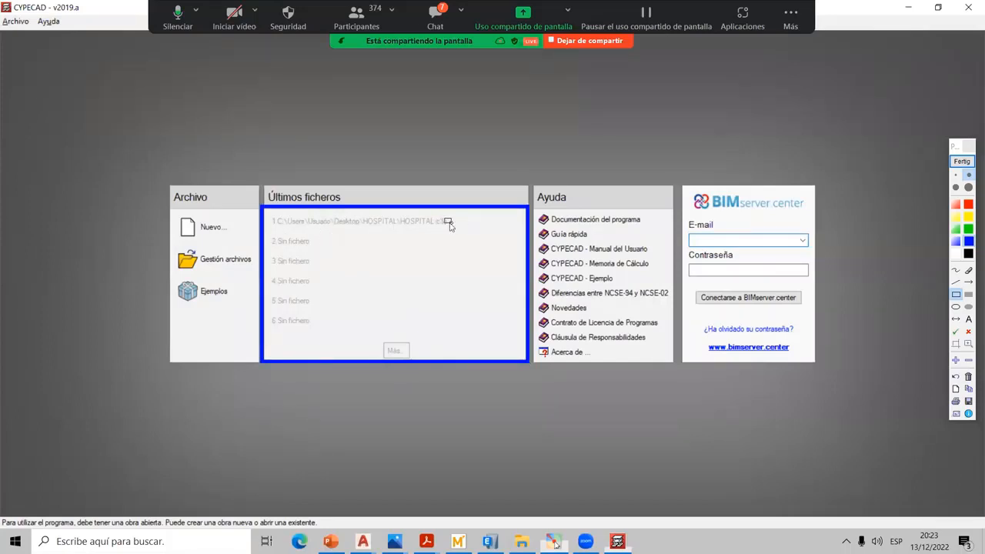
drag(444, 217, 451, 224)
drag(173, 213, 249, 243)
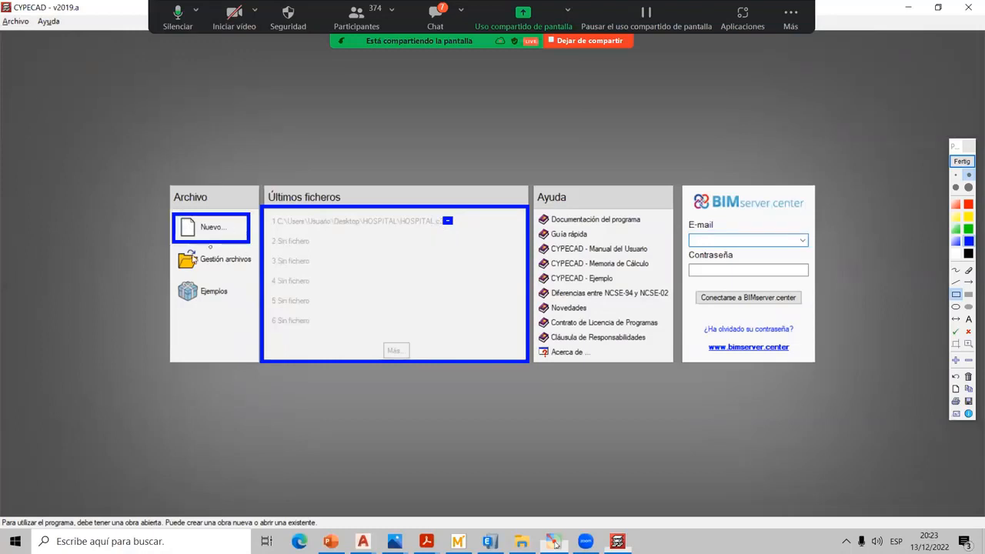
drag(169, 244, 256, 277)
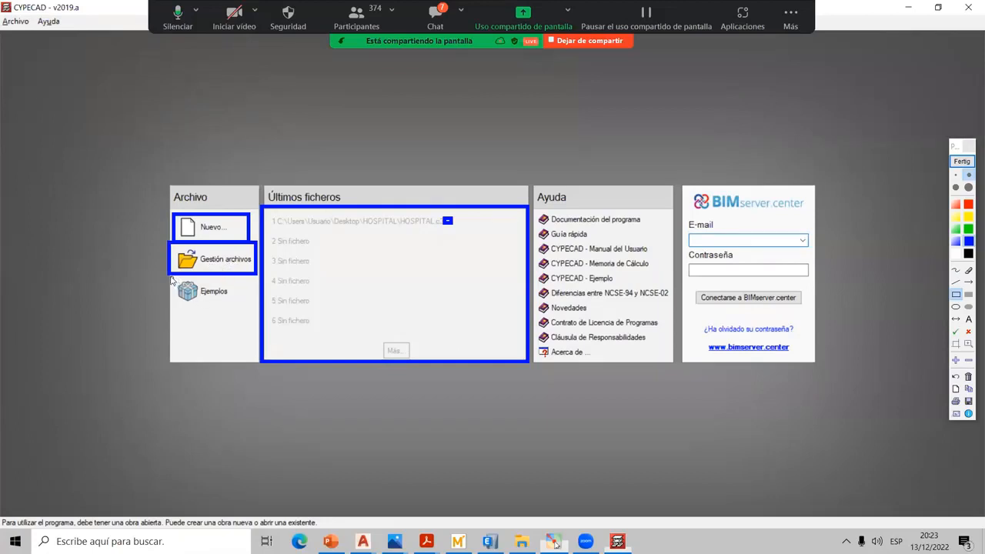
drag(172, 281, 248, 310)
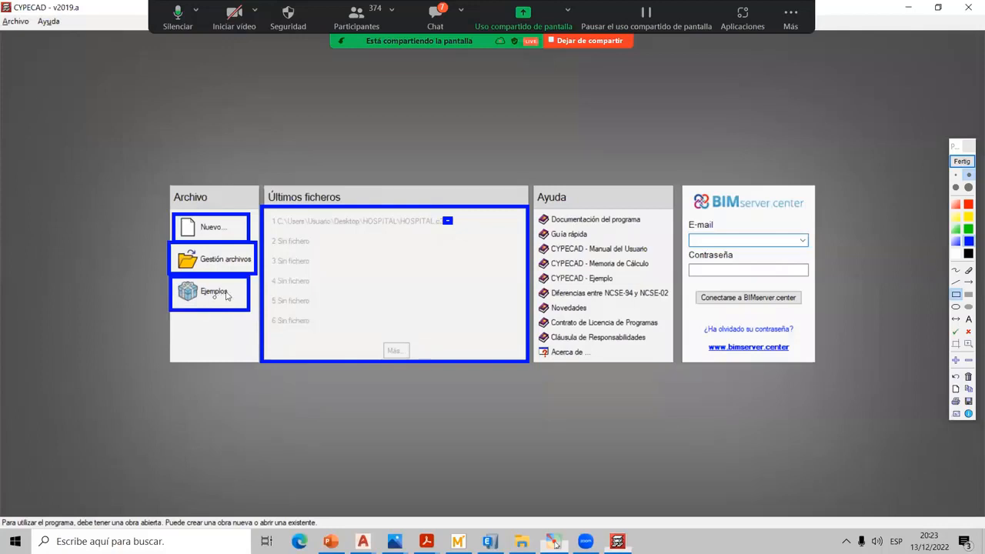
drag(229, 290, 235, 297)
click(963, 160)
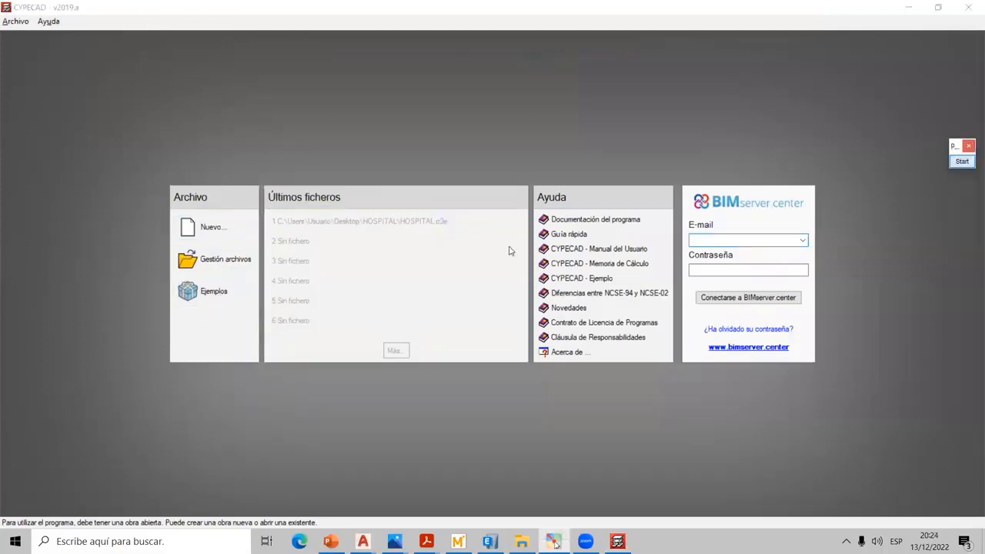
- Start a new project, create a folder named EDIFICIO OFICINAS on the desktop, and open it as the save location
click(214, 231)
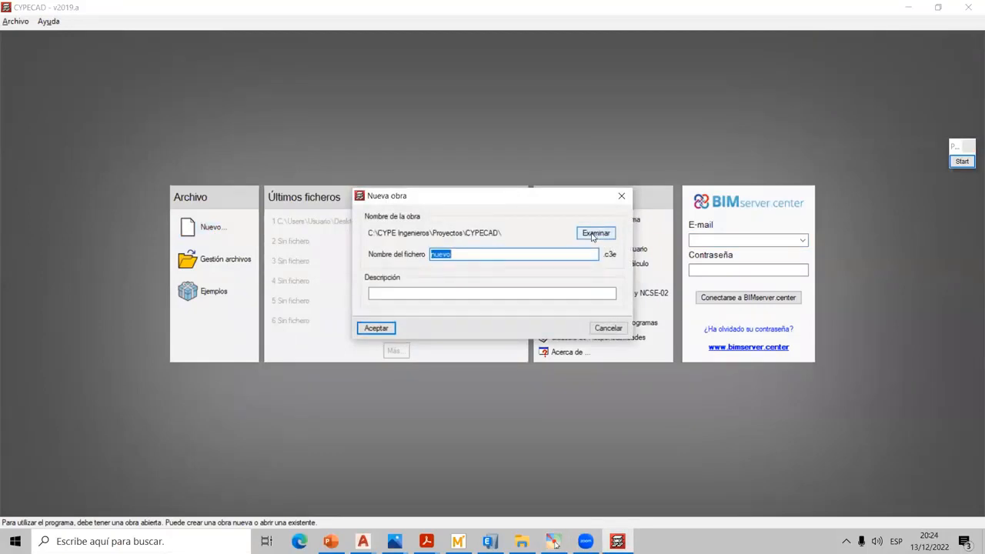
click(592, 237)
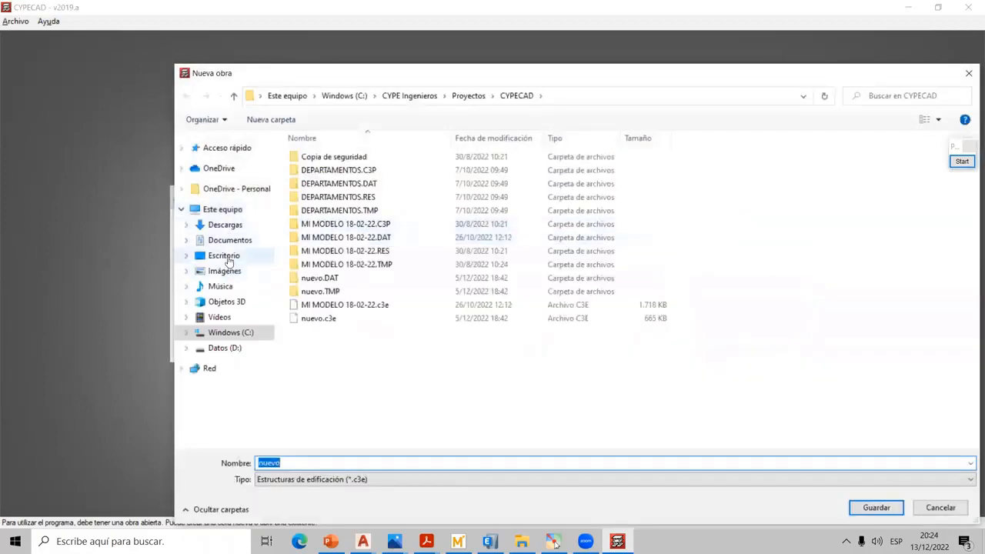
click(228, 258)
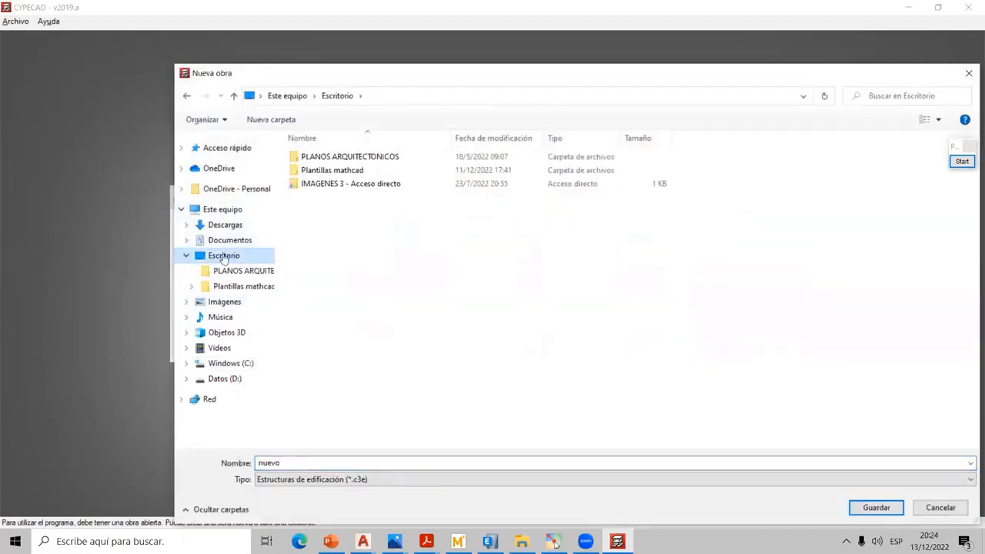
right_click(394, 254)
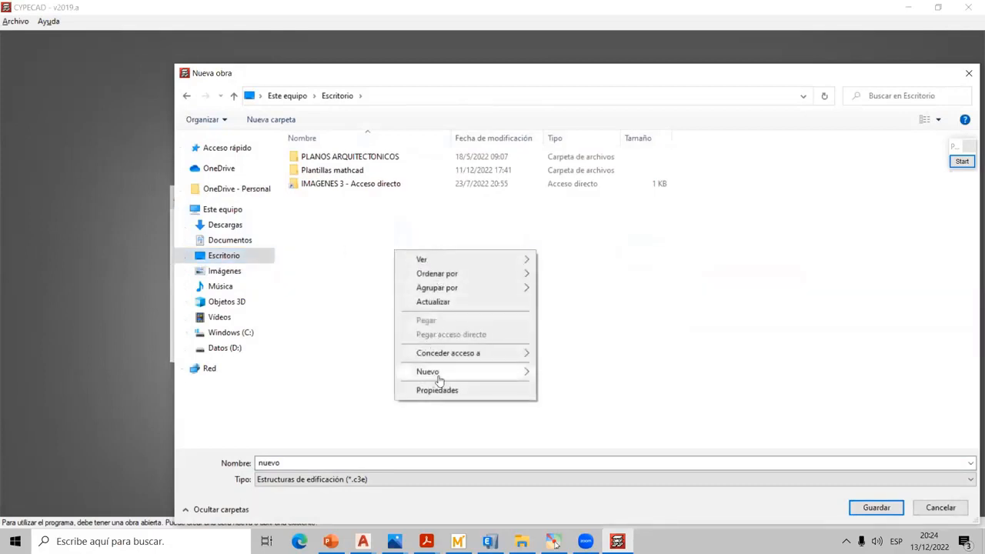
mouse_move(451, 375)
click(556, 375)
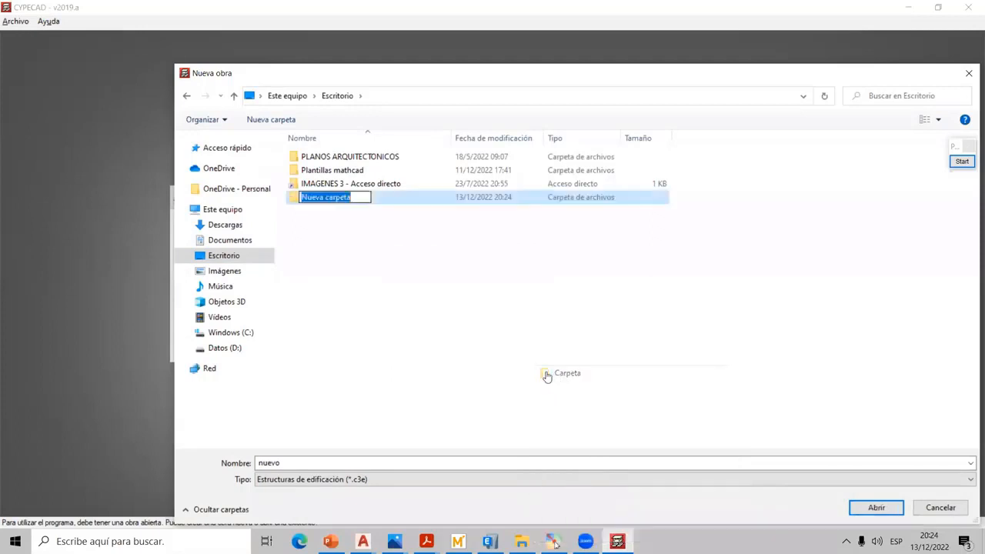
text(EDIFI)
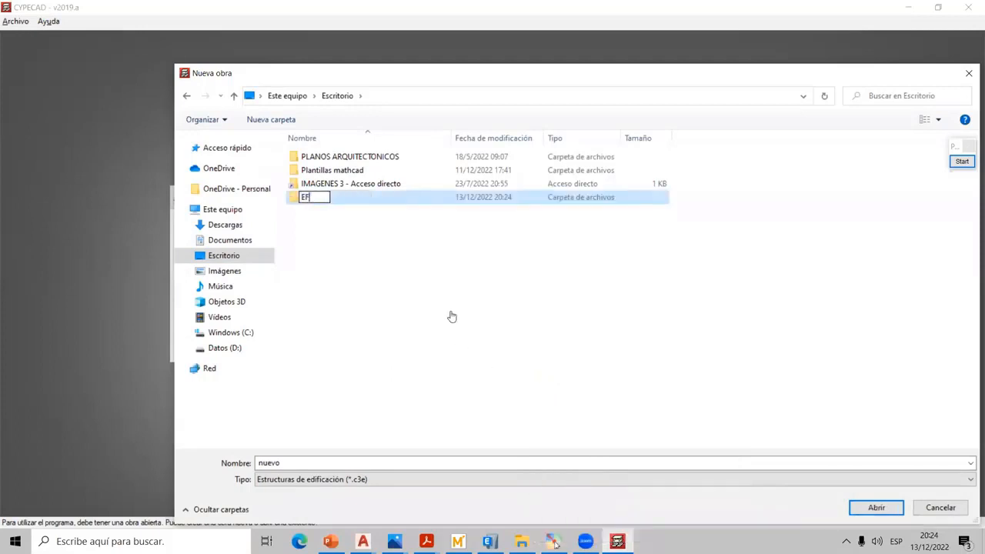
text(CIO OFI)
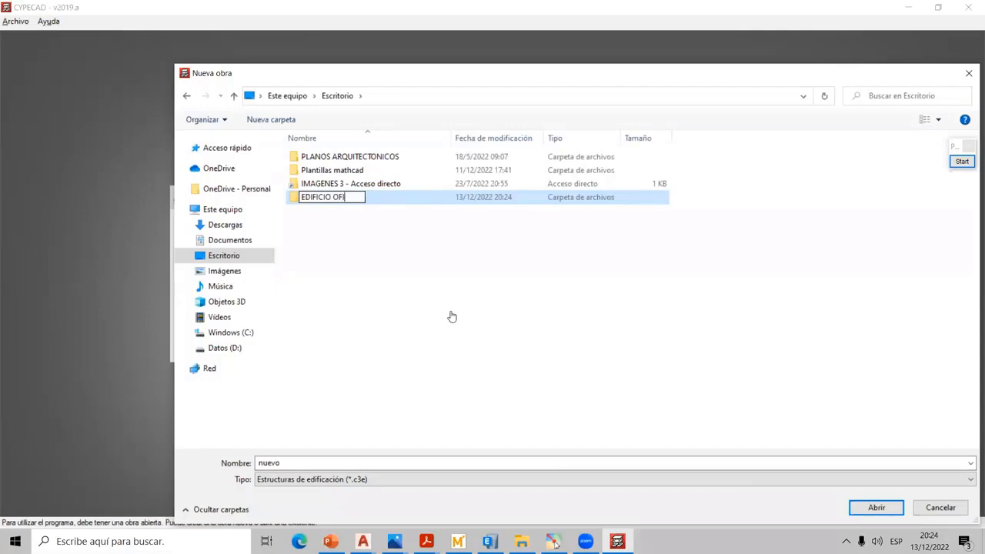
text(CINAS)
key(Return)
double_click(404, 198)
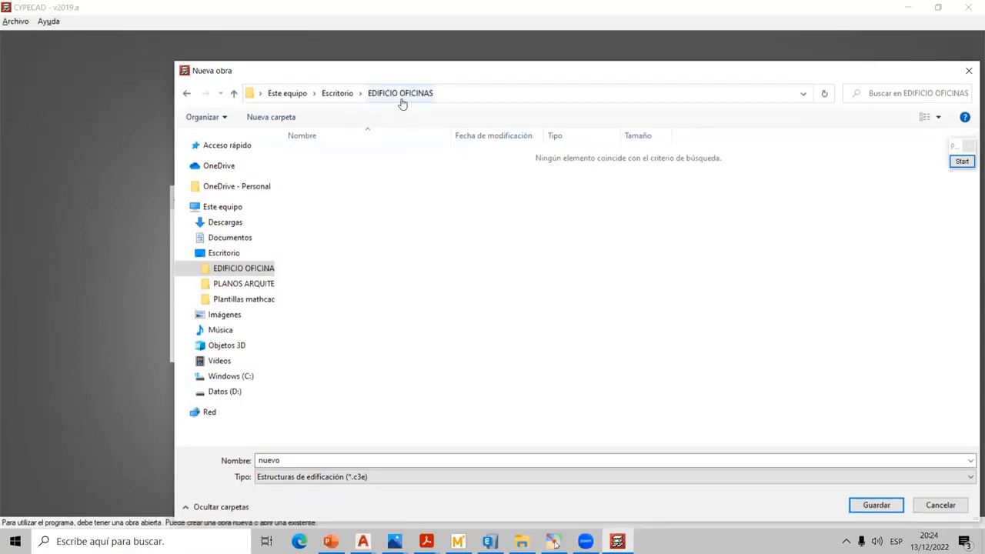
- Name the project file OFICINAS, save it in the new folder and accept the new project settings
double_click(286, 461)
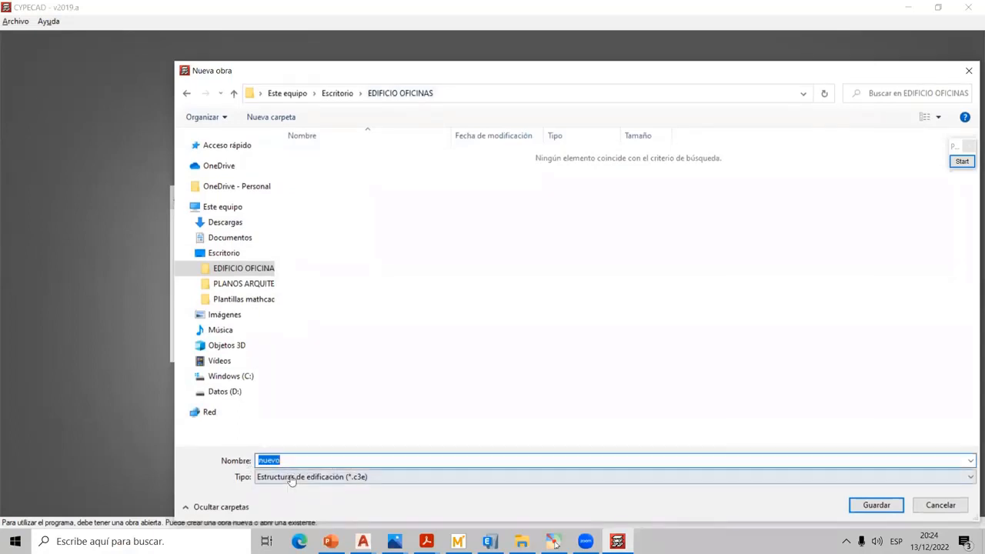
text(OFICINAS)
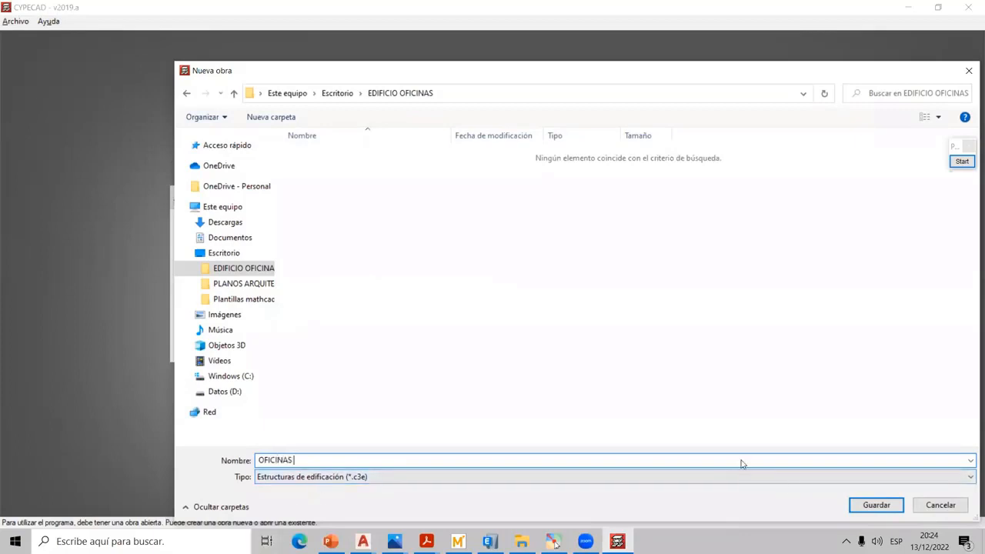
click(875, 505)
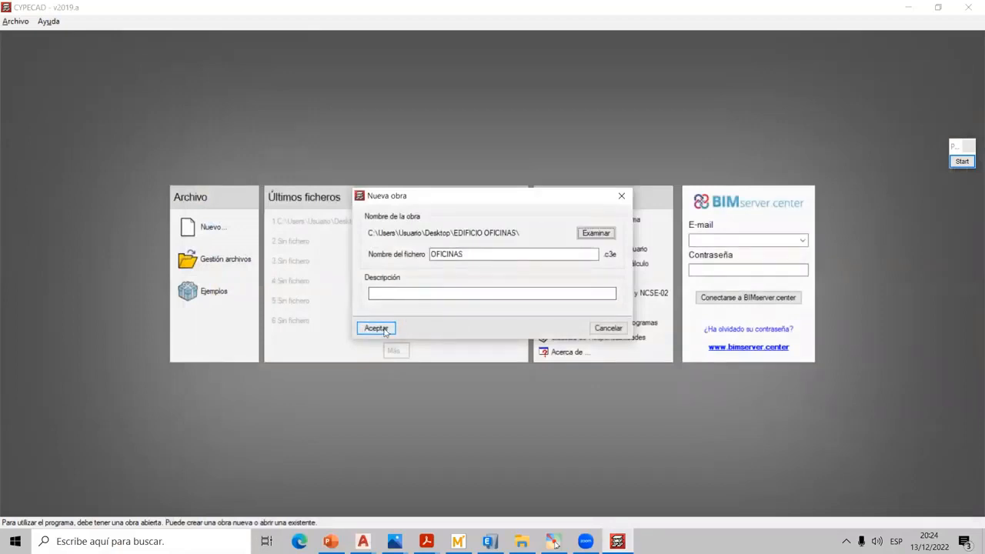
click(384, 329)
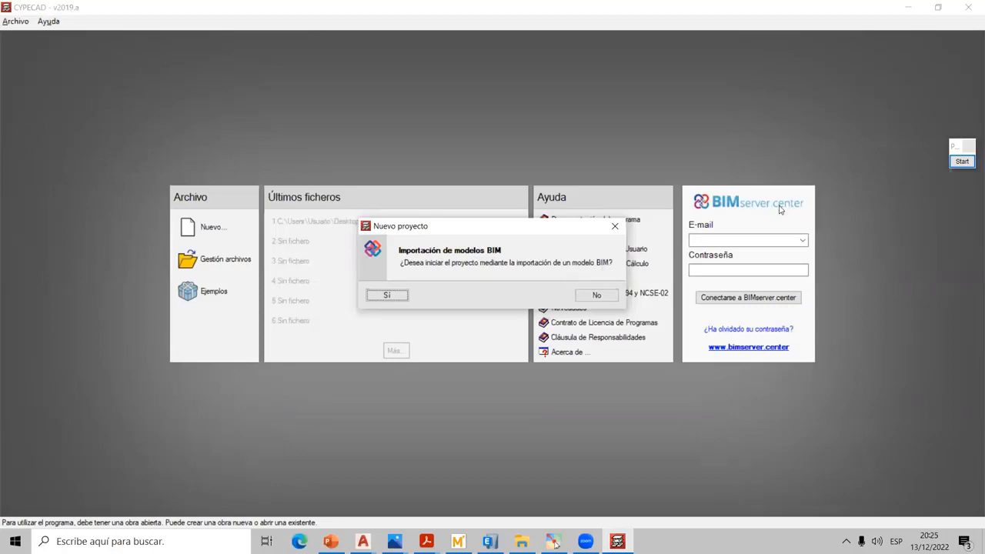
- Handwrite IFC in blue above the BIM import question, draw an arrow to its Sí option, and end the annotation
click(962, 161)
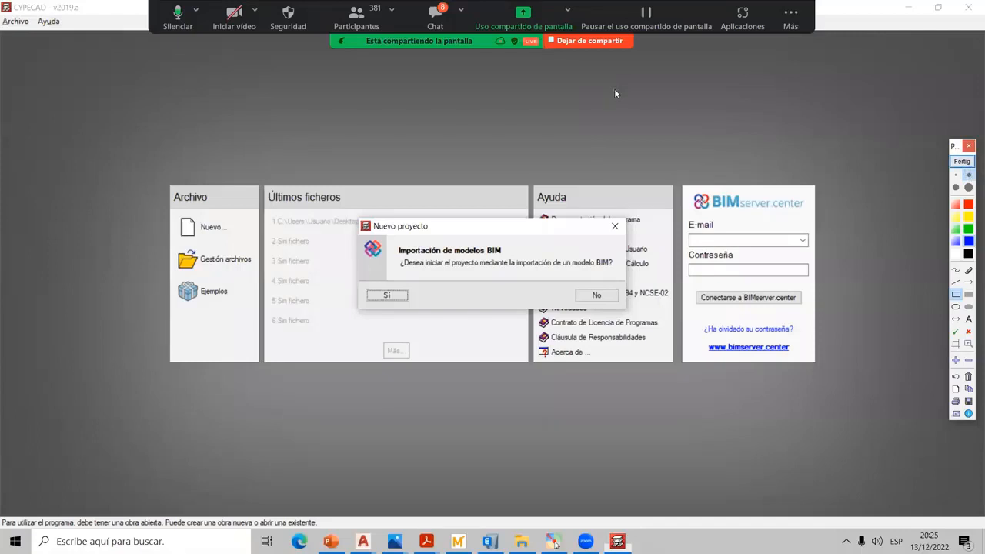
drag(575, 93, 604, 93)
click(955, 270)
mouse_move(585, 94)
mouse_down()
mouse_move(584, 114)
mouse_move(608, 120)
mouse_up()
drag(608, 90, 625, 102)
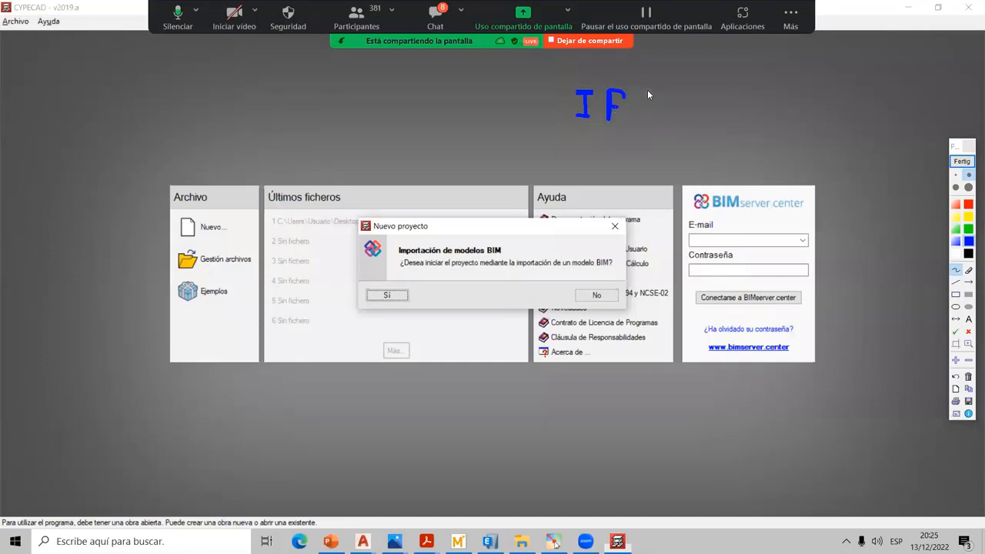
mouse_move(651, 93)
mouse_down()
mouse_move(639, 112)
mouse_move(656, 120)
mouse_up()
mouse_move(556, 136)
mouse_down()
mouse_move(597, 135)
mouse_move(377, 224)
mouse_move(375, 282)
mouse_move(380, 289)
mouse_move(389, 280)
mouse_up()
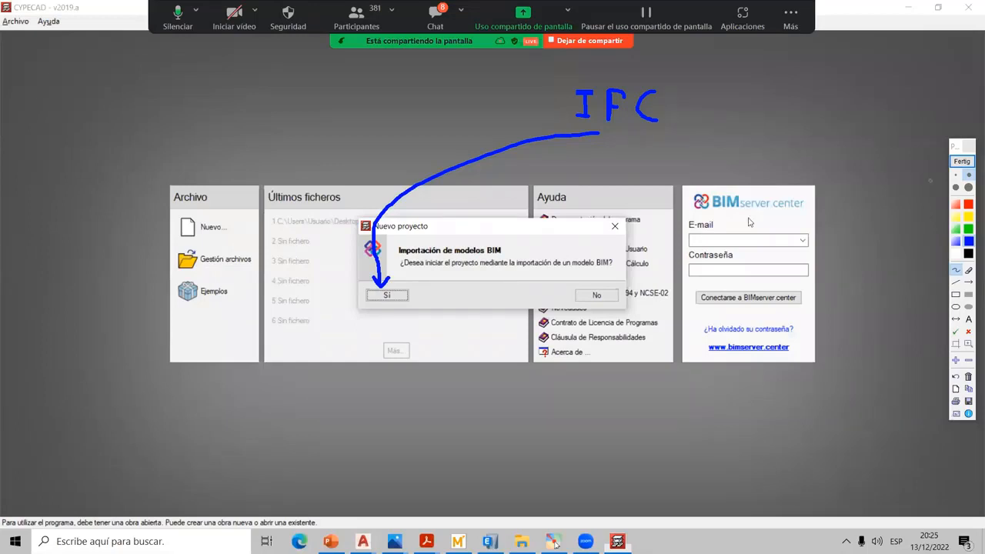
drag(398, 289, 370, 285)
click(962, 161)
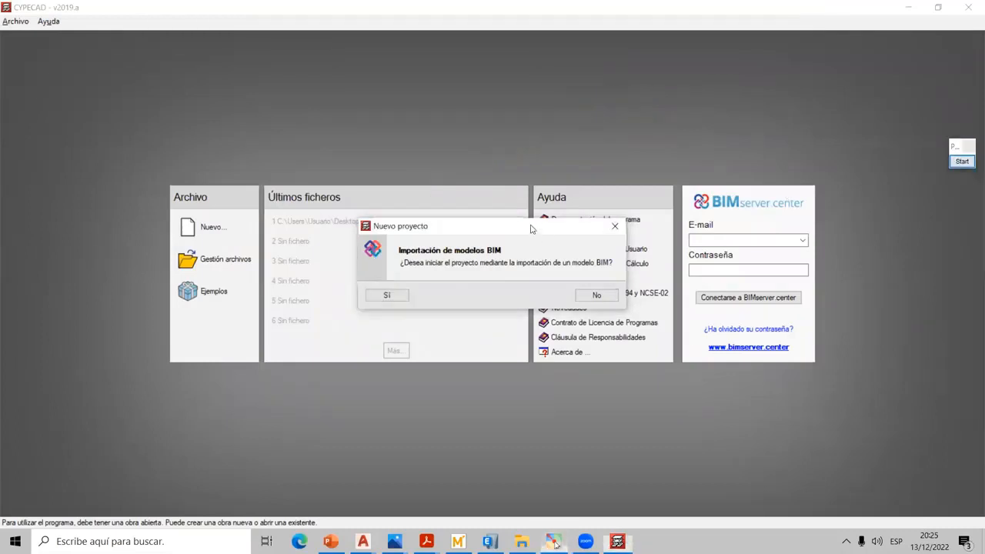
- Move the BIM import question aside, circle its Sí option in blue with a short arrow, and end the annotation
drag(530, 229, 473, 241)
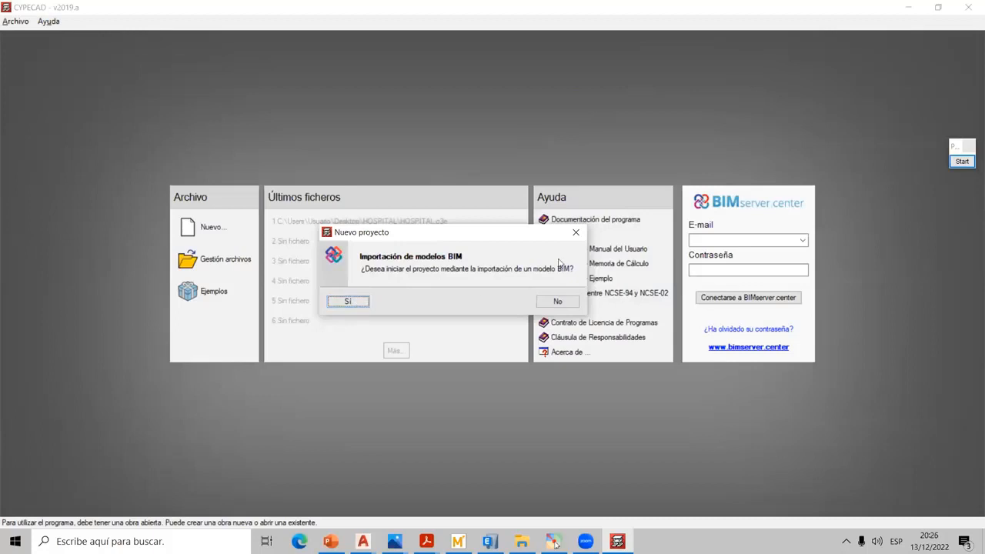
click(966, 161)
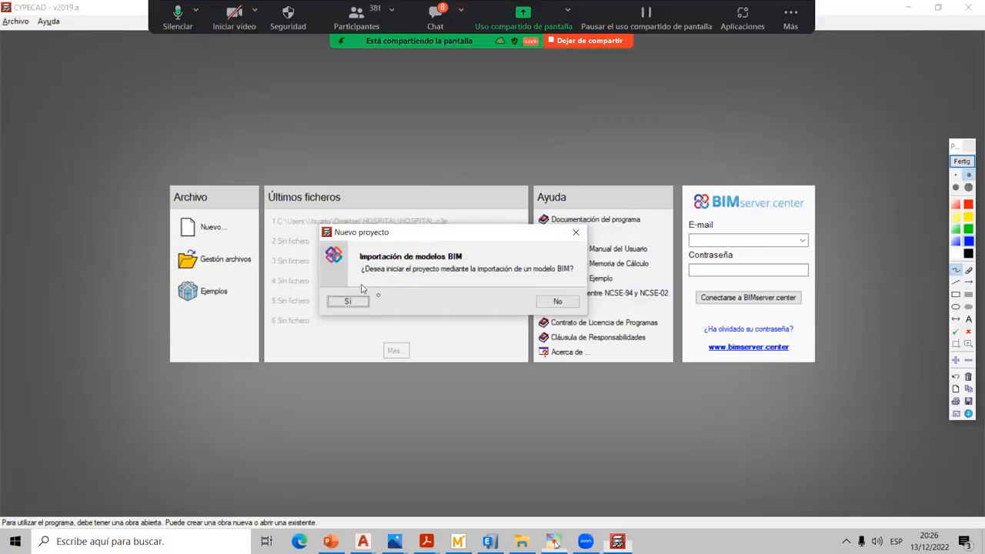
mouse_move(378, 291)
mouse_down()
mouse_move(316, 301)
mouse_move(335, 327)
mouse_move(408, 300)
mouse_move(398, 308)
mouse_up()
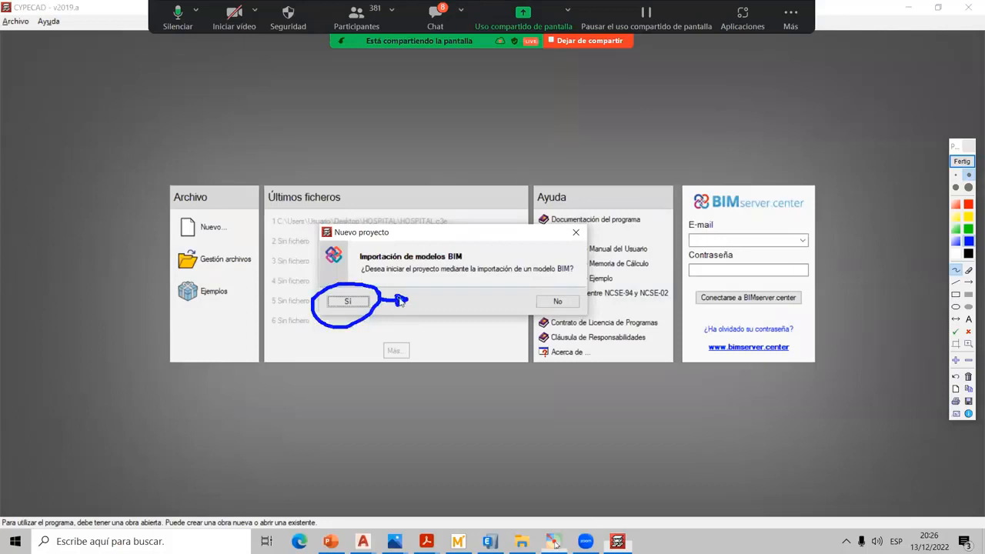
click(962, 161)
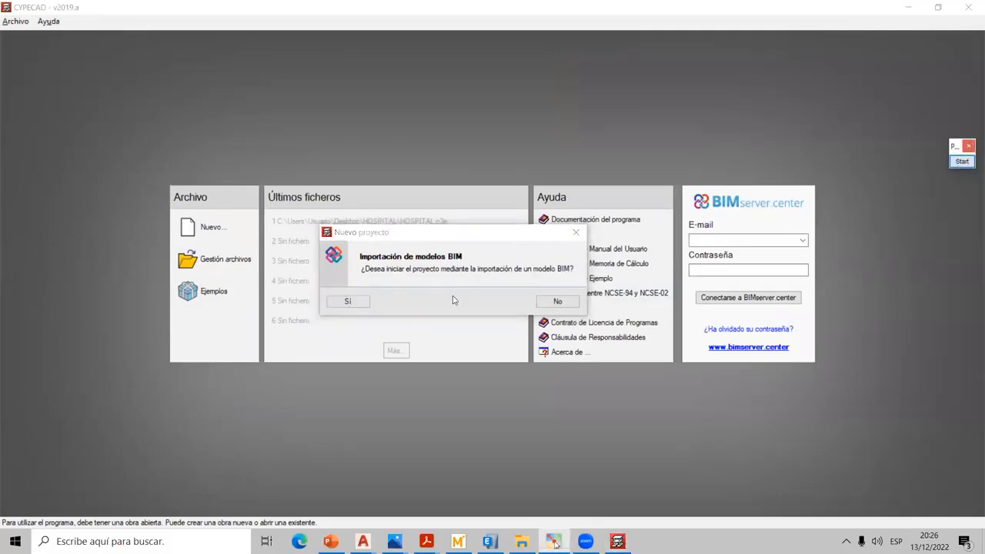
- Decline the BIM model import and select the option for importing a CYPE 3D project in Nueva obra
click(558, 302)
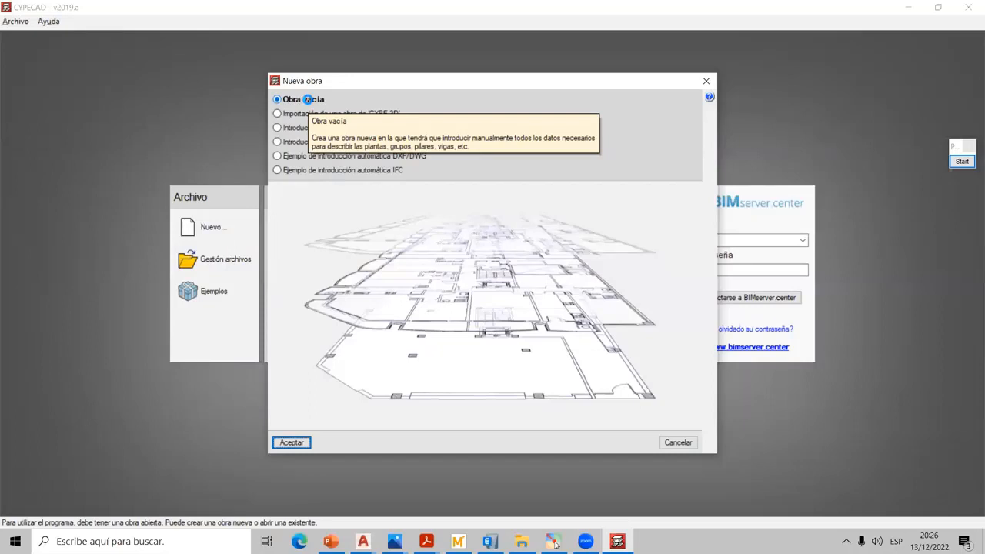
click(293, 113)
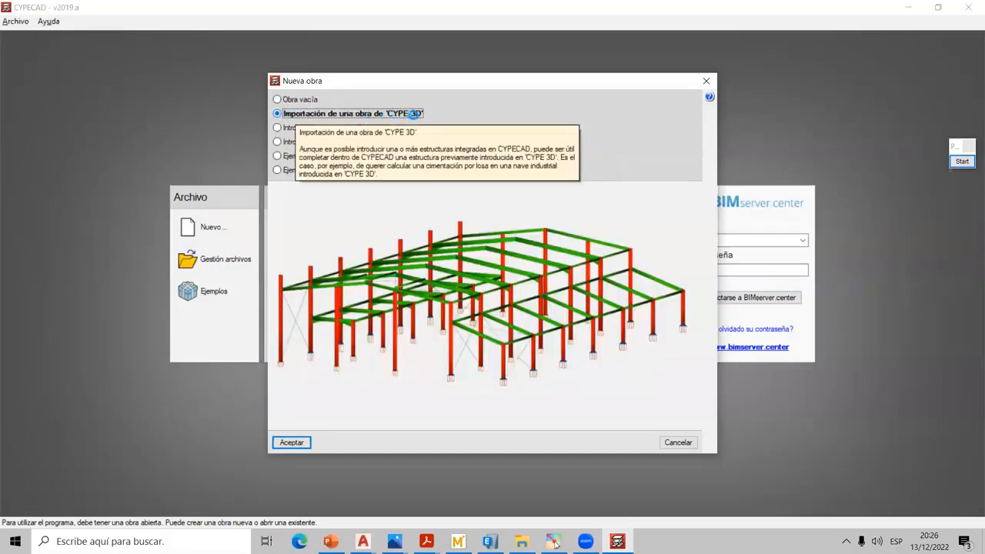
click(279, 99)
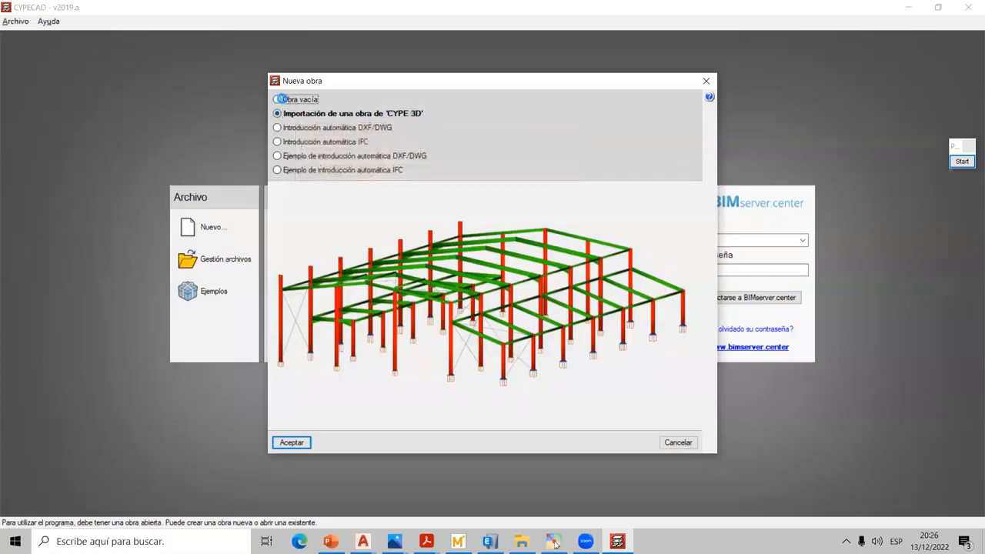
click(283, 113)
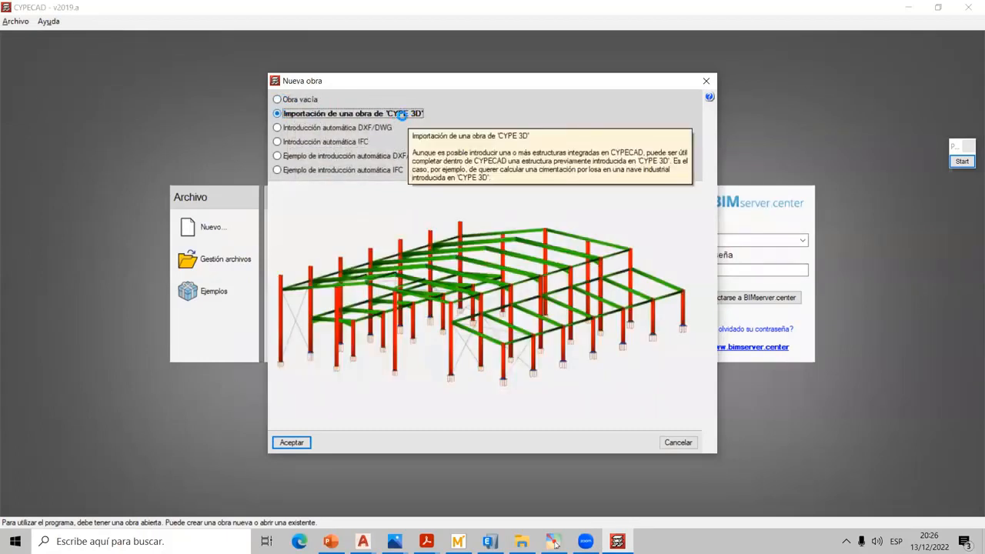
- Sketch a blue roof truss on two columns beside the dialog, circle a column base in the preview, and end the annotation
click(961, 161)
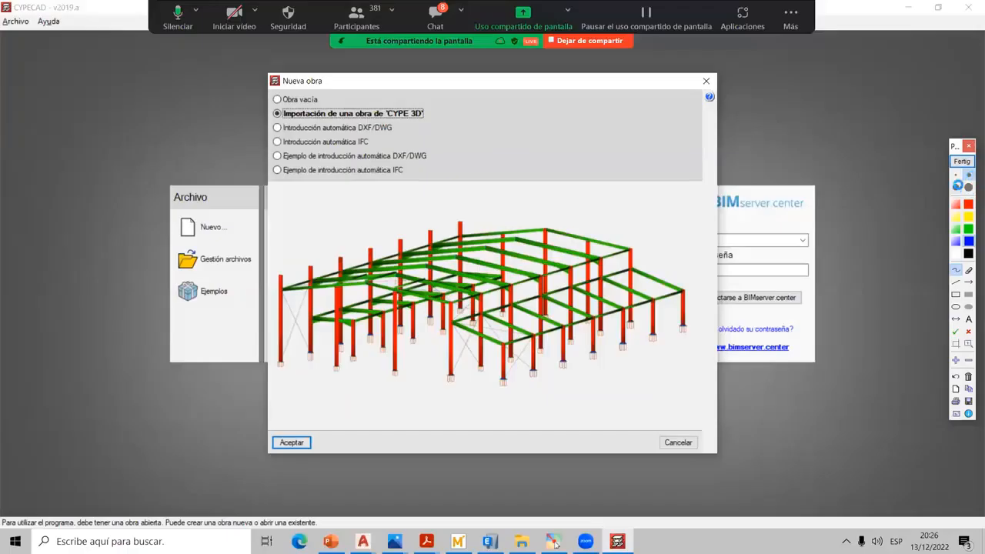
mouse_move(722, 139)
mouse_down()
mouse_move(780, 79)
mouse_move(786, 85)
mouse_up()
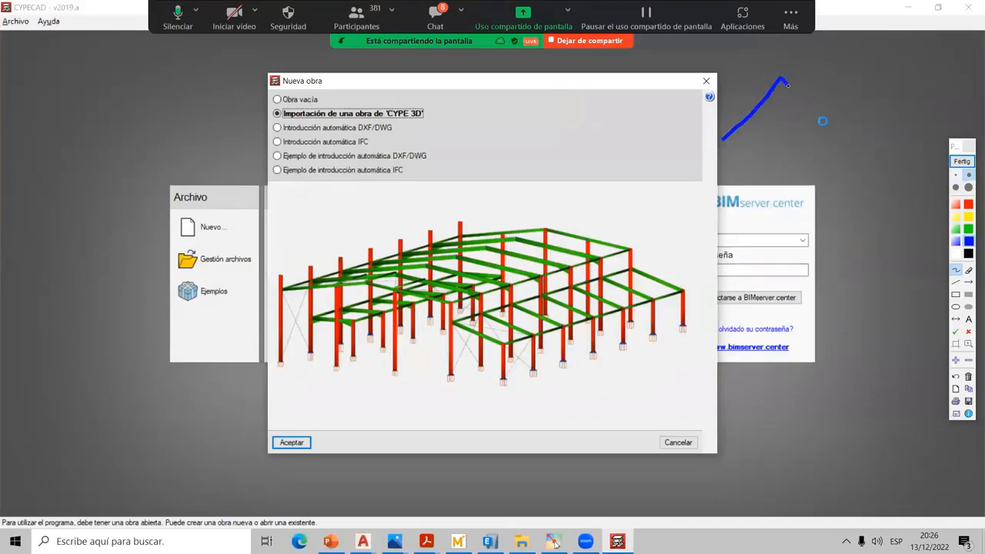
drag(822, 121, 856, 144)
drag(722, 142, 857, 143)
mouse_move(780, 81)
mouse_down()
mouse_move(789, 147)
mouse_move(807, 117)
mouse_move(837, 115)
mouse_up()
mouse_move(777, 139)
mouse_down()
mouse_move(760, 112)
mouse_move(750, 141)
mouse_move(735, 127)
mouse_move(761, 148)
mouse_up()
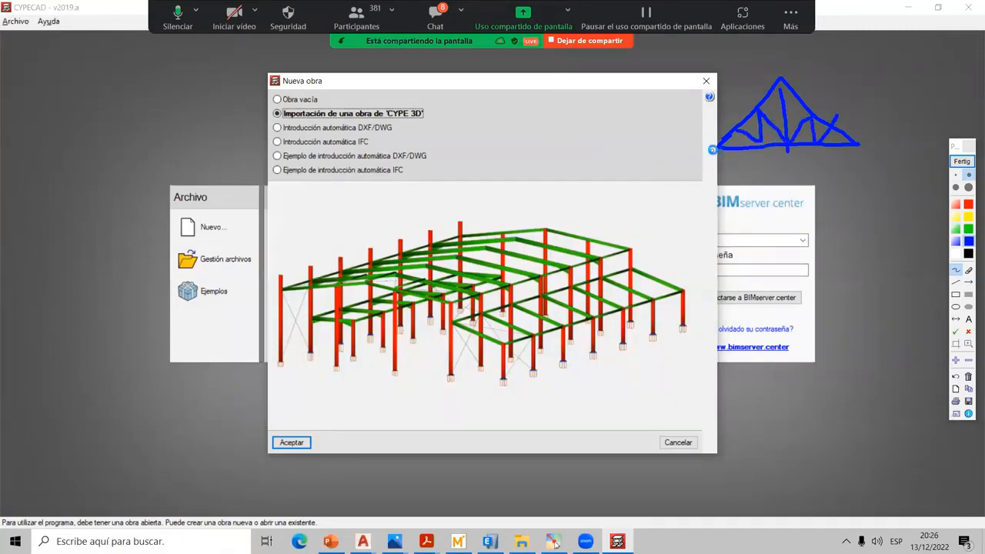
drag(717, 146, 715, 214)
drag(853, 144, 854, 208)
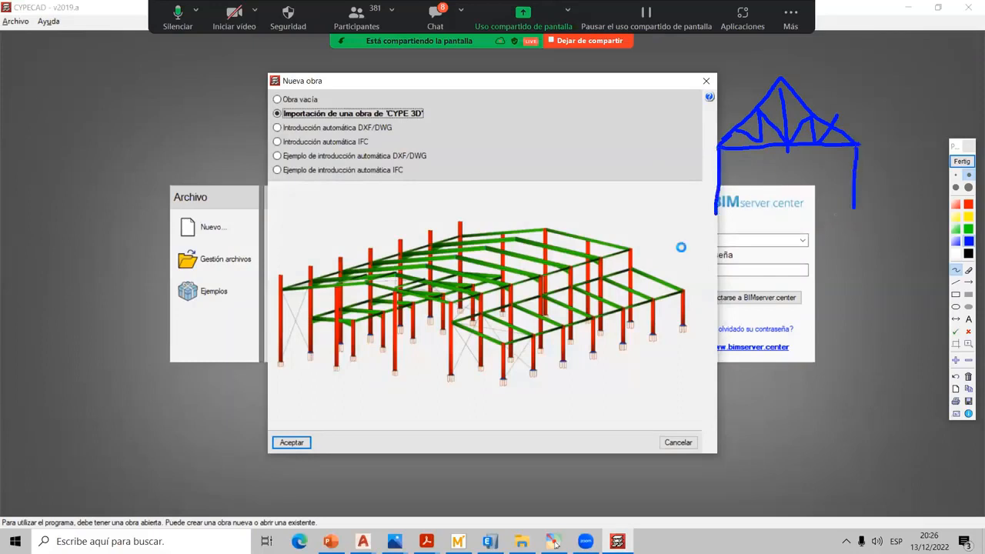
mouse_move(503, 369)
mouse_down()
mouse_move(517, 379)
mouse_move(509, 369)
mouse_up()
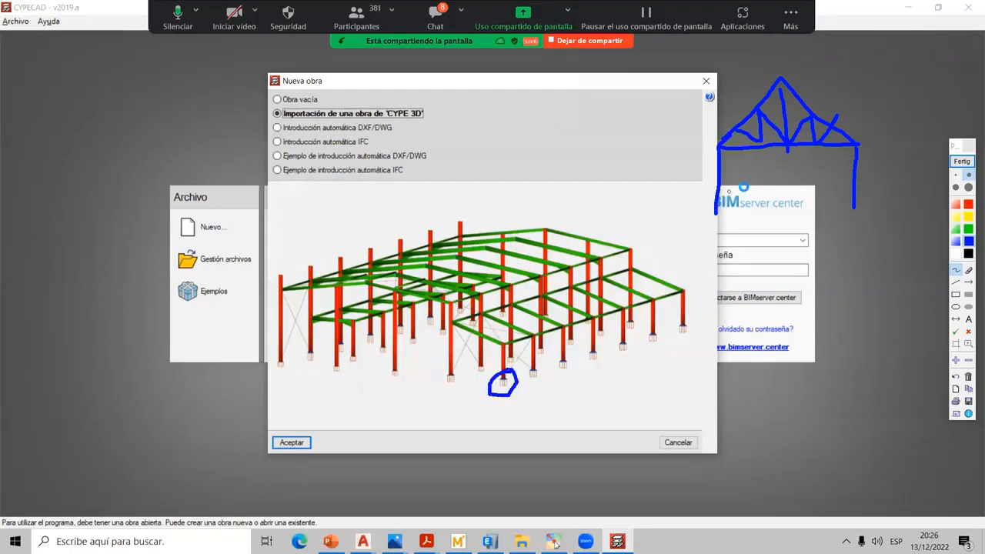
click(953, 160)
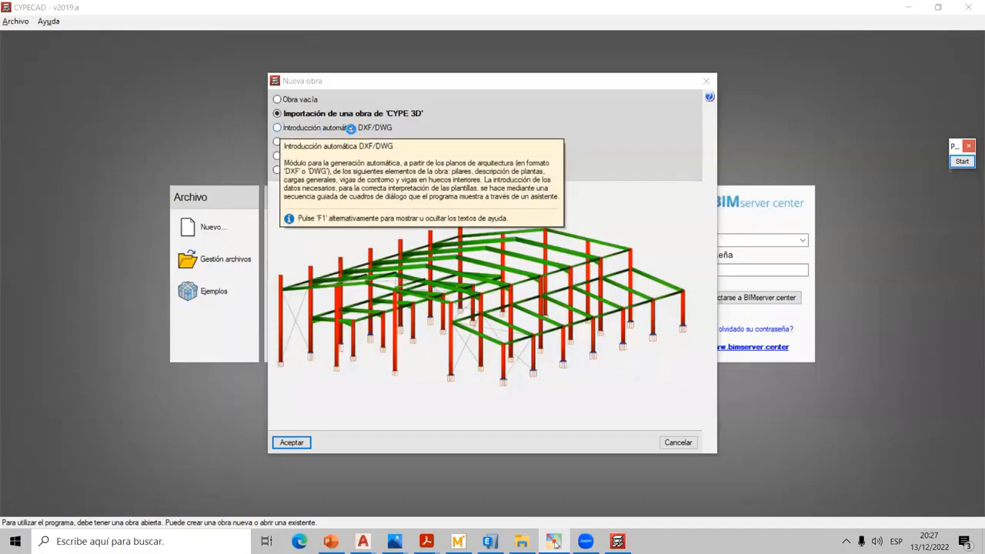
- Select Obra vacía as the new project type and mark the Introducción automática DXF/DWG option in blue
click(279, 99)
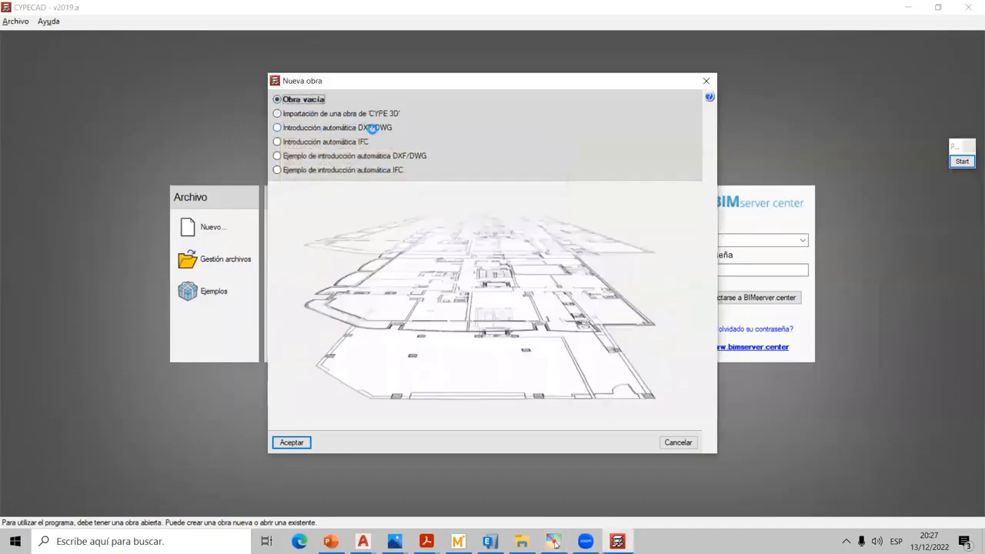
click(962, 160)
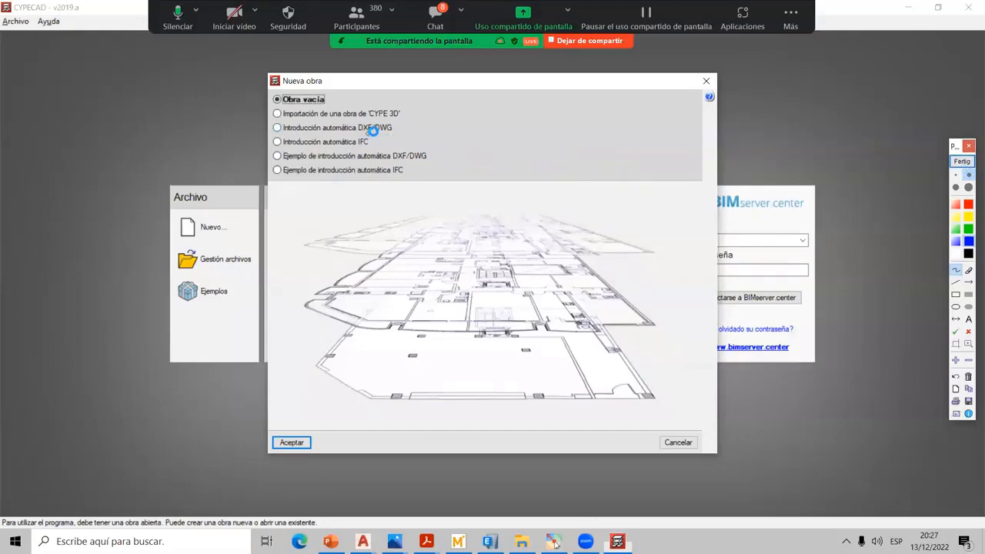
drag(375, 131, 391, 133)
mouse_move(366, 130)
mouse_down()
mouse_move(358, 131)
mouse_move(369, 133)
mouse_up()
click(957, 161)
mouse_move(369, 136)
mouse_down()
mouse_move(360, 145)
mouse_move(371, 145)
mouse_up()
- Handwrite IFC in blue with an arrow to Introducción automática IFC, put an X beside that option, and end the annotation
click(959, 161)
mouse_move(359, 146)
mouse_down()
mouse_move(404, 145)
mouse_move(537, 100)
mouse_move(524, 123)
mouse_move(544, 126)
mouse_move(565, 102)
mouse_move(564, 114)
mouse_move(584, 107)
mouse_move(566, 132)
mouse_move(592, 132)
mouse_up()
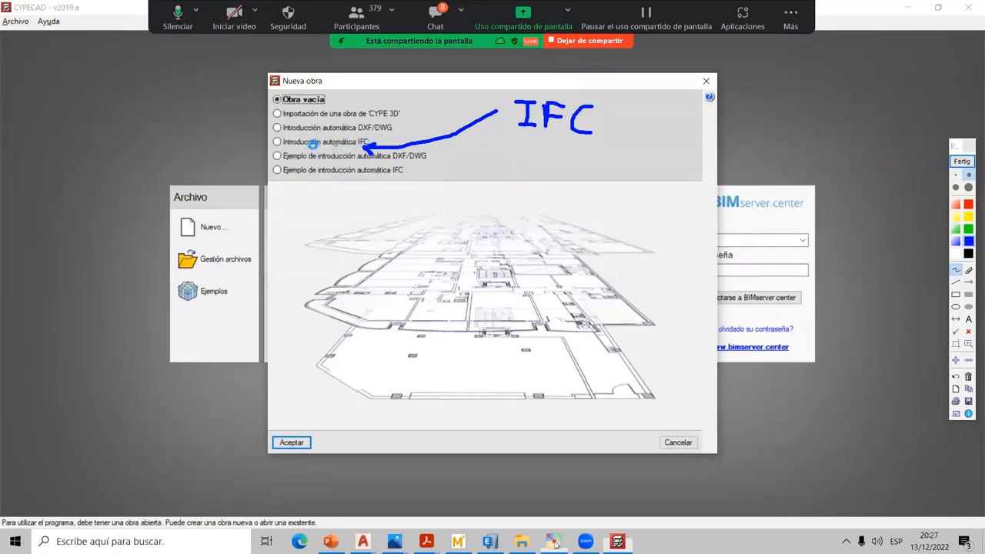
drag(261, 135, 271, 146)
drag(272, 134, 261, 146)
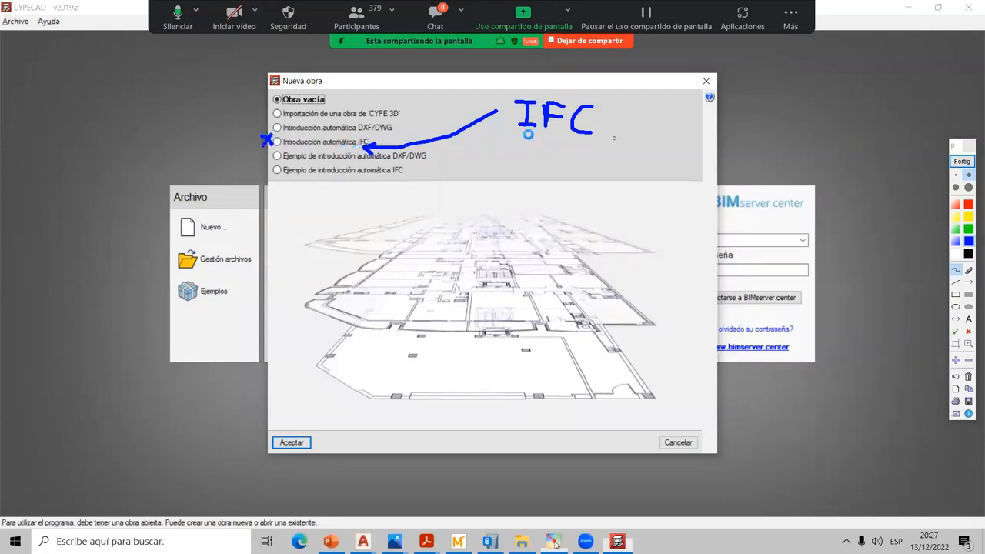
click(961, 161)
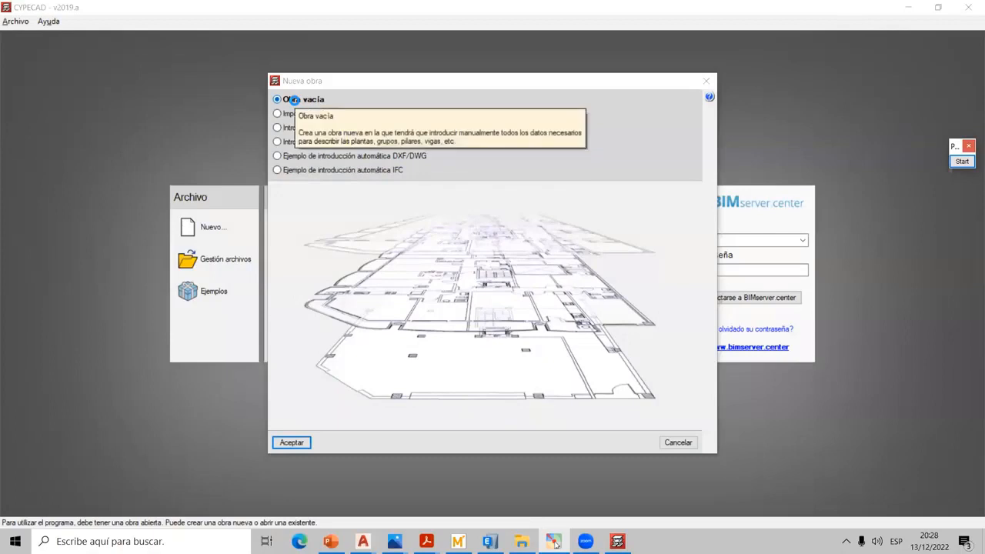
- Accept Obra vacía as the project type and bring the Datos generales dialog into focus
click(291, 443)
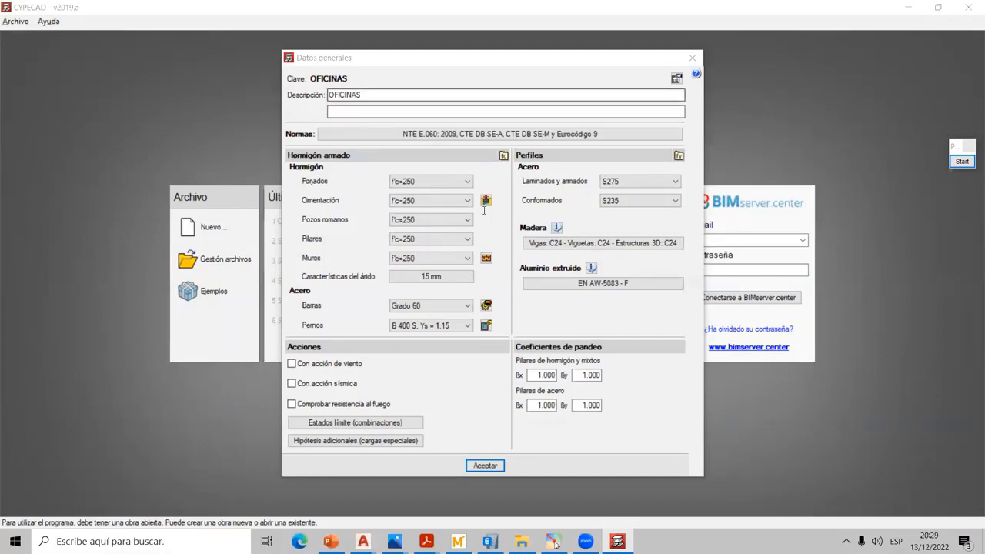
click(490, 78)
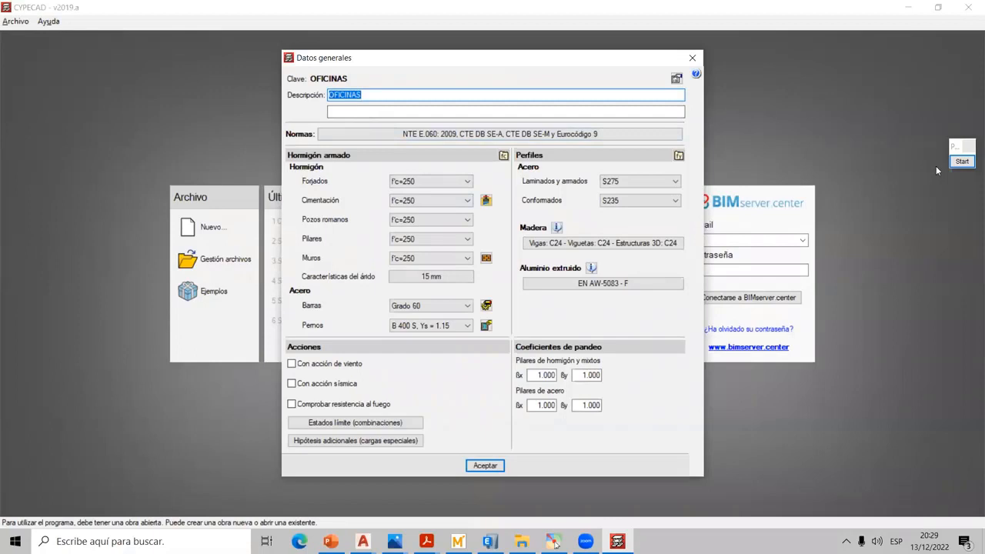
- Frame Hormigón armado, Perfiles, Acciones, Coeficientes de pandeo and Normas with blue rectangles, and end the annotation
click(961, 161)
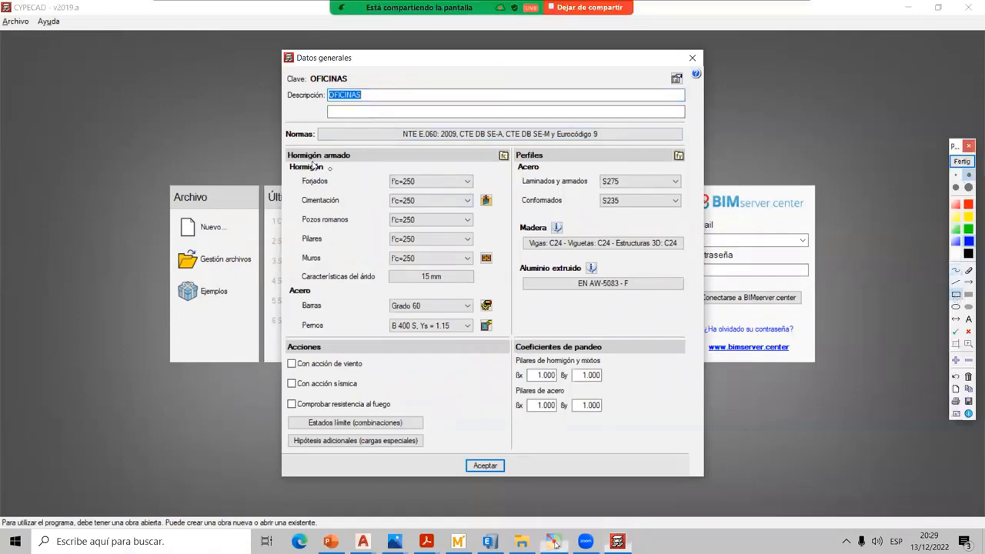
mouse_move(284, 147)
mouse_down()
mouse_move(441, 306)
mouse_move(511, 334)
mouse_up()
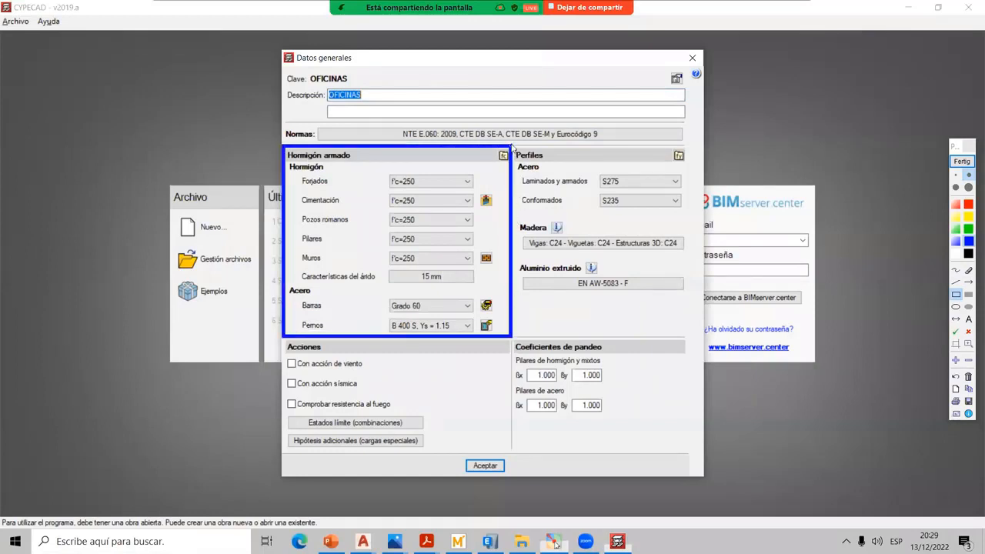
mouse_move(510, 144)
mouse_down()
mouse_move(615, 282)
mouse_move(695, 347)
mouse_move(689, 337)
mouse_up()
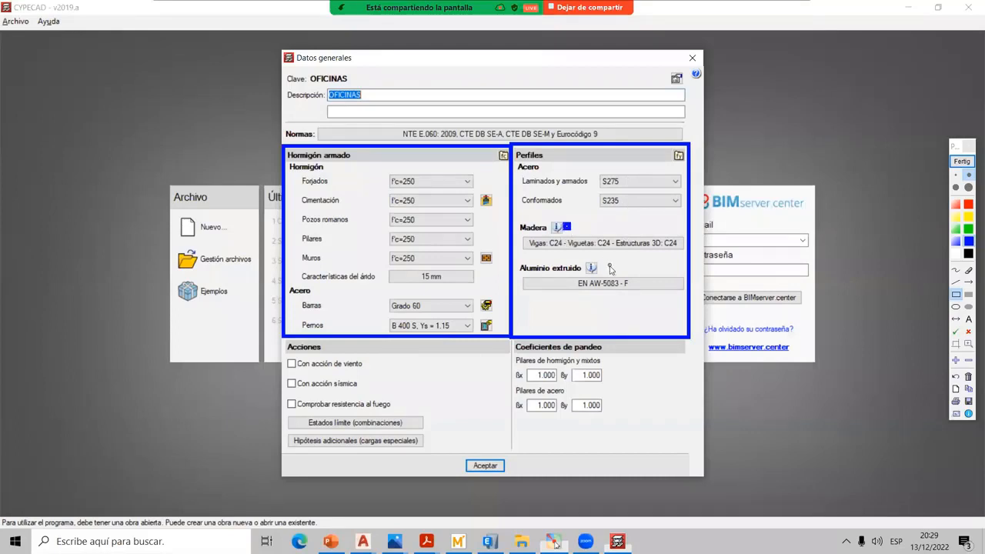
drag(609, 266, 614, 272)
mouse_move(283, 336)
mouse_down()
mouse_move(339, 397)
mouse_move(508, 453)
mouse_up()
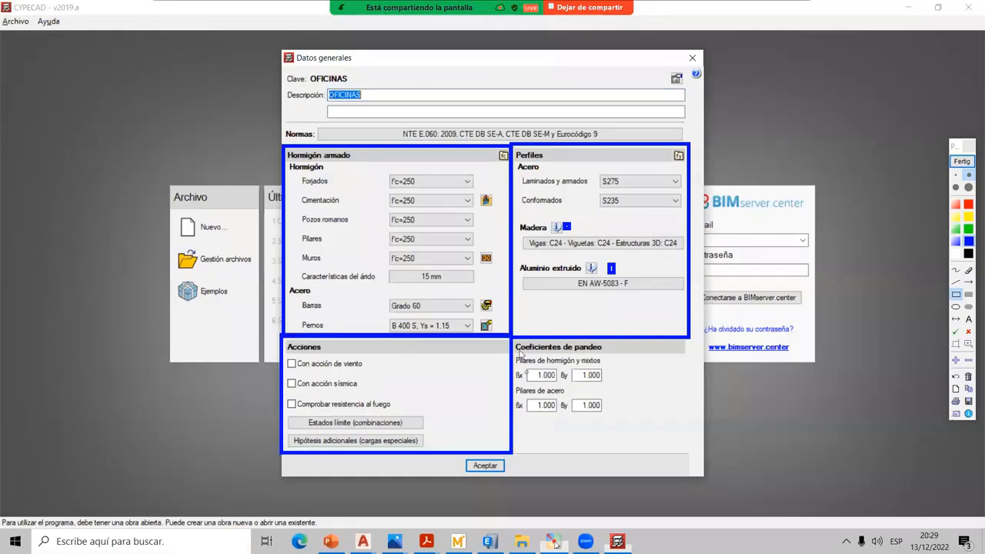
mouse_move(511, 337)
mouse_down()
mouse_move(661, 463)
mouse_move(691, 458)
mouse_up()
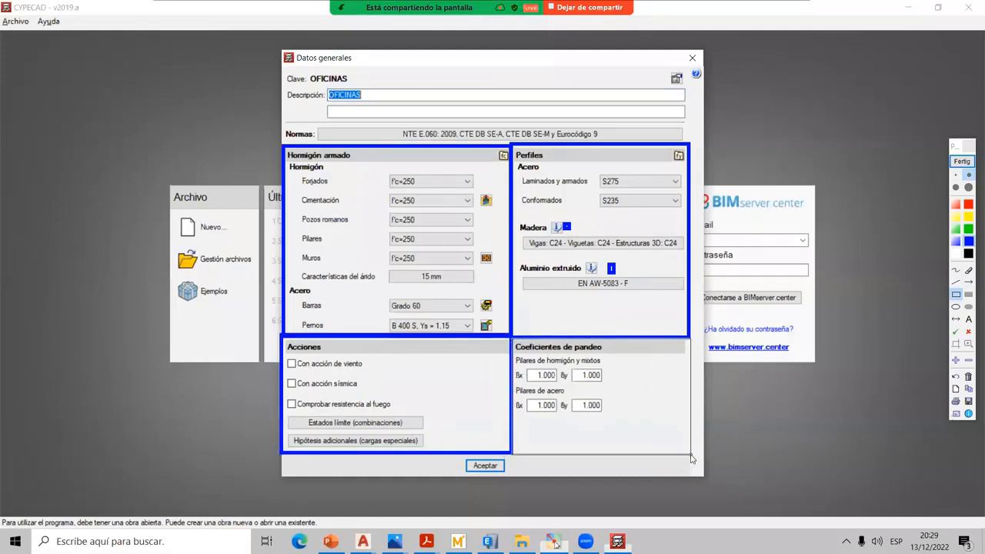
mouse_move(282, 123)
mouse_down()
mouse_move(431, 160)
mouse_move(674, 154)
mouse_move(691, 144)
mouse_up()
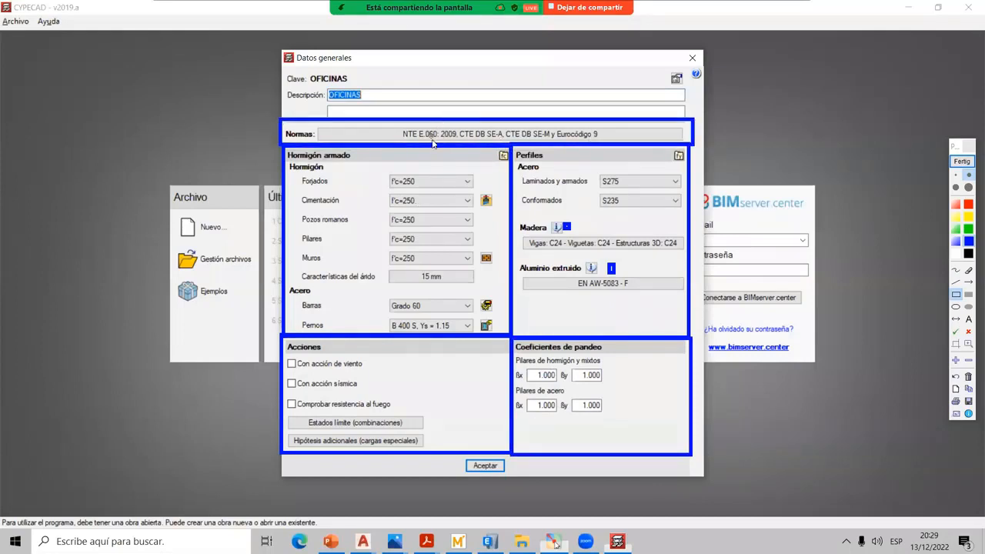
click(962, 161)
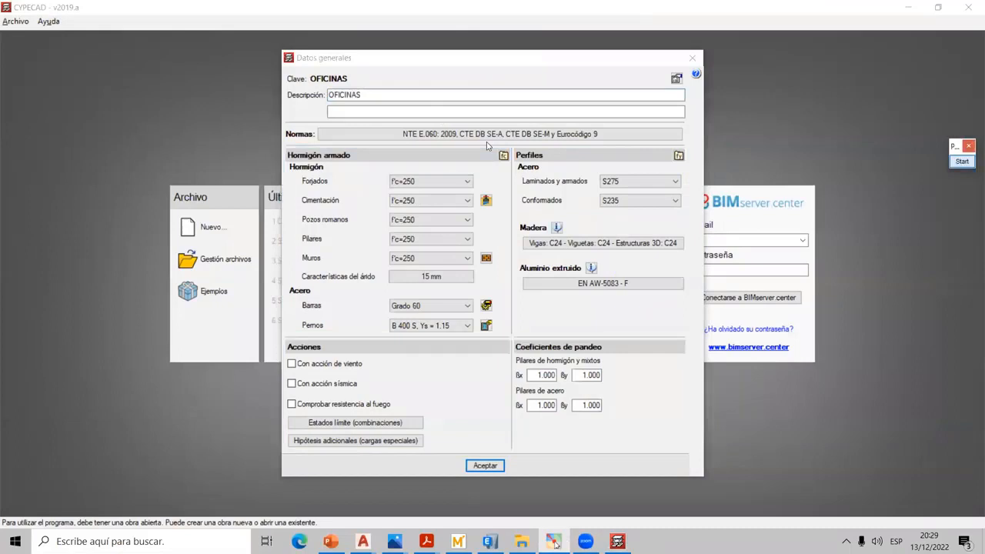
- Open the design code selection and choose NTE E.060: 2009 (Perú) as the concrete code
click(338, 135)
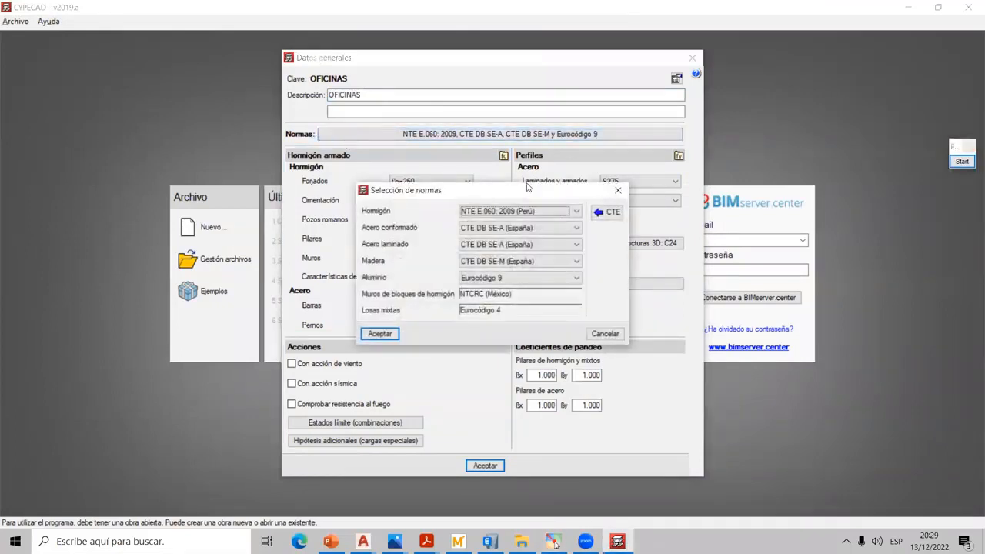
drag(522, 195, 540, 144)
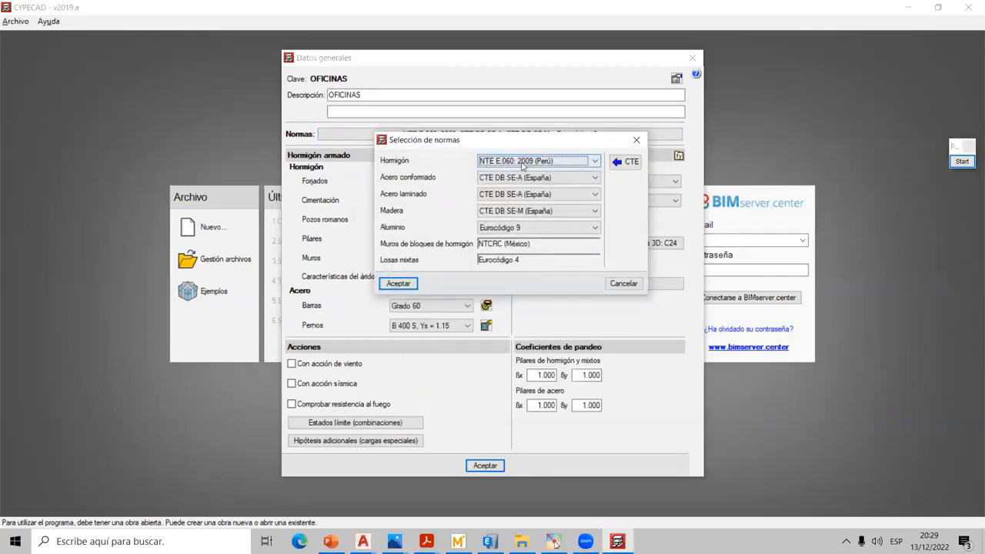
click(580, 162)
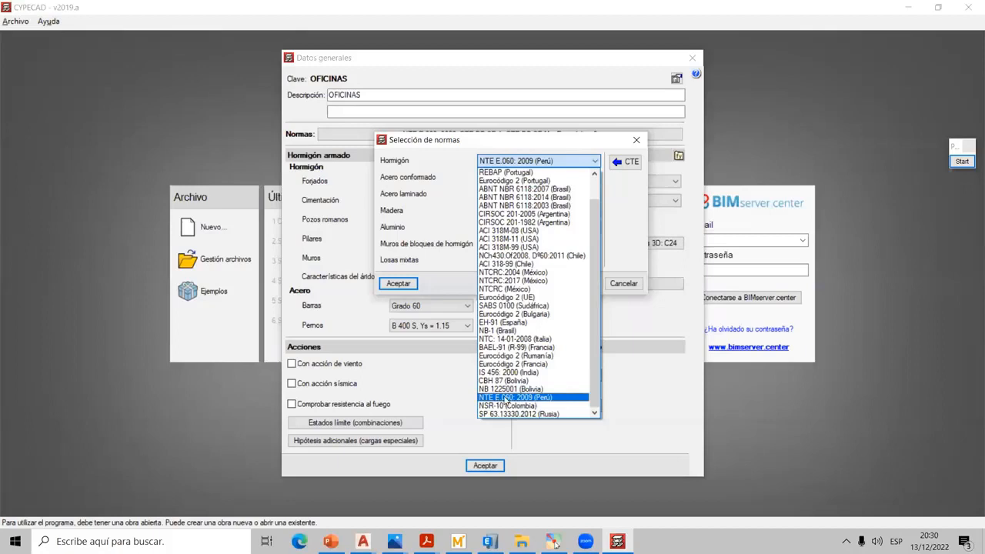
click(507, 397)
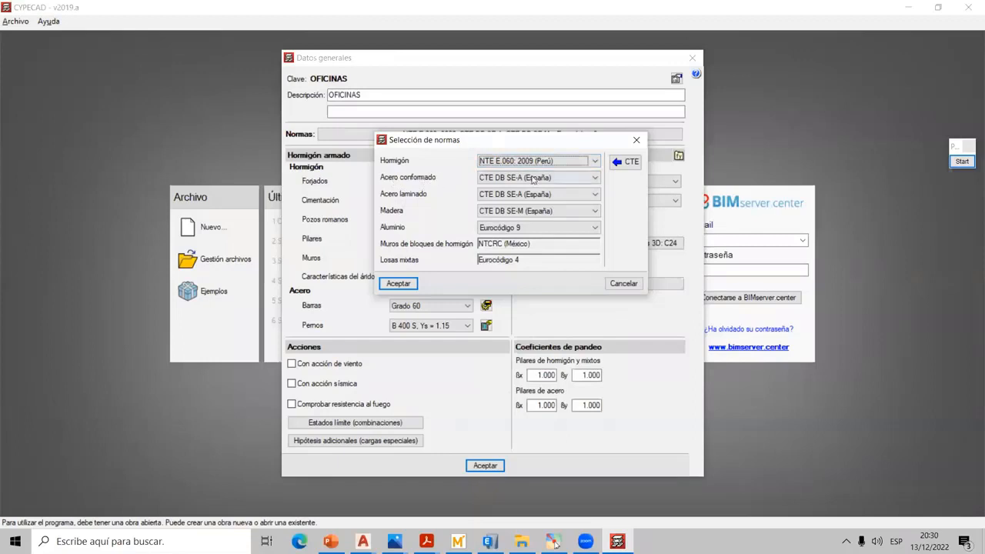
- Cover the code values from Acero conformado to Losas mixtas with a filled blue rectangle, and end the annotation
click(962, 161)
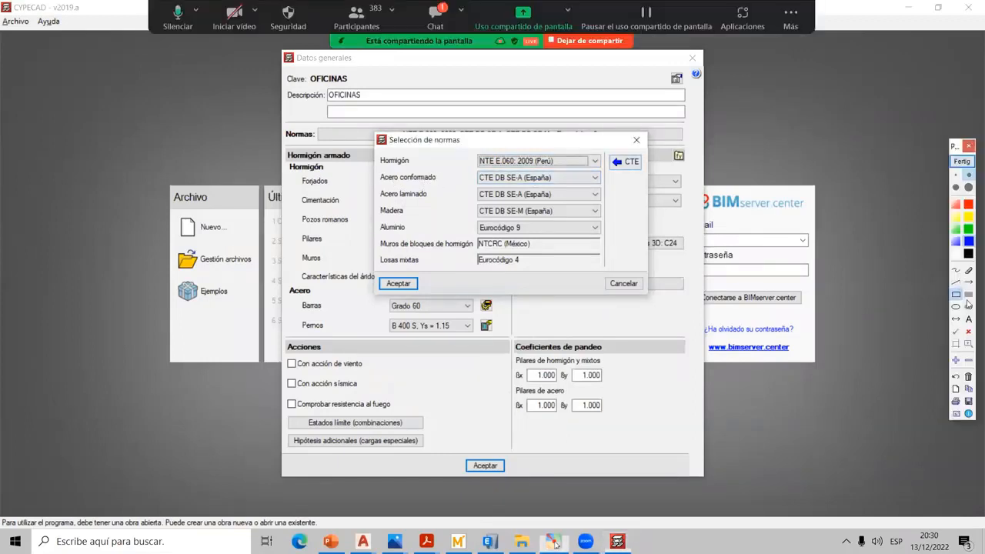
click(967, 298)
mouse_move(475, 172)
mouse_down()
mouse_move(510, 208)
mouse_move(603, 265)
mouse_up()
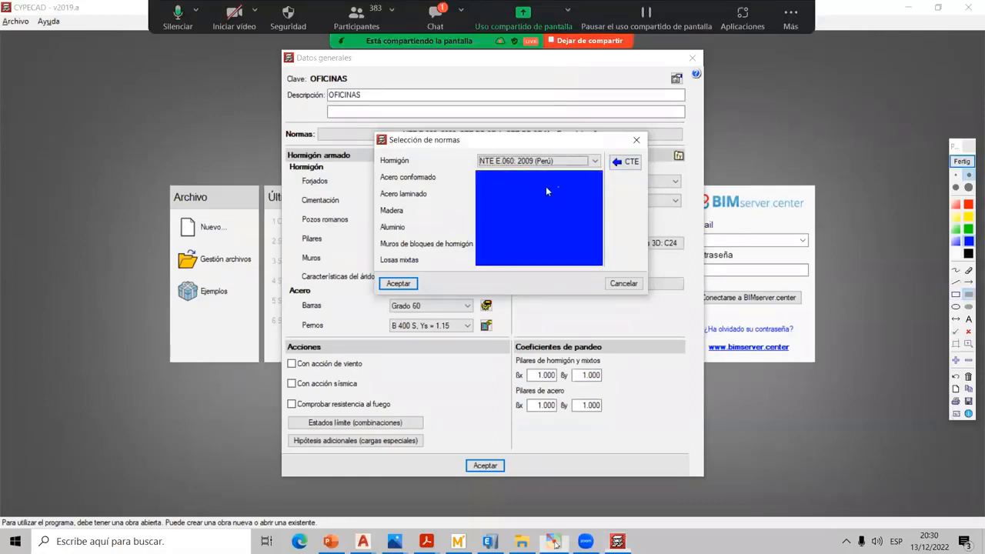
click(961, 161)
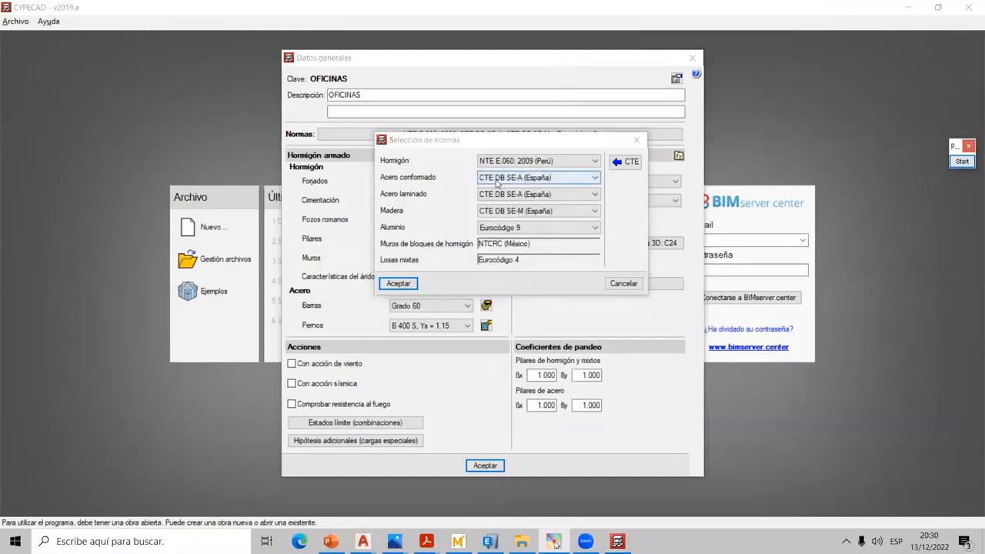
- Switch to Acrobat Reader and check the edition on the cover of the ANSI/AISC 360-16 steel specification
mouse_move(426, 540)
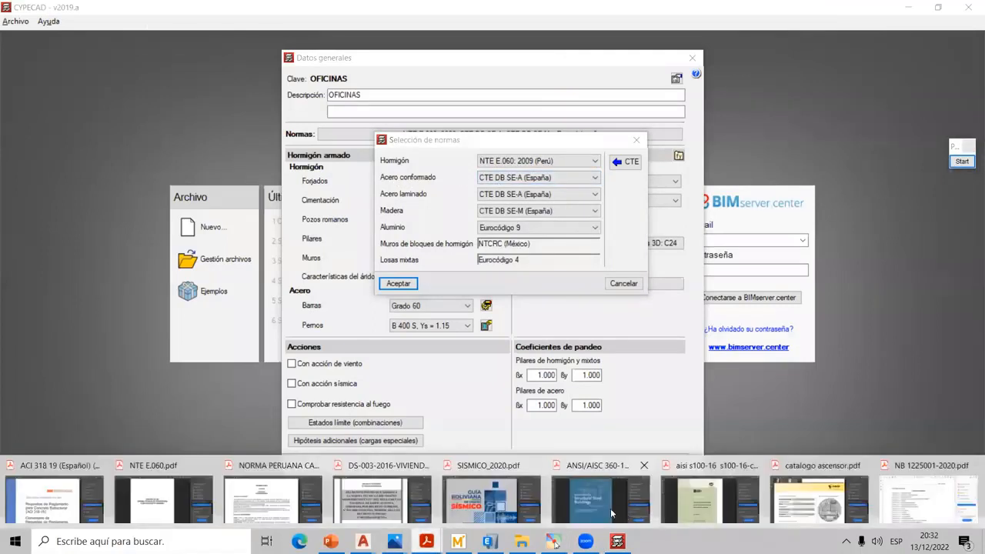
click(625, 515)
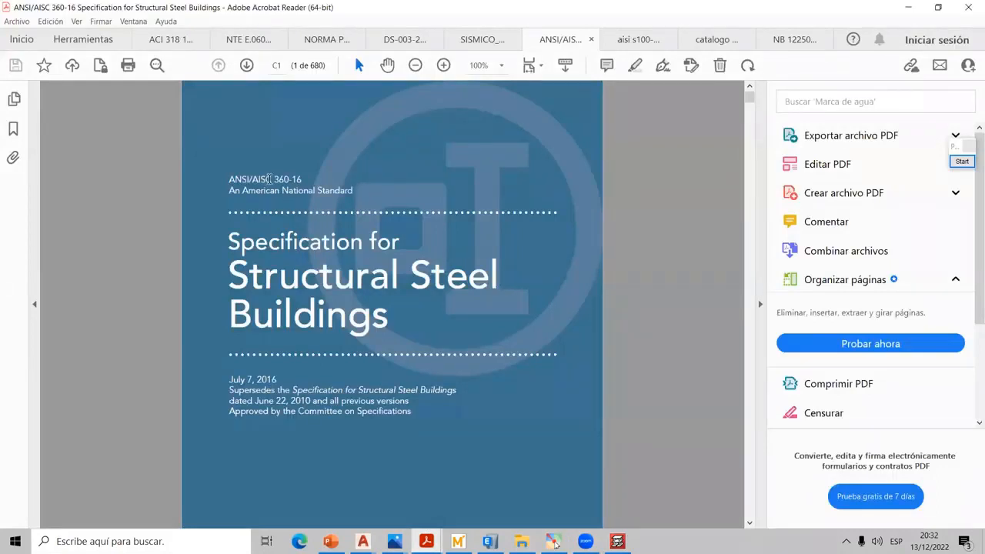
drag(273, 179, 302, 179)
click(331, 217)
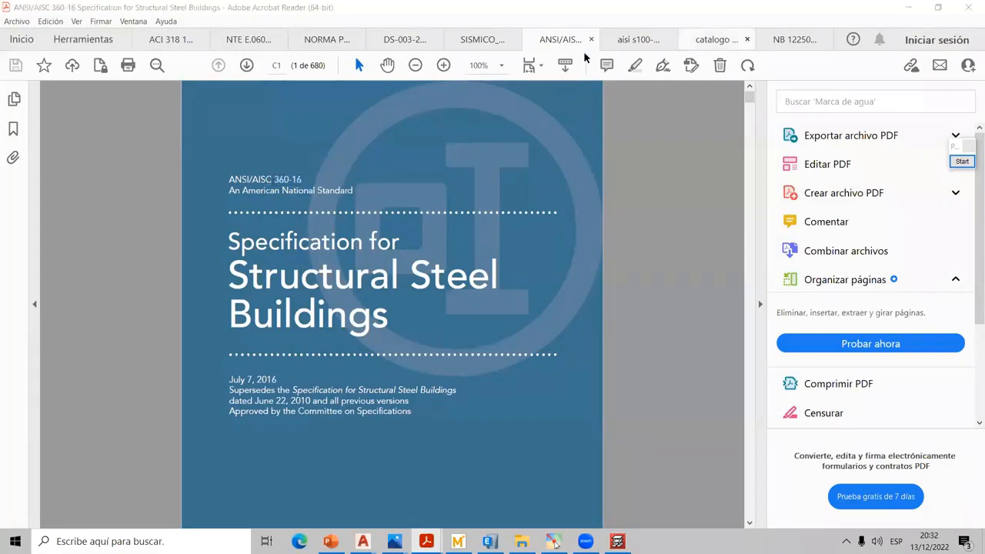
- Bring up the AISI S100-16 standard, enlarge its cover, underline AISI and 100-16 in blue, and end the annotation
click(643, 42)
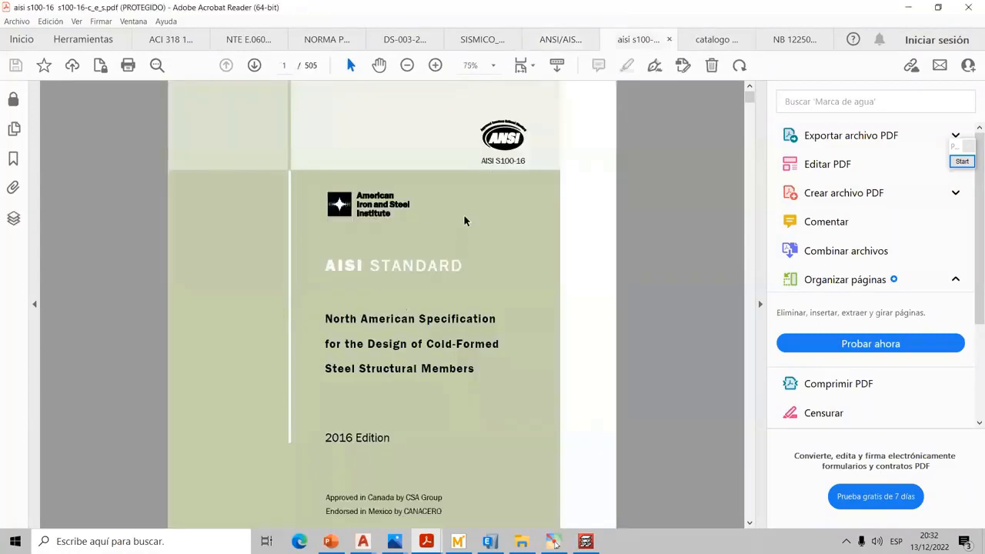
drag(482, 162, 487, 161)
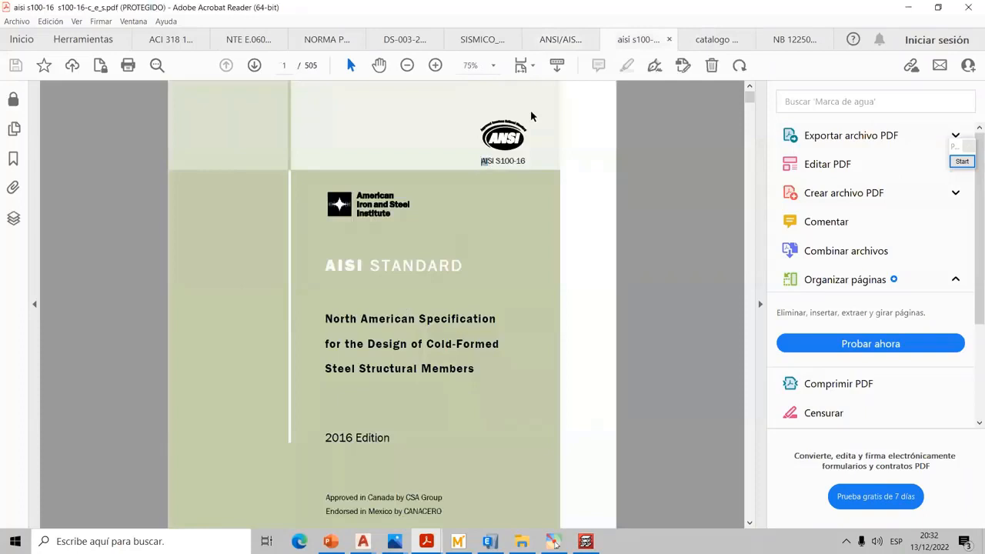
click(434, 65)
click(434, 65)
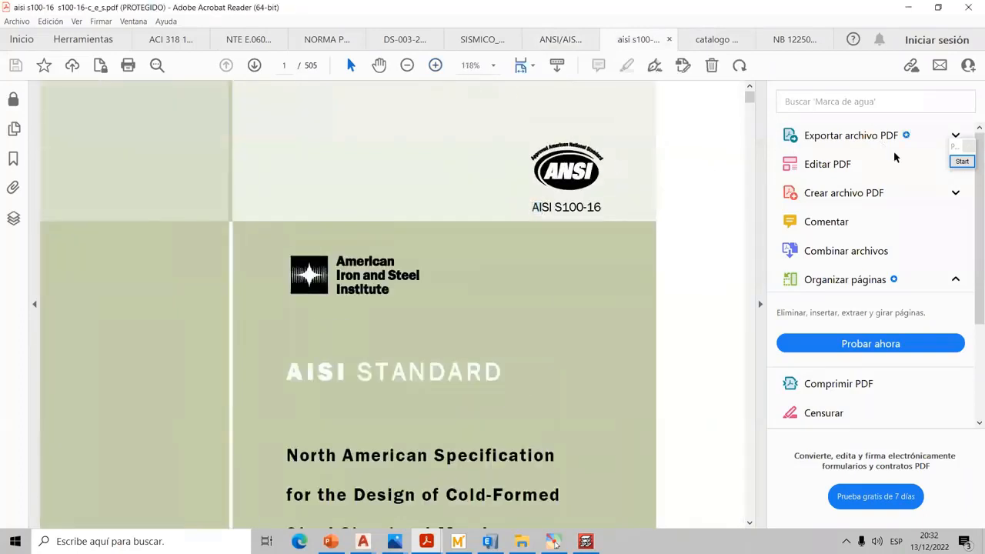
click(962, 163)
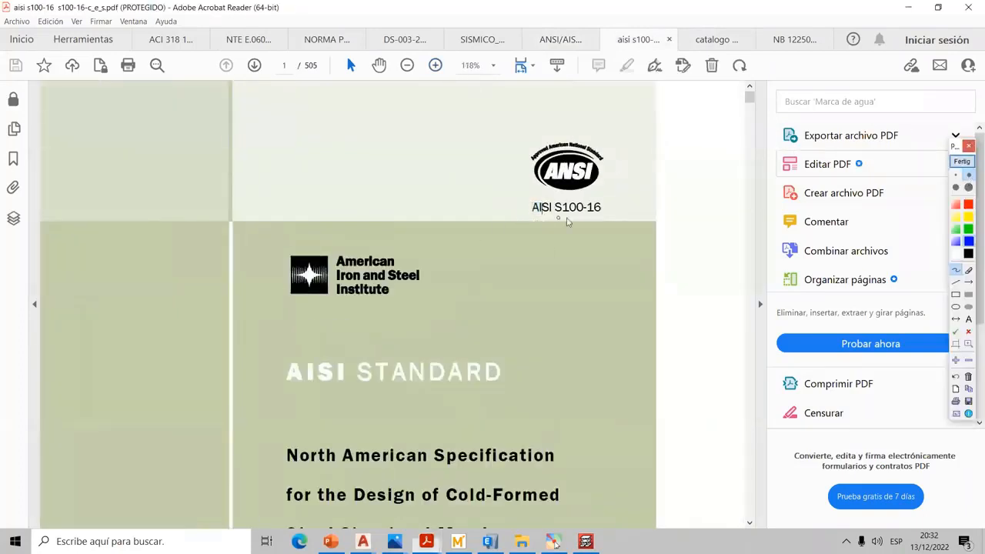
drag(567, 217, 605, 217)
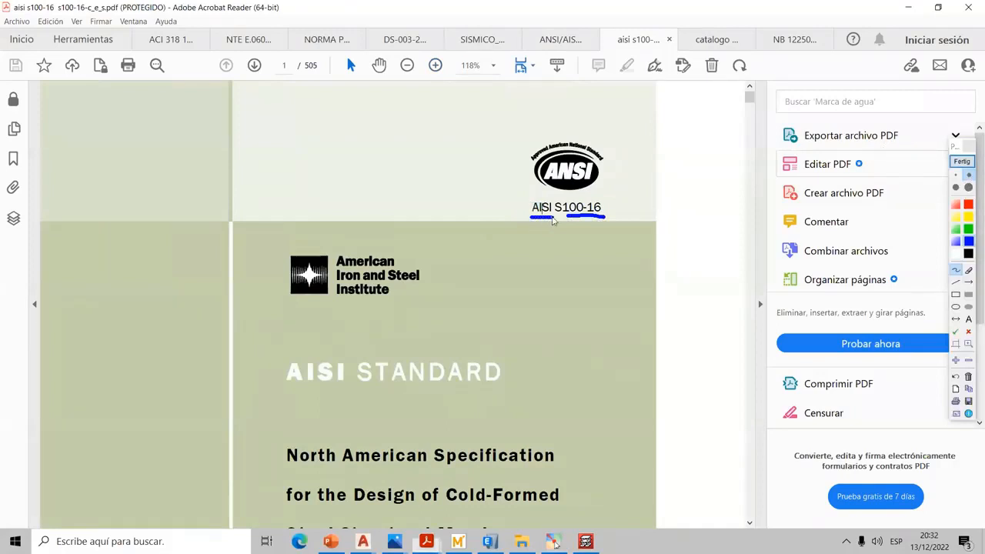
drag(531, 218, 557, 209)
click(961, 161)
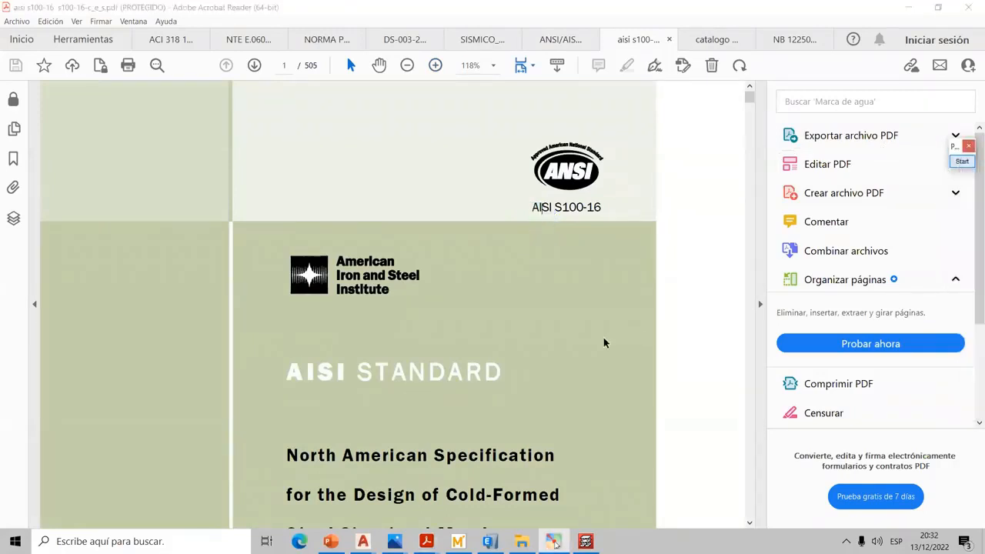
- Return to CYPECAD and choose AISI S100-2007 (LRFD) (USA) as the Acero conformado code
mouse_move(554, 542)
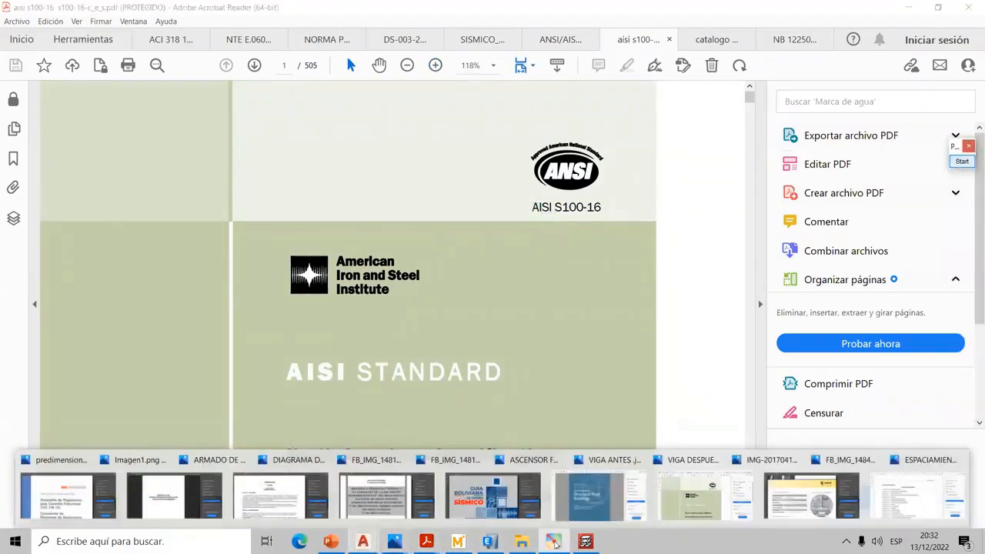
click(586, 542)
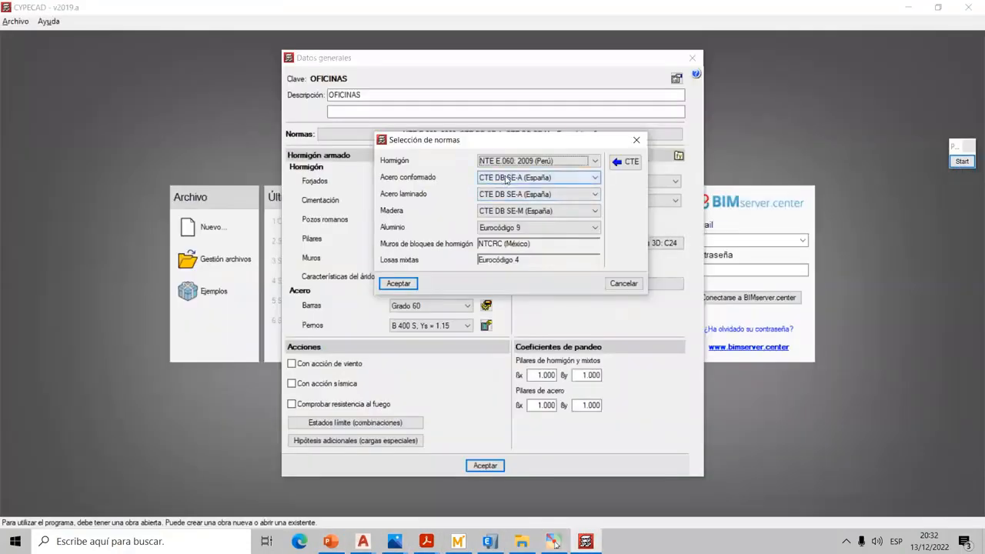
click(559, 179)
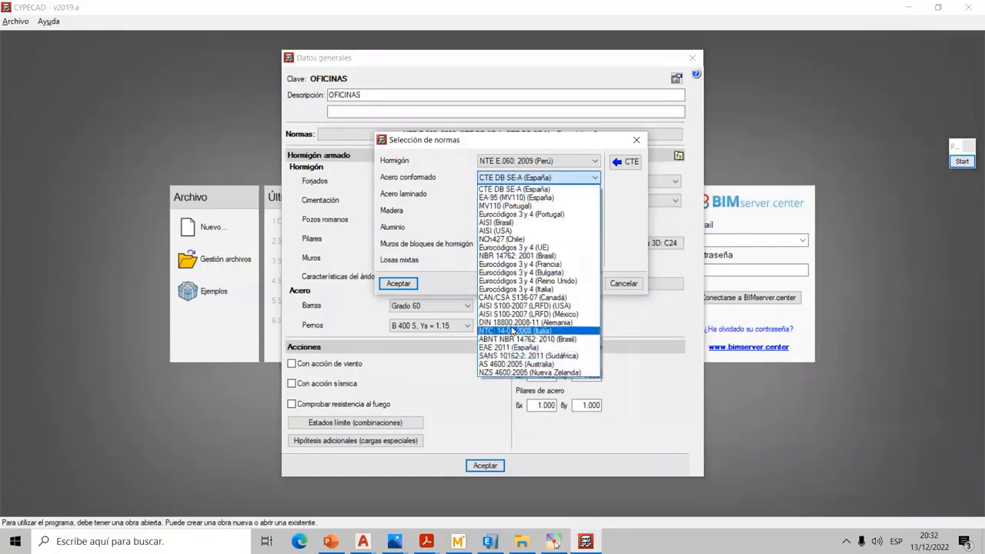
click(504, 306)
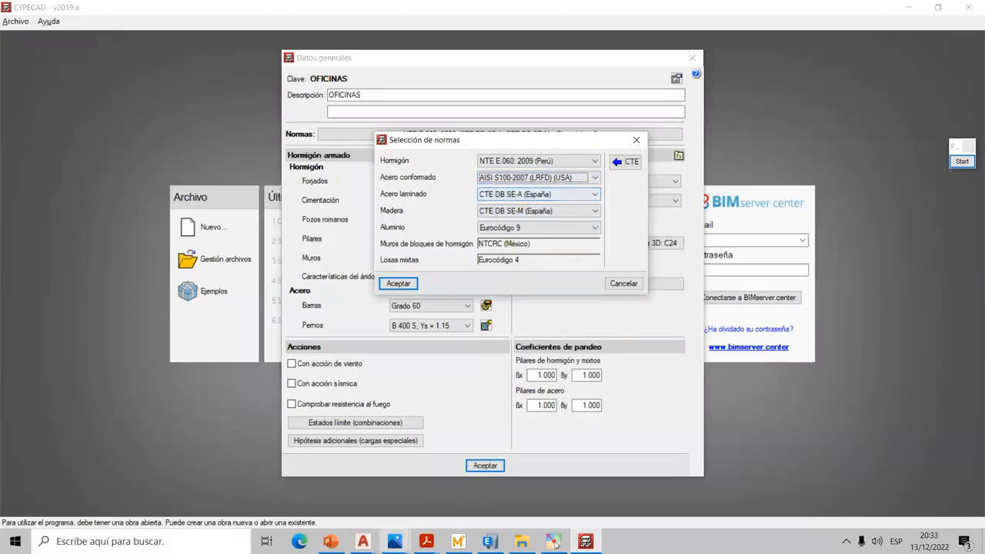
- Consult the ANSI/AISC 360-16 and AISI S100-16 documents in Acrobat Reader, and return to the CYPECAD code selection
click(426, 541)
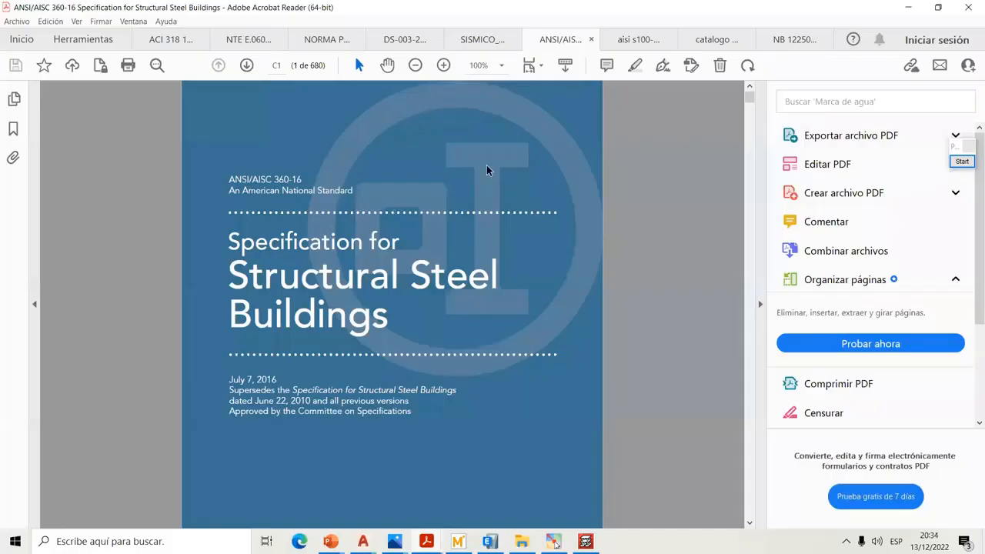
click(643, 40)
click(595, 42)
click(585, 540)
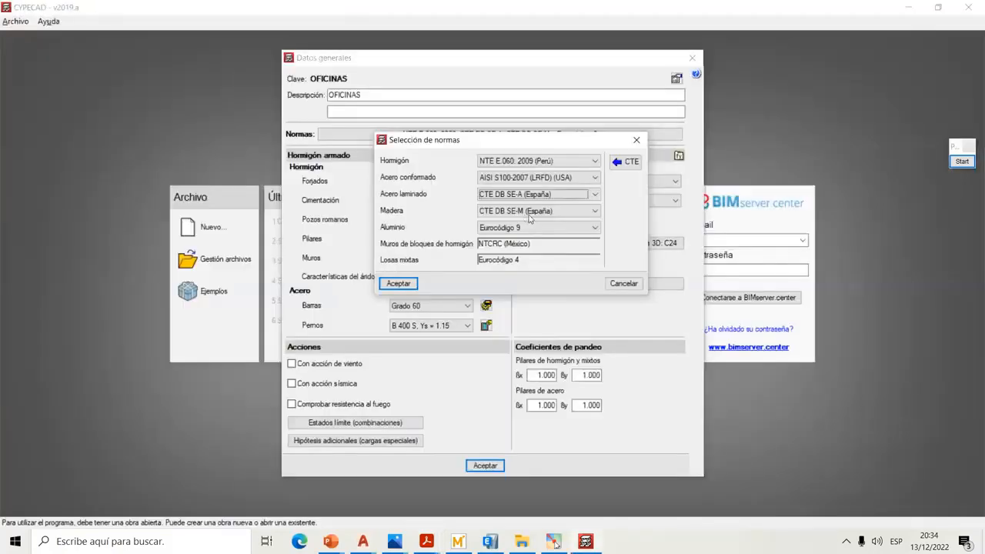
- Choose ANSI/AISC 360-10 (LRFD) (USA) as the Acero laminado code
click(510, 195)
click(513, 196)
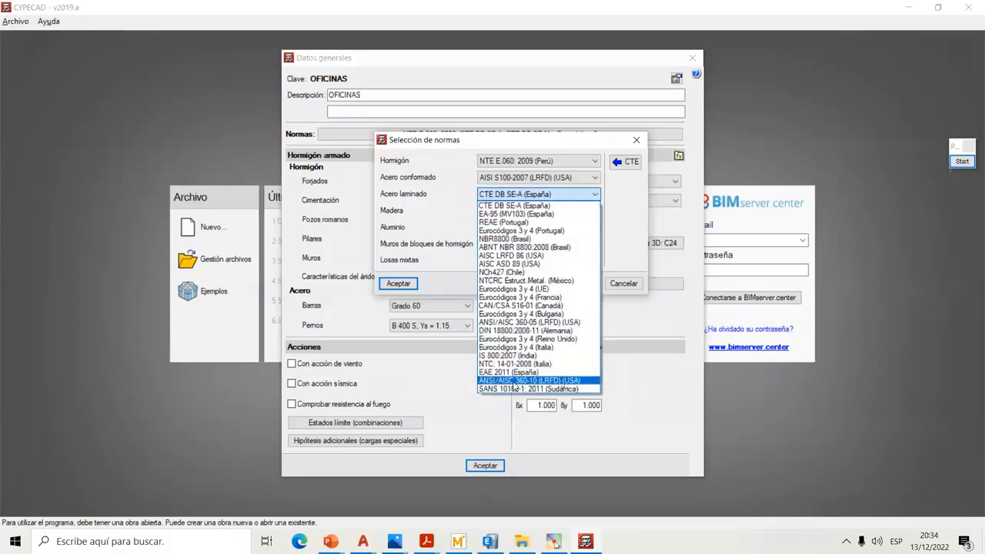
click(514, 384)
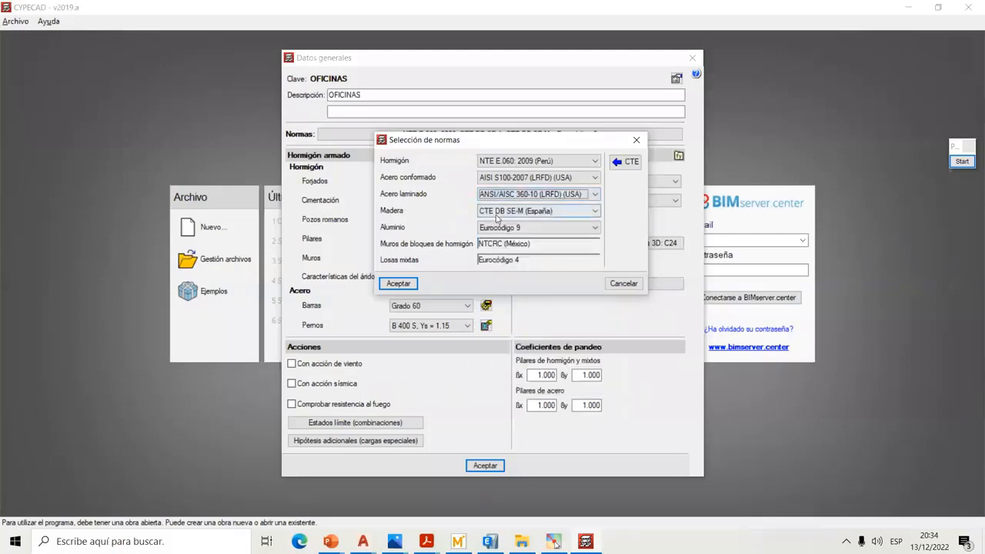
- Choose CTE DB SE-M (España) for Madera and Eurocódigo 9 for Aluminio, and accept the code selection
click(526, 217)
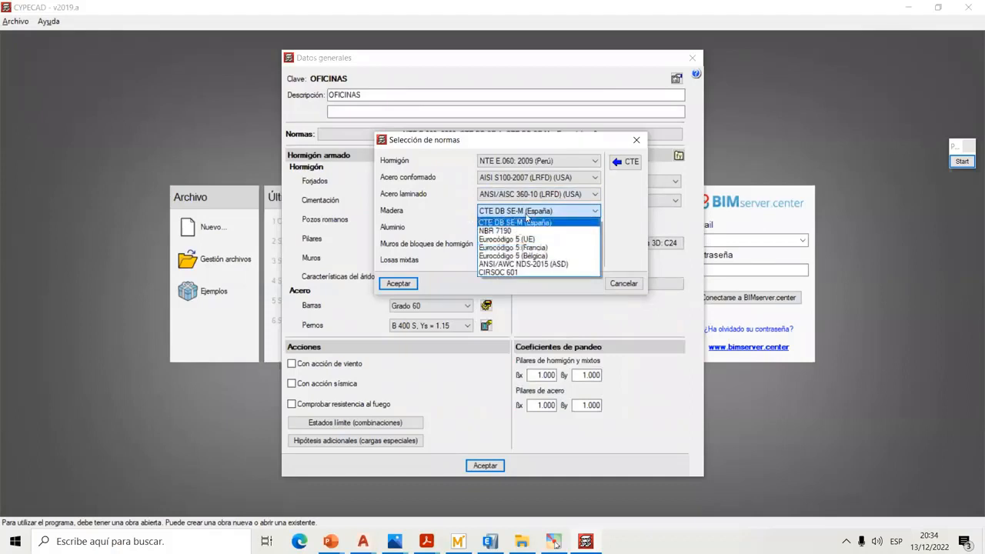
click(528, 222)
click(519, 227)
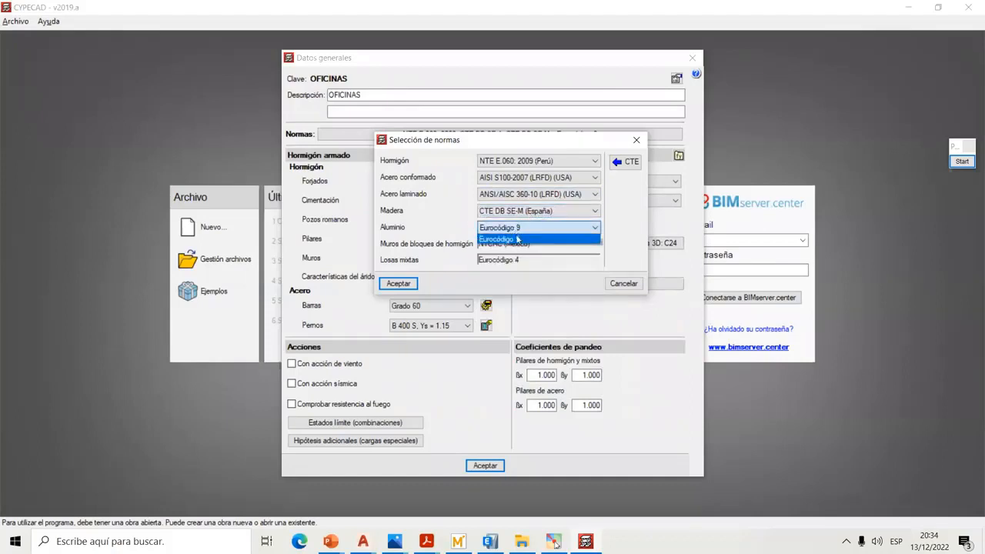
click(514, 240)
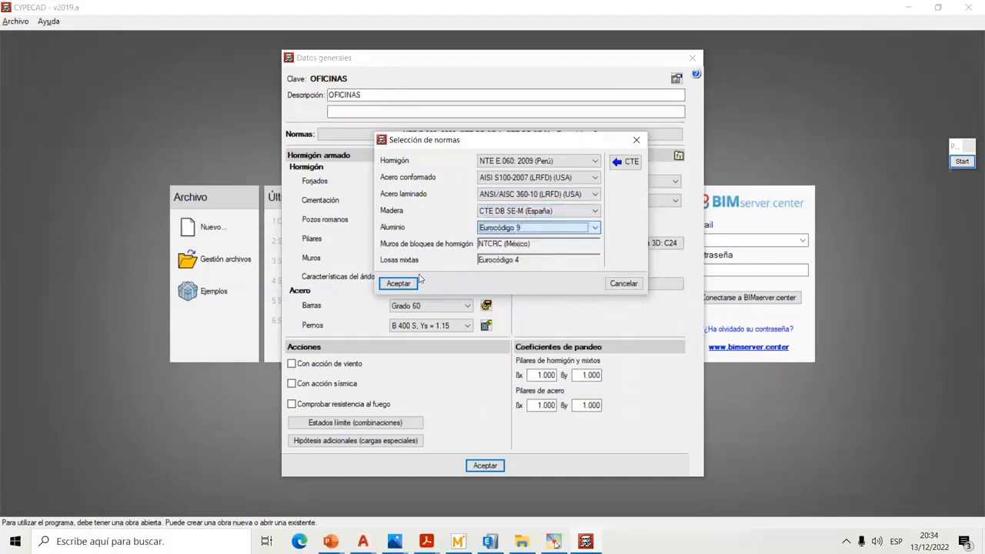
click(404, 286)
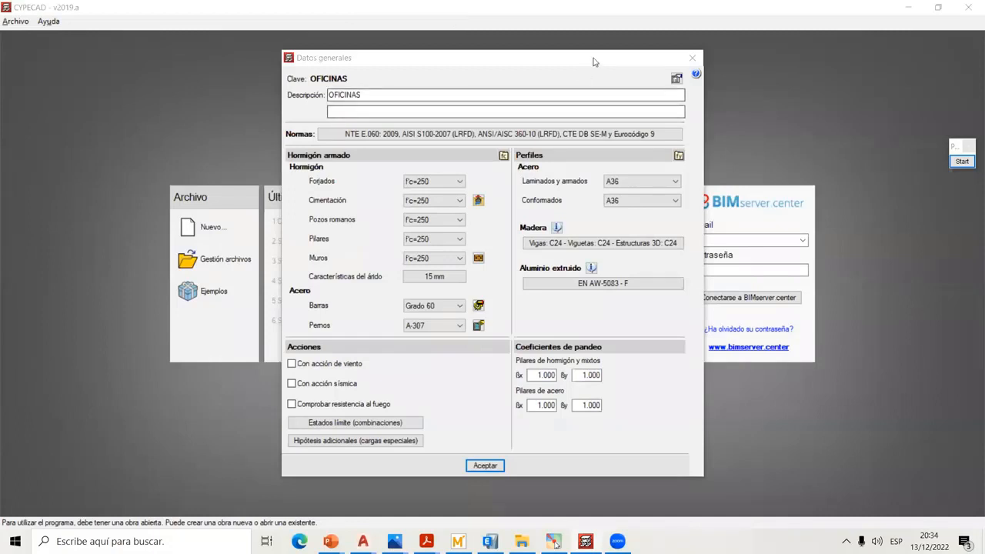
drag(597, 61, 578, 76)
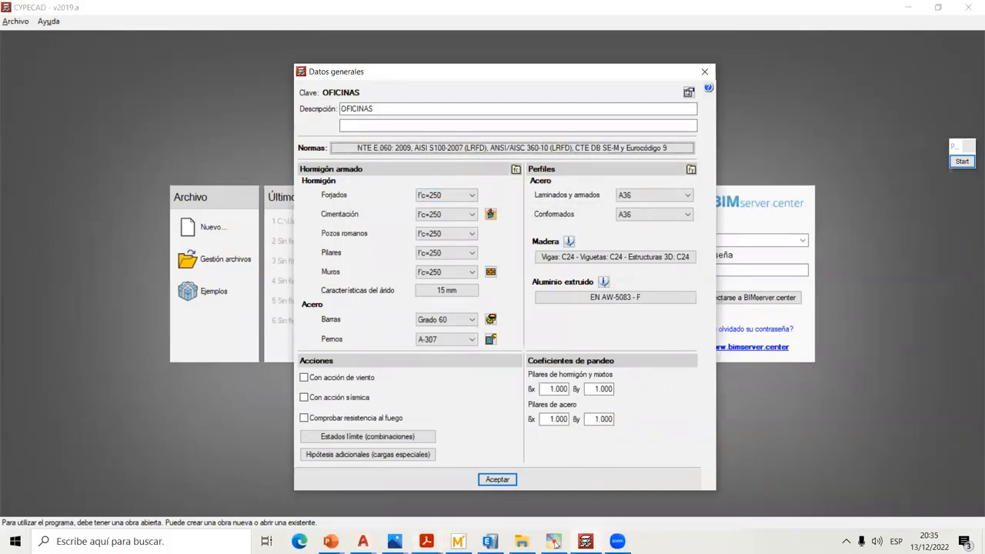
- Switch to NTE E.060.pdf in Acrobat Reader and go to page 58 to read the minimum concrete cover requirements
mouse_move(555, 545)
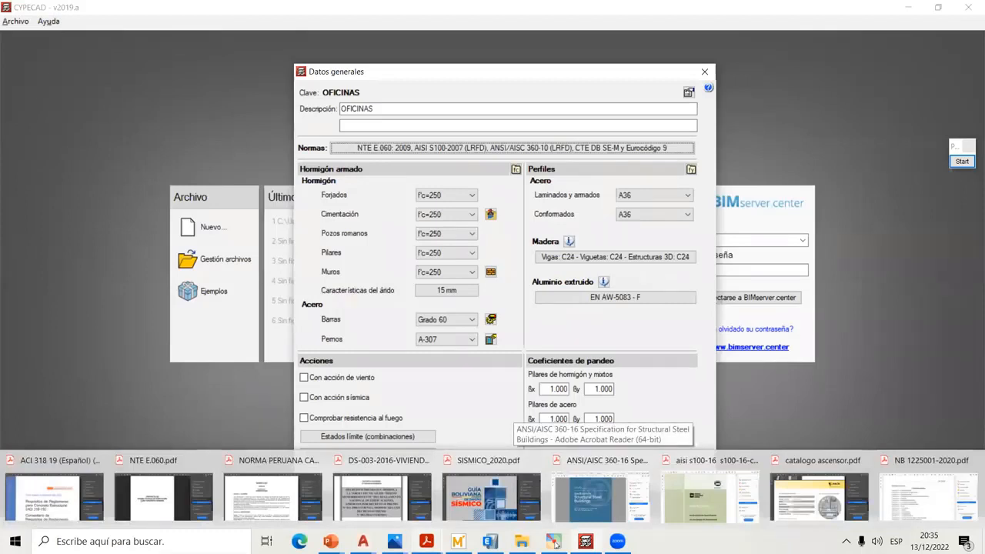
click(201, 500)
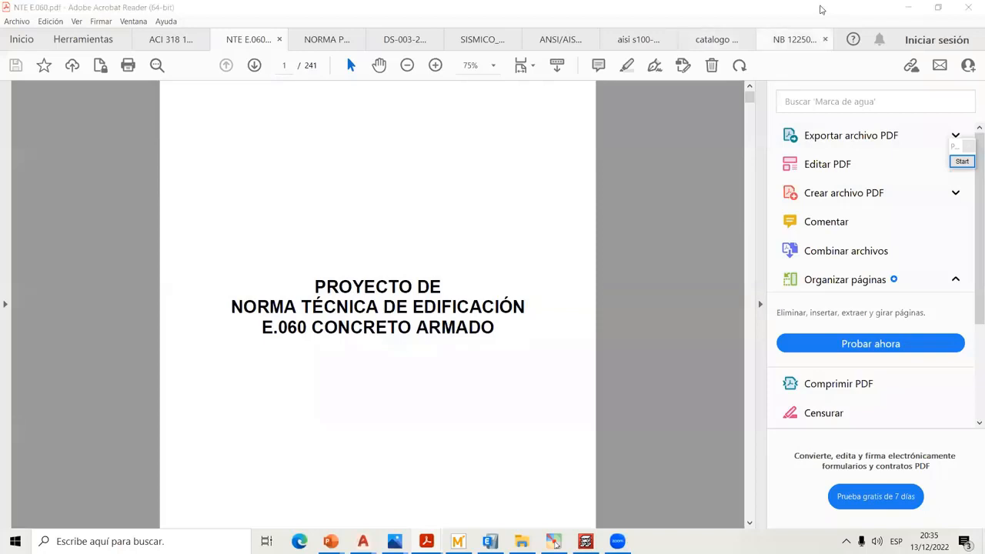
click(284, 65)
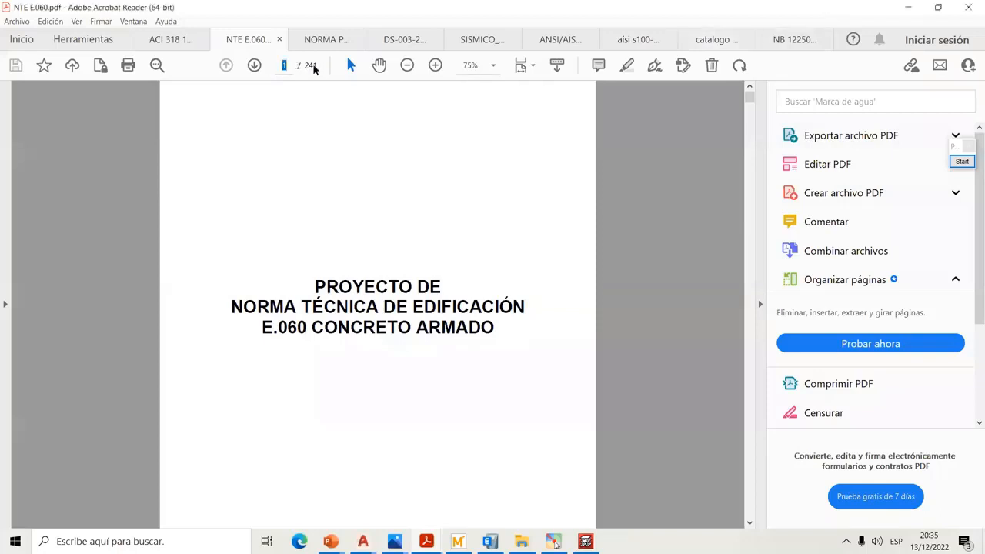
text(58)
key(Return)
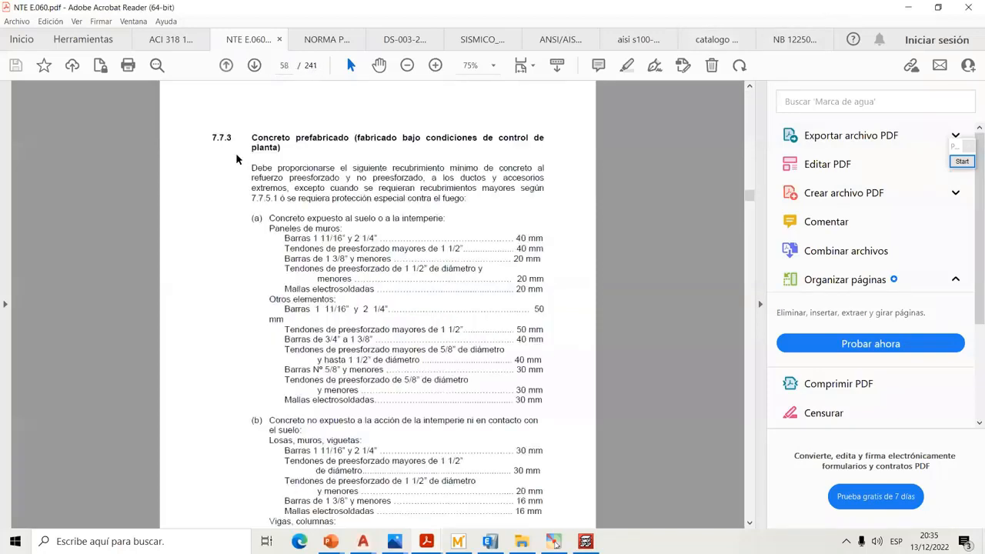
scroll(420, 235, down, 3)
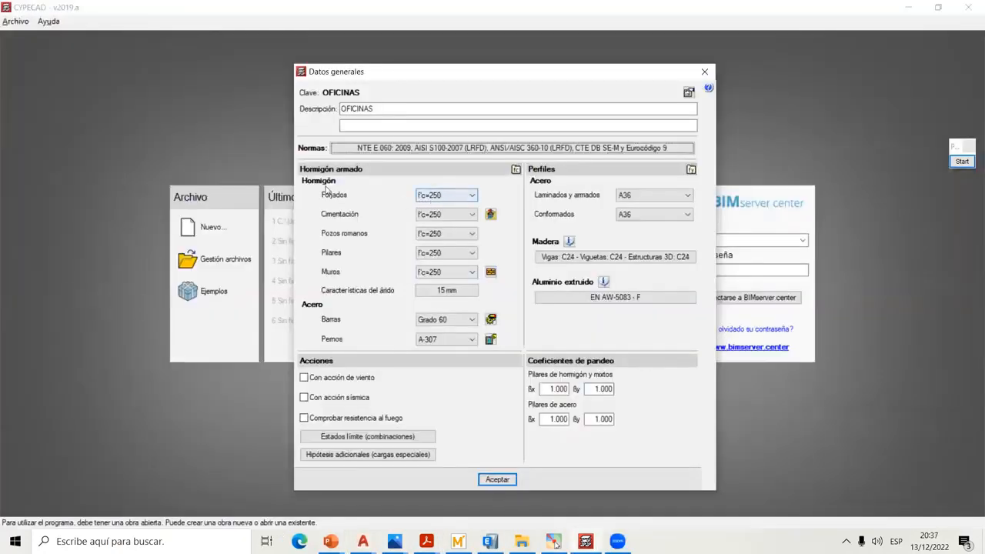
- Return to CYPECAD and select f'c=250 as the concrete for Forjados
mouse_move(332, 201)
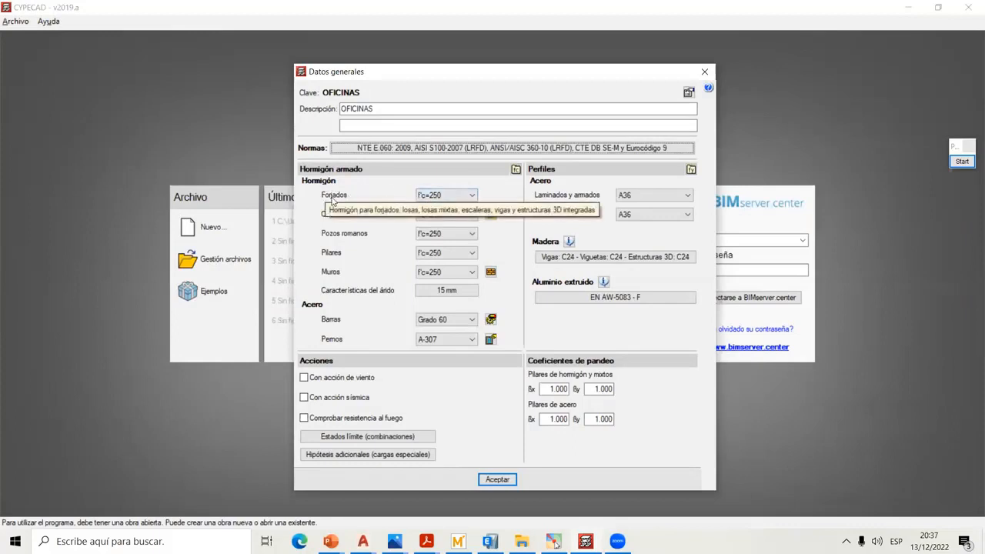
click(434, 196)
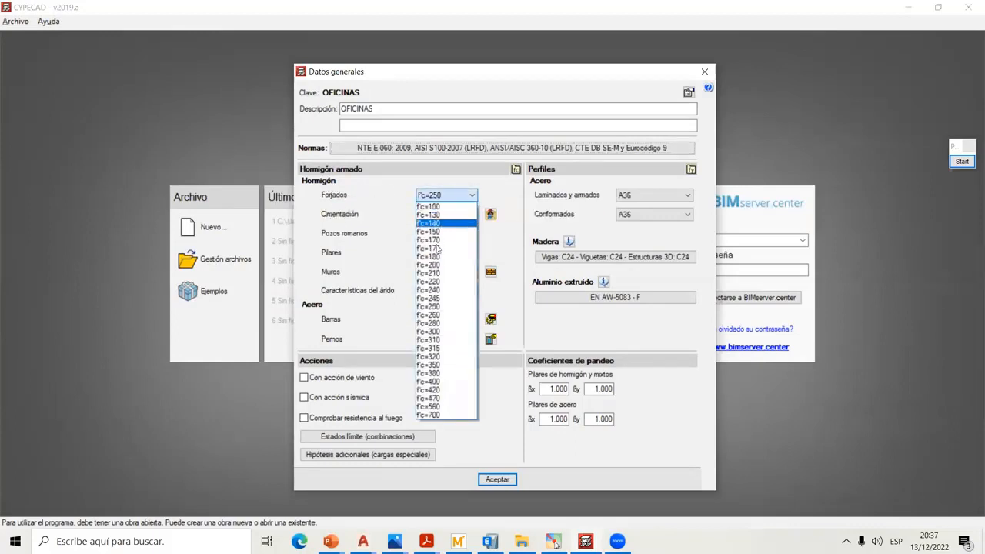
click(440, 307)
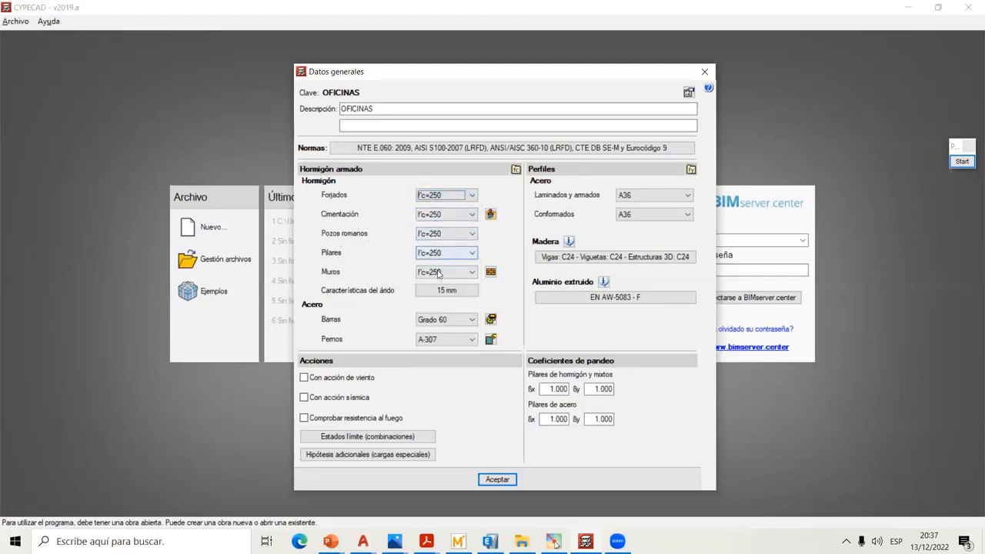
- Draw a blue cross over the concrete grades from Forjados to Pilares with a curved line leading upward, and end the annotation
click(961, 161)
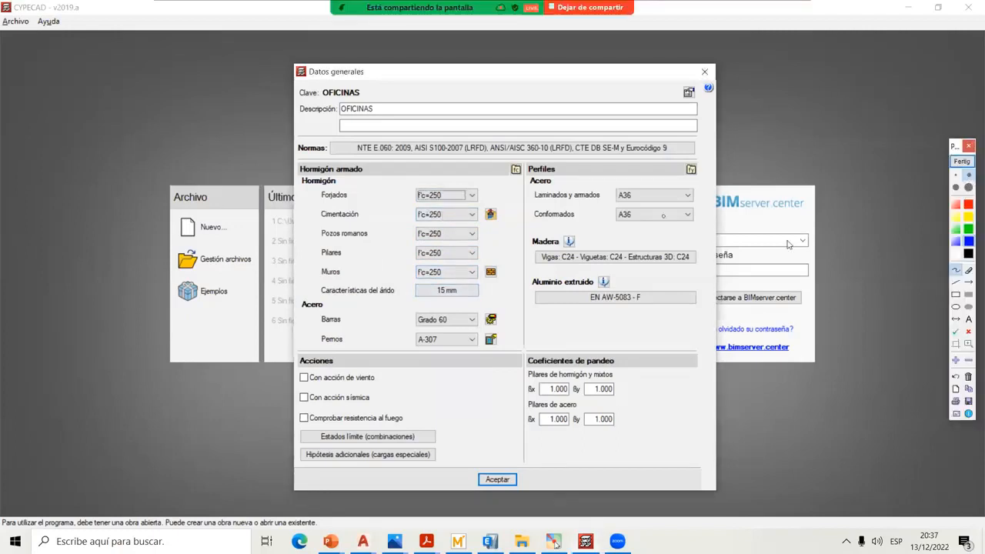
drag(436, 193, 465, 254)
drag(477, 191, 437, 265)
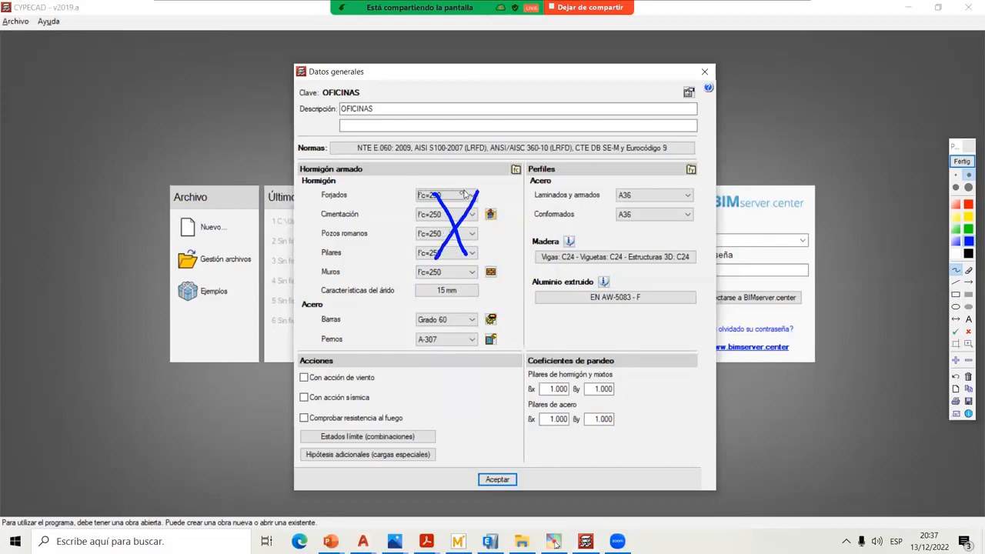
mouse_move(462, 193)
mouse_down()
mouse_move(510, 85)
mouse_move(553, 64)
mouse_move(571, 85)
mouse_up()
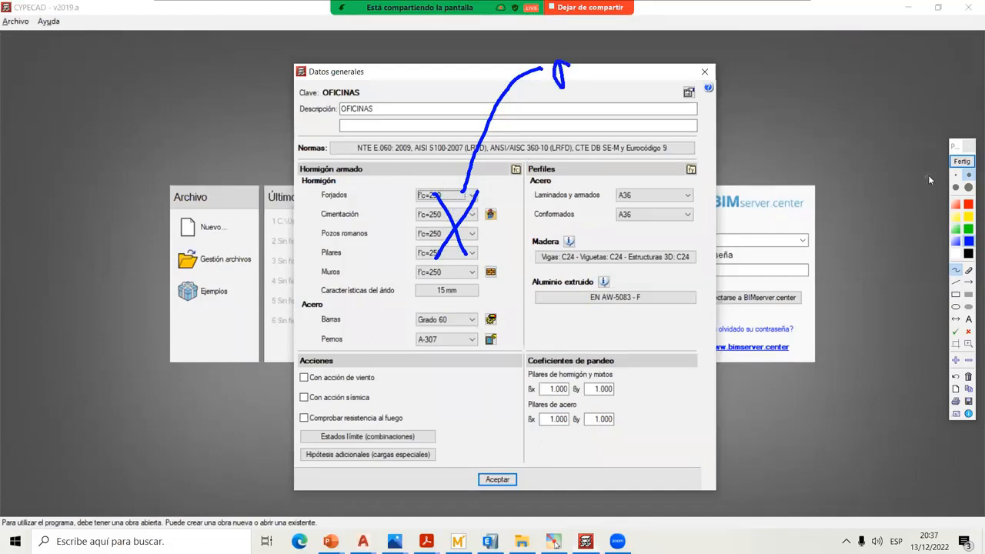
click(958, 162)
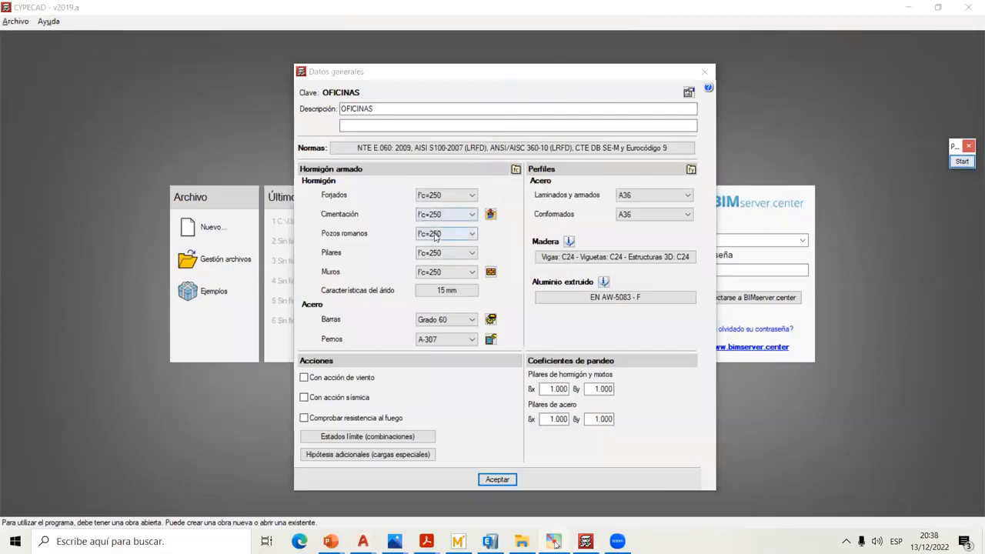
- Reselect f'c=250 for Forjados, mark the user concrete library access beside Hormigón armado with a blue rectangle, and end the annotation
click(452, 197)
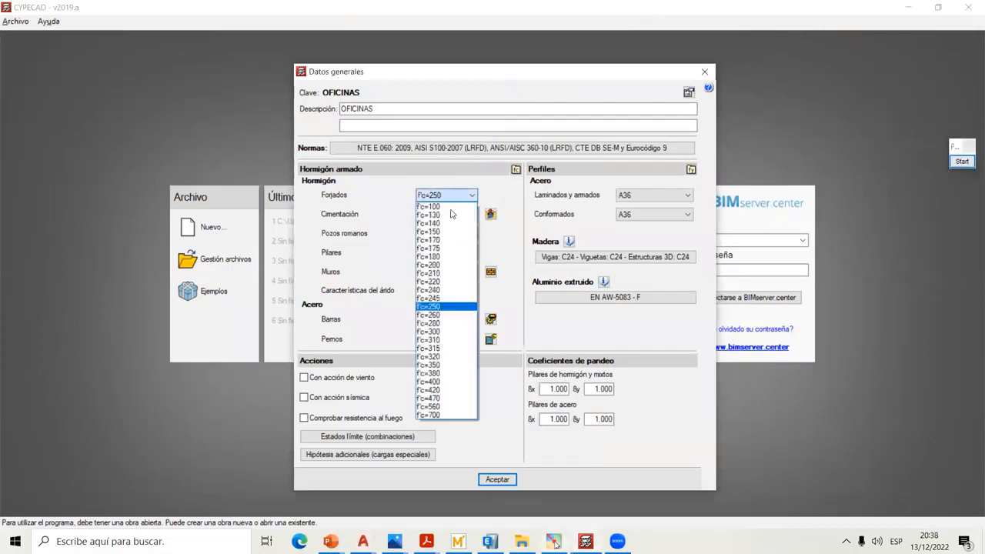
click(438, 308)
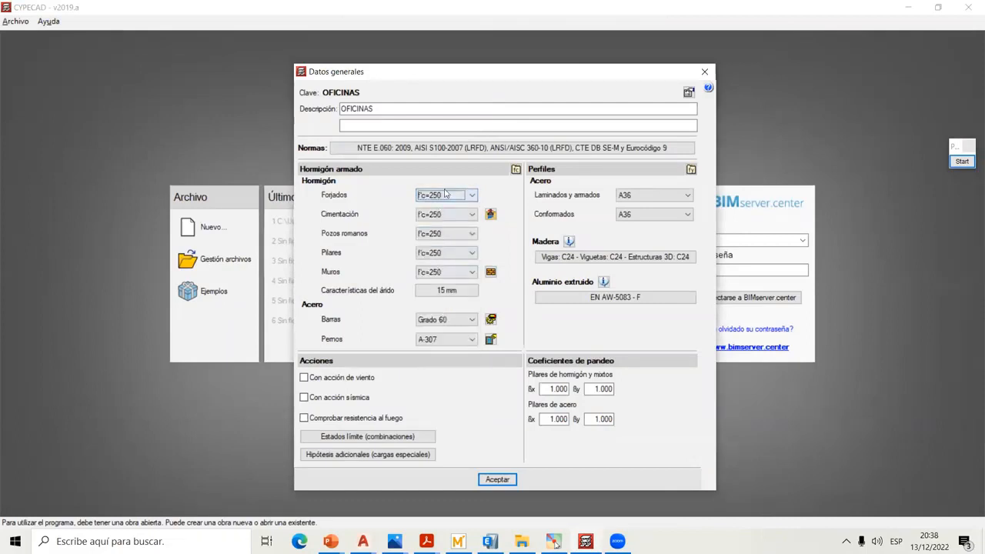
click(961, 163)
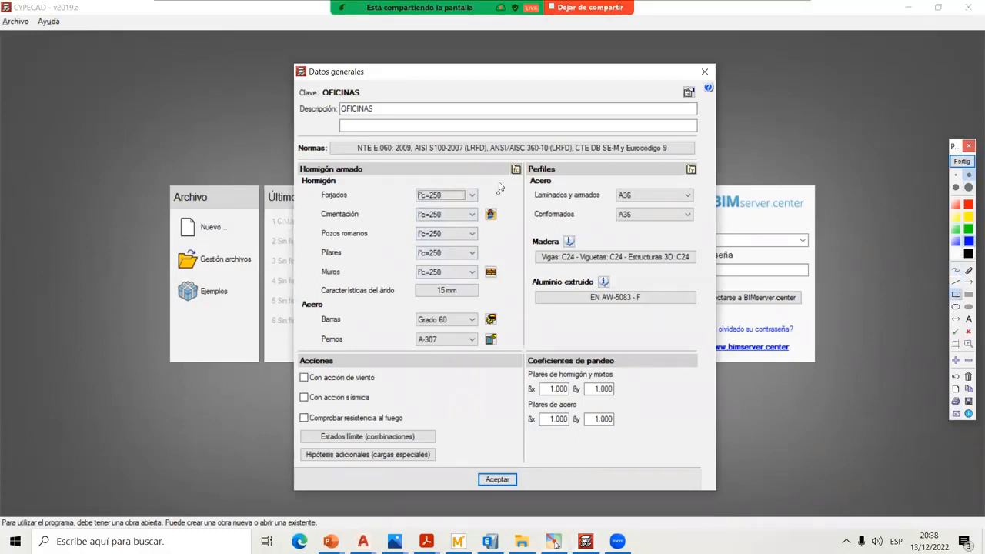
drag(498, 158, 530, 185)
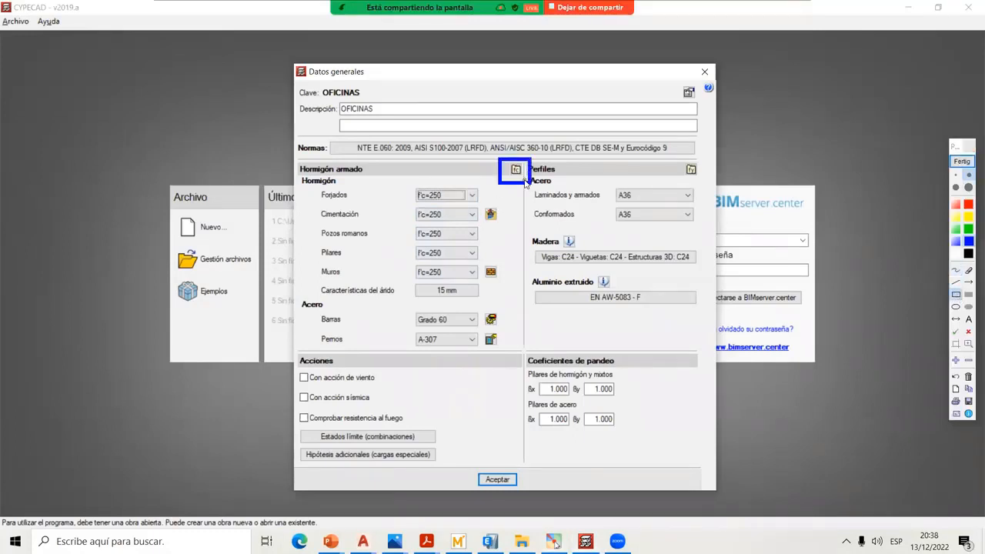
click(960, 161)
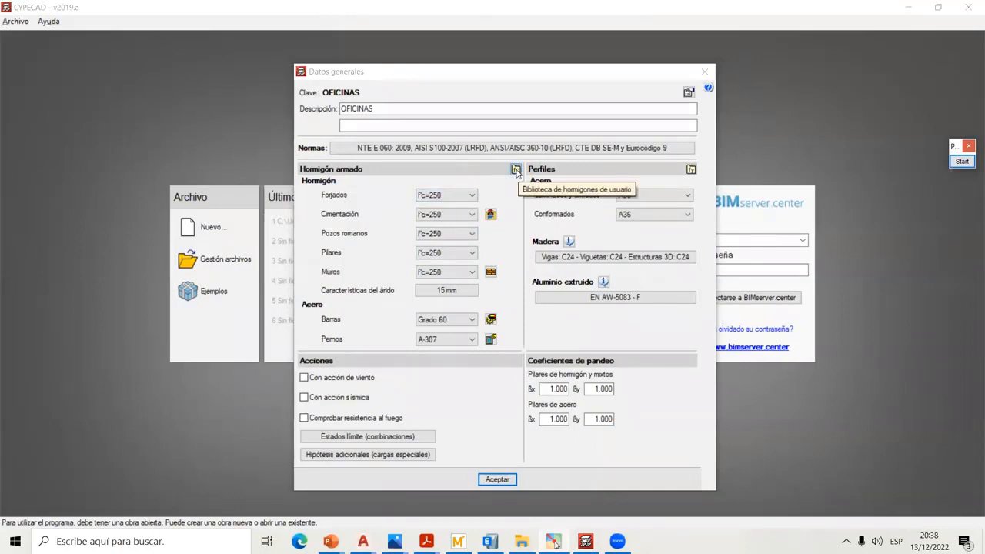
- Start a new concrete in the user concrete library with the reference H25MPA
click(516, 171)
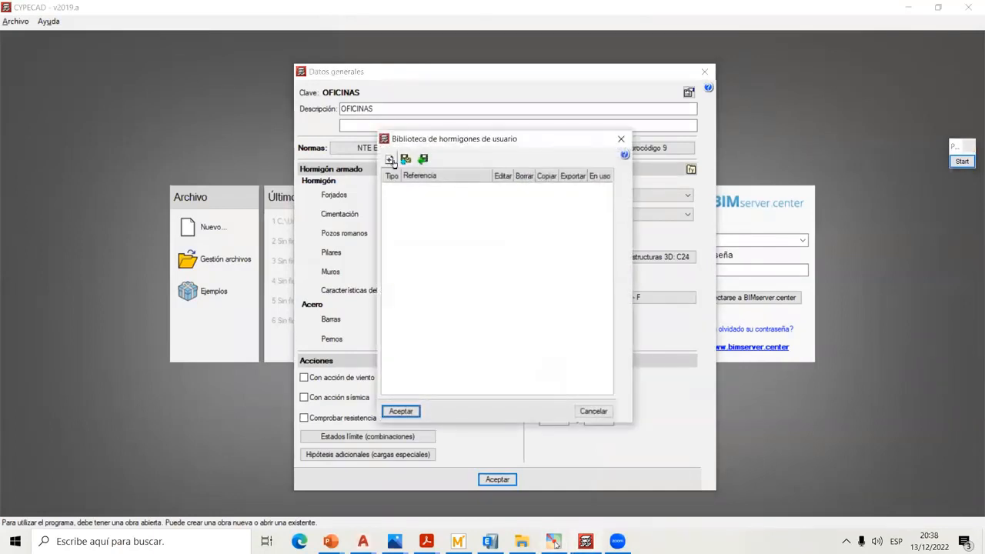
click(390, 161)
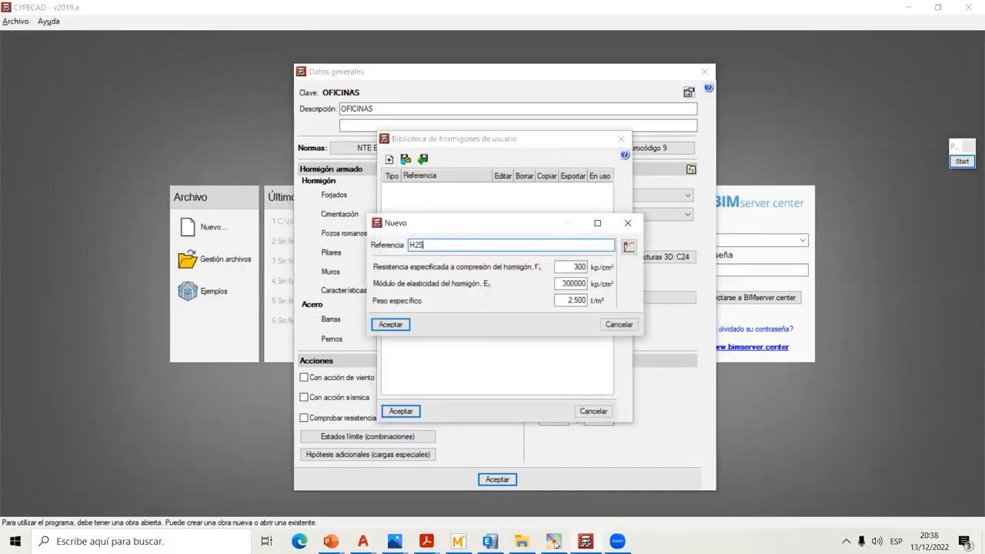
double_click(586, 267)
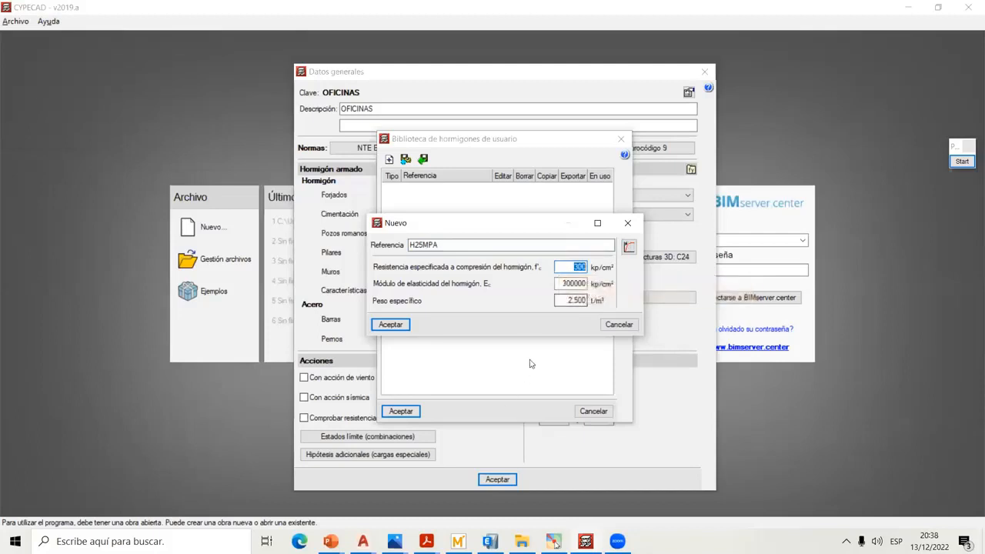
- Consult the RESISTENCIA DEL CONCRETO slide in PowerPoint, return to CYPECAD, and set the specified compressive strength of H25MPA to 250 kp/cm²
mouse_move(555, 544)
click(426, 541)
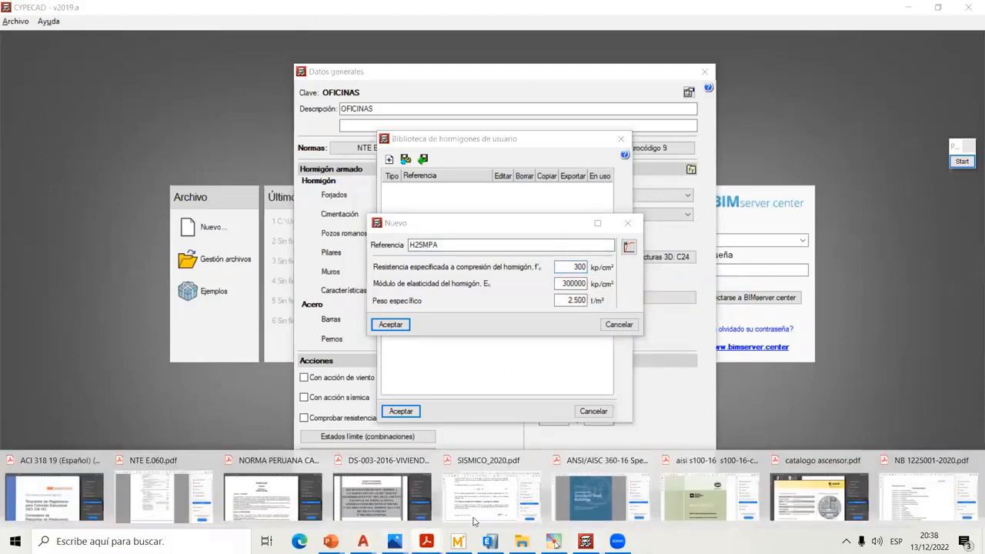
mouse_move(332, 539)
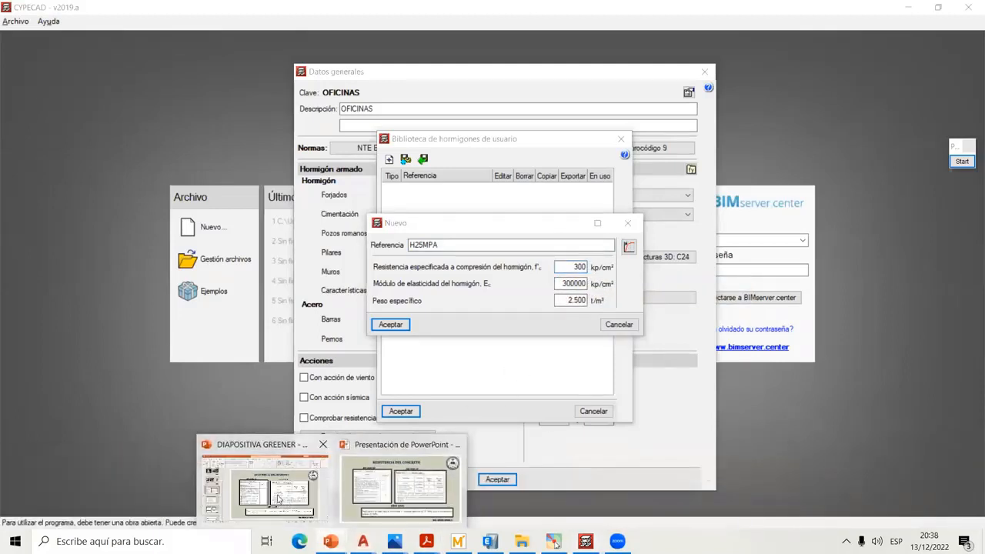
click(278, 498)
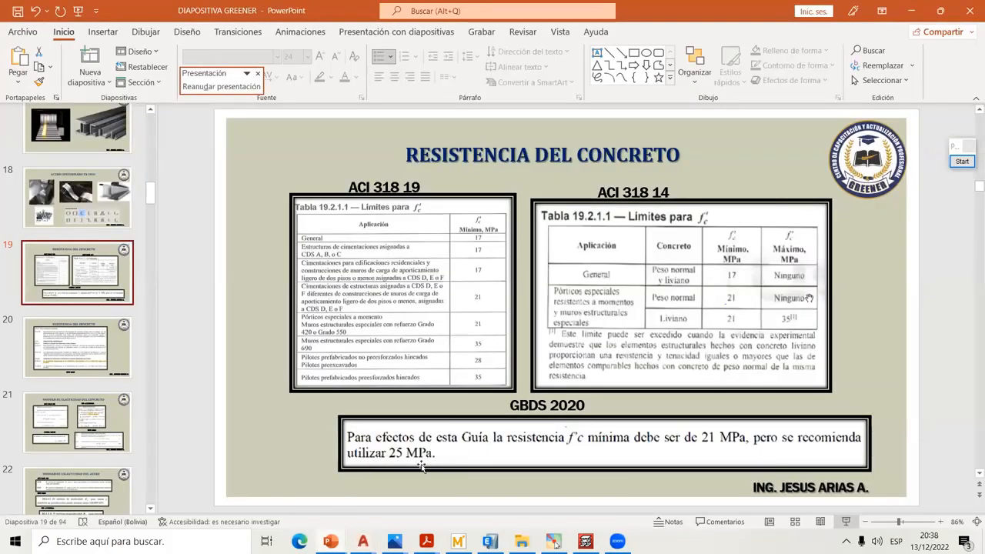
click(553, 541)
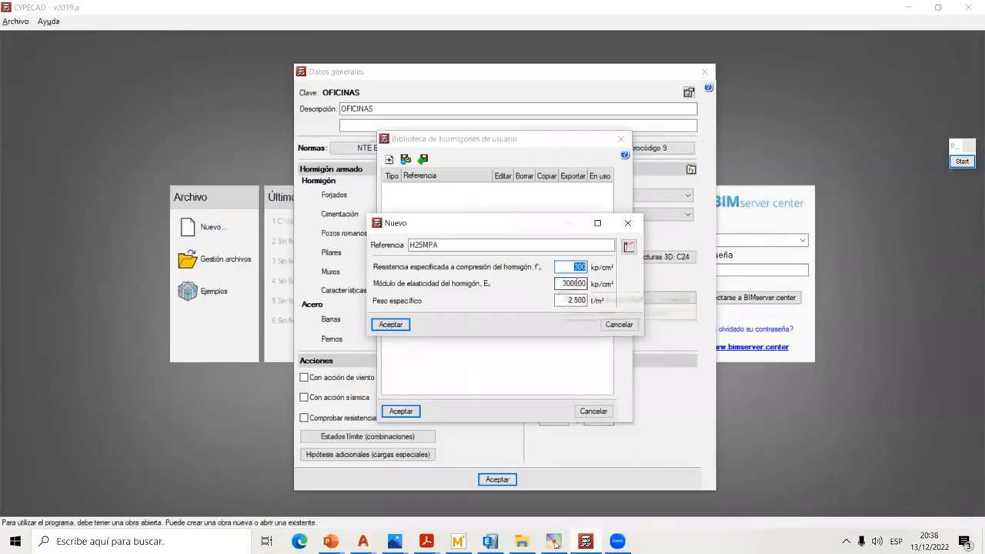
text(250)
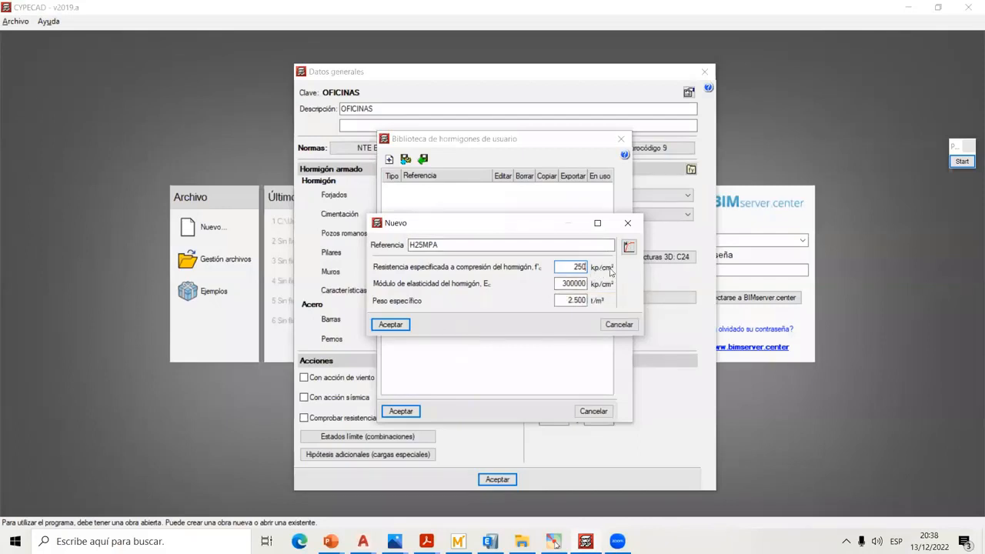
- Switch to the Mathcad sheet CYPECAD CON ACI 318-19 to review the concrete properties, and circle the specific weight in blue
double_click(559, 283)
click(460, 540)
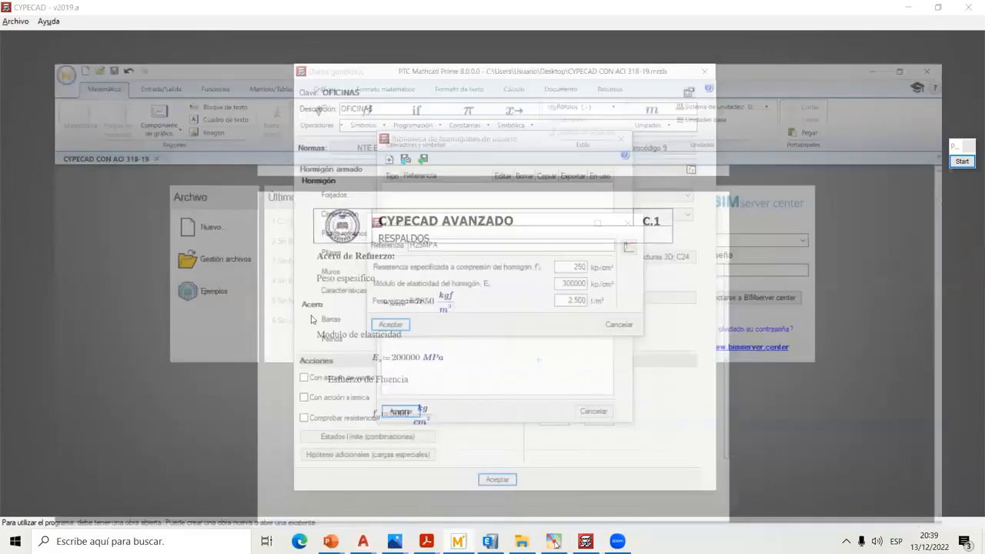
scroll(408, 260, up, 10)
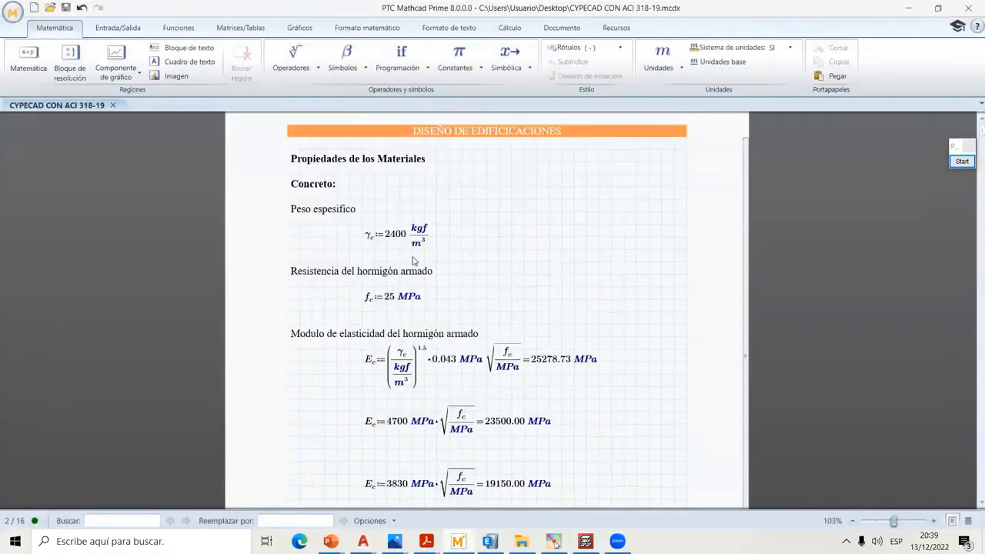
click(961, 160)
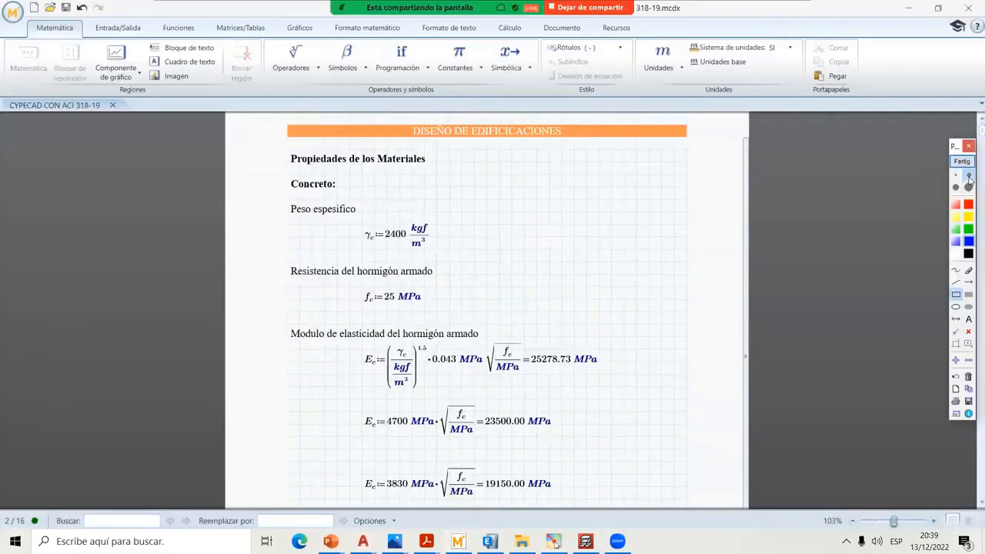
mouse_move(400, 218)
mouse_down()
mouse_move(354, 230)
mouse_move(400, 218)
mouse_move(357, 231)
mouse_move(389, 269)
mouse_move(436, 217)
mouse_move(388, 216)
mouse_up()
click(953, 270)
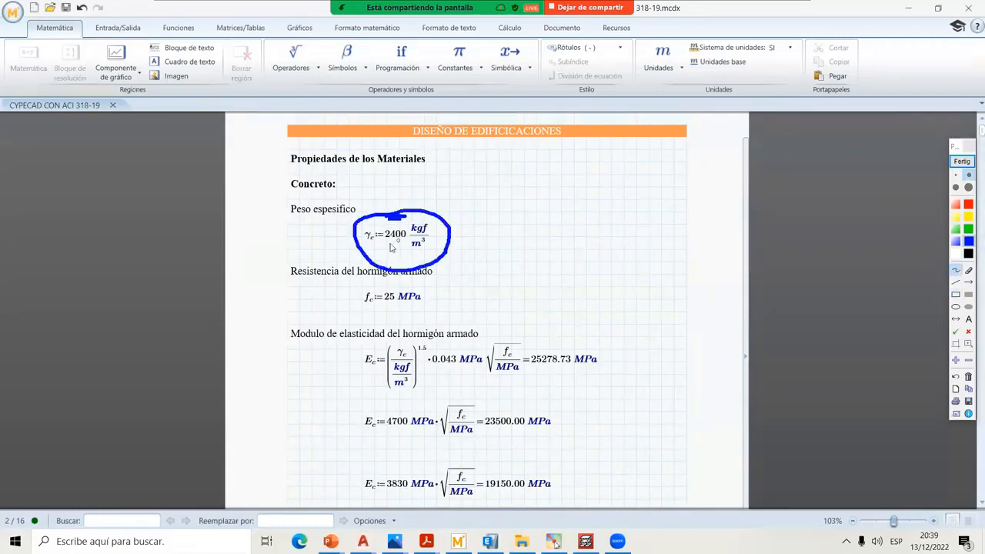
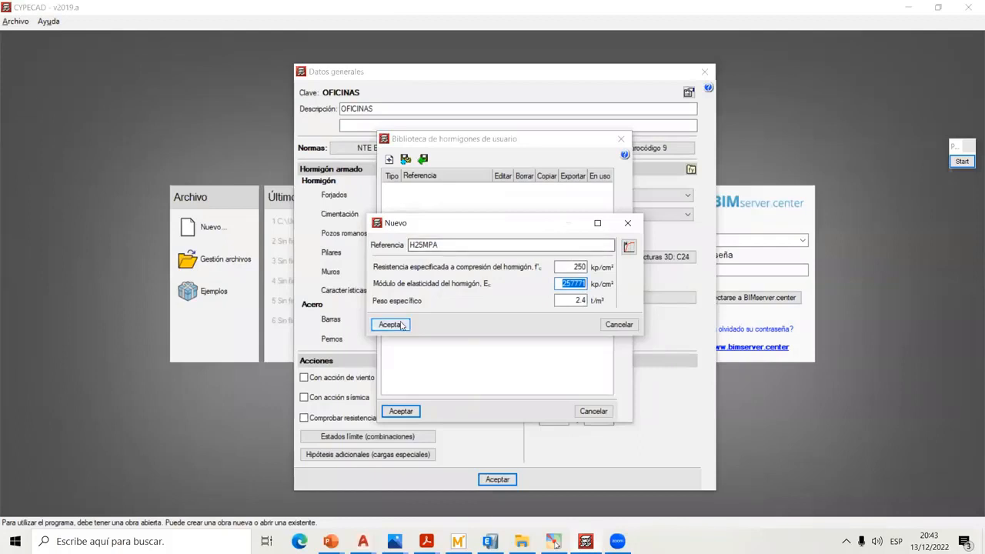
- Accept the H25MPA concrete definition and save the user concrete library
click(390, 325)
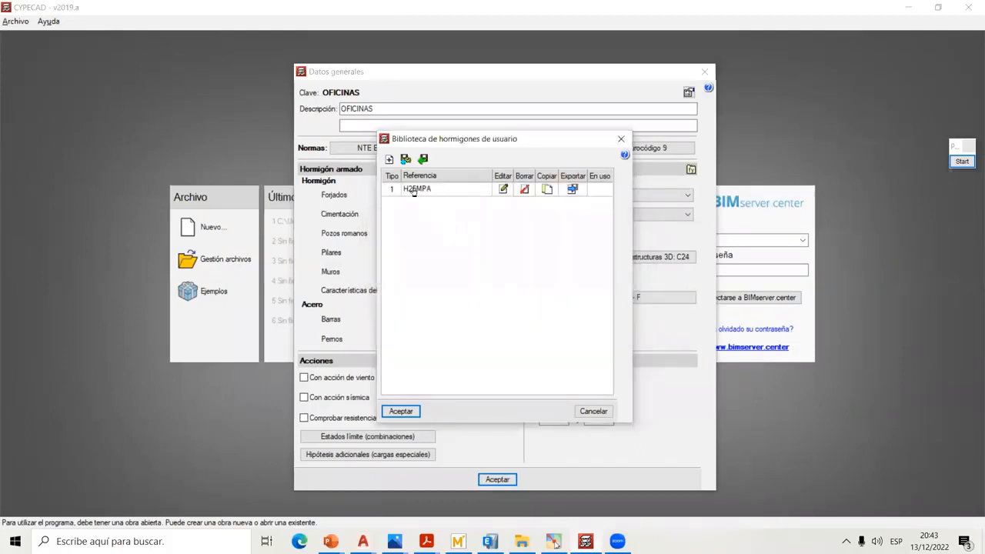
click(401, 410)
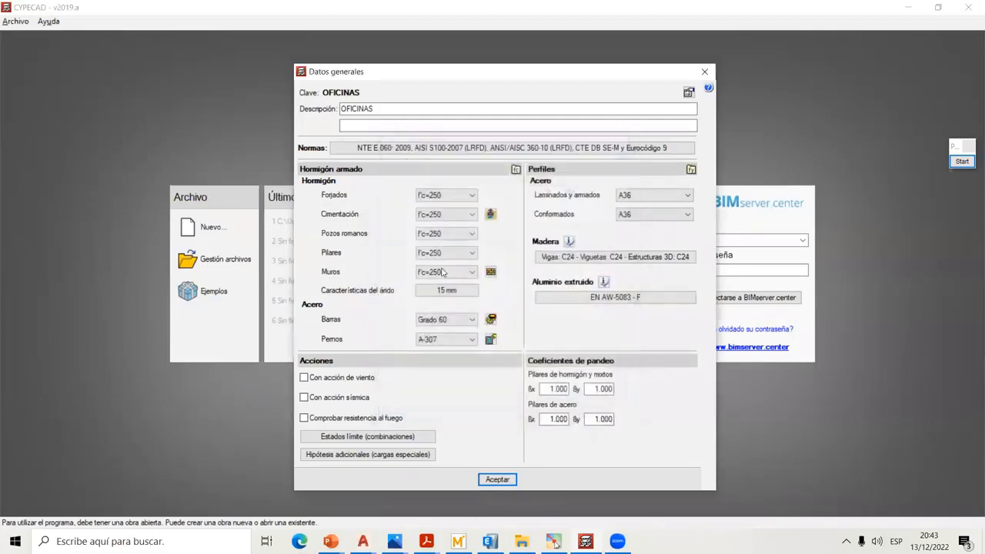
- Assign the H25MPA concrete to Forjados, Cimentación, Pozos romanos, Pilares and Muros
click(447, 197)
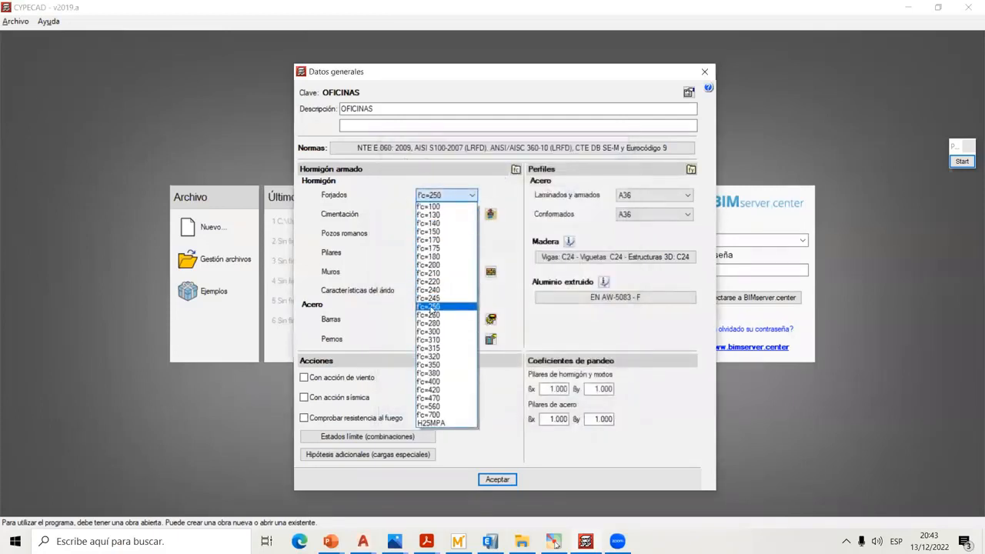
click(431, 424)
click(451, 213)
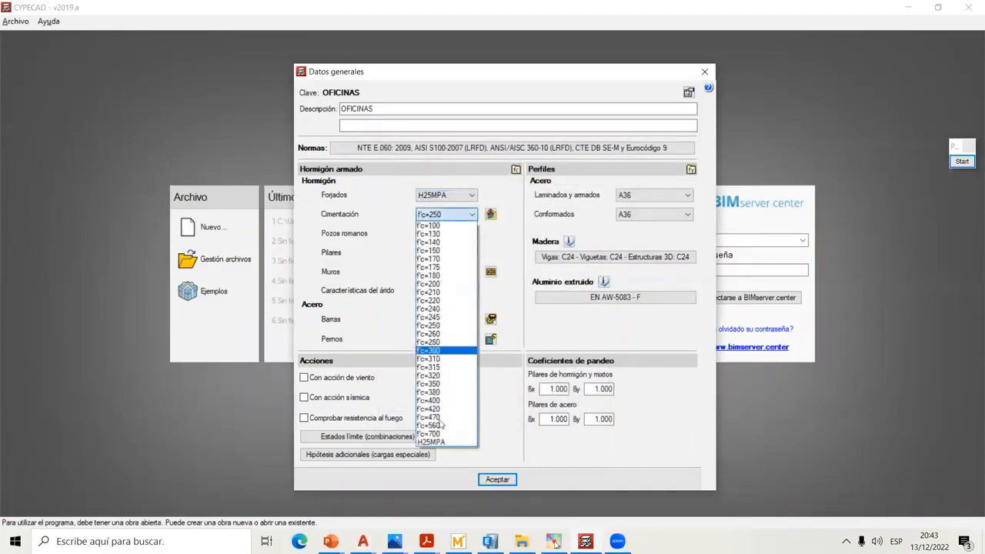
click(433, 442)
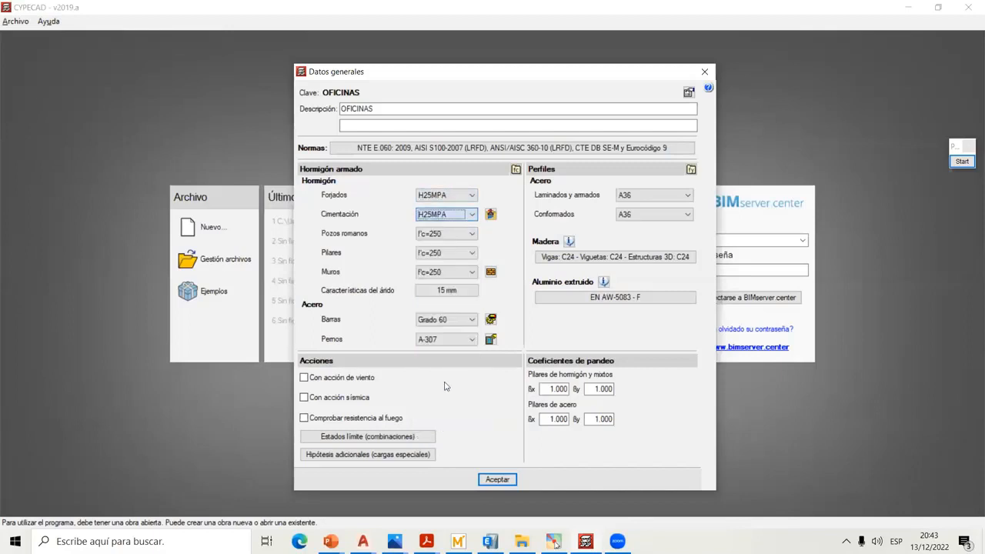
click(454, 233)
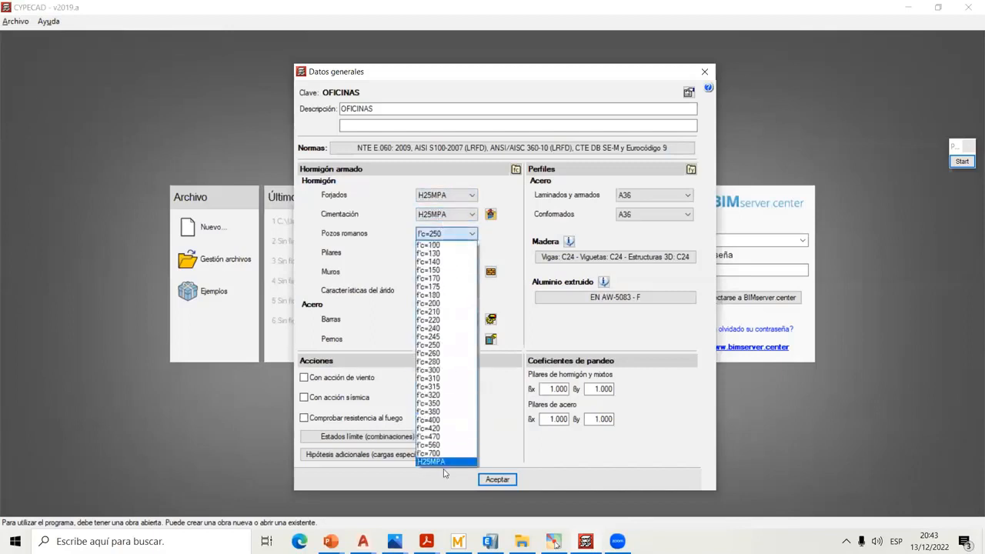
click(446, 462)
click(453, 252)
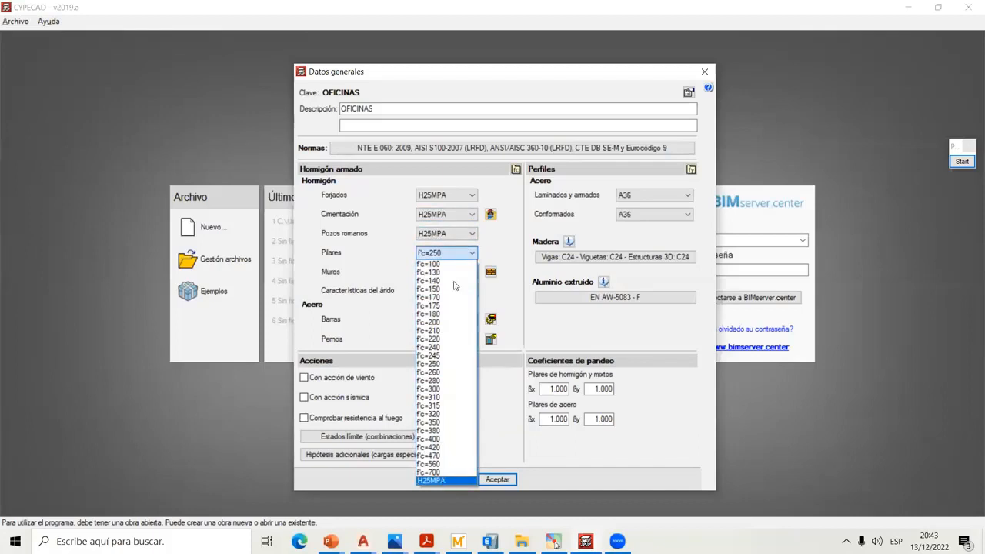
click(433, 480)
click(454, 272)
click(446, 498)
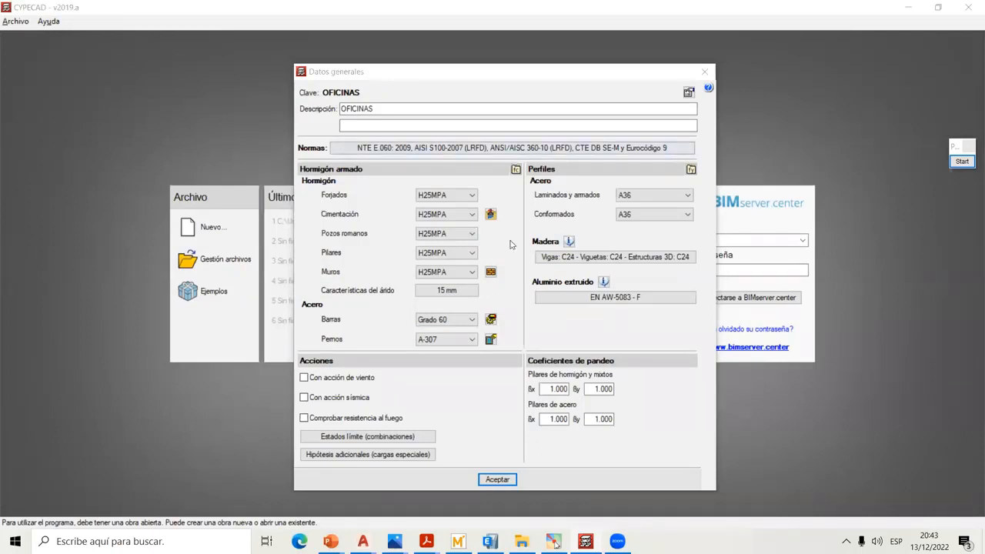
- Move the general data dialog slightly upward and sketch a blue rectangular section with three bars along its top and three along its bottom
mouse_move(360, 538)
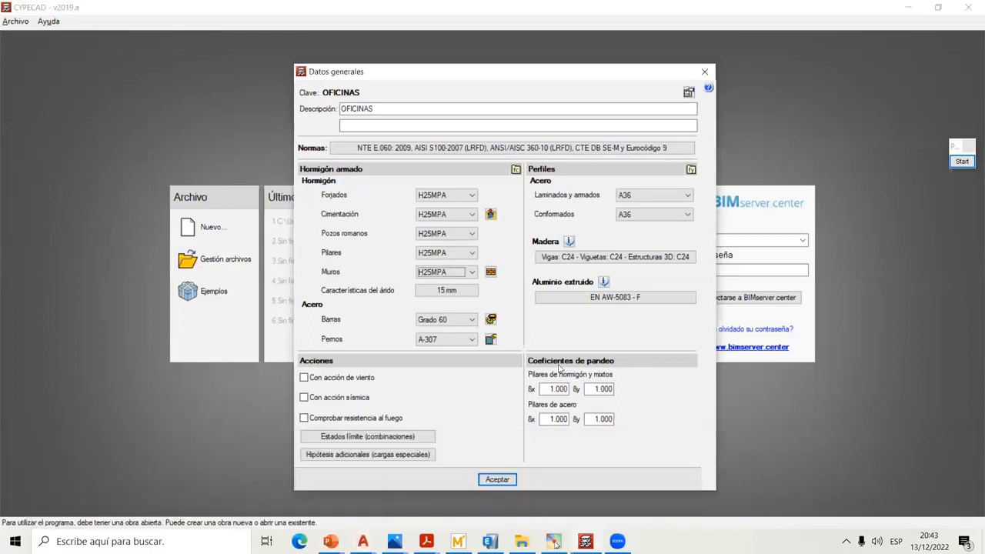
drag(533, 73, 534, 53)
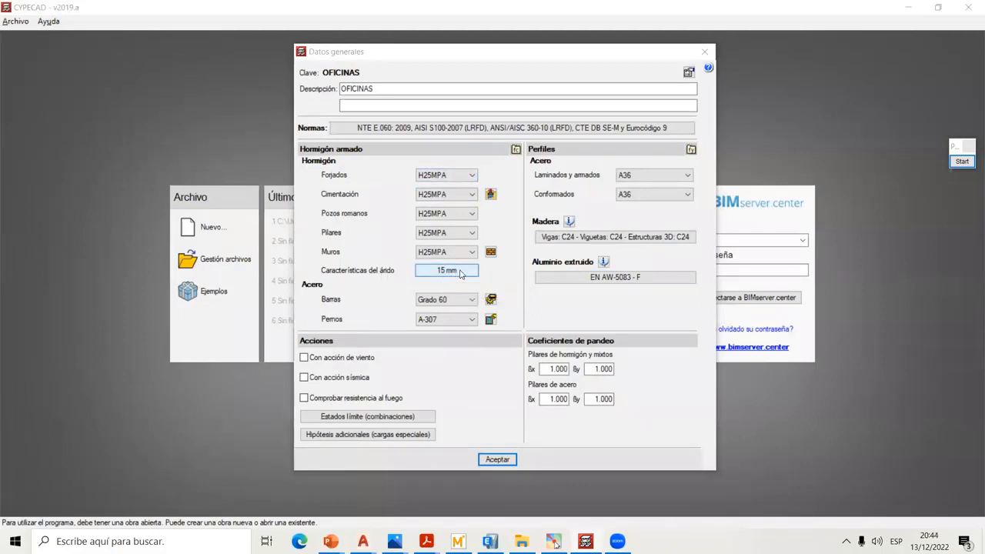
click(961, 161)
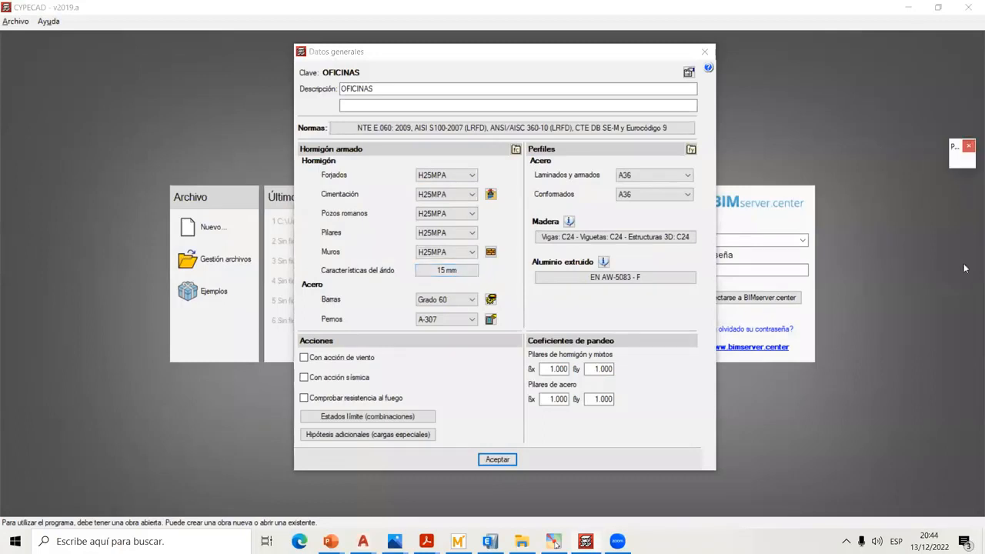
click(955, 294)
mouse_move(825, 55)
mouse_down()
mouse_move(905, 196)
mouse_move(926, 187)
mouse_up()
click(967, 187)
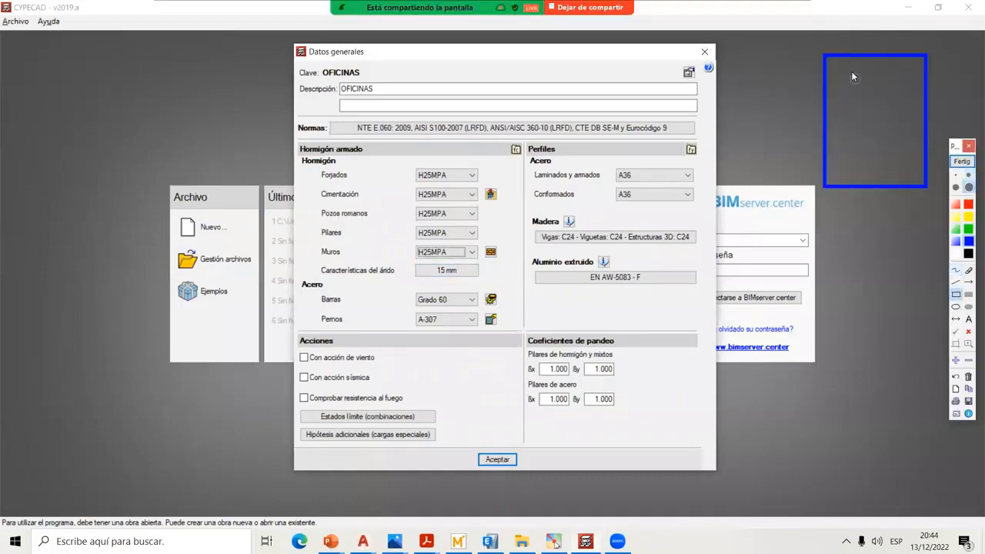
click(843, 75)
click(910, 77)
click(875, 75)
click(844, 167)
click(902, 167)
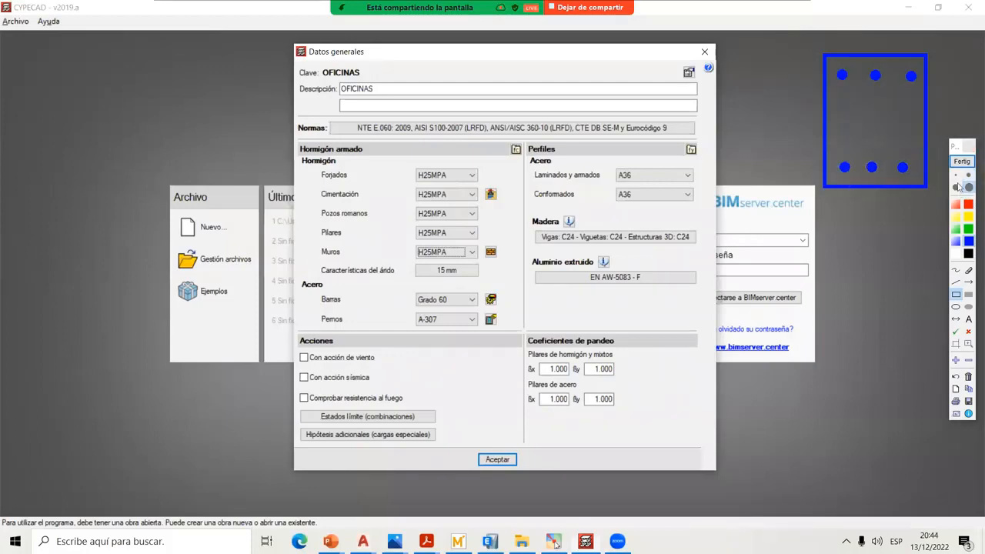
- Draw a thin spacing mark between two upper bars with an arrow leading to the 15 mm aggregate size, and end the annotation
click(956, 176)
click(955, 270)
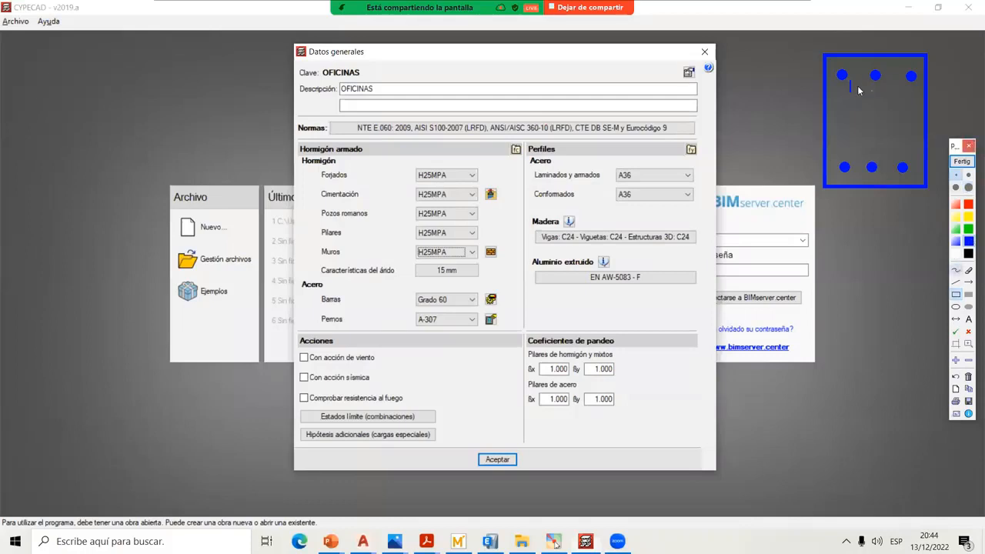
drag(871, 81, 875, 94)
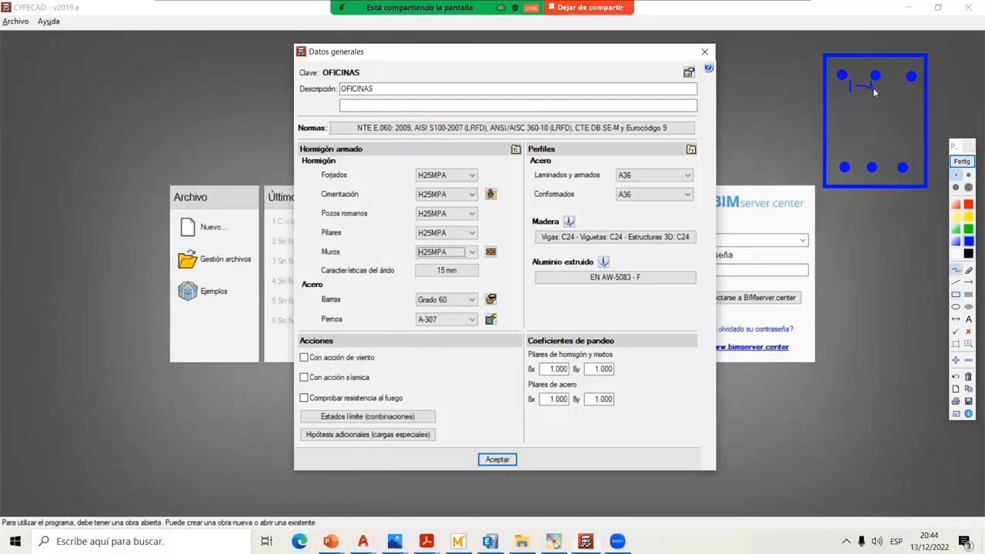
mouse_move(862, 86)
mouse_down()
mouse_move(809, 164)
mouse_move(600, 243)
mouse_move(464, 270)
mouse_move(477, 274)
mouse_up()
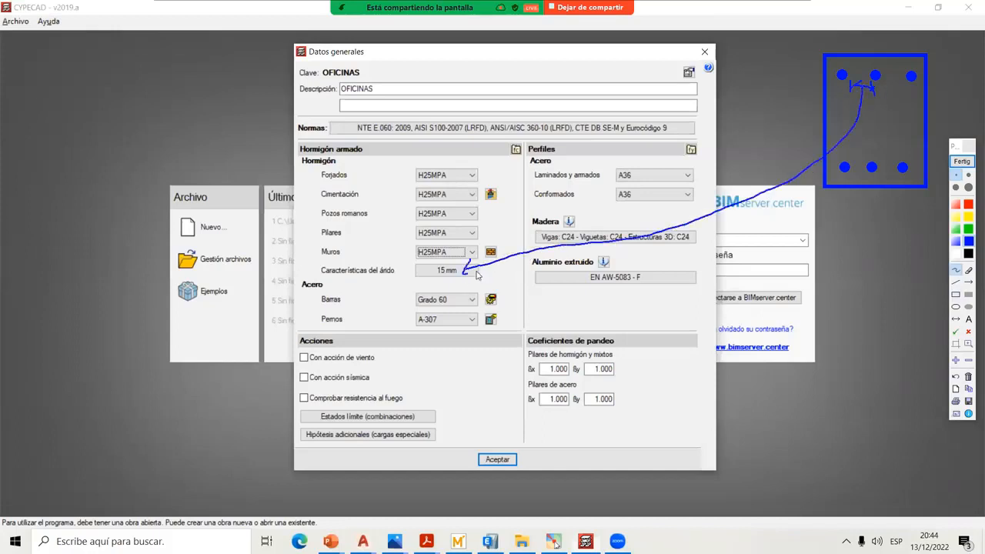
click(967, 147)
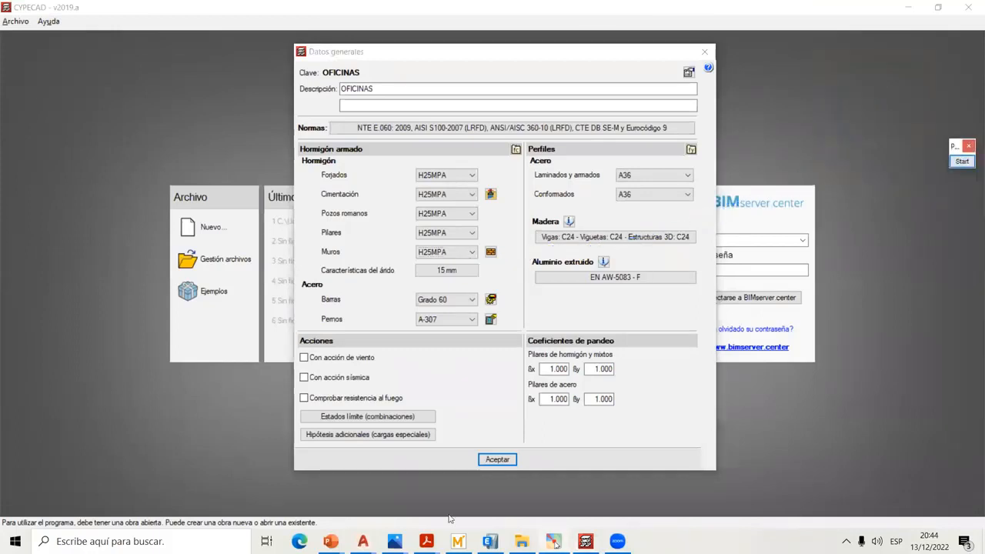
- Open the ESPACIAMIENTO MINM 2.png image and underline 40 mm and d_b, circle (4/3) d_agg, and draw an arrow from d_agg
mouse_move(554, 543)
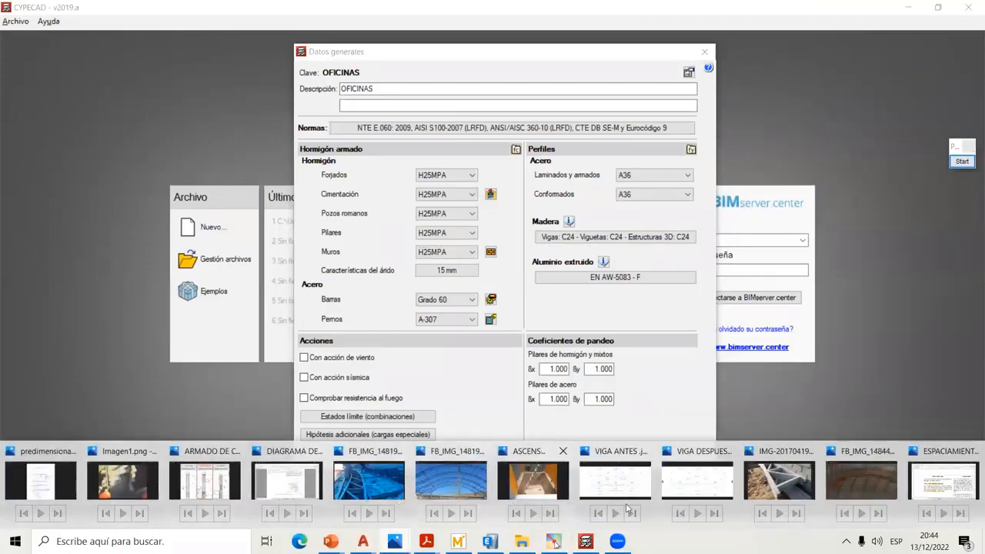
click(946, 484)
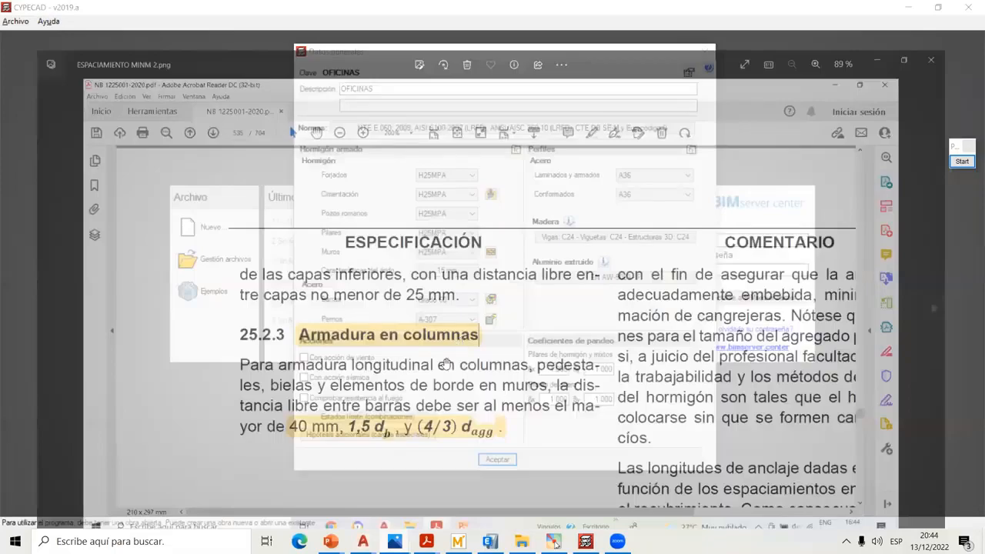
scroll(430, 364, up, 1)
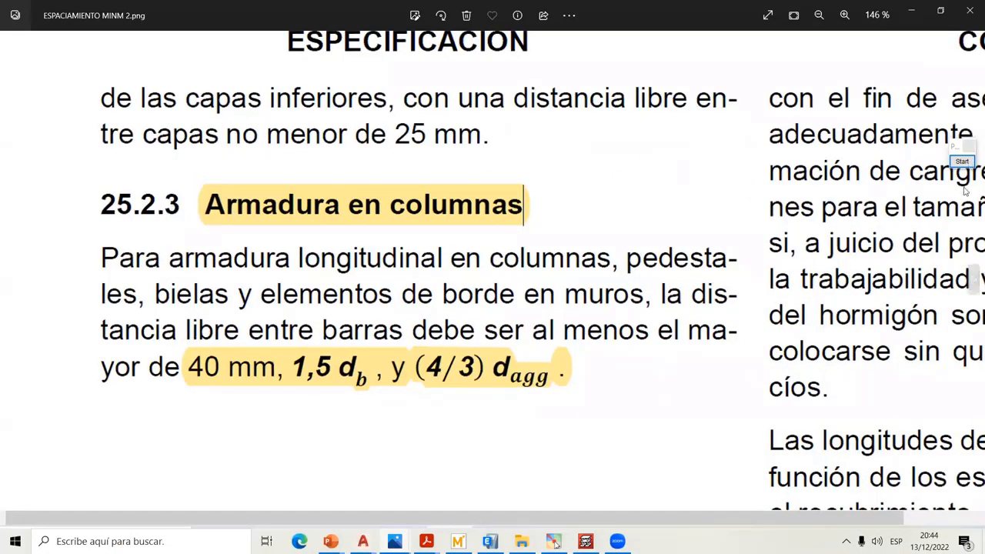
click(961, 161)
drag(212, 389, 256, 388)
drag(339, 390, 360, 391)
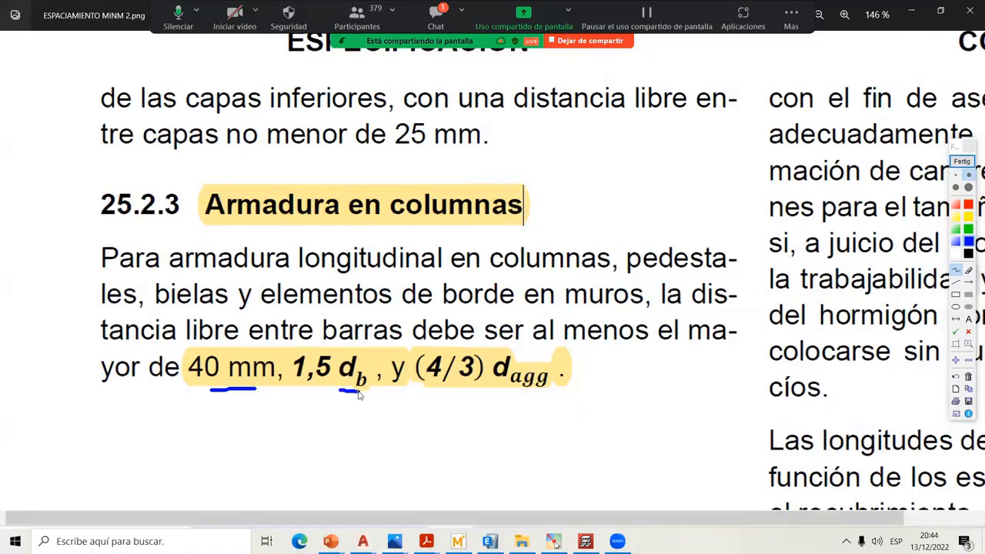
mouse_move(464, 336)
mouse_down()
mouse_move(406, 378)
mouse_move(480, 413)
mouse_move(584, 397)
mouse_move(534, 344)
mouse_move(465, 333)
mouse_up()
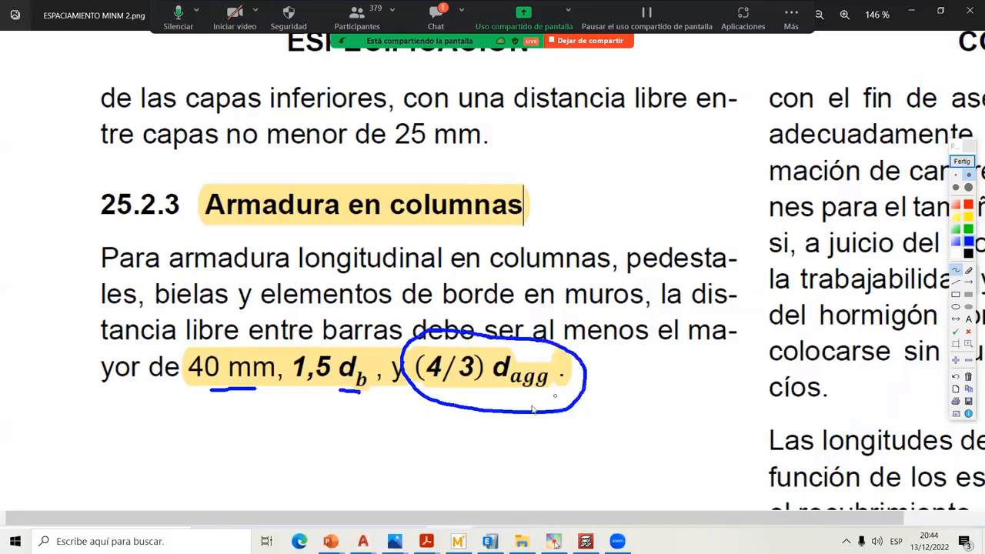
mouse_move(524, 392)
mouse_down()
mouse_move(539, 431)
mouse_move(608, 418)
mouse_move(595, 429)
mouse_up()
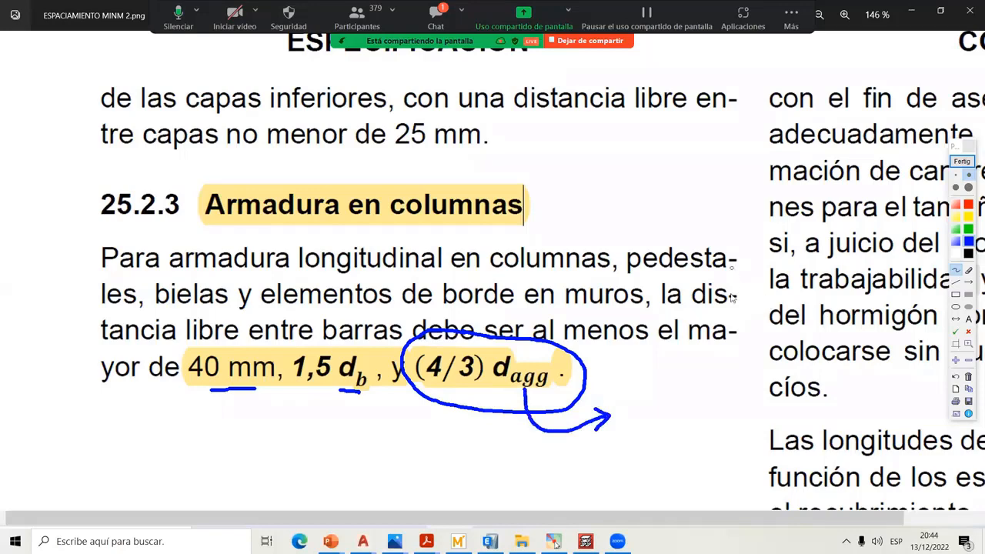
- Sketch a blue column section with two upper bars beside the clause, link the bar gap to d_agg, and end the annotation
drag(709, 349, 708, 419)
drag(835, 481, 727, 470)
mouse_move(709, 422)
mouse_down()
mouse_move(718, 477)
mouse_move(737, 491)
mouse_up()
mouse_move(738, 362)
mouse_down()
mouse_move(733, 374)
mouse_move(739, 361)
mouse_up()
mouse_move(800, 364)
mouse_down()
mouse_move(795, 372)
mouse_move(807, 356)
mouse_up()
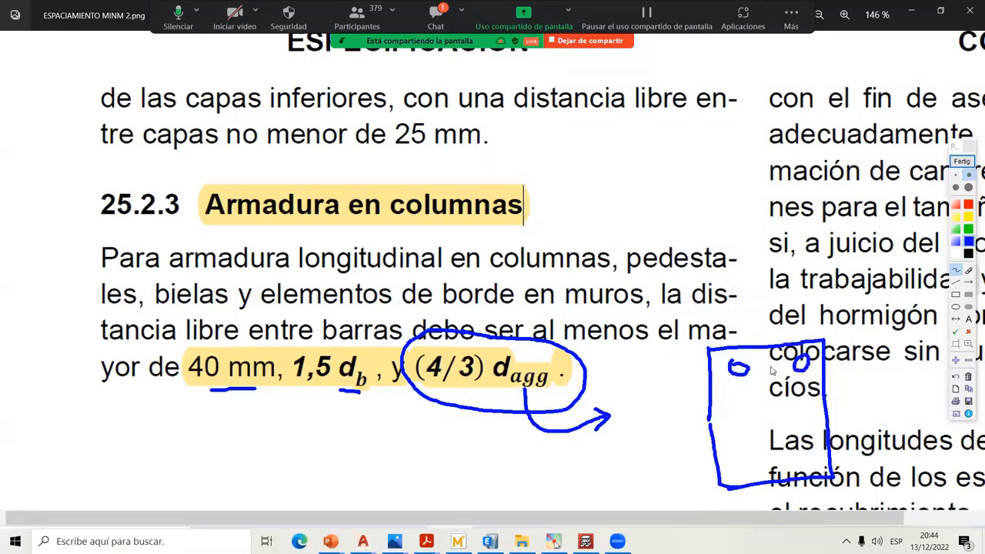
mouse_move(748, 373)
mouse_down()
mouse_move(797, 368)
mouse_move(753, 381)
mouse_move(738, 315)
mouse_move(574, 326)
mouse_move(540, 372)
mouse_move(543, 360)
mouse_up()
click(962, 162)
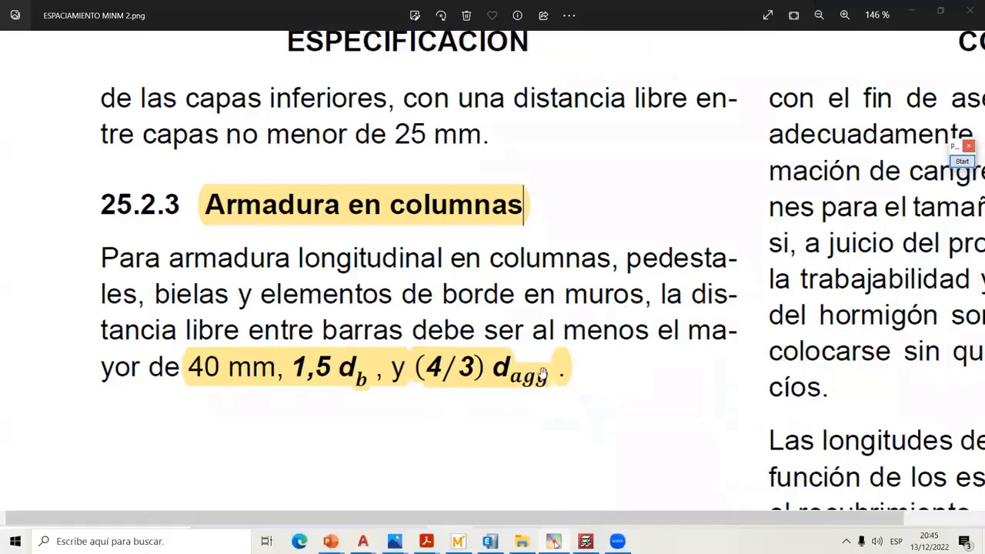
- Switch back to CYPECAD and view the aggregate characteristics of the concrete
click(586, 541)
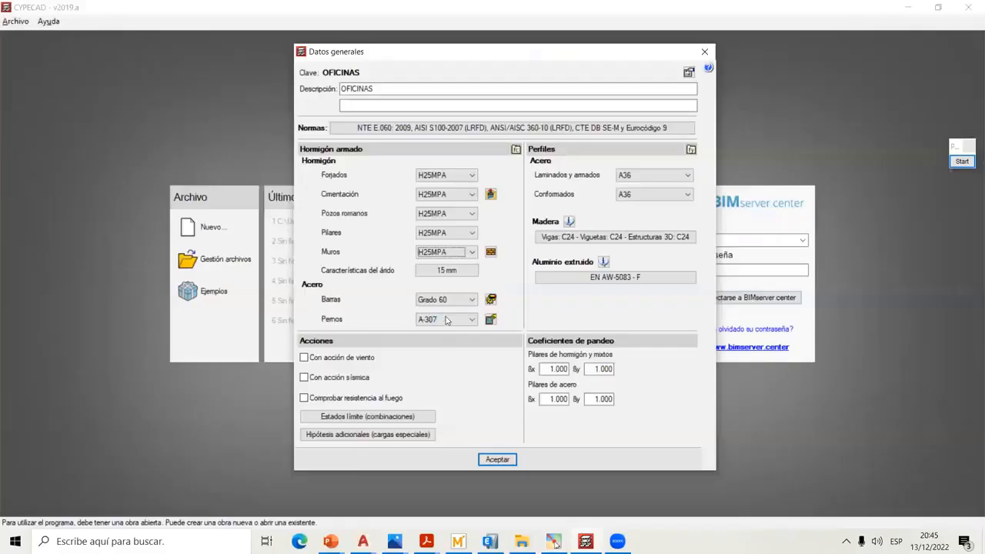
click(454, 272)
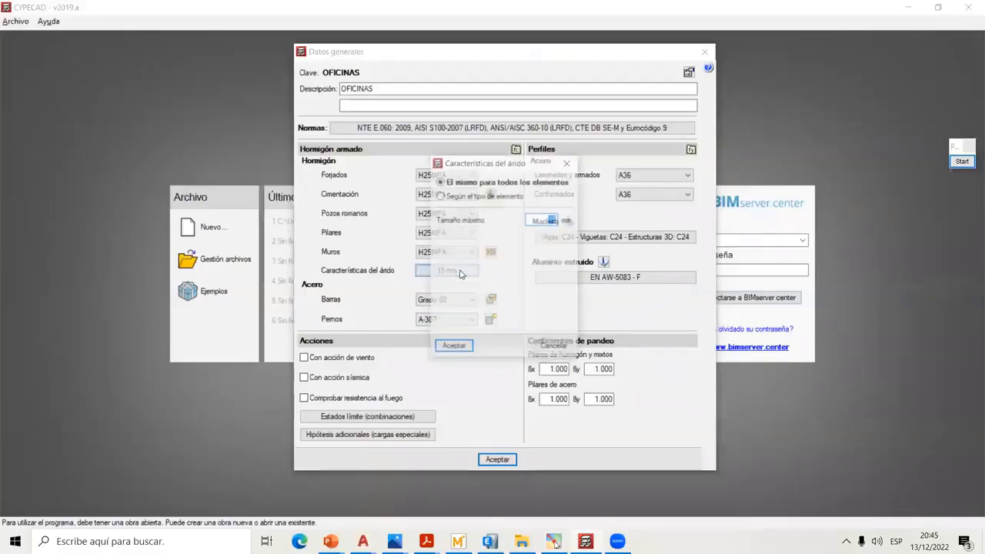
click(561, 163)
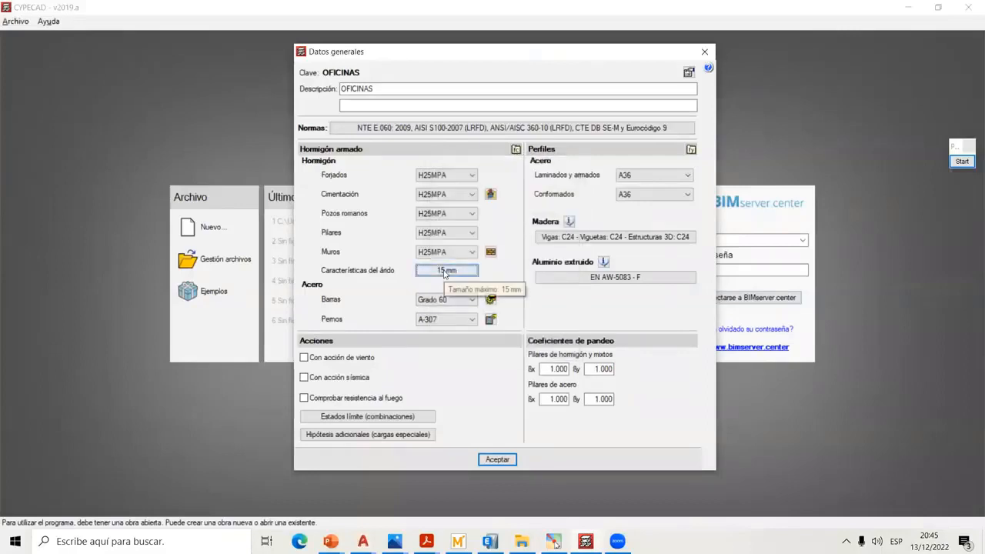
- Try aggregate sizes by element type with 20 mm for Forjados, return to one size for all elements, and accept
click(444, 271)
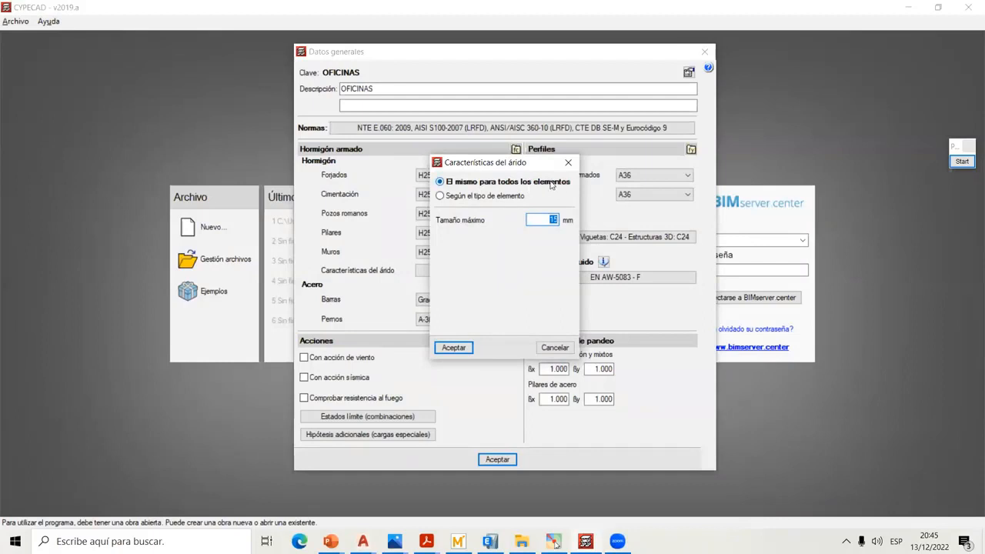
click(440, 196)
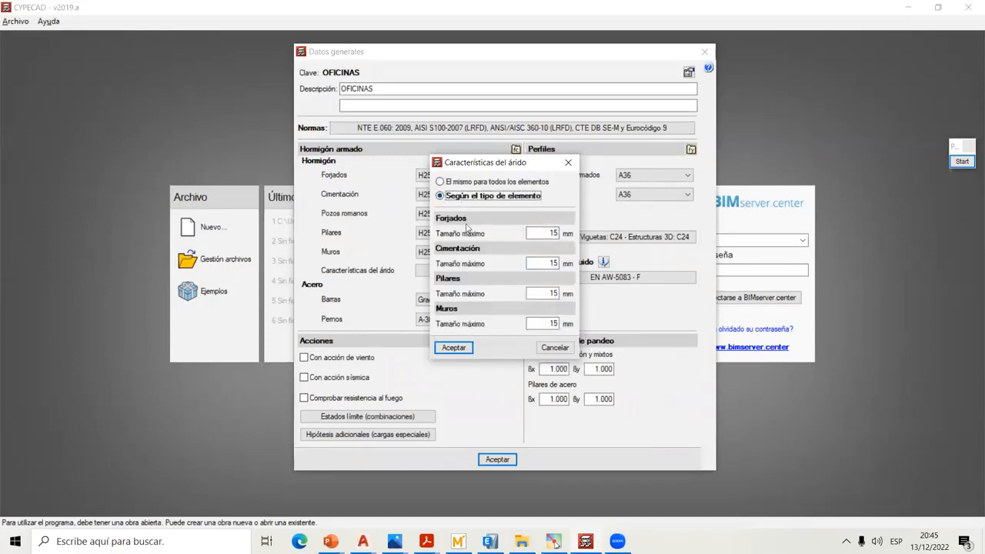
double_click(542, 233)
text(2)
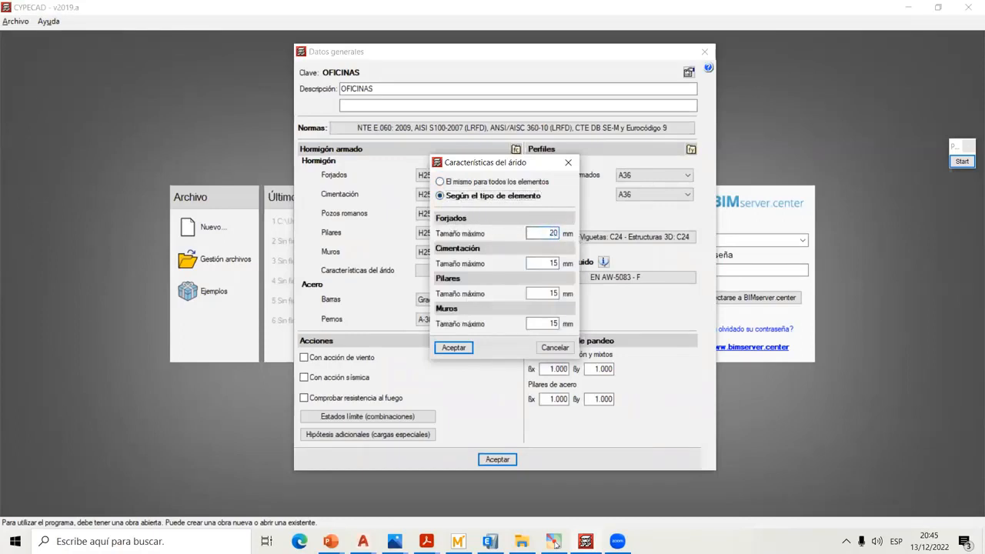
text(0)
click(448, 182)
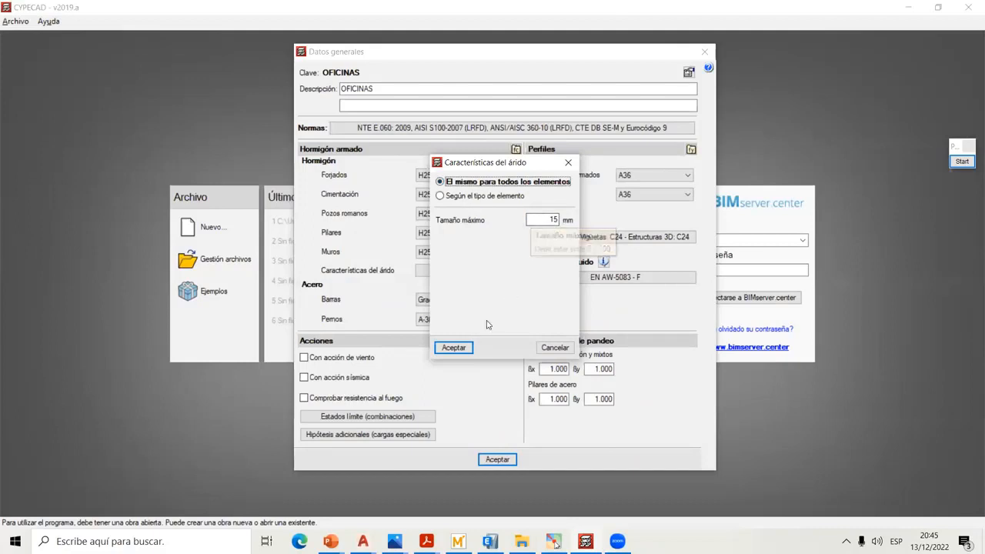
click(460, 349)
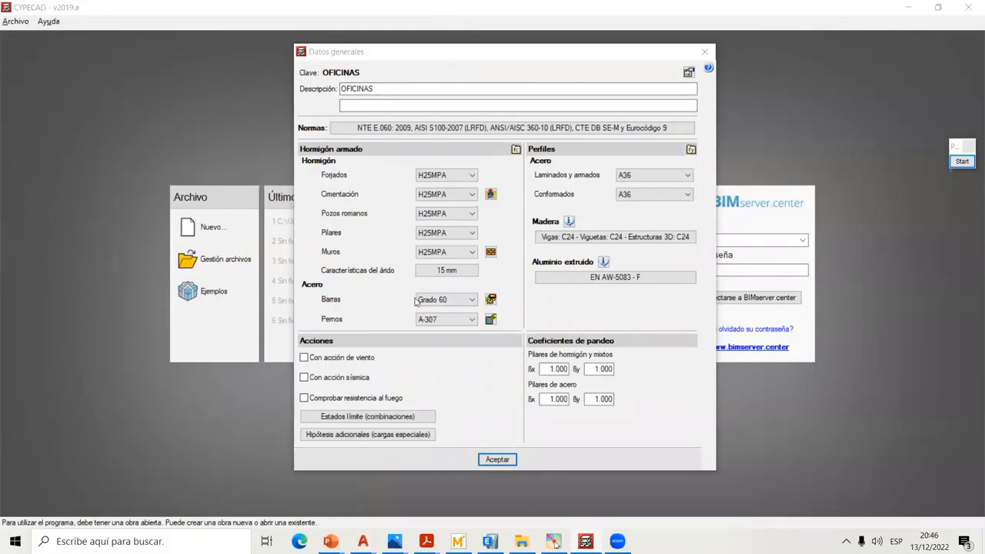
- Set the reinforcing bars to Grado 40 and change the concrete code to NB 1225001 (Bolivia), accepting the change
click(463, 301)
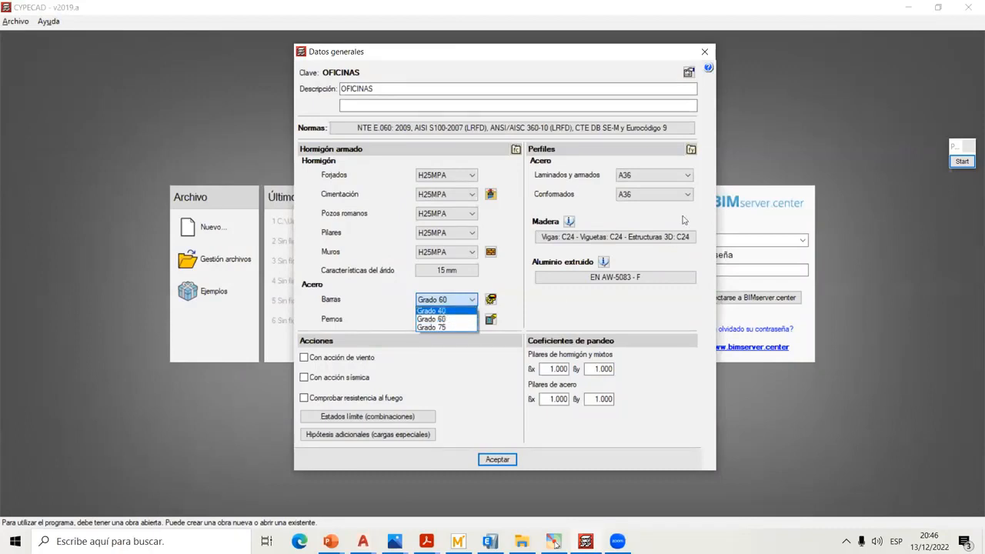
click(454, 310)
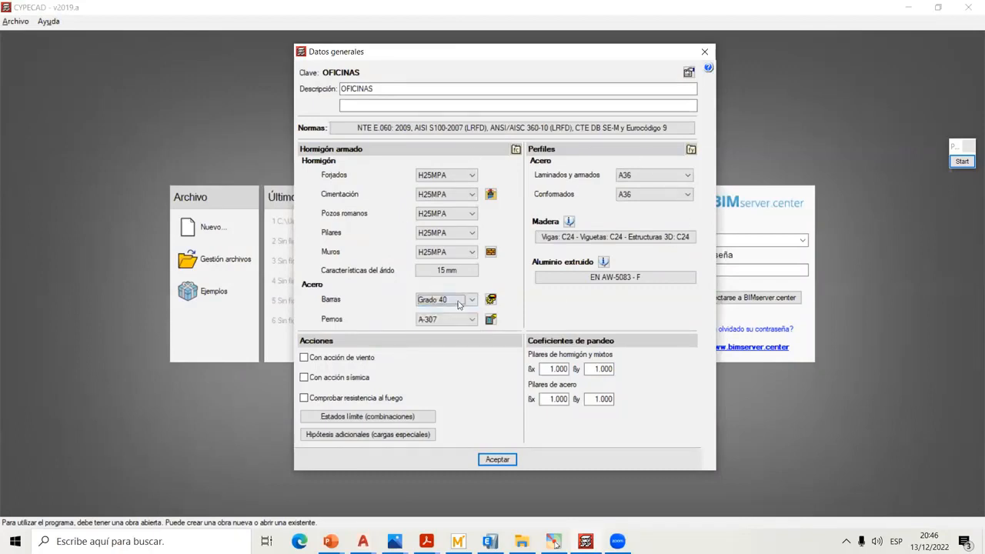
click(504, 128)
click(522, 204)
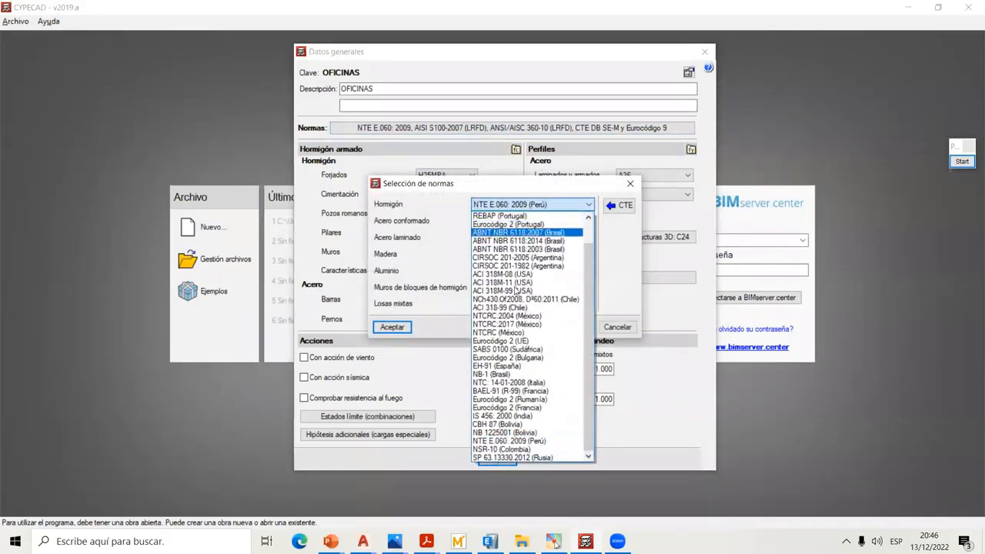
click(509, 433)
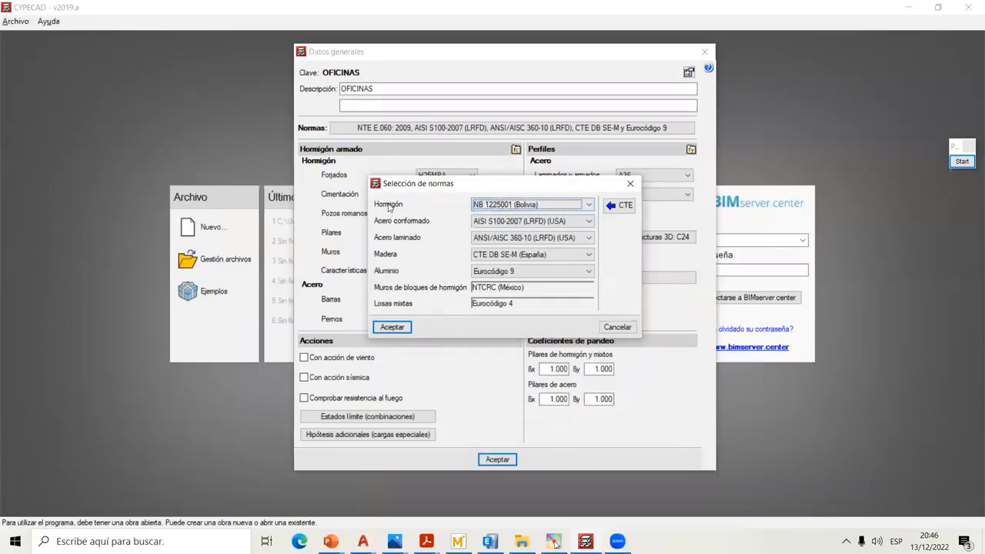
click(392, 327)
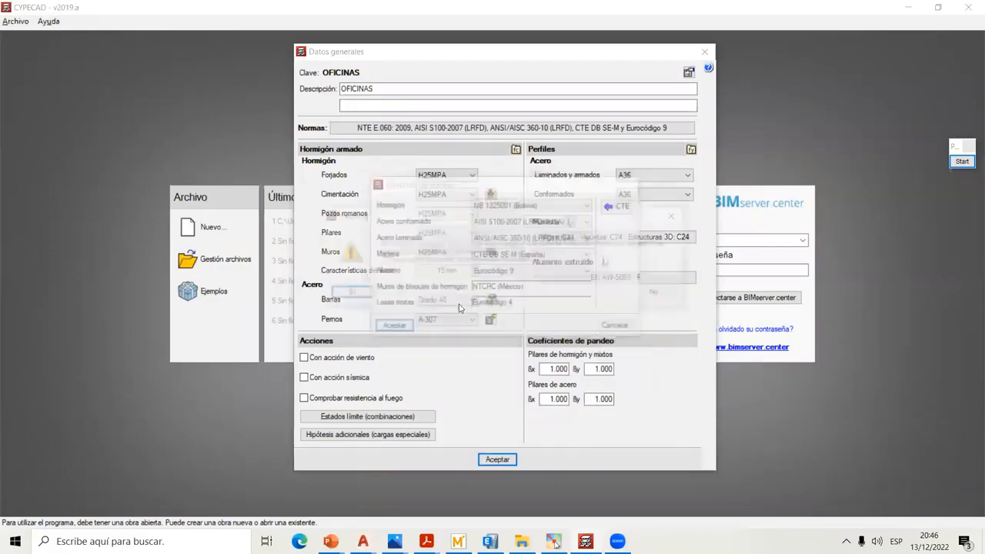
click(347, 294)
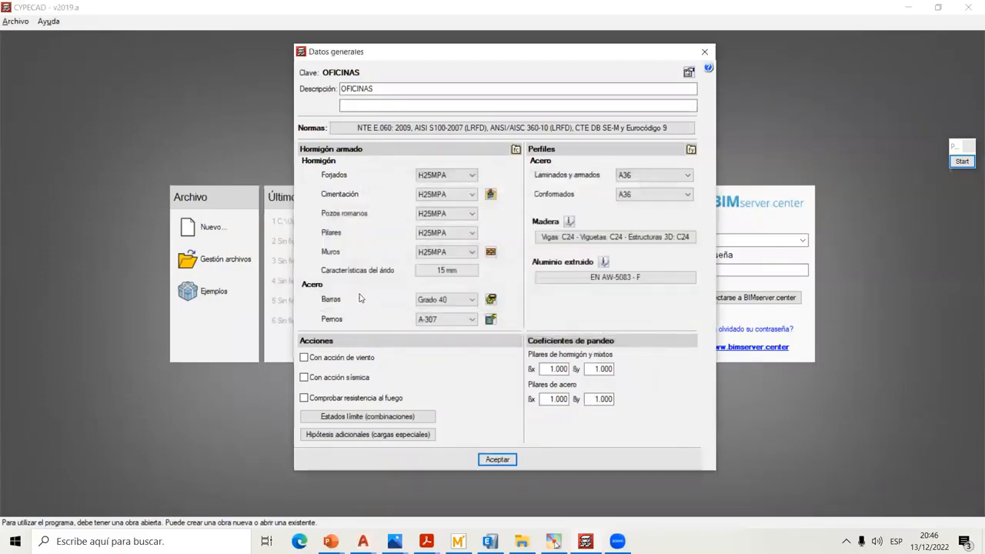
- Compare the reinforcing bar steels AH-420 and AH-500 and assign AH-500 to the bars
click(446, 300)
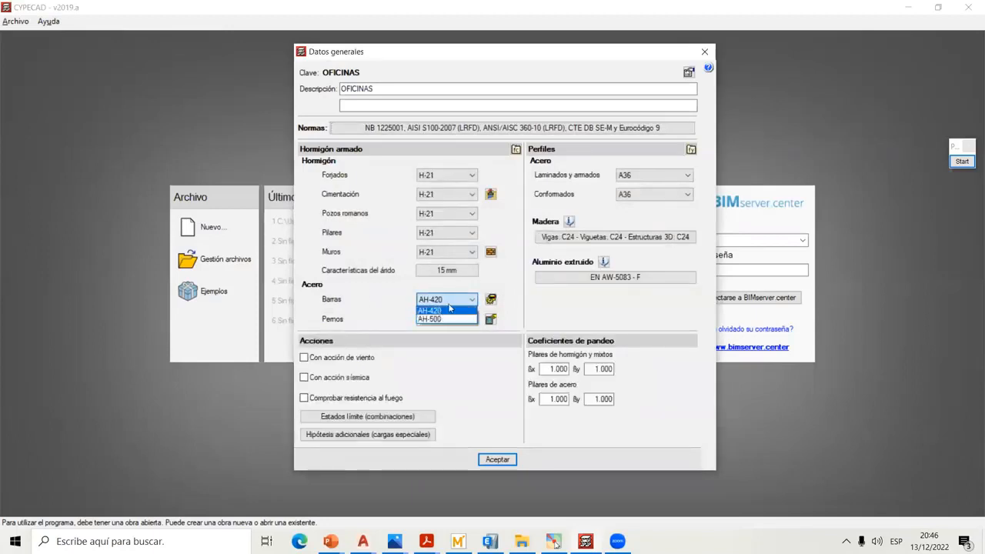
click(450, 309)
click(454, 299)
click(443, 319)
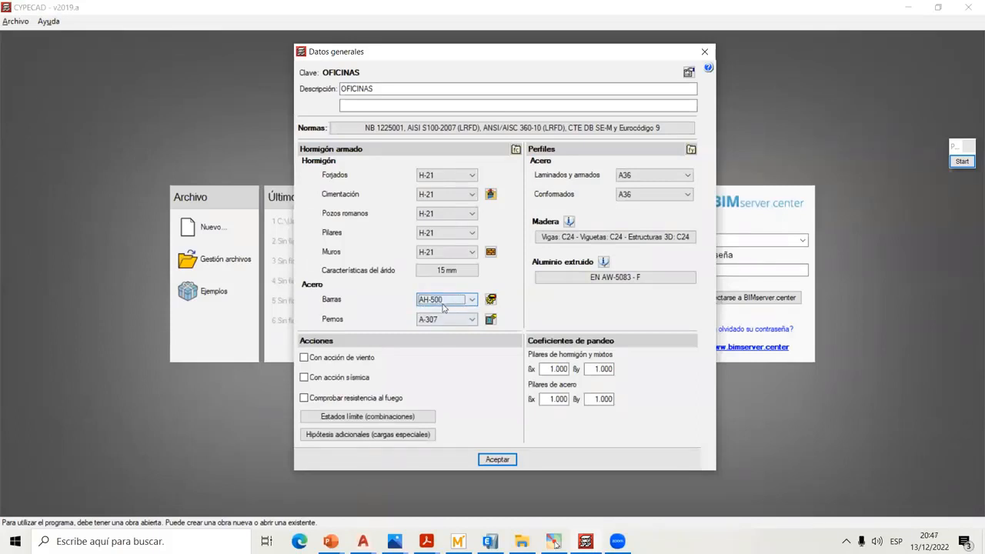
click(452, 307)
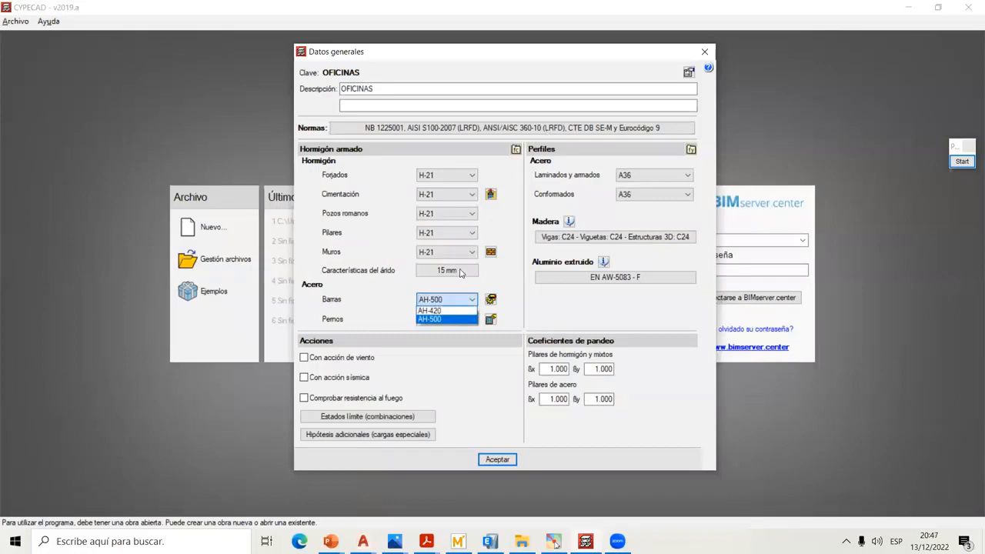
click(464, 304)
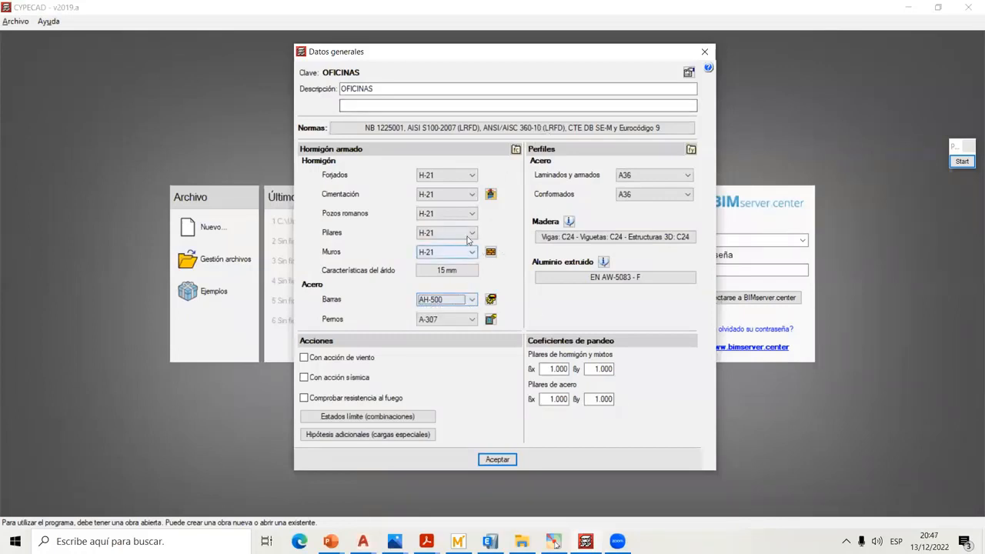
- Change the concrete code to NTE E.060: 2009 (Perú) and accept the change
click(527, 129)
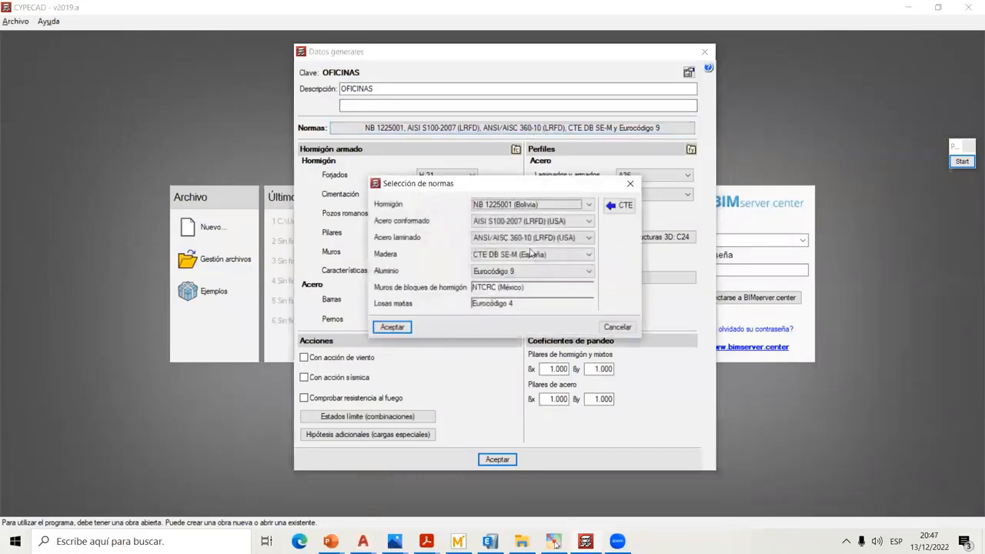
click(546, 205)
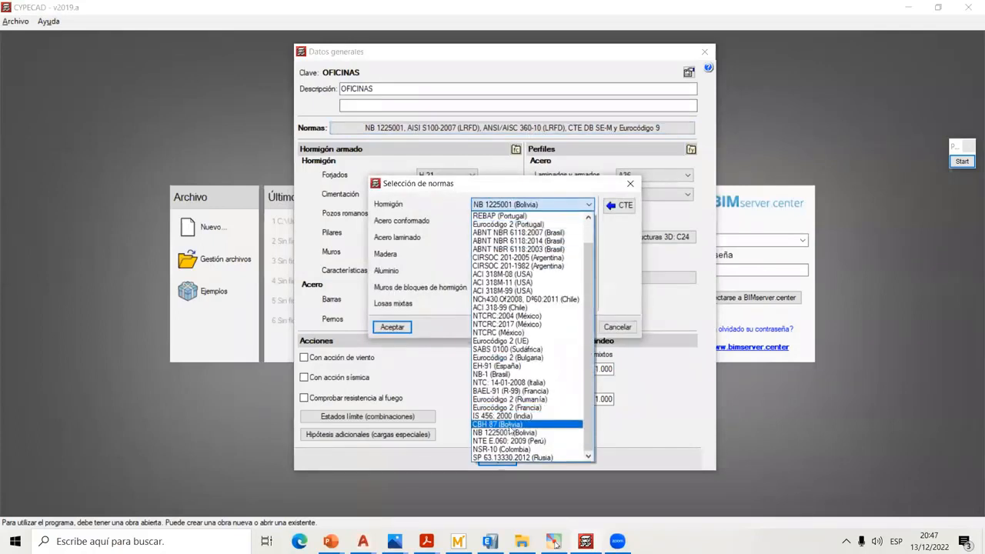
click(499, 440)
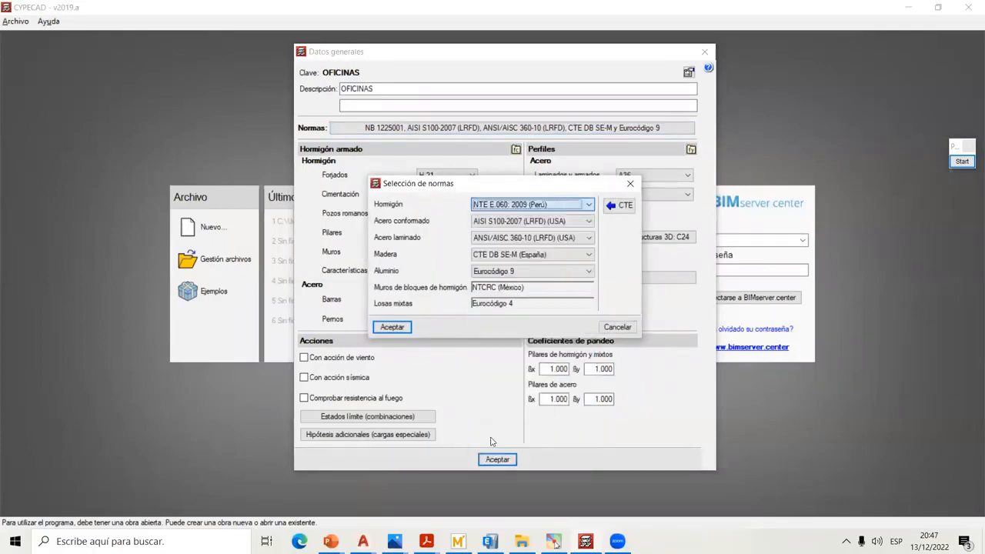
click(398, 327)
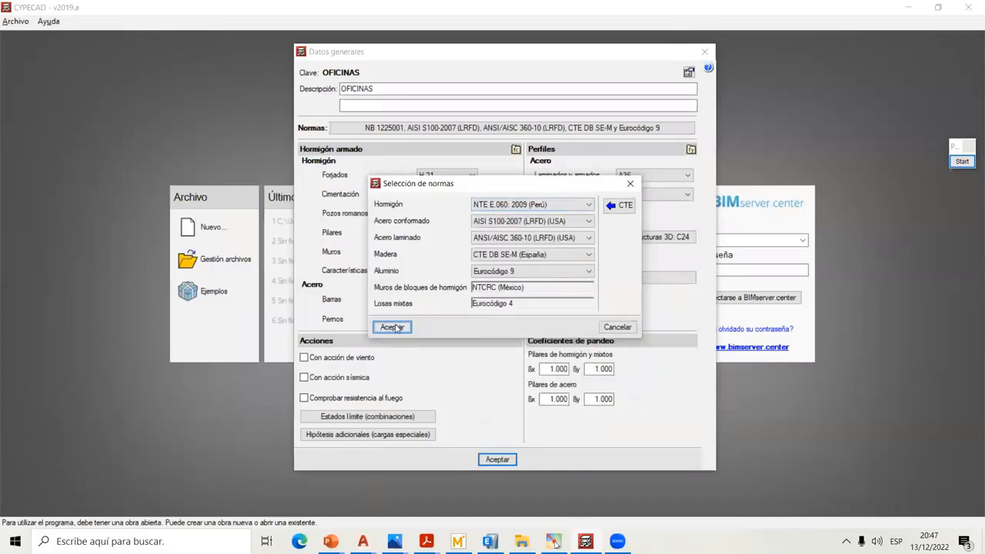
click(348, 295)
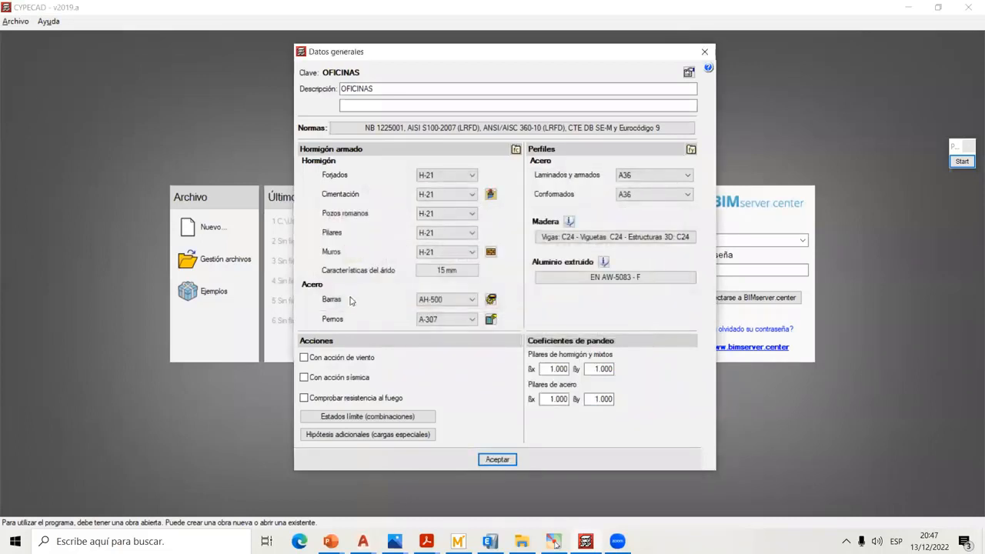
- Review the available bar steel grades, consult the seismic guide SISMICO_2020.pdf, and return to the CYPECAD general data
click(460, 300)
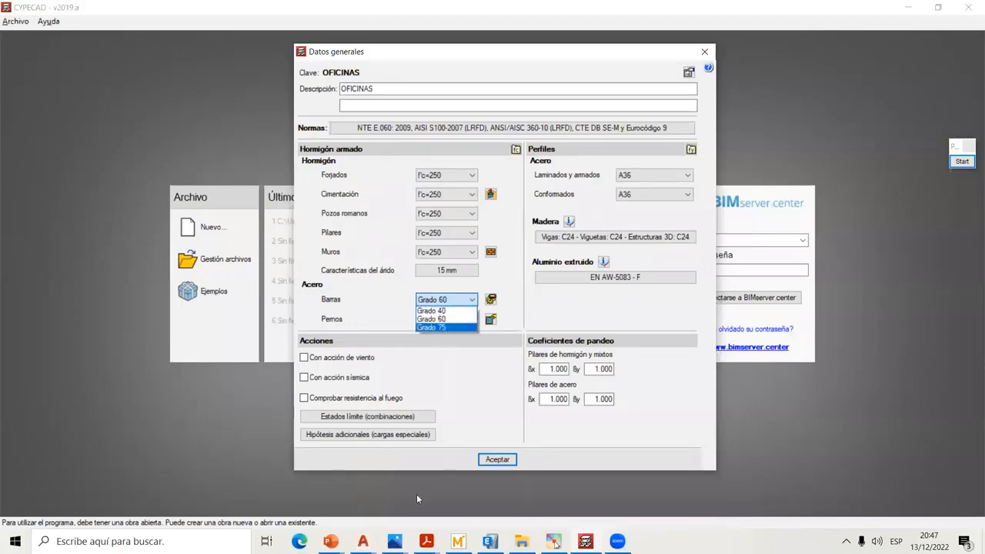
click(425, 541)
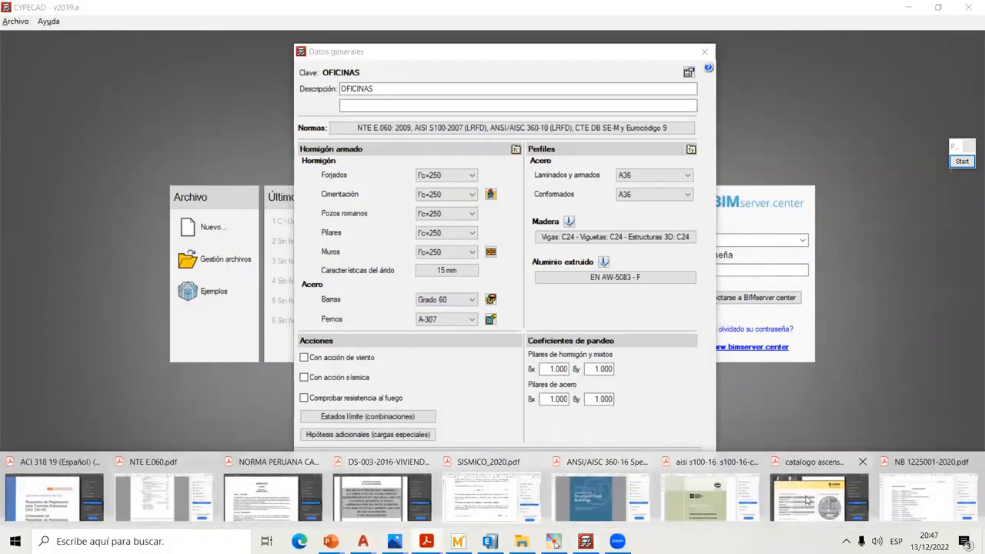
click(496, 509)
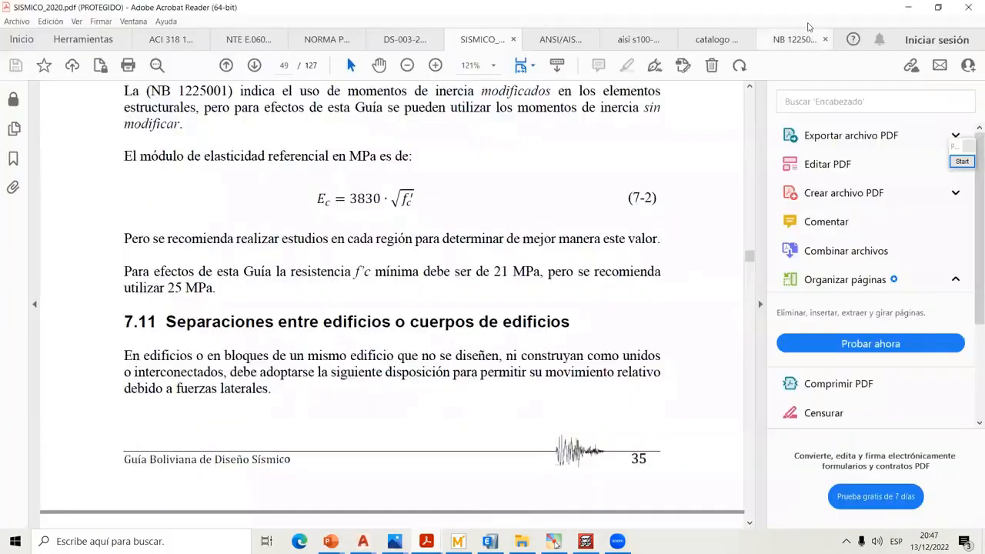
click(906, 10)
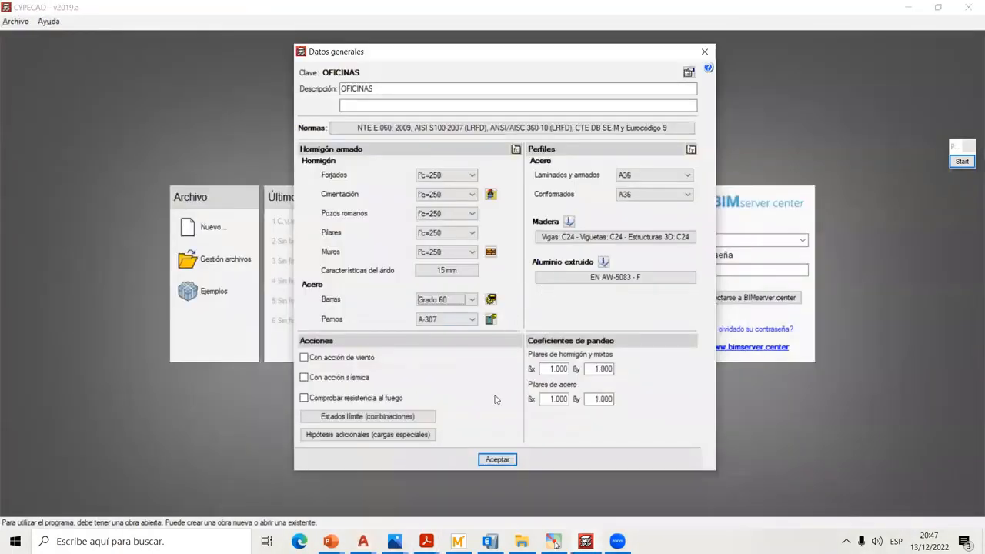
- Set the reinforcing bar steel to Grado 75
click(425, 541)
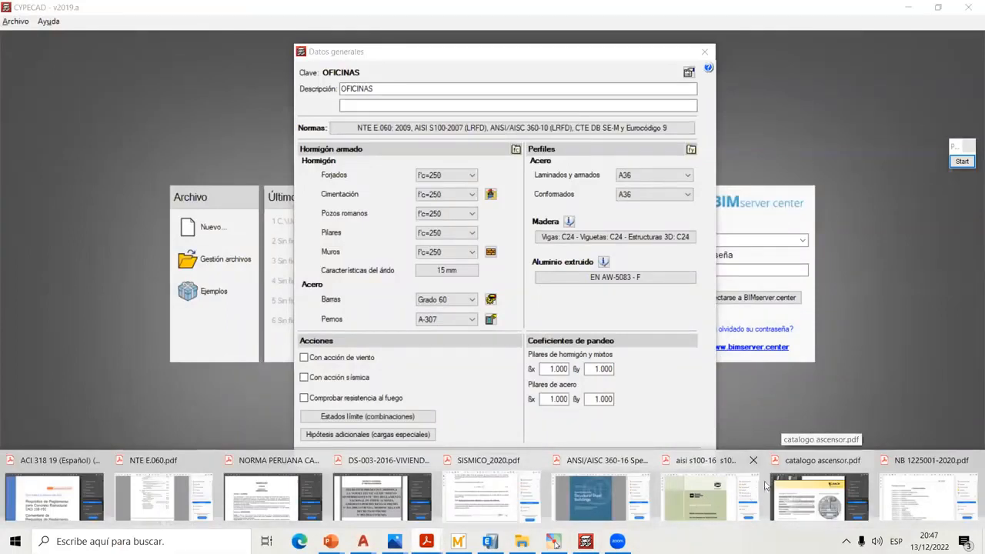
click(471, 299)
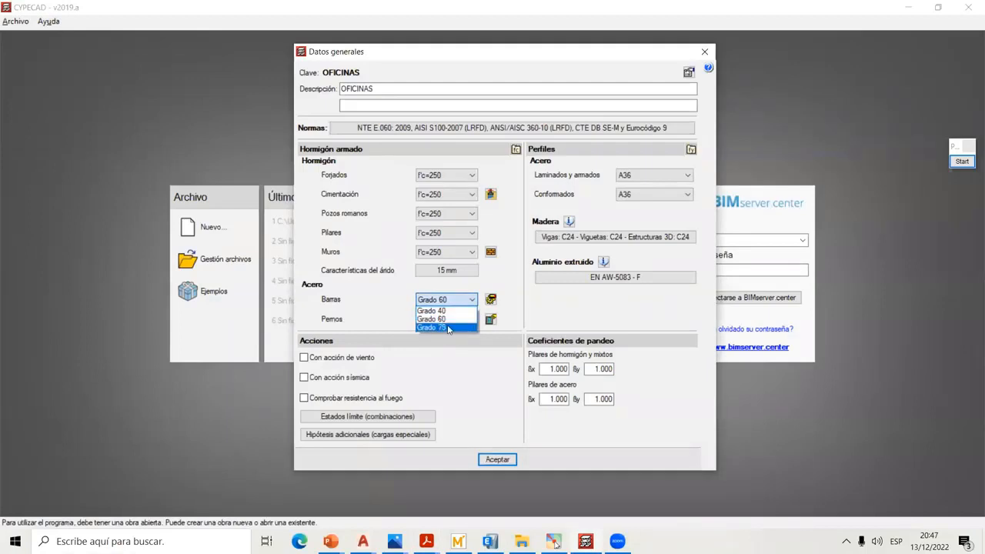
click(449, 328)
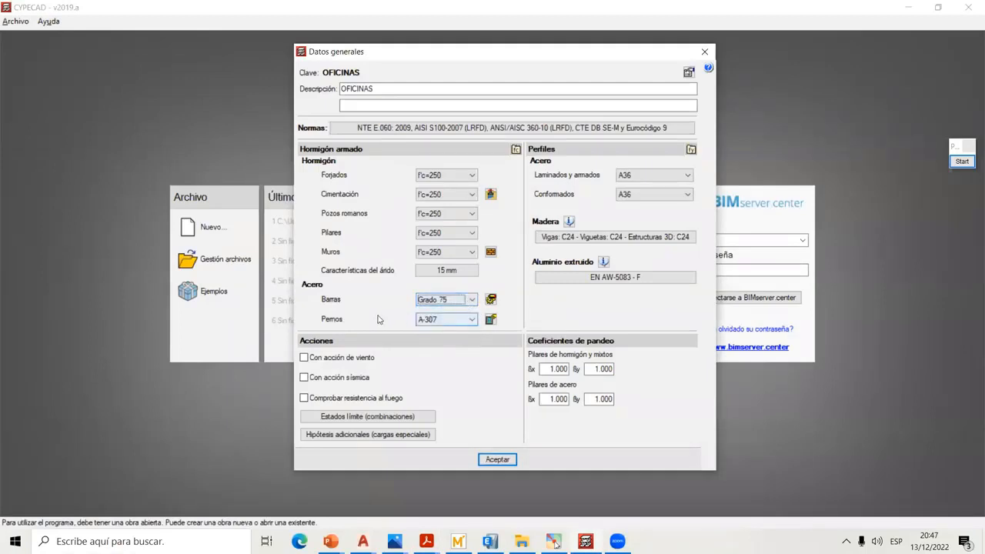
- Cover the Pernos setting with a filled blue rectangle using the screen pen and end the annotation
click(962, 161)
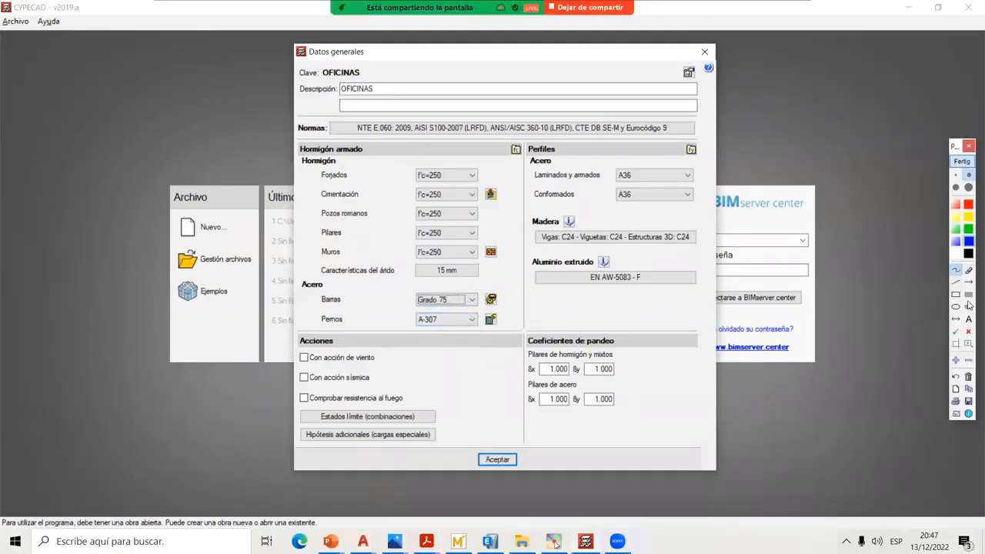
mouse_move(506, 329)
mouse_down()
mouse_move(402, 311)
mouse_move(411, 312)
mouse_up()
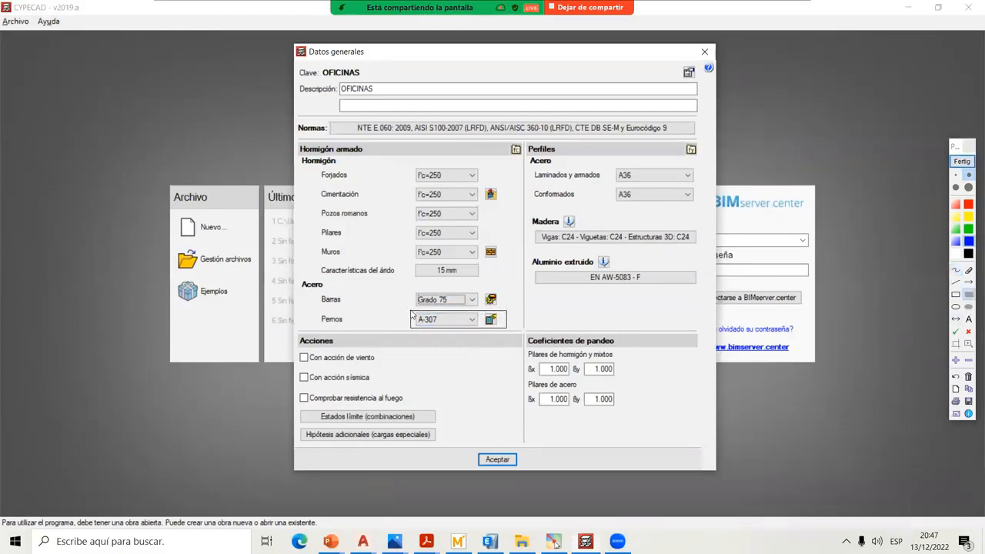
drag(485, 328, 474, 329)
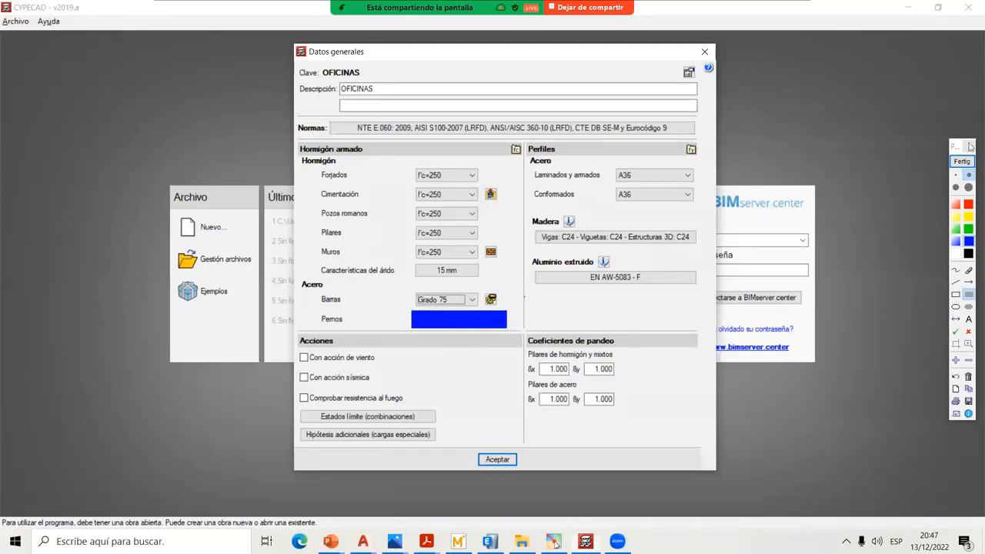
click(961, 161)
- Compare the bolt steels A-307 and A-490 and assign A-325 to the bolts
click(431, 319)
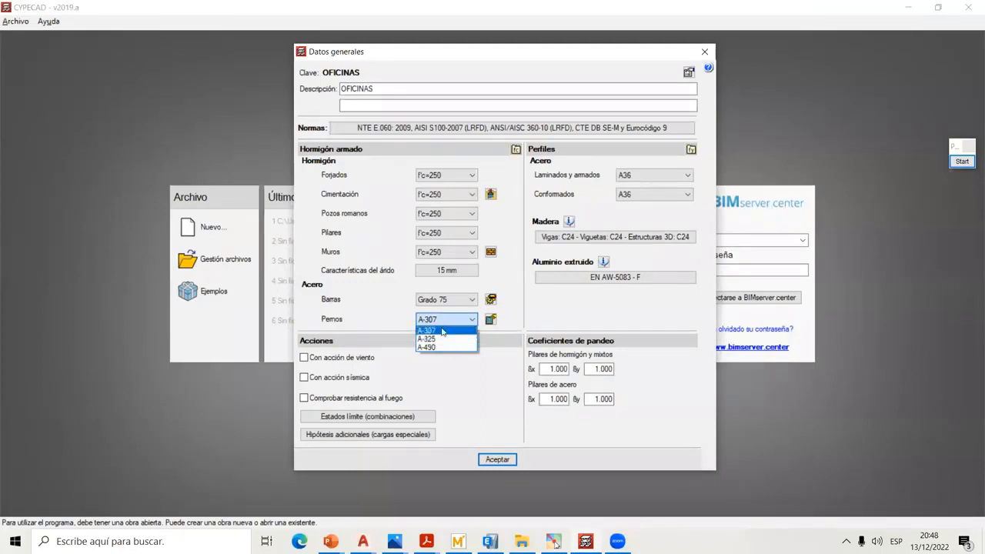
click(446, 321)
click(469, 321)
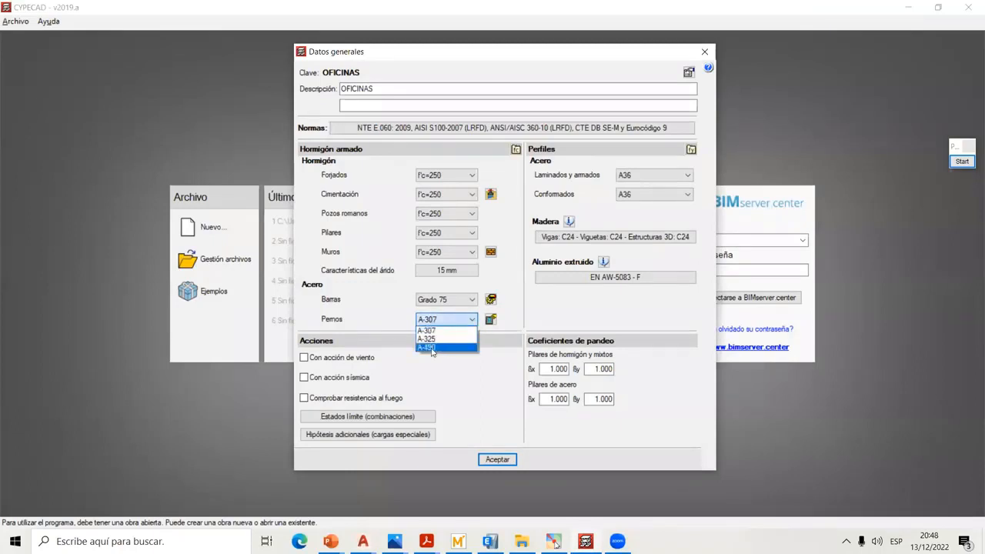
click(430, 348)
click(456, 321)
click(435, 339)
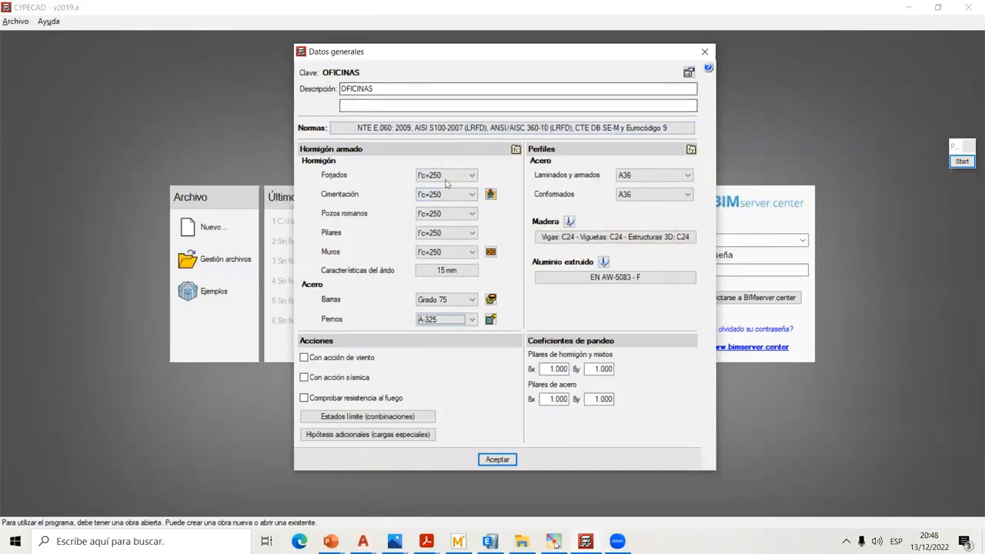
- Frame the fc symbol in the Hormigón armado heading in blue and draw a curved line leading to it
click(962, 160)
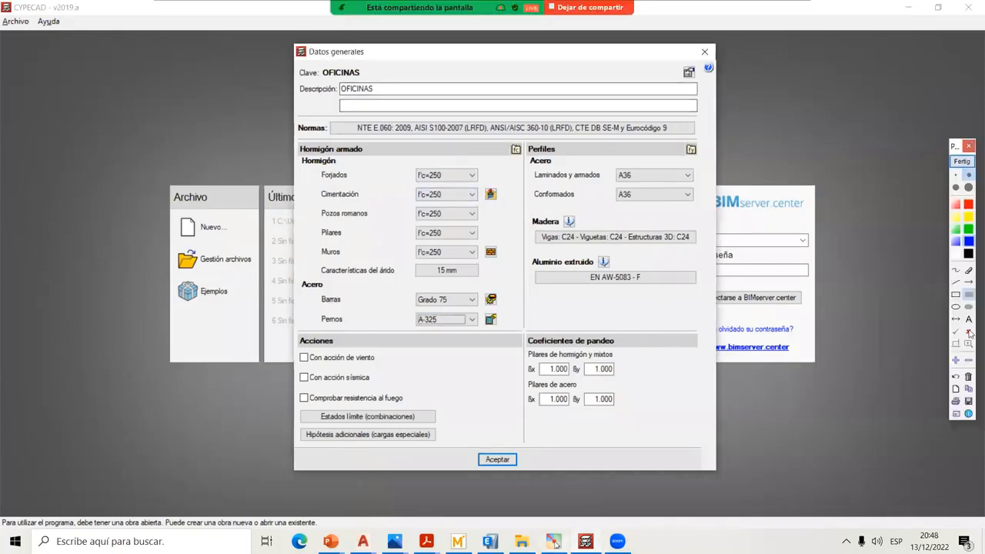
click(955, 294)
drag(501, 141, 523, 161)
click(968, 176)
click(495, 150)
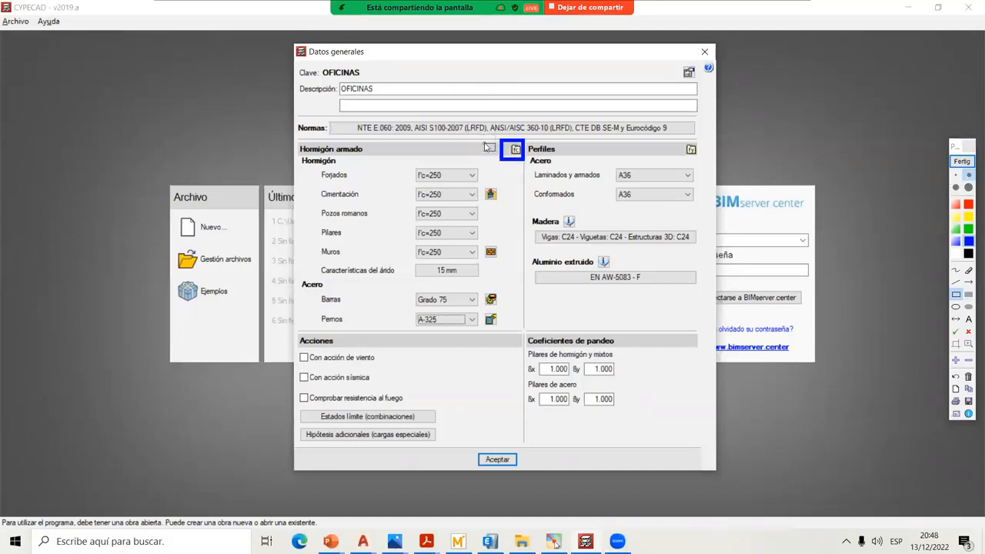
click(955, 271)
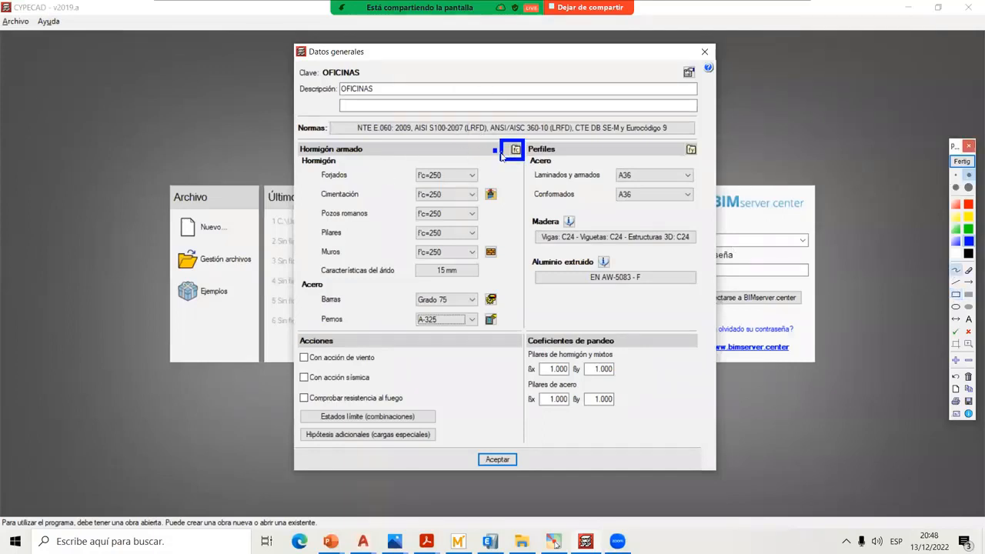
mouse_move(499, 152)
mouse_down()
mouse_move(489, 80)
mouse_move(507, 66)
mouse_up()
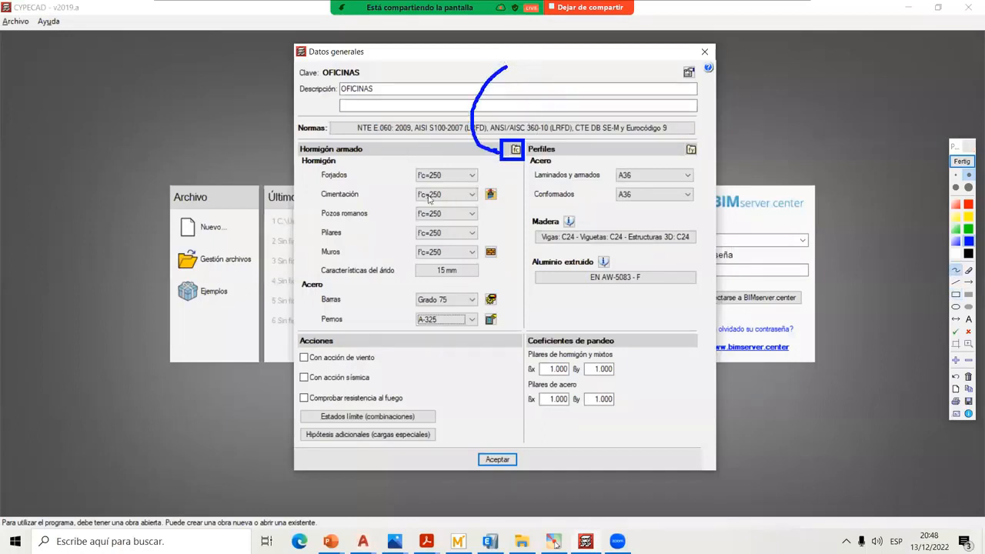
- Circle the fy symbol in the Perfiles heading, add an X beside it, and sketch C and I sections linked to it
mouse_move(696, 140)
mouse_down()
mouse_move(680, 143)
mouse_move(700, 135)
mouse_up()
drag(718, 141, 735, 171)
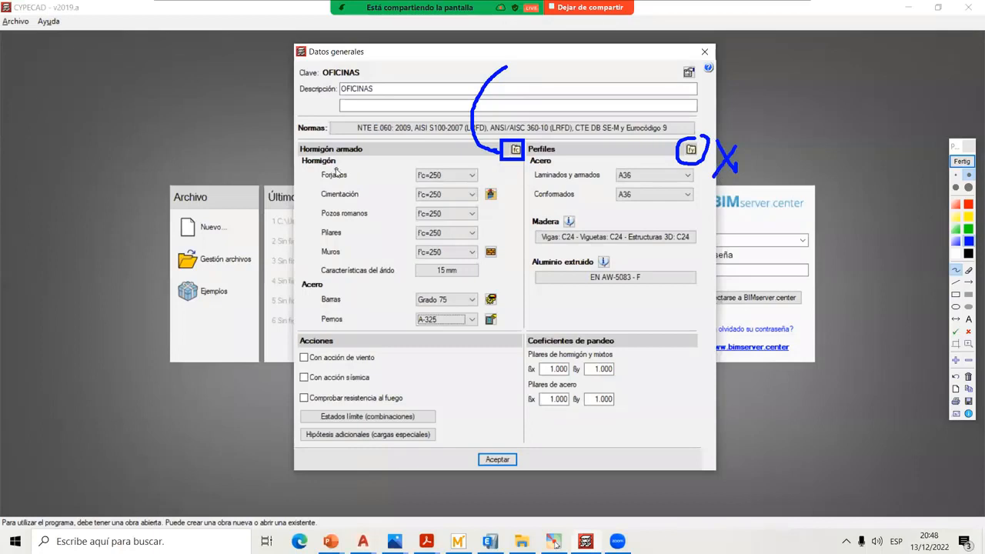
mouse_move(702, 139)
mouse_down()
mouse_move(699, 146)
mouse_move(728, 105)
mouse_up()
mouse_move(772, 77)
mouse_down()
mouse_move(757, 114)
mouse_move(778, 119)
mouse_up()
mouse_move(778, 79)
mouse_down()
mouse_move(785, 90)
mouse_move(833, 79)
mouse_up()
mouse_move(827, 80)
mouse_down()
mouse_move(826, 106)
mouse_move(844, 77)
mouse_up()
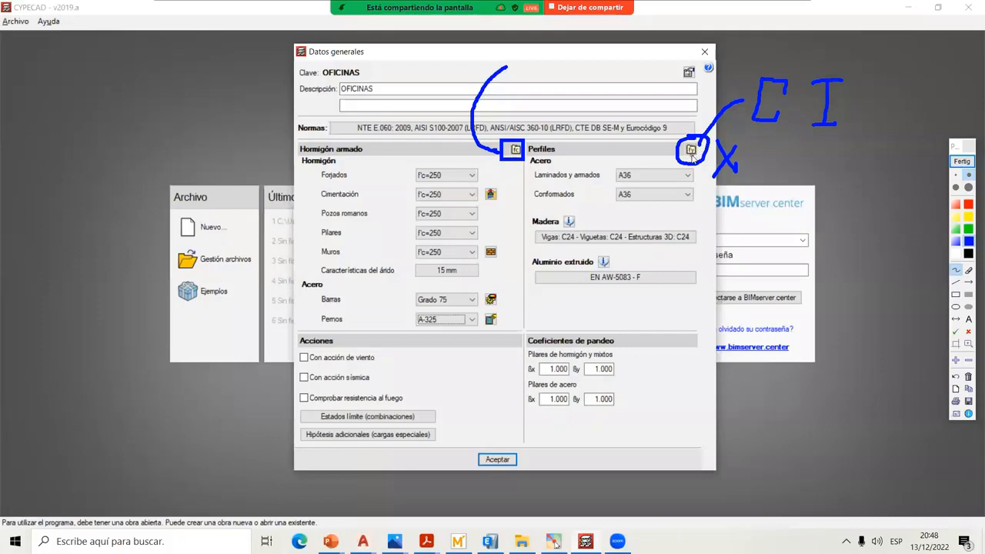
- Sketch a rectangular concrete section with four bars, label one bar fy, and end the annotation
mouse_move(151, 109)
mouse_down()
mouse_move(151, 135)
mouse_move(197, 65)
mouse_move(212, 165)
mouse_move(148, 135)
mouse_move(152, 147)
mouse_up()
drag(164, 82, 193, 78)
mouse_move(169, 137)
mouse_down()
mouse_move(164, 146)
mouse_move(171, 137)
mouse_up()
mouse_move(198, 137)
mouse_down()
mouse_move(192, 146)
mouse_move(202, 147)
mouse_move(198, 137)
mouse_up()
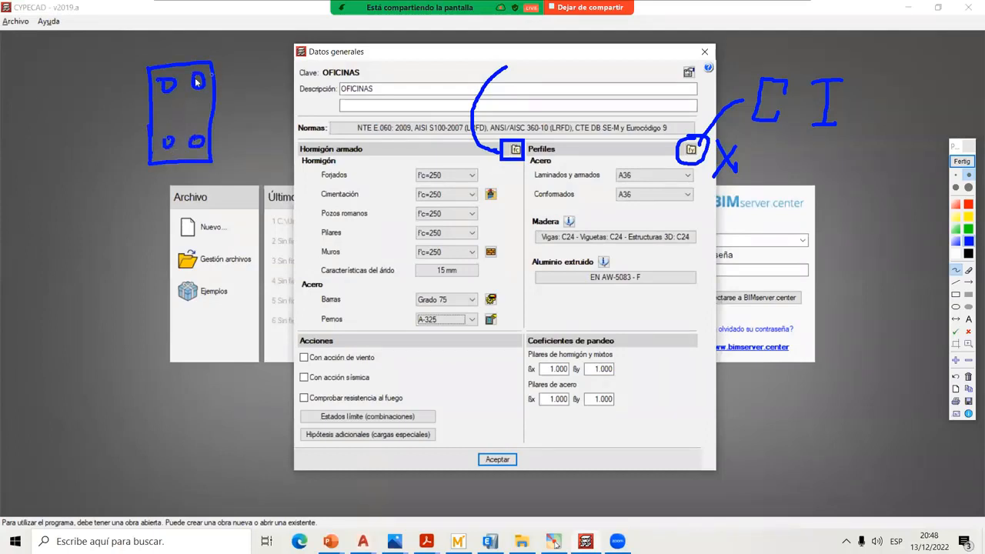
mouse_move(207, 79)
mouse_down()
mouse_move(251, 69)
mouse_move(244, 83)
mouse_move(262, 81)
mouse_move(255, 97)
mouse_up()
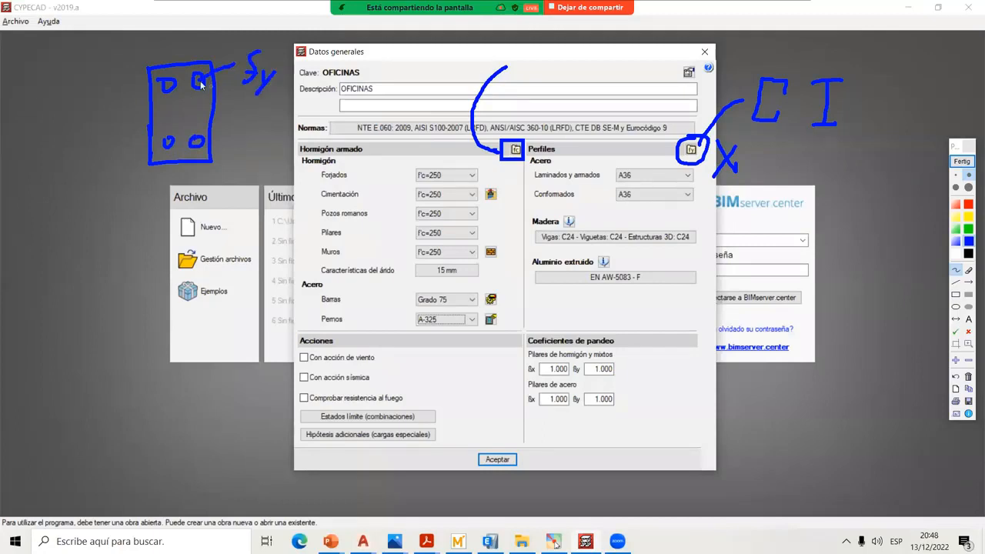
click(962, 161)
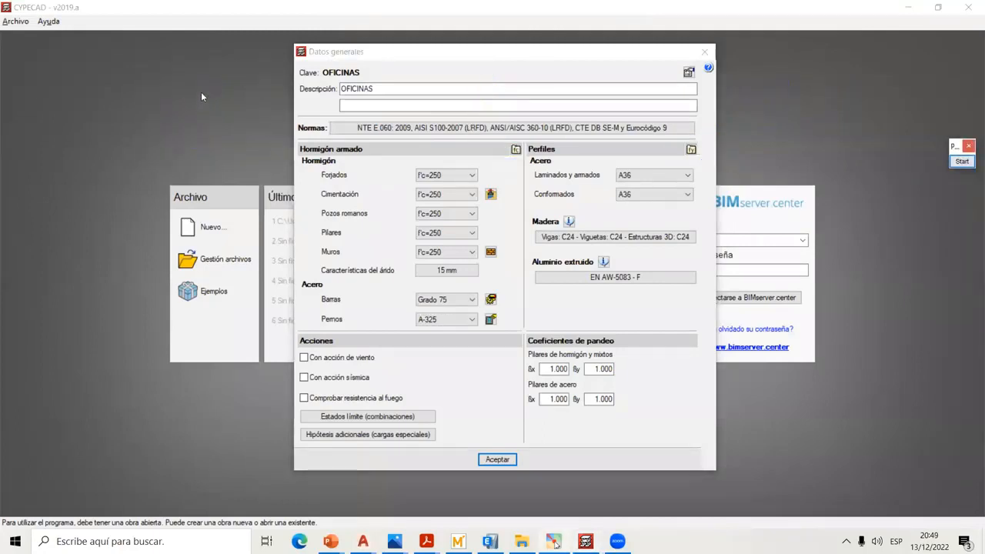
mouse_move(555, 542)
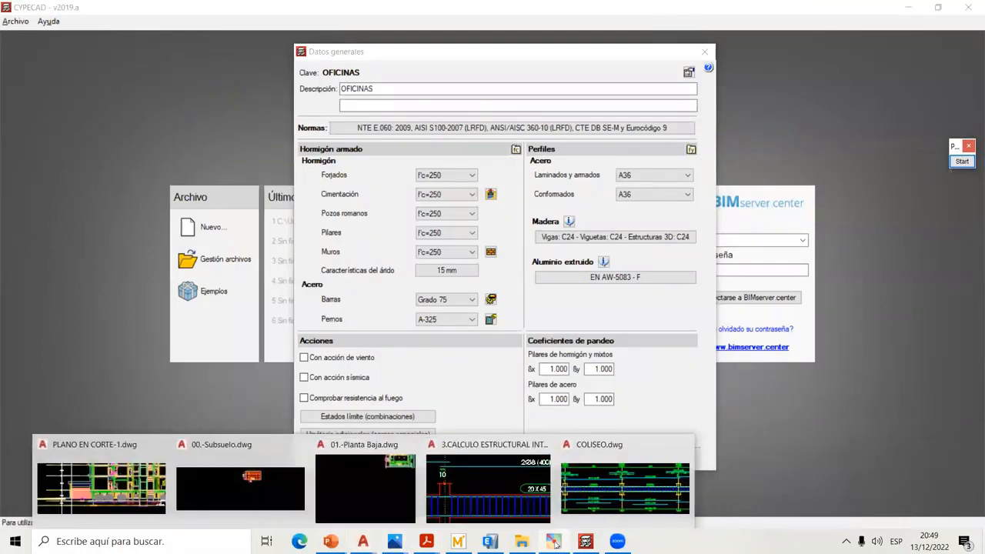
mouse_move(331, 541)
click(196, 465)
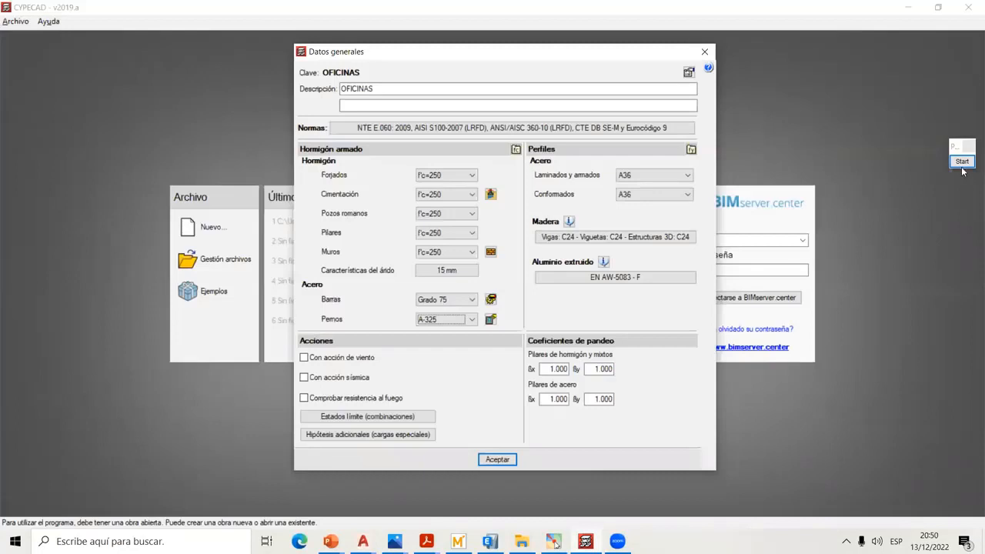
- Mark the start of the design codes entry with a short blue stroke and end the annotation
click(965, 163)
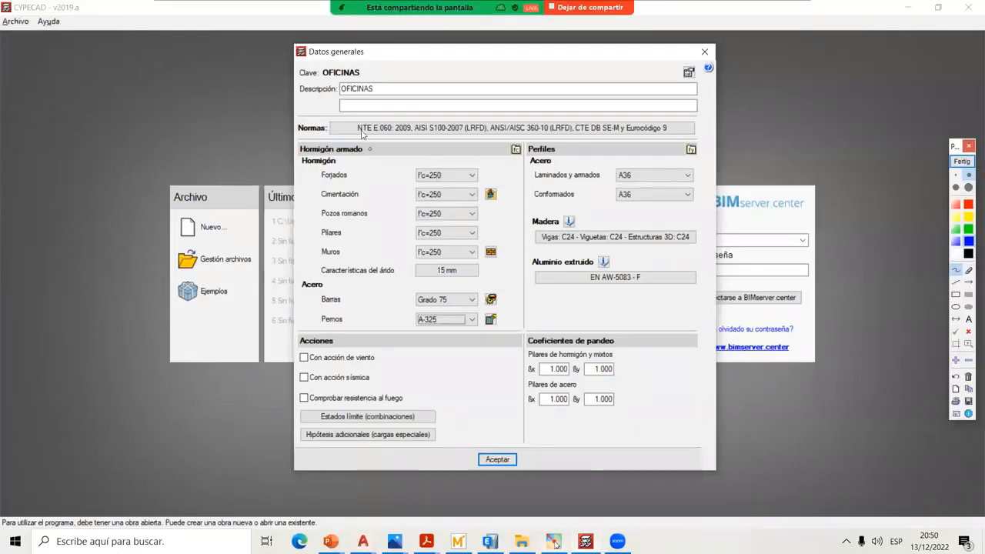
drag(350, 120, 353, 128)
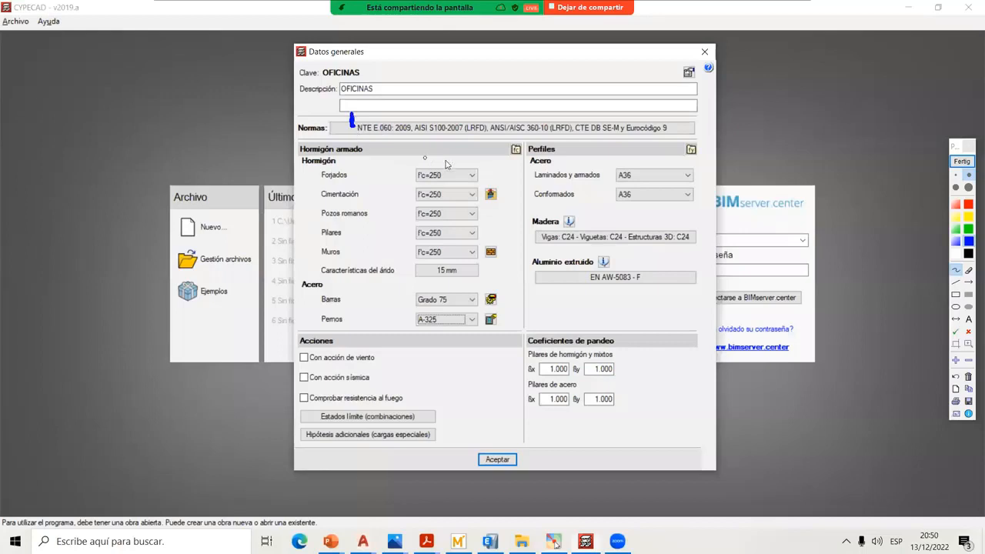
click(962, 160)
- Reposition the general data dialog and open the foundation soil settings for the Cimentación concrete
click(539, 56)
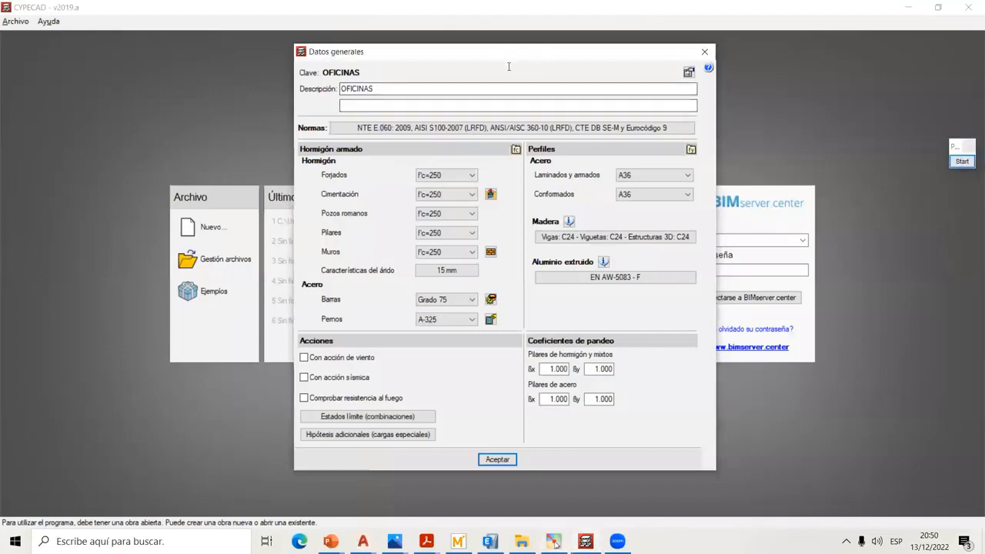
drag(505, 56, 467, 59)
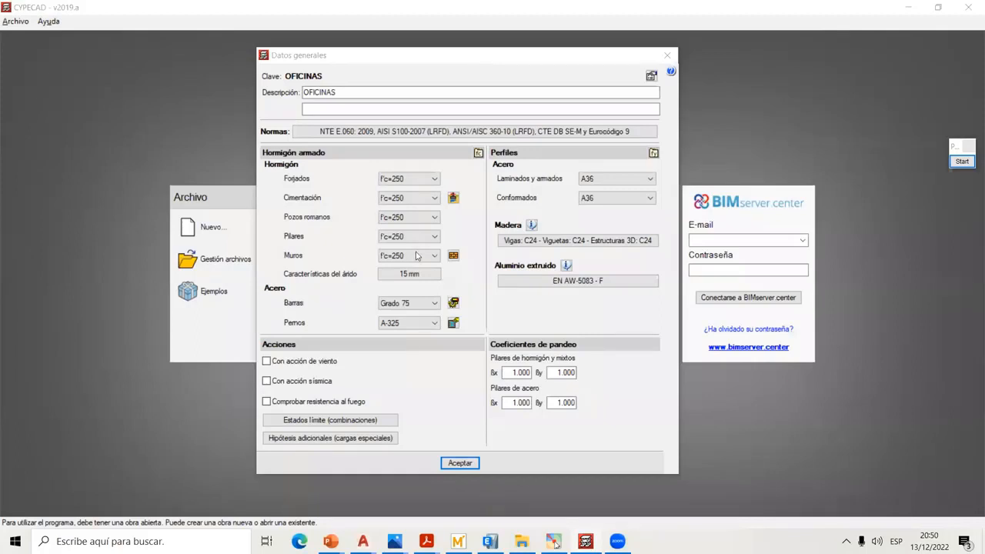
drag(491, 60, 495, 51)
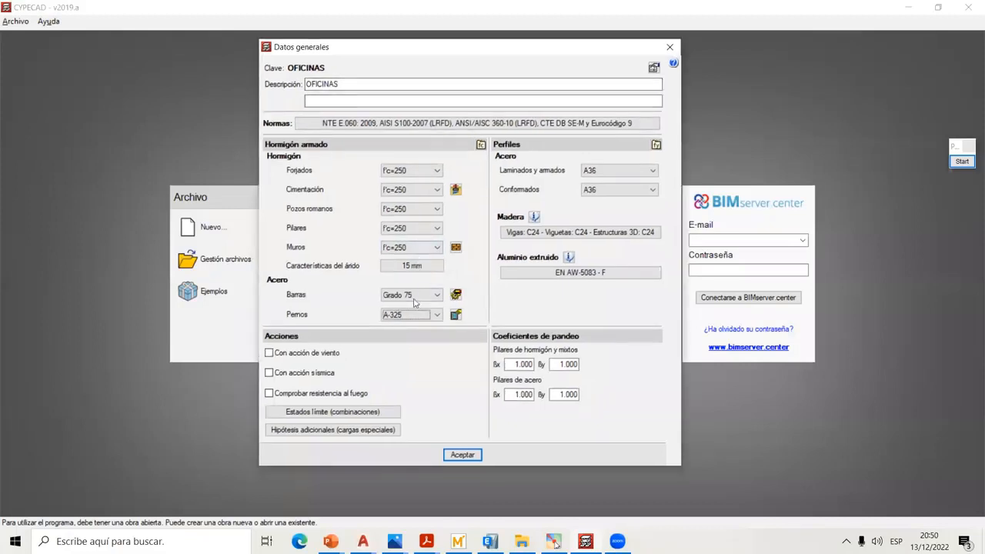
click(455, 190)
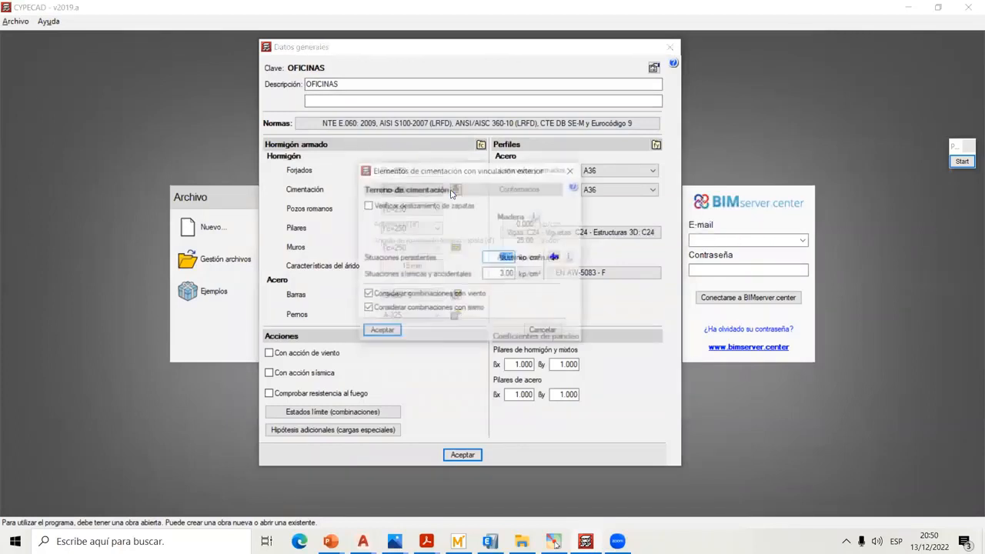
drag(518, 168, 540, 152)
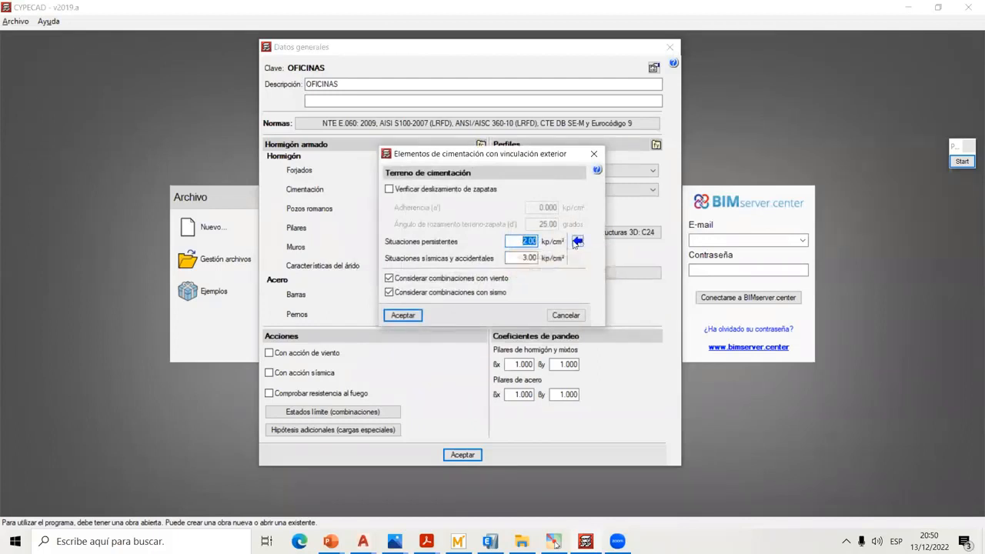
- Circle the soil bearing pressure for persistent situations in blue and end the annotation
click(961, 162)
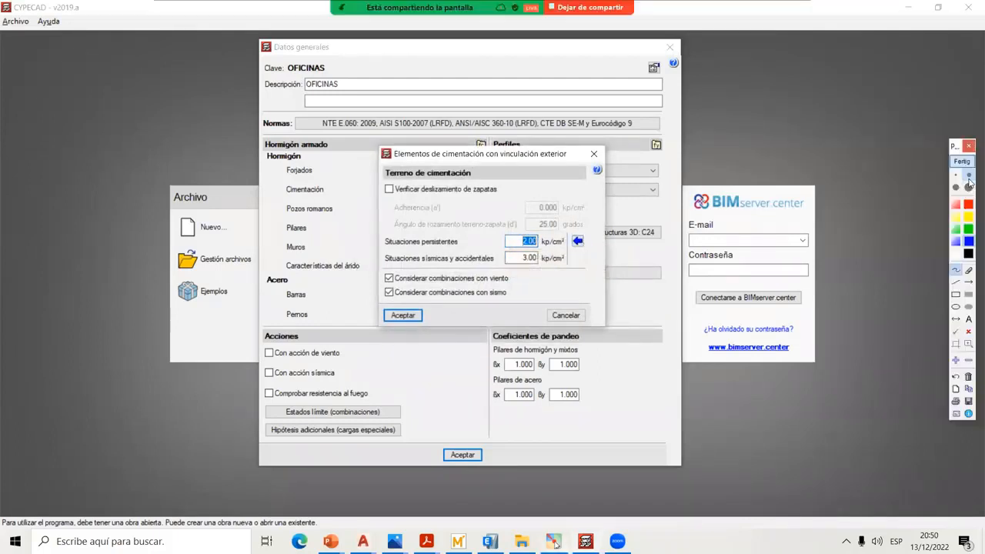
mouse_move(536, 230)
mouse_down()
mouse_move(510, 248)
mouse_move(552, 254)
mouse_move(566, 236)
mouse_move(534, 232)
mouse_up()
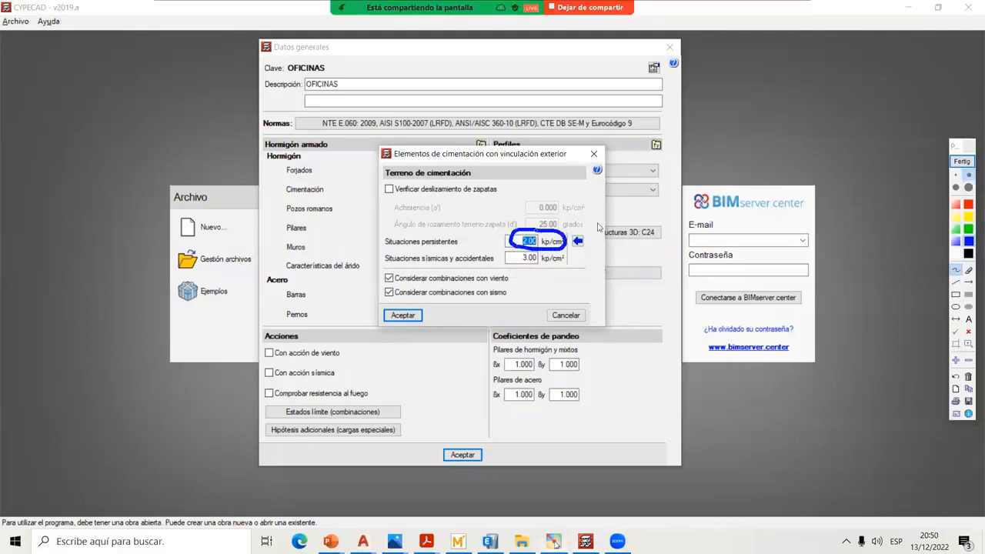
click(961, 161)
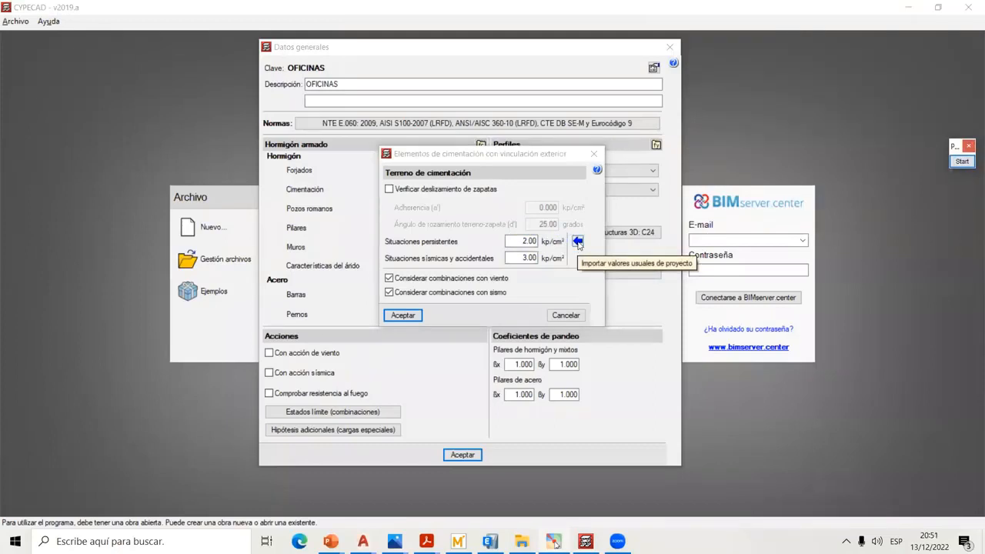
- Open the usual project soil values, circle the Arcilla blanda S1 pressure in blue, and end the annotation
click(577, 242)
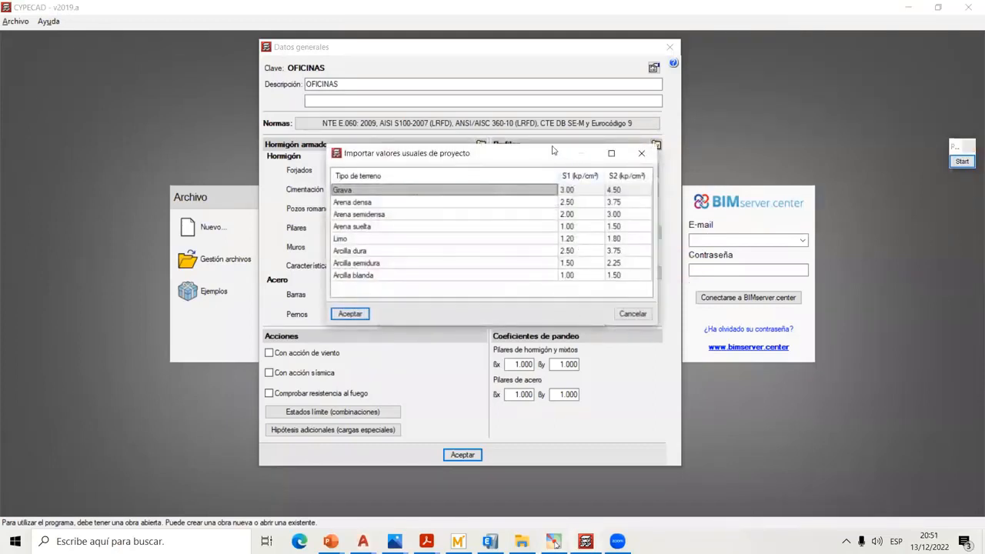
drag(552, 150, 550, 138)
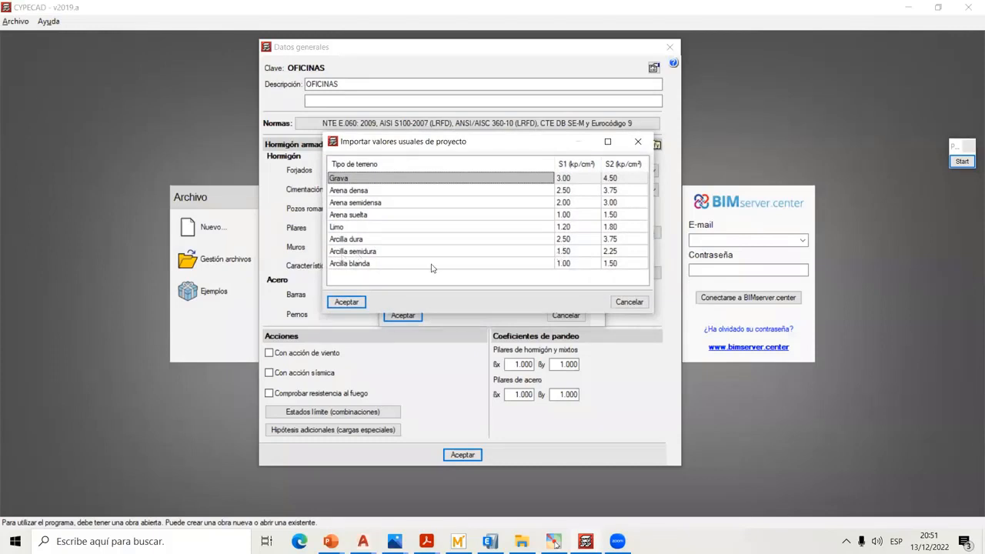
click(961, 161)
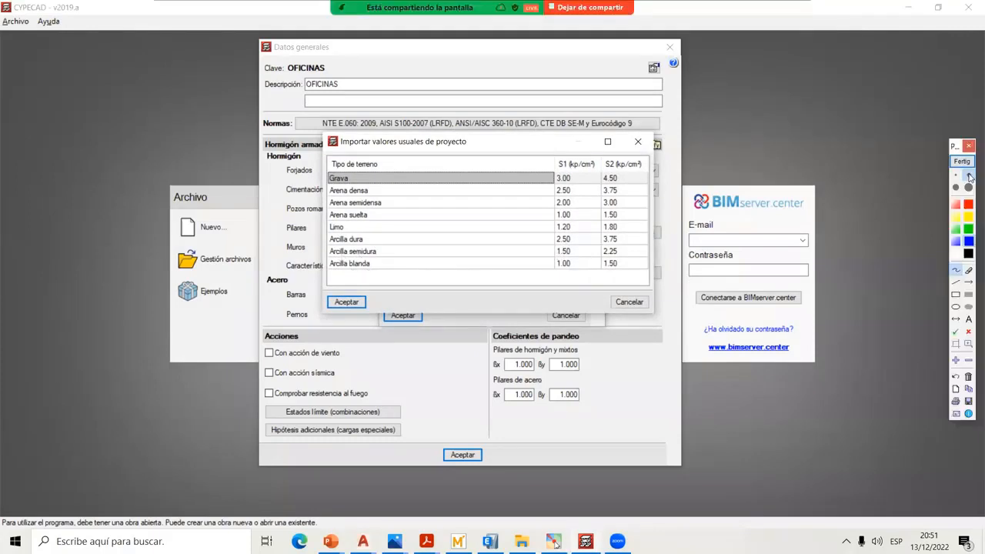
mouse_move(571, 257)
mouse_down()
mouse_move(555, 263)
mouse_move(576, 271)
mouse_move(573, 263)
mouse_up()
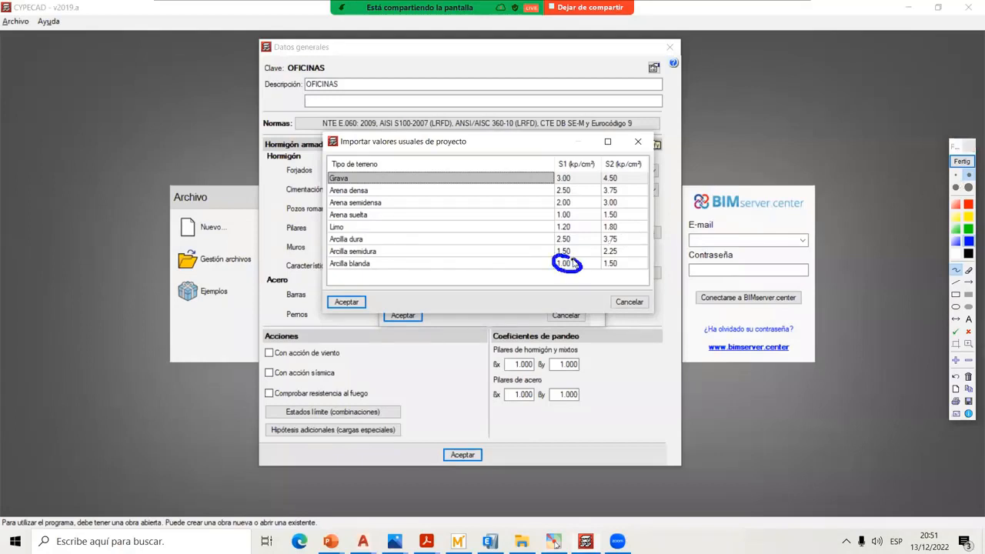
click(961, 161)
- Import the usual Arcilla blanda bearing pressures into the foundation soil settings
click(369, 265)
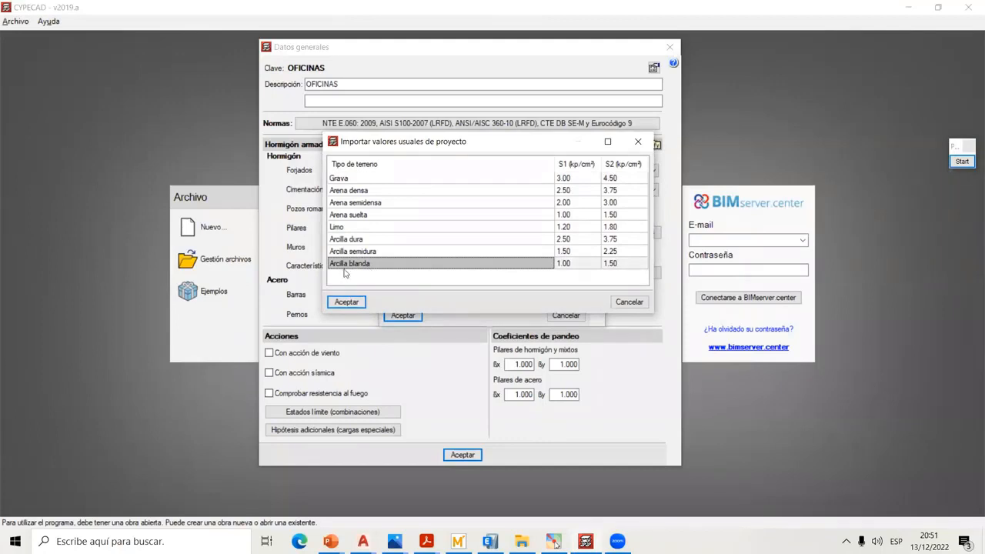
click(347, 302)
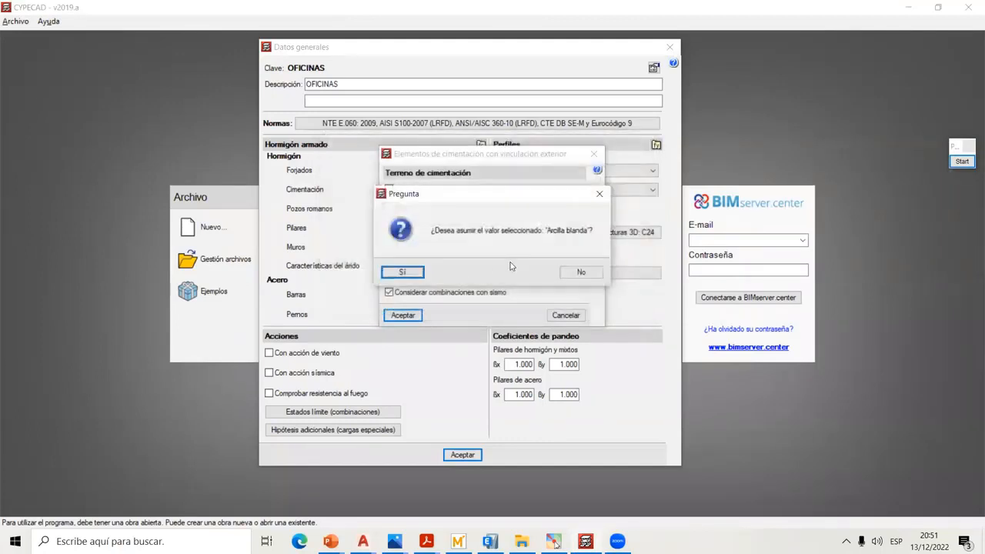
click(403, 273)
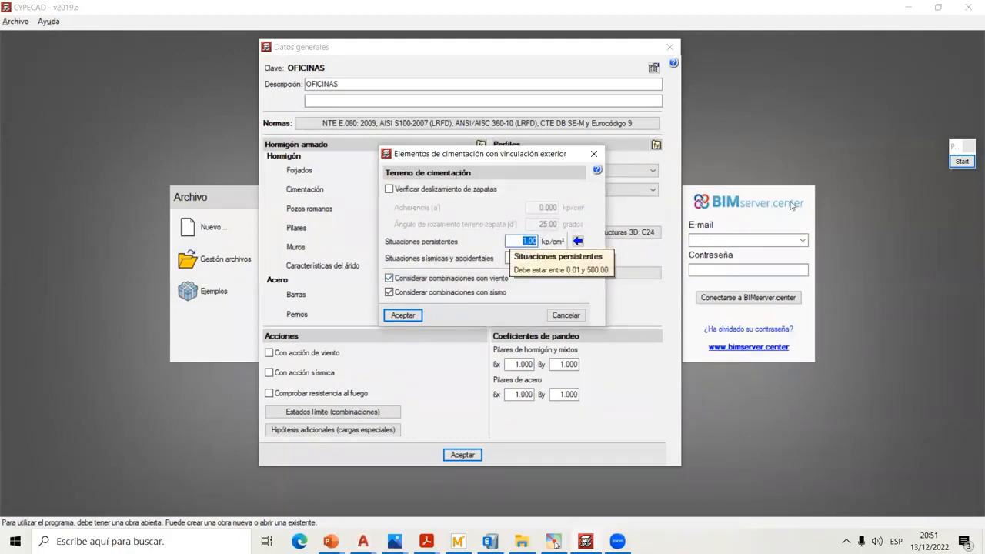
- Underline the seismic and accidental situations in blue, handwrite 1,25, 1,3 and 1,35 beside the pressures, and end the annotation
click(966, 177)
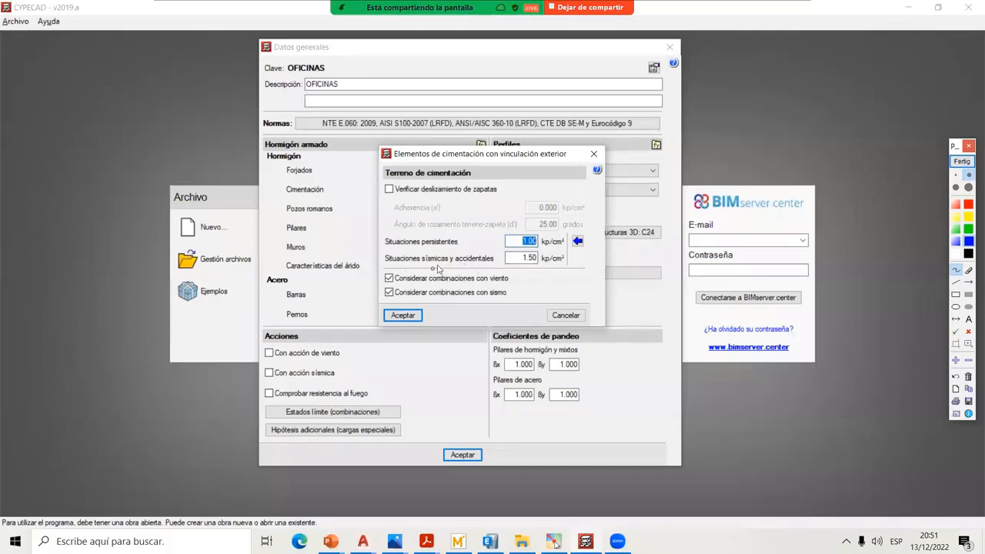
mouse_move(422, 267)
mouse_down()
mouse_move(498, 266)
mouse_move(544, 247)
mouse_move(598, 268)
mouse_move(604, 289)
mouse_move(636, 258)
mouse_move(637, 278)
mouse_move(660, 268)
mouse_move(646, 279)
mouse_move(682, 284)
mouse_move(700, 255)
mouse_move(705, 290)
mouse_move(719, 268)
mouse_up()
mouse_move(720, 268)
mouse_down()
mouse_move(719, 291)
mouse_move(726, 282)
mouse_move(730, 292)
mouse_up()
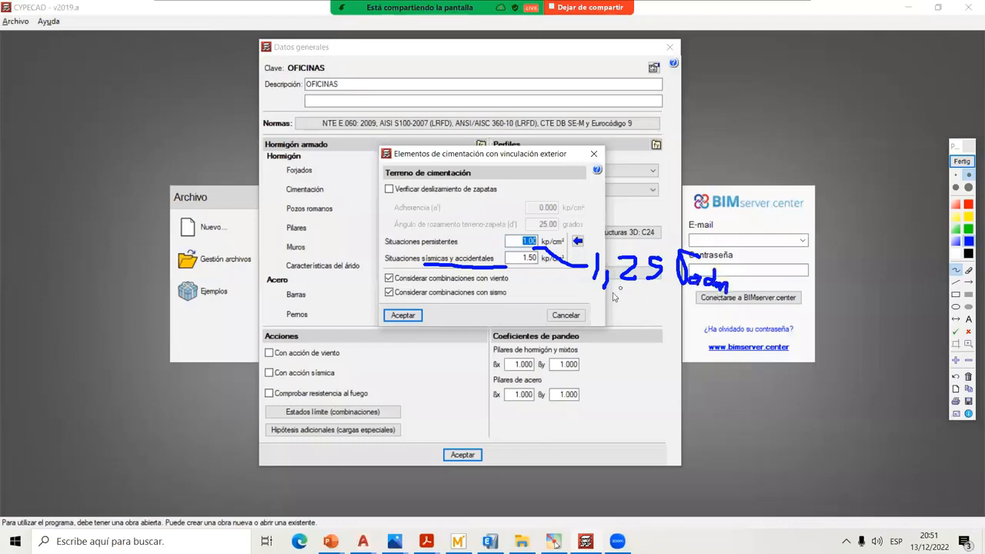
mouse_move(600, 291)
mouse_down()
mouse_move(595, 312)
mouse_move(632, 321)
mouse_up()
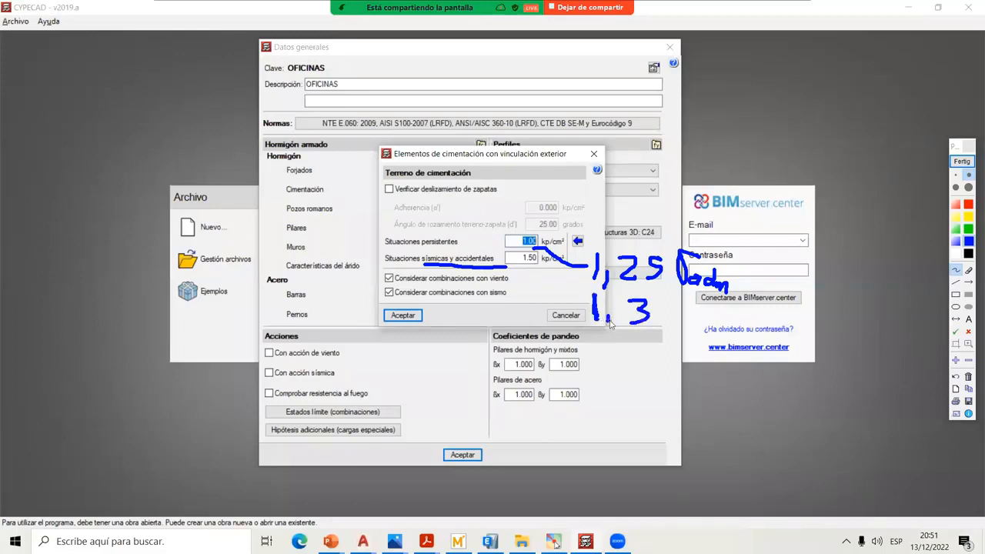
drag(597, 335, 597, 362)
mouse_move(607, 354)
mouse_down()
mouse_move(605, 364)
mouse_move(641, 362)
mouse_up()
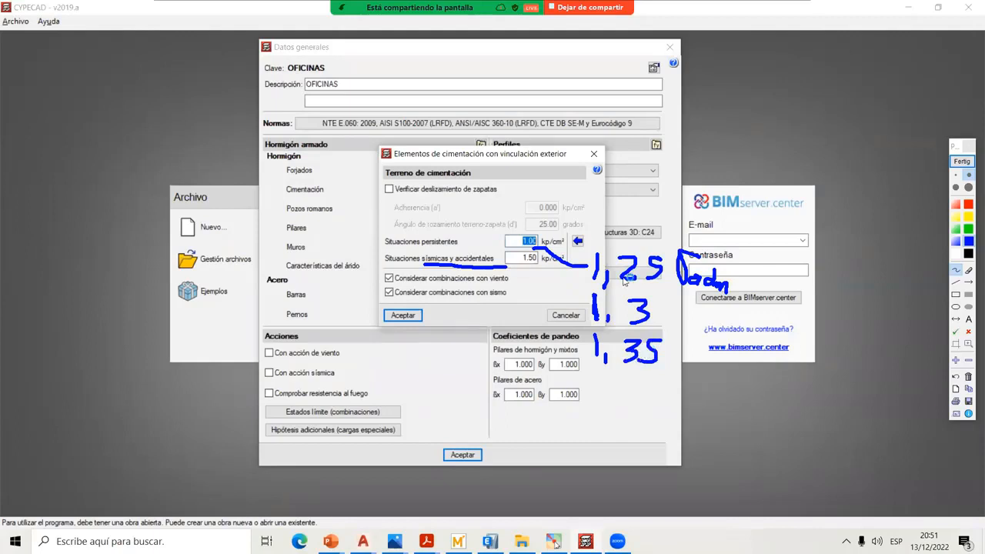
click(515, 261)
click(962, 160)
- Set the soil bearing pressure for seismic and accidental situations to 1.25 kp/cm²
click(525, 257)
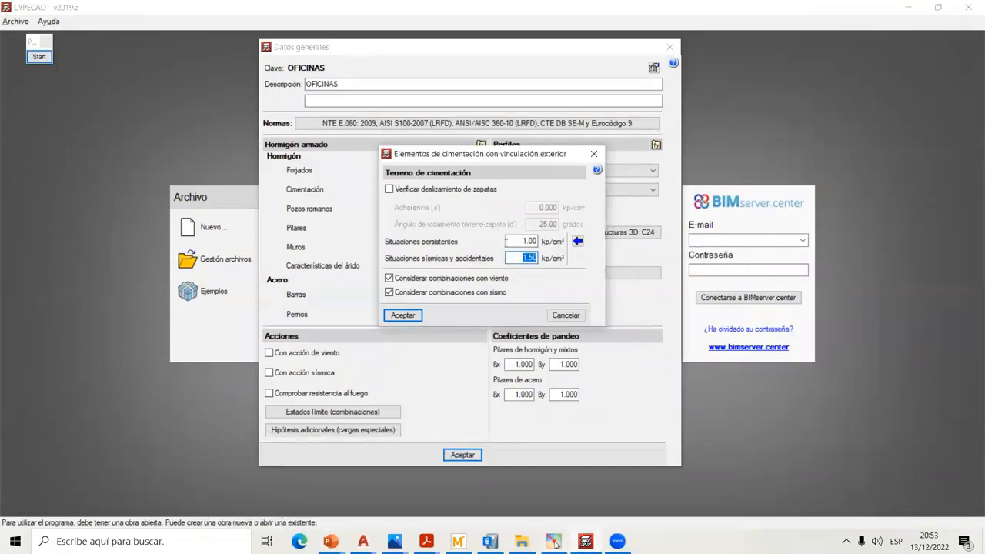
double_click(523, 240)
double_click(530, 257)
text(1.2)
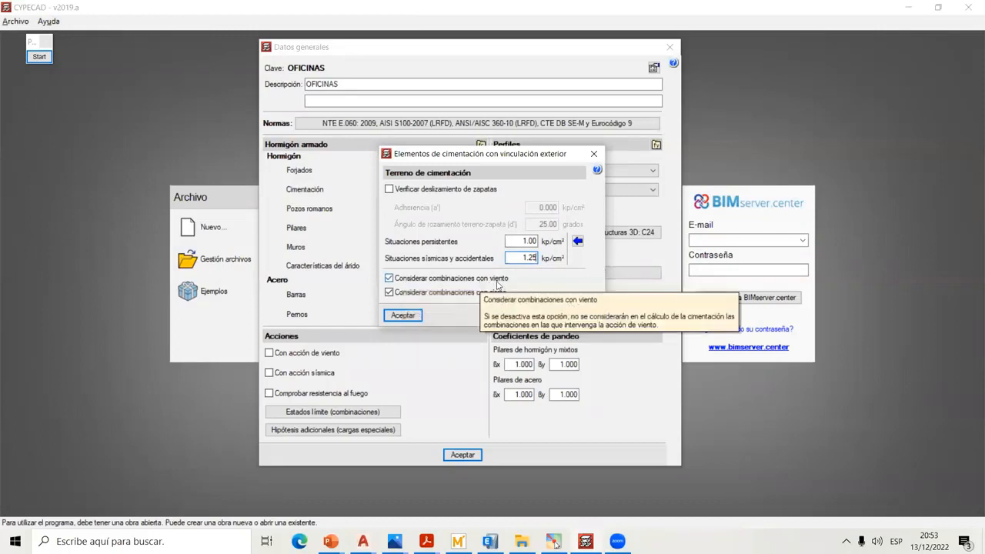
- Reposition the foundation soil dialog, mark the wind and seismic combination options in blue, and end the annotation
drag(493, 141, 506, 109)
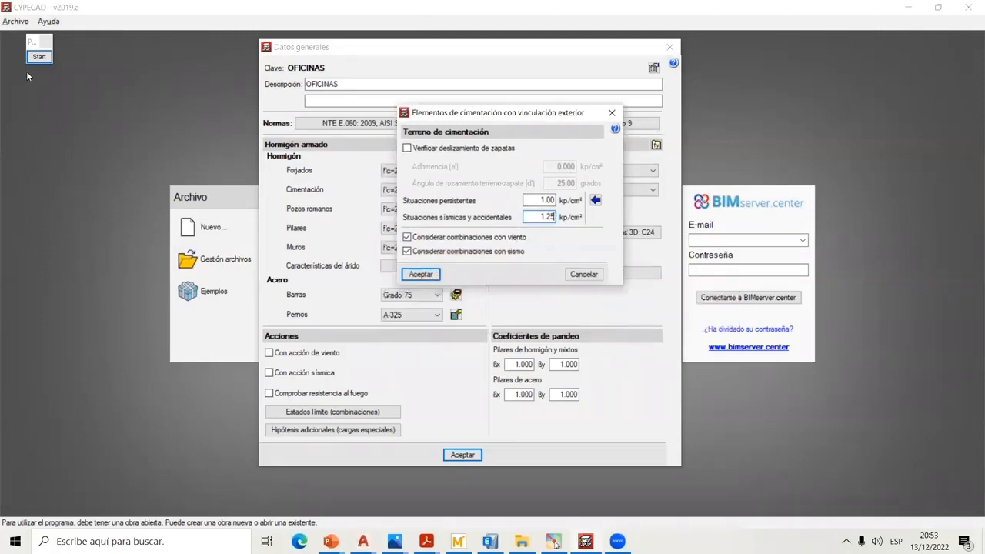
click(41, 57)
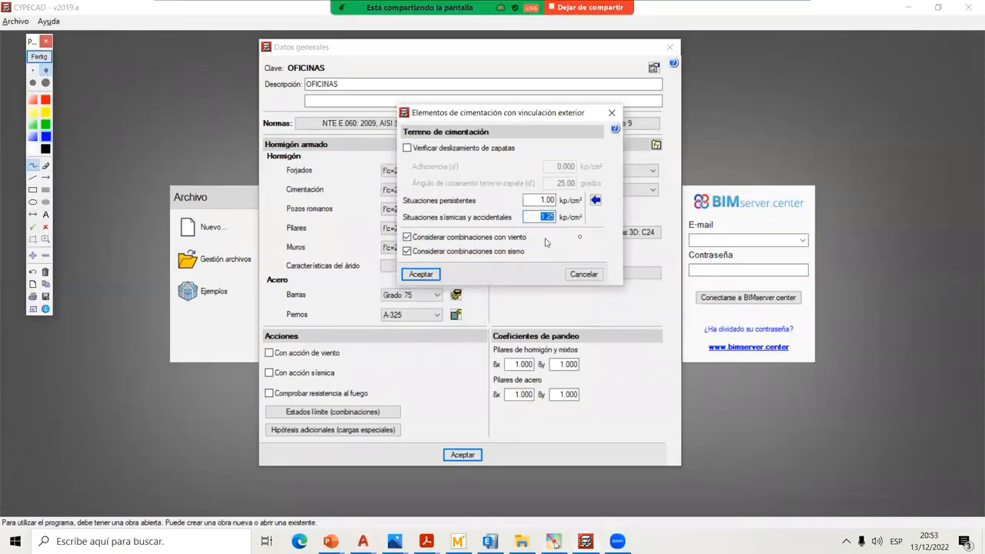
mouse_move(533, 238)
mouse_down()
mouse_move(549, 236)
mouse_move(551, 252)
mouse_up()
click(39, 56)
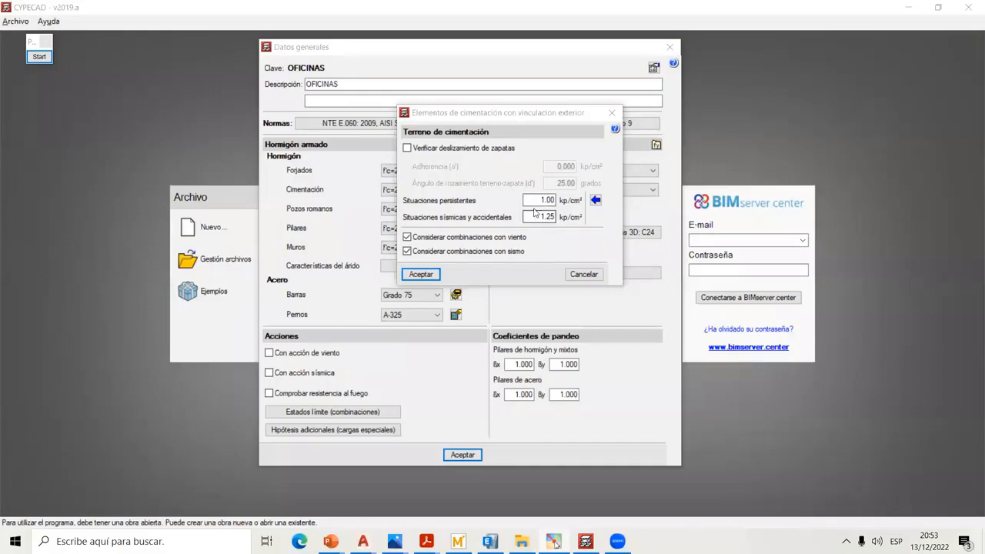
- Exclude wind combinations from the foundation calculation while keeping seismic combinations considered
drag(525, 113, 536, 83)
click(550, 187)
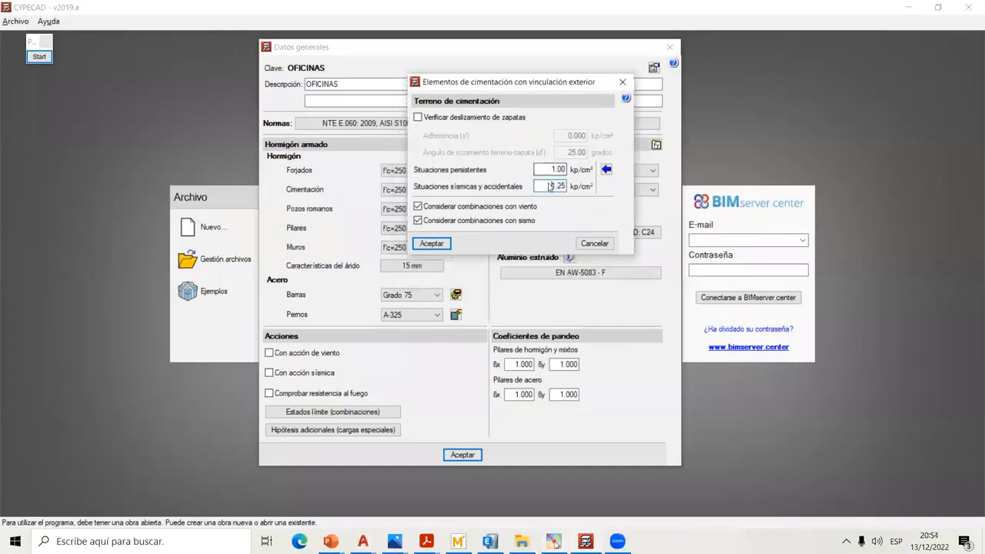
click(431, 221)
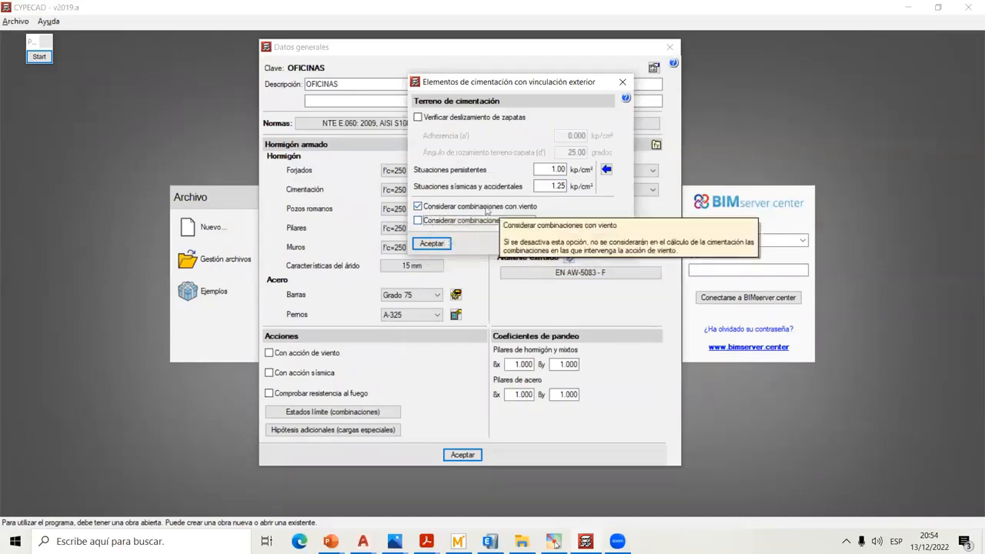
click(418, 206)
click(420, 221)
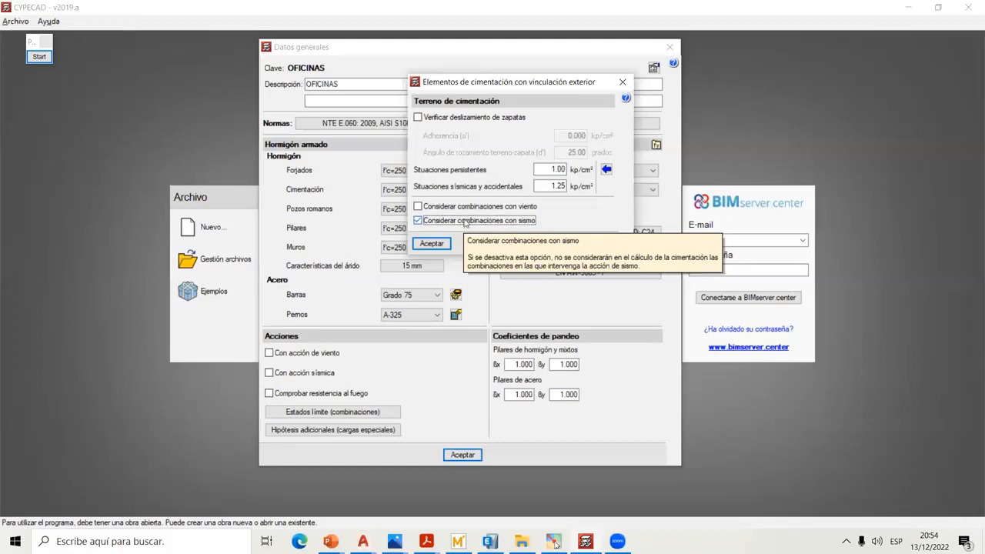
- Consider wind combinations and exclude seismic combinations for the foundation soil, and accept the settings
double_click(546, 186)
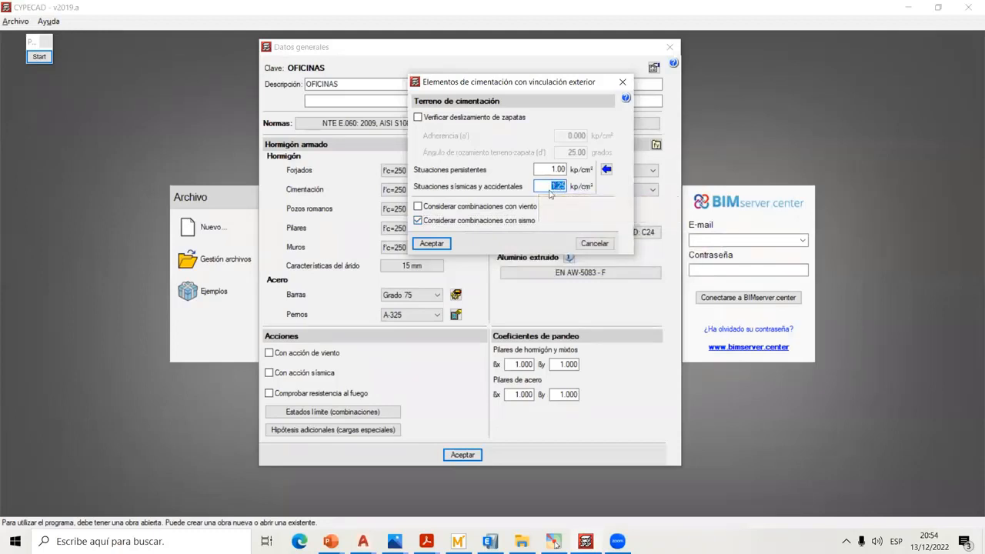
click(429, 220)
click(428, 206)
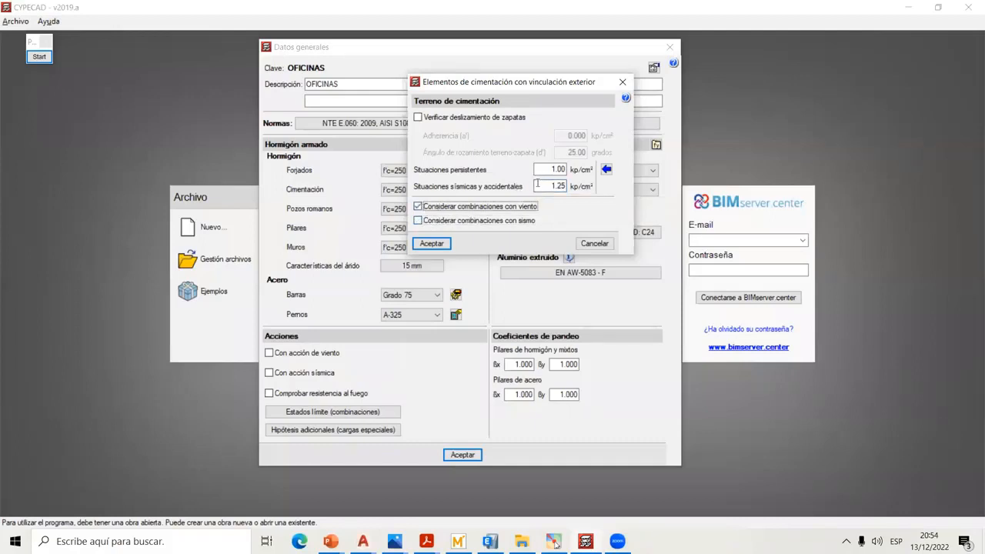
click(440, 244)
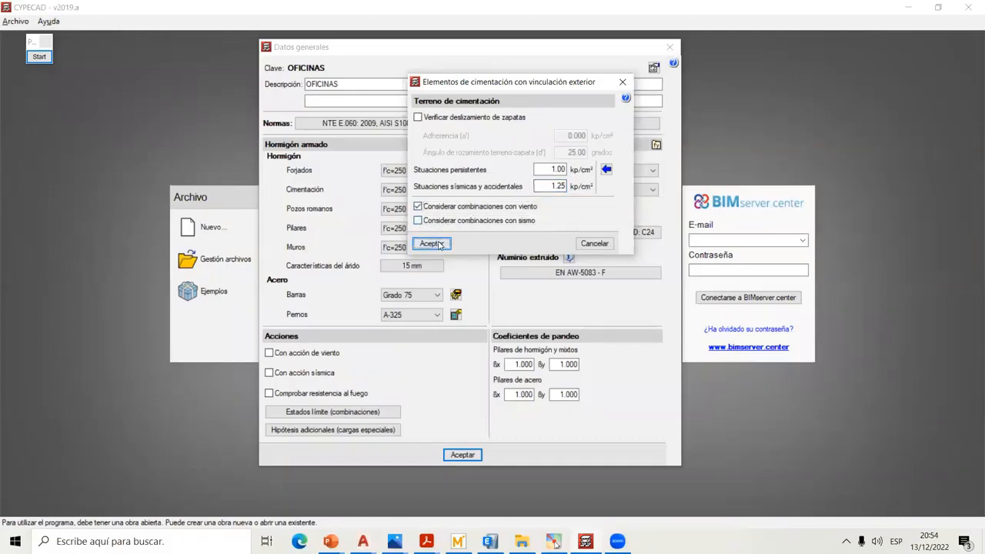
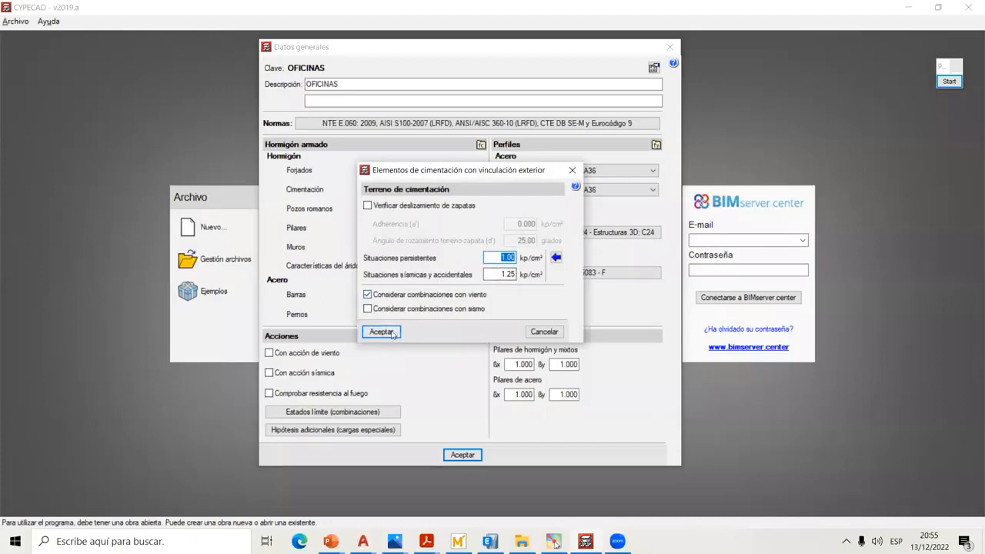
click(381, 331)
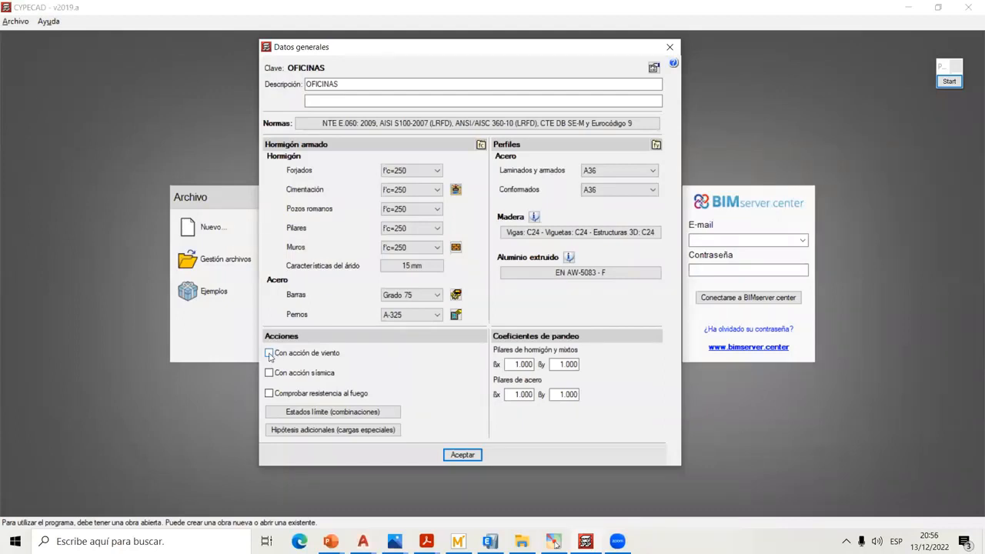
- Sketch a stepped building shape from filled blue rectangles beside the general data dialog, mark the wind action option, and end the annotation
click(958, 81)
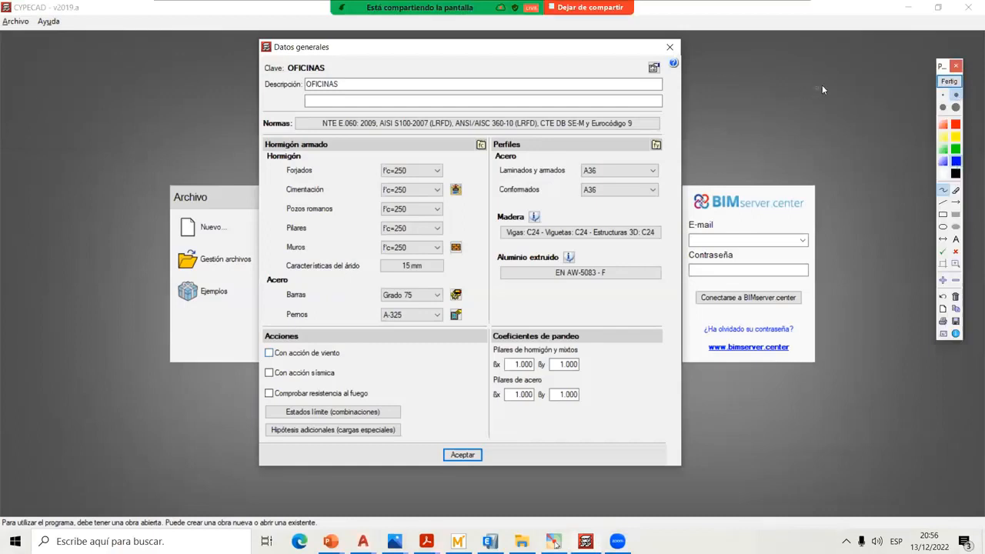
drag(821, 87, 914, 124)
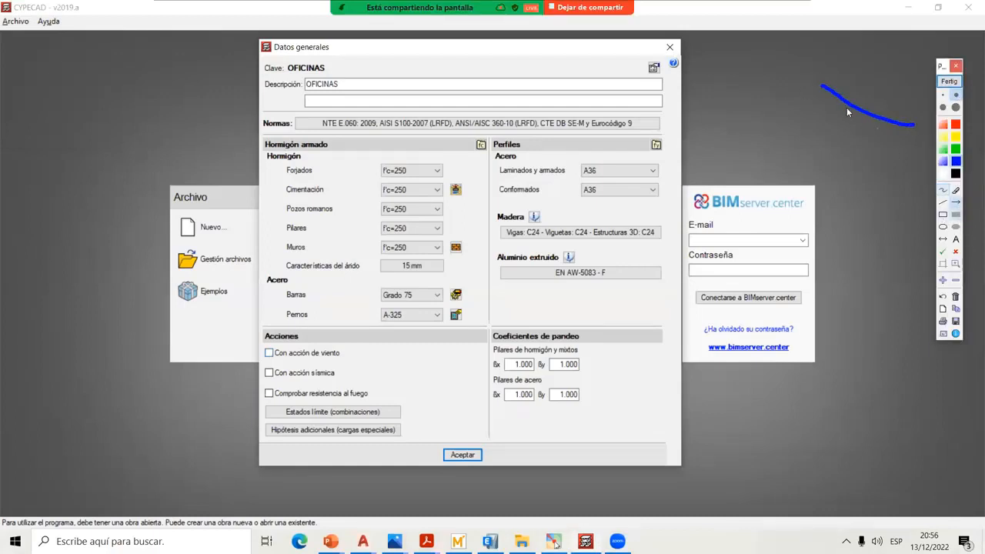
drag(824, 85, 921, 129)
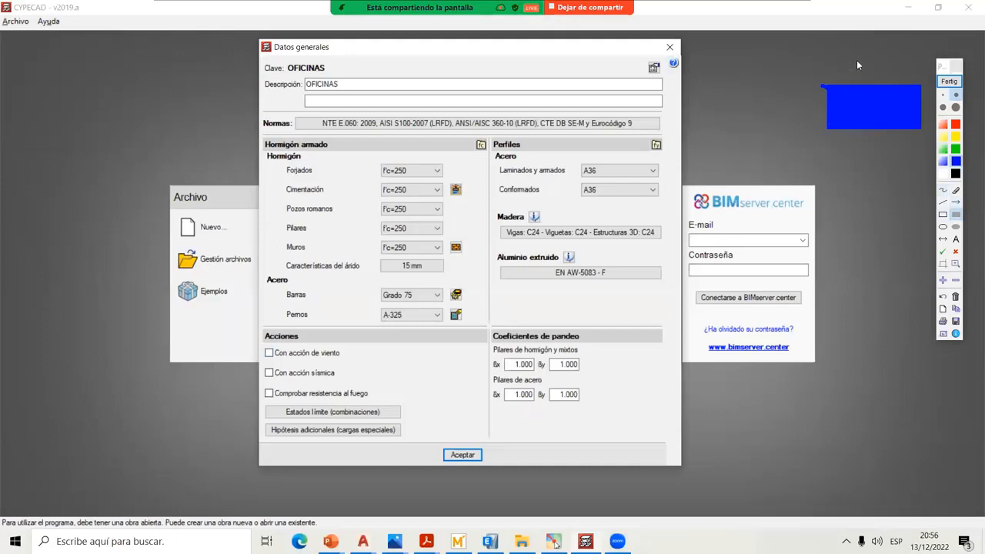
drag(870, 53, 920, 87)
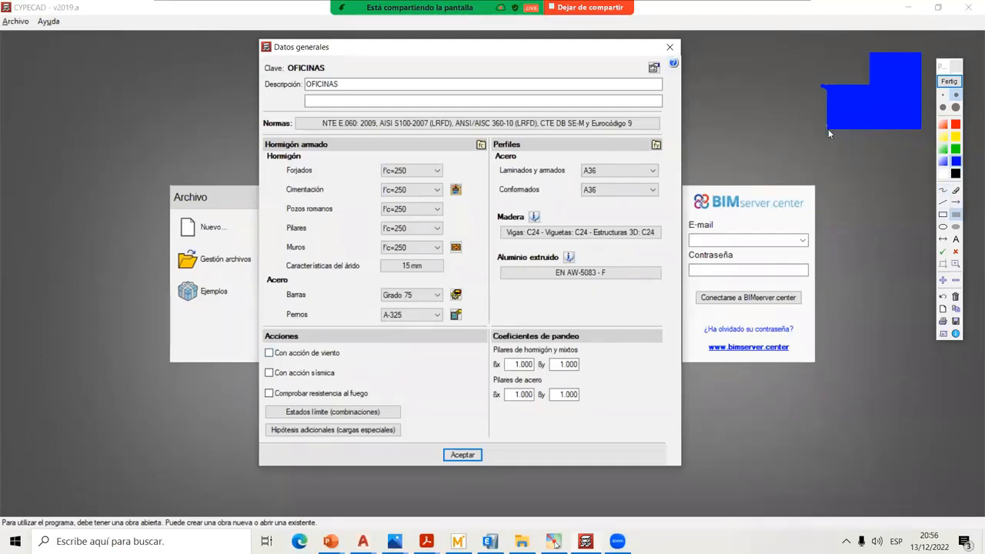
drag(822, 129, 921, 236)
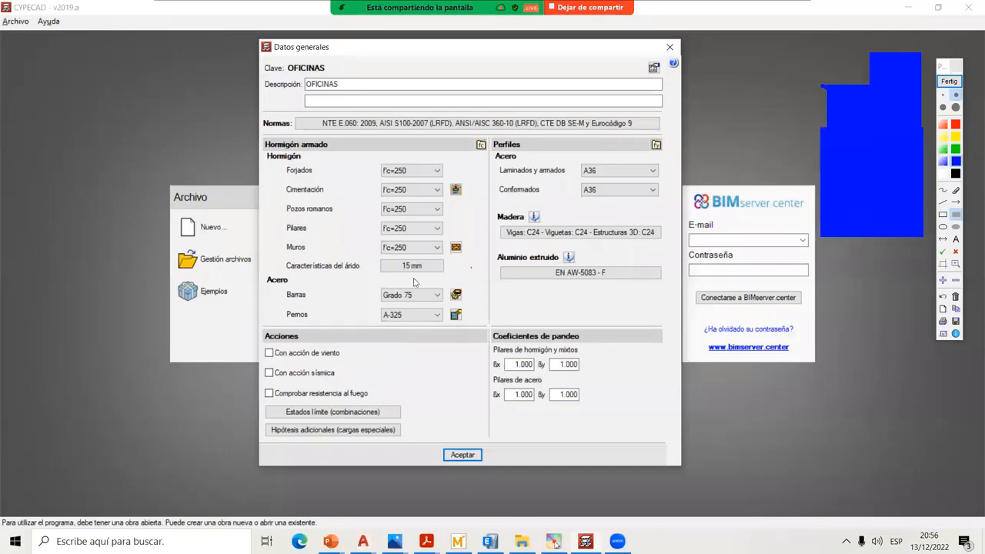
drag(349, 353, 351, 355)
click(948, 81)
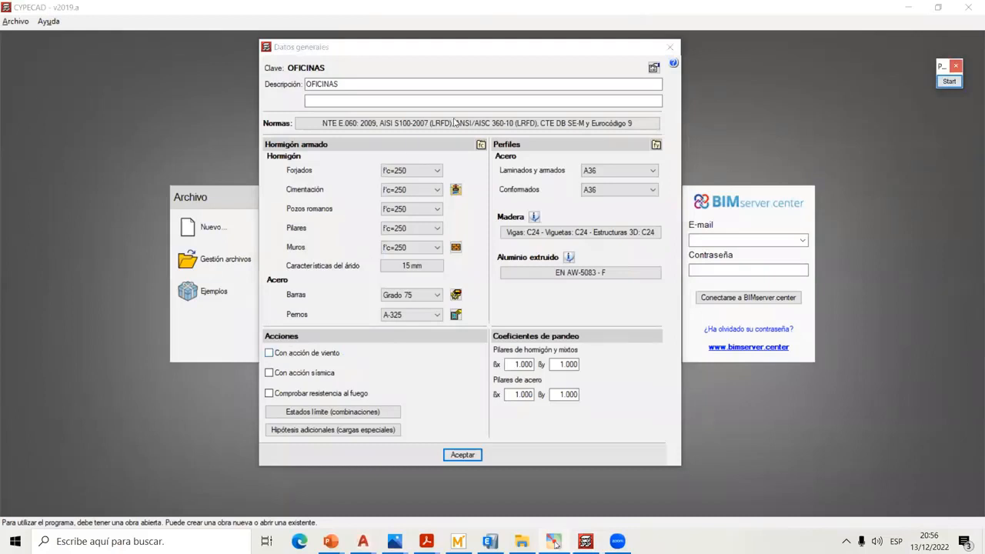
- Reposition the general data dialog and open its limit state combinations
click(479, 47)
drag(479, 47, 479, 36)
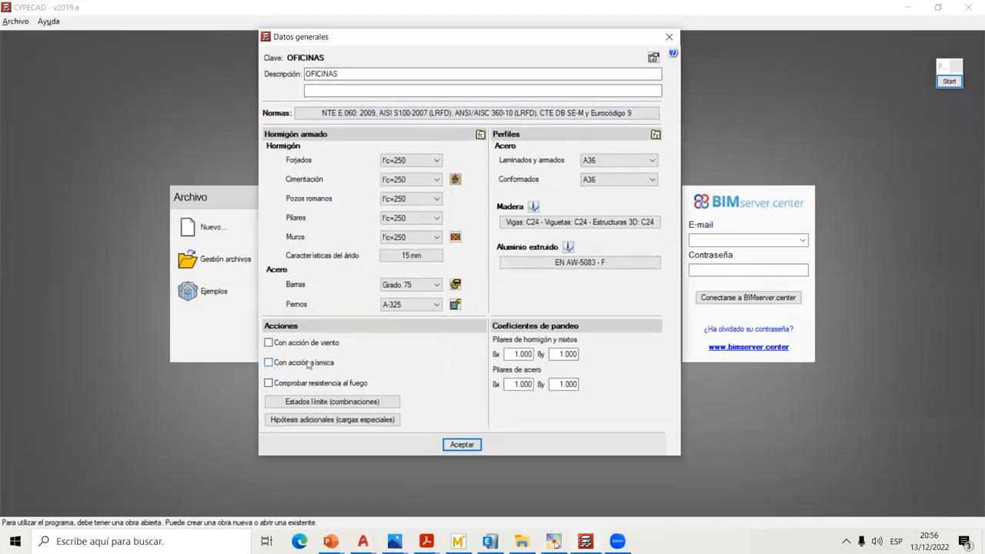
click(292, 403)
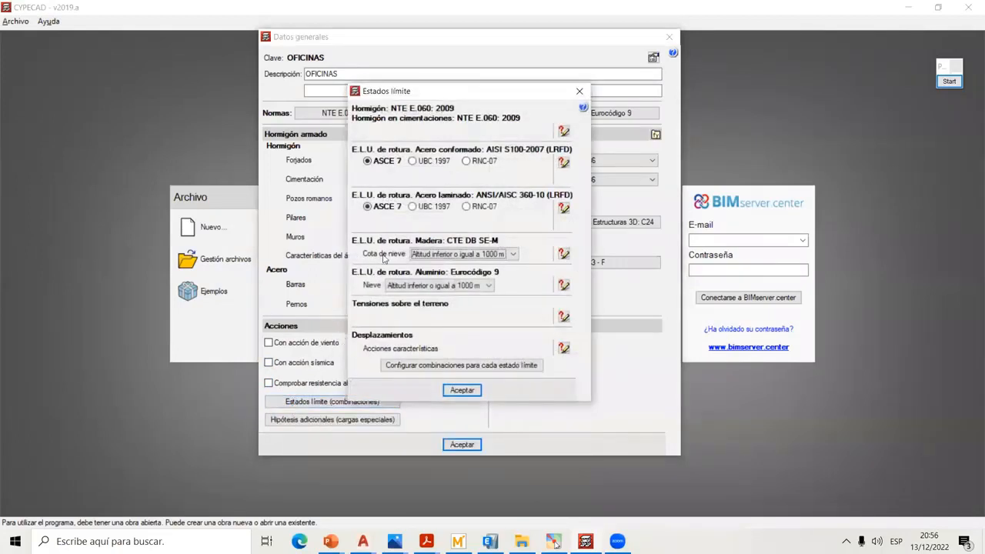
- Frame the concrete and foundation concrete codes in the limit states dialog with a blue rectangle outline
click(955, 83)
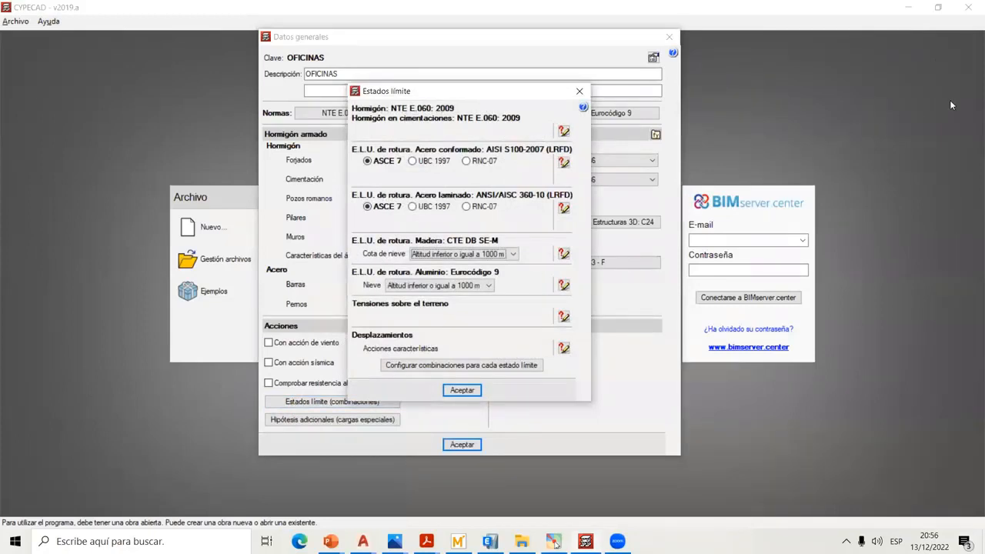
click(943, 215)
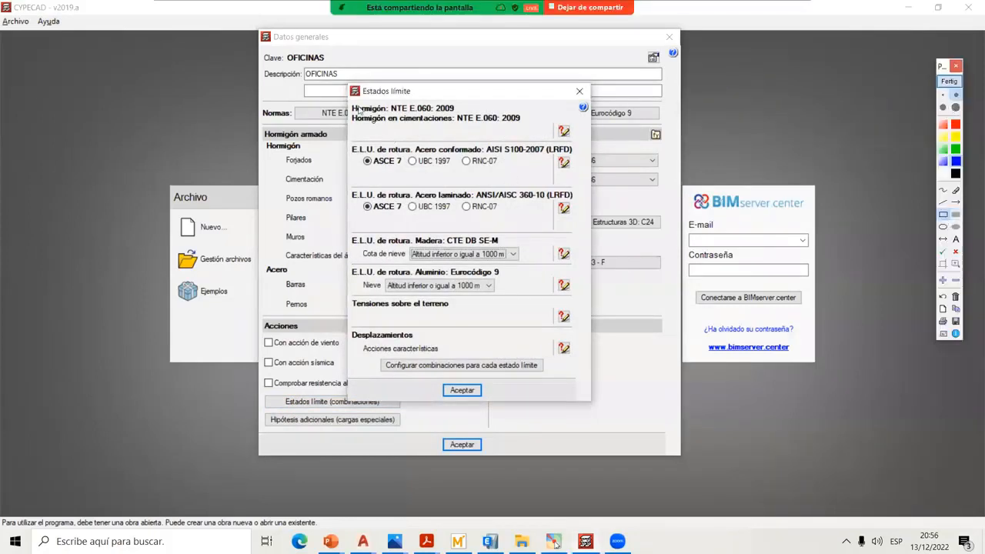
mouse_move(347, 99)
mouse_down()
mouse_move(573, 153)
mouse_move(579, 143)
mouse_up()
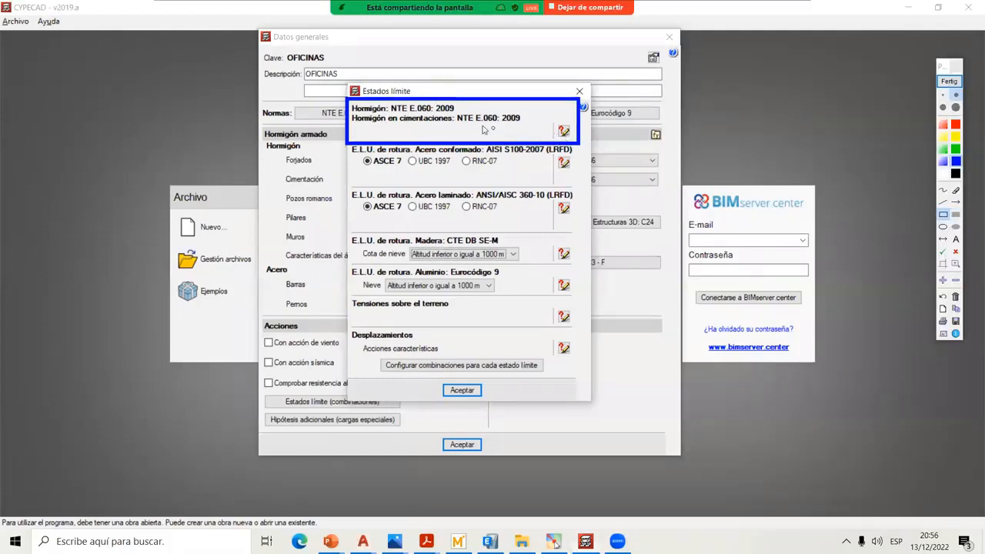
- Underline the foundation concrete code in blue, mark the steel, timber and aluminium limit state entries, and end the annotation
drag(458, 124, 501, 124)
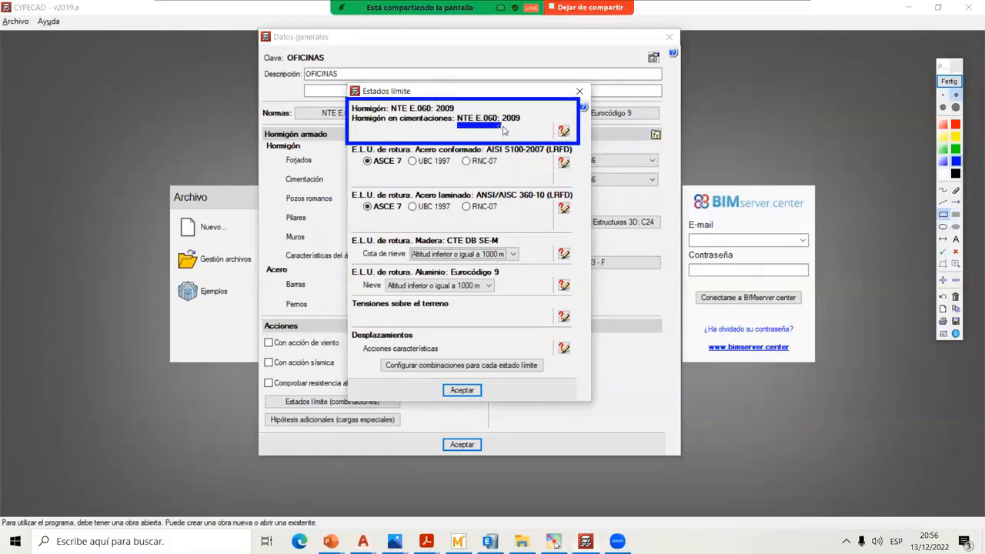
click(955, 84)
drag(507, 158, 527, 158)
drag(507, 207, 520, 207)
drag(530, 248, 514, 286)
click(949, 82)
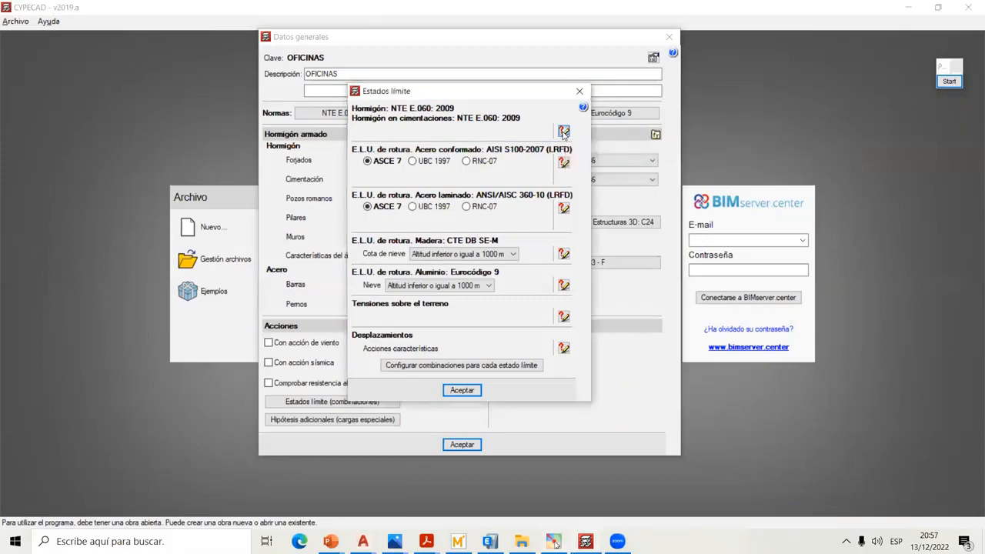
- Examine the partial safety coefficients in the concrete project situations listing for NTE E.060: 2009, including the accidental situation, and close it
click(564, 132)
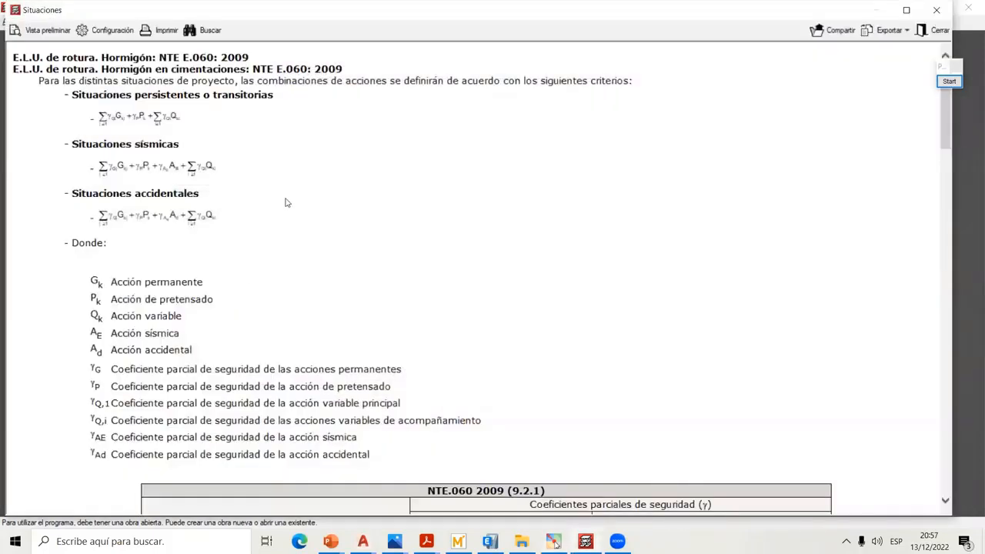
scroll(434, 263, down, 3)
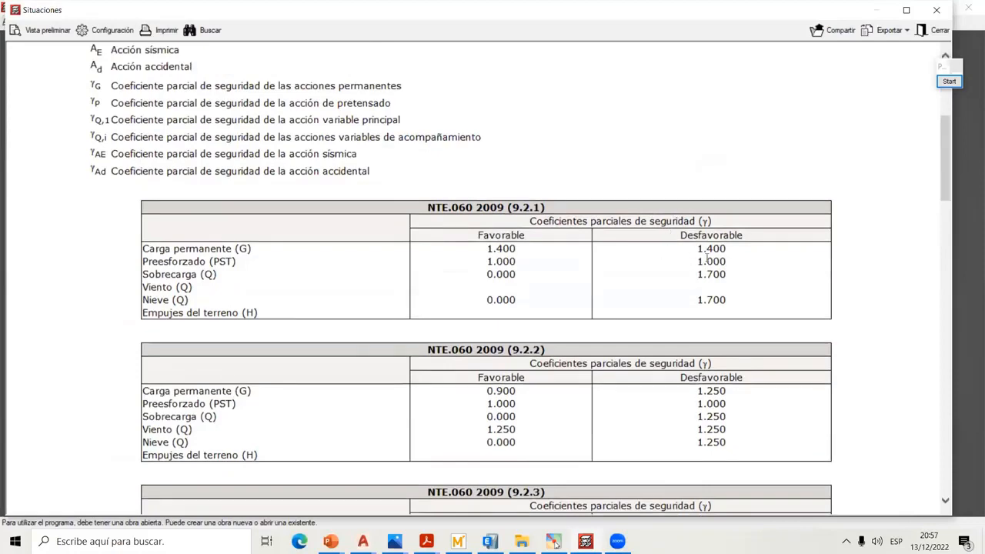
scroll(714, 279, down, 2)
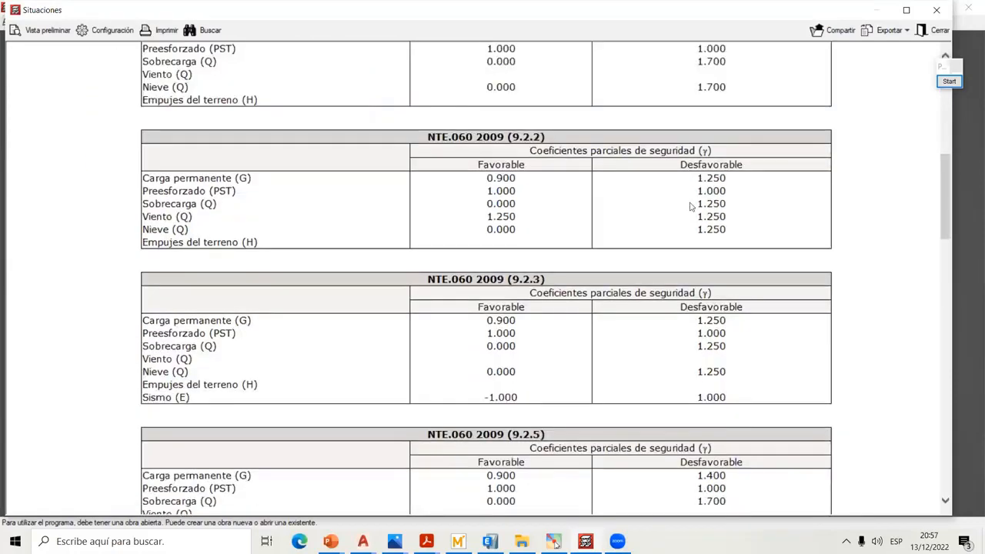
scroll(683, 255, down, 3)
scroll(694, 256, up, 1)
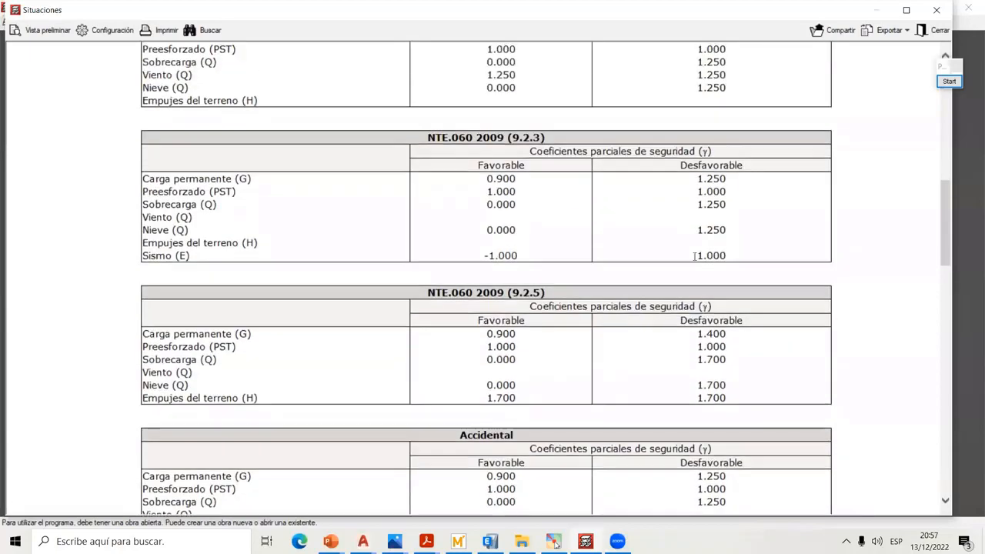
scroll(695, 256, up, 3)
scroll(698, 250, down, 5)
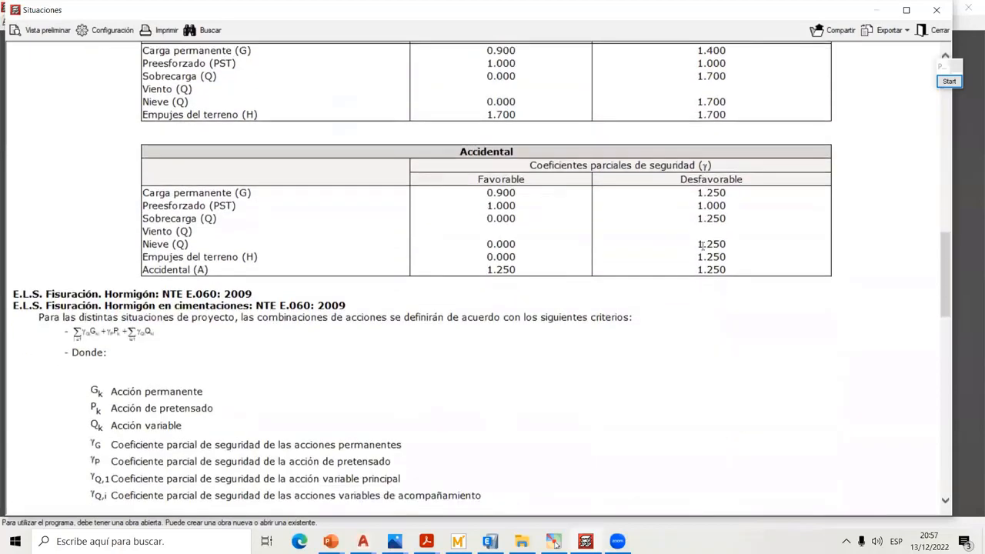
scroll(701, 244, down, 3)
scroll(701, 192, up, 6)
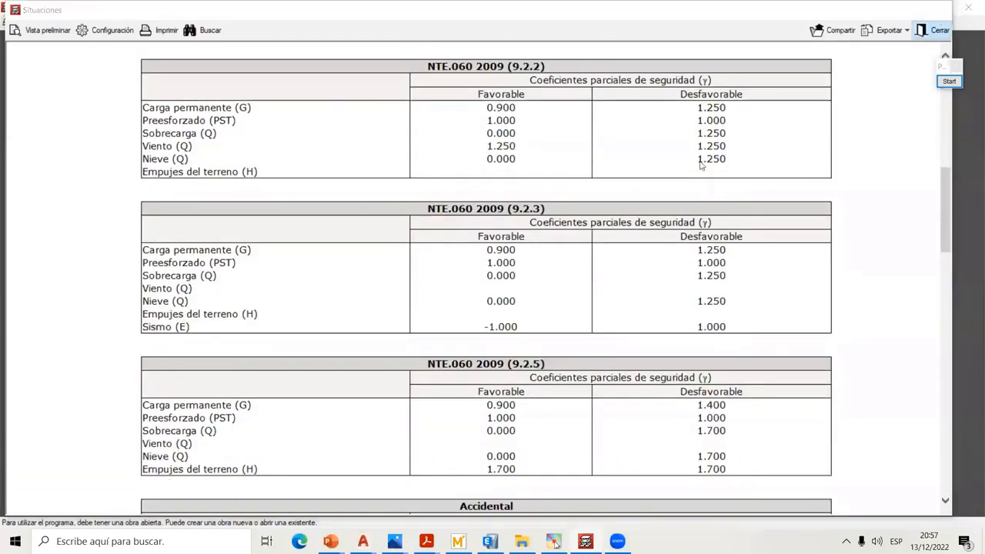
key(Escape)
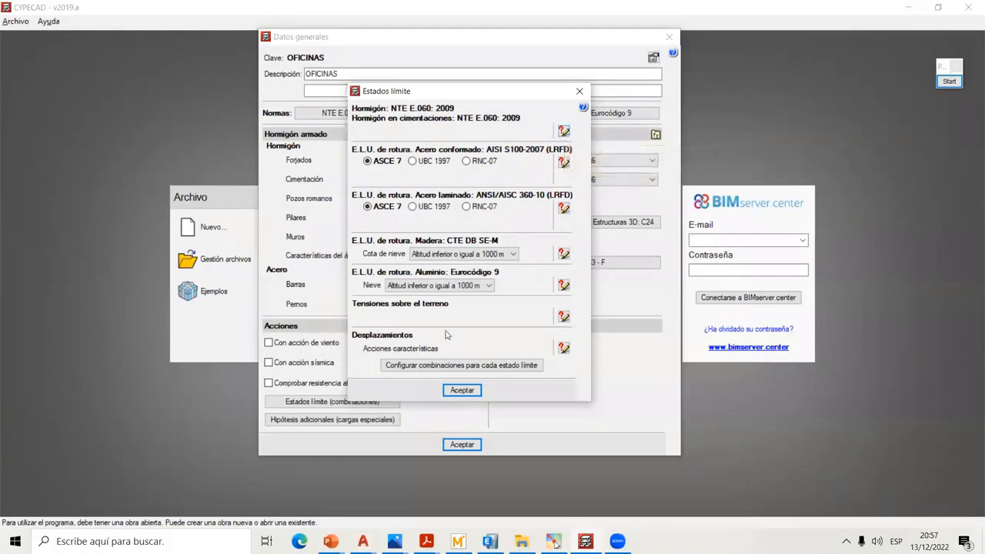
- Frame the option for configuring combinations for each limit state with a blue rectangle outline and end the annotation
click(948, 81)
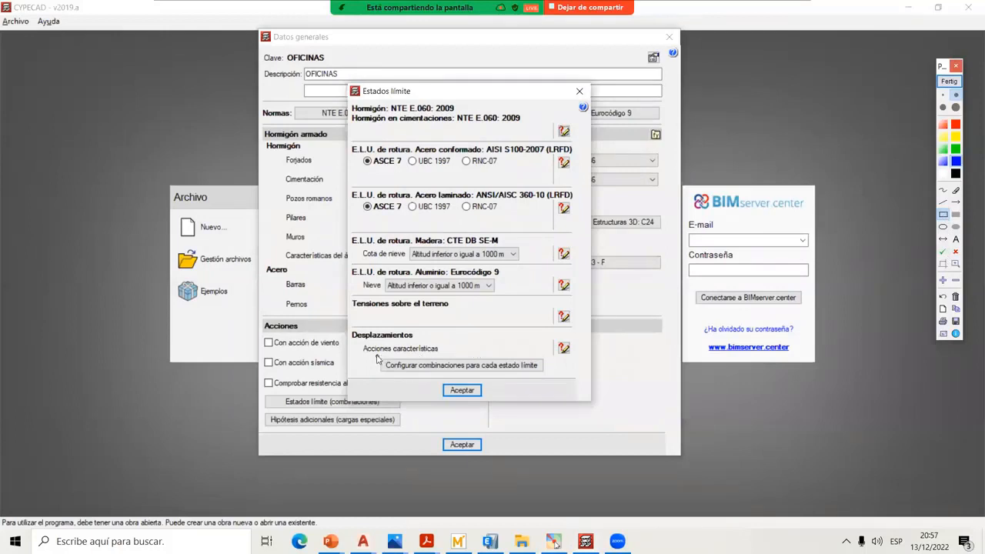
drag(375, 355, 549, 377)
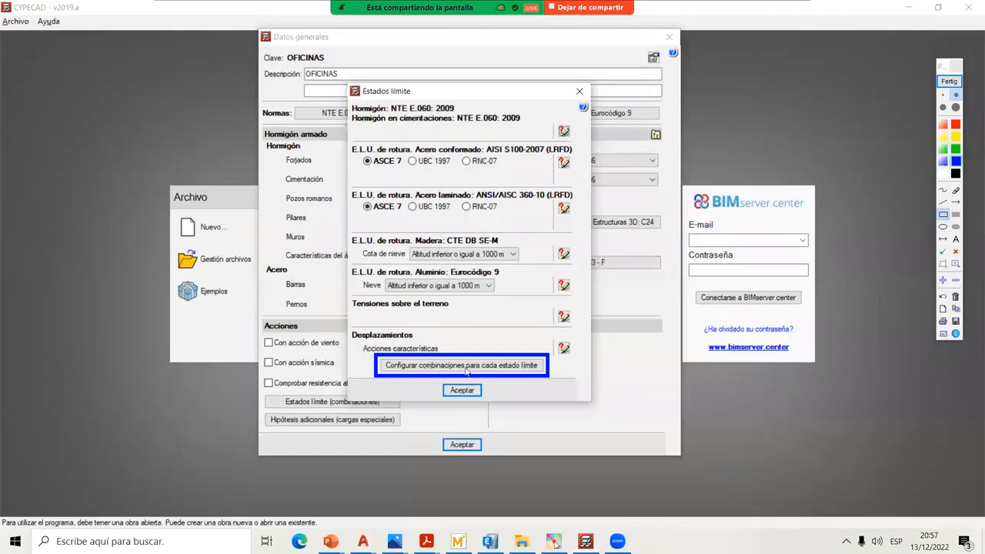
click(948, 80)
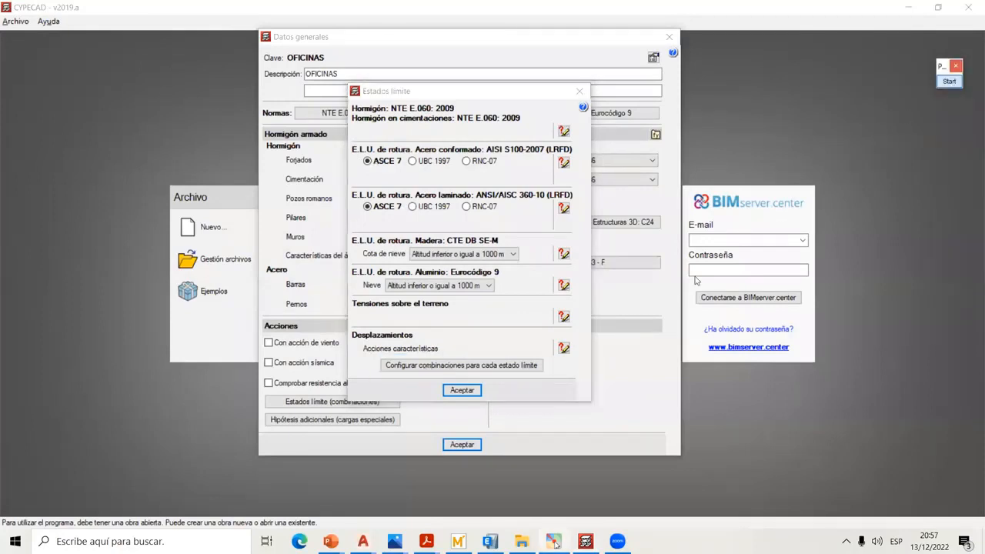
- View the limit states available for verification, cancel without changes, and accept the limit states settings
click(503, 366)
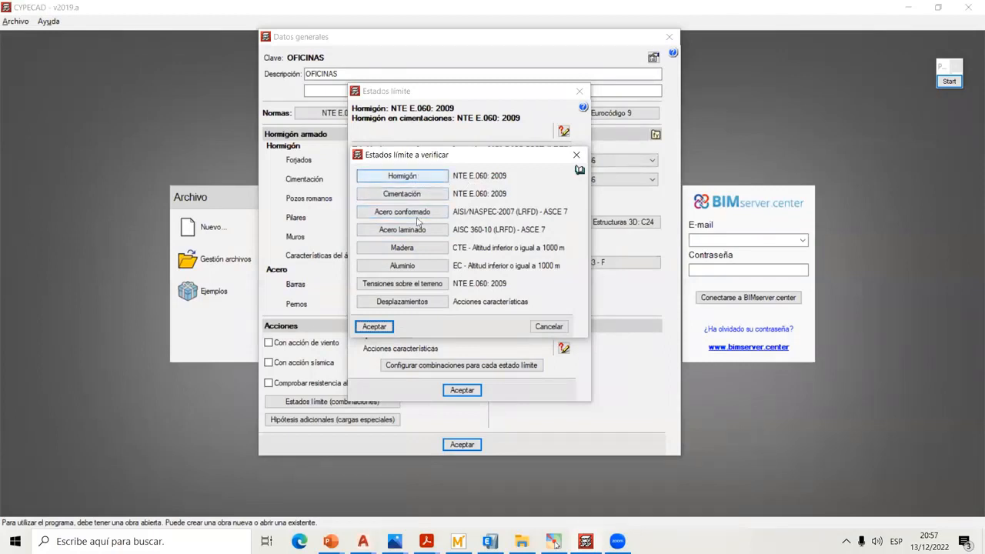
click(552, 328)
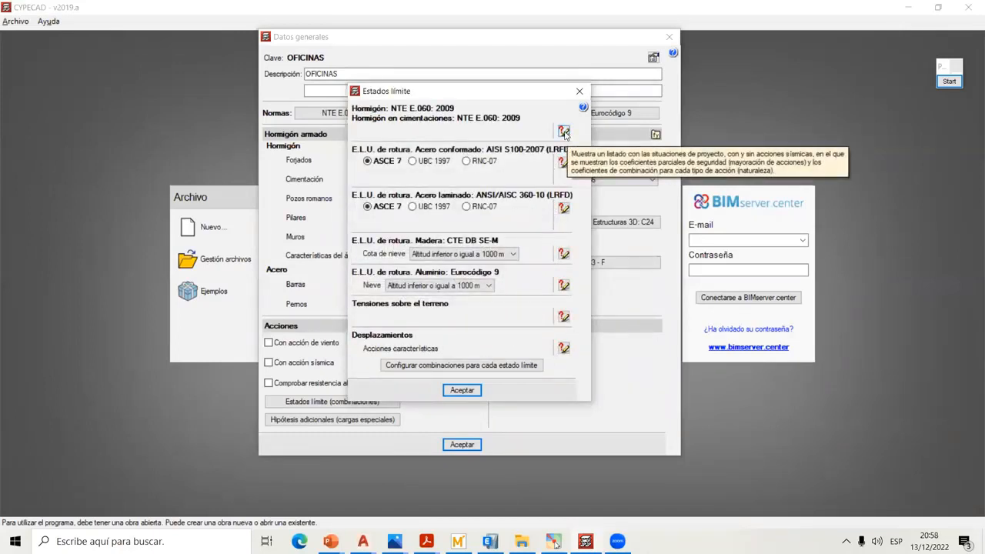
click(460, 391)
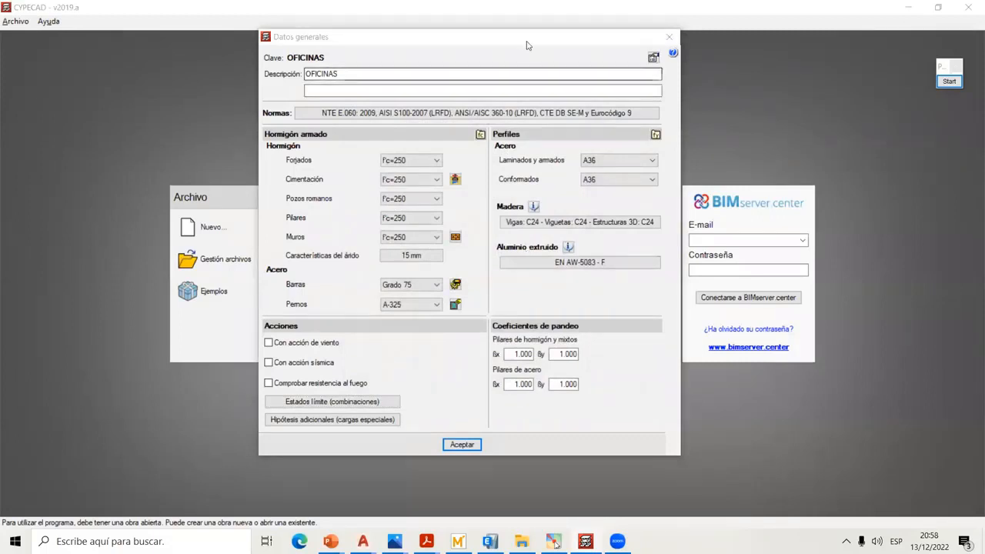
- Reposition the general data dialog and glance at the previews of the open images
drag(528, 39, 550, 35)
click(394, 540)
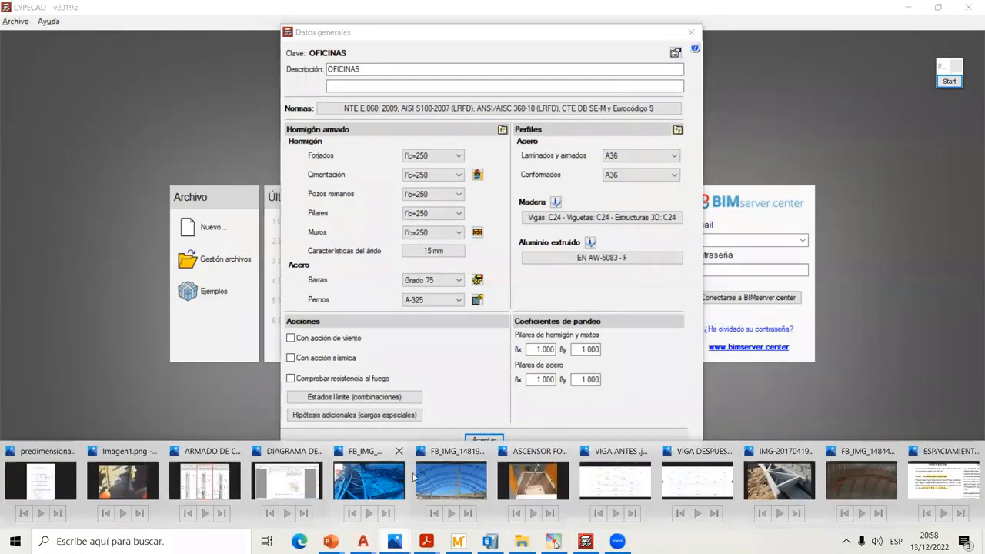
click(621, 408)
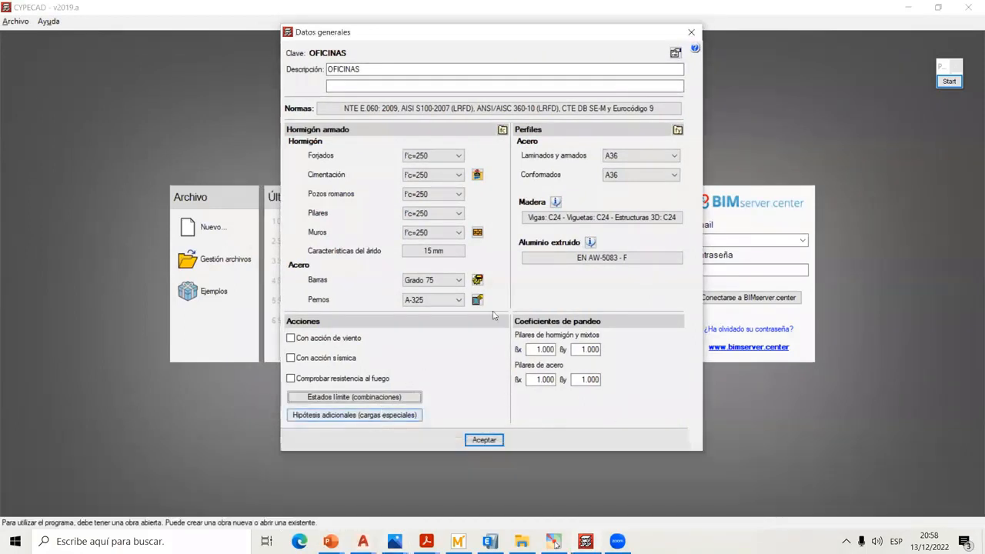
drag(559, 30, 542, 26)
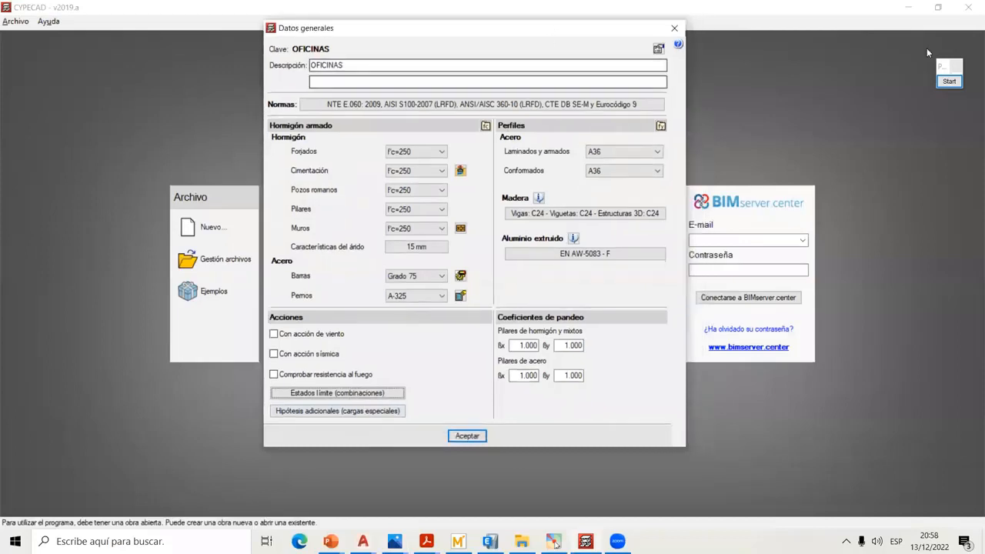
- Frame the steel profile grades in the general data with a blue rectangle outline and end the annotation
click(948, 81)
click(945, 214)
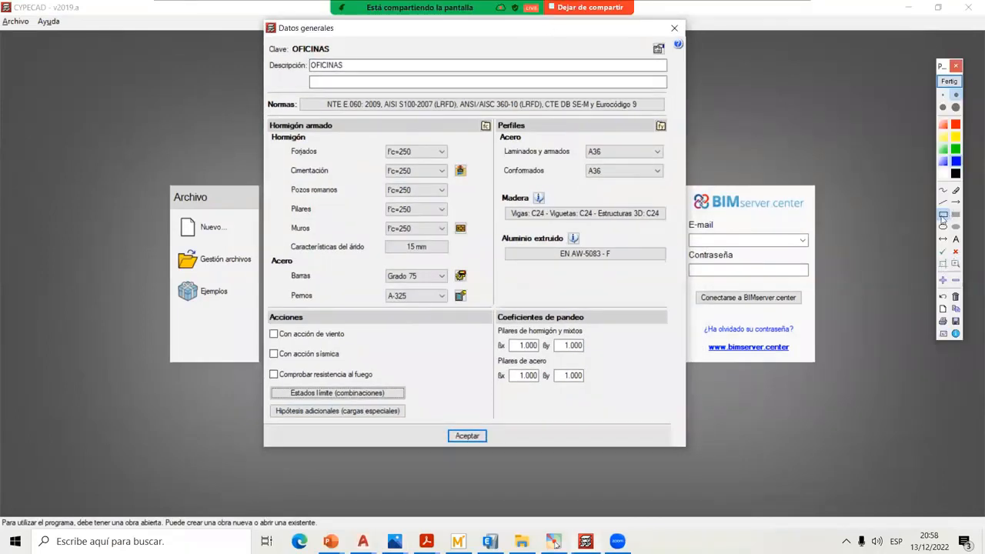
drag(492, 117, 575, 171)
drag(634, 191, 673, 193)
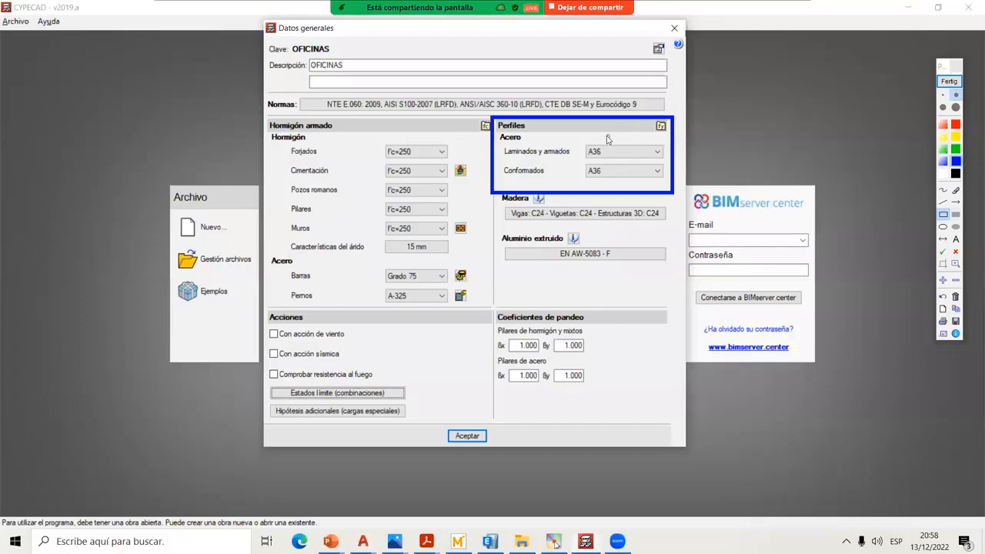
click(946, 82)
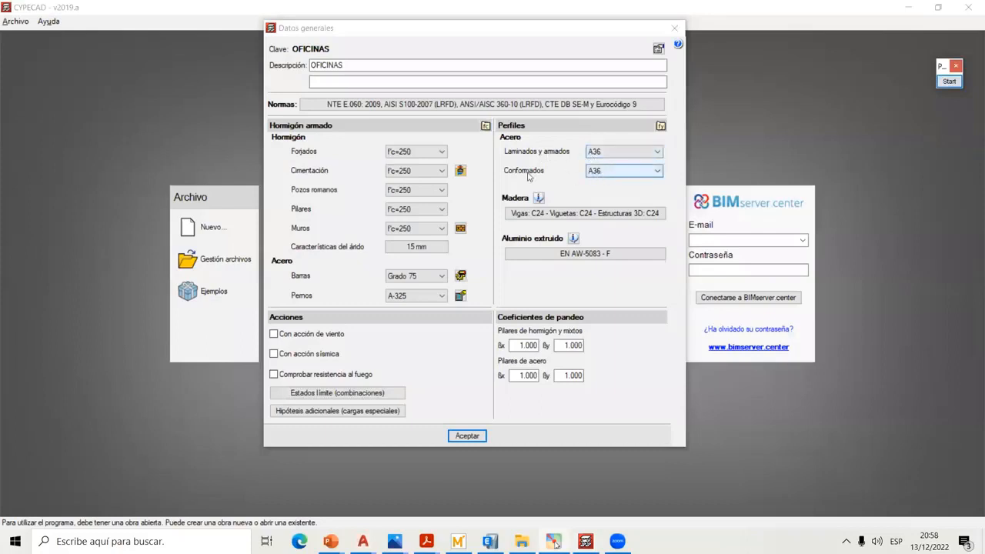
- Outline the cold-formed steel grade in blue, cover the rolled steel row with a filled blue rectangle, and end the annotation
click(949, 83)
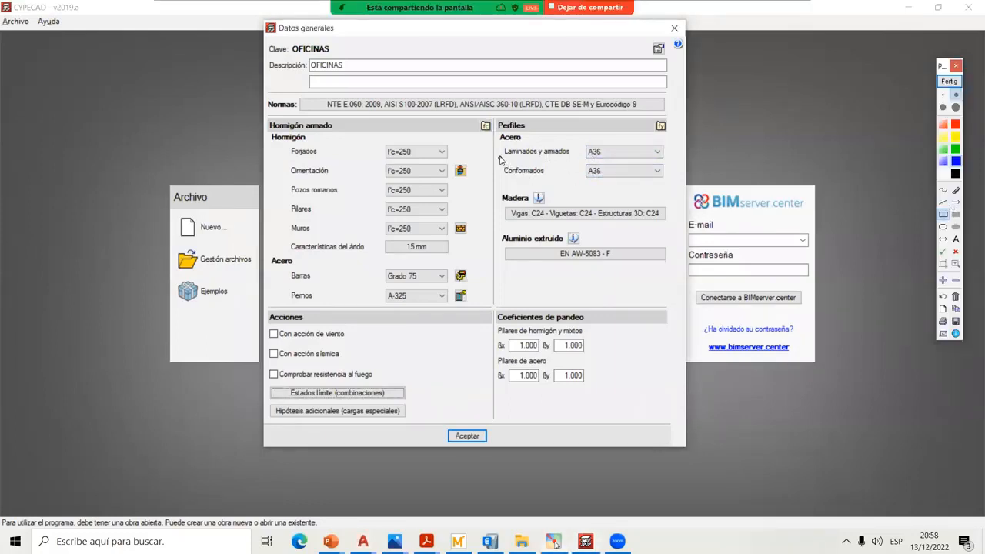
drag(499, 157, 668, 185)
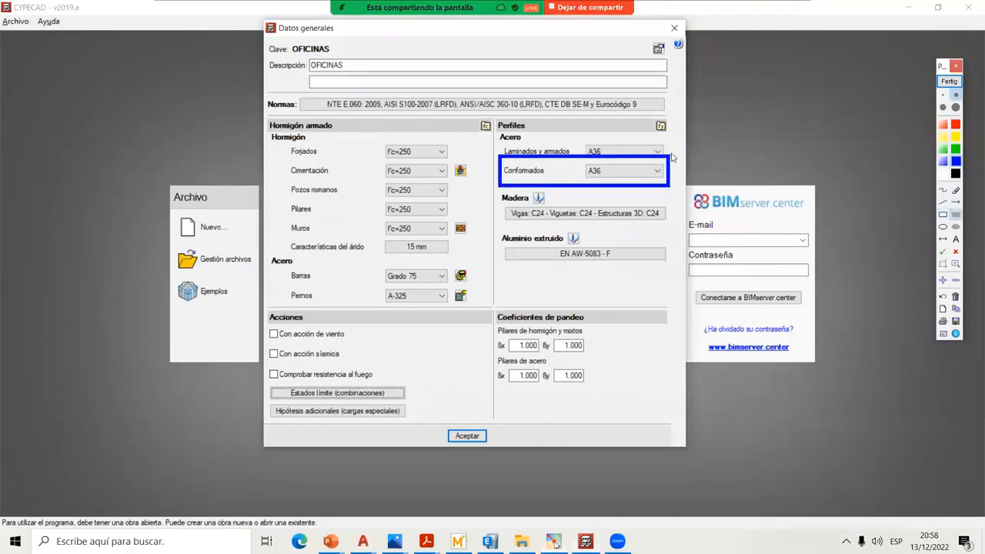
mouse_move(670, 152)
mouse_down()
mouse_move(500, 146)
mouse_move(567, 160)
mouse_move(672, 154)
mouse_up()
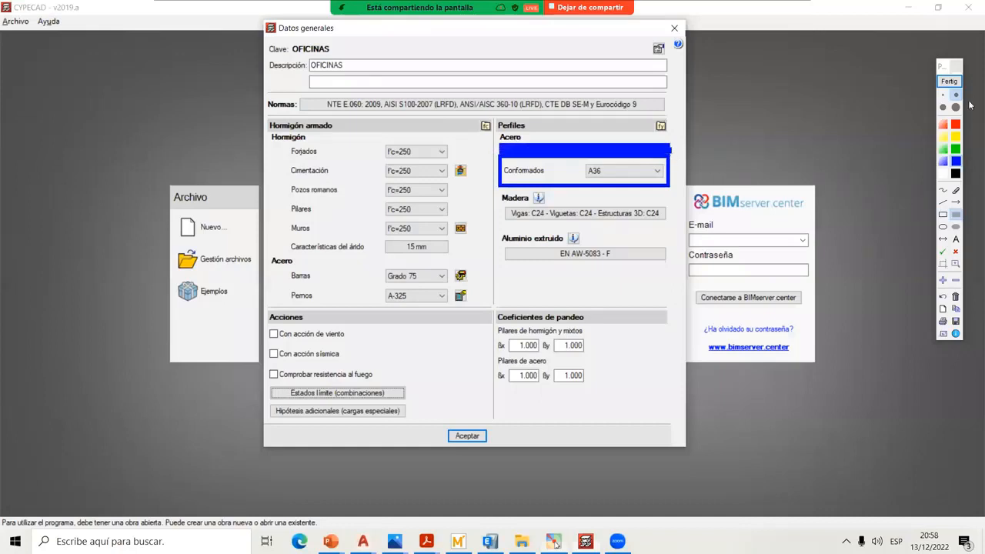
click(949, 81)
- Check the grades offered for cold-formed steel, keep A36, and open the user steel library for profiles
click(632, 171)
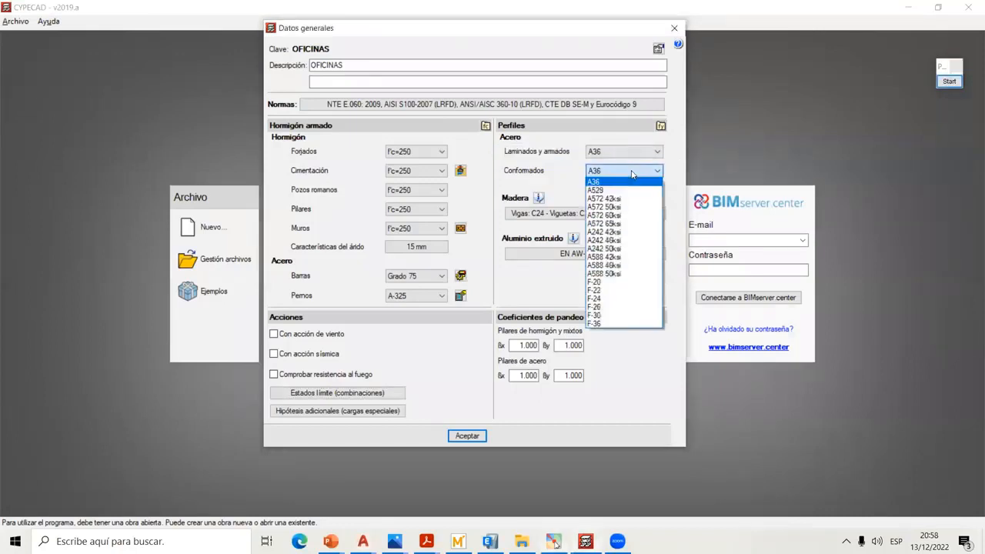
click(633, 172)
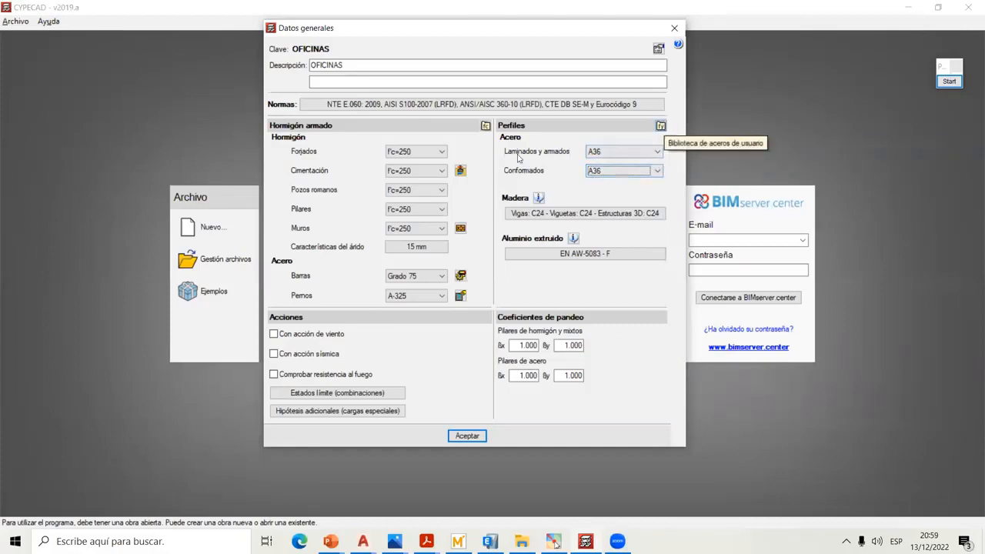
click(659, 126)
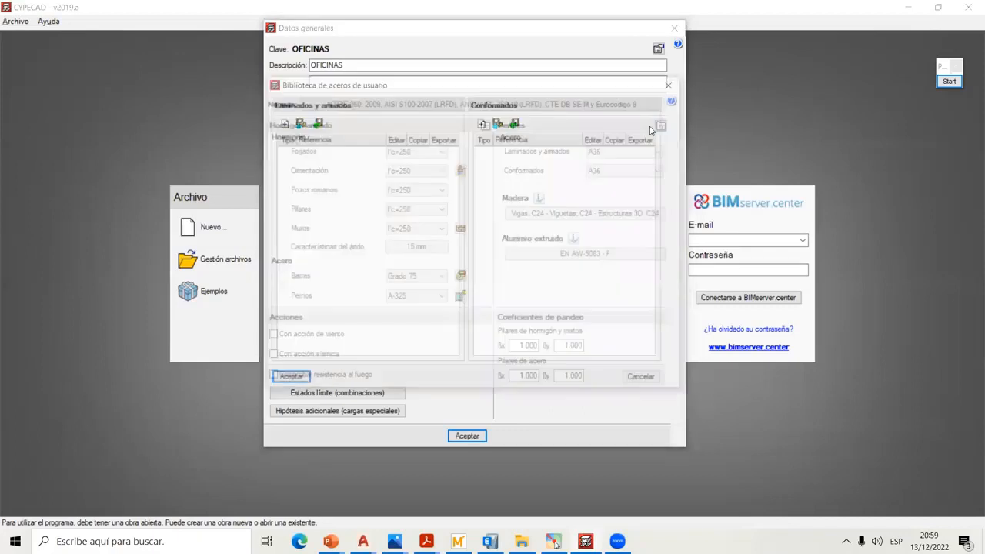
- Frame the rolled and cold-formed steel lists and their new-entry commands with blue rectangle outlines, and end the annotation
click(949, 81)
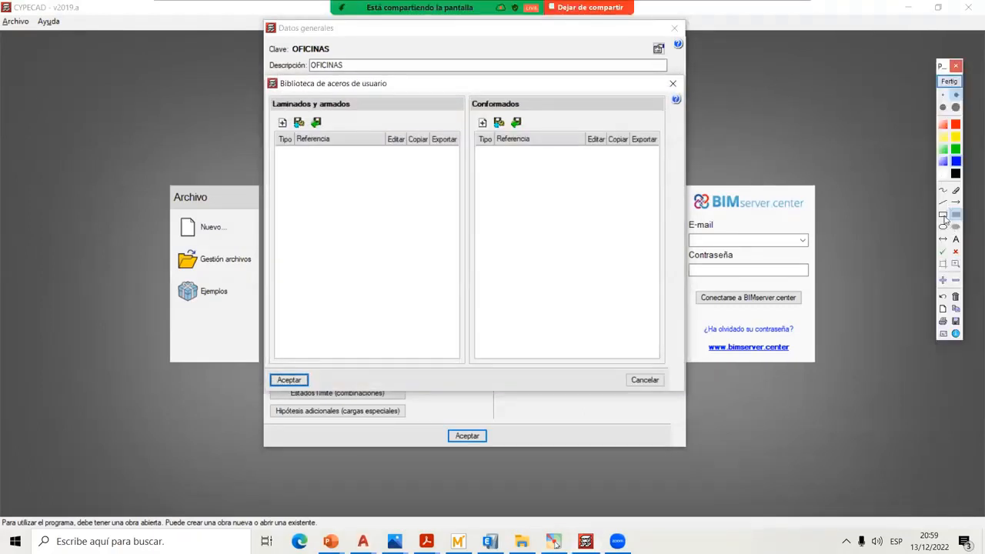
mouse_move(272, 97)
mouse_down()
mouse_move(454, 209)
mouse_move(464, 243)
mouse_up()
mouse_move(468, 95)
mouse_down()
mouse_move(573, 198)
mouse_move(663, 246)
mouse_up()
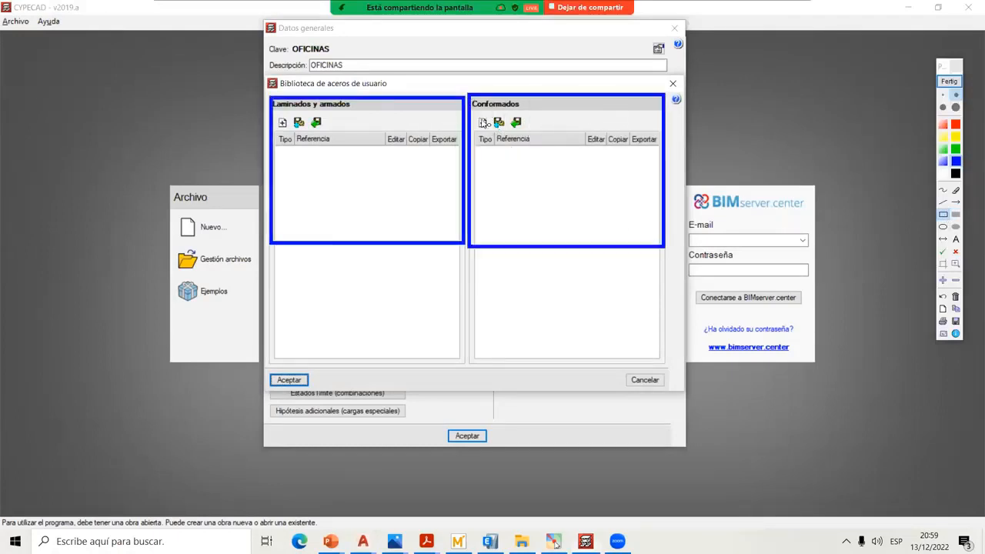
drag(474, 115, 489, 129)
drag(272, 115, 291, 131)
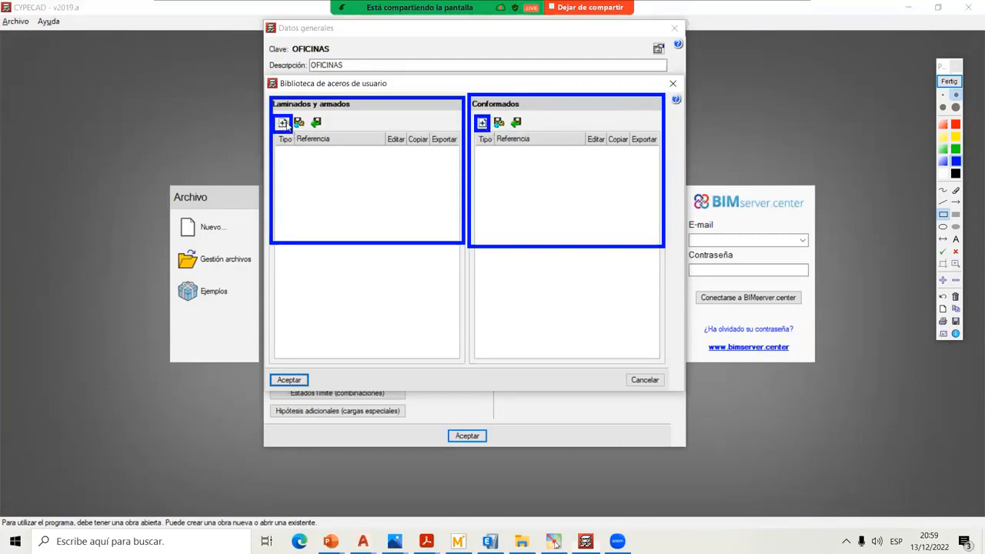
click(948, 80)
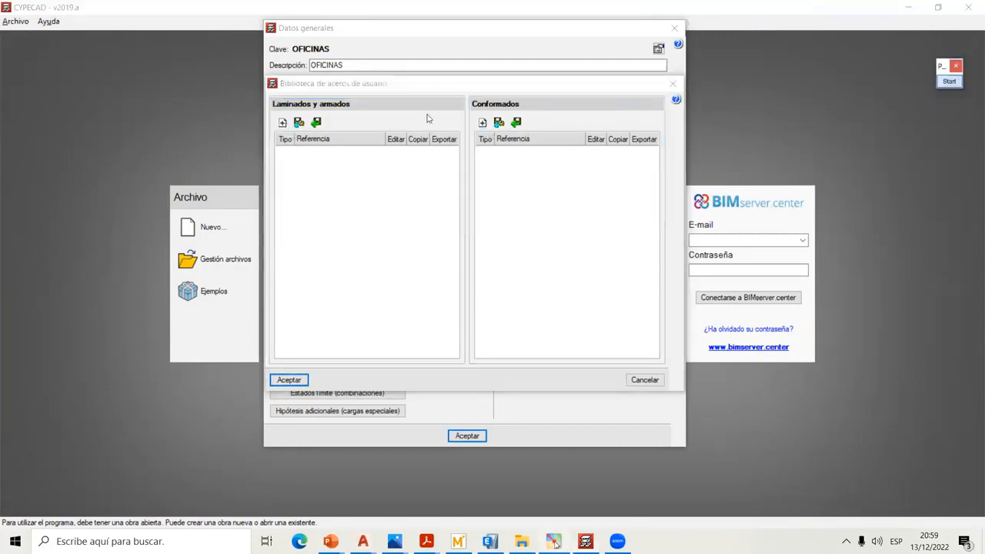
- View the form for defining a new rolled steel, and close it and the user steel library without adding an entry
click(283, 124)
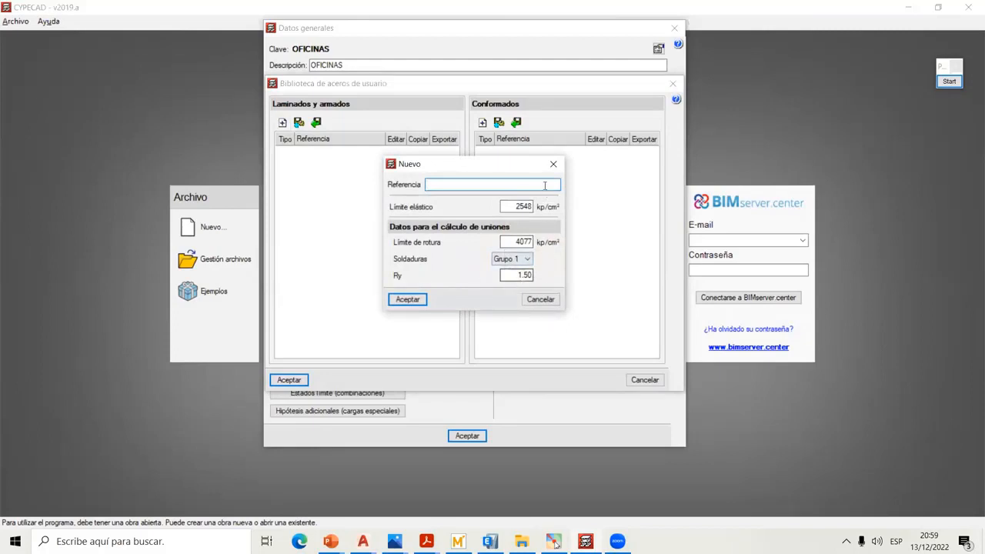
click(553, 164)
click(673, 83)
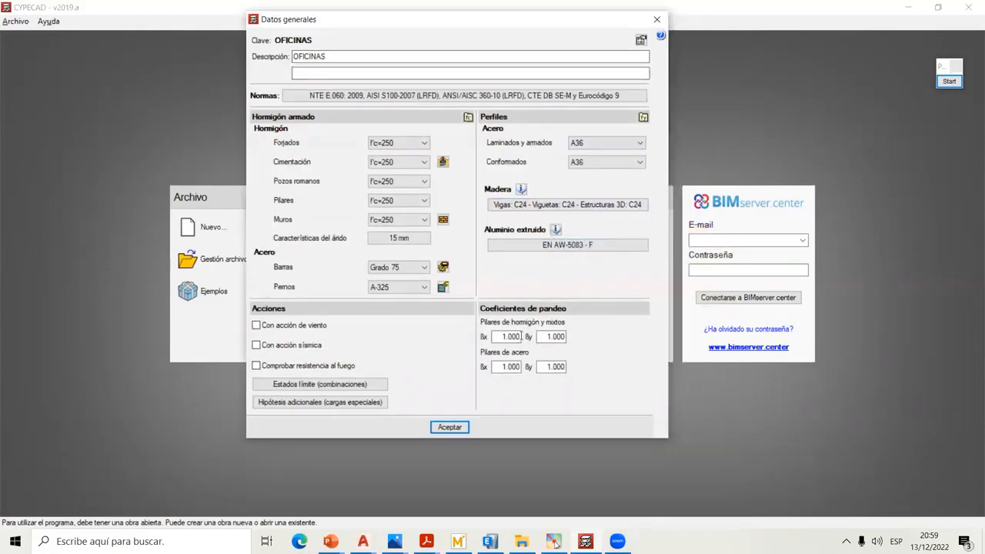
- Underline both concrete and composite column buckling coefficients in blue, sketch a freehand vertical column beside them, and end the annotation
click(939, 84)
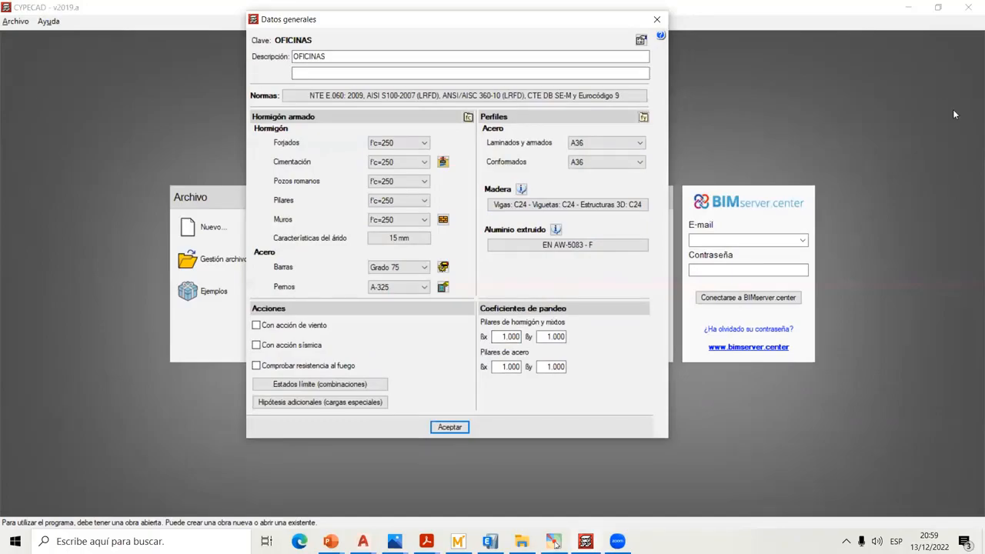
click(944, 190)
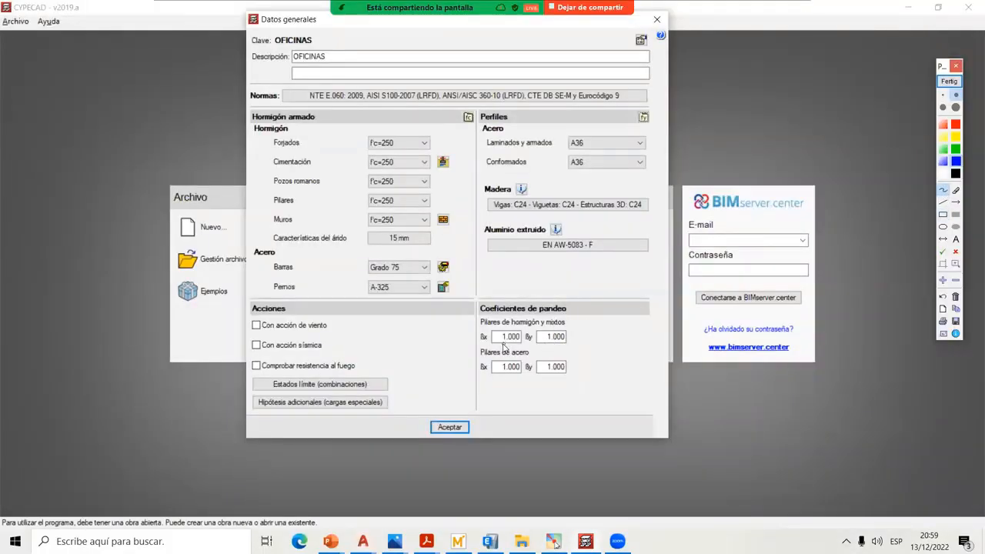
mouse_move(502, 345)
mouse_down()
mouse_move(605, 333)
mouse_move(604, 374)
mouse_up()
drag(608, 325, 604, 375)
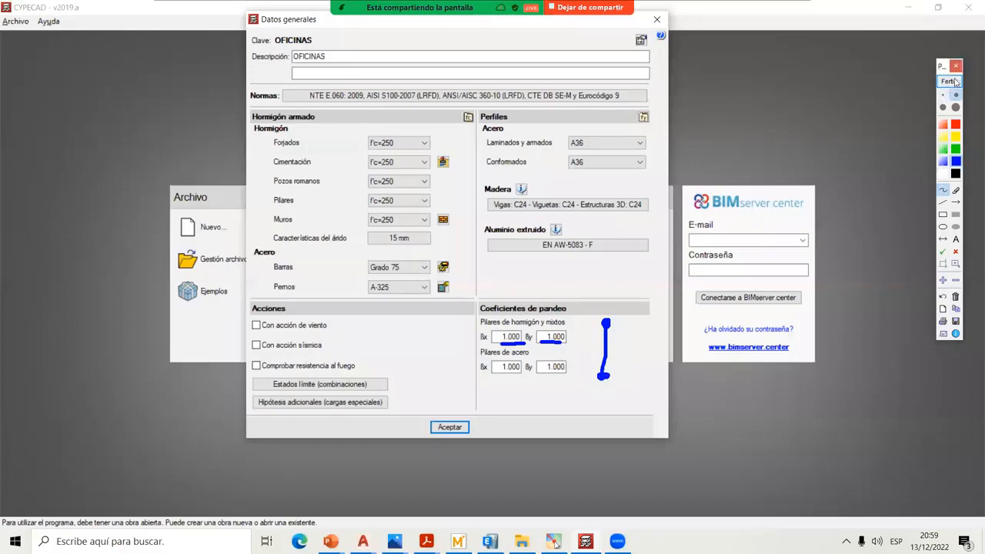
click(948, 81)
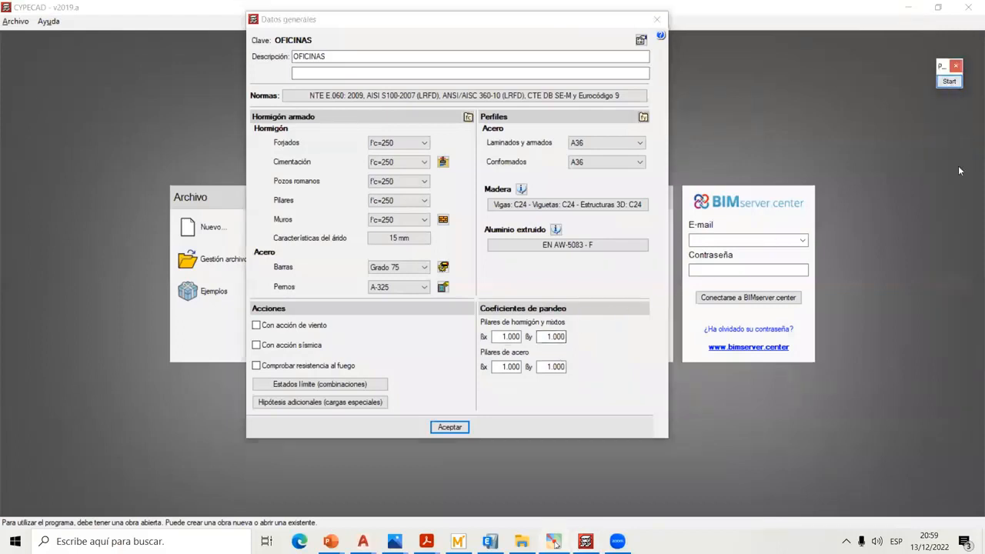
- Frame the ßx buckling coefficient of the concrete and composite columns with a blue rectangle outline, and end the annotation
click(949, 80)
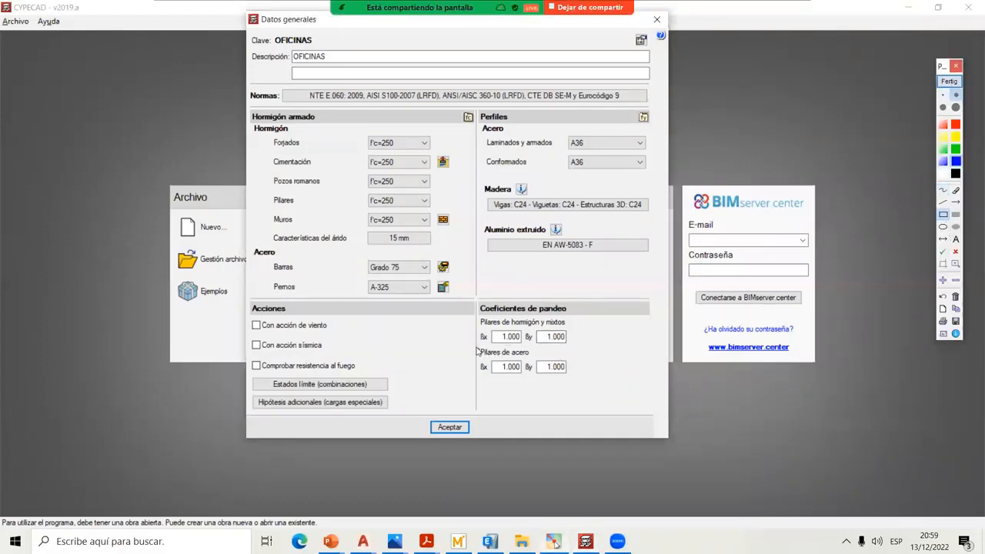
mouse_move(476, 345)
mouse_down()
mouse_move(573, 377)
mouse_move(476, 314)
mouse_move(530, 331)
mouse_up()
click(948, 80)
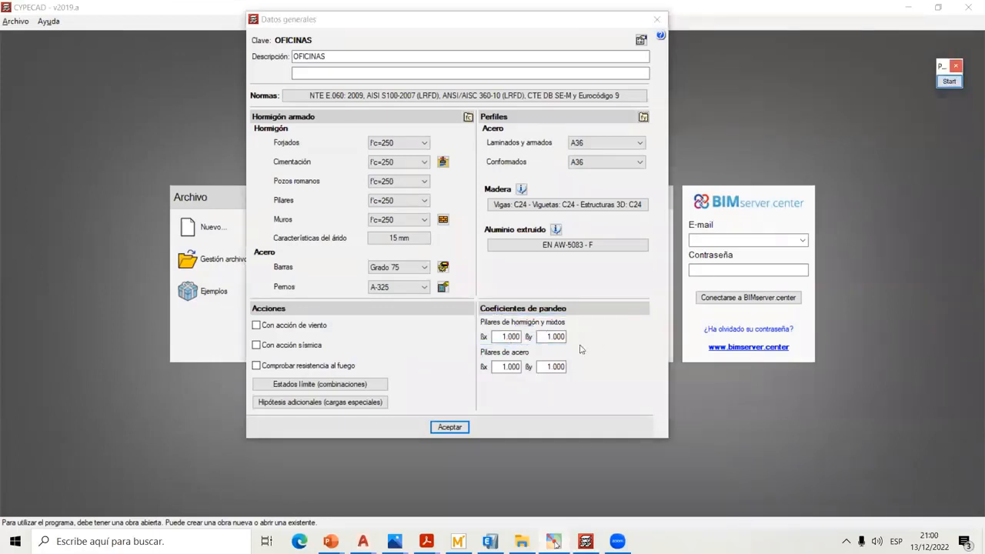
- Set the ßx and ßy buckling coefficients of the concrete and composite columns to 0.5
double_click(510, 337)
text(0.5)
key(Tab)
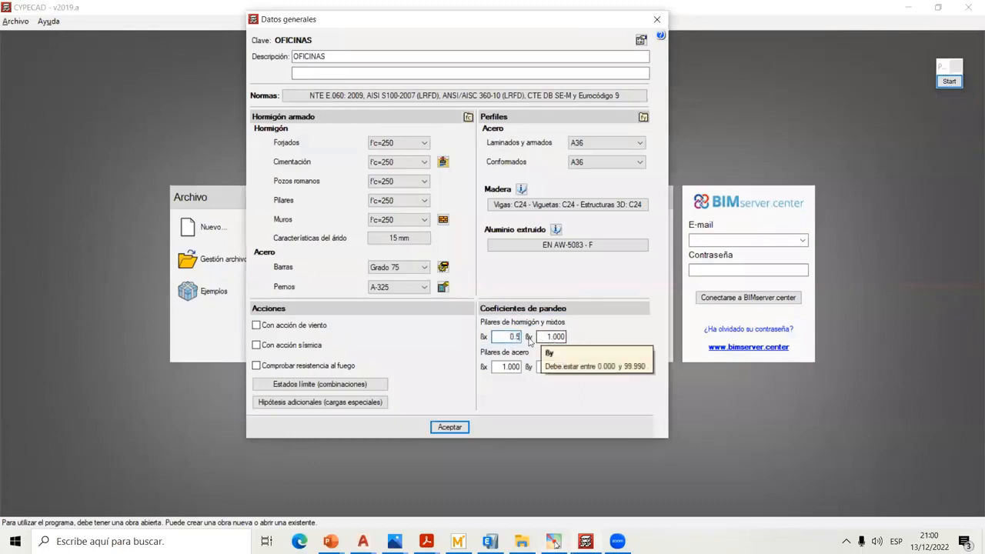
double_click(545, 337)
text(0)
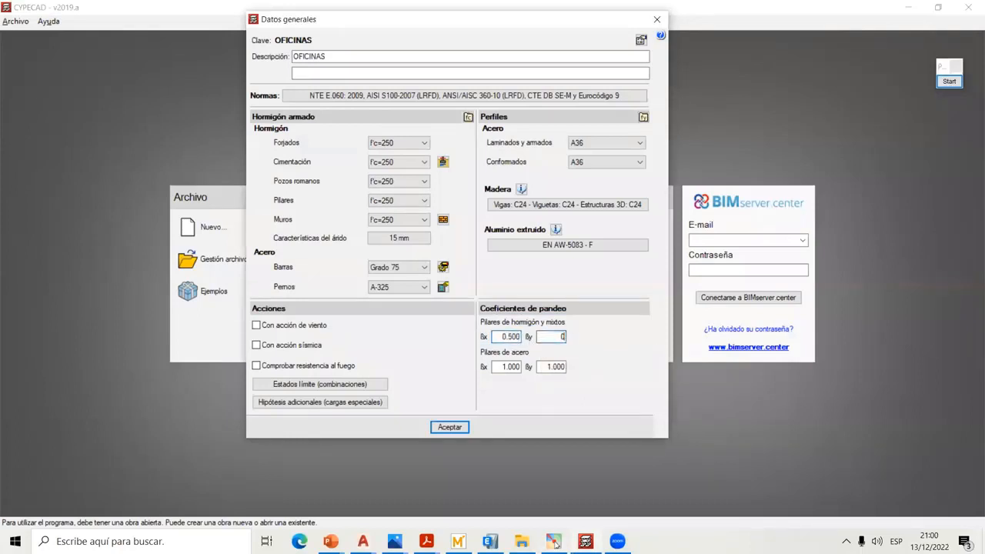
text(.5)
- Annotate the empty area beside the general data with four stacked blue rectangle outlines as a storey diagram
click(956, 85)
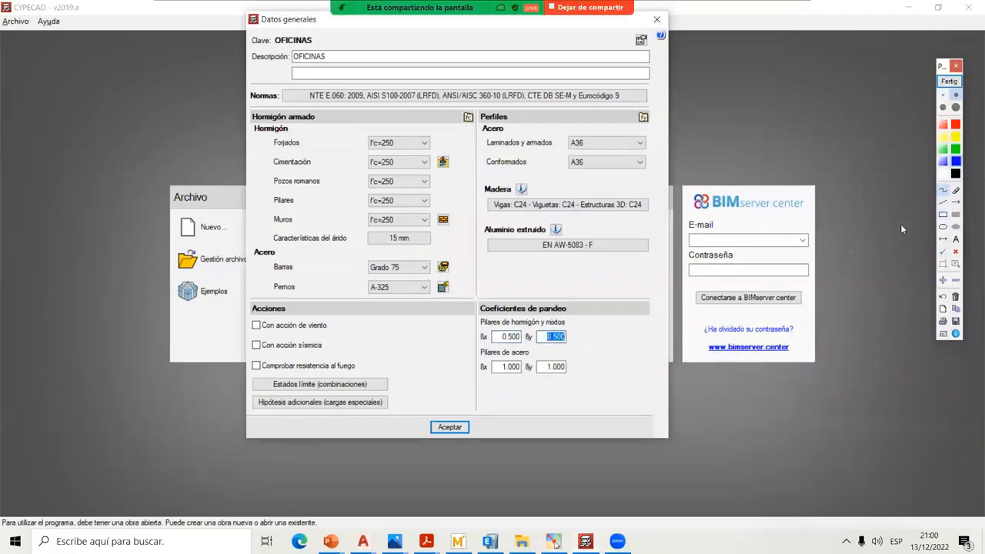
click(943, 215)
mouse_move(824, 68)
mouse_down()
mouse_move(906, 131)
mouse_move(913, 127)
mouse_up()
drag(827, 127, 914, 189)
mouse_move(827, 190)
mouse_down()
mouse_move(883, 217)
mouse_move(916, 253)
mouse_up()
mouse_move(831, 251)
mouse_down()
mouse_move(903, 280)
mouse_move(920, 311)
mouse_up()
- Draw a freehand arrow from the concrete column ßy coefficient to the uppermost box, handwrite K values in the upper boxes, and end the annotation
click(943, 190)
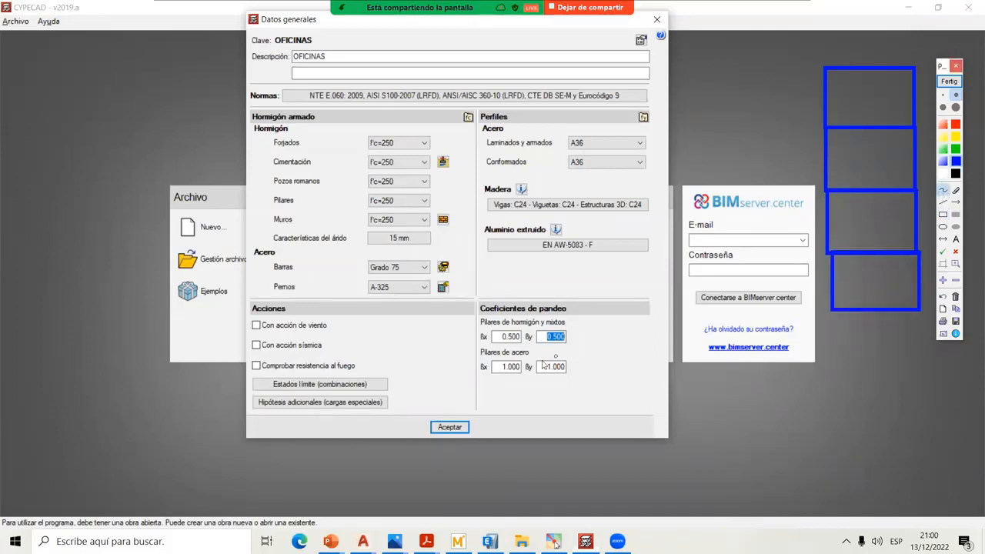
mouse_move(568, 339)
mouse_down()
mouse_move(607, 309)
mouse_move(742, 150)
mouse_up()
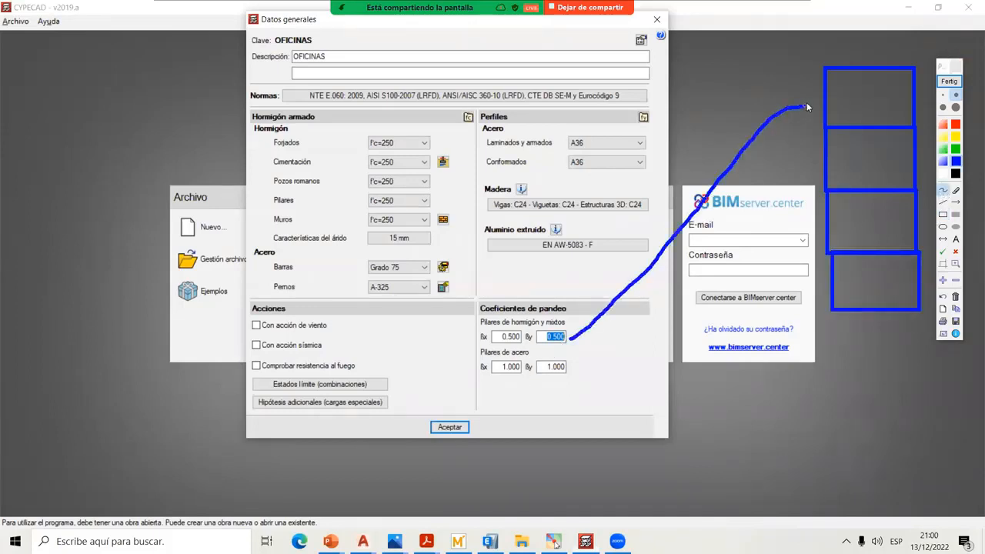
mouse_move(800, 98)
mouse_down()
mouse_move(813, 106)
mouse_move(806, 116)
mouse_move(851, 95)
mouse_move(871, 105)
mouse_move(888, 90)
mouse_move(885, 104)
mouse_move(897, 105)
mouse_up()
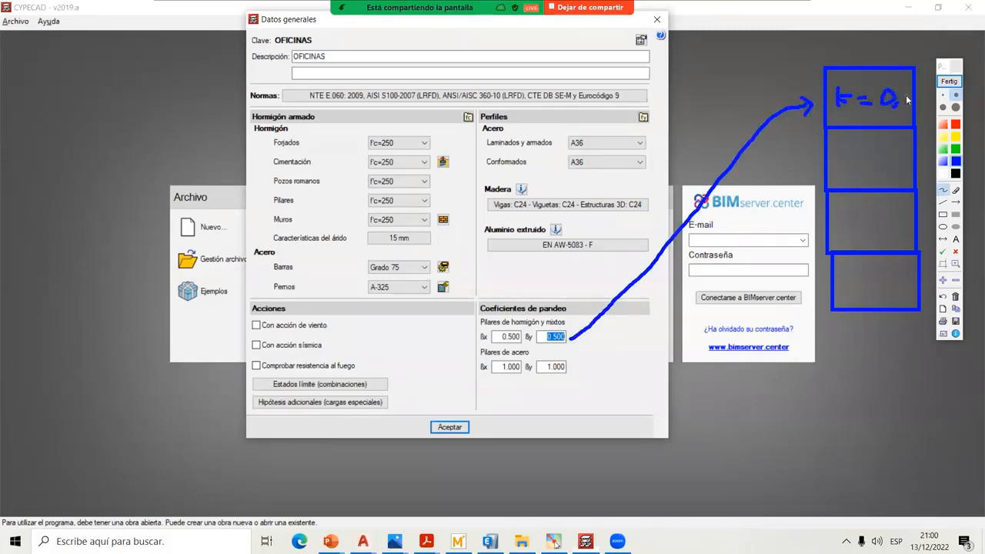
drag(843, 155, 868, 163)
drag(878, 151, 883, 178)
click(958, 83)
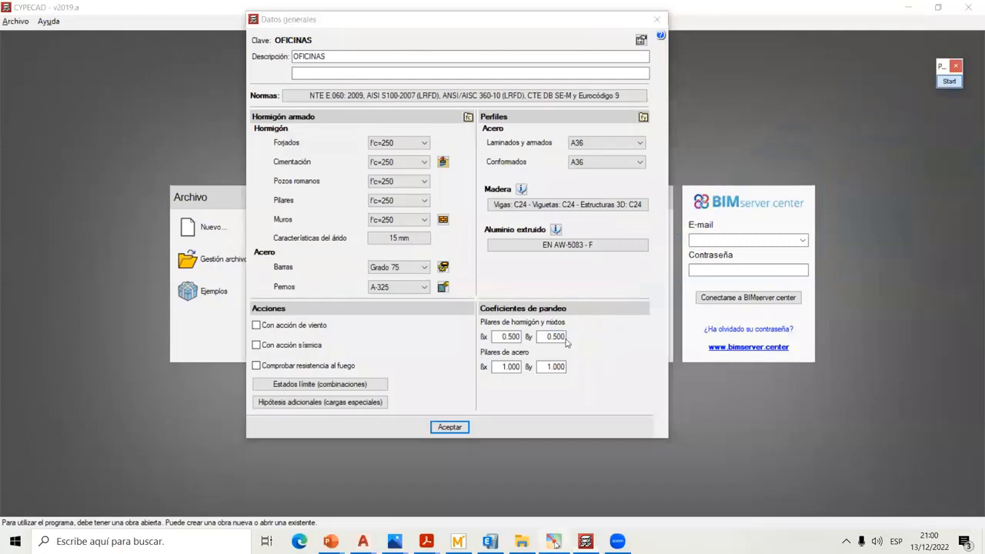
- Set the ßx and ßy buckling coefficients of the concrete and composite columns to 1
double_click(509, 337)
text(1)
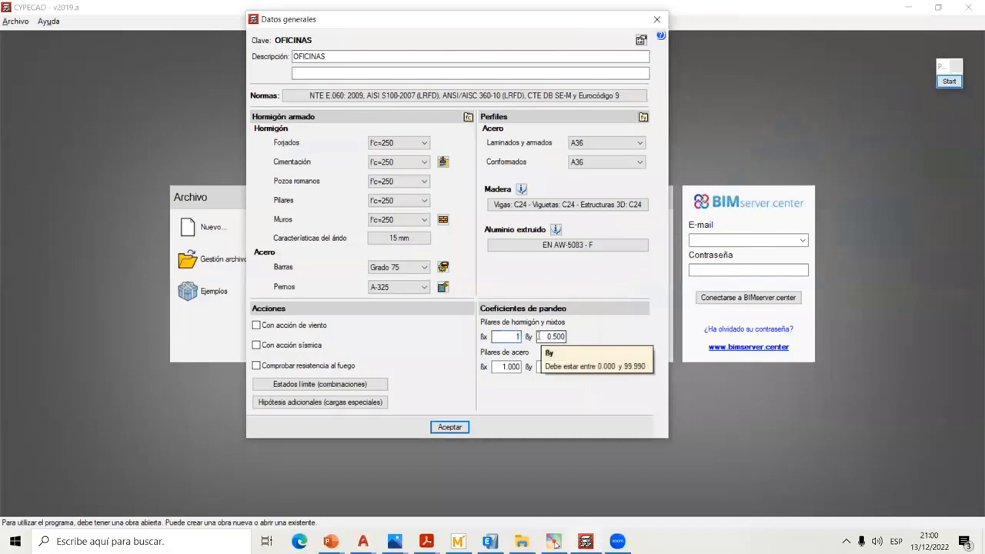
double_click(547, 336)
text(1)
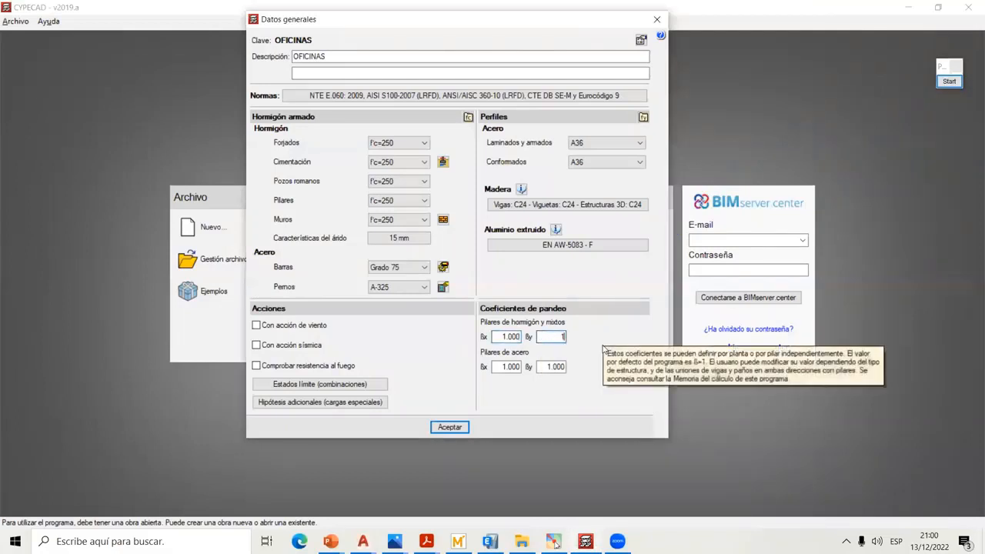
click(520, 336)
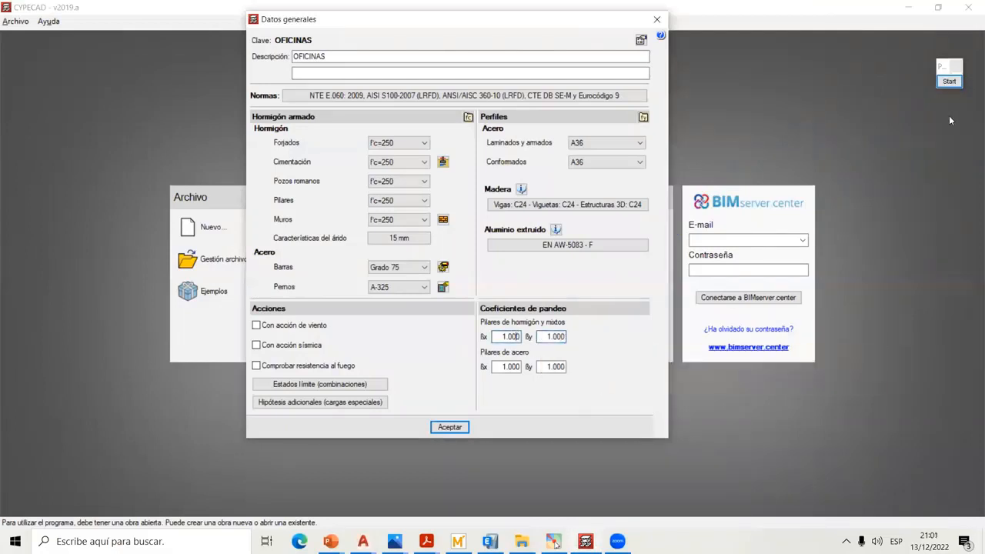
- Handwrite 0,7 in blue, draw an arrow from it to the concrete column ßy coefficient, and end the annotation
click(949, 82)
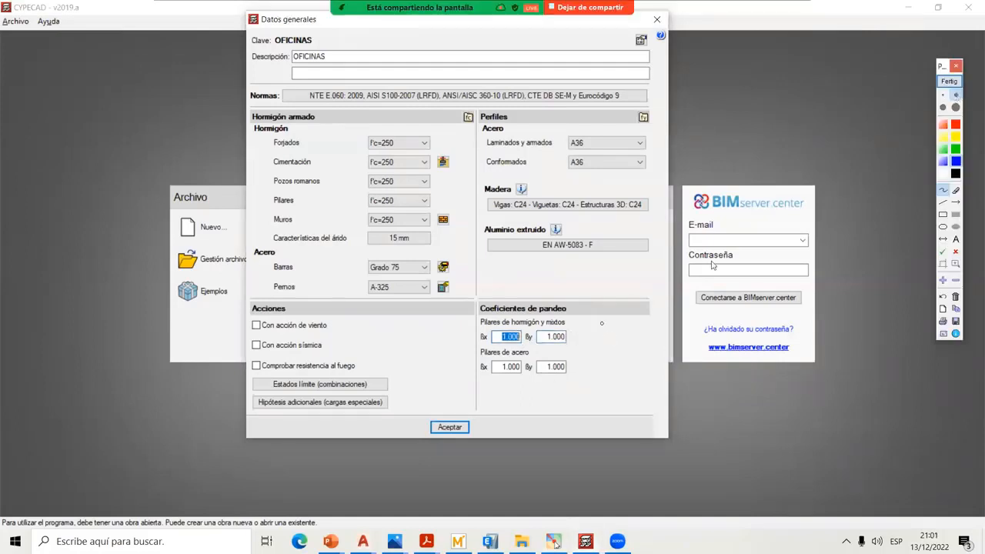
drag(751, 76, 743, 86)
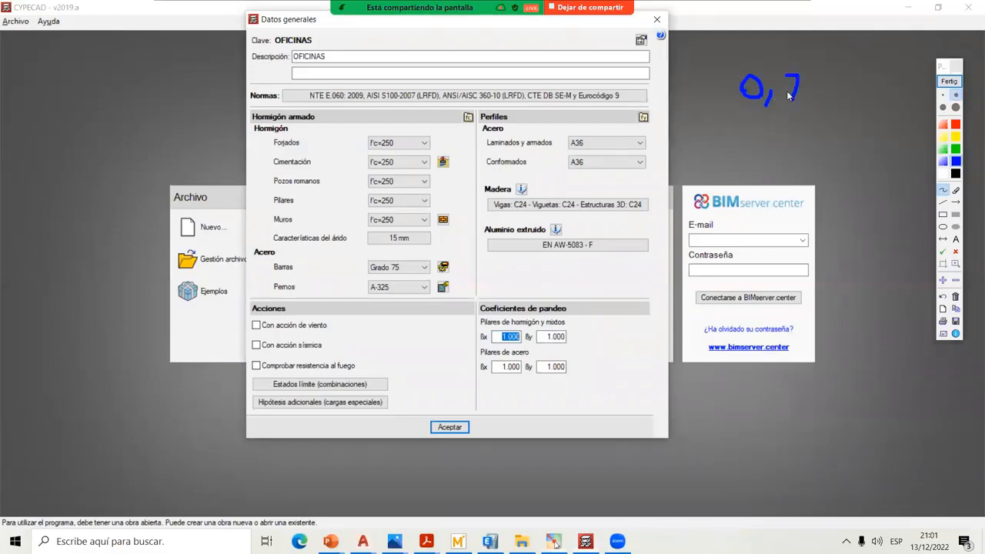
mouse_move(755, 106)
mouse_down()
mouse_move(563, 329)
mouse_move(575, 331)
mouse_move(561, 333)
mouse_move(563, 324)
mouse_move(568, 333)
mouse_up()
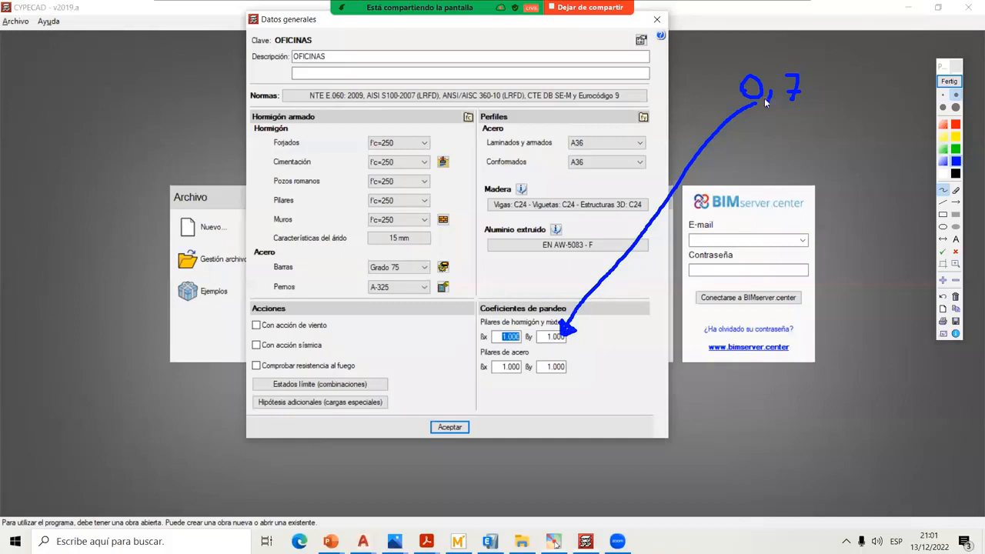
click(948, 82)
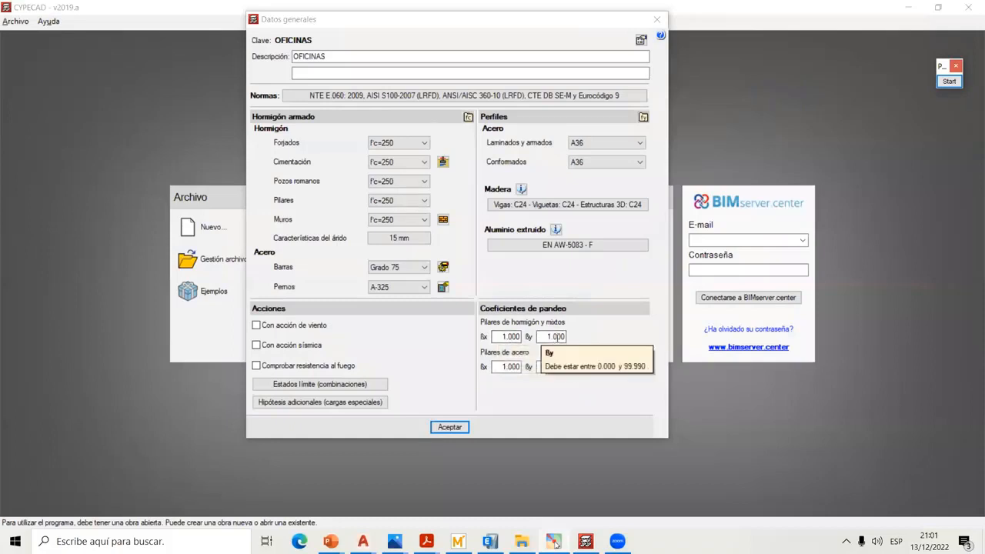
click(452, 428)
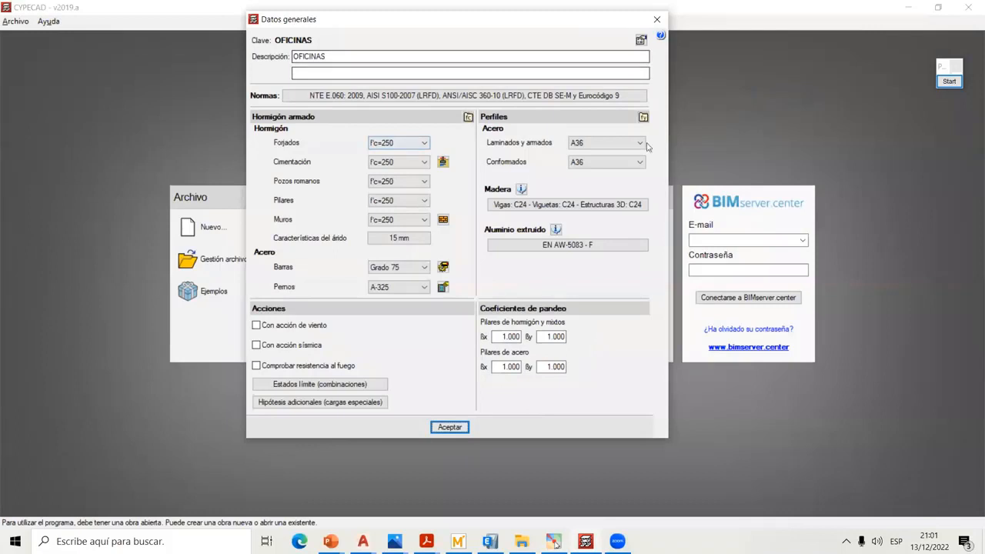
drag(460, 21, 477, 60)
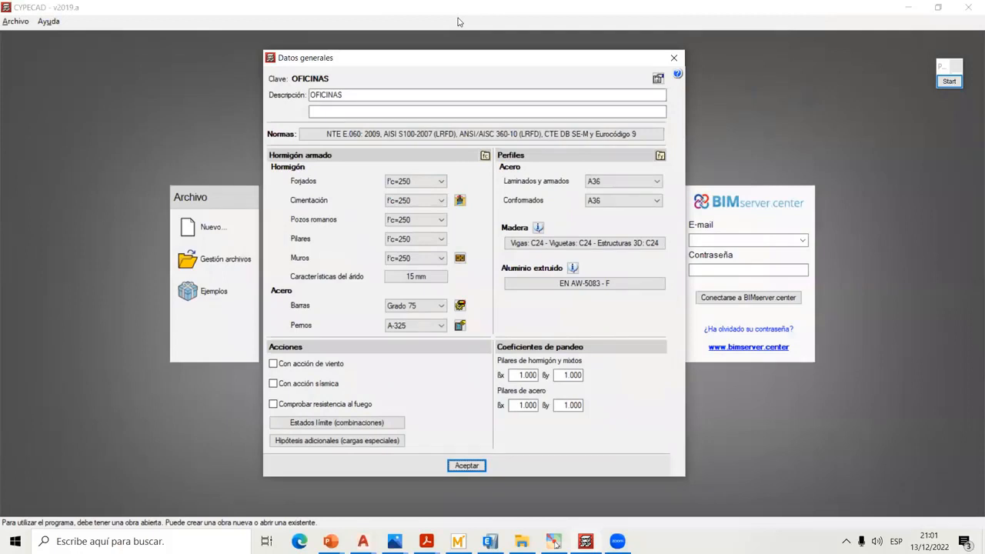
click(460, 22)
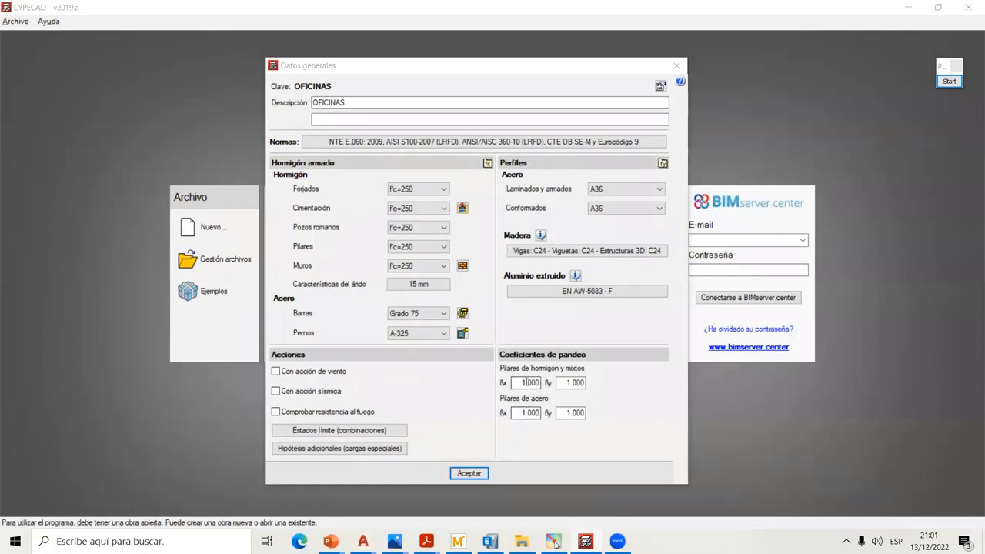
mouse_move(555, 542)
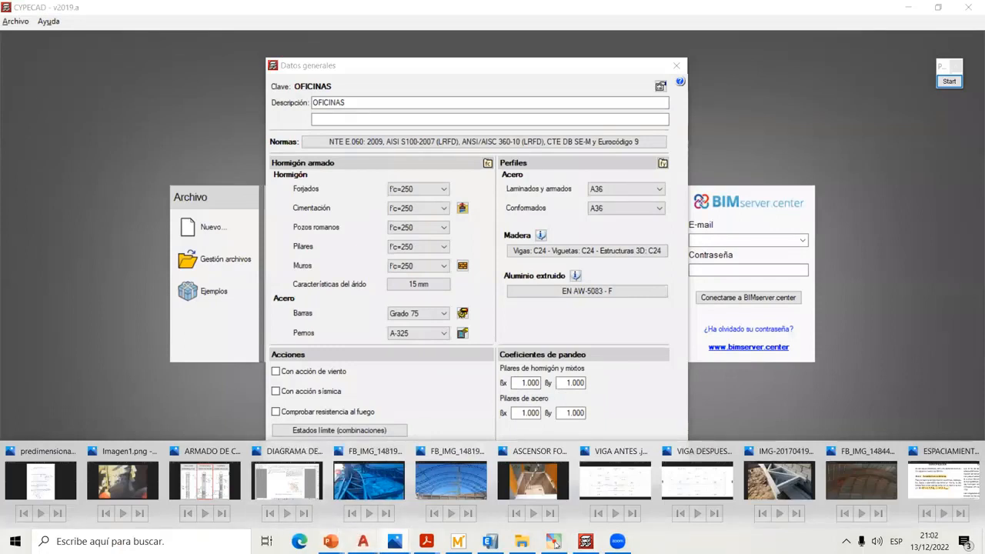
mouse_move(331, 541)
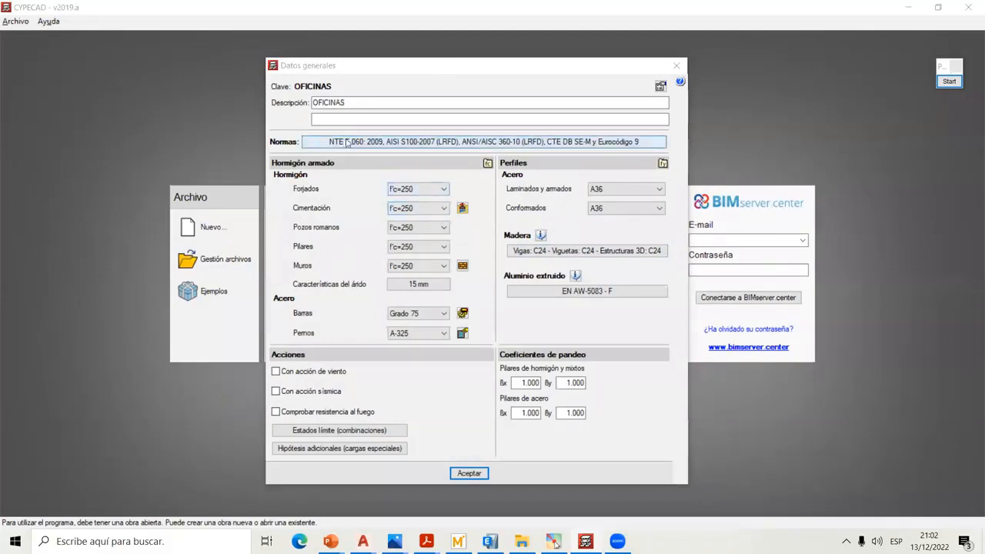
- Assign the H25MPA concrete to the floor slabs, foundation, caissons, columns and walls
click(431, 73)
click(420, 189)
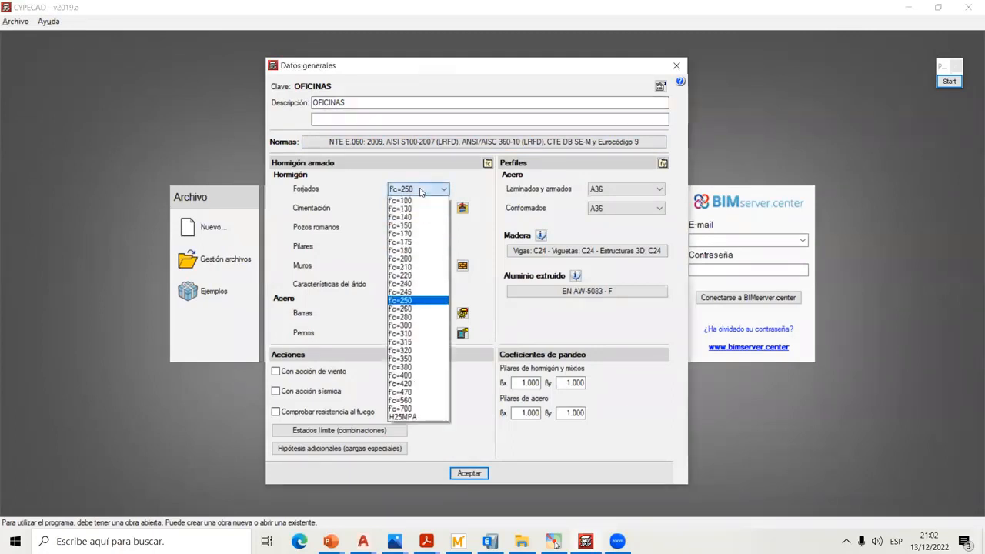
click(402, 416)
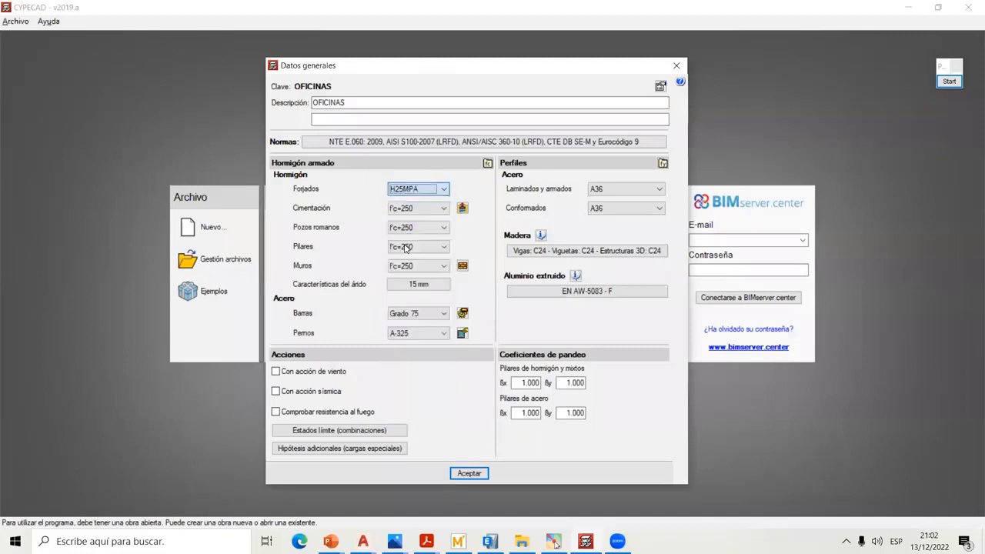
click(419, 207)
click(403, 423)
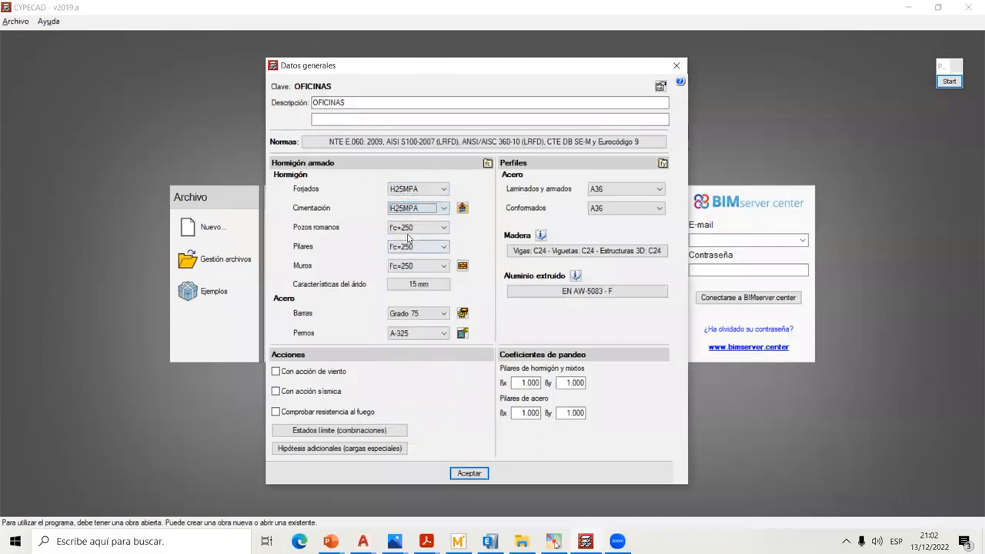
click(419, 227)
click(414, 455)
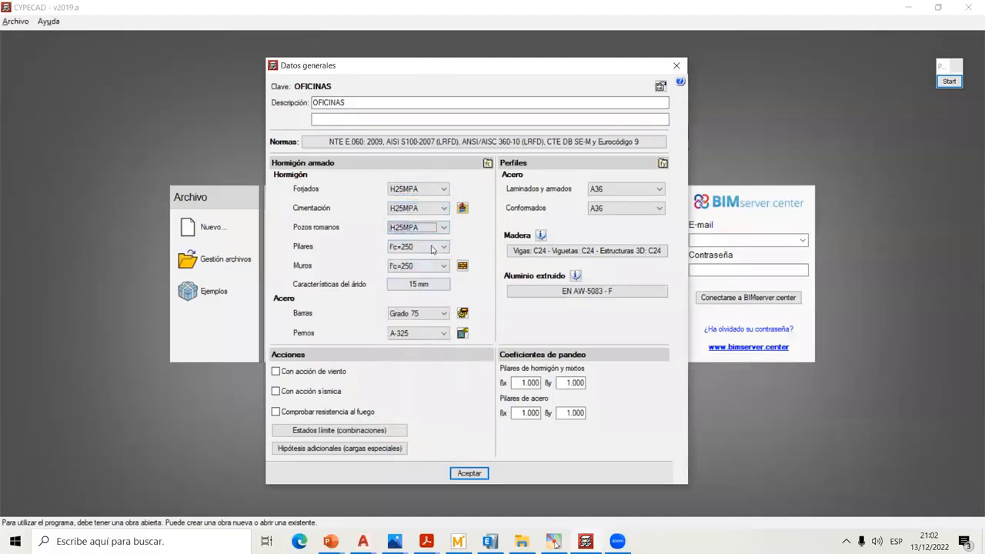
click(431, 247)
click(404, 474)
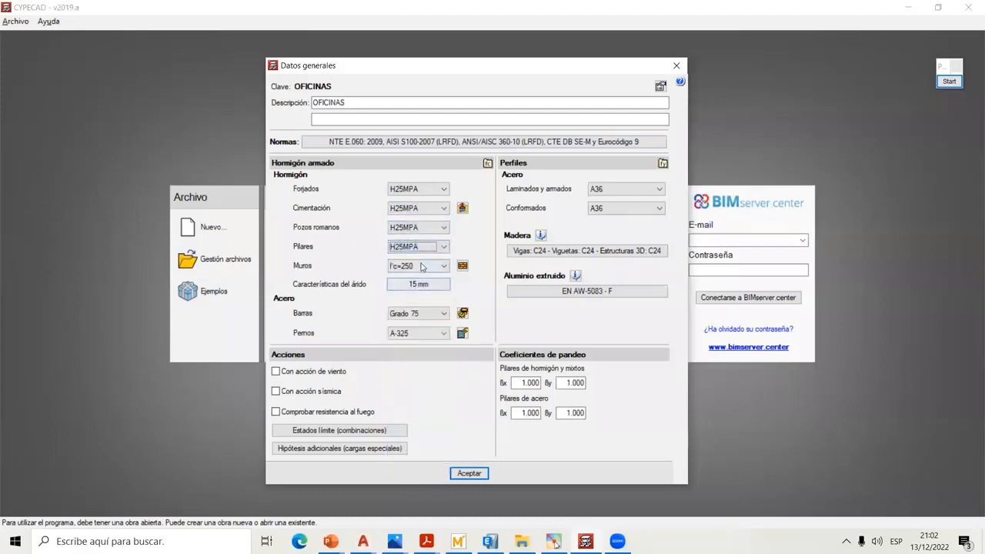
click(422, 266)
click(413, 494)
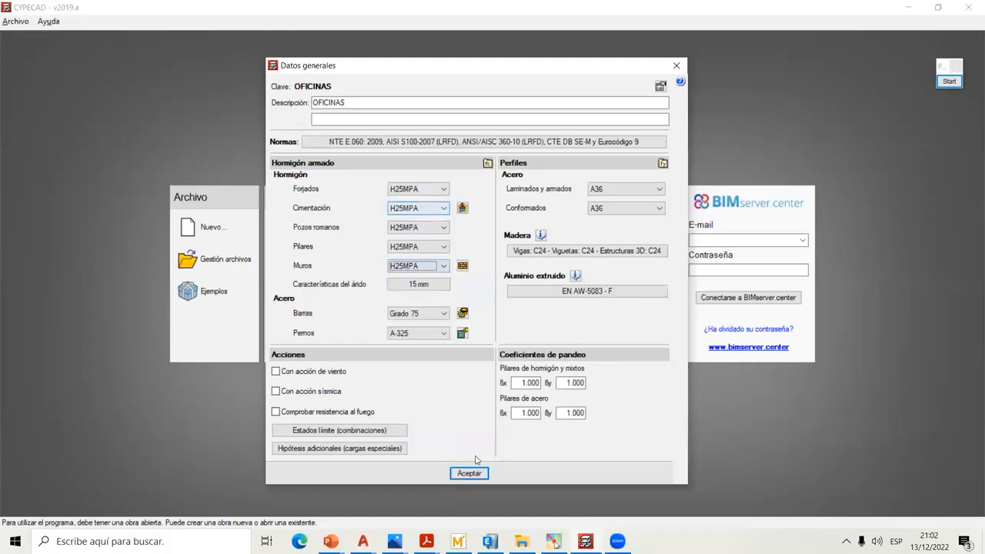
click(523, 141)
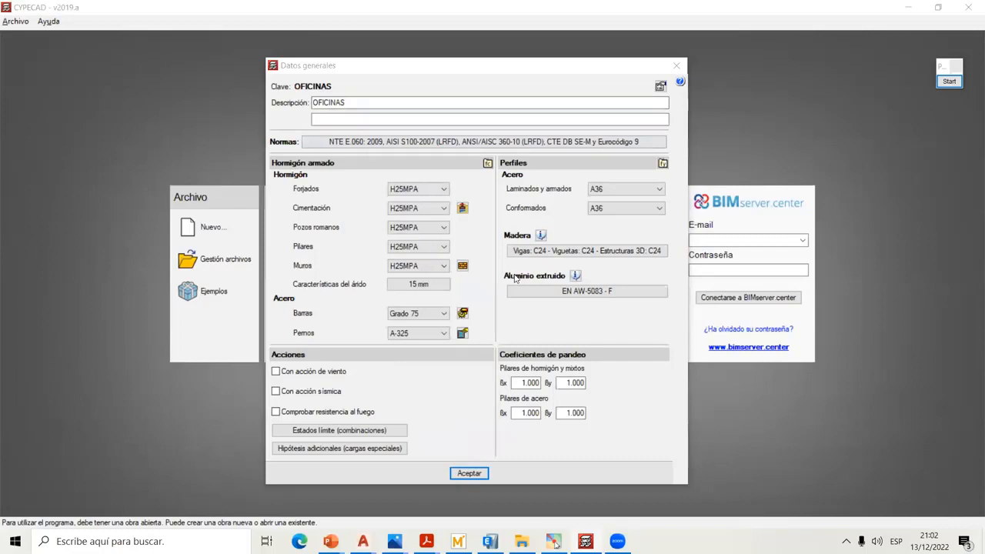
- Sketch a tall filled blue rectangle beside the general data, add freehand lines for a widened base beneath it, and end the annotation
click(949, 81)
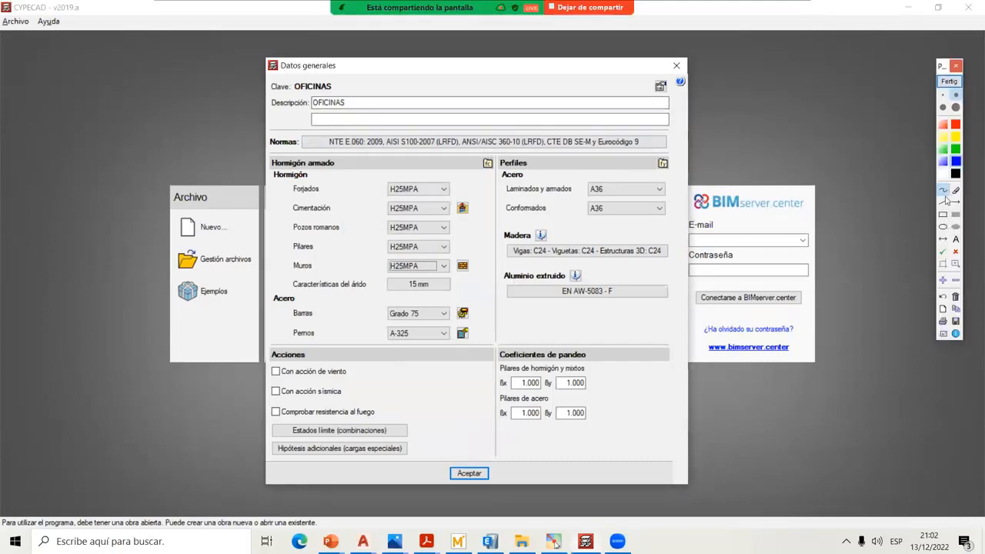
click(955, 214)
mouse_move(841, 74)
mouse_down()
mouse_move(862, 168)
mouse_move(887, 212)
mouse_move(823, 236)
mouse_move(800, 271)
mouse_move(799, 301)
mouse_up()
click(943, 189)
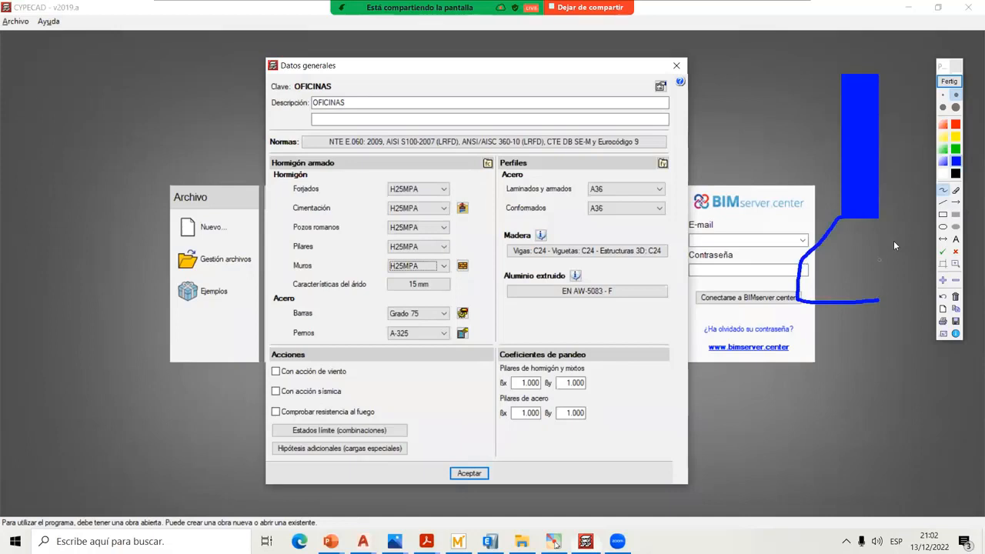
mouse_move(879, 218)
mouse_down()
mouse_move(870, 302)
mouse_move(860, 304)
mouse_up()
click(948, 80)
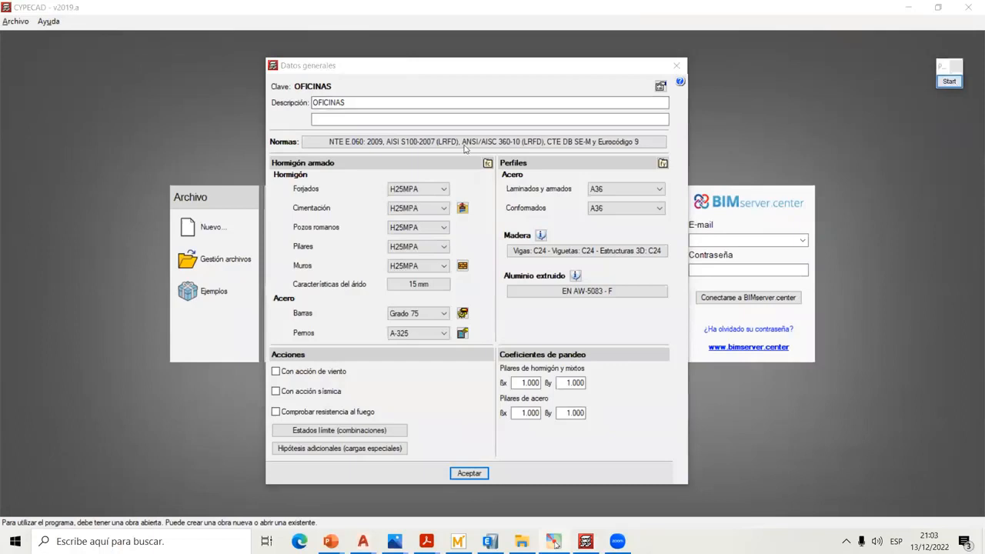
- Try Grado 60 as the steel of the reinforcement bars, and set it back to Grado 75
click(422, 315)
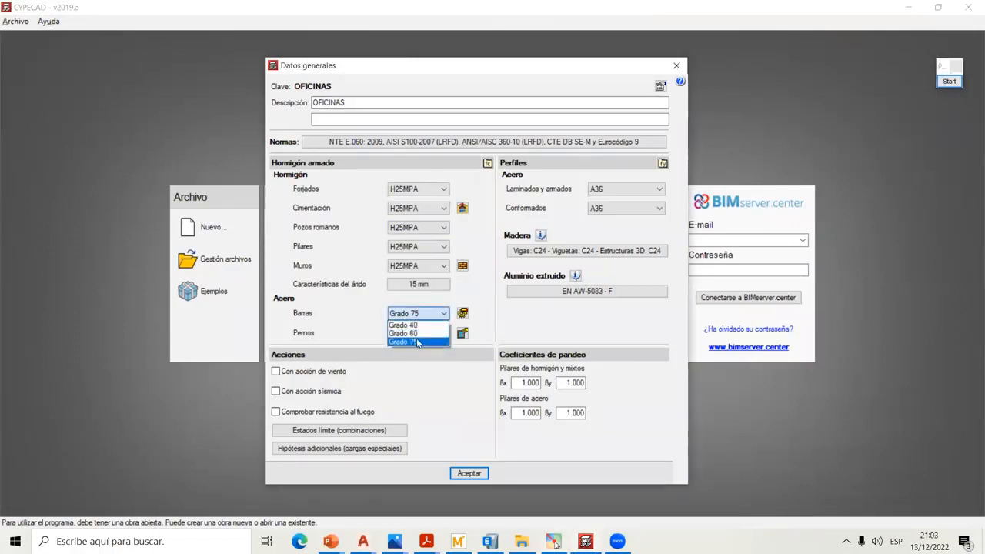
click(416, 333)
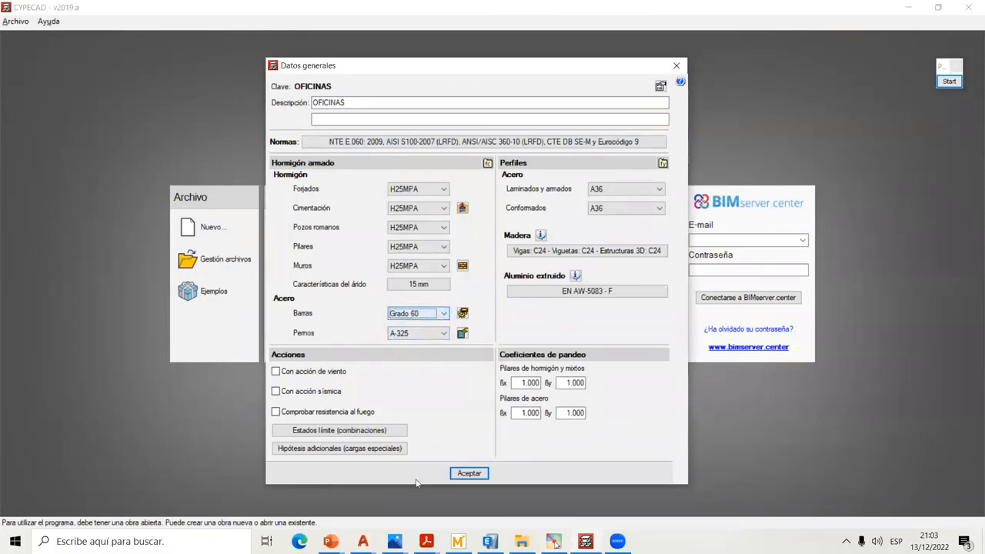
mouse_move(426, 538)
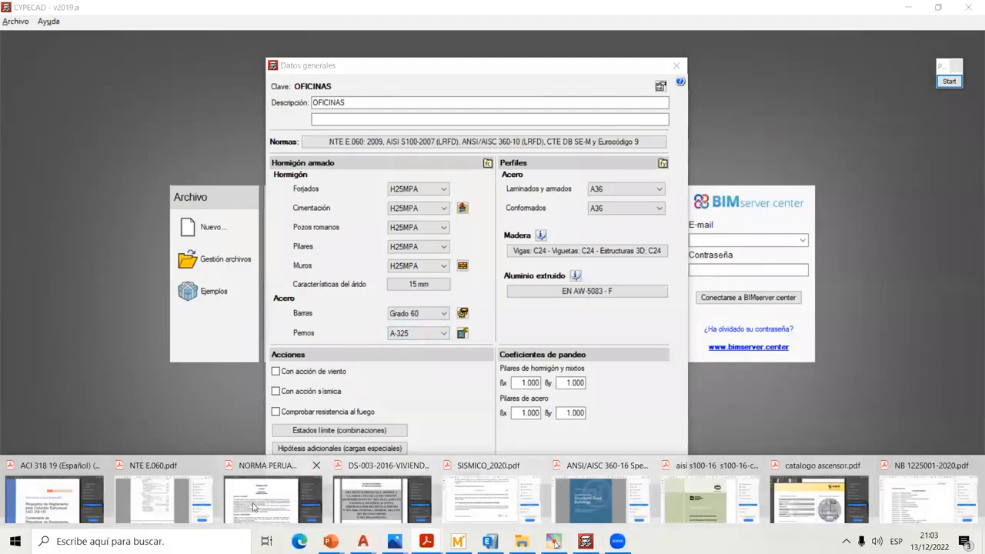
click(431, 313)
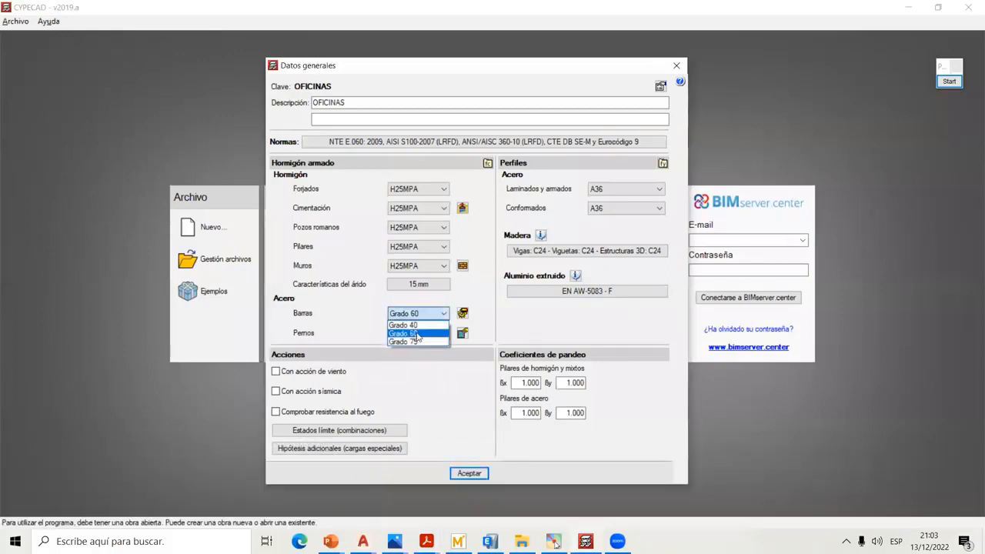
click(415, 341)
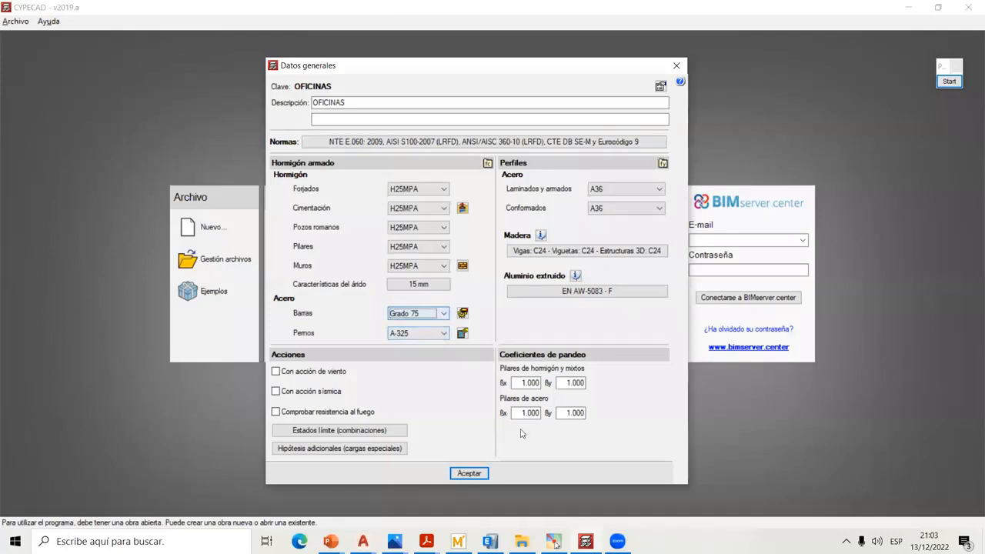
- Accept the general data of the OFICINAS project and dismiss the information notice about horizontal actions
click(471, 475)
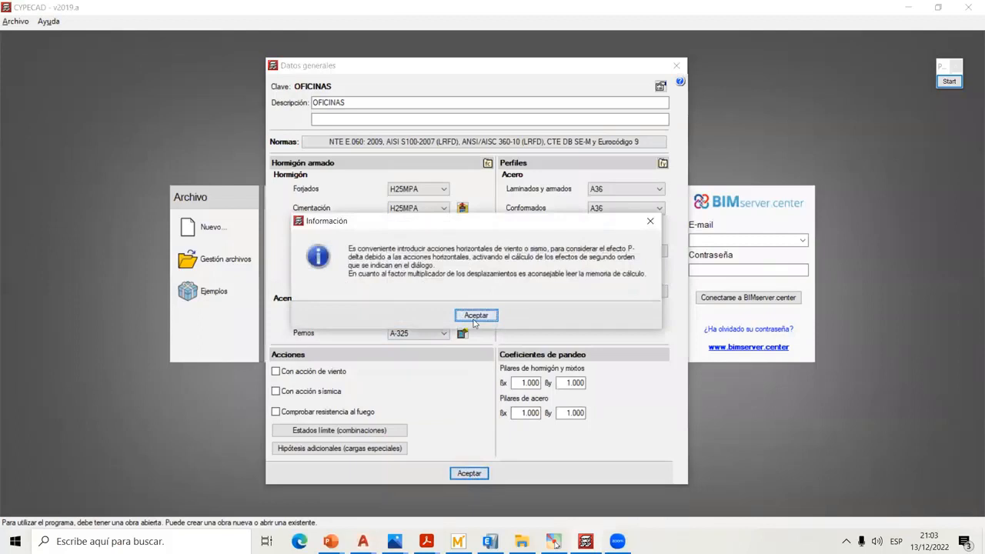
click(474, 316)
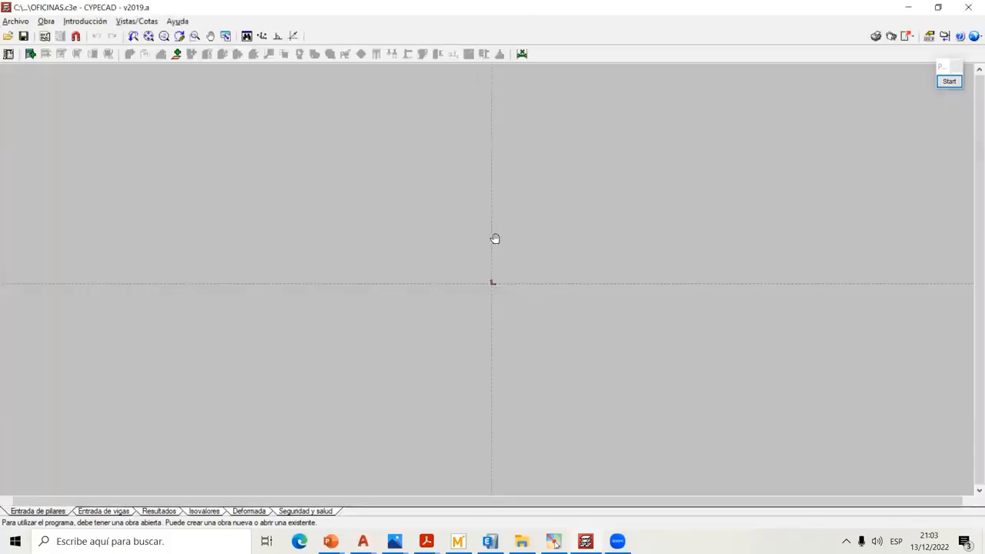
middle_drag(495, 238, 365, 227)
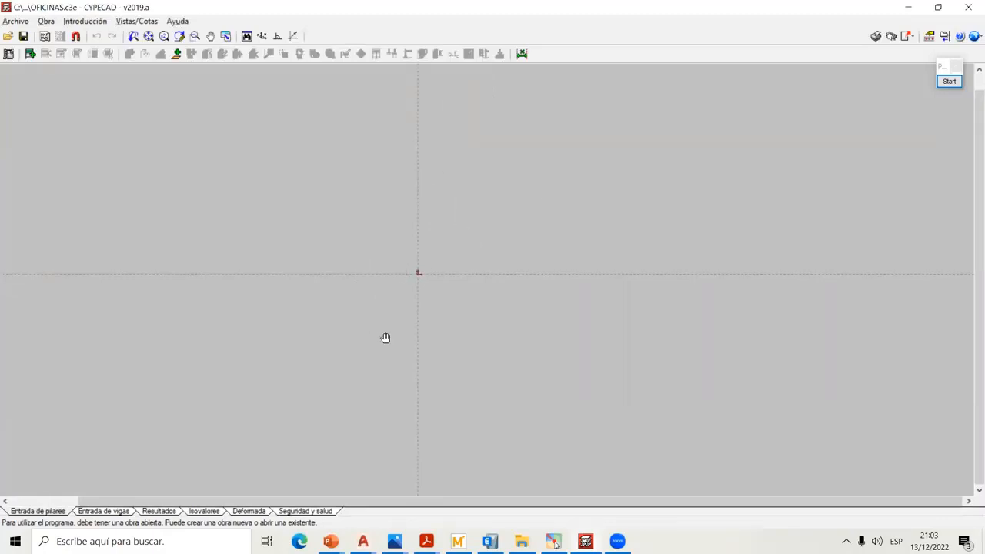
- Change the background colour of the drawing area to black
click(973, 36)
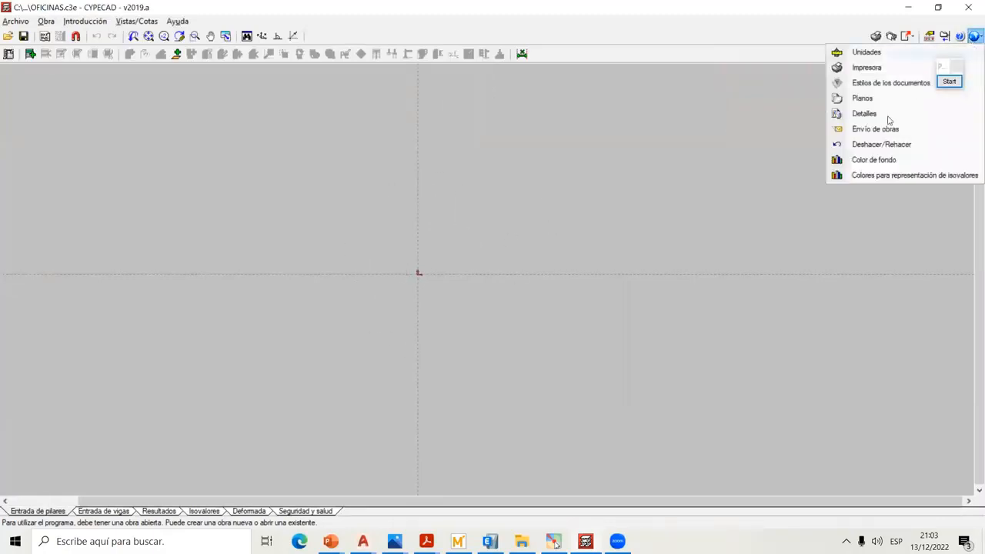
click(873, 160)
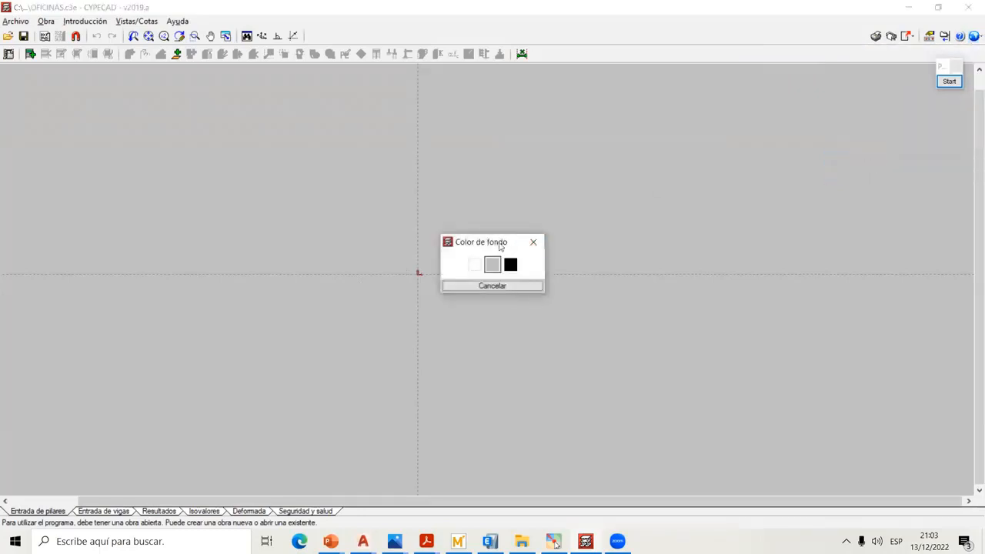
click(685, 150)
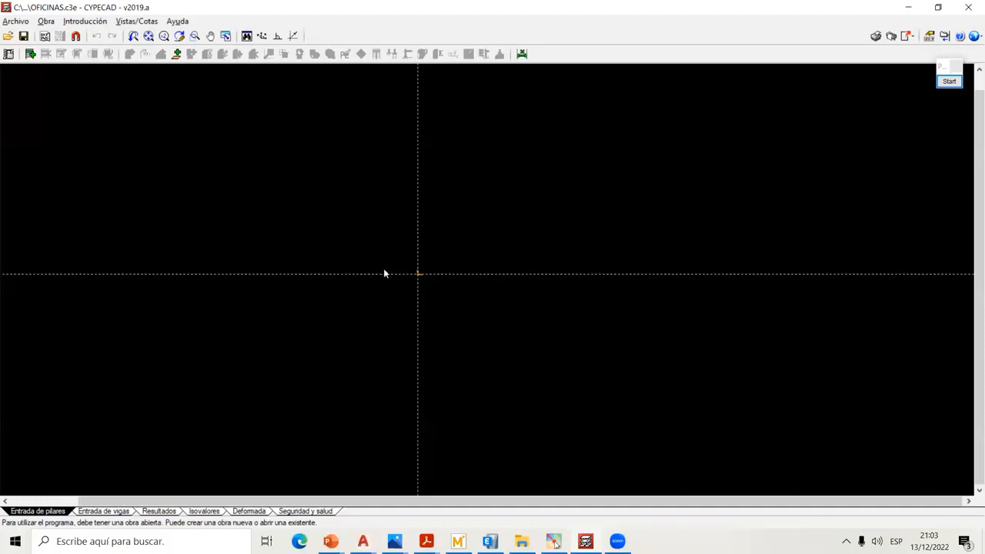
middle_drag(388, 272, 405, 282)
middle_drag(467, 252, 435, 279)
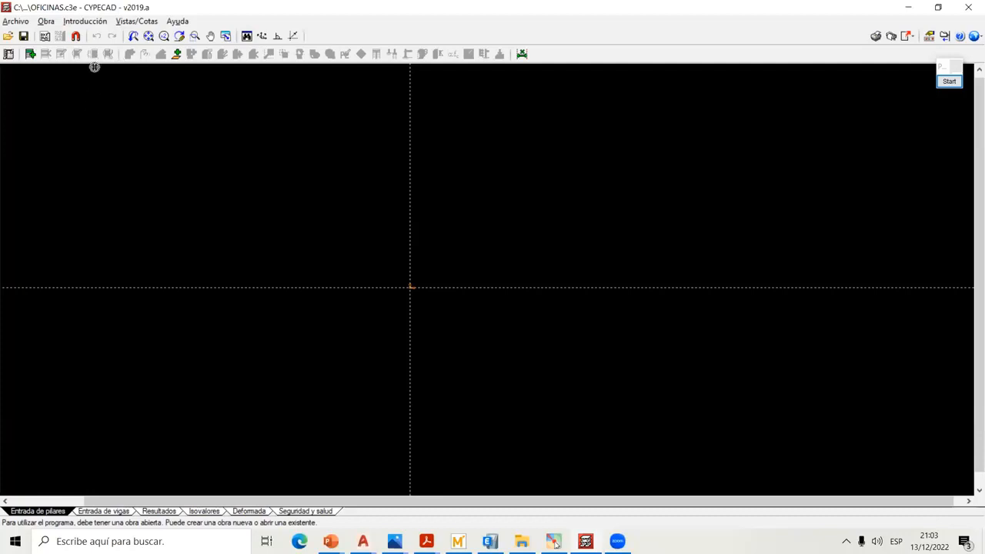
- Start inserting new floors with the Plantas/Grupos tools and move the question about how to introduce them away from the drawing origin
click(99, 23)
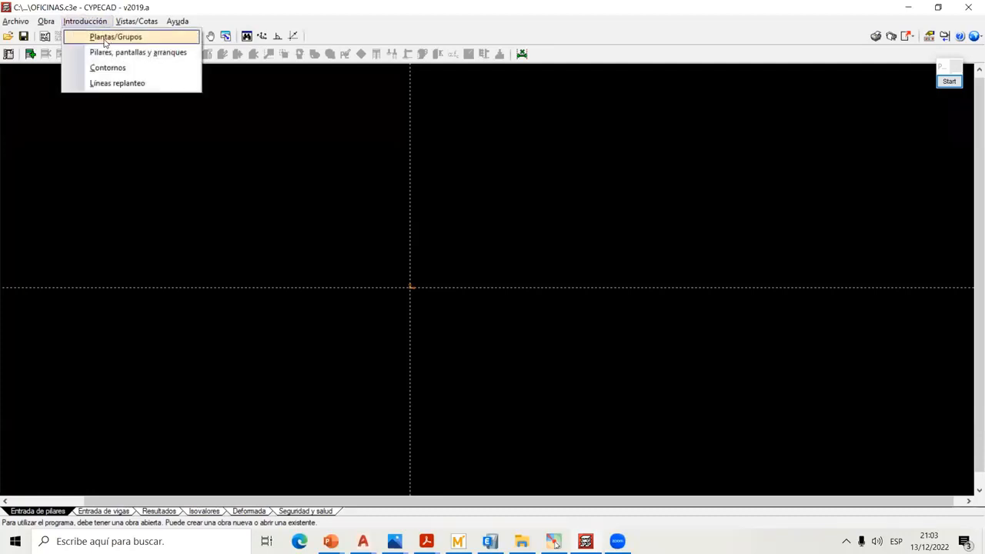
click(104, 43)
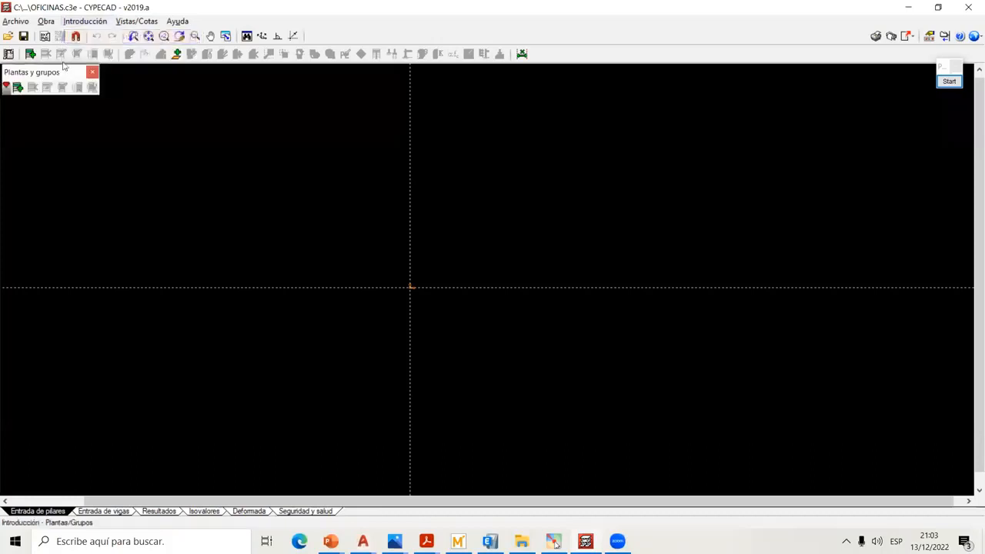
click(17, 88)
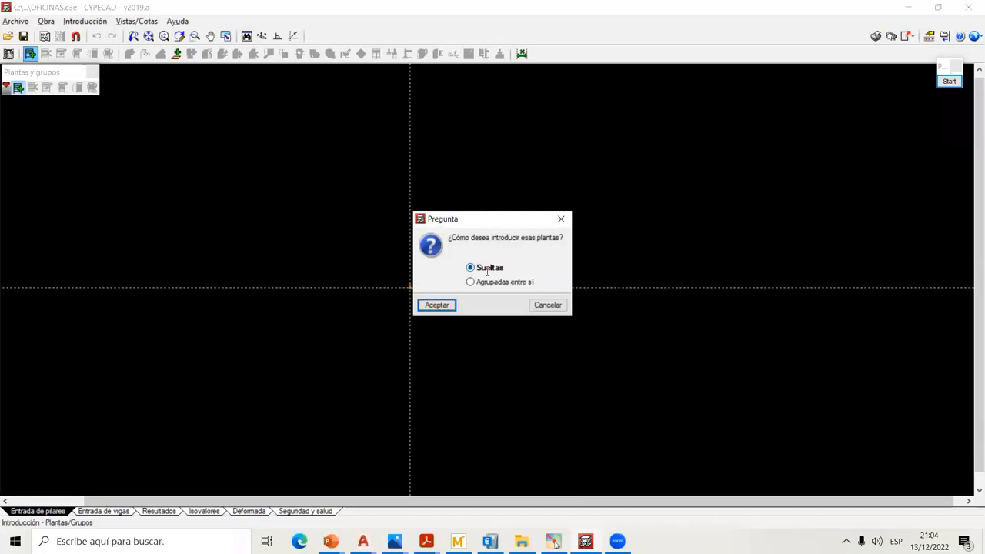
drag(498, 214, 442, 106)
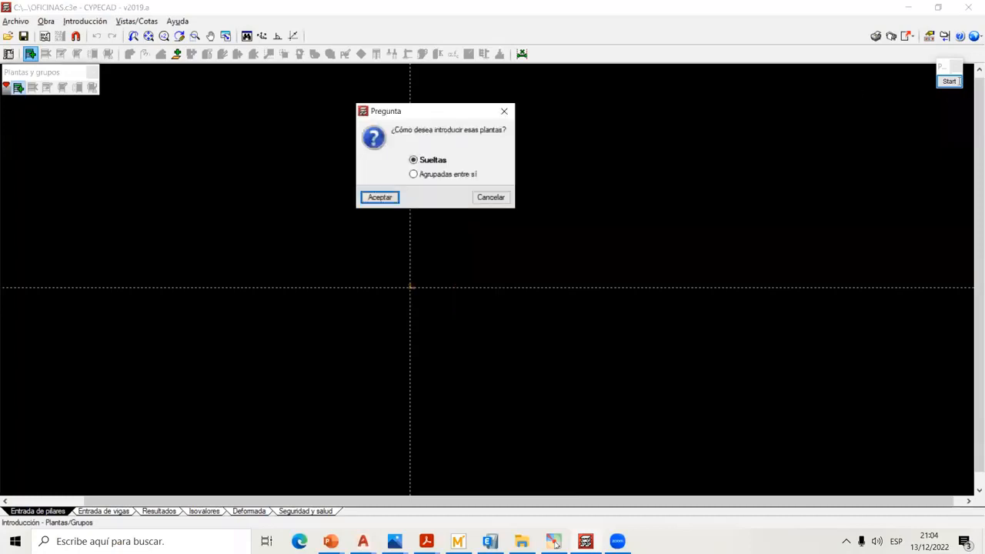
- Sketch four stacked blue lines linked by curves, draw an arrow from them to Agrupadas entre sí, and end the annotation
click(958, 81)
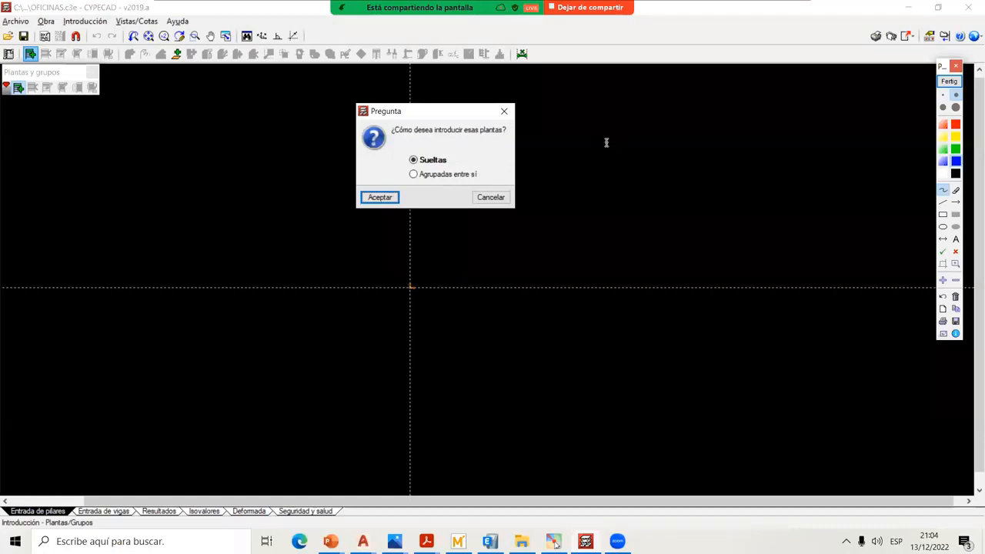
drag(600, 143, 678, 143)
drag(600, 186, 677, 186)
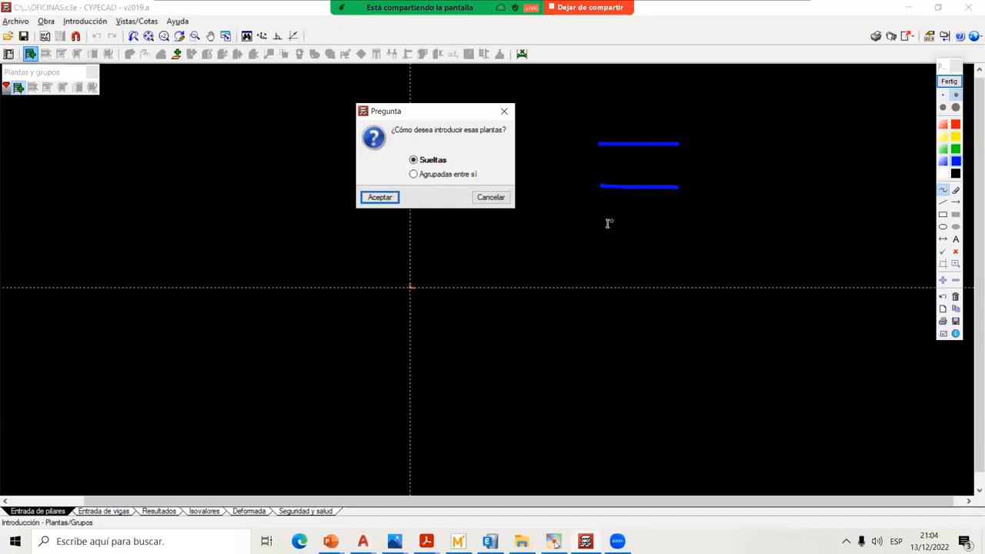
drag(605, 224, 680, 224)
mouse_move(605, 266)
mouse_down()
mouse_move(680, 267)
mouse_move(695, 222)
mouse_move(686, 143)
mouse_up()
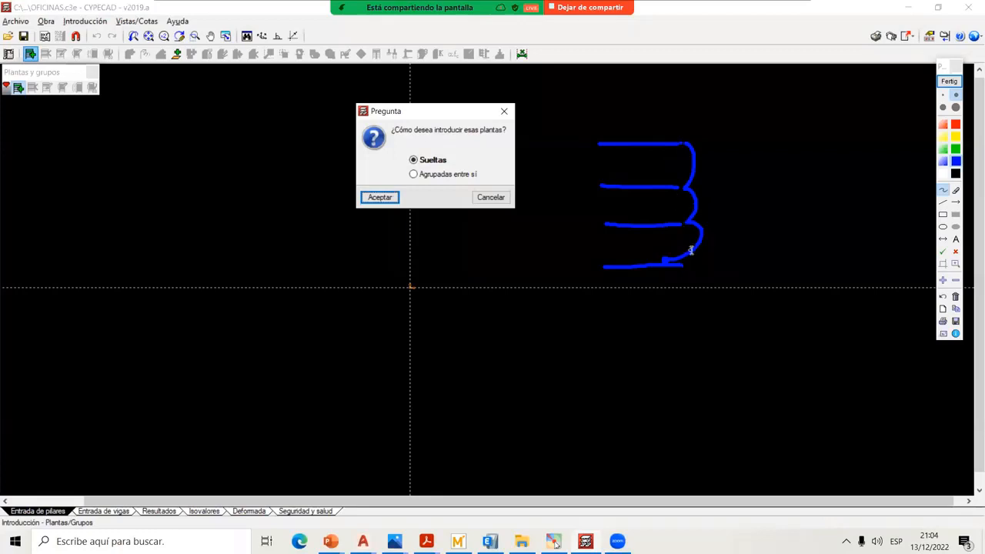
mouse_move(693, 255)
mouse_down()
mouse_move(648, 312)
mouse_move(544, 237)
mouse_move(507, 178)
mouse_move(486, 178)
mouse_up()
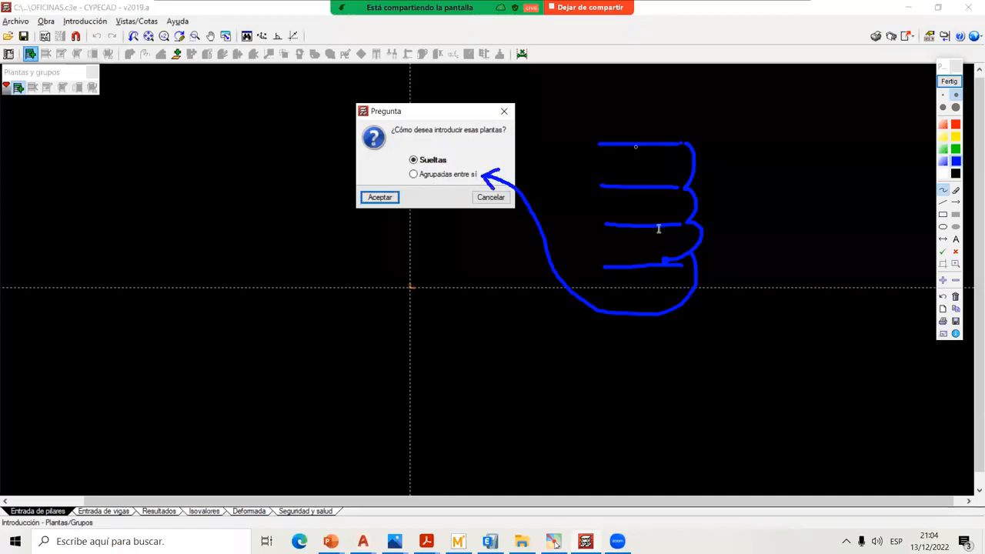
mouse_move(620, 265)
mouse_down()
mouse_move(675, 259)
mouse_move(651, 261)
mouse_up()
mouse_move(642, 227)
mouse_down()
mouse_move(682, 226)
mouse_move(617, 226)
mouse_up()
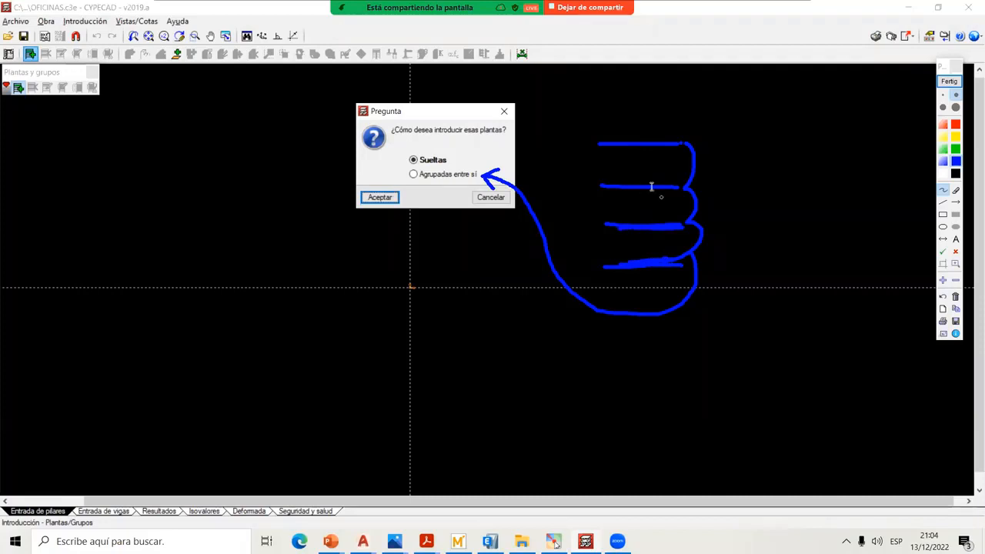
click(949, 81)
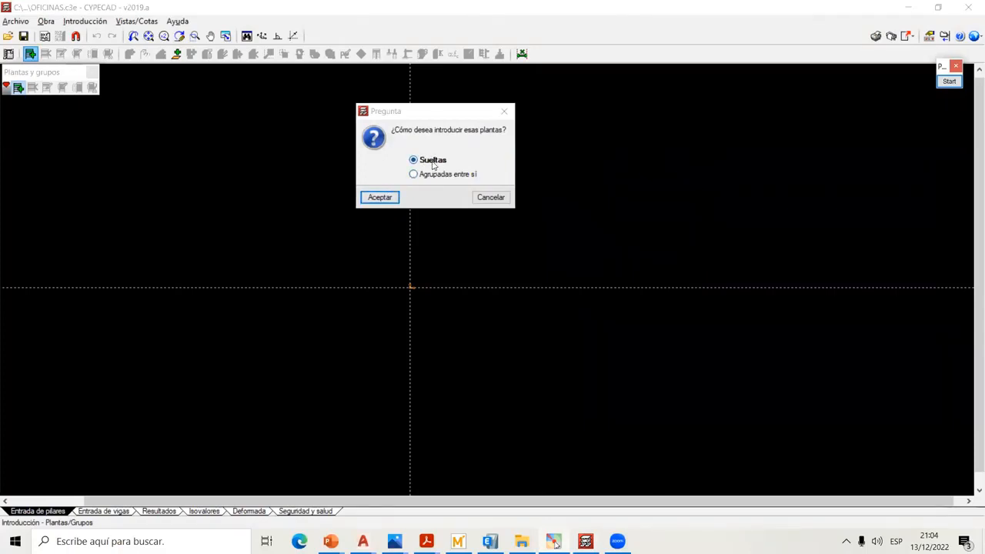
- Accept Sueltas as the way to introduce the floors, and switch to AutoCAD to show the full building section in PLANO EN CORTE-1.dwg
click(390, 197)
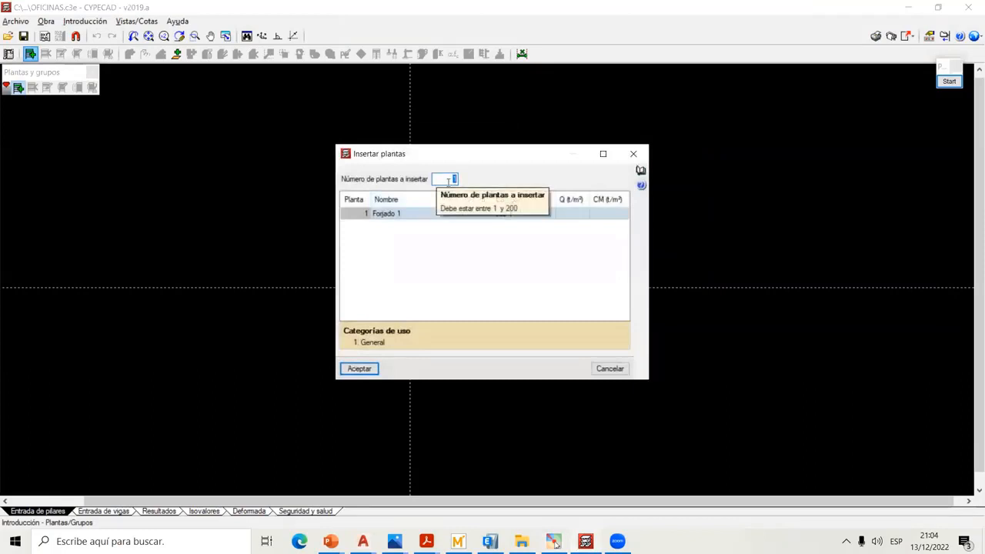
click(363, 541)
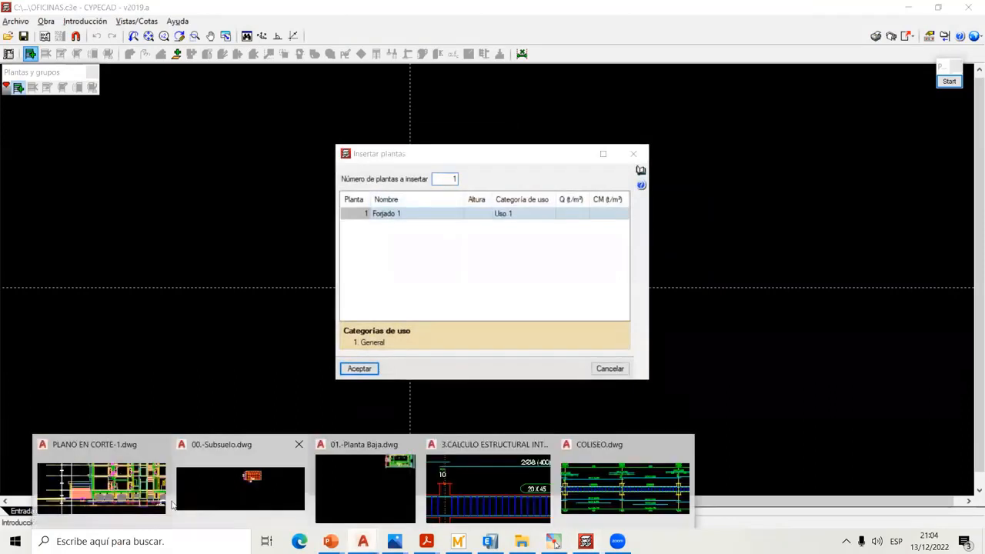
click(119, 492)
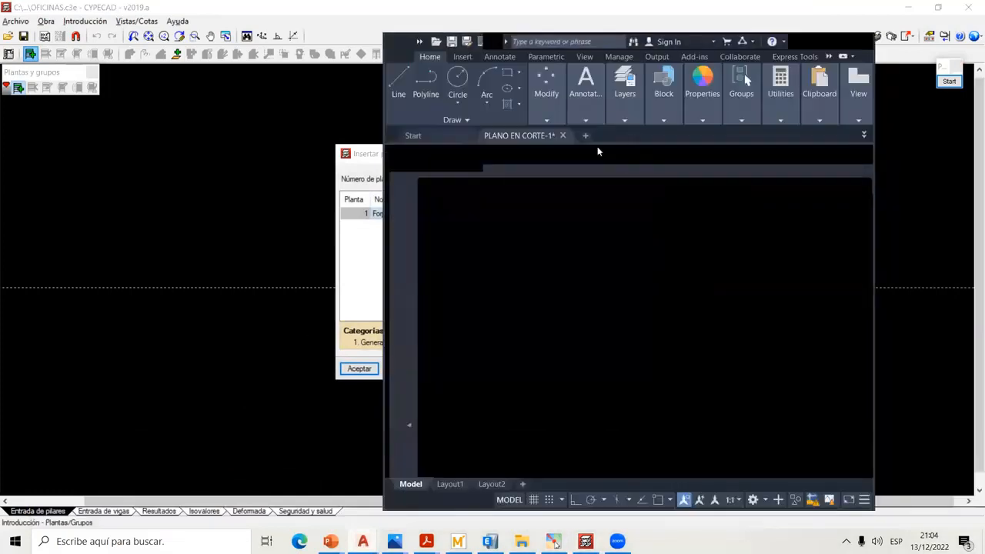
click(847, 43)
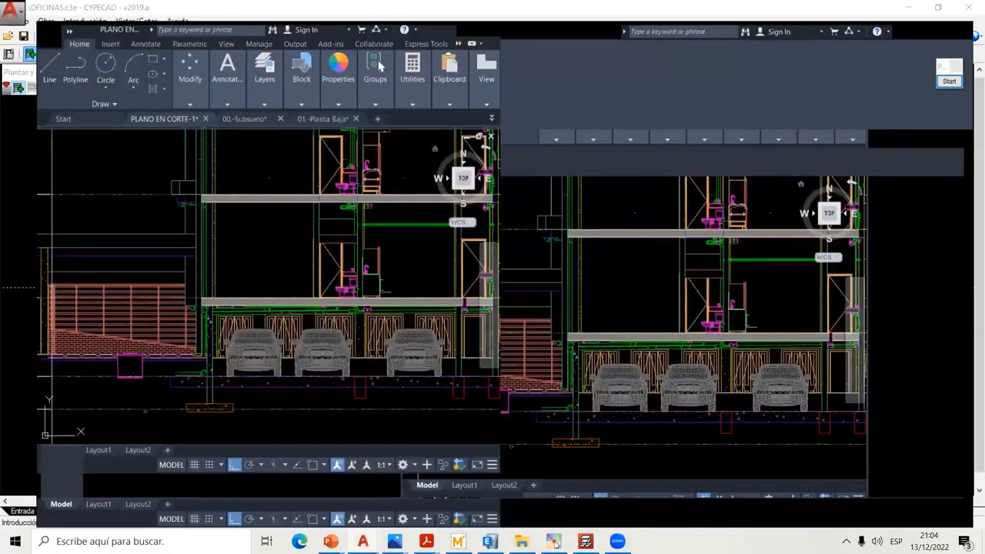
scroll(495, 264, down, 4)
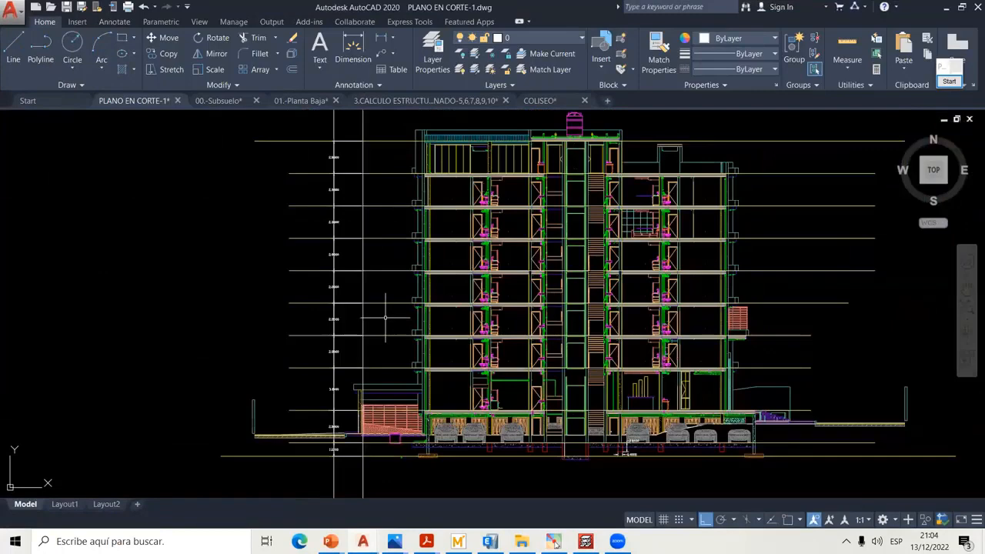
- Mark each storey height along the building section's dimension line with a thick blue dot, ten in all, and end the annotation
click(948, 80)
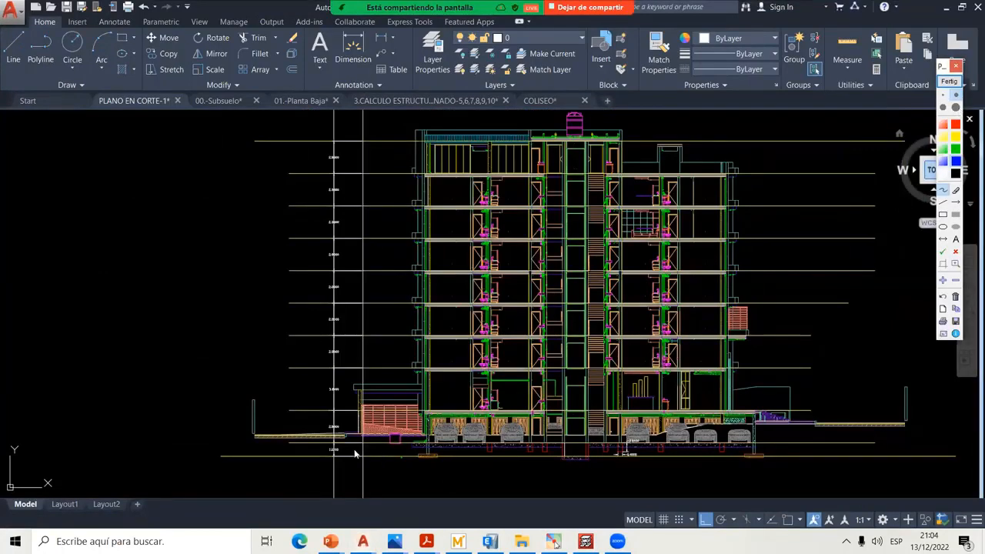
click(351, 396)
click(352, 427)
click(354, 449)
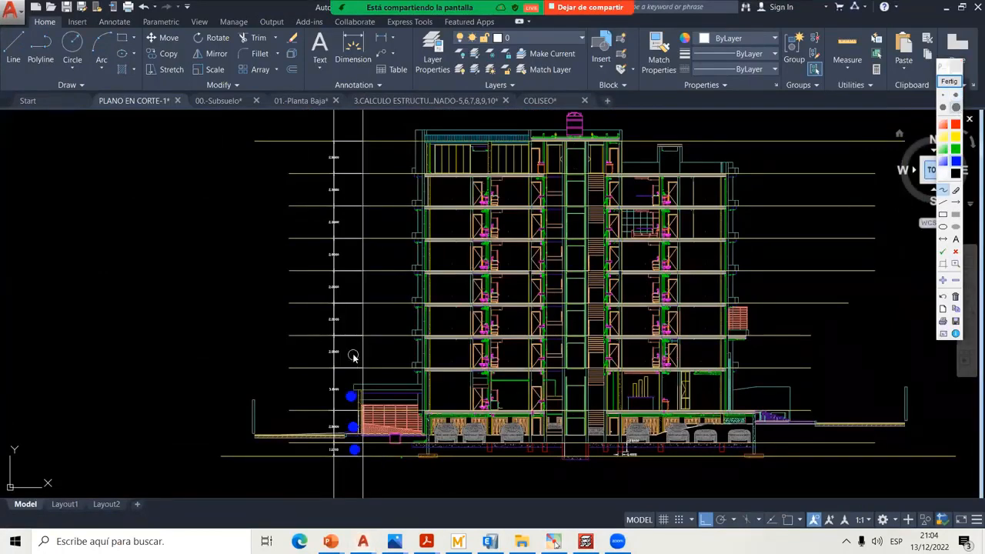
click(353, 354)
click(350, 321)
click(349, 289)
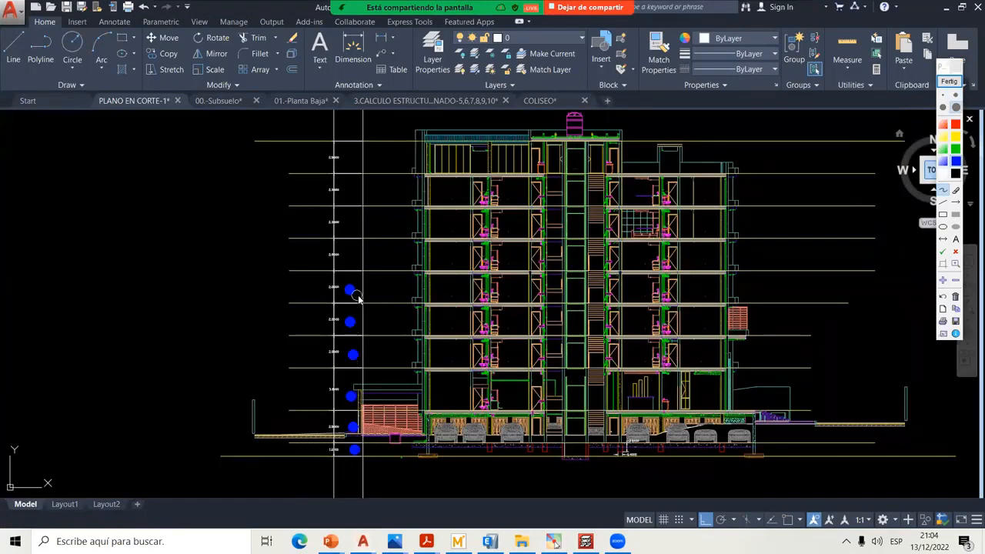
click(354, 251)
click(353, 224)
click(349, 194)
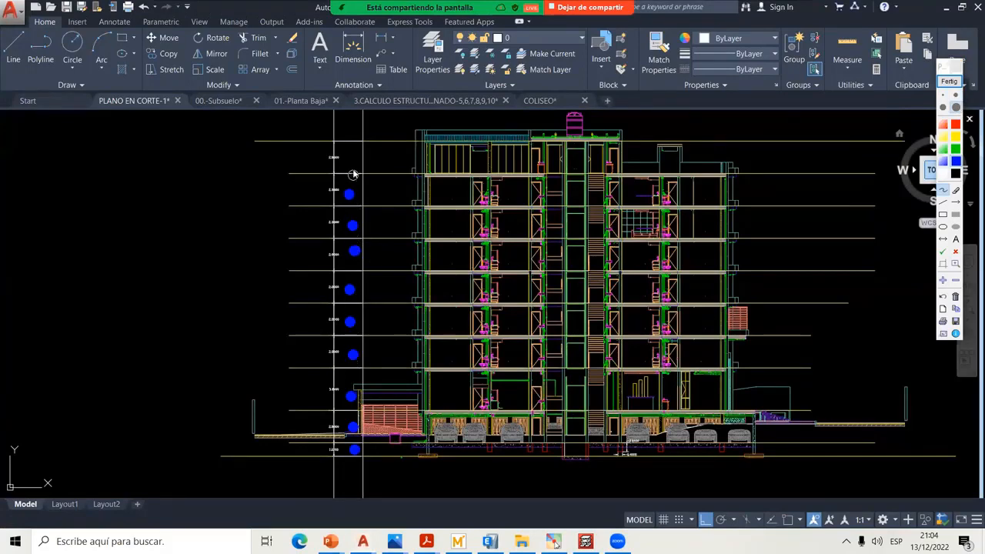
click(349, 161)
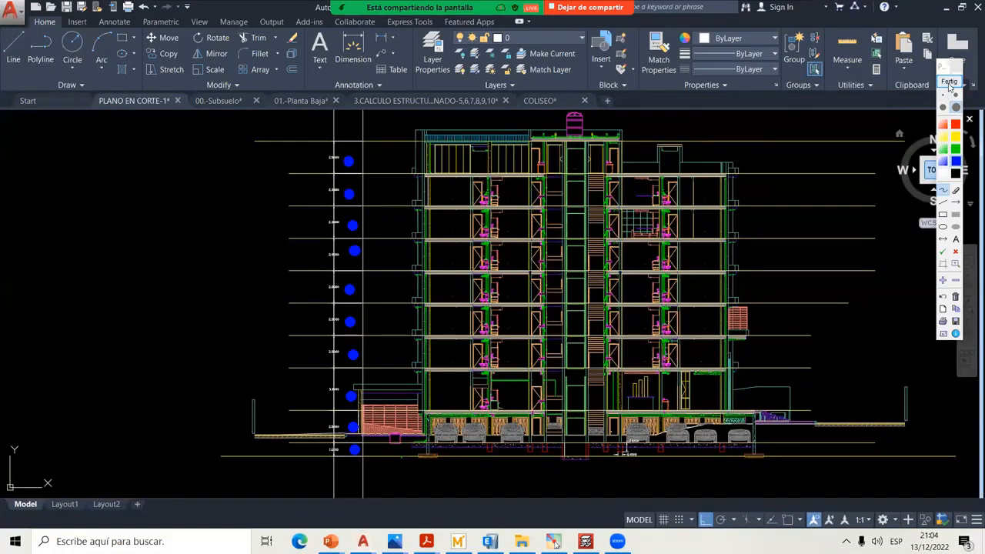
click(949, 82)
- Switch back to CYPECAD and set the number of floors to insert to 10
click(585, 541)
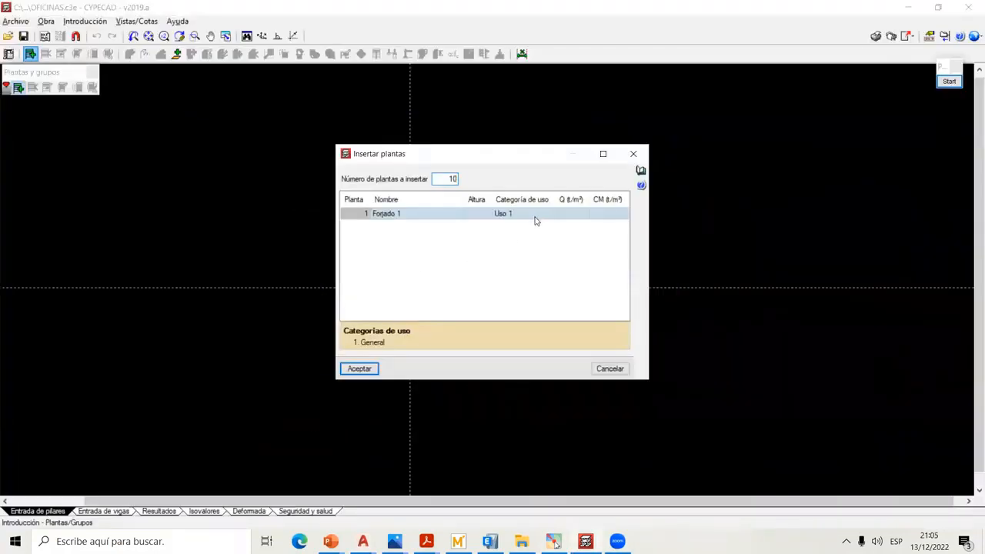
click(485, 255)
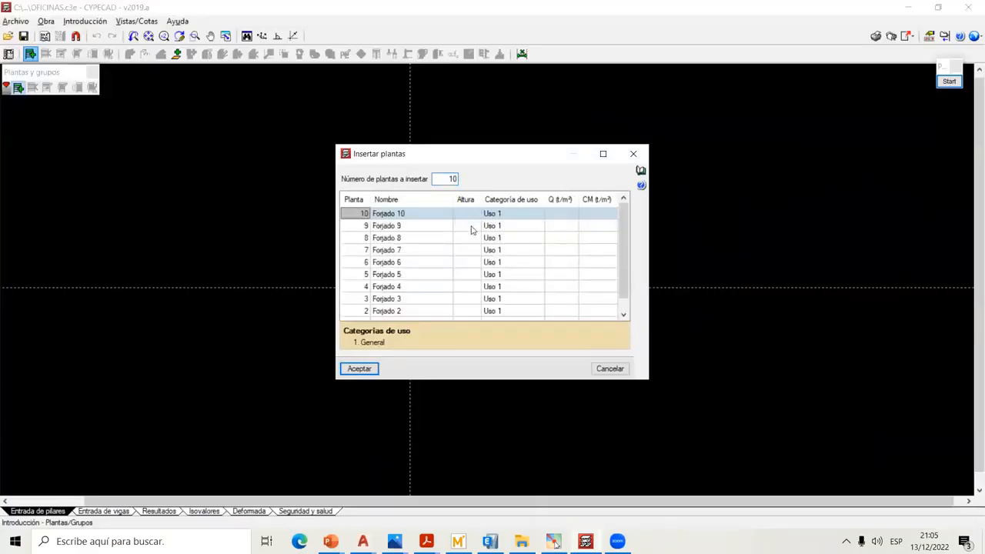
scroll(605, 253, down, 1)
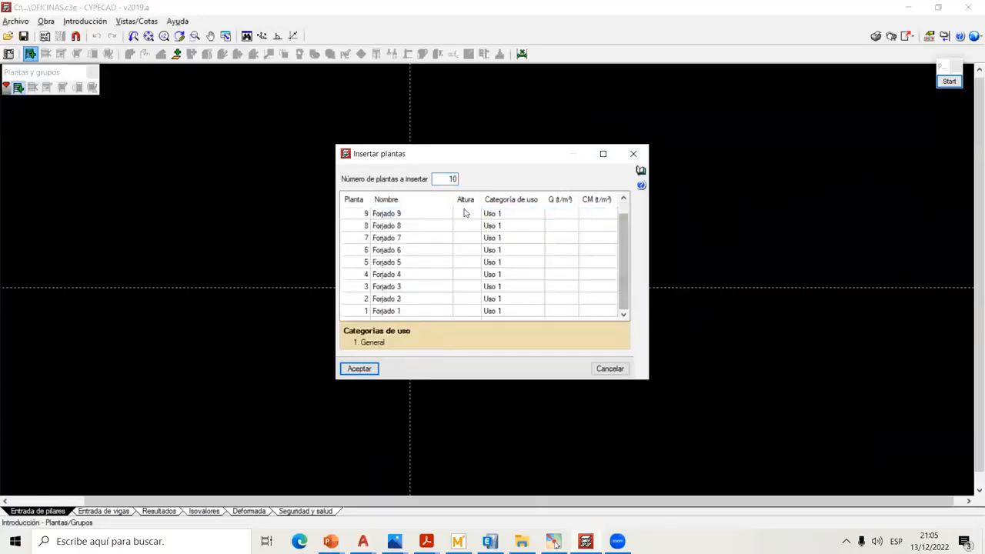
- Open Forjado 1's height for editing, and switch to AutoCAD to examine the foundation level and elevator pit in PLANO EN CORTE-1.dwg
click(473, 310)
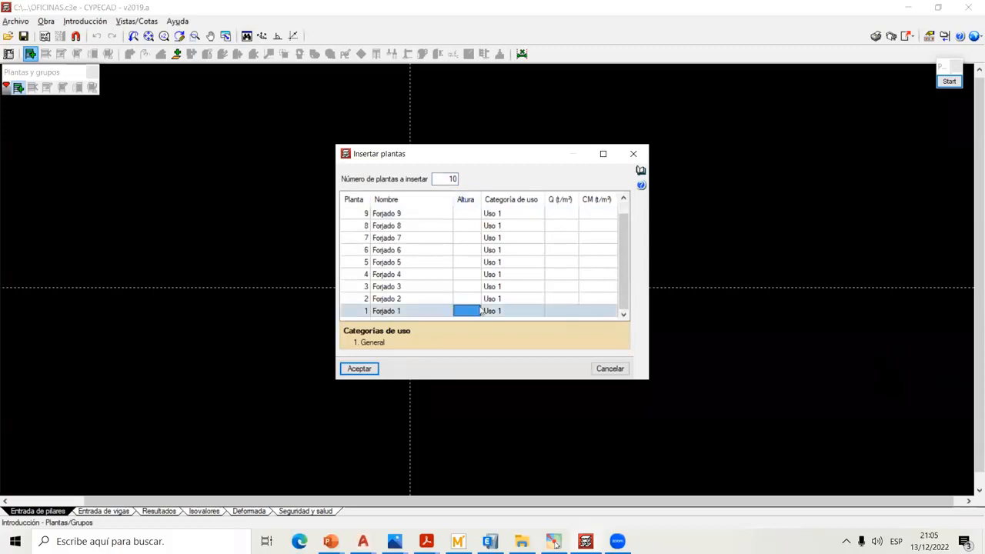
click(465, 311)
mouse_move(555, 543)
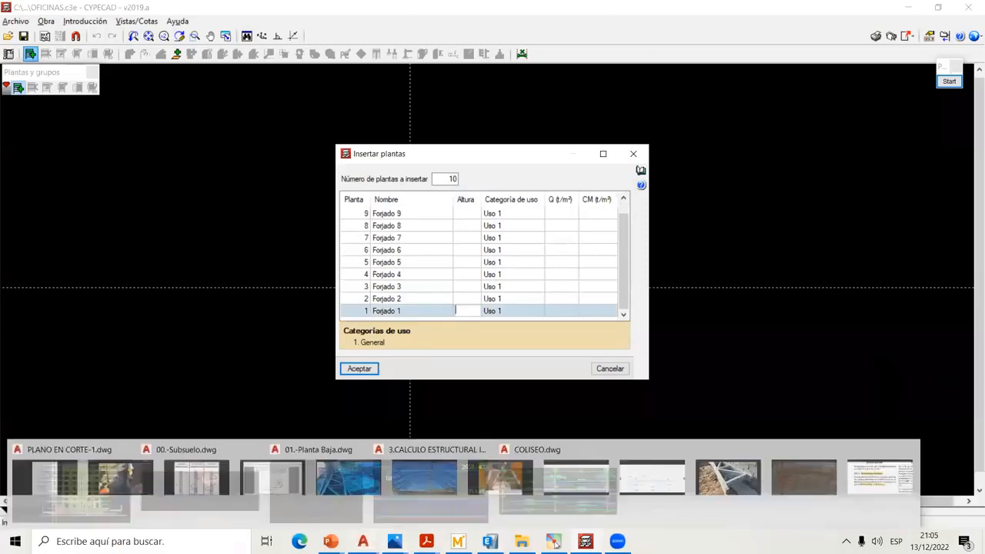
click(362, 541)
click(158, 490)
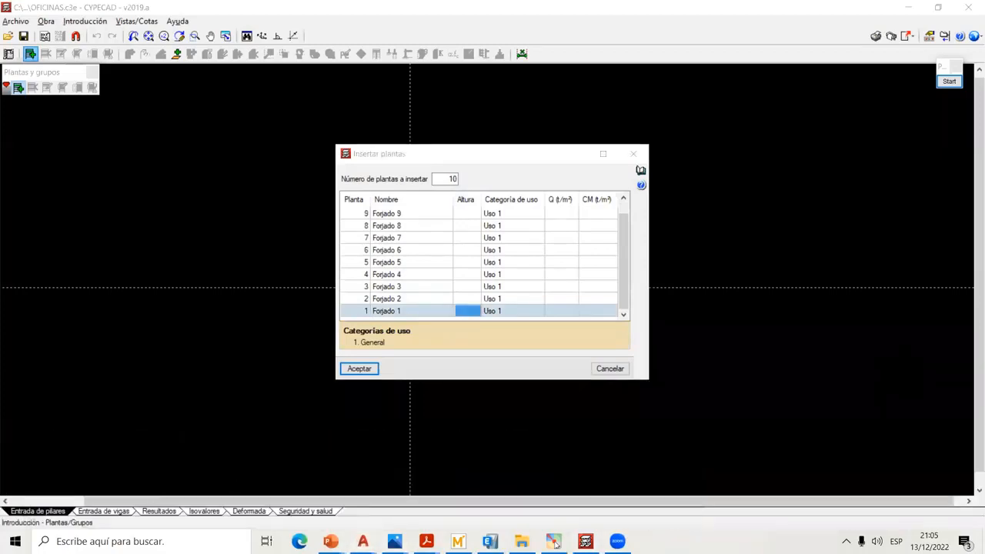
scroll(483, 344, up, 5)
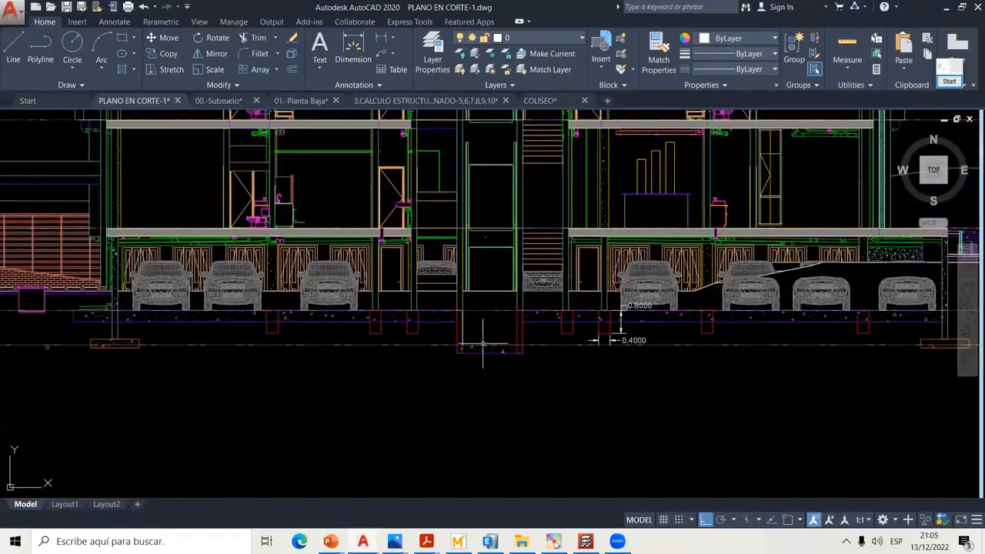
scroll(484, 343, up, 3)
middle_drag(506, 351, 488, 334)
scroll(510, 325, down, 2)
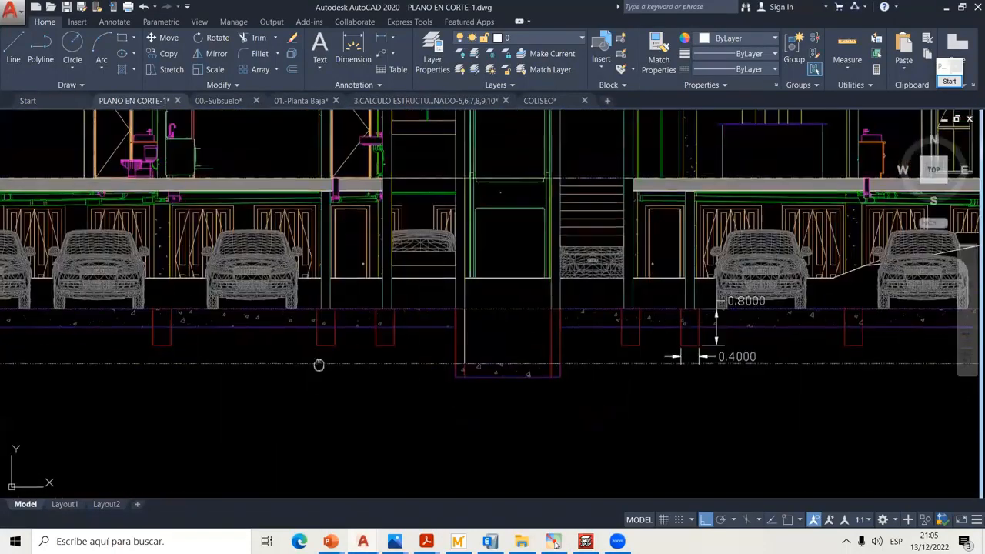
mouse_move(319, 365)
middle_down()
mouse_move(492, 354)
mouse_move(692, 372)
middle_up()
middle_drag(77, 389, 253, 351)
scroll(77, 294, up, 2)
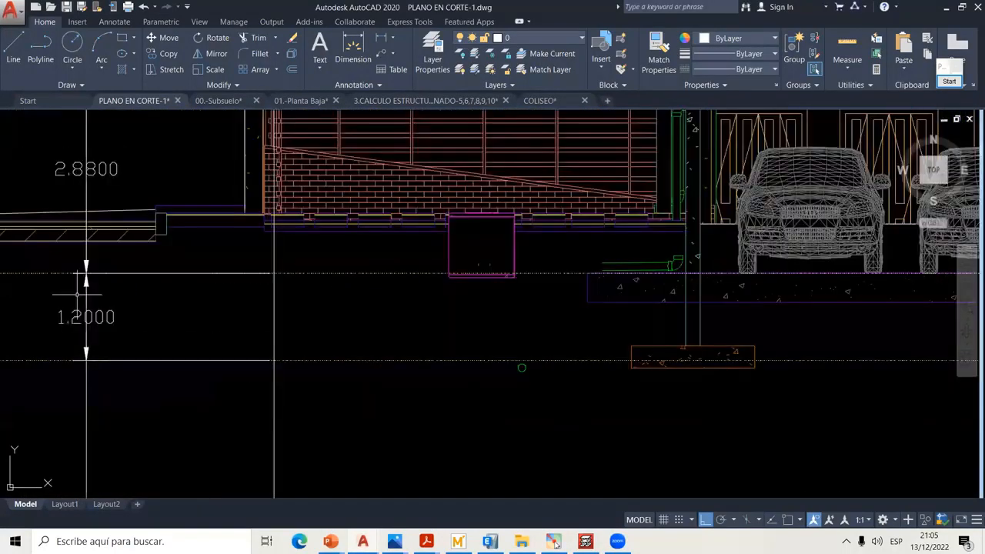
scroll(86, 289, down, 2)
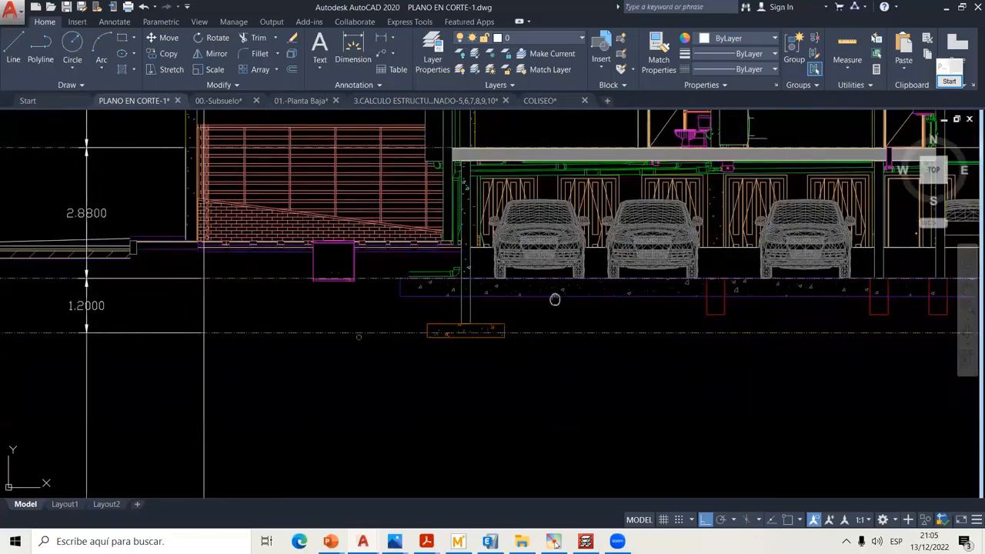
scroll(554, 299, down, 2)
scroll(544, 336, up, 3)
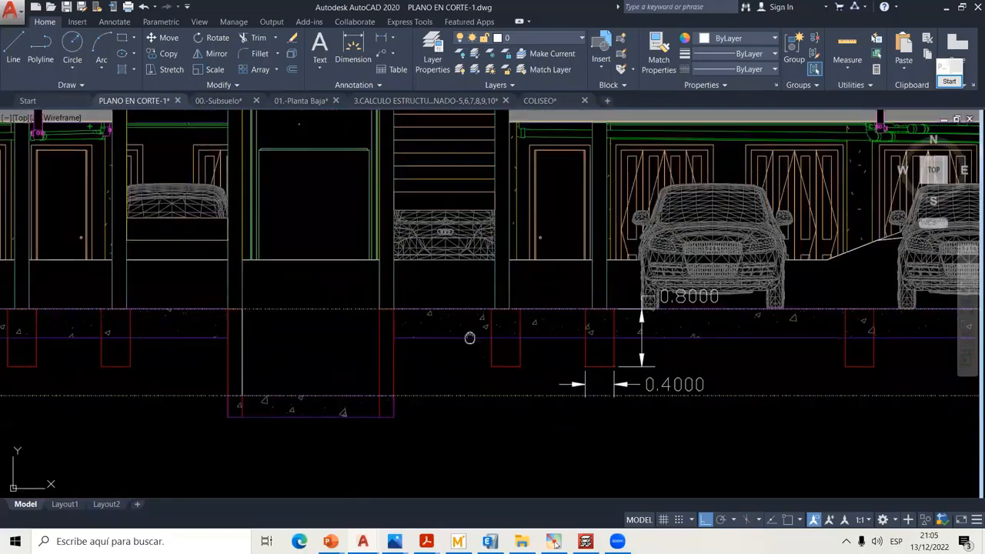
middle_drag(468, 336, 602, 300)
- Switch to catalogo ascensor.pdf in Acrobat Reader and select the standard pit depth (Foso estándar) value in the technical characteristics
mouse_move(425, 541)
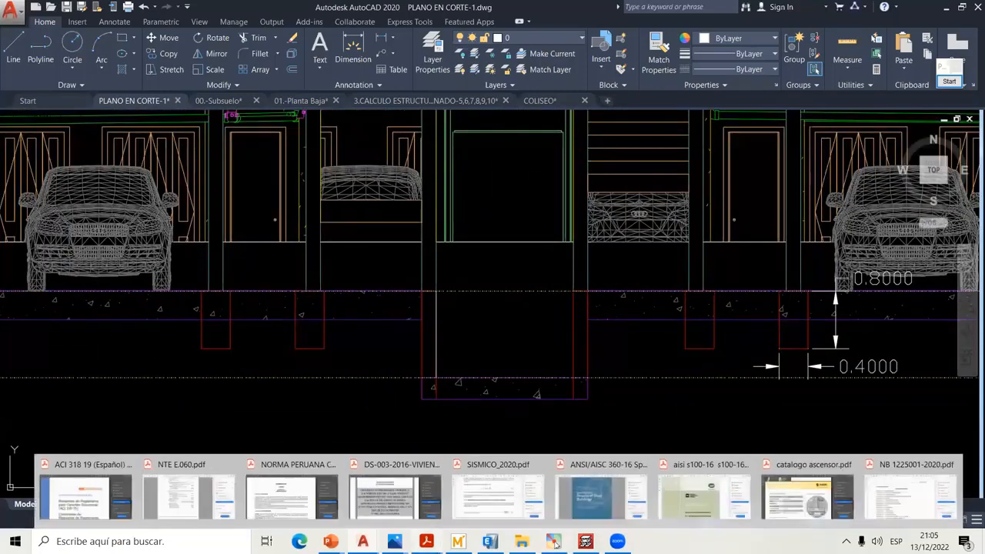
click(788, 496)
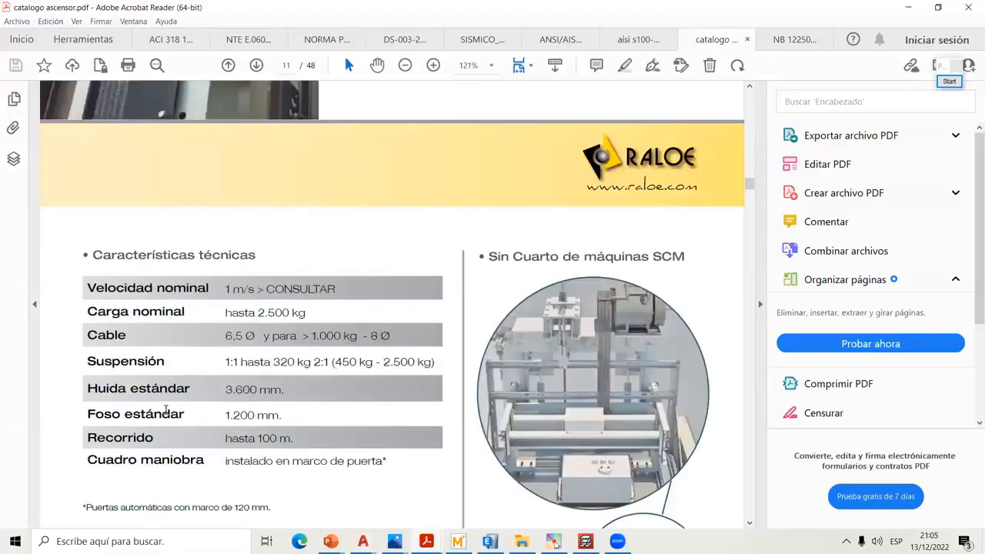
drag(84, 414, 309, 425)
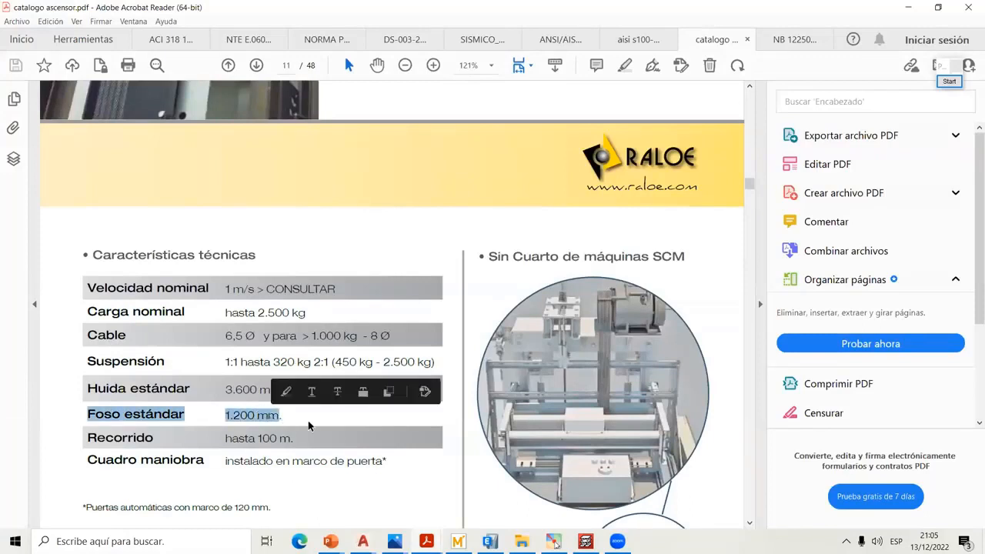
click(248, 415)
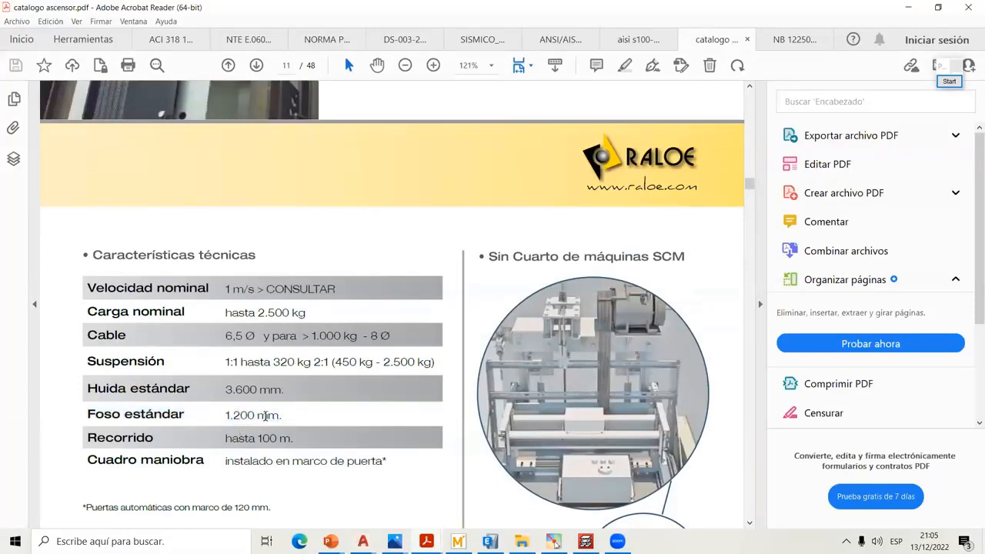
drag(283, 416, 233, 417)
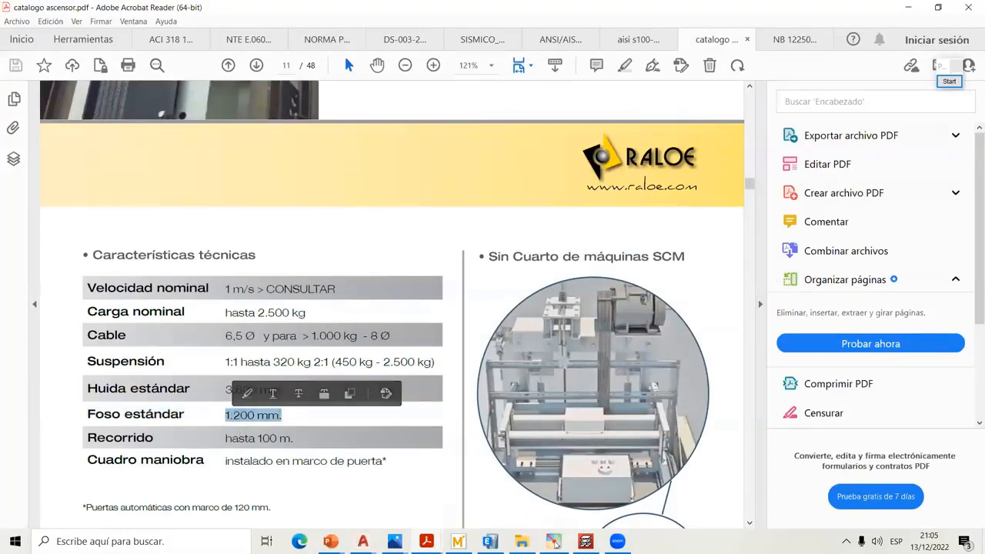
- Return to the AutoCAD section to look over the foundation around the elevator pit, and open the ASCENSOR photo of the pit
mouse_move(459, 541)
mouse_move(555, 543)
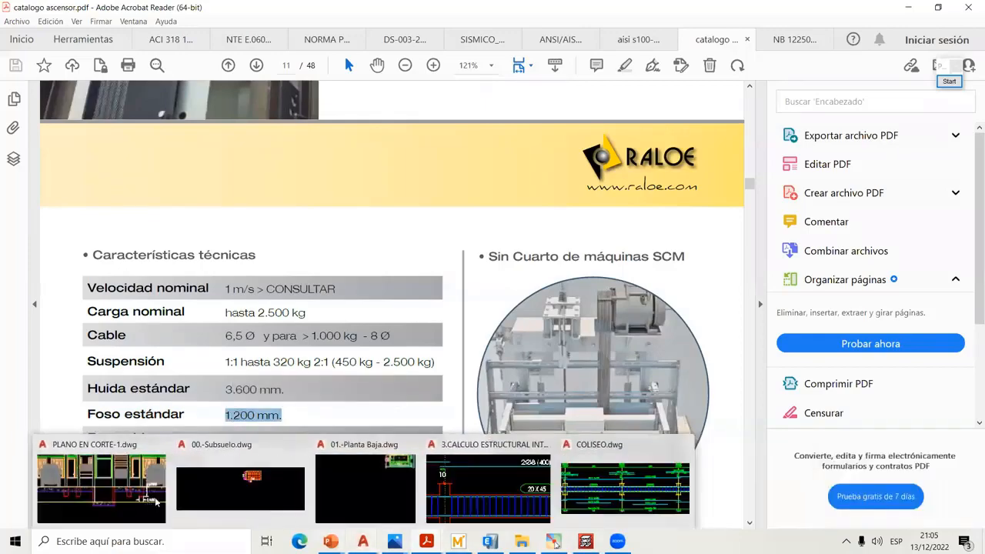
click(108, 489)
scroll(332, 372, down, 6)
middle_drag(210, 388, 395, 385)
scroll(567, 346, up, 6)
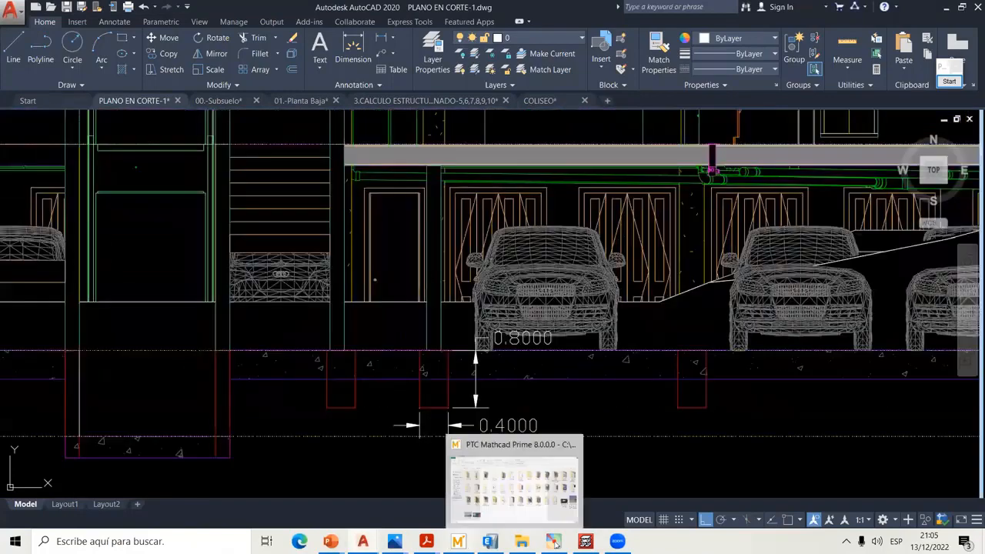
mouse_move(553, 542)
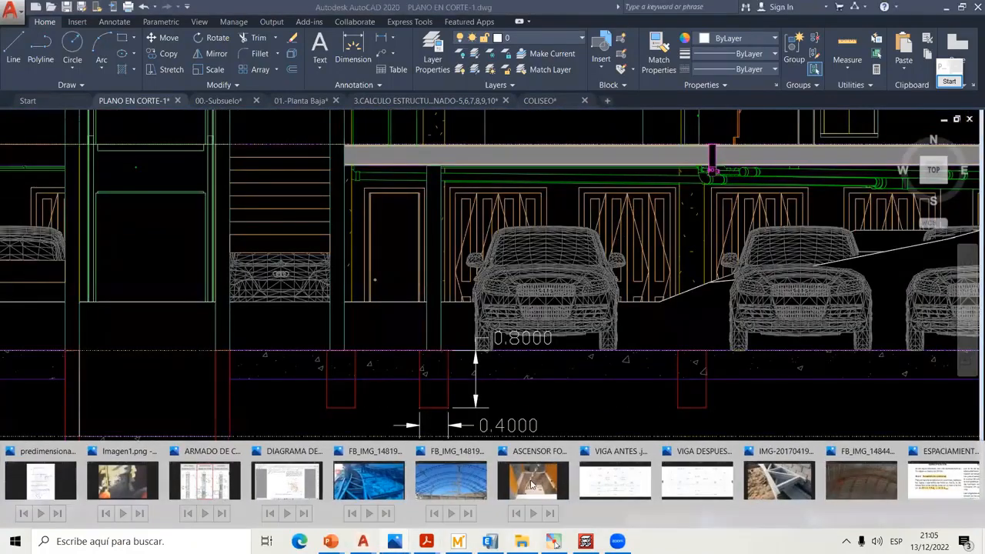
click(533, 481)
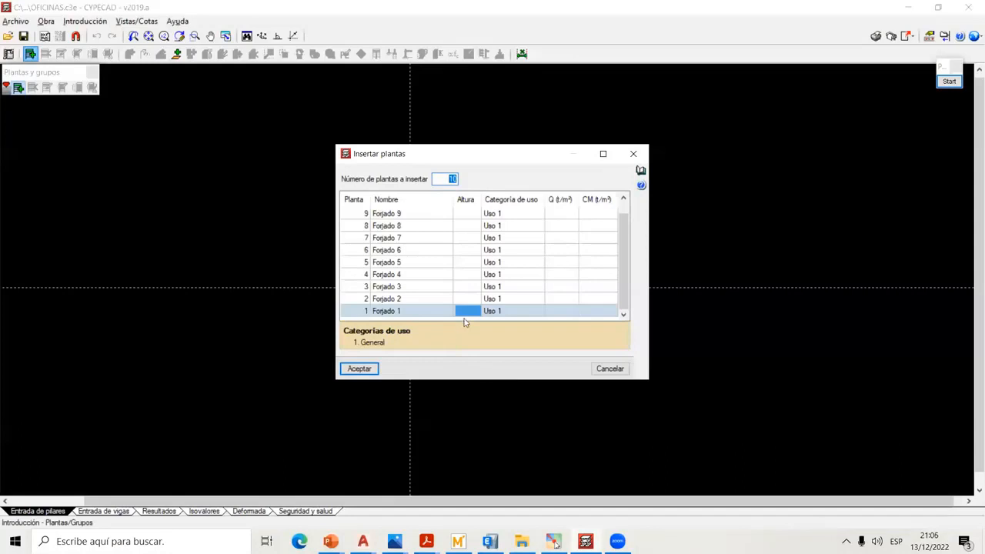
- Switch back to CYPECAD and set Forjado 1's height to 1.20
click(467, 311)
text(1.2)
click(469, 300)
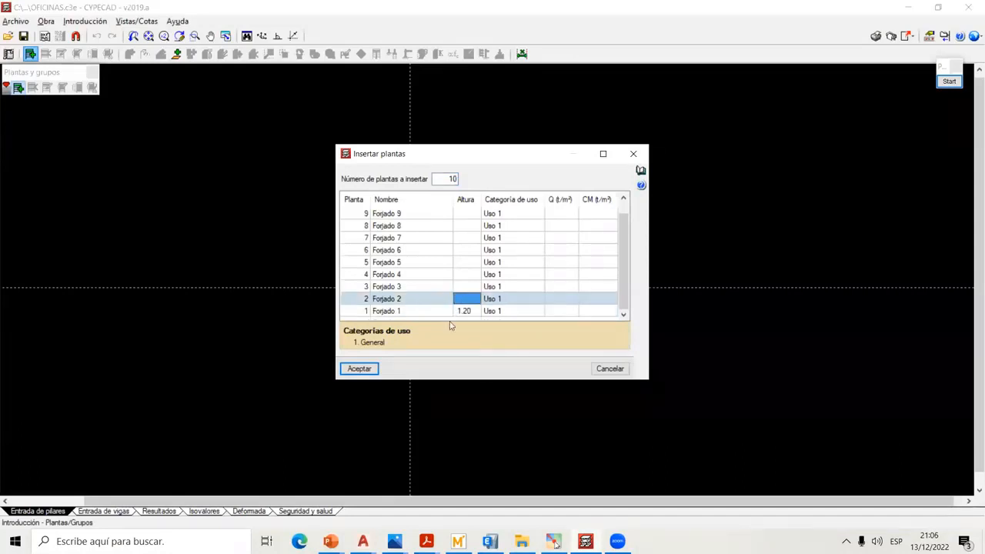
- Switch to the AutoCAD section, draw an annotation rectangle around the car-park storey's height dimension, and end the annotation
click(554, 543)
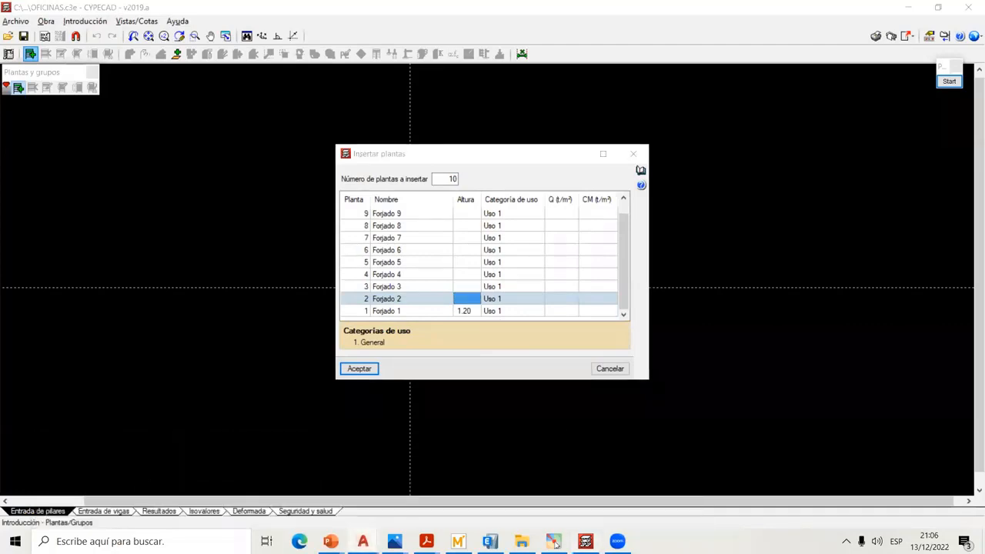
scroll(471, 344, down, 4)
middle_drag(361, 371, 555, 394)
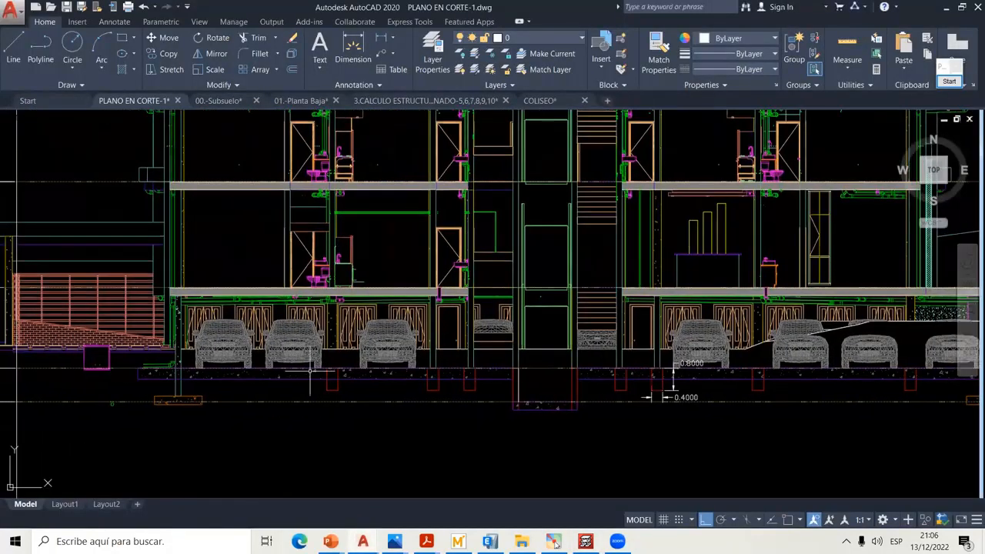
scroll(287, 335, up, 2)
middle_drag(155, 341, 411, 340)
scroll(411, 341, down, 2)
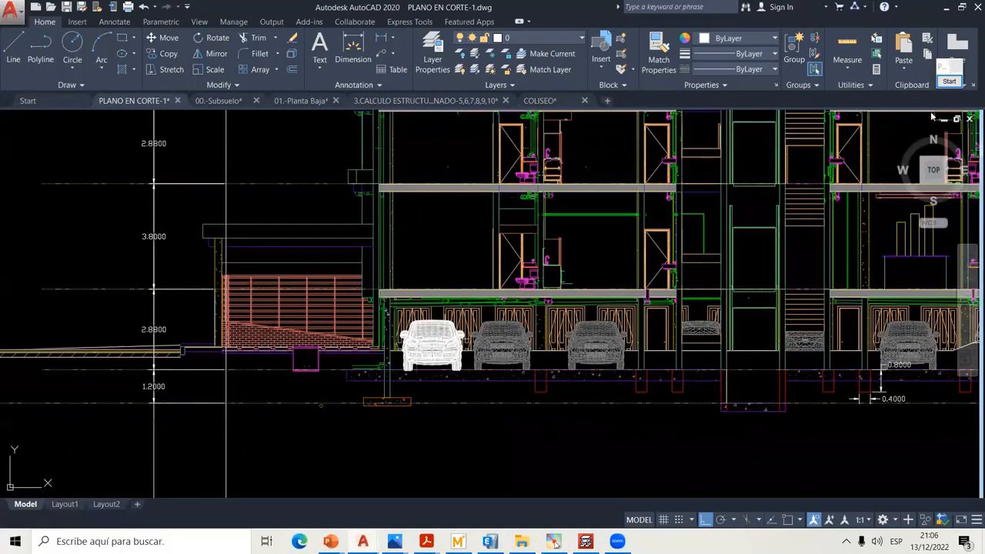
click(949, 82)
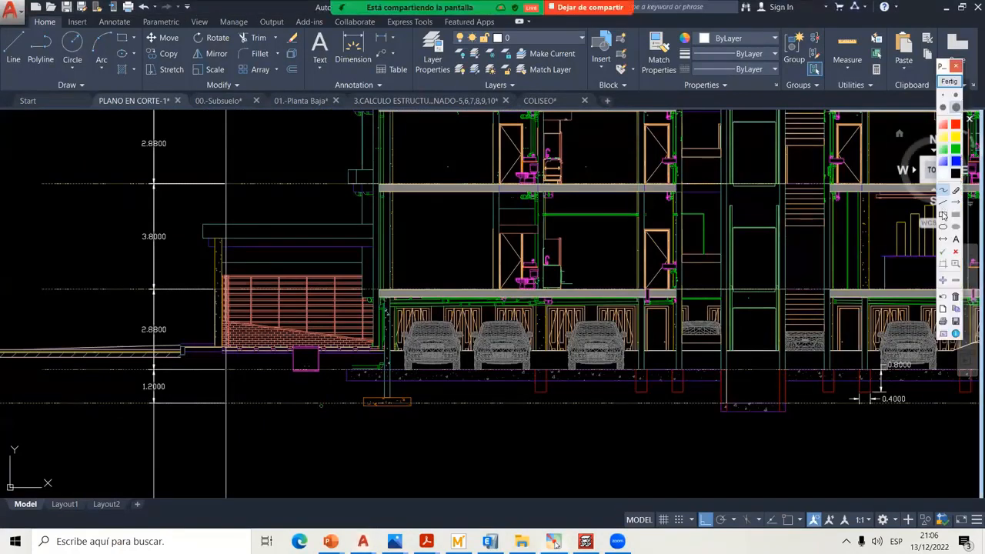
click(942, 215)
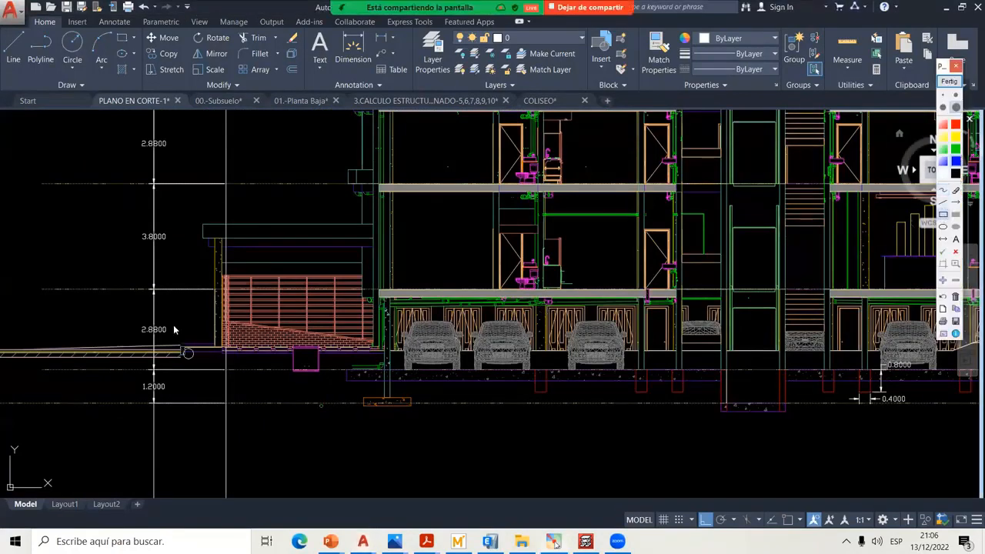
click(955, 106)
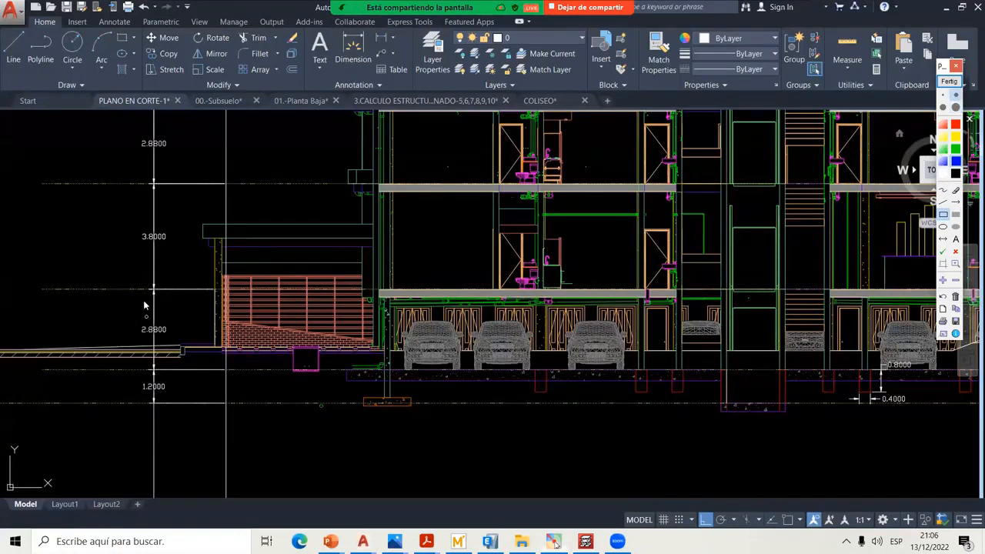
drag(142, 287, 179, 371)
click(945, 82)
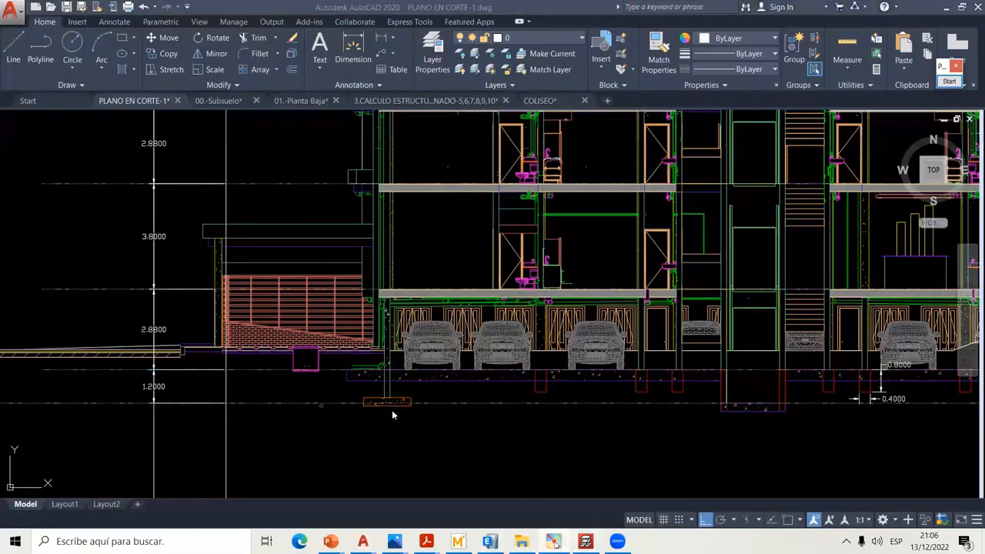
- Switch back to CYPECAD and set Forjado 2's height to 2.88
key(alt+Tab)
text(2.88)
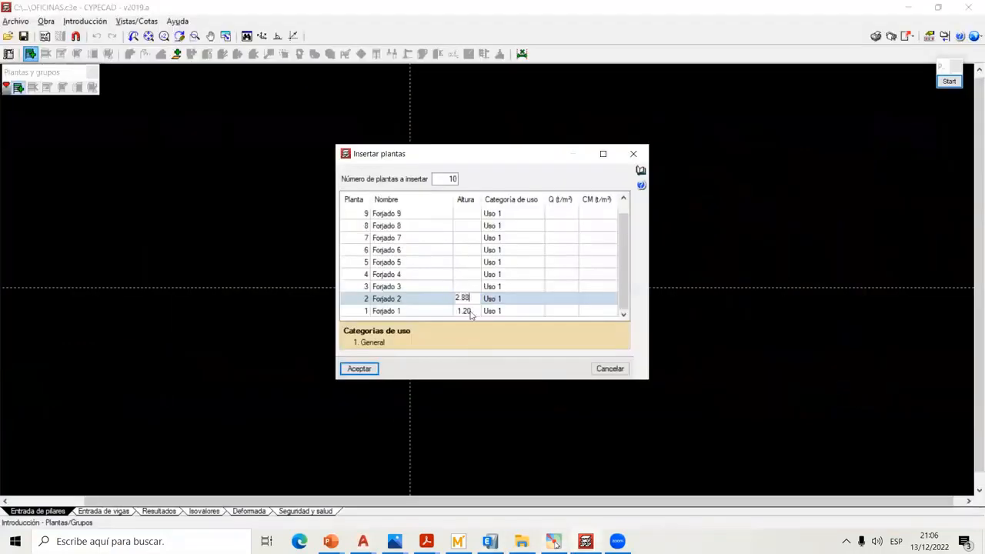
key(Return)
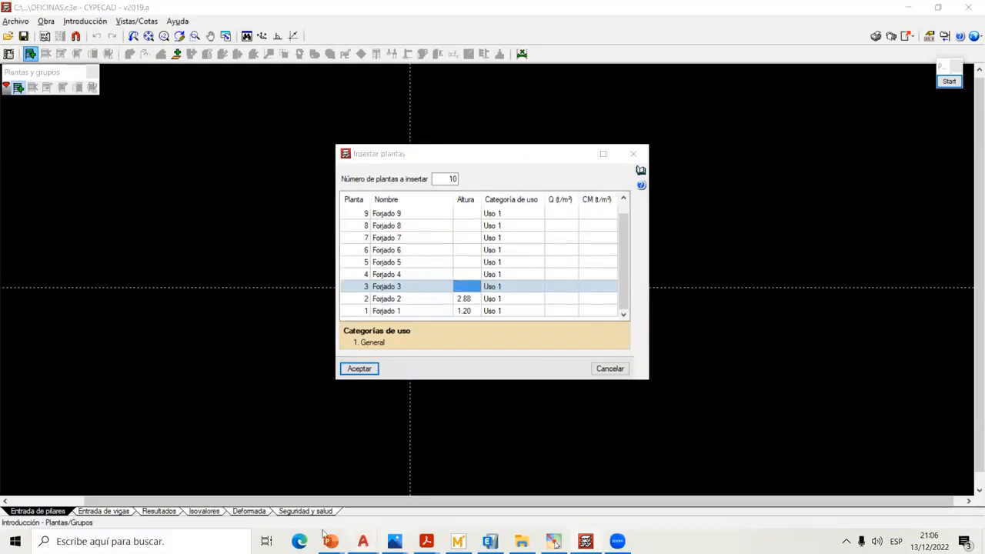
- Switch to the AutoCAD section, draw an annotation rectangle spanning the storey directly above the car park, and end the annotation
mouse_move(363, 540)
click(100, 477)
mouse_move(153, 235)
middle_down()
mouse_move(200, 283)
mouse_move(231, 338)
mouse_move(239, 331)
mouse_move(262, 345)
mouse_move(258, 372)
middle_up()
click(950, 81)
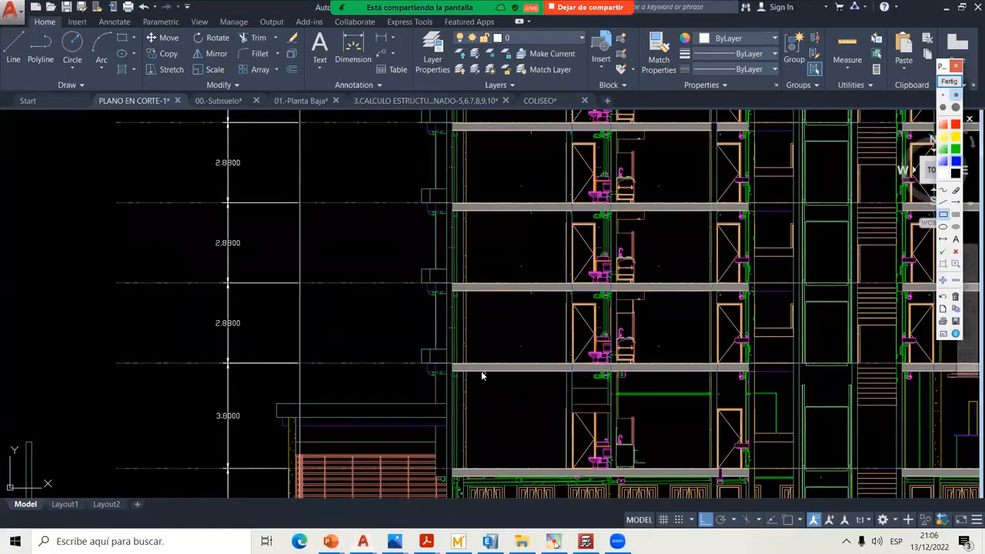
drag(481, 370, 517, 472)
click(948, 81)
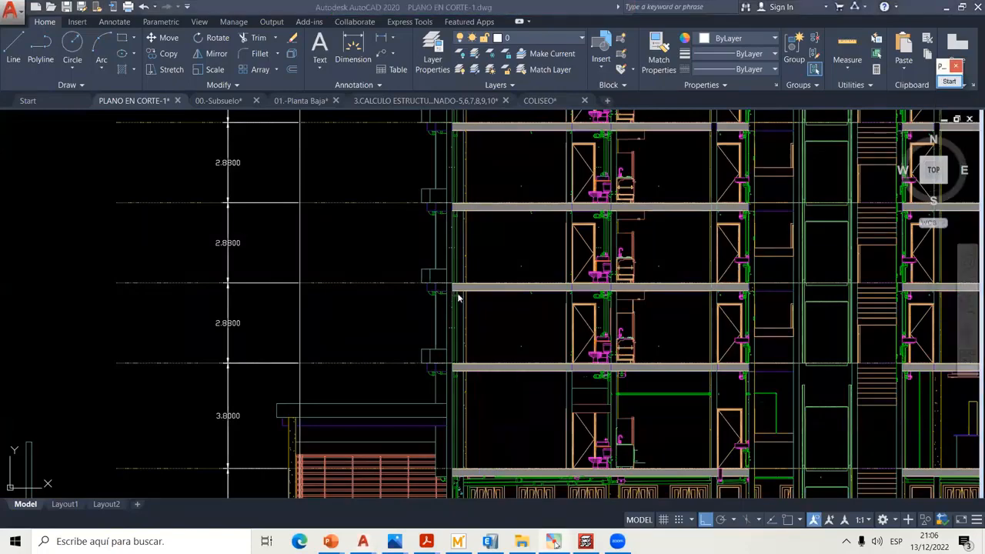
- Box the height dimension of the storey above the car park and the next two above it with blue rectangles, and end the annotation
scroll(584, 323, down, 3)
scroll(747, 352, up, 1)
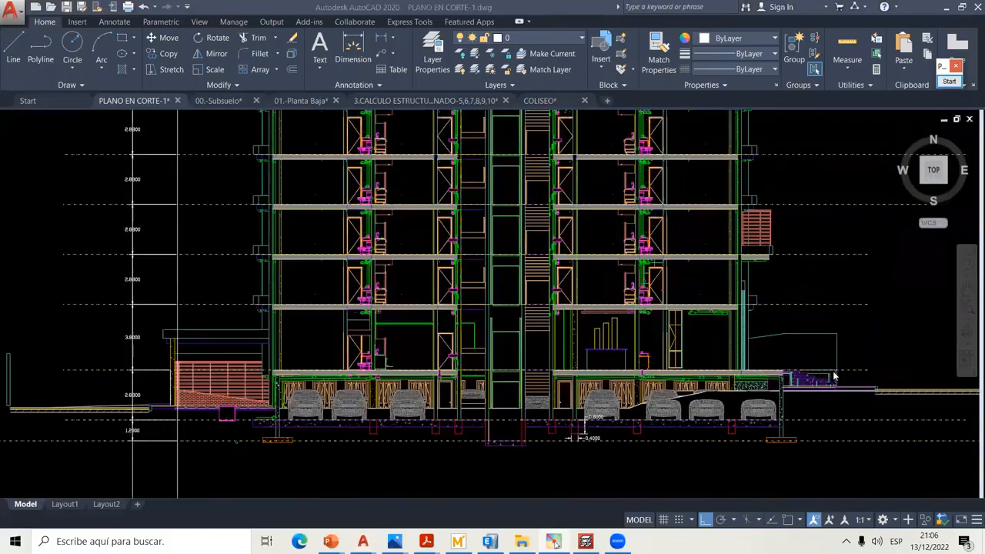
scroll(834, 375, up, 2)
scroll(605, 369, up, 2)
middle_drag(607, 349, 376, 378)
scroll(587, 330, down, 2)
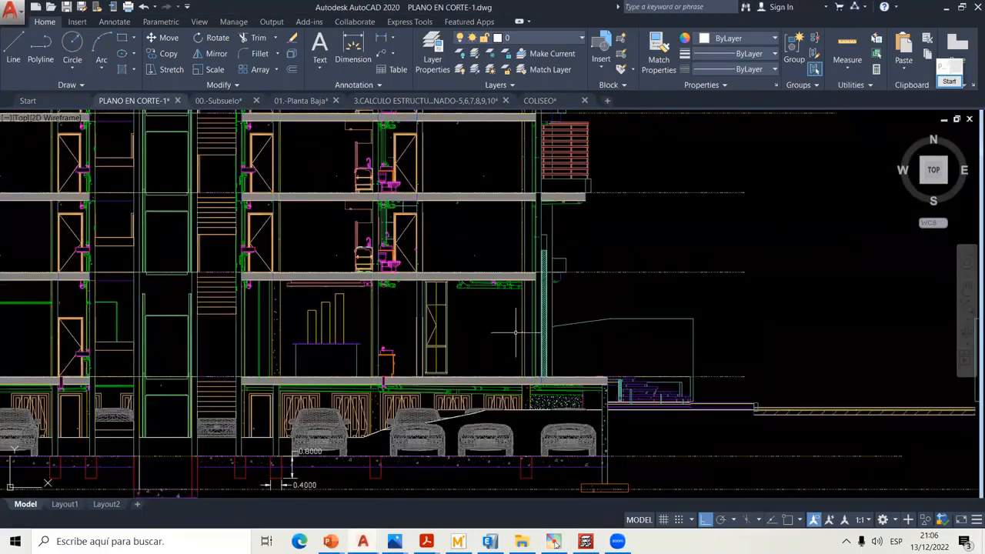
mouse_move(393, 342)
middle_down()
mouse_move(553, 319)
mouse_move(975, 322)
middle_up()
middle_drag(271, 299, 262, 332)
click(950, 82)
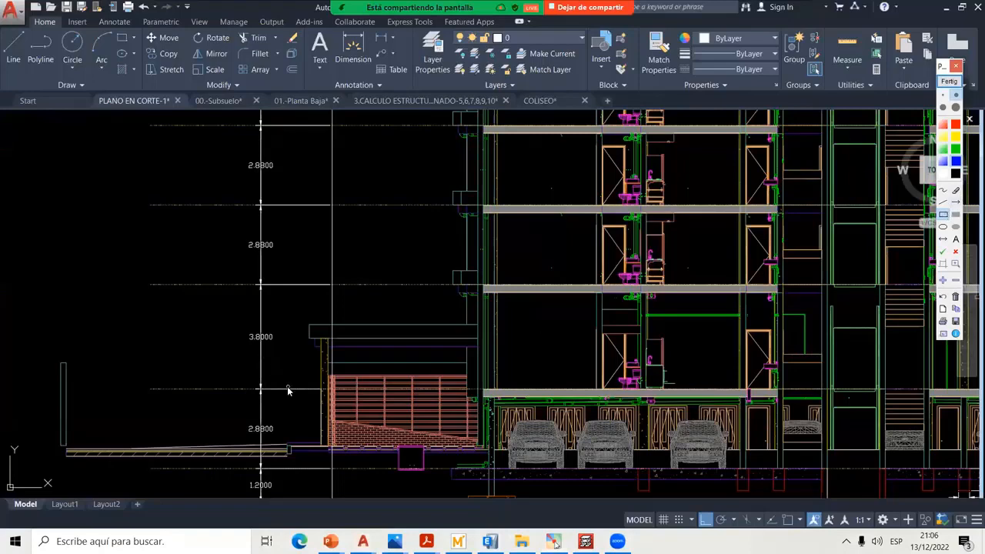
drag(240, 325, 276, 347)
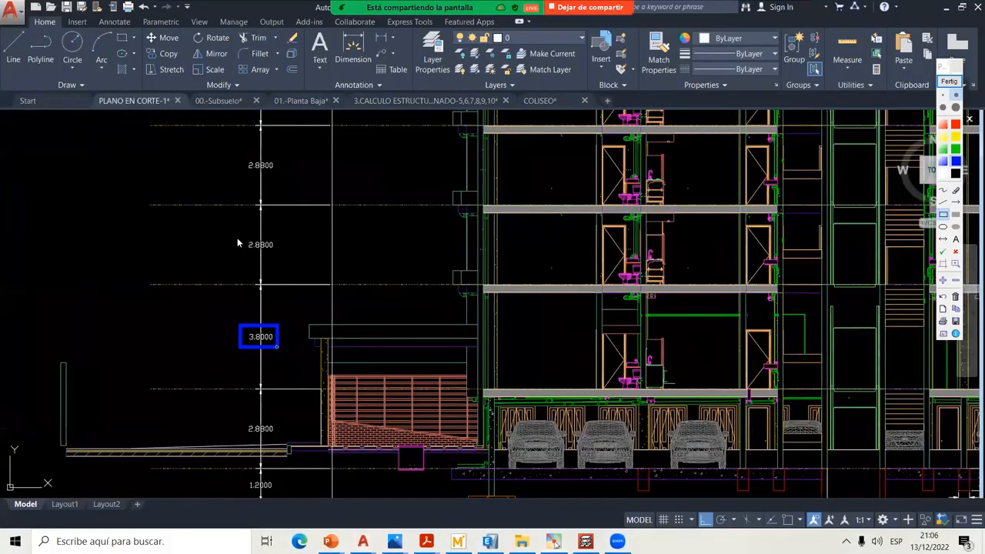
drag(237, 156, 303, 181)
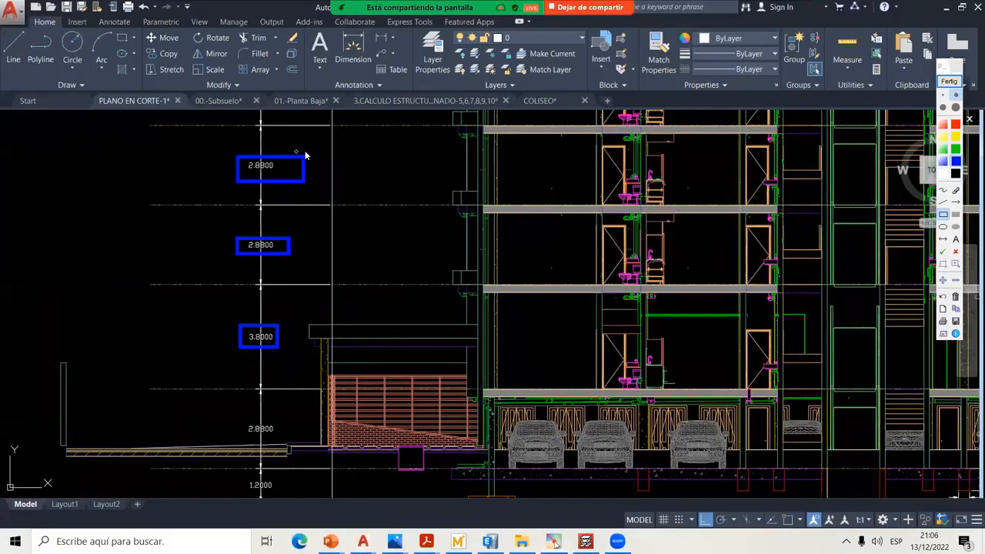
click(949, 81)
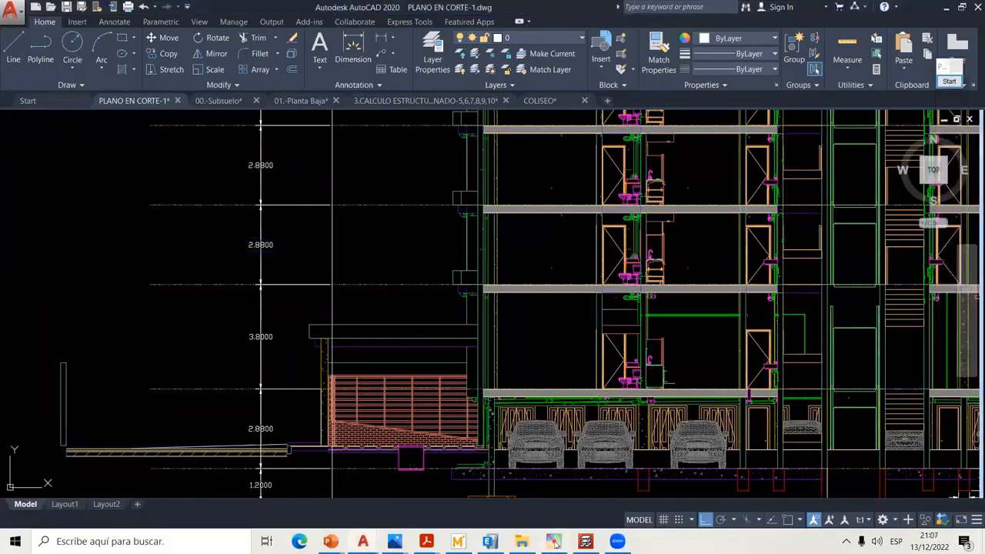
- Start a screen annotation, mark the 3.80 storey height dimension in blue and circle the 2.88 dimension directly above it freehand
mouse_move(299, 196)
middle_down()
mouse_move(291, 333)
mouse_move(277, 231)
middle_up()
scroll(297, 314, up, 4)
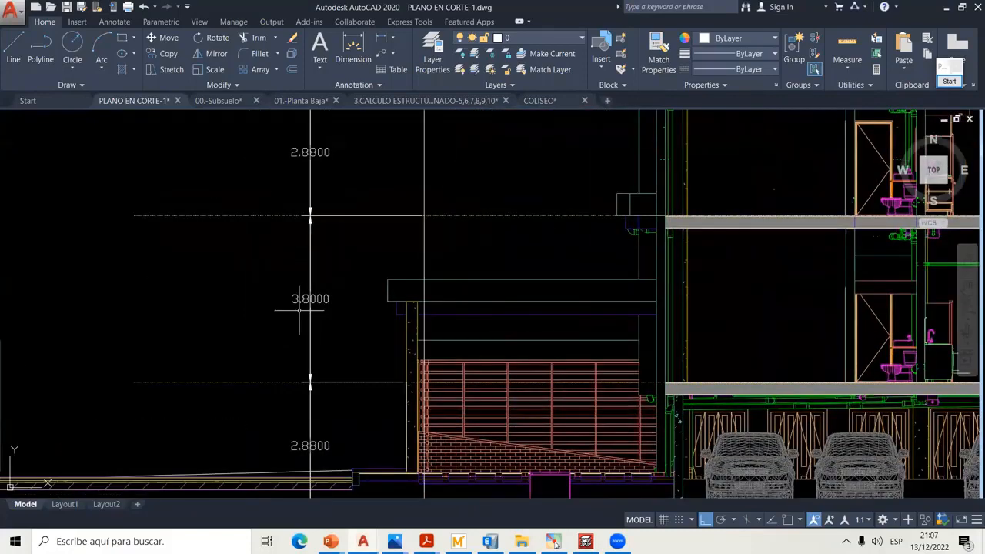
middle_drag(297, 285, 285, 303)
scroll(488, 235, down, 2)
middle_drag(481, 240, 459, 297)
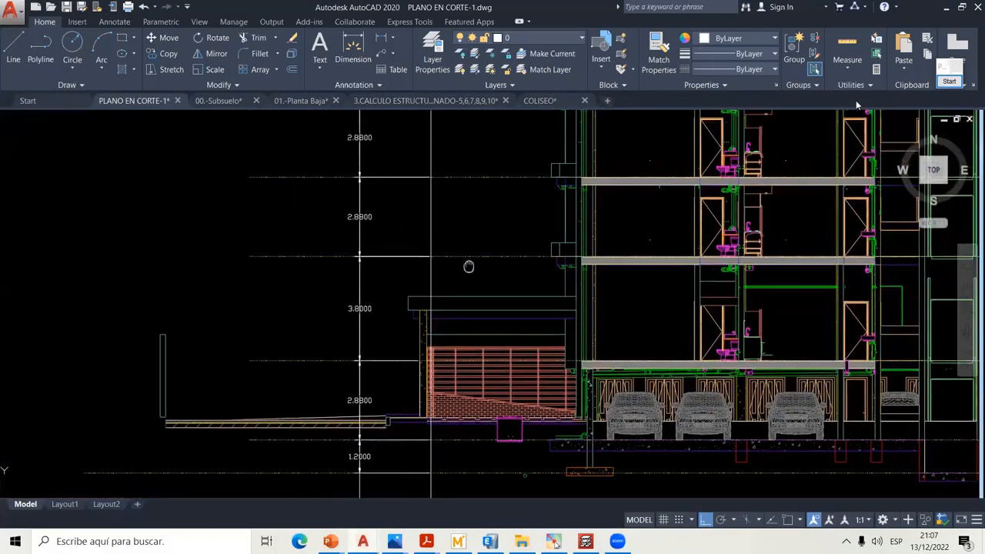
click(947, 83)
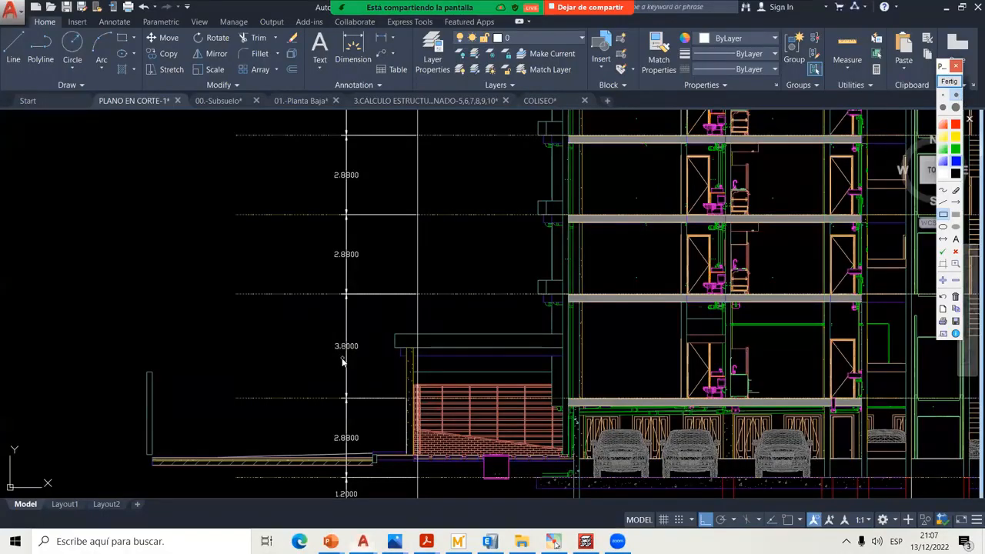
mouse_move(356, 339)
mouse_down()
mouse_move(337, 338)
mouse_move(344, 338)
mouse_up()
click(943, 190)
mouse_move(337, 269)
mouse_down()
mouse_move(377, 251)
mouse_move(336, 243)
mouse_move(328, 267)
mouse_up()
- Handwrite 4,5 beside the 3.80 storey dimension, cross it out, write 5 below it, and end the annotation
drag(250, 336, 279, 374)
drag(307, 340, 284, 371)
drag(184, 317, 240, 383)
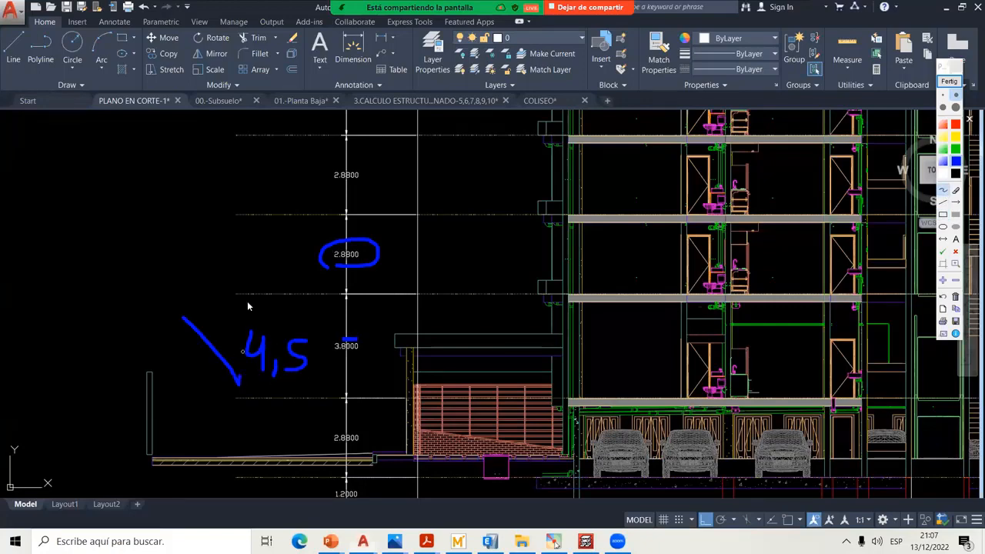
drag(247, 304, 196, 392)
drag(268, 387, 256, 412)
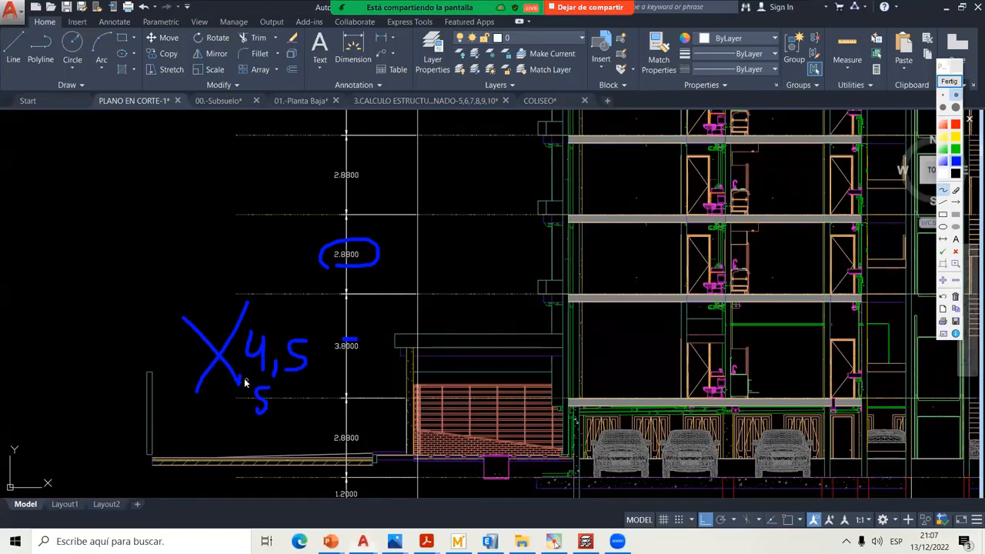
click(954, 87)
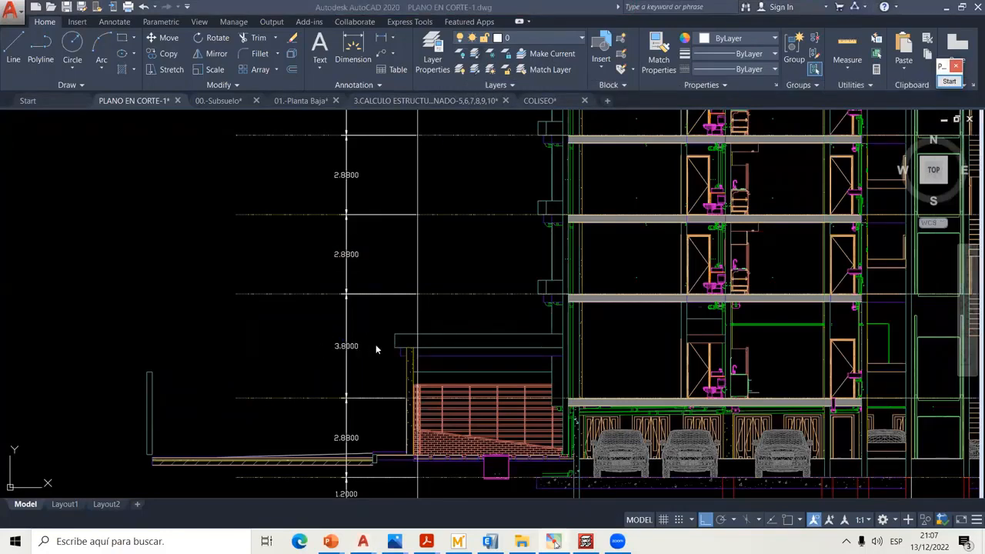
- Examine the height dimension of the storey directly above the car park and compare it with the neighbouring storeys in the section
scroll(375, 348, up, 4)
scroll(336, 354, down, 4)
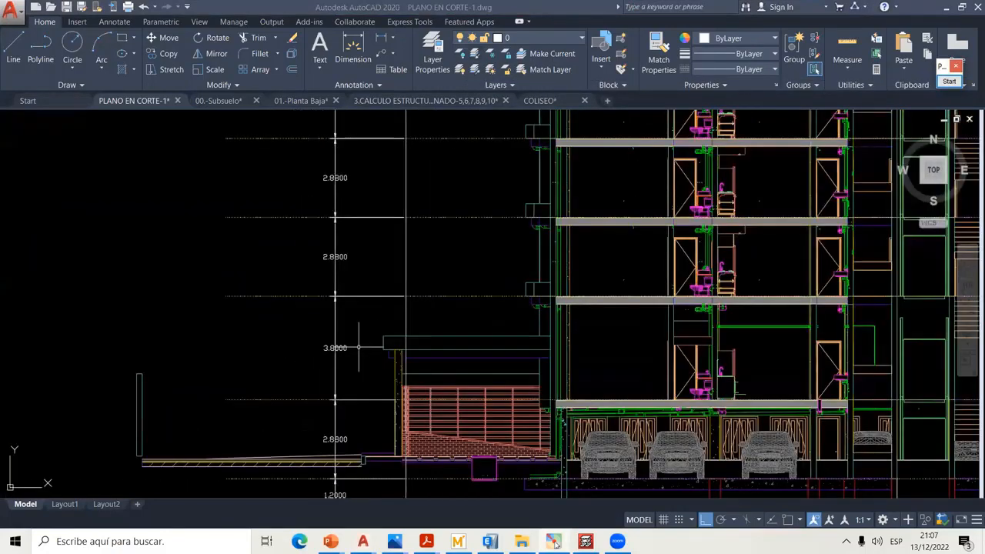
scroll(336, 350, up, 5)
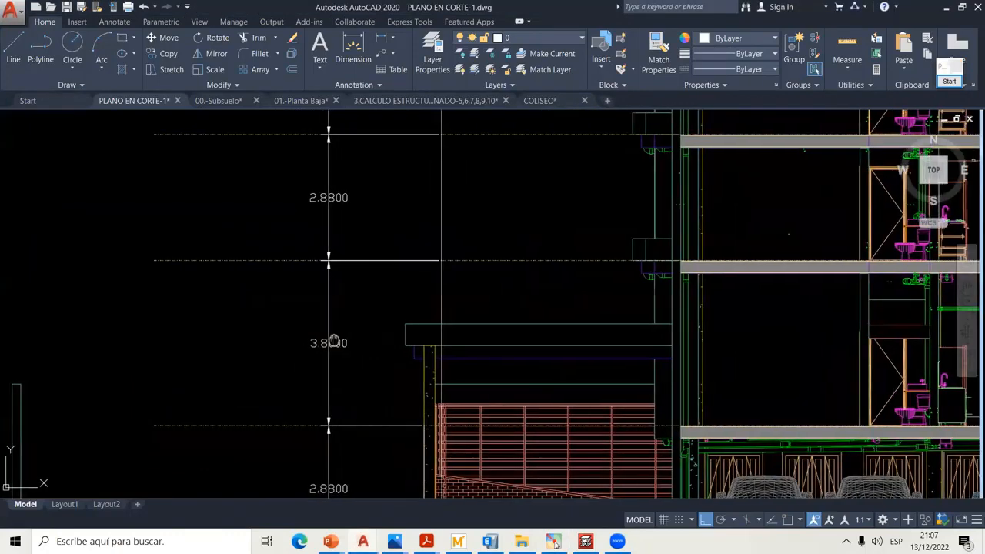
middle_drag(293, 343, 293, 328)
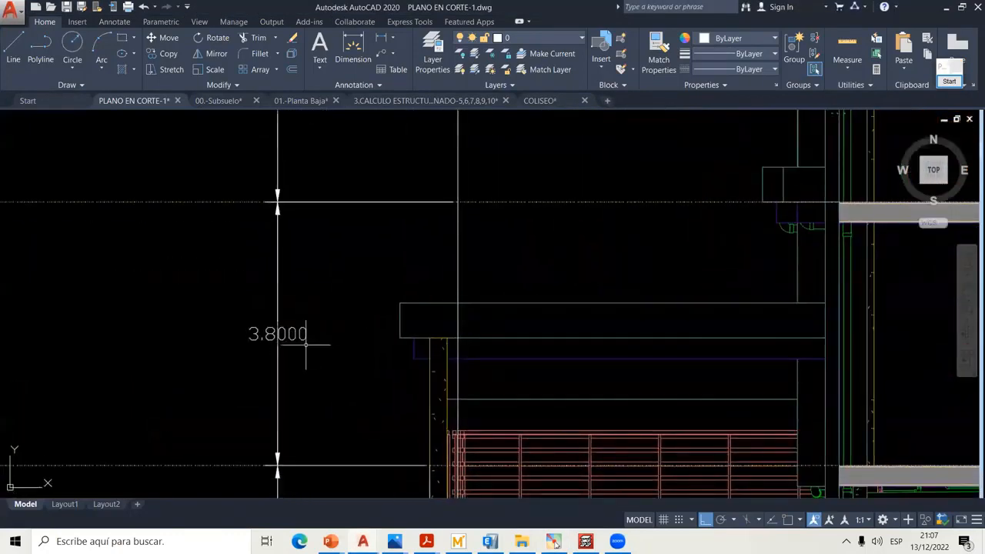
scroll(286, 341, down, 2)
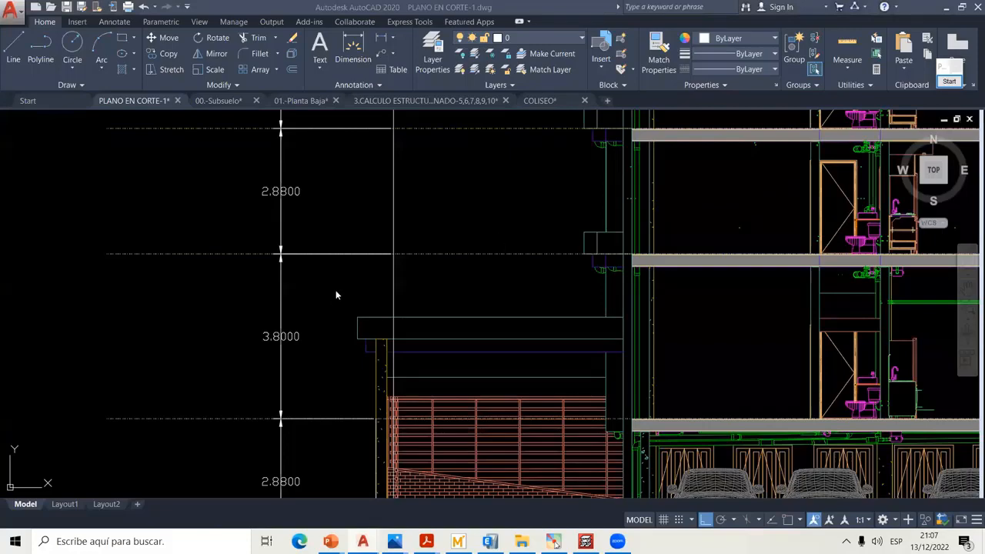
scroll(343, 307, down, 4)
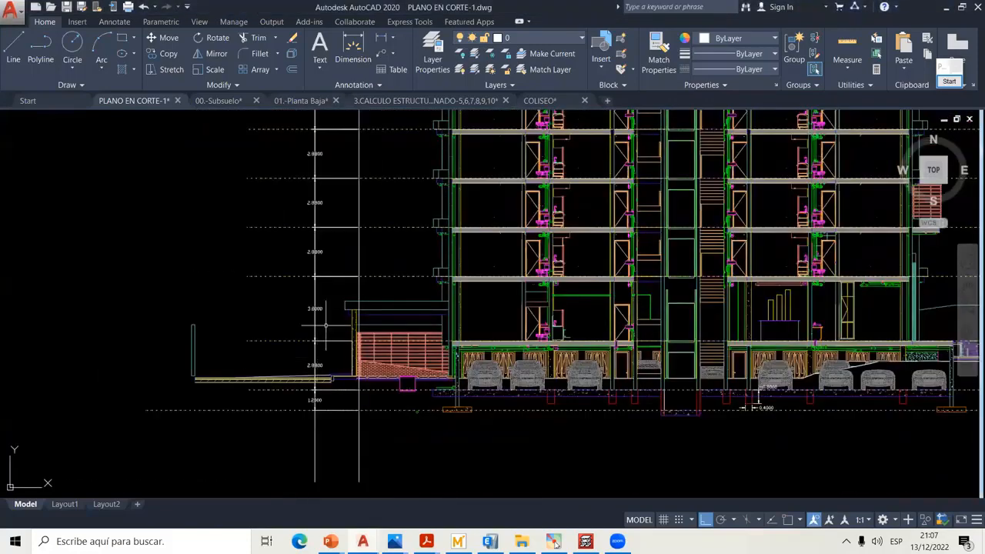
scroll(331, 311, up, 3)
middle_drag(323, 307, 304, 340)
scroll(300, 348, up, 4)
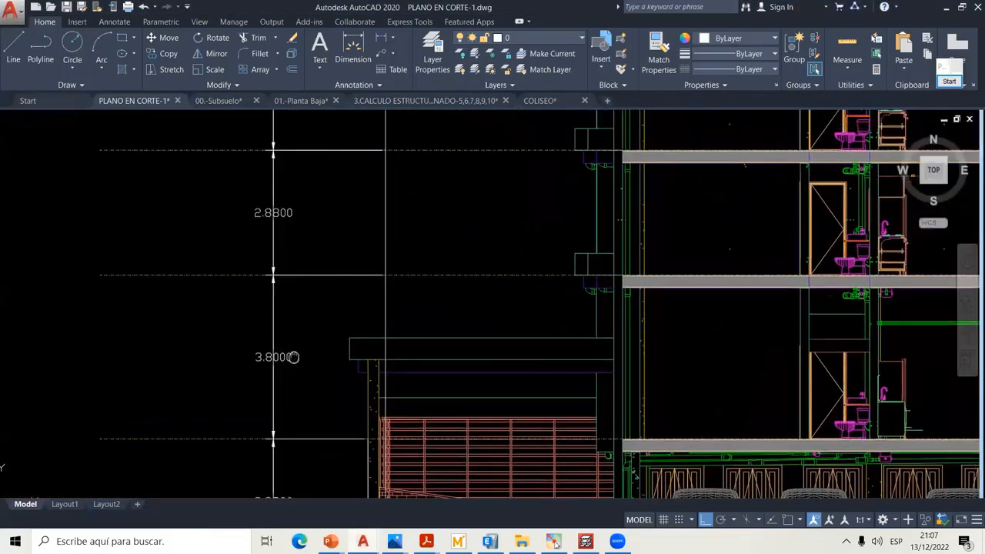
- Check the lower storey dimension in the section drawing, switch to CYPECAD and set the height of Forjado 3 to 3.80
scroll(267, 369, down, 2)
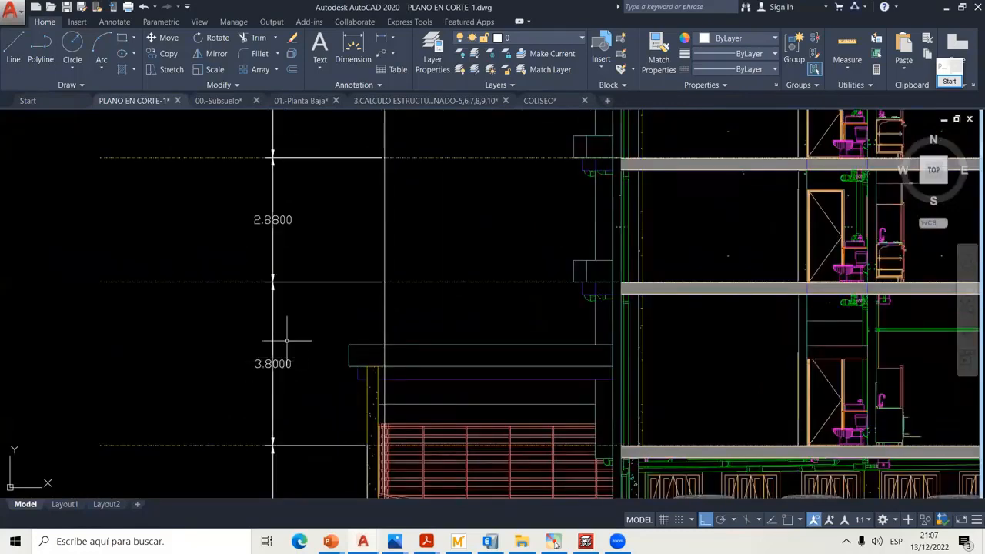
scroll(287, 341, down, 2)
middle_drag(266, 355, 264, 396)
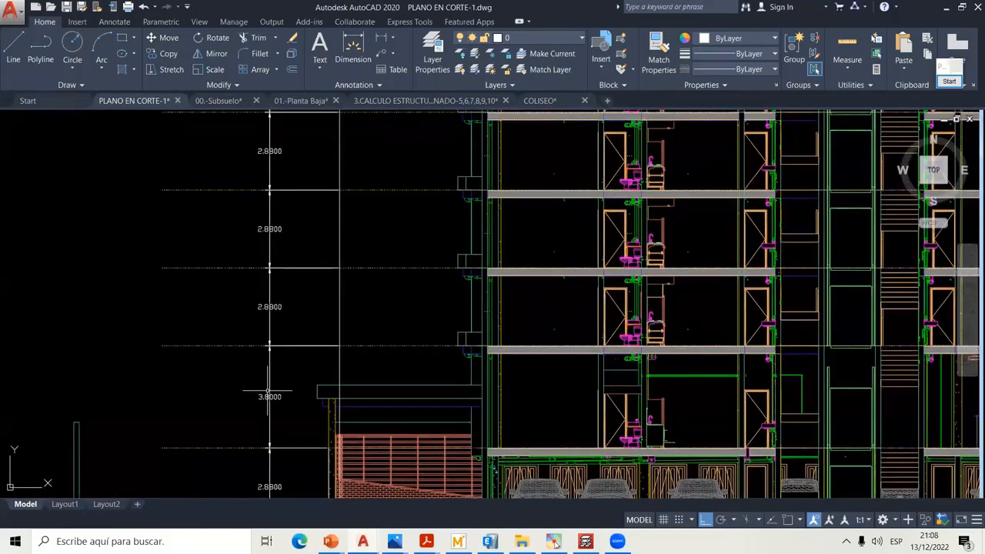
scroll(277, 291, up, 2)
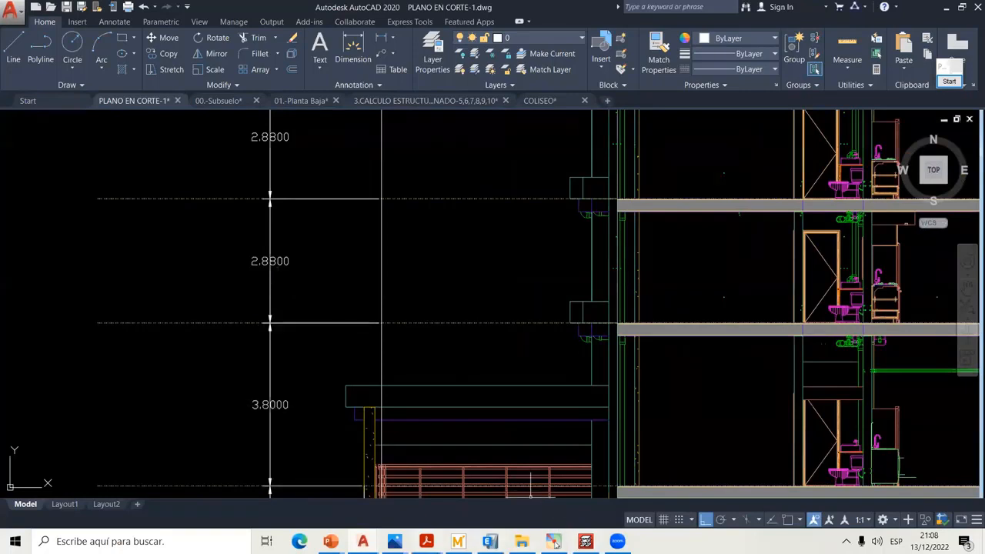
mouse_move(331, 540)
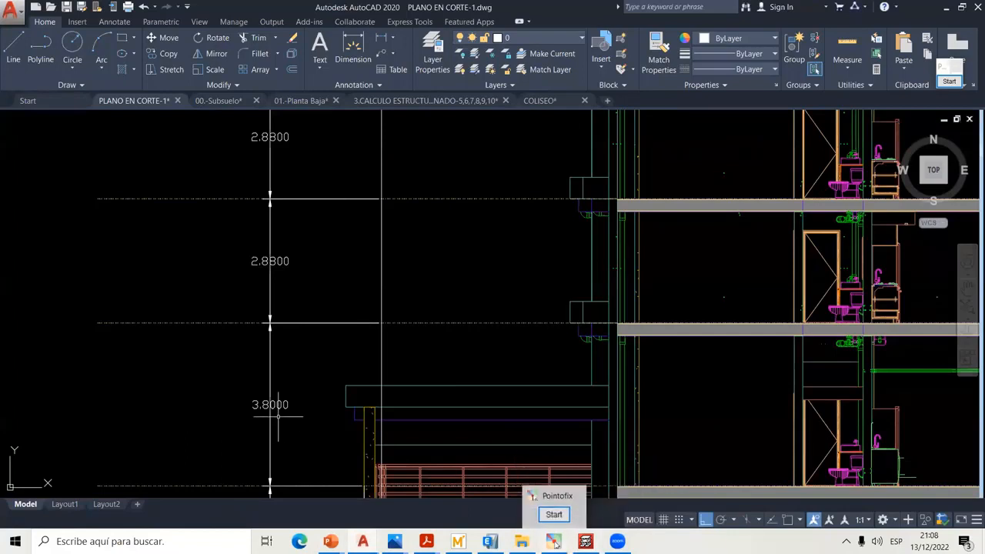
click(585, 540)
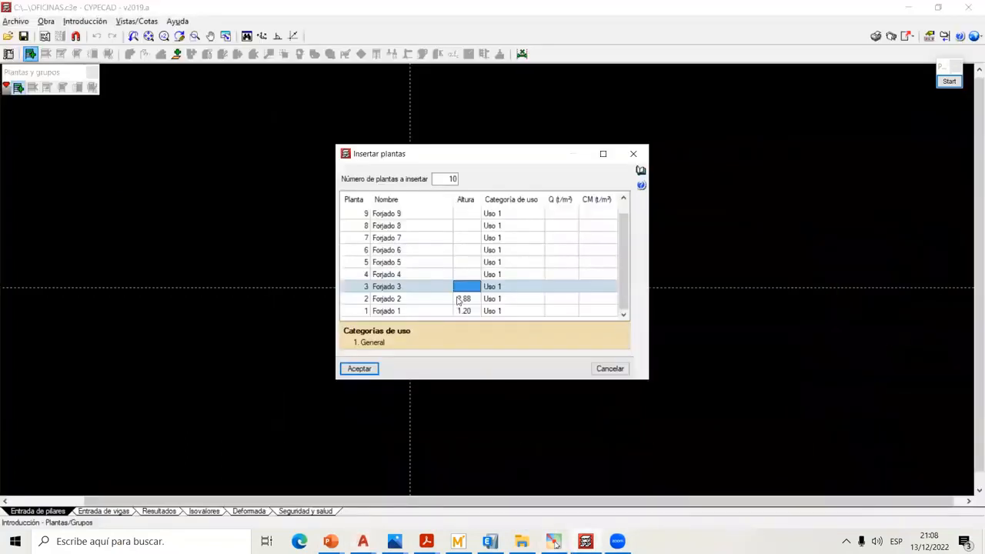
text(3.)
click(468, 275)
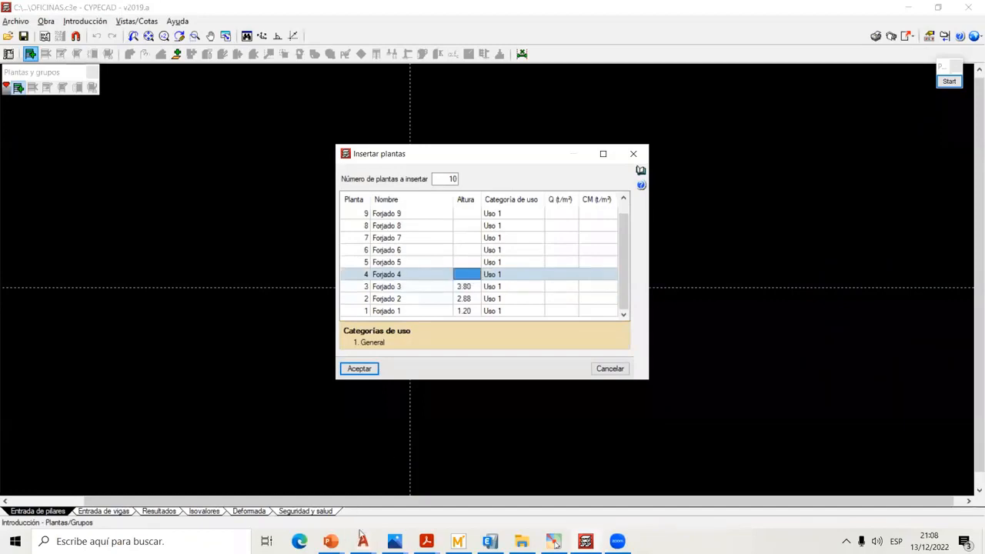
- Switch to the AutoCAD section drawing and examine the height dimensions of the storeys above Forjado 3
mouse_move(362, 538)
click(100, 468)
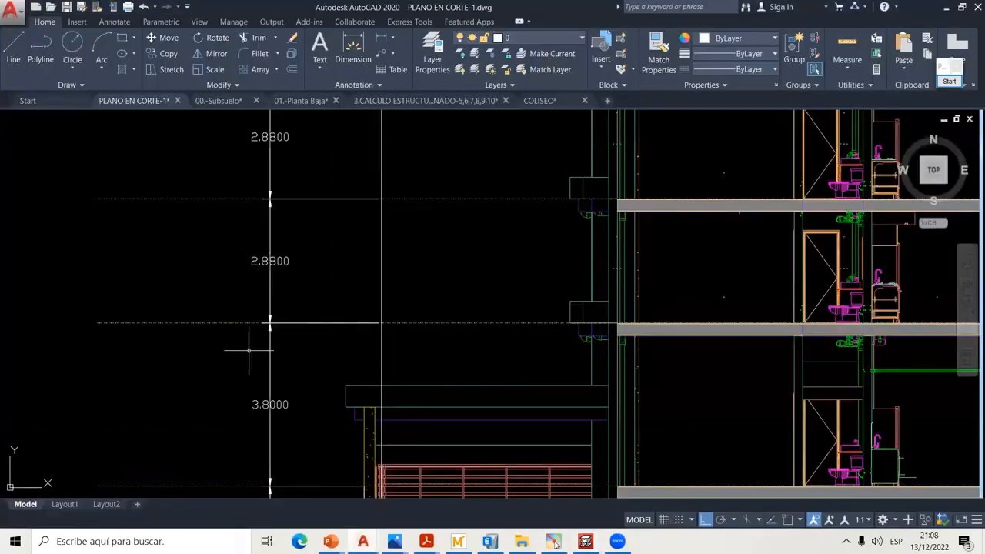
middle_drag(248, 350, 310, 424)
middle_drag(290, 259, 295, 422)
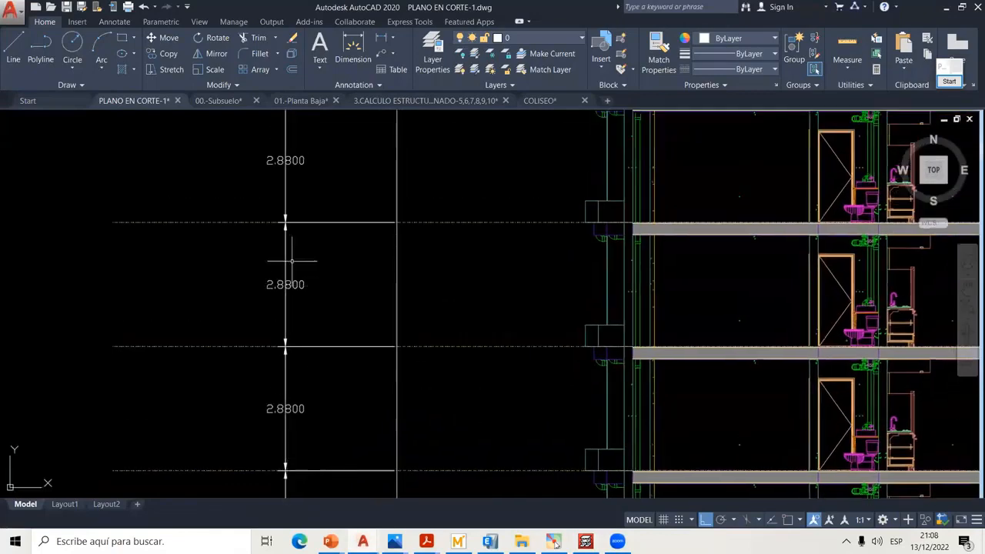
mouse_move(292, 261)
middle_down()
mouse_move(301, 314)
mouse_move(301, 264)
mouse_move(286, 365)
mouse_move(321, 226)
middle_up()
scroll(279, 275, down, 2)
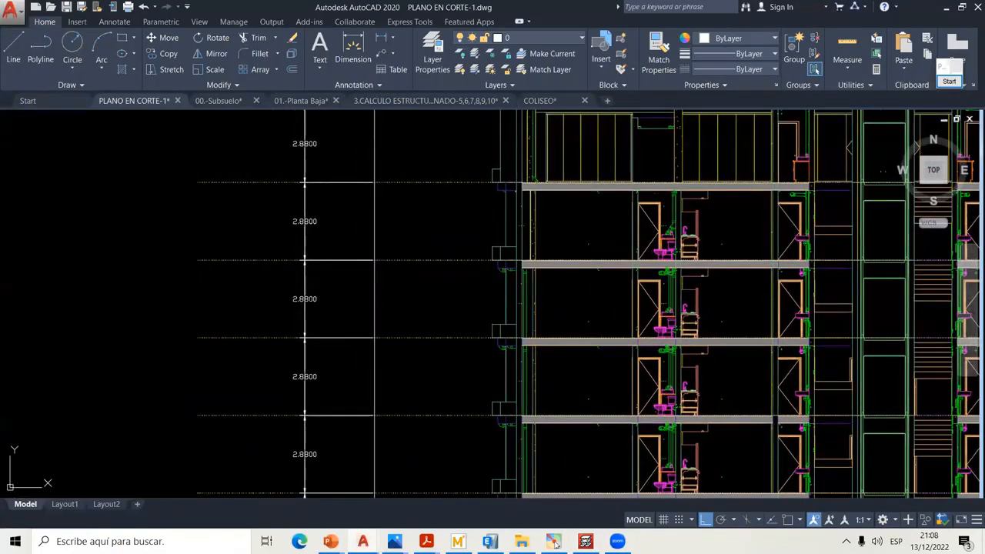
middle_drag(310, 380, 324, 360)
scroll(324, 360, up, 2)
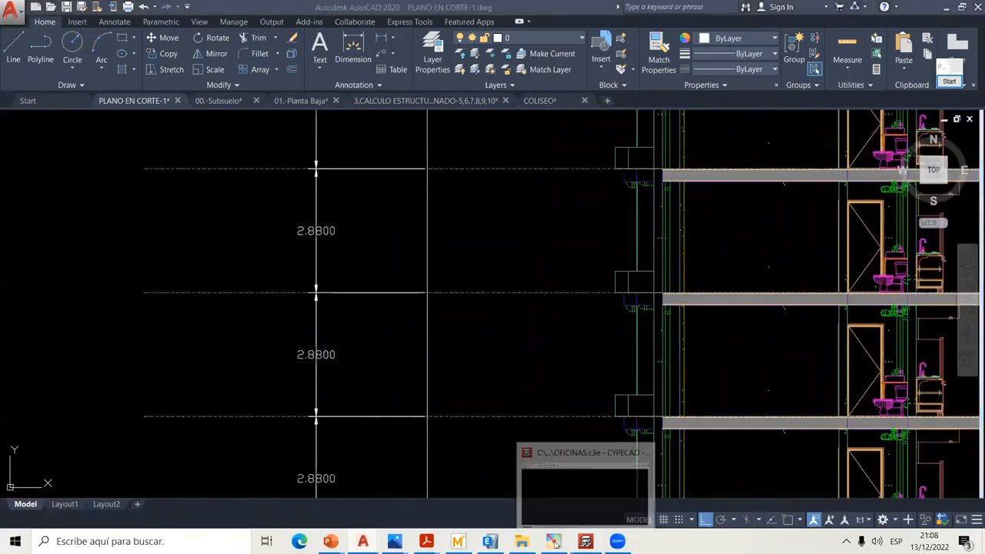
- Switch to CYPECAD and set the heights of Forjado 4 through Forjado 10 to 2.88 together
click(587, 538)
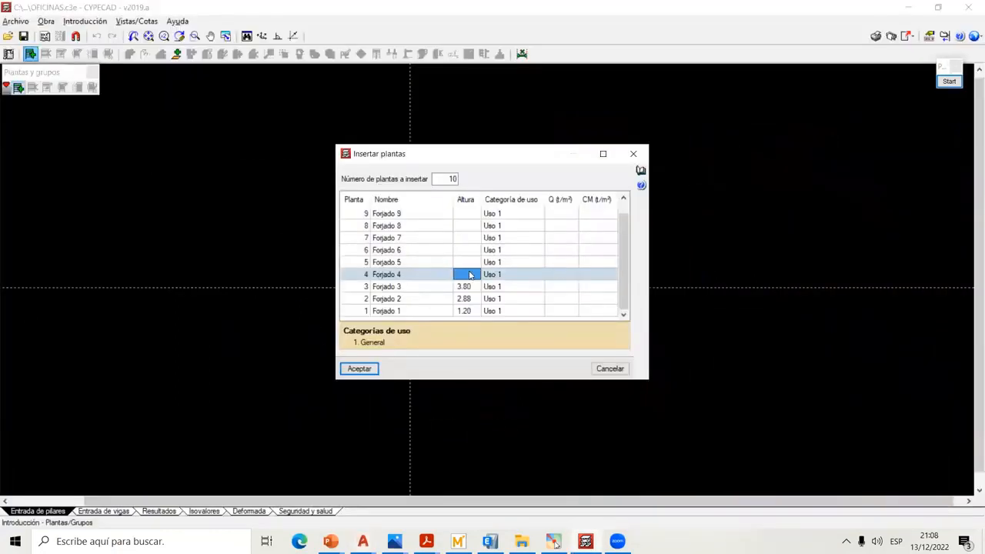
scroll(470, 275, up, 1)
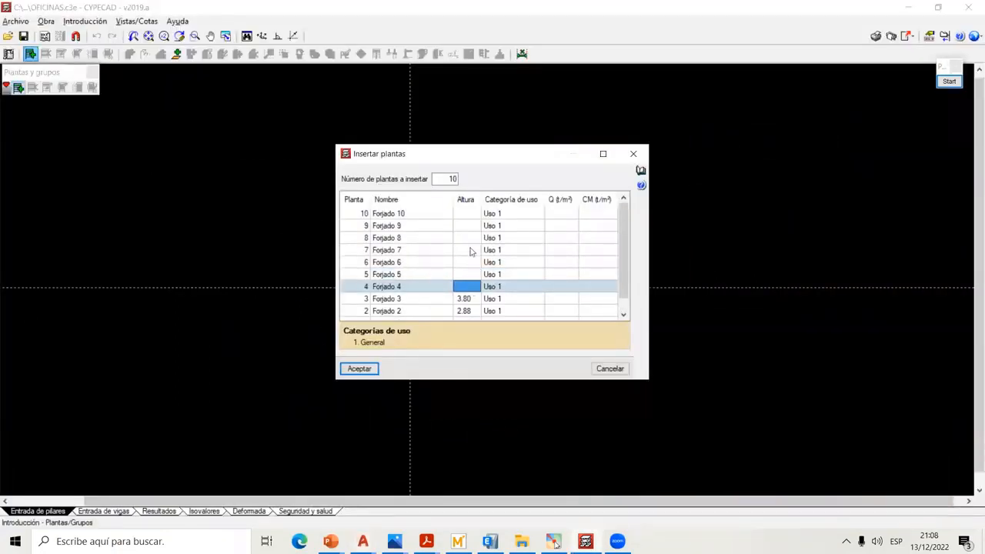
drag(475, 216, 468, 291)
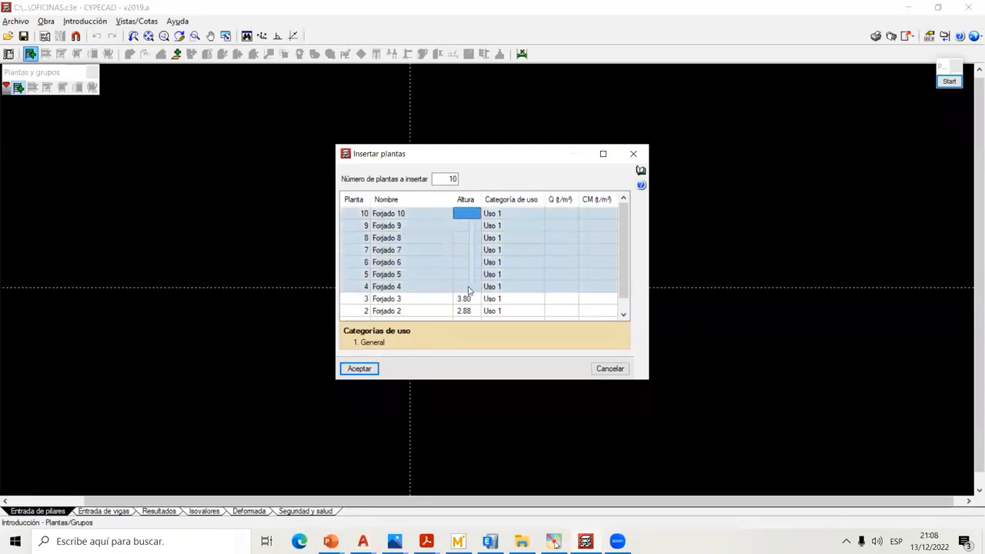
click(469, 215)
text(2)
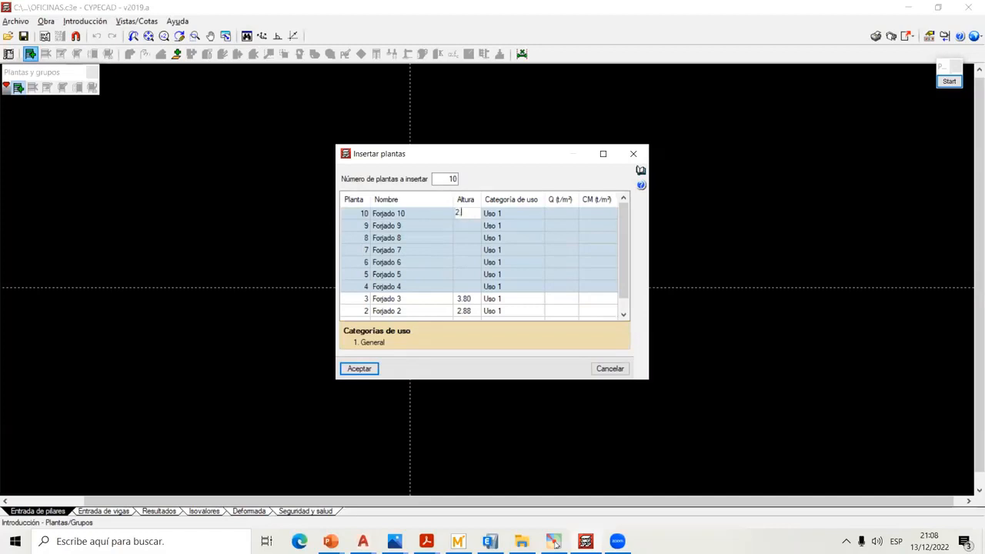
text(.88)
key(Return)
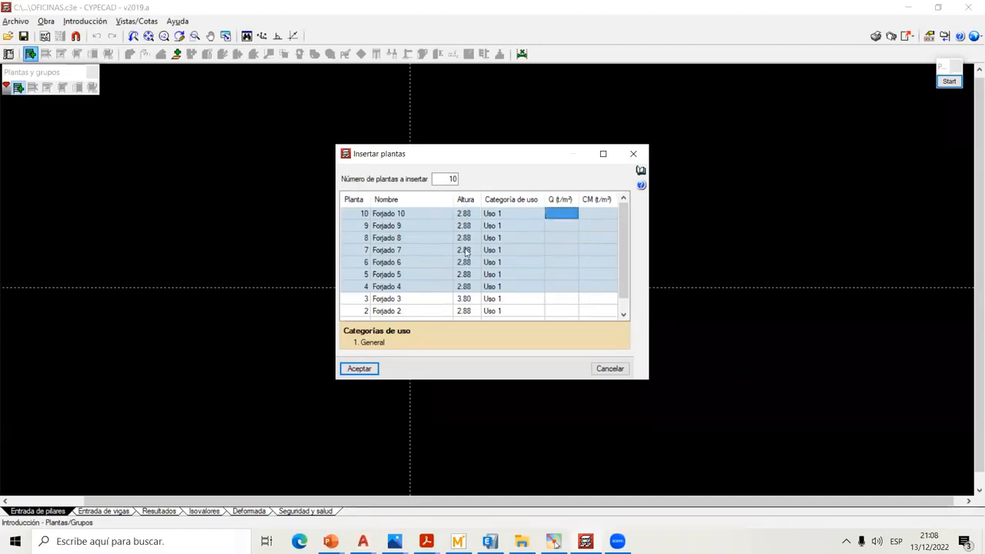
scroll(466, 253, down, 1)
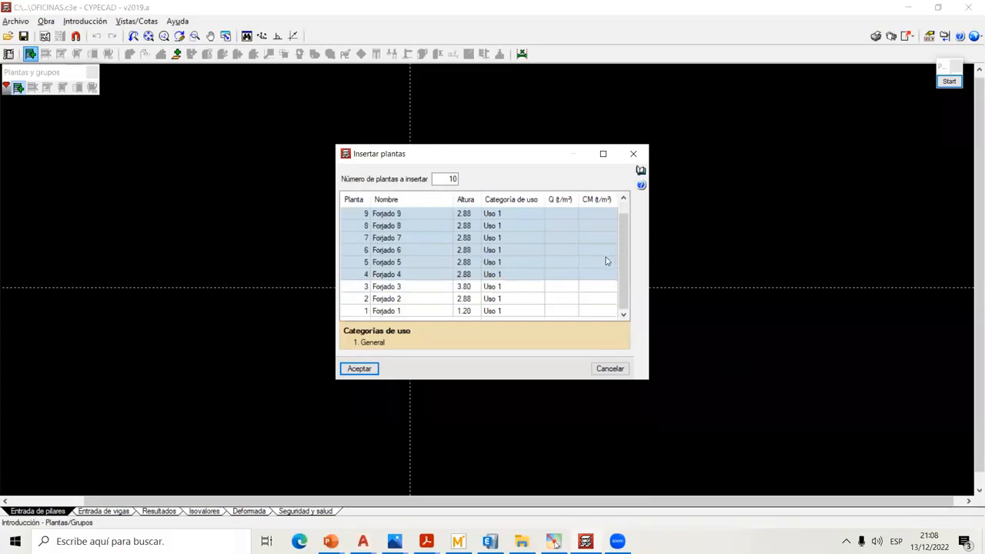
scroll(623, 217, up, 1)
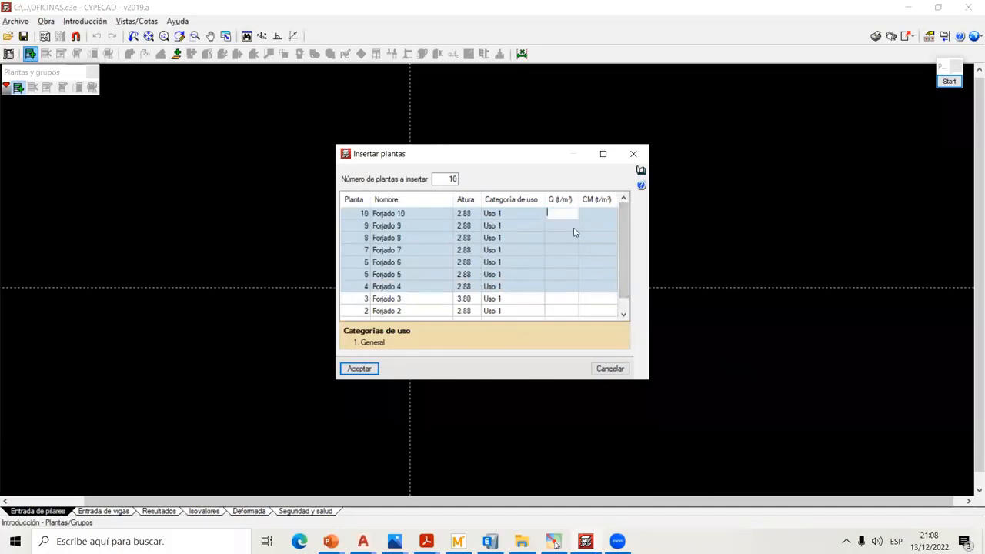
- Outline the Q and CM column headings with blue rectangles in Pointofix and end the annotation
click(948, 81)
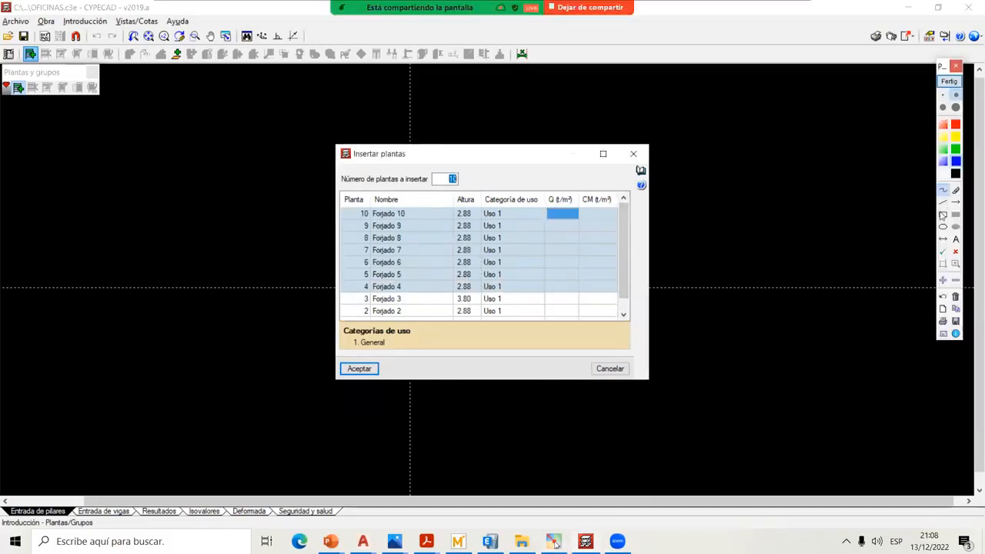
click(942, 215)
mouse_move(541, 188)
mouse_down()
mouse_move(573, 207)
mouse_move(619, 206)
mouse_up()
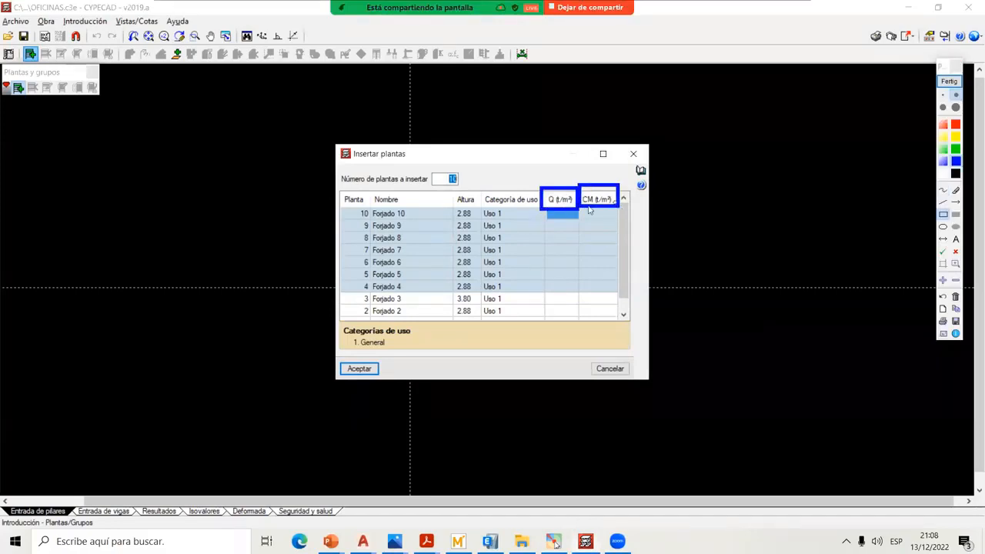
click(948, 80)
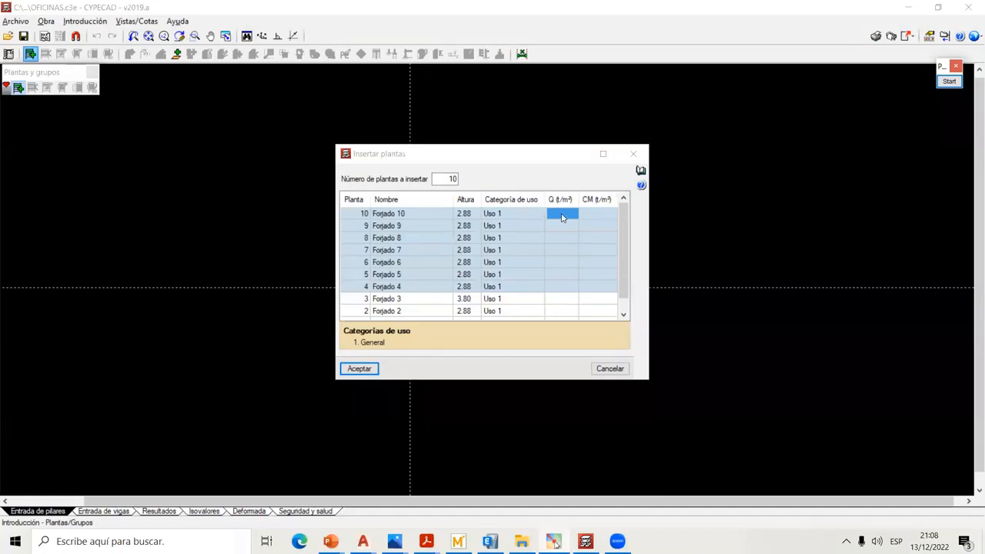
- Enlarge the floor list and set the Q and CM loads of Forjado 4 through Forjado 10 to 0
click(554, 150)
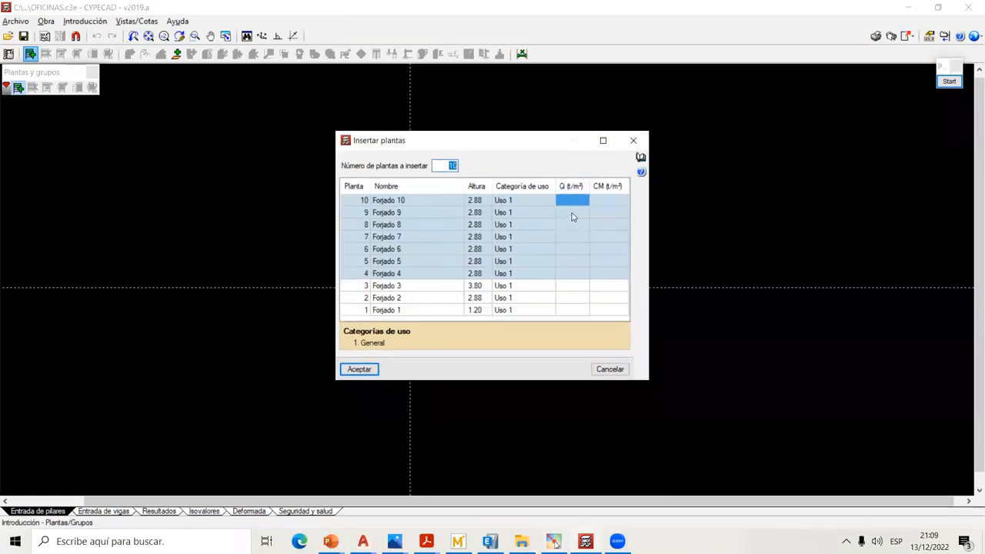
click(580, 203)
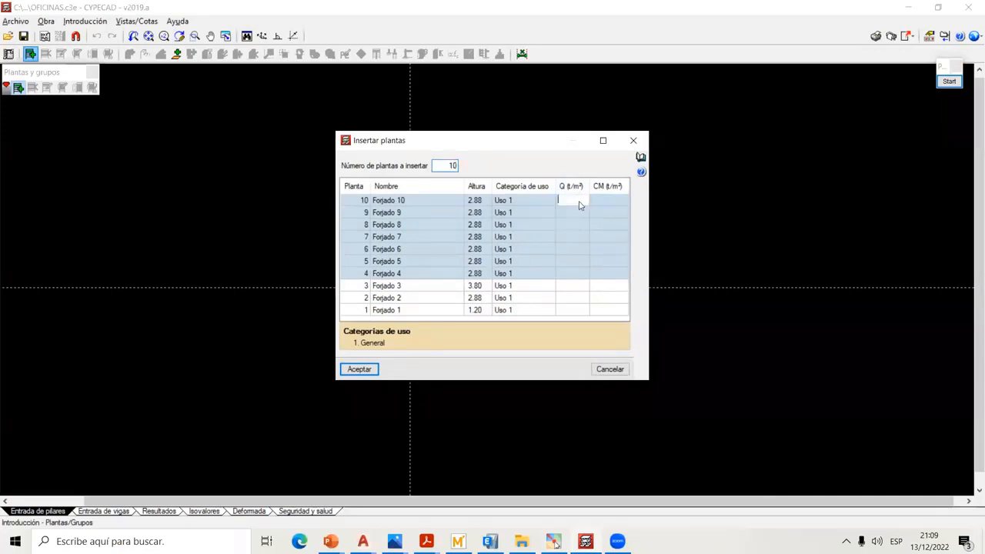
drag(537, 144, 549, 111)
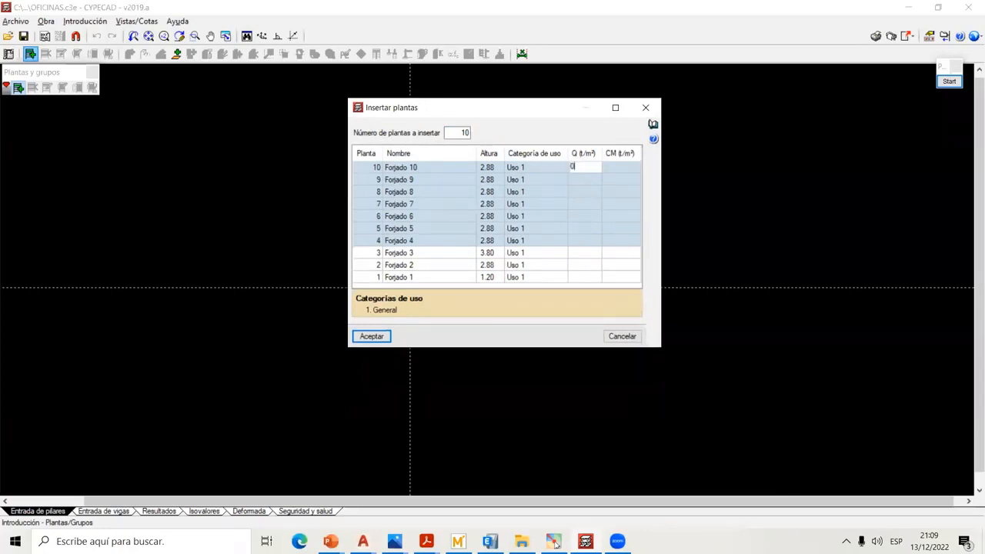
click(634, 171)
text(0)
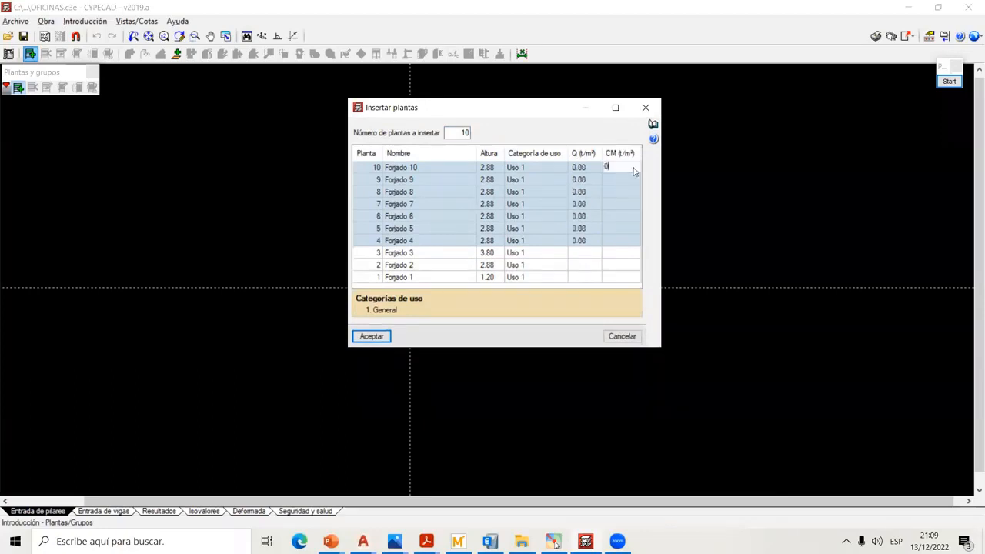
click(615, 194)
- Set the Q and CM loads of Forjado 1, 2 and 3 to 0 and accept the insertion of the ten floors
drag(583, 257, 582, 283)
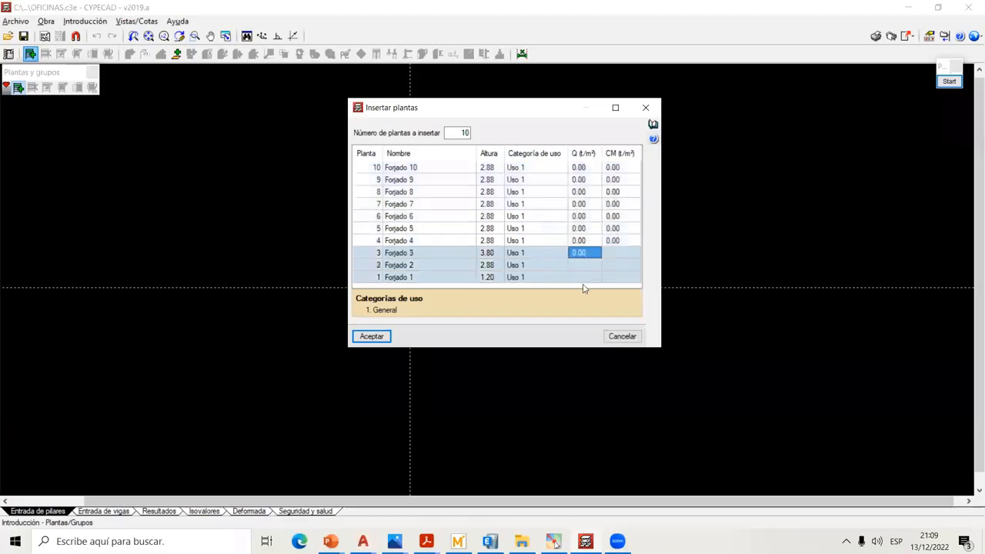
text(0)
click(614, 264)
click(612, 255)
text(0)
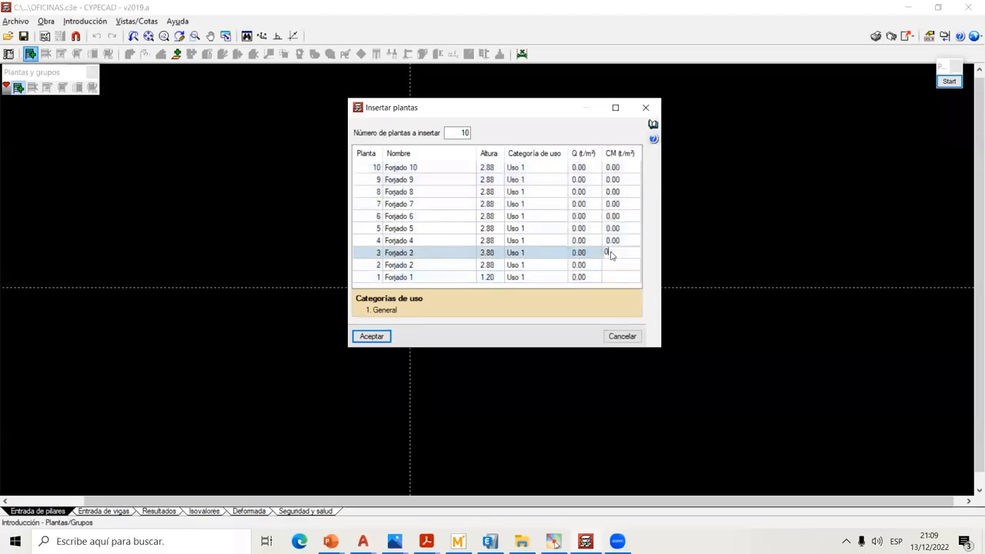
click(581, 241)
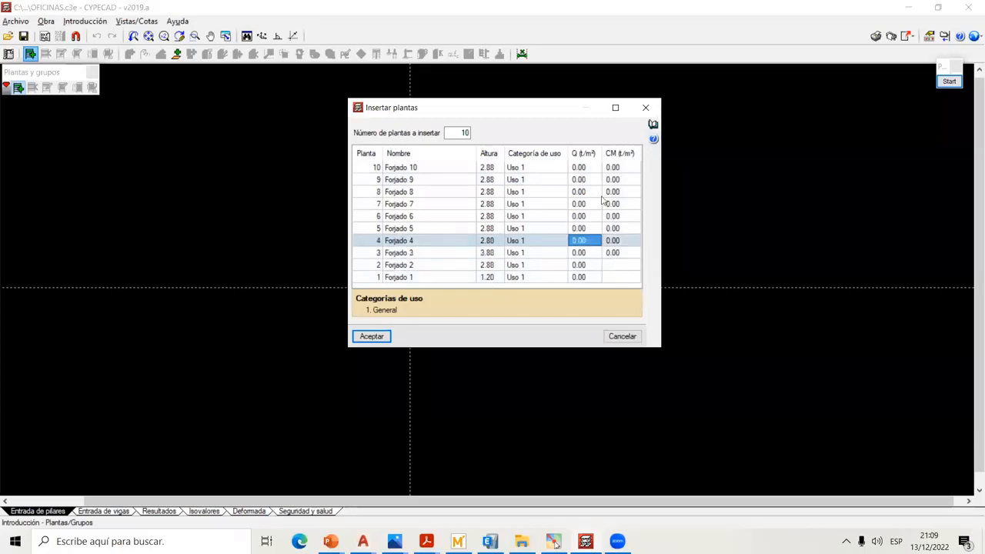
click(609, 264)
text(0)
click(620, 277)
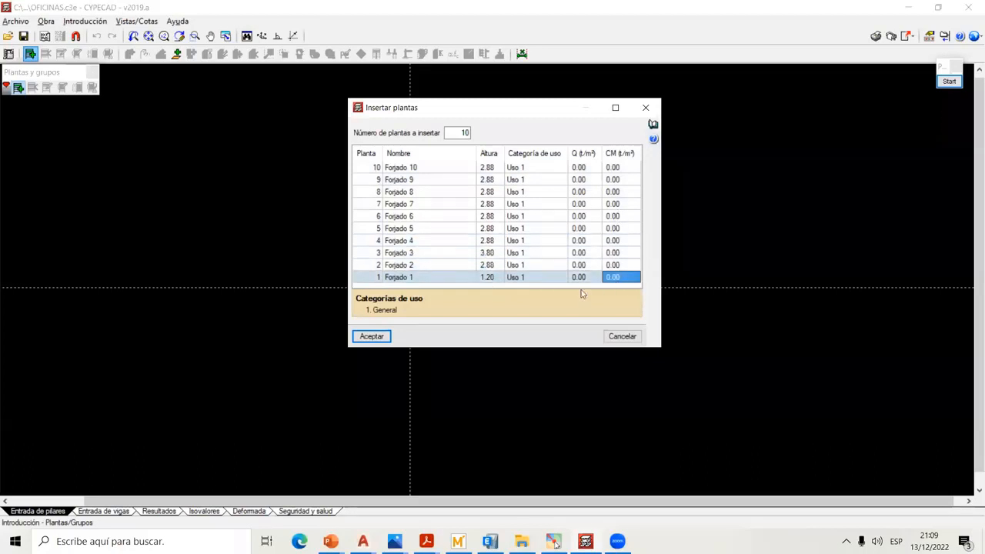
click(376, 341)
click(373, 336)
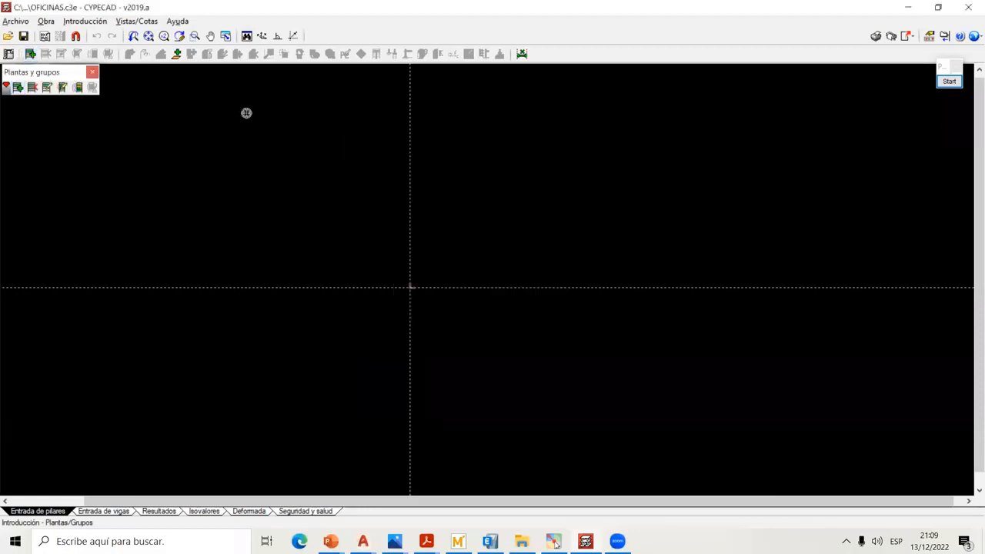
- Open the floor editing dialog, review the heights and elevations of all floors, and accept it
click(48, 88)
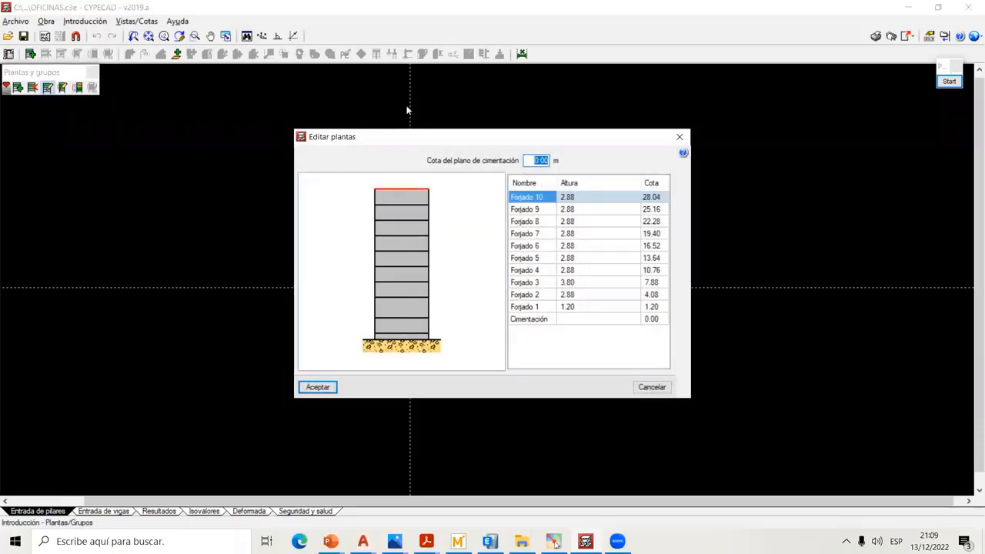
drag(470, 137, 484, 111)
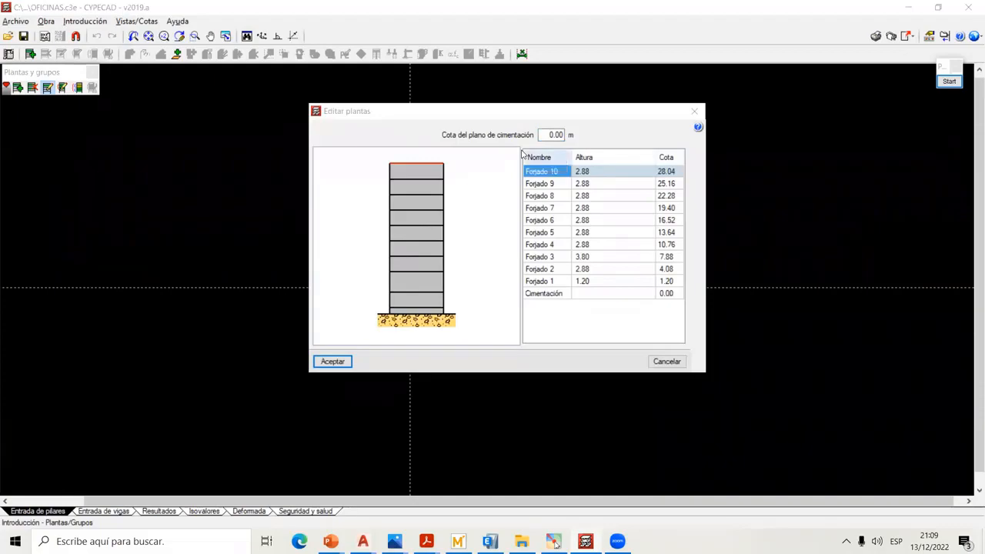
click(950, 81)
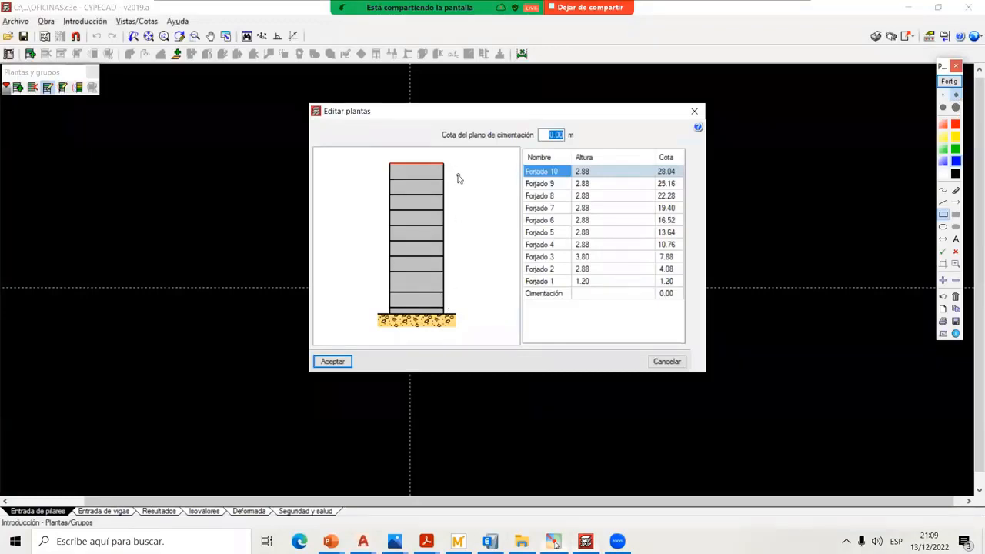
click(956, 95)
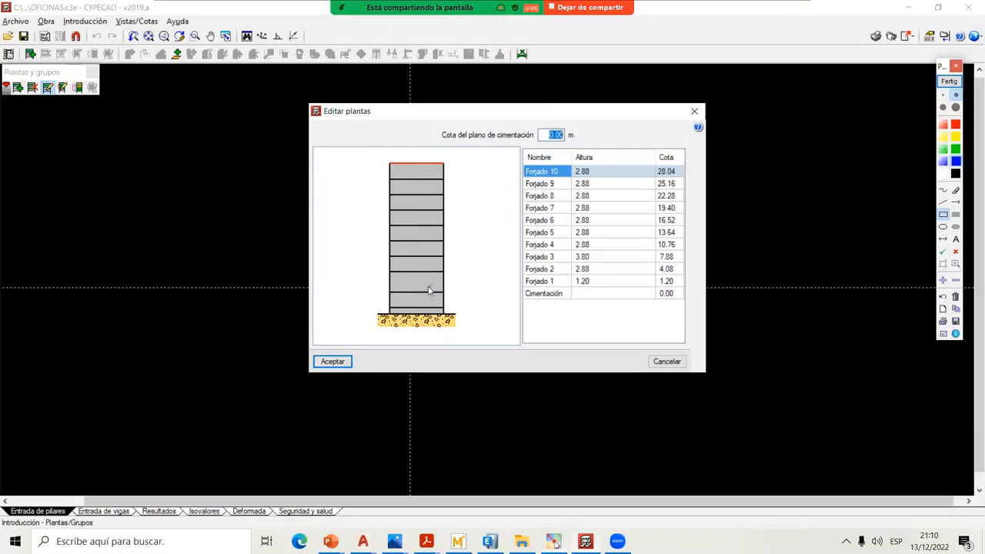
click(946, 82)
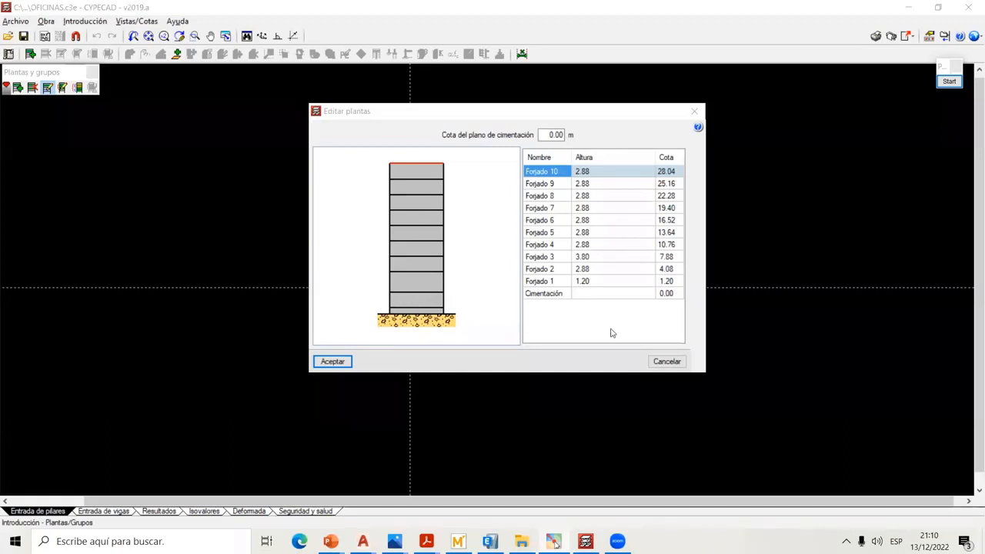
click(333, 361)
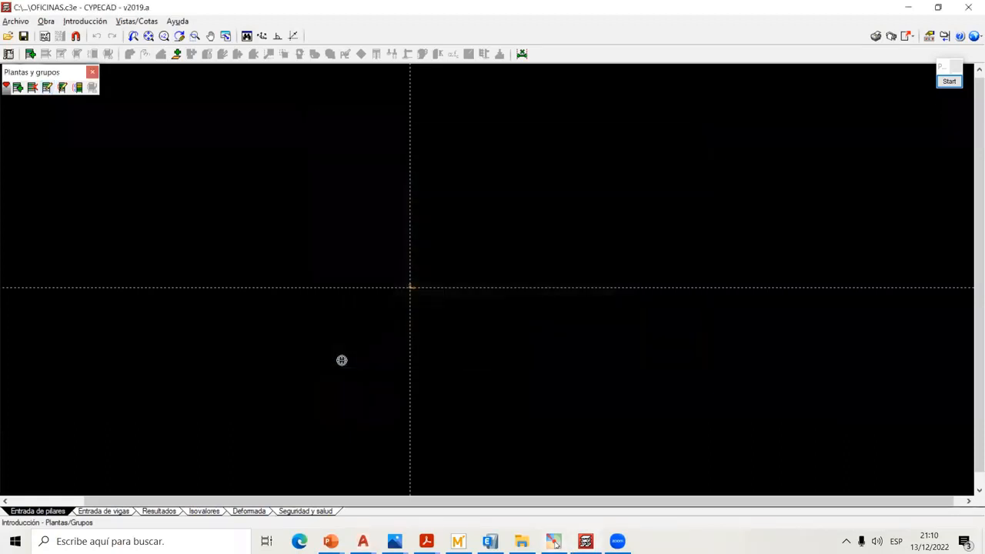
- Minimise the CYPECAD and AutoCAD windows and open the Datos (D:) drive in File Explorer
click(910, 7)
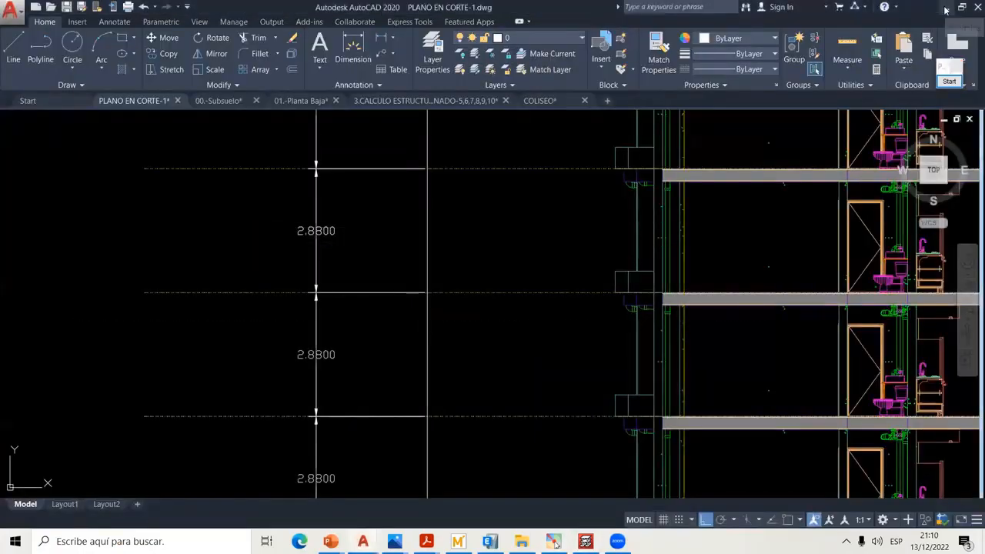
click(946, 10)
click(912, 14)
click(912, 14)
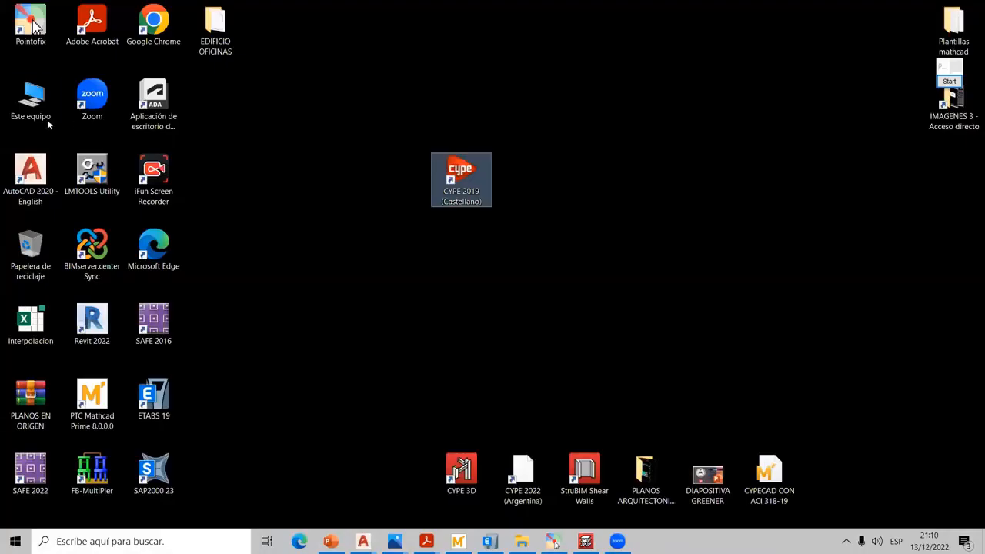
double_click(34, 107)
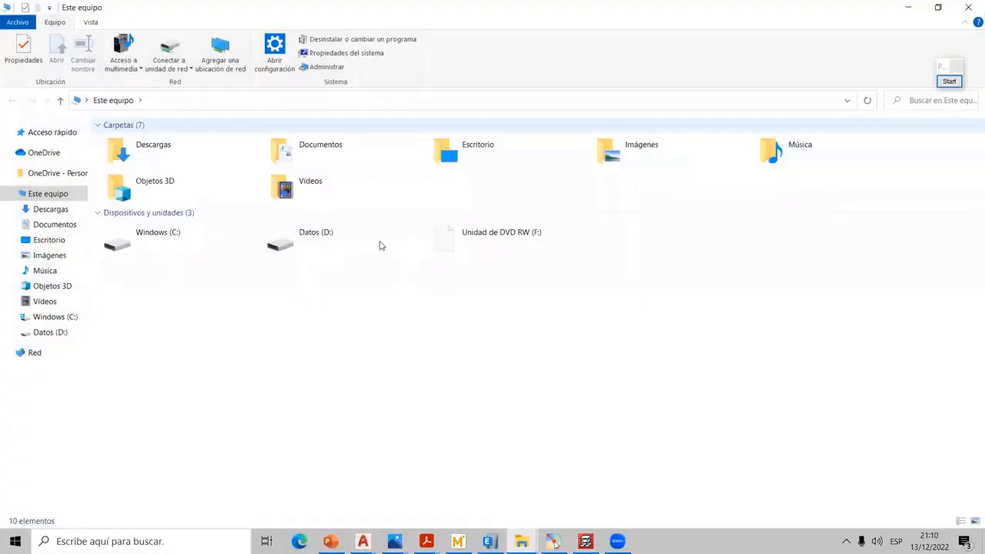
double_click(377, 244)
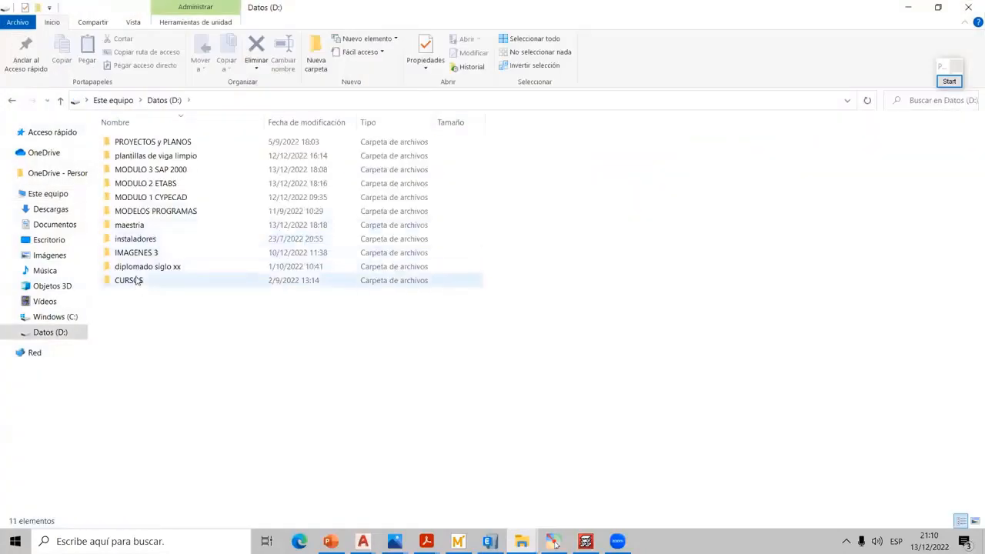
- Open the 4/1/2022 17:46 Revit project from MODELOS PROGRAMAS > REVIT > PROYECTO OFICINAS and return to CYPECAD while it loads
double_click(165, 212)
double_click(129, 185)
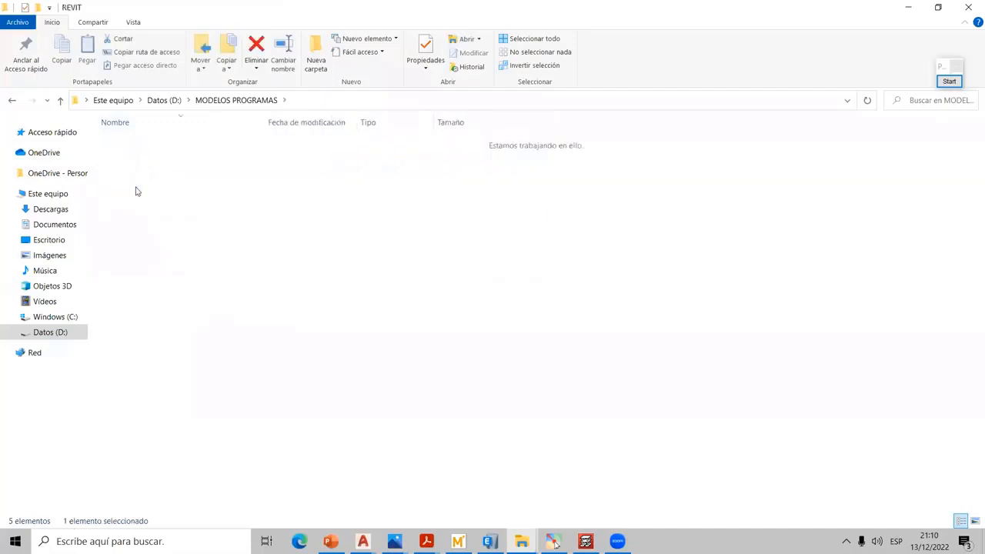
double_click(150, 171)
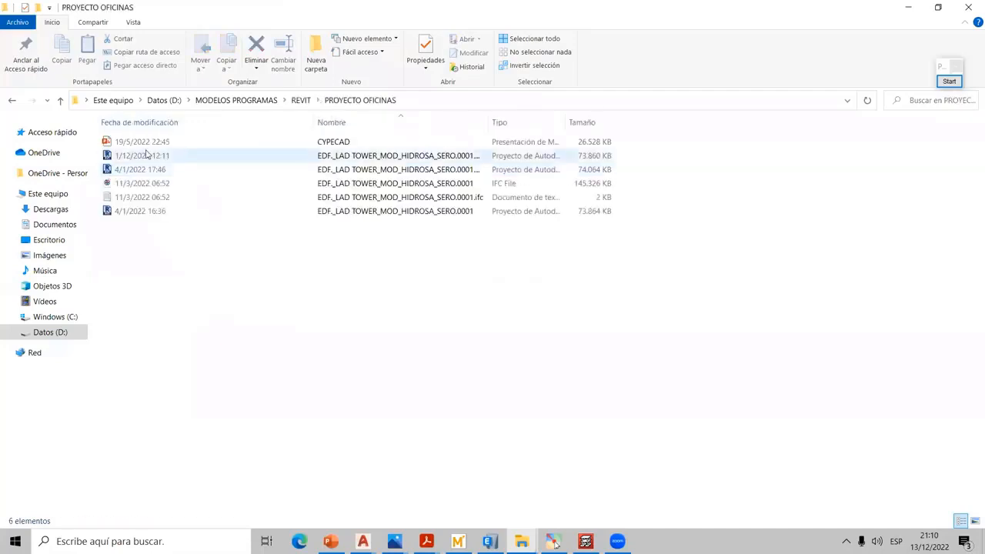
double_click(146, 170)
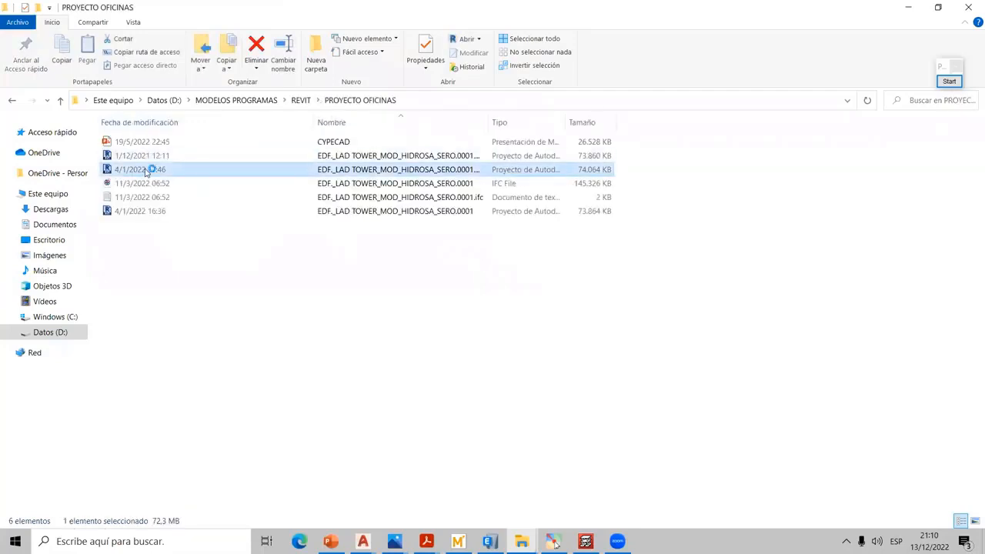
click(906, 8)
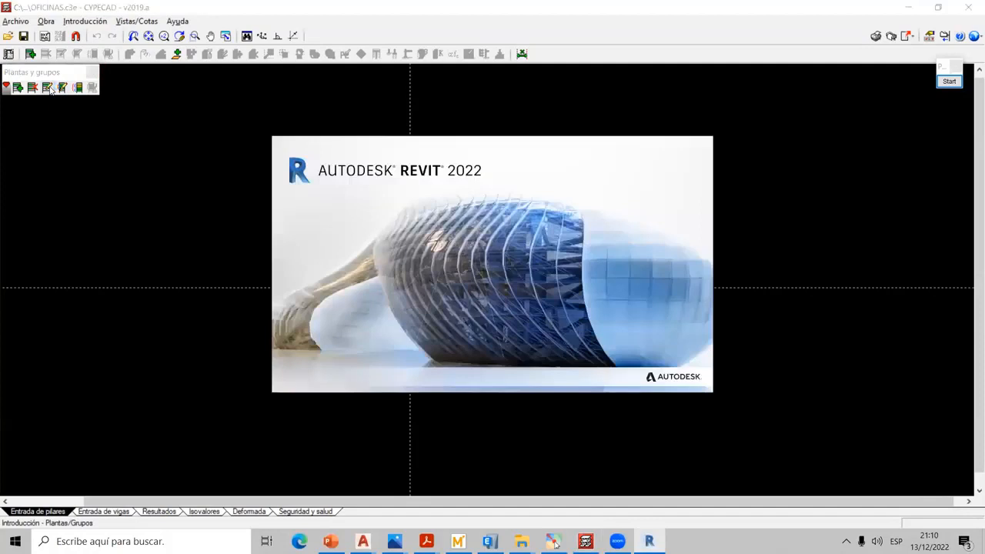
- Open the floor editing dialog, highlight the lowest storeys and Forjado 2's elevation in blue with Pointofix, and end the annotation
click(47, 88)
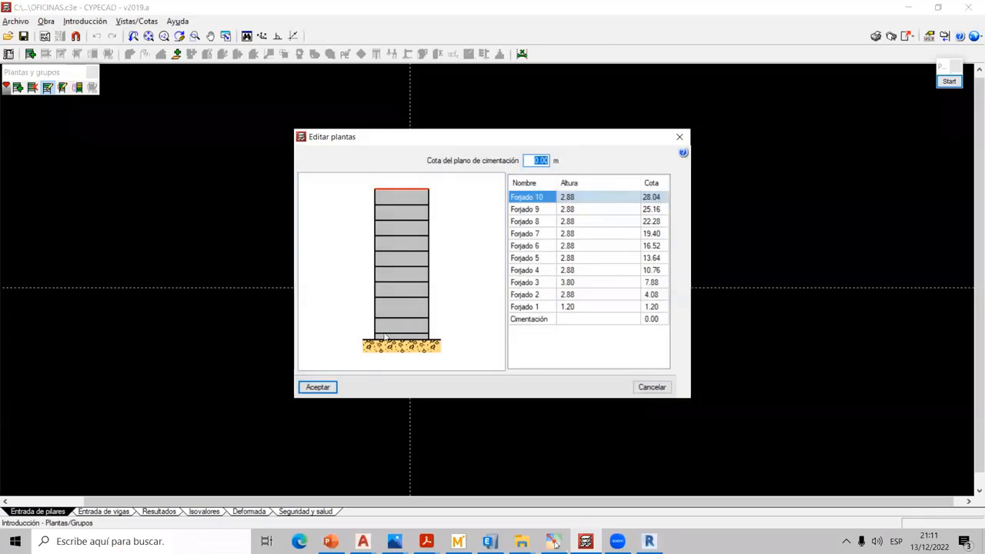
click(951, 81)
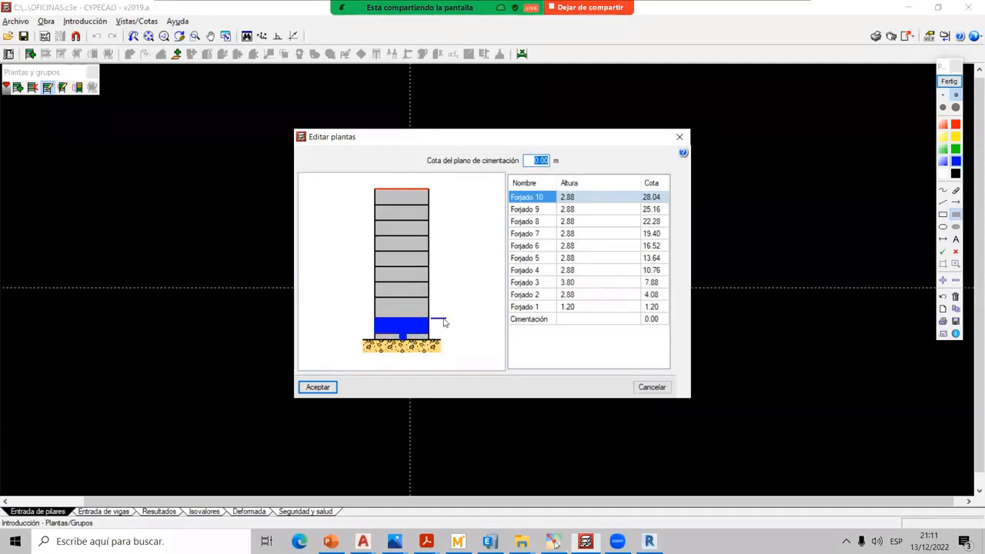
click(945, 214)
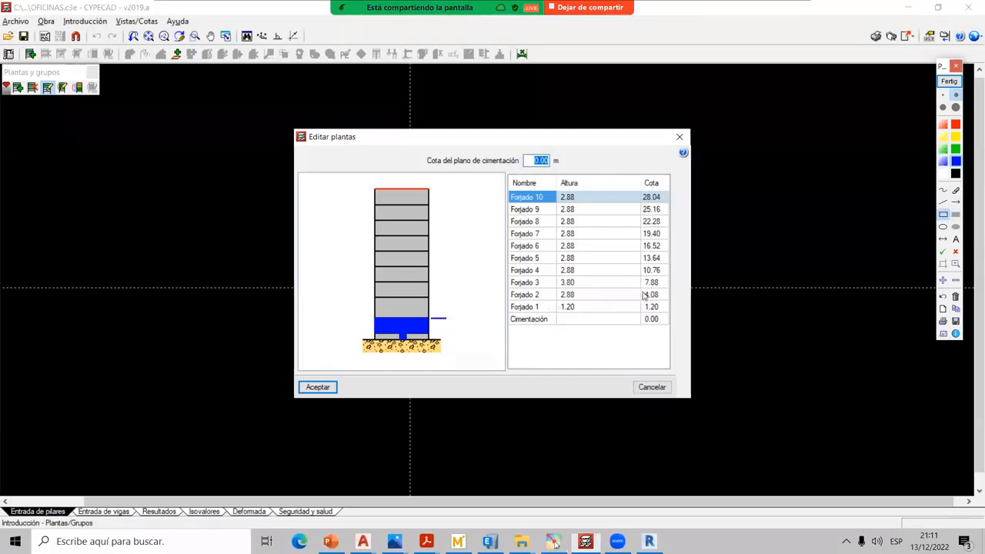
drag(640, 289, 666, 301)
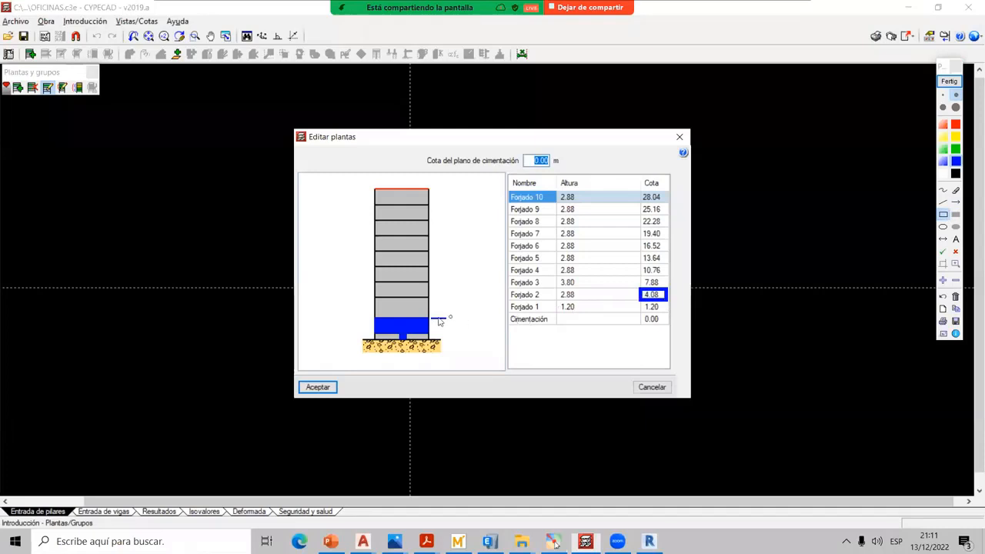
drag(431, 318, 455, 318)
click(949, 81)
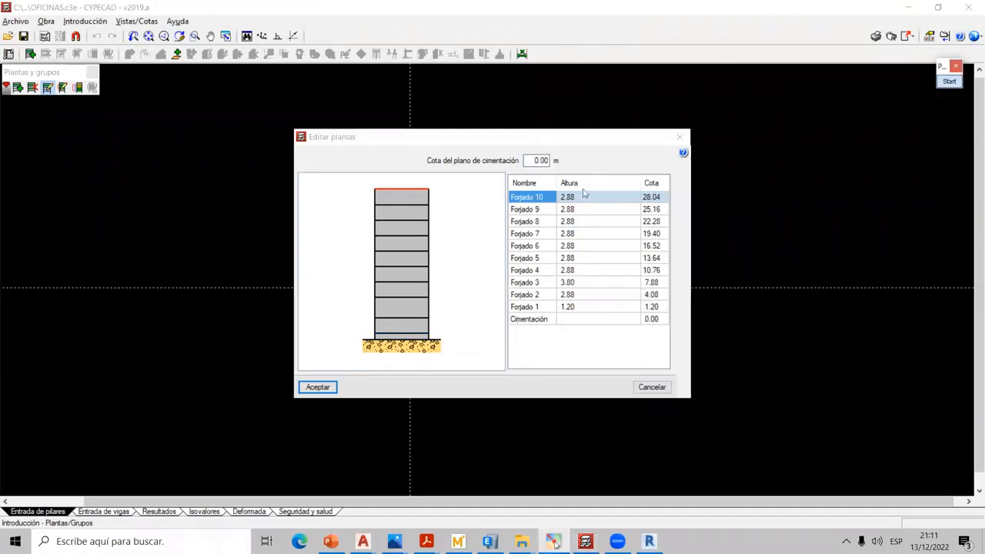
- Try foundation plane elevations of -4.08, -2.50, 3.00 and -3.00 m in the floor editing dialog
click(538, 161)
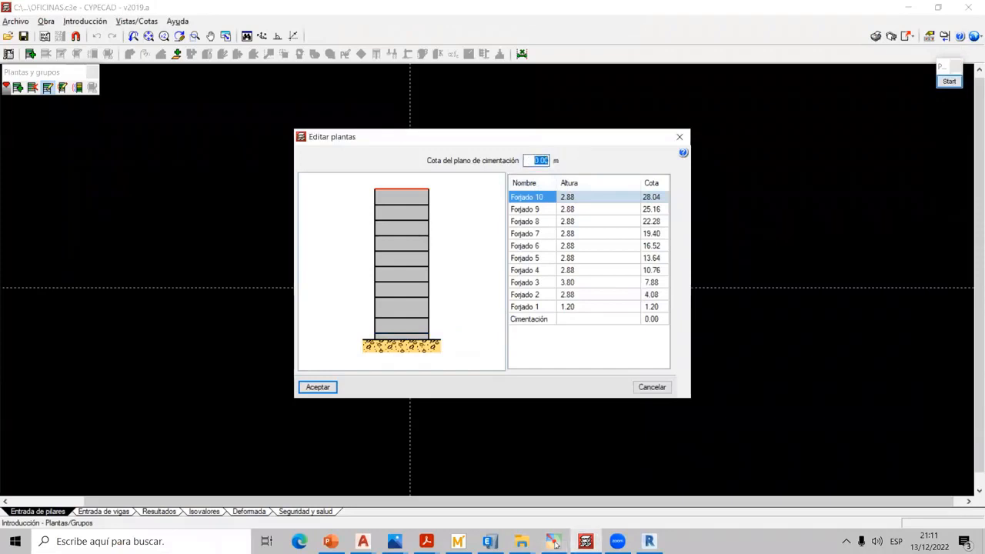
text(-4)
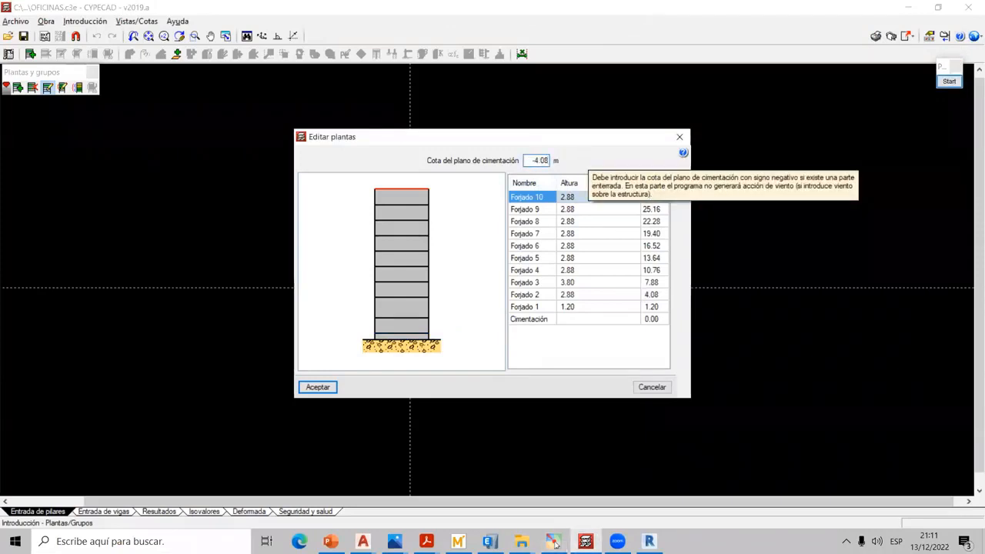
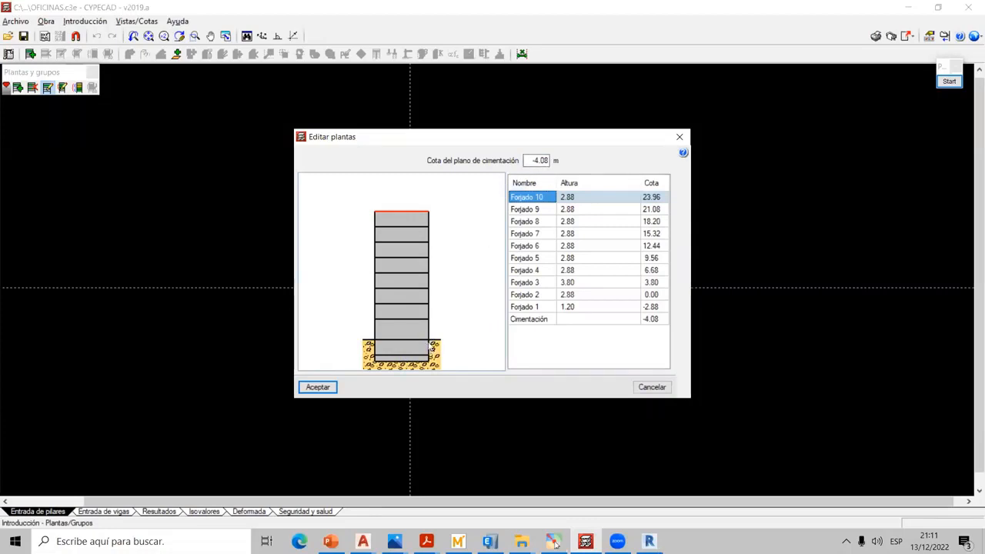
double_click(544, 160)
text(-)
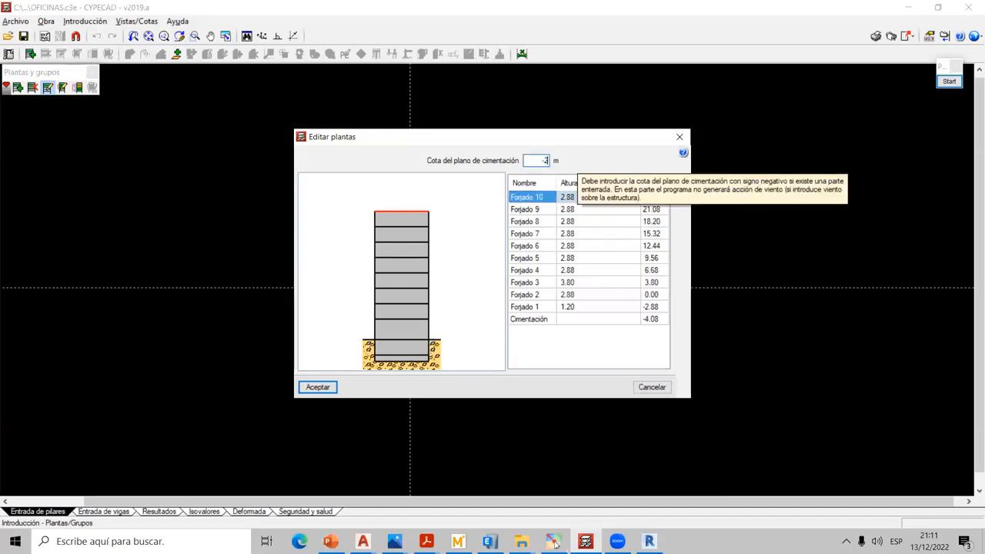
text(2.50)
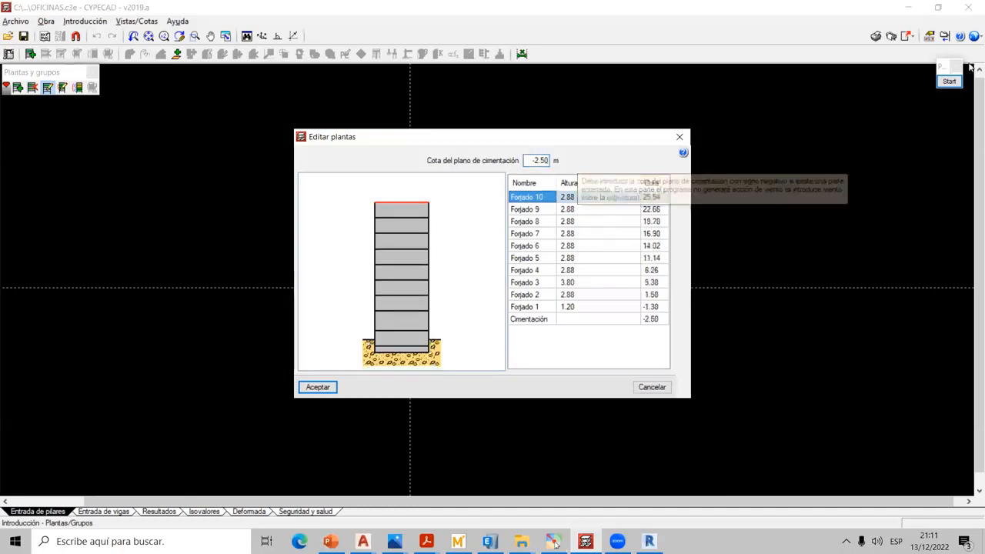
double_click(547, 160)
text(3.00)
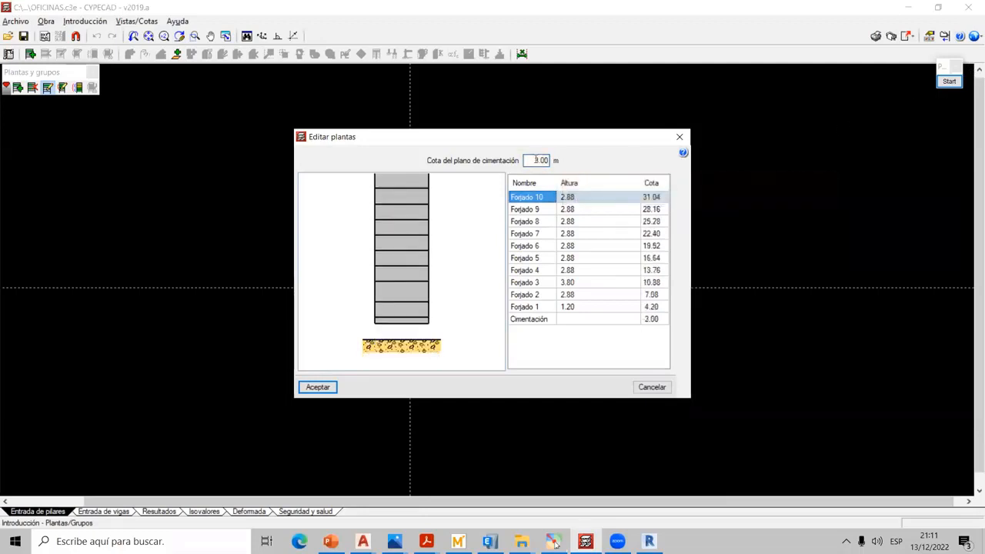
click(532, 160)
text(-)
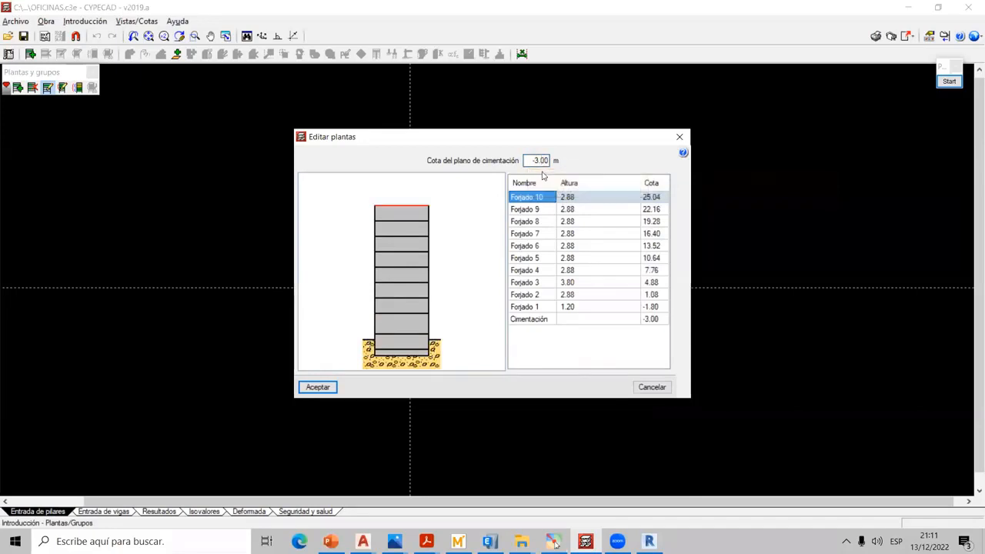
- Mark the ground line, the partly buried storey and the foundation elevation field in blue with Pointofix, and end the annotation
click(954, 82)
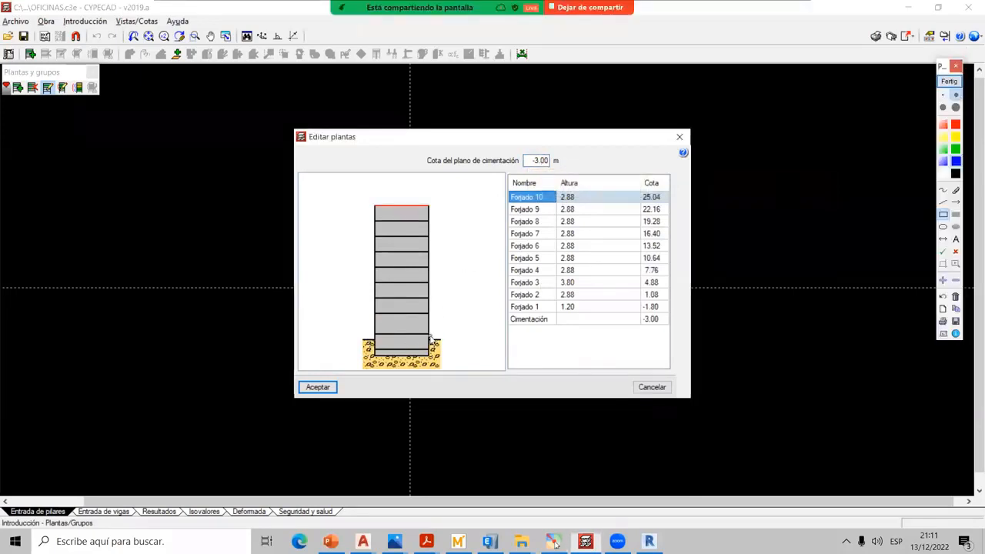
drag(428, 334, 431, 351)
click(943, 190)
drag(435, 340, 437, 340)
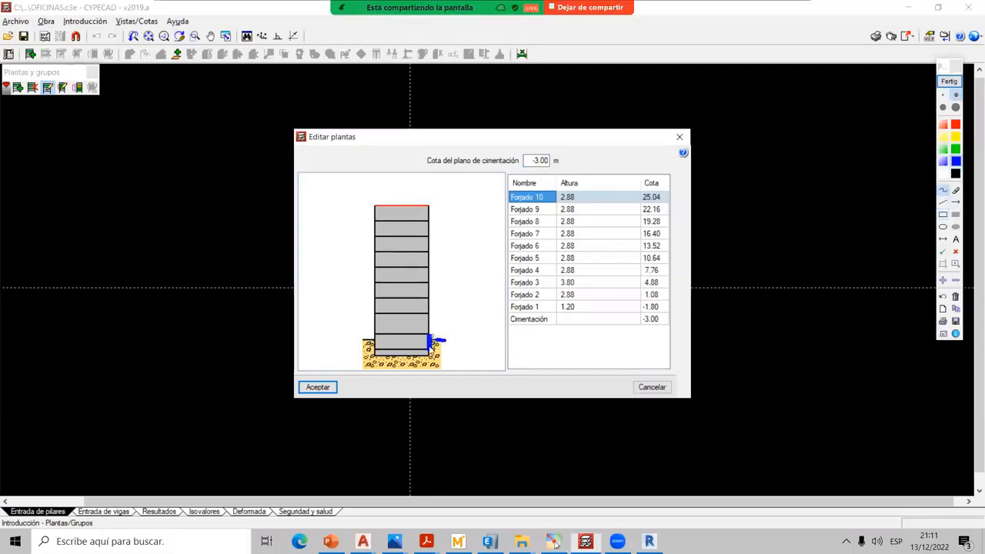
drag(527, 173, 544, 165)
click(949, 81)
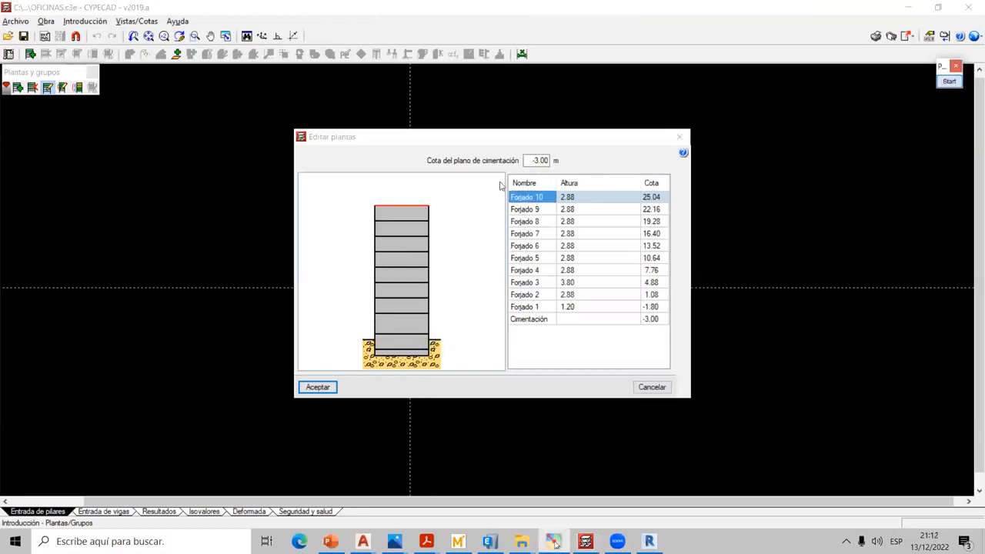
- Set the foundation plane elevation to -4.08 m
double_click(538, 160)
text(-4)
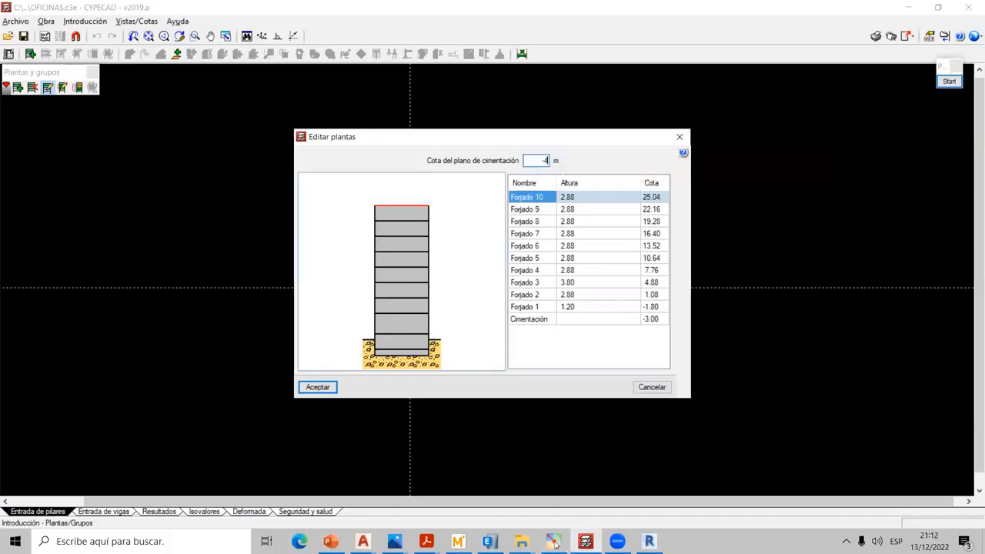
text(.00)
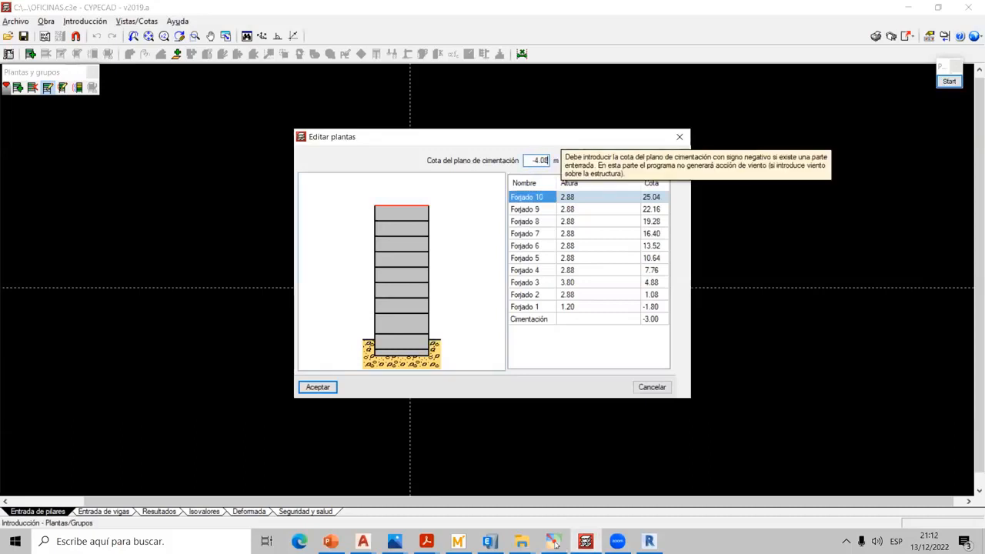
key(Return)
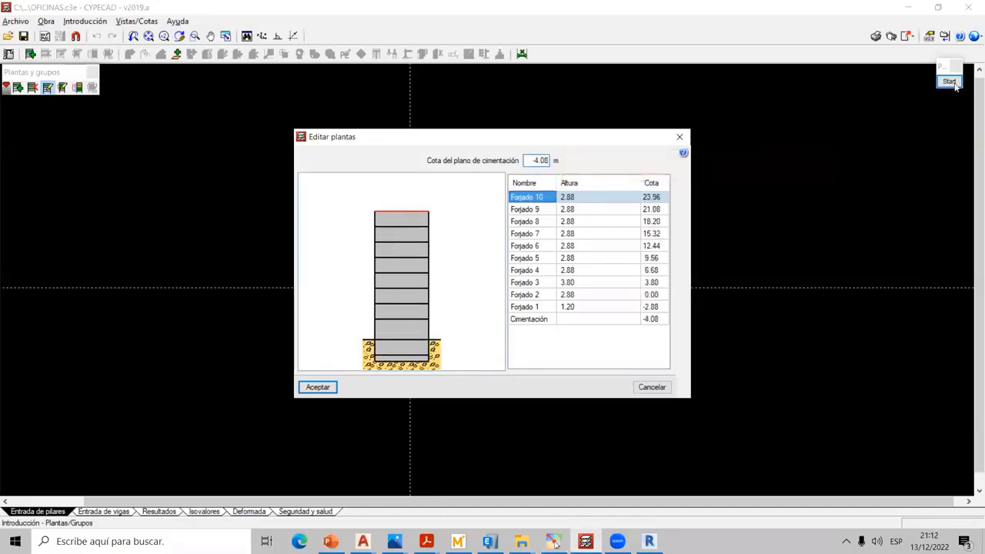
- Mark the ground line and the buried levels below it in blue with Pointofix, and end the annotation
click(950, 81)
click(956, 95)
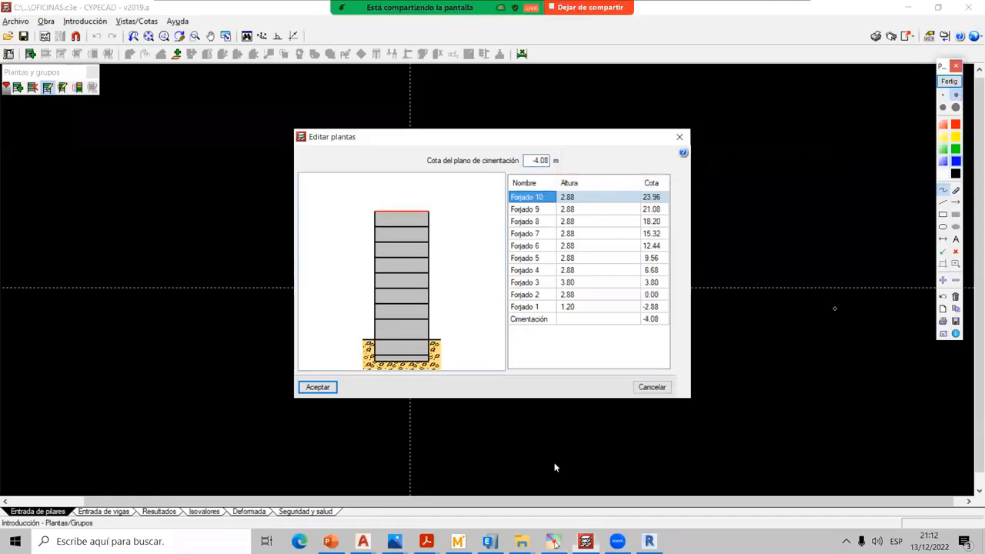
mouse_move(429, 339)
mouse_down()
mouse_move(429, 357)
mouse_move(443, 341)
mouse_move(400, 360)
mouse_up()
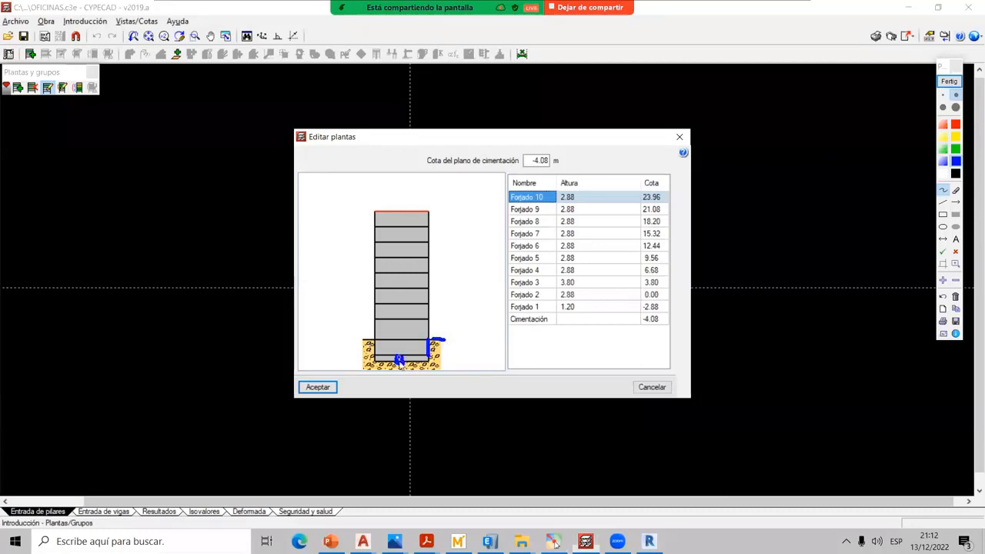
click(948, 80)
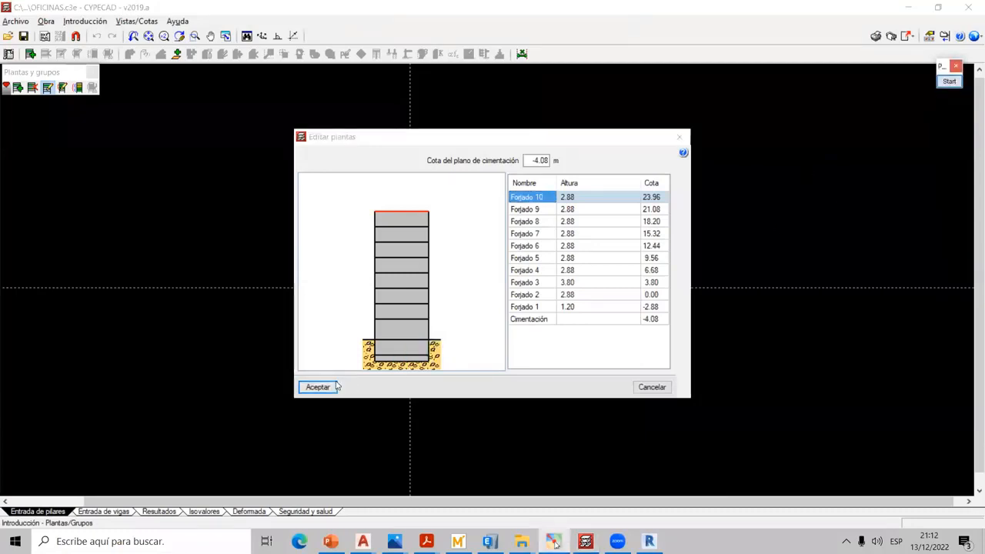
- Highlight Forjado 1 in the floor diagram and accept the floor edits
click(529, 307)
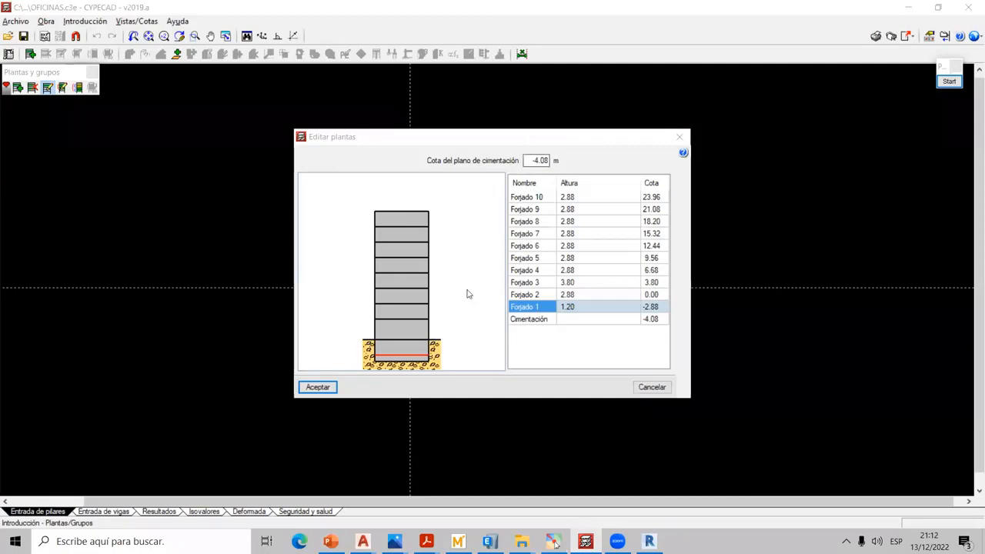
click(313, 389)
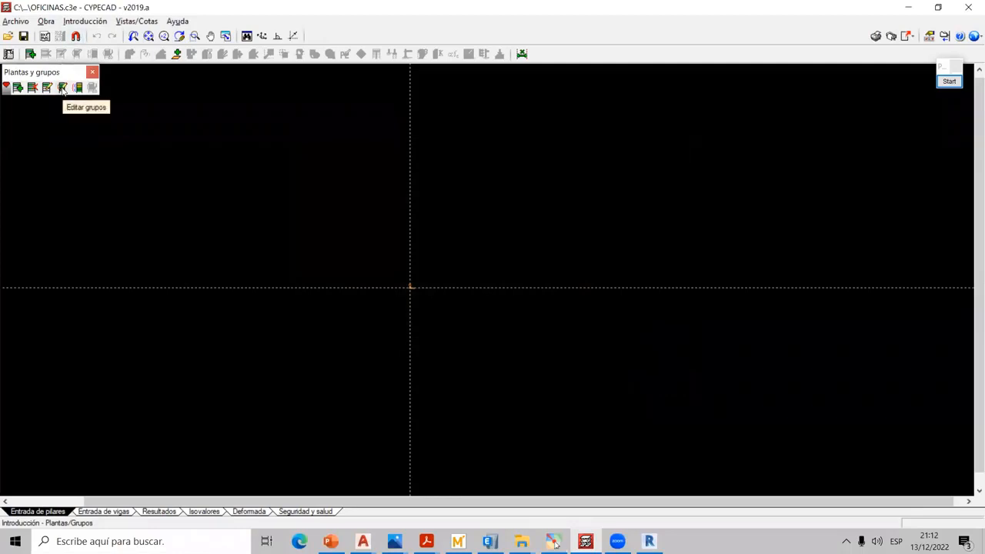
- Open the group editing dialog and draw blue Pointofix arrows from the Q load heading to the building's floors
click(63, 87)
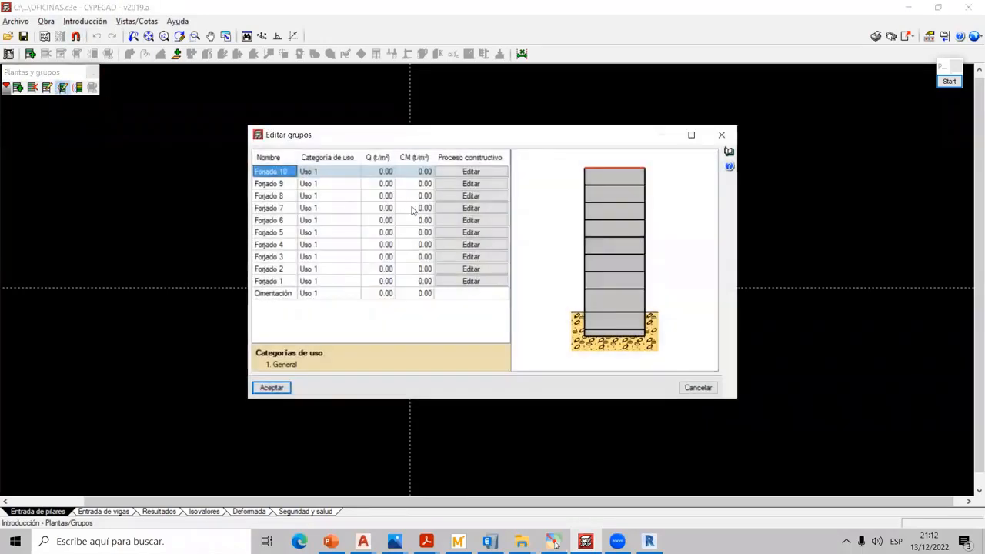
click(954, 83)
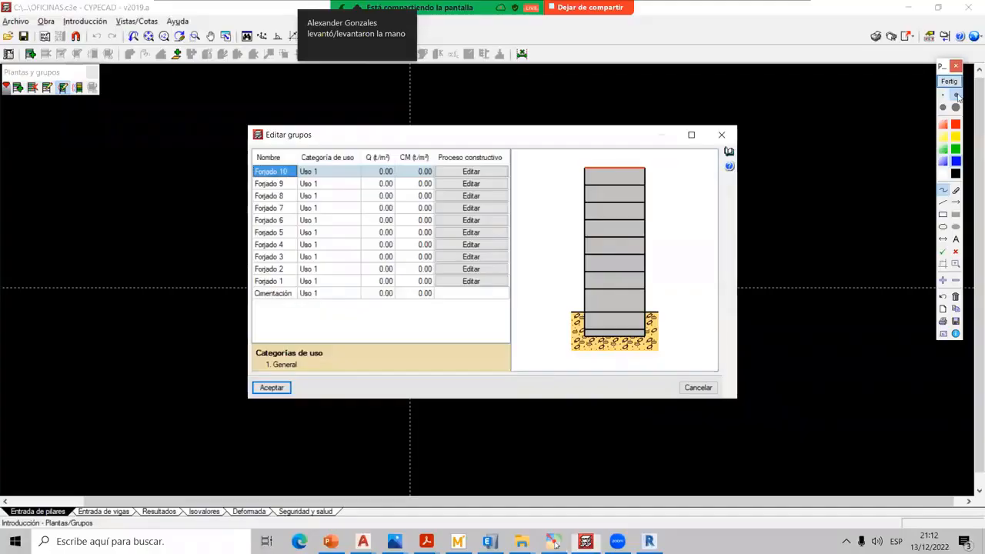
mouse_move(385, 150)
mouse_down()
mouse_move(448, 131)
mouse_move(575, 213)
mouse_up()
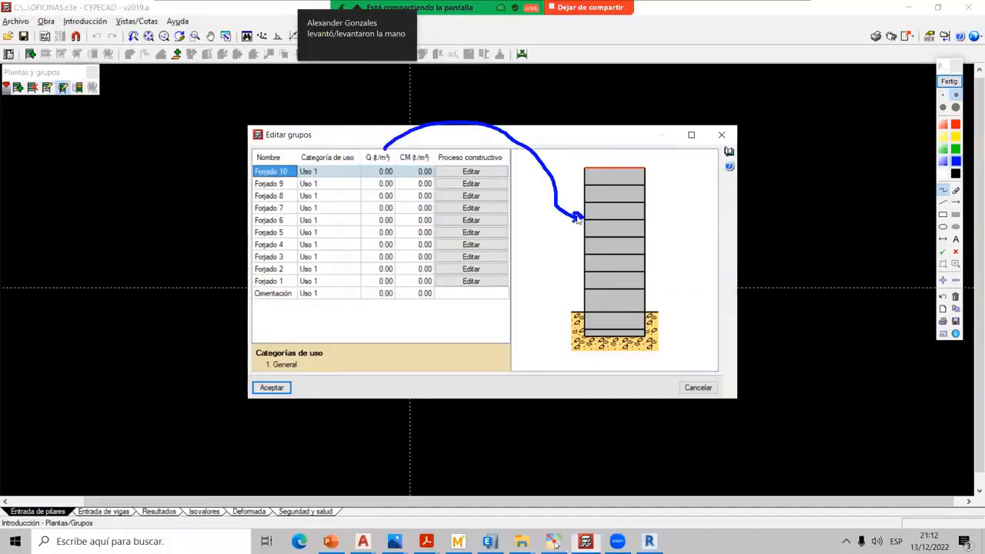
drag(575, 167, 579, 168)
mouse_move(561, 218)
mouse_down()
mouse_move(570, 323)
mouse_move(583, 331)
mouse_up()
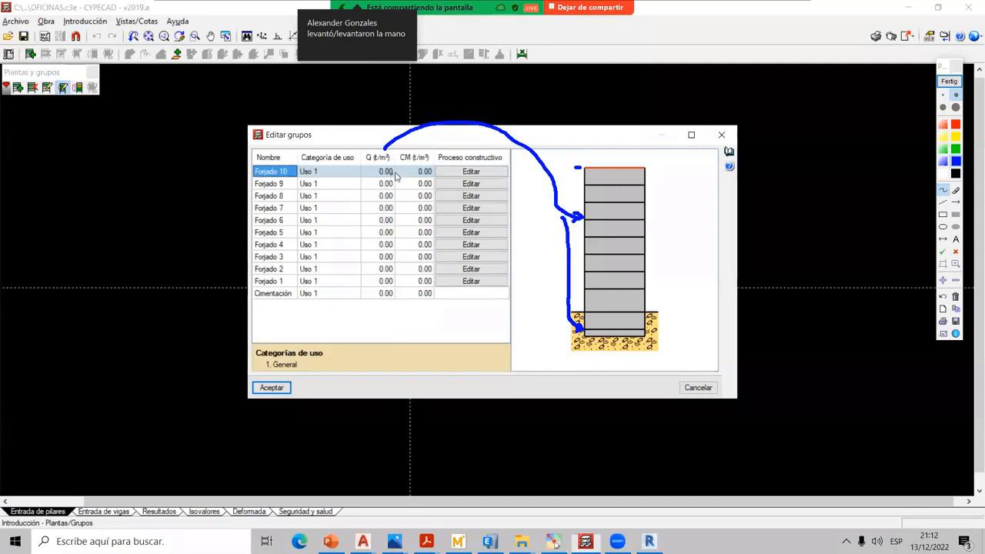
- Underline the CM and Q load headings in blue with Pointofix, and end the annotation
drag(403, 160, 411, 161)
drag(367, 160, 374, 162)
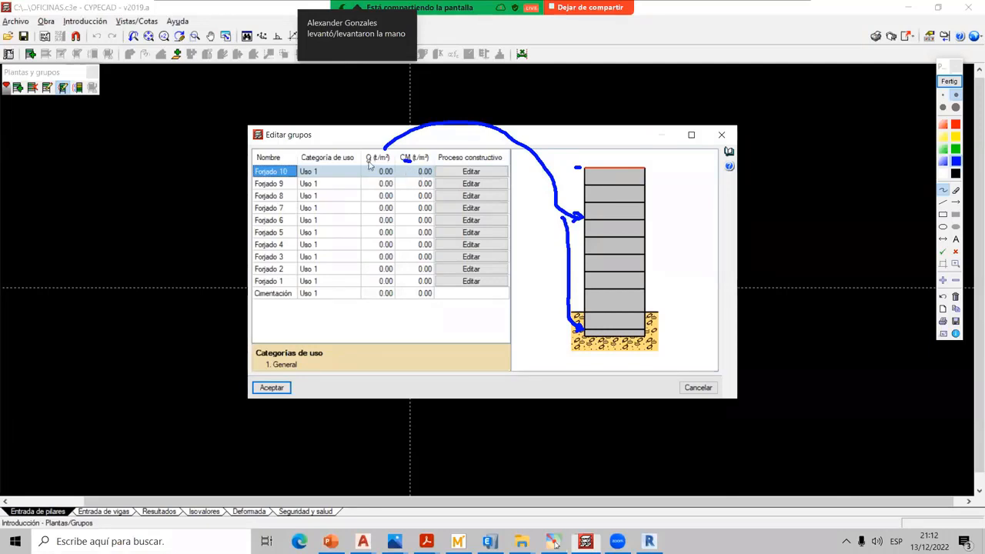
click(950, 83)
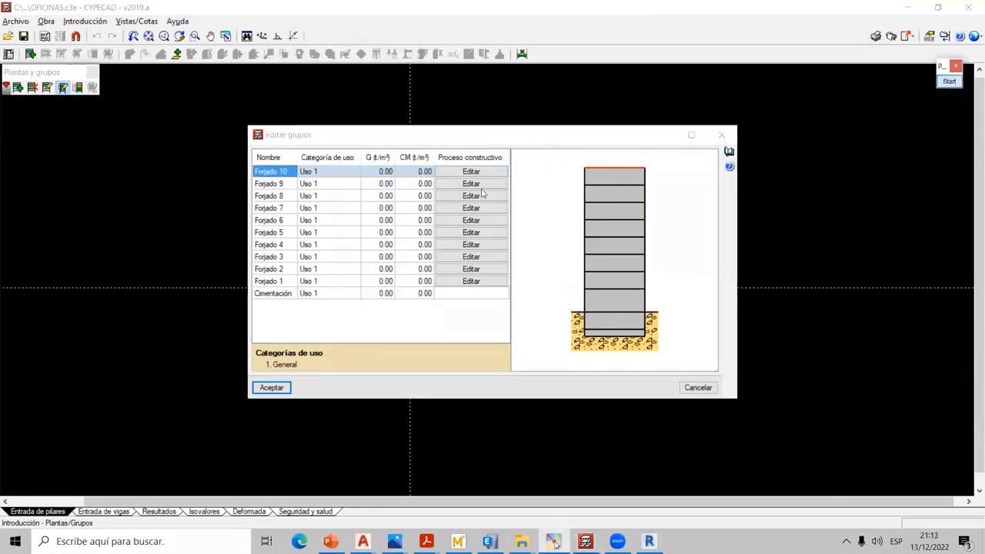
- Draw a blue Pointofix arrow from Forjado 10's Q load to the building diagram, and accept the group dialog
click(387, 176)
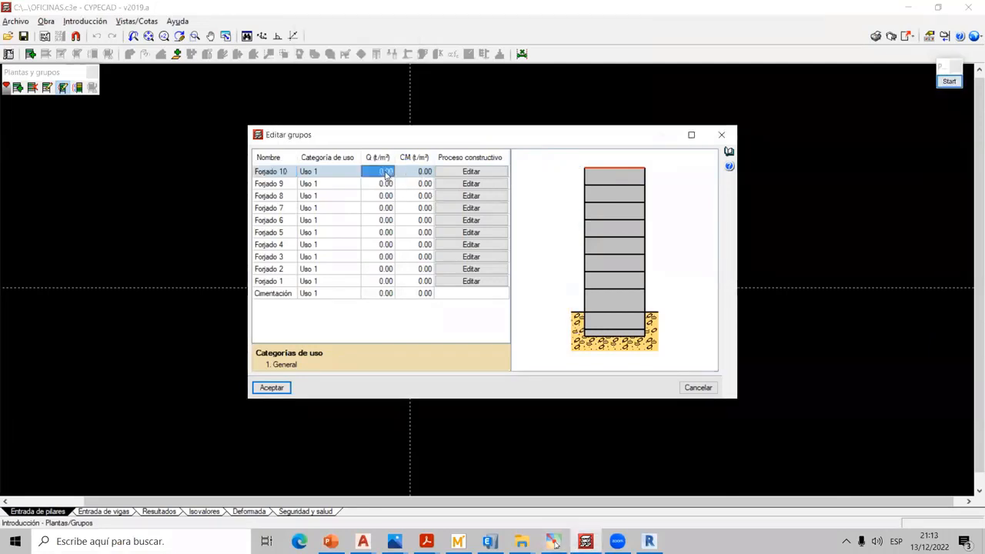
click(949, 82)
mouse_move(396, 173)
mouse_down()
mouse_move(445, 151)
mouse_move(562, 187)
mouse_move(581, 197)
mouse_move(575, 204)
mouse_up()
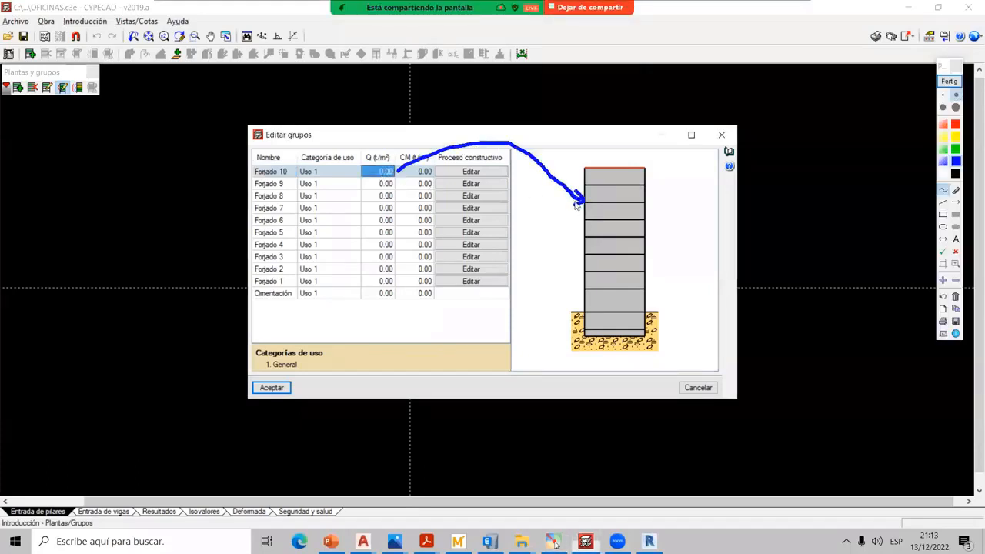
click(948, 81)
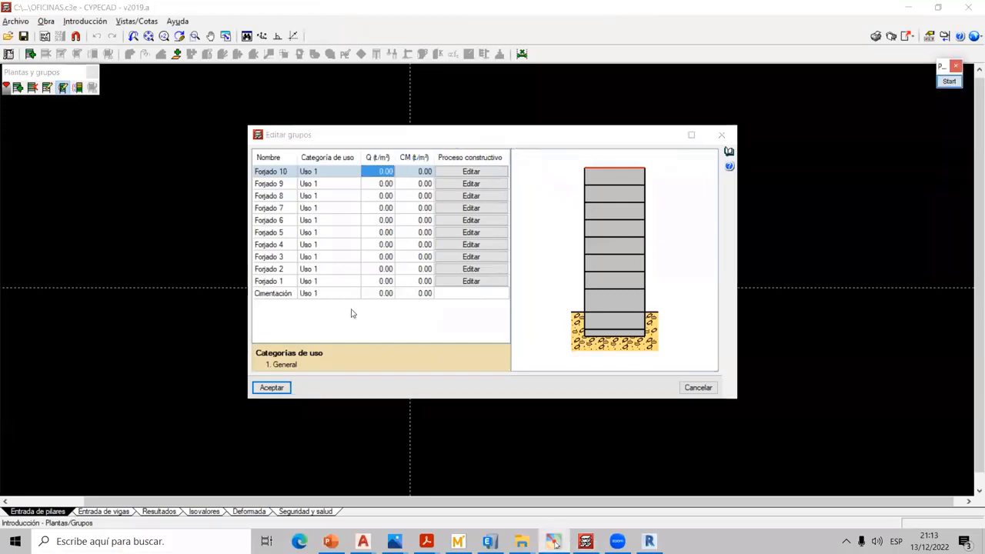
click(282, 388)
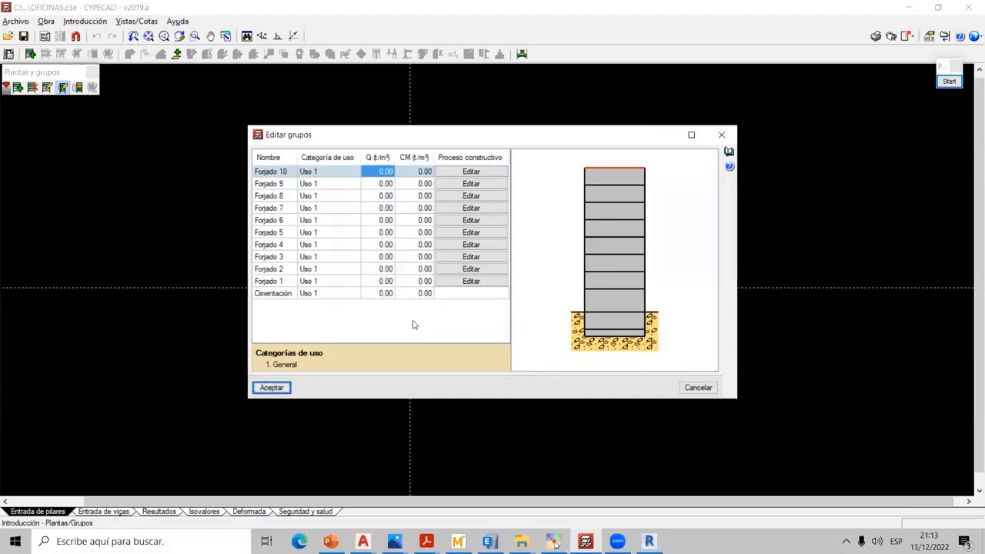
click(271, 388)
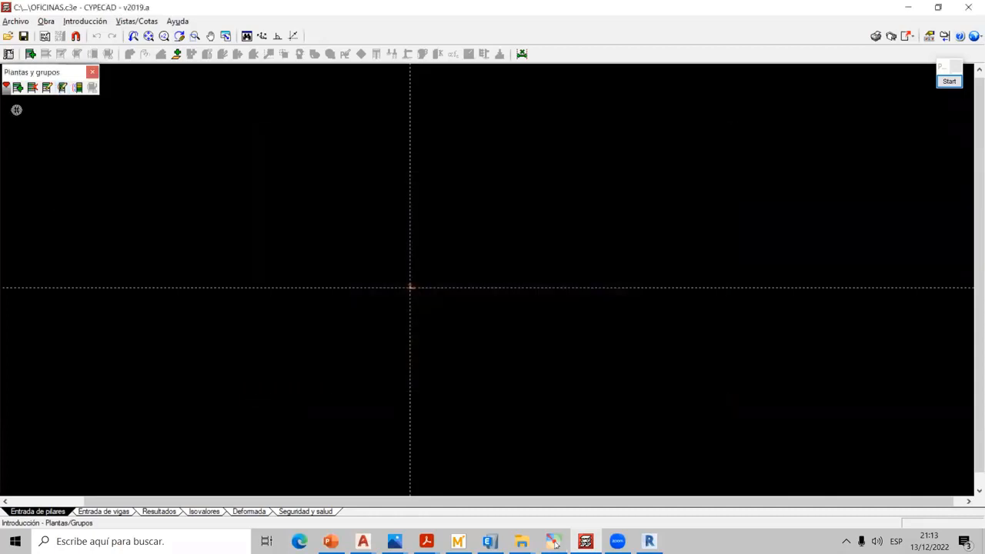
- Open the floor editing dialog and frame the names Forjado 10 to Forjado 1 with a blue Pointofix rectangle
click(48, 88)
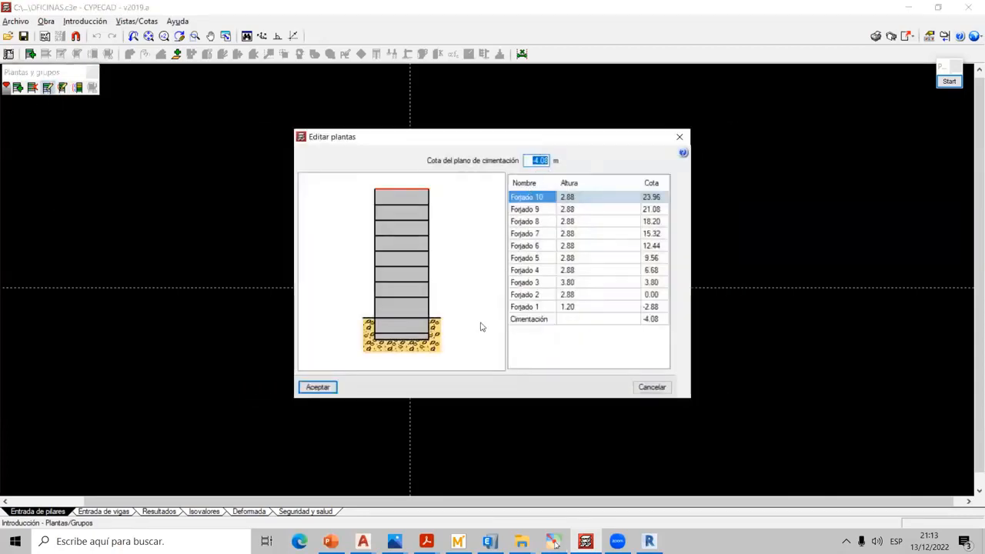
click(529, 308)
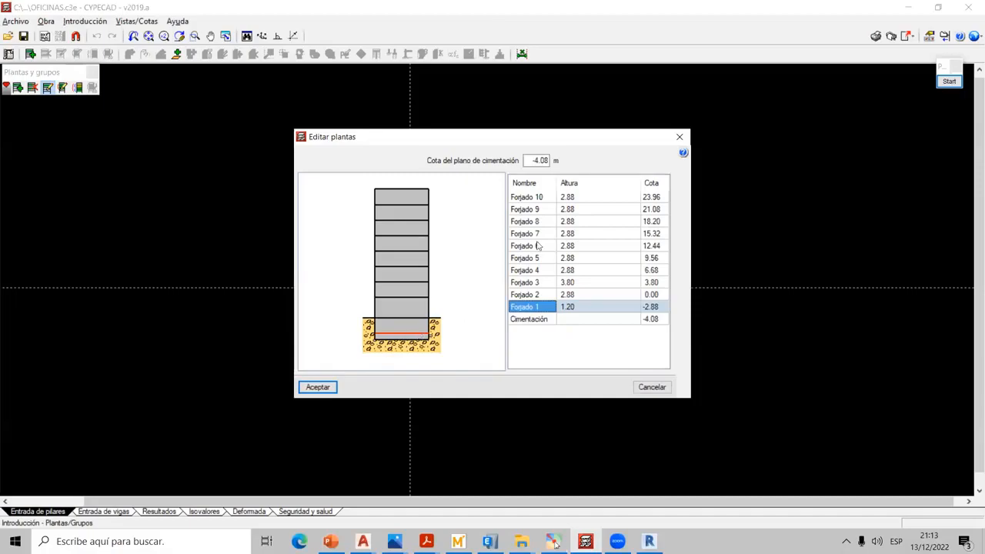
click(948, 81)
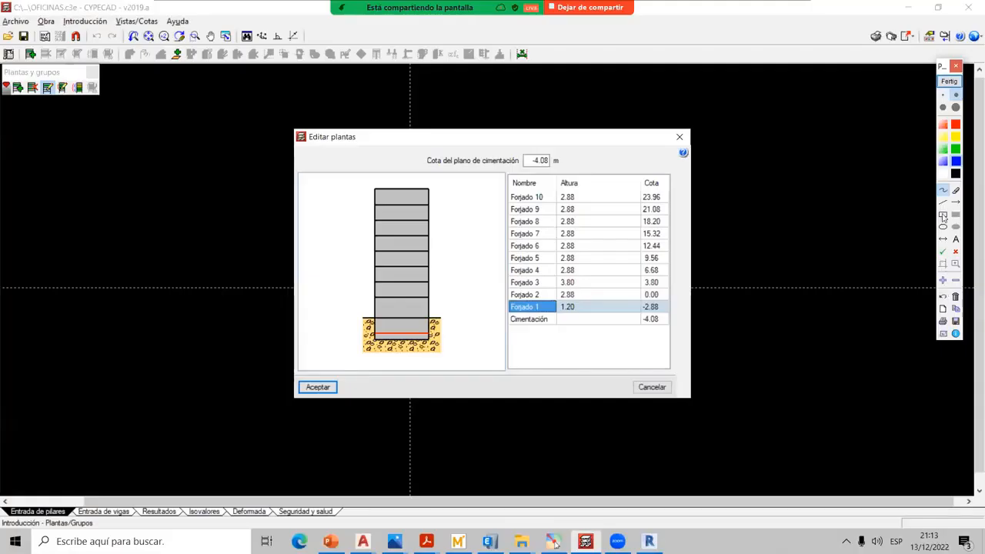
drag(501, 187, 556, 315)
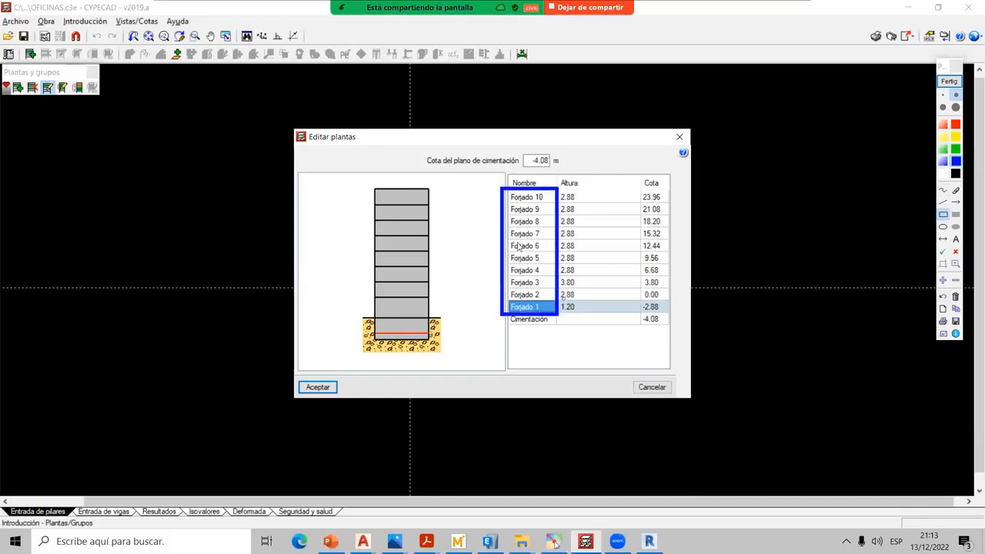
click(947, 81)
click(948, 80)
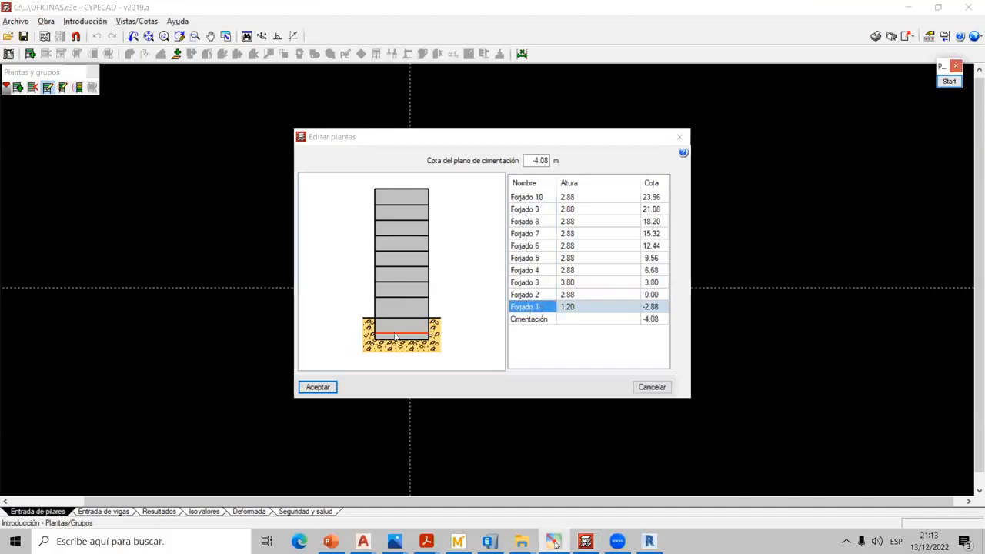
- Switch to Revit and examine the basement parking and the structure beneath it in the 3D view
click(521, 312)
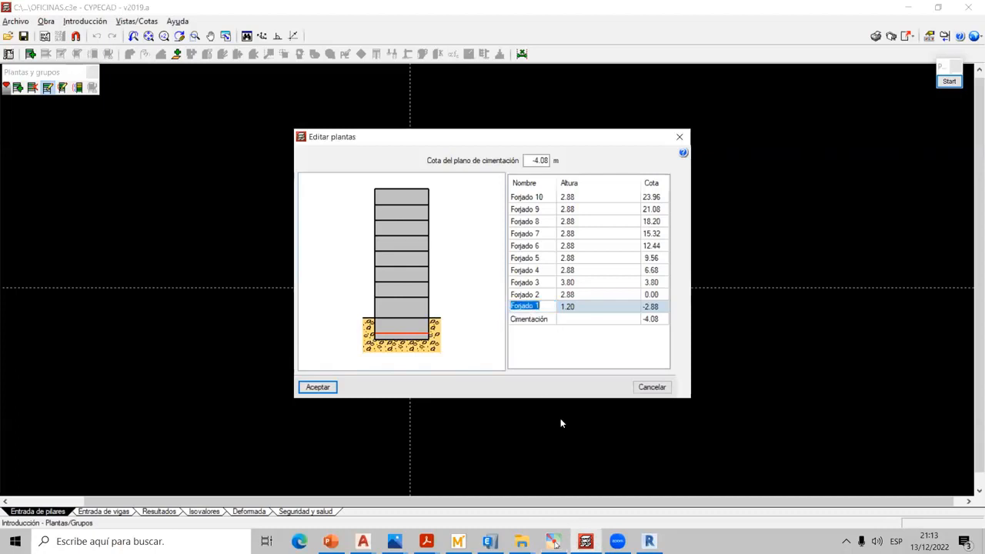
click(649, 541)
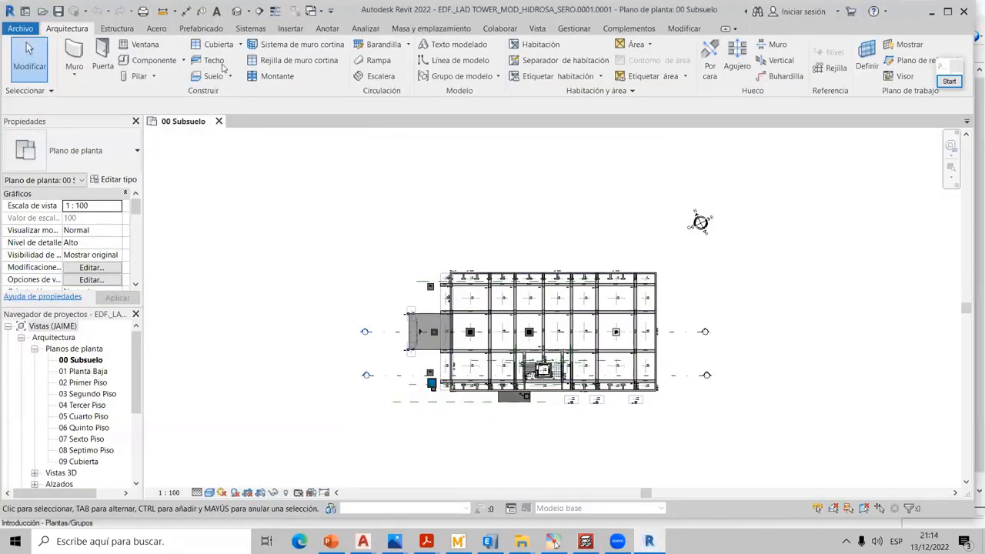
click(237, 10)
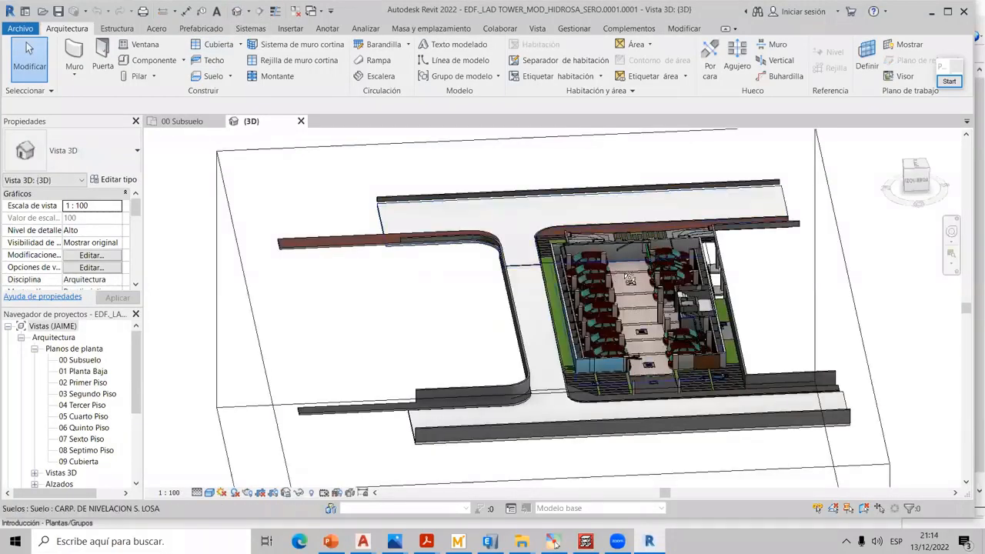
scroll(639, 338, up, 6)
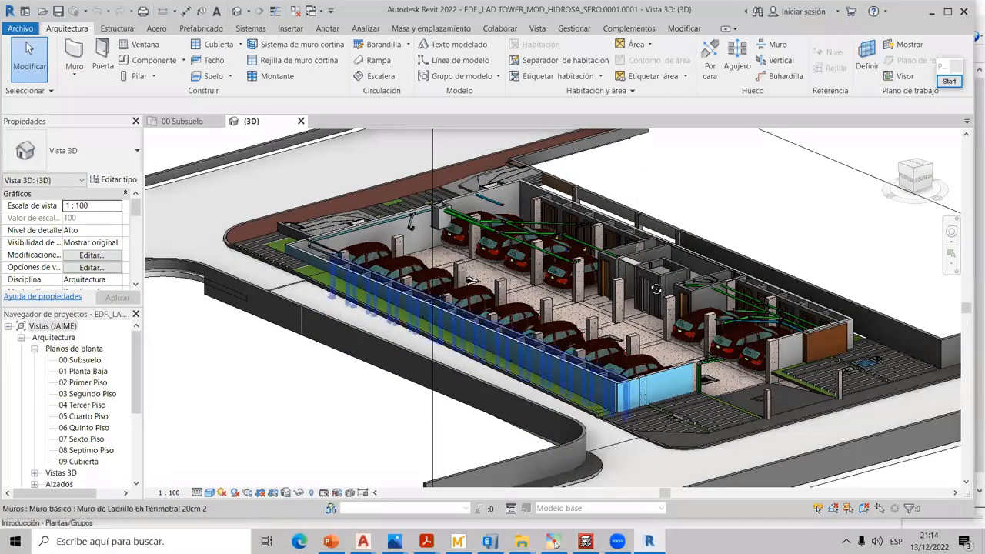
shift+middle_drag(669, 347, 681, 356)
scroll(678, 390, up, 8)
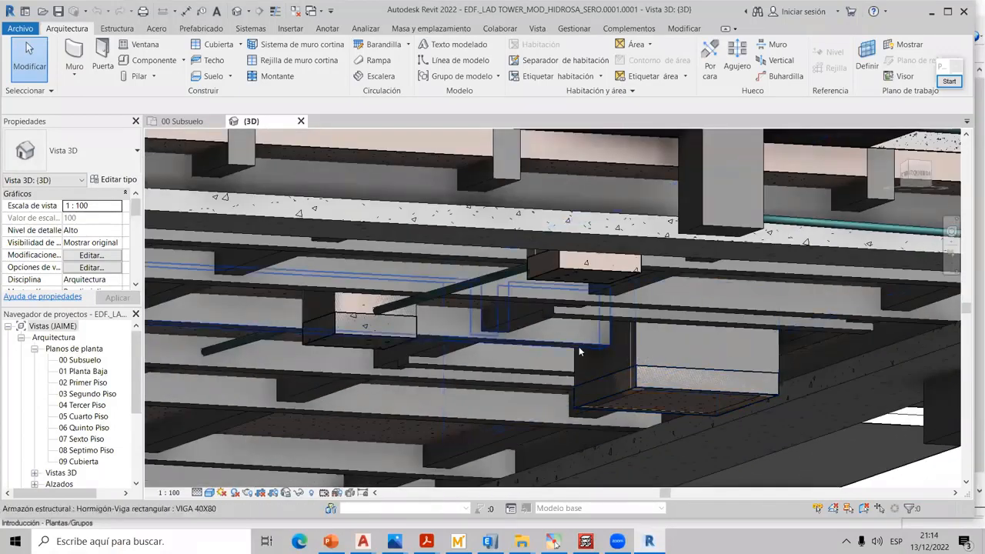
scroll(580, 351, down, 3)
shift+middle_drag(545, 420, 154, 392)
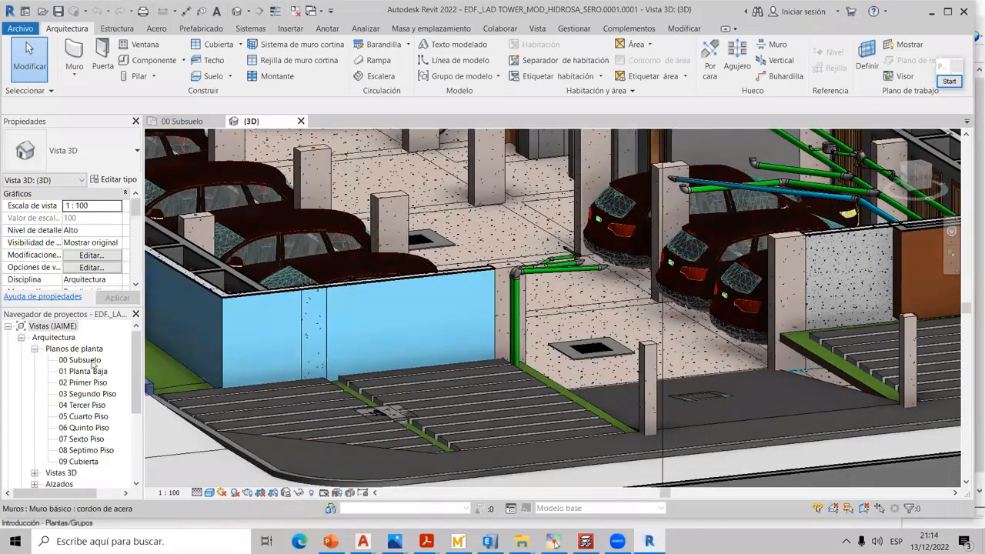
- Return to CYPECAD and rename Forjado 1 as SUB SUELO
click(586, 541)
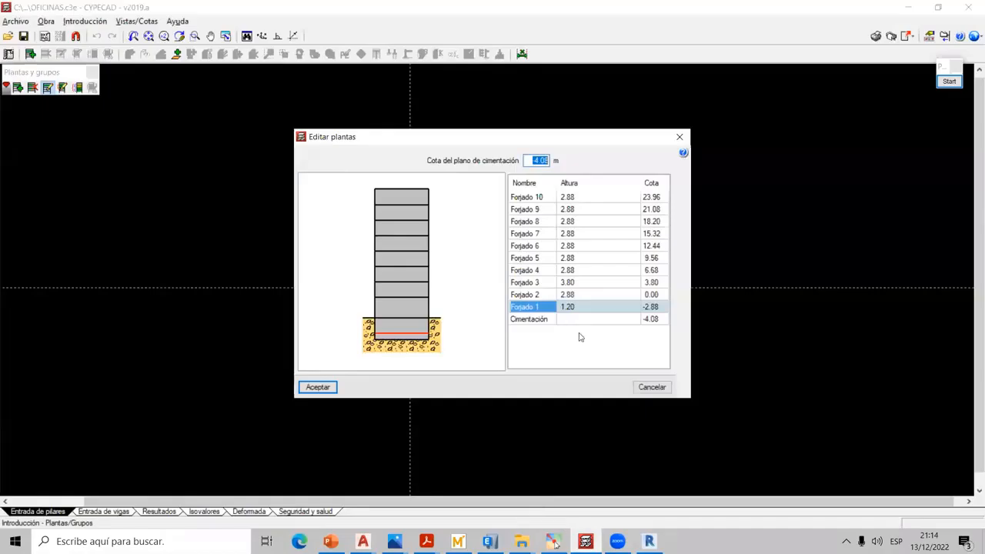
click(547, 307)
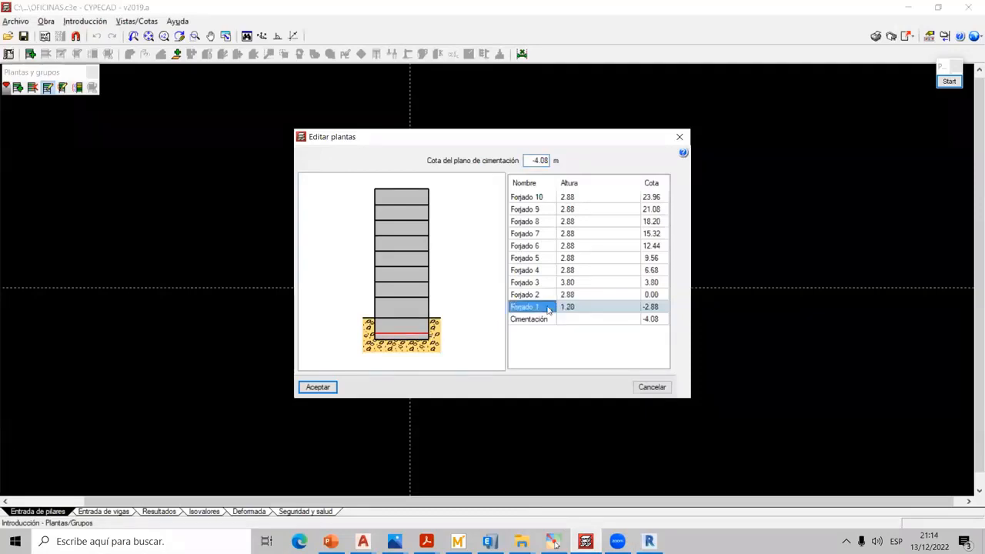
text(SU)
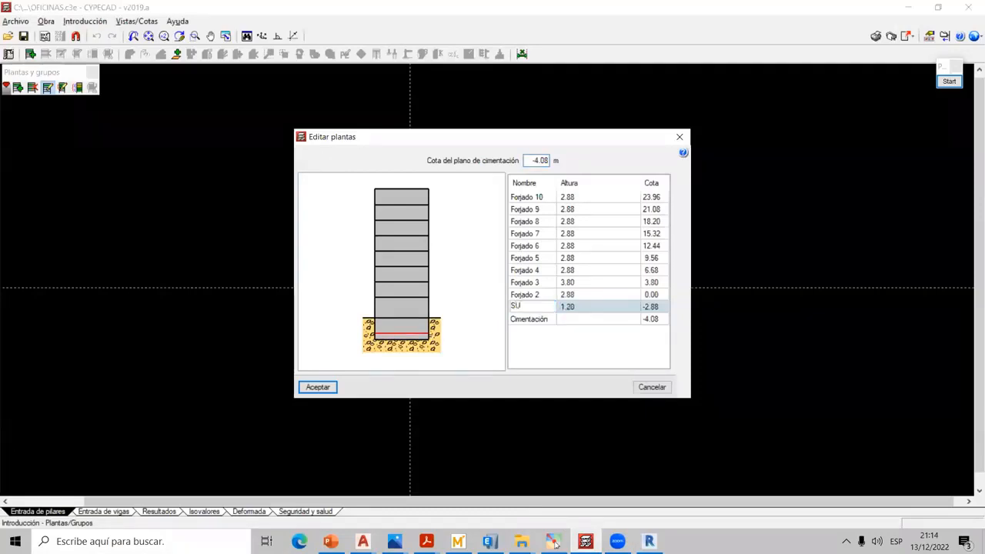
text(B SUELO)
- Check the Revit model's level names and rename Forjado 2 as PLANTA BAJA in CYPECAD
click(529, 297)
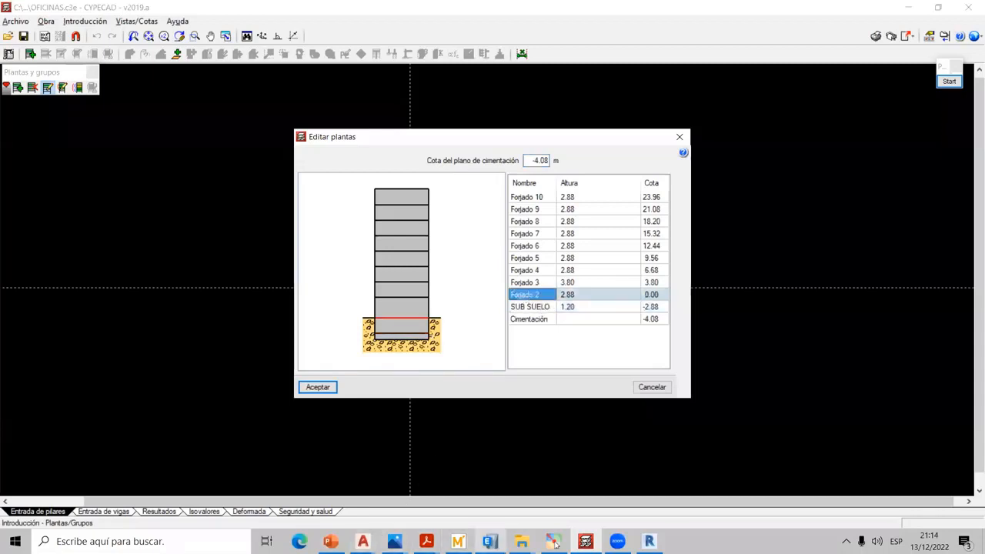
click(572, 515)
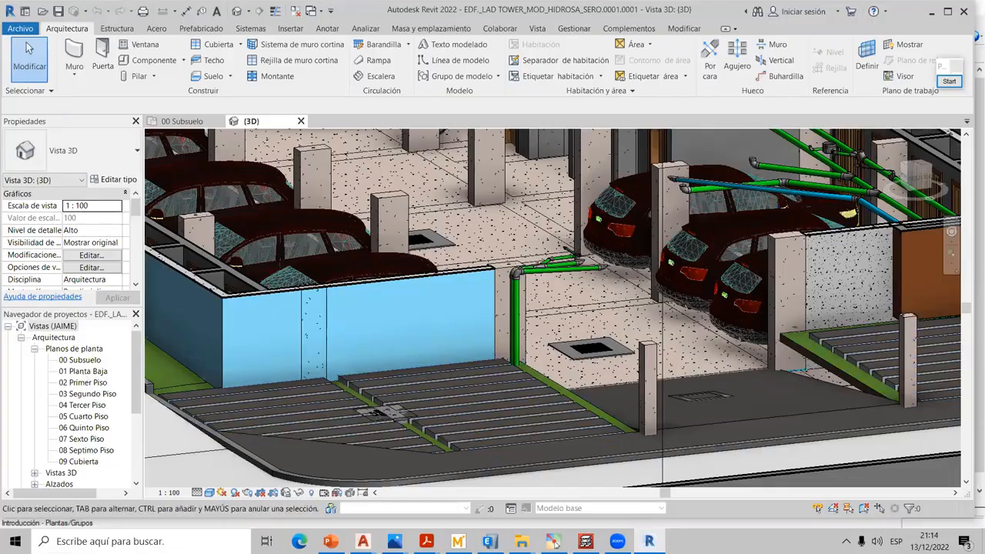
click(585, 541)
double_click(541, 299)
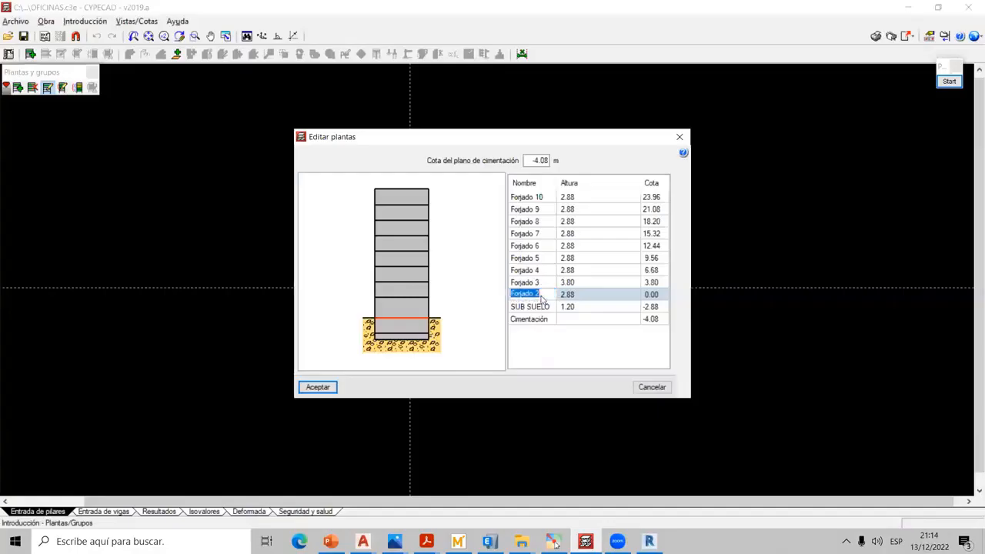
text(PLANTA BAJA)
- Rename Forjado 3 as PRIMER PISO and Forjado 4 as SEGUNDO PISO, using the Revit level list as reference
click(530, 284)
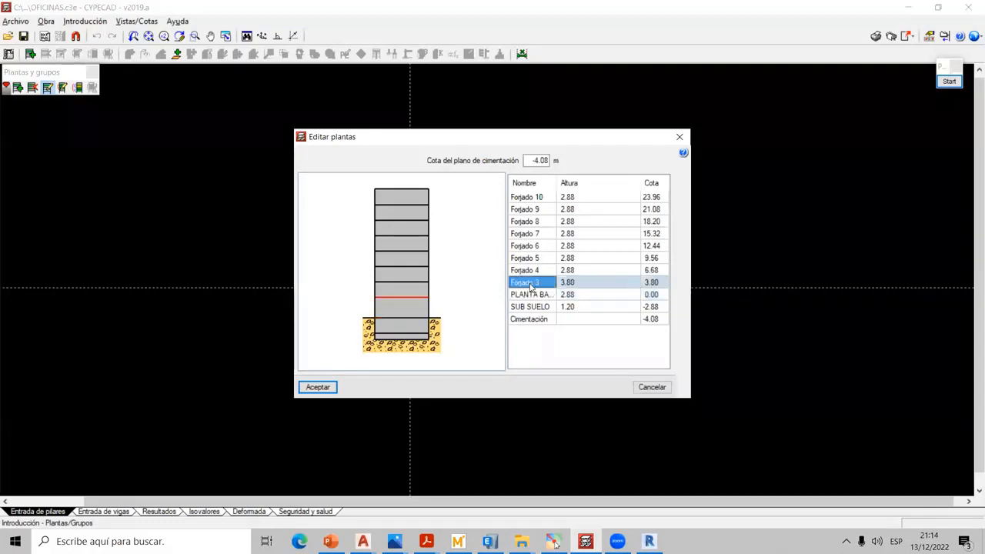
click(649, 541)
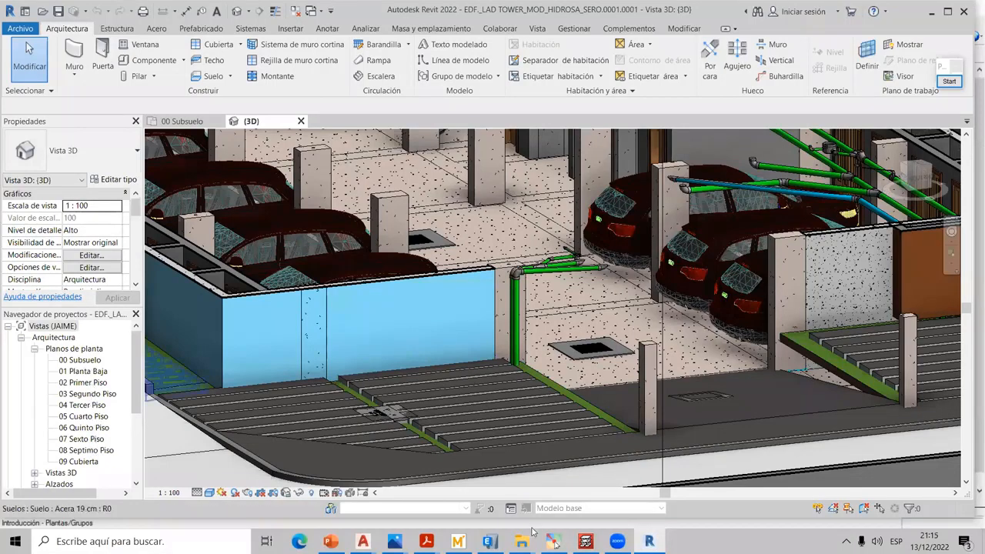
click(585, 541)
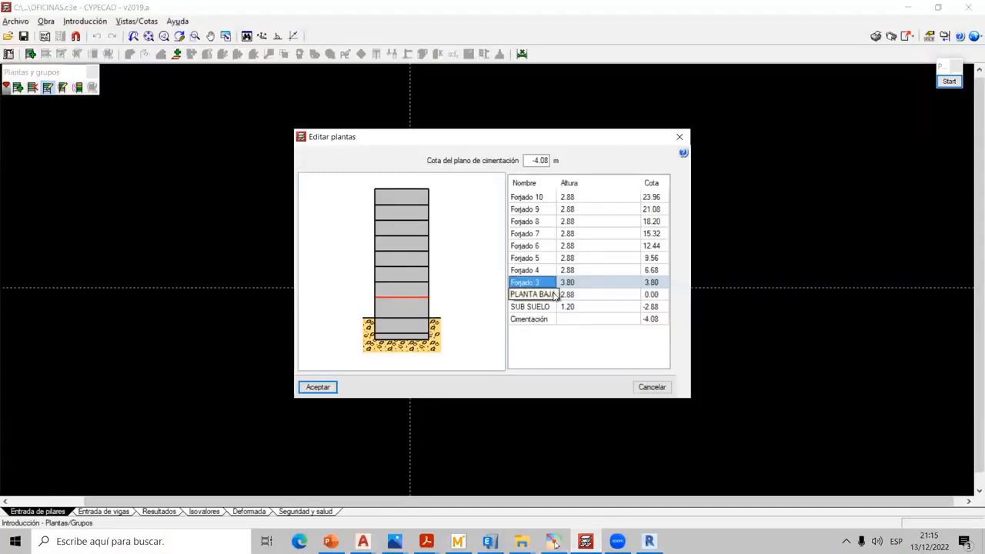
text(PRI)
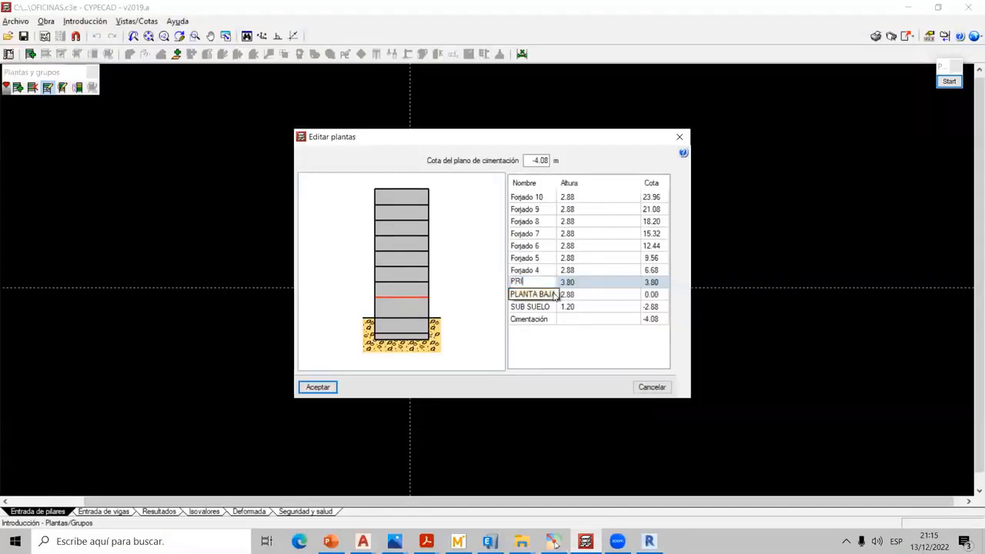
text(MER PISO)
key(Up)
text(SEG)
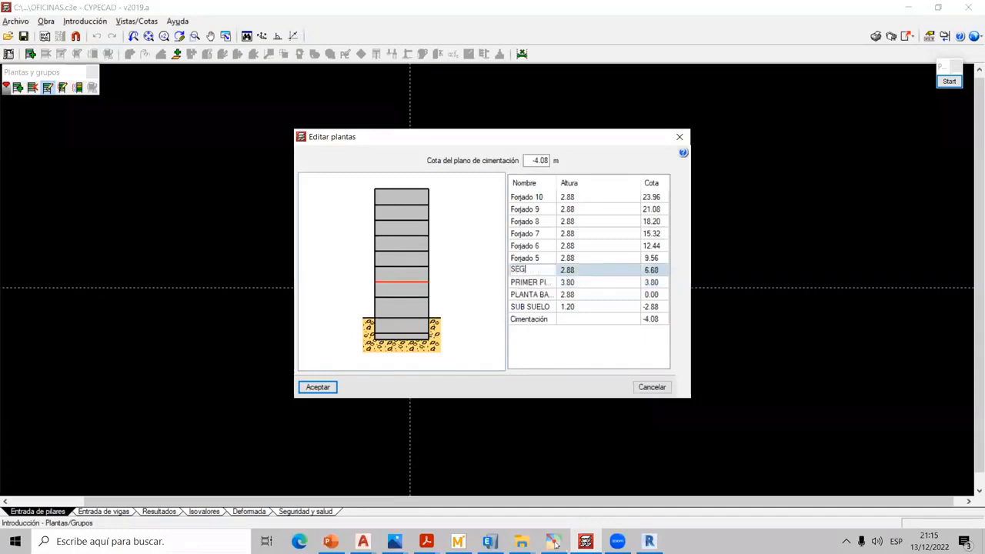
text(UNDO PISO)
- Rename Forjado 5 as TERCER PISO and Forjado 6 as CUARTO PISO
click(537, 260)
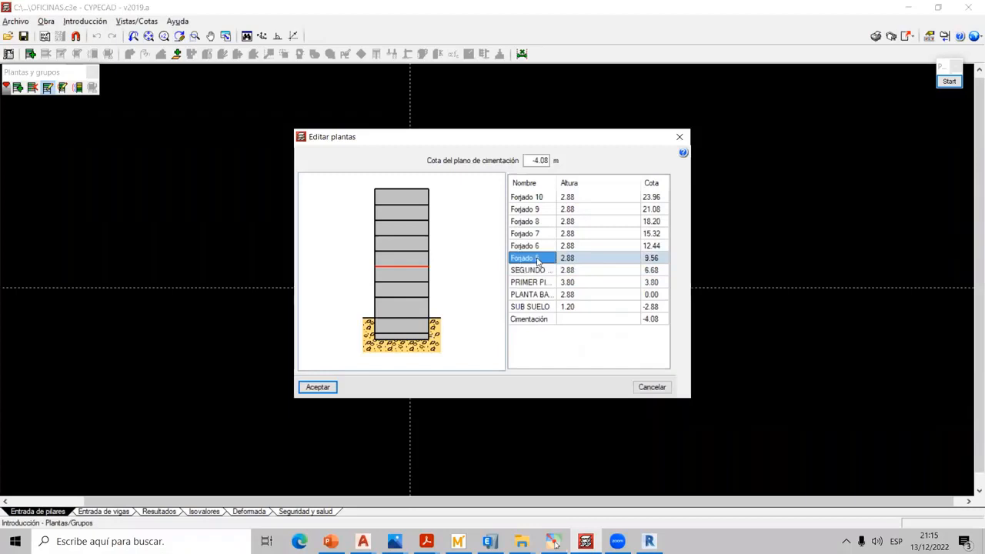
text(TERCER)
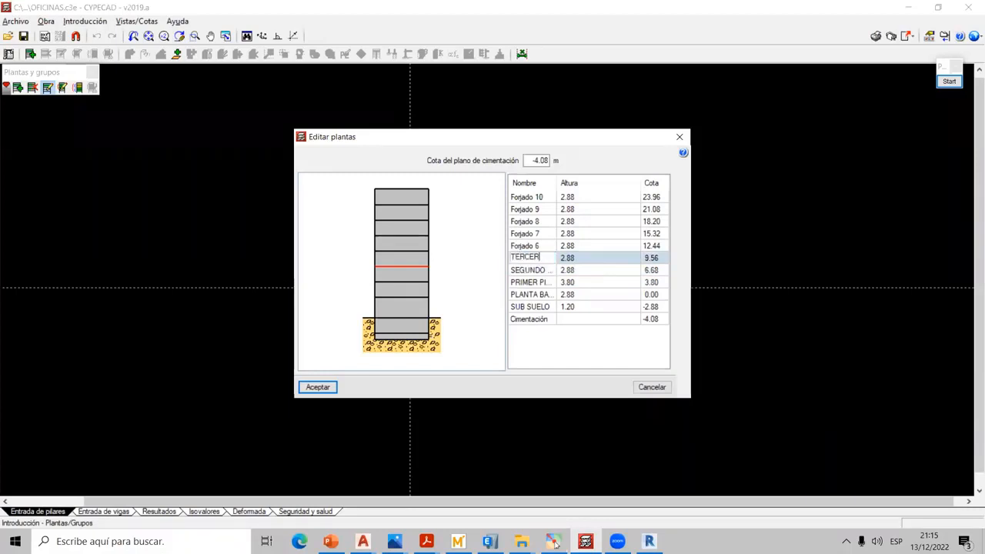
text( PISO)
key(Up)
text(CUARTO )
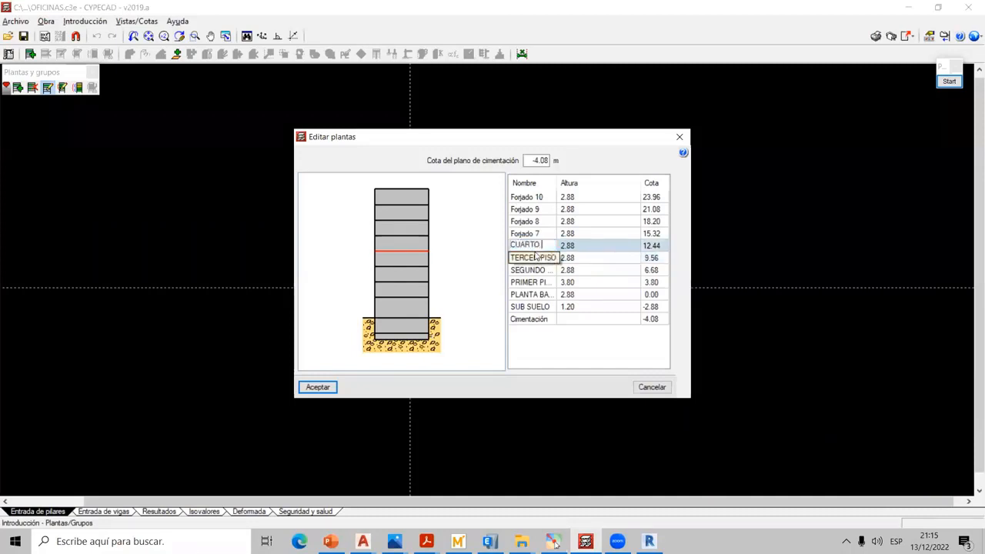
text(PISO)
- Rename Forjado 7 as QUINTO PISO, directly above CUARTO PISO in the floor list
key(Up)
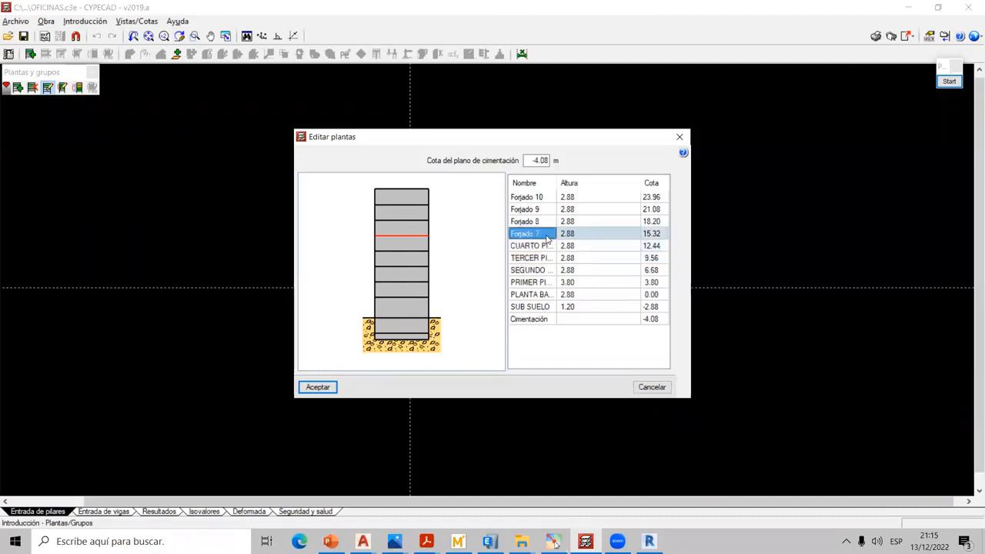
text(QUINTO)
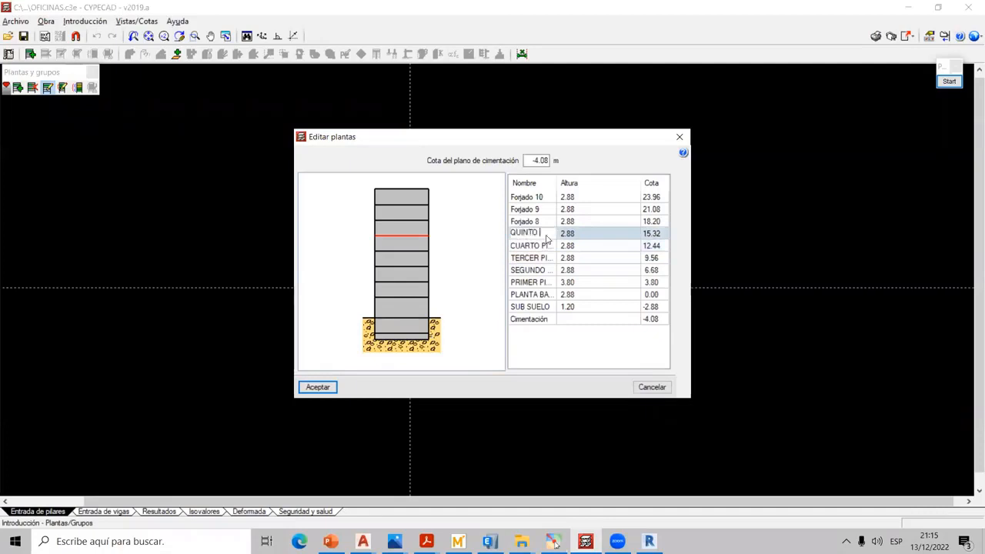
click(534, 234)
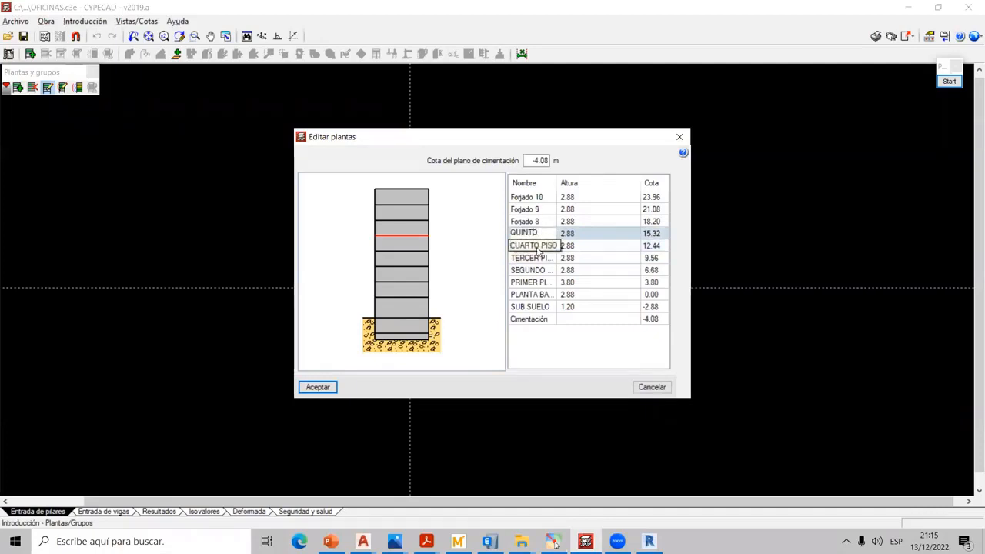
click(537, 250)
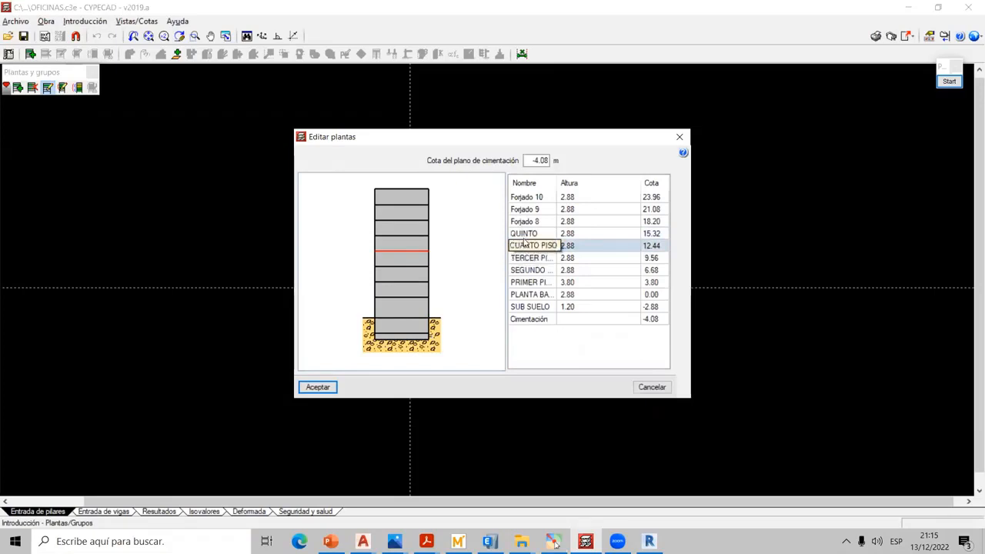
click(525, 222)
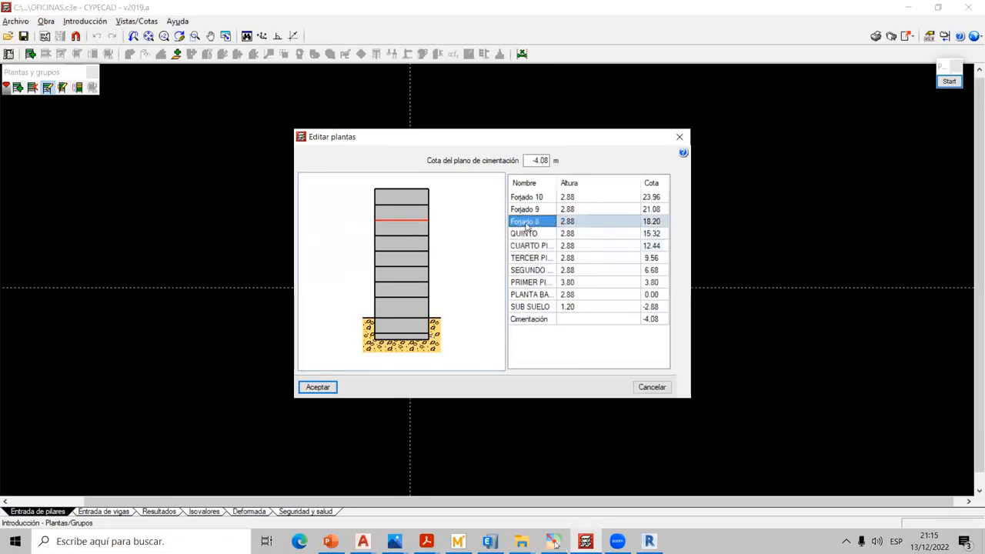
key(Down)
text(QU)
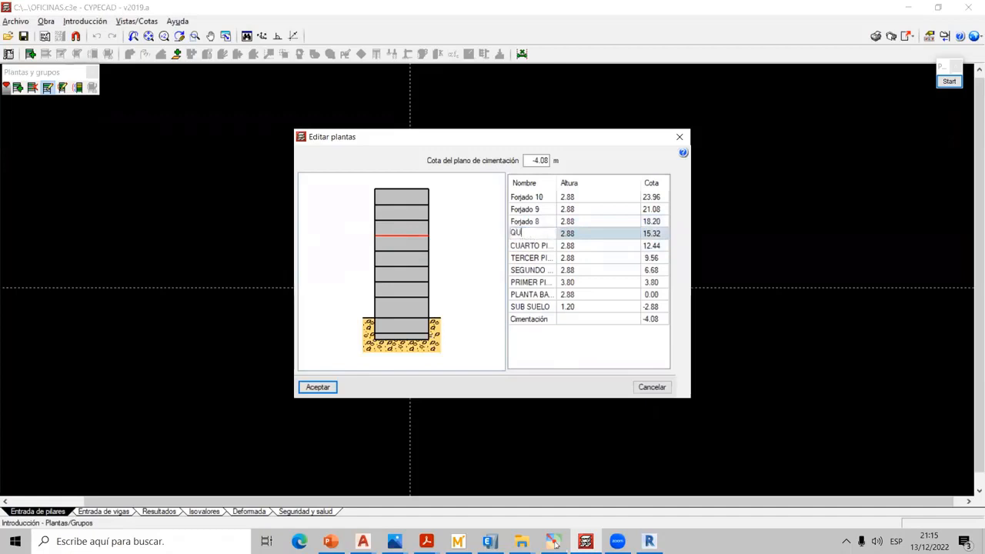
text(INTO PISO)
- Rename Forjado 8 as SEXTO PISO and Forjado 9 as SETTIMO PISO
click(530, 222)
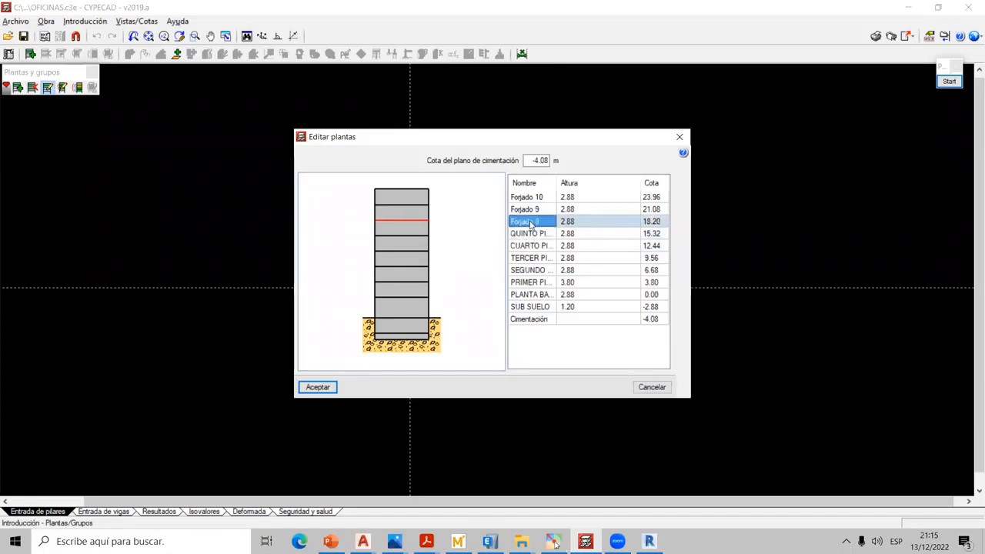
text(A)
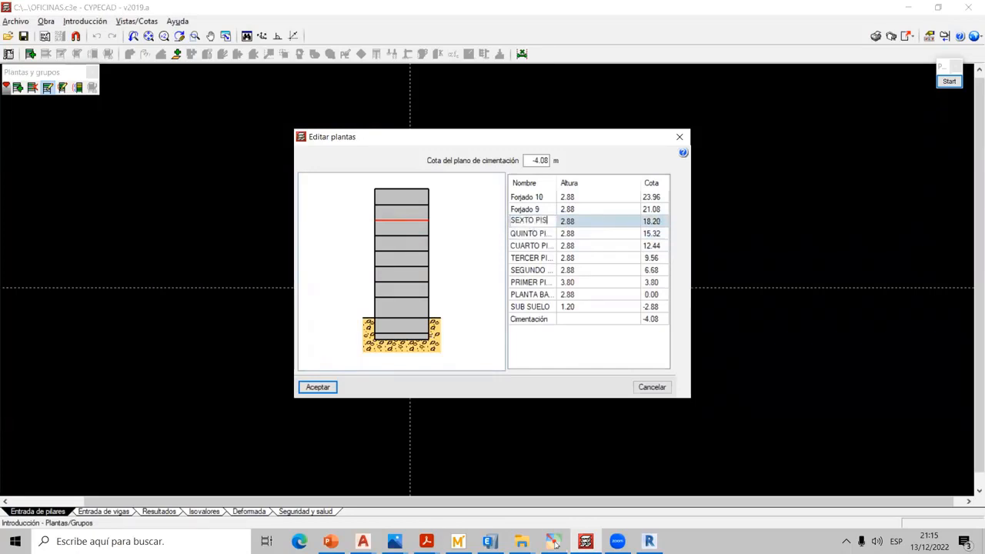
click(529, 211)
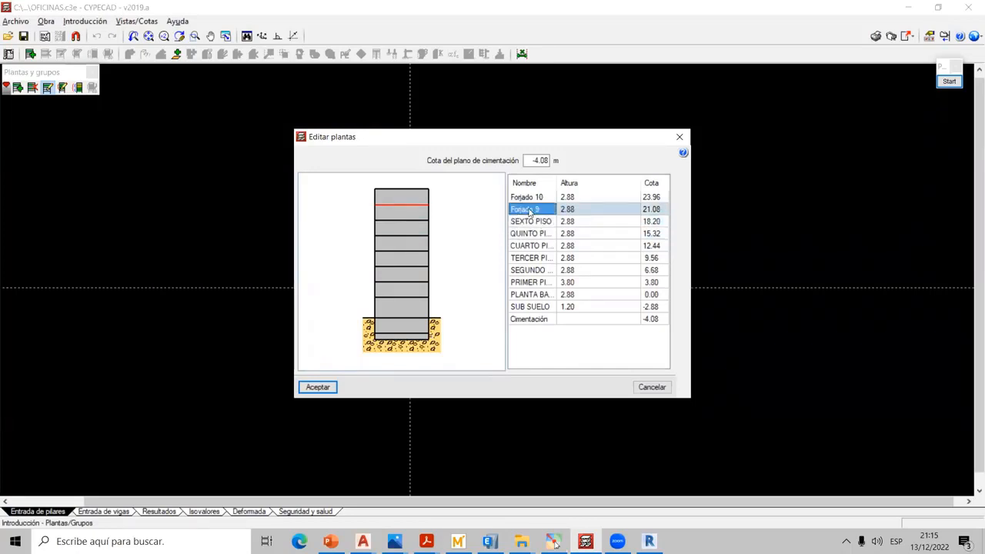
text(SET)
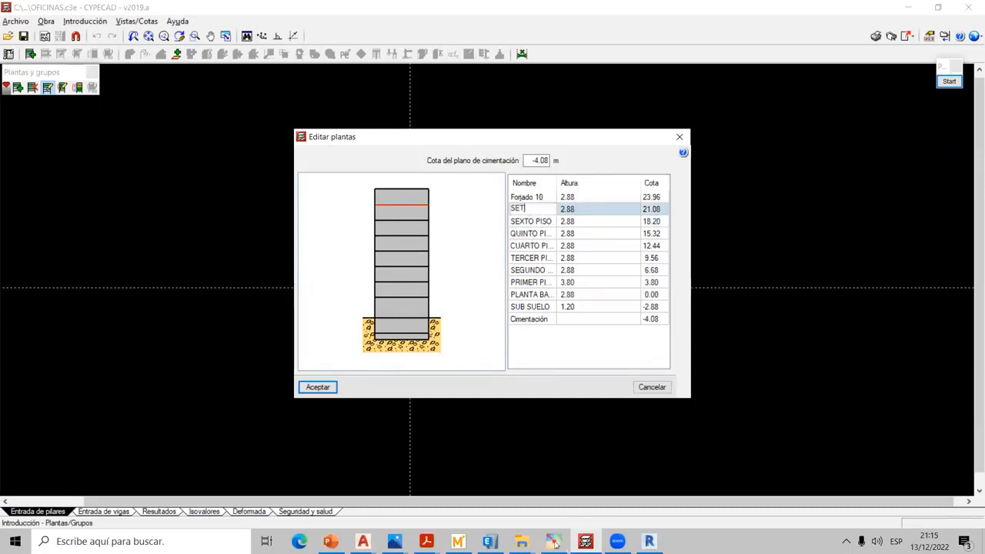
text(TIMO PISO)
- Rename the uppermost floor, Forjado 10, as AZOTEA
click(513, 199)
text(A)
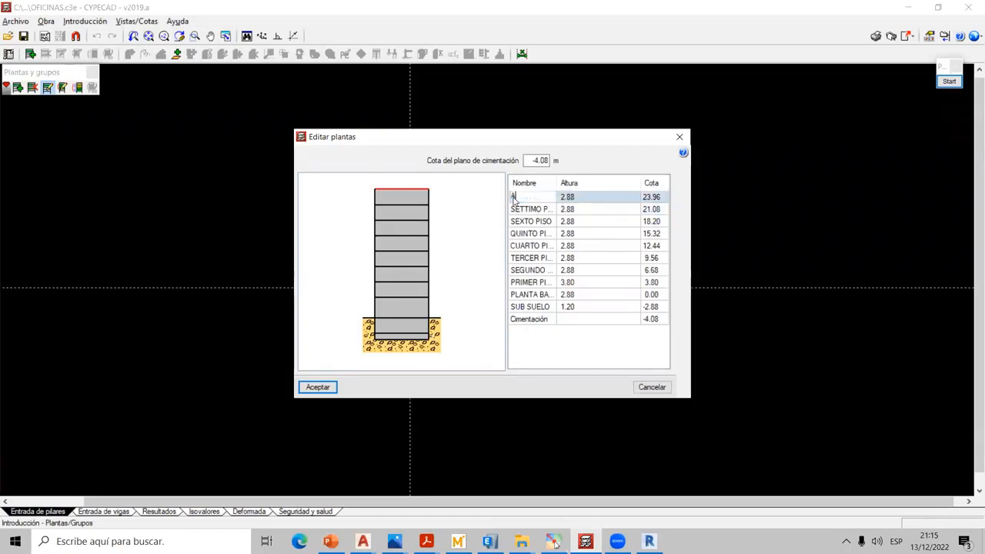
text(ZOTEA)
- Rename the Cimentación level at the base of the building as BASE ASCENSOR
click(530, 319)
click(531, 319)
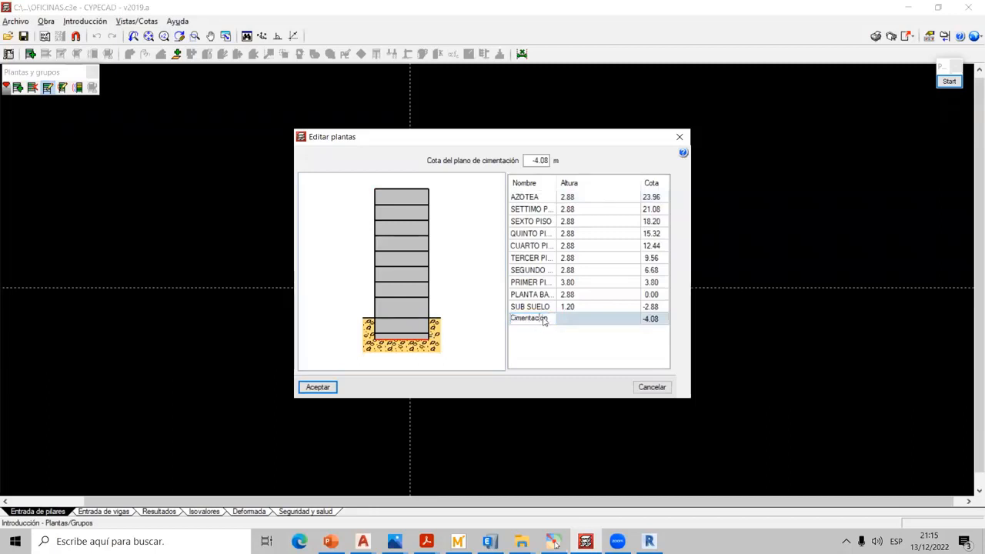
click(541, 308)
click(542, 318)
text(BAS)
text(NSOR)
- Review the heights of the upper floors and the elevations from AZOTEA down to SEGUNDO PISO
click(569, 200)
click(582, 210)
click(582, 222)
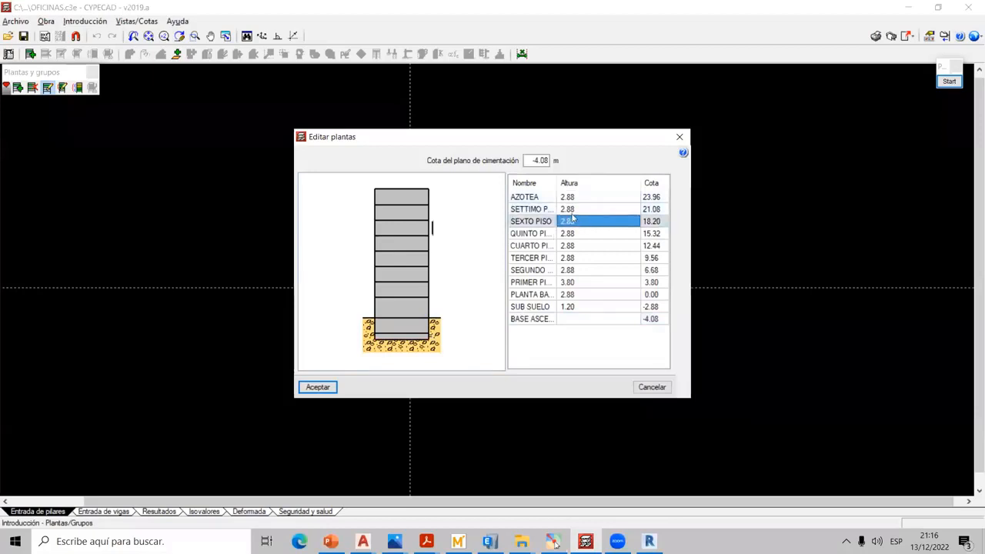
click(647, 197)
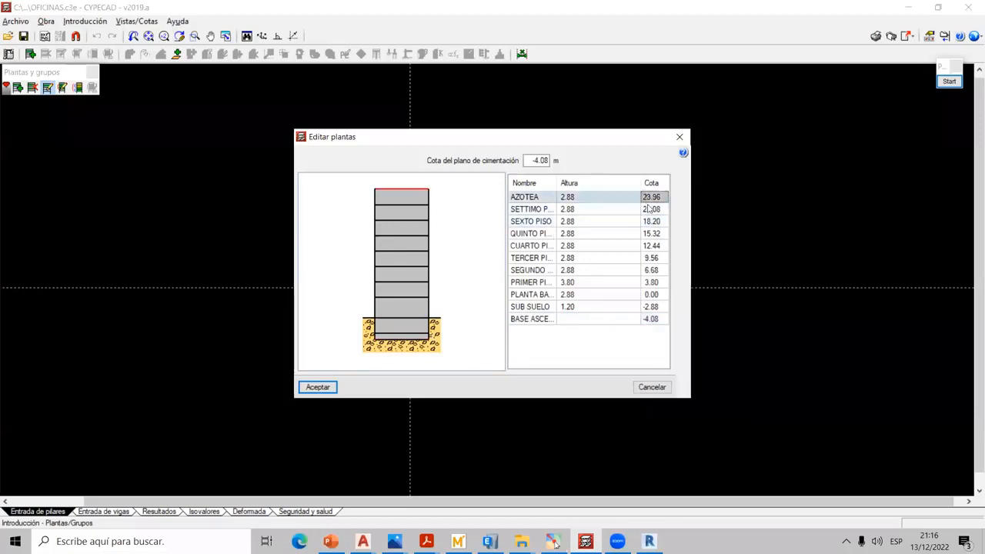
click(650, 209)
click(649, 222)
click(650, 233)
click(650, 245)
click(651, 258)
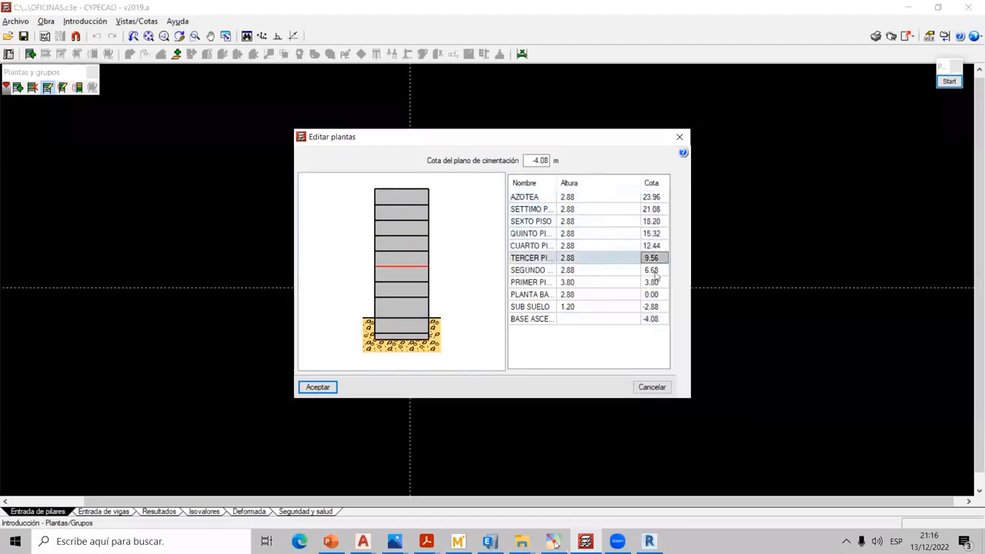
click(652, 270)
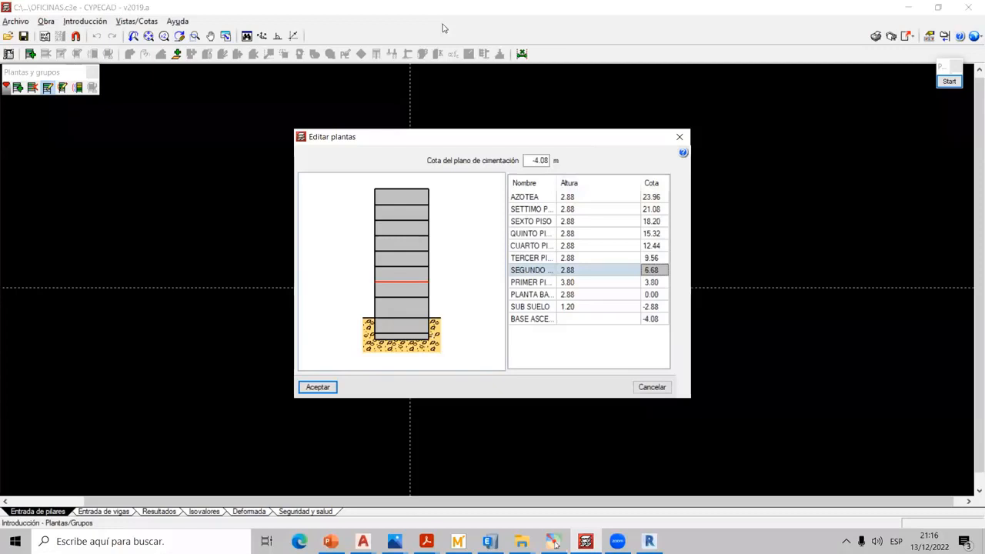
click(493, 144)
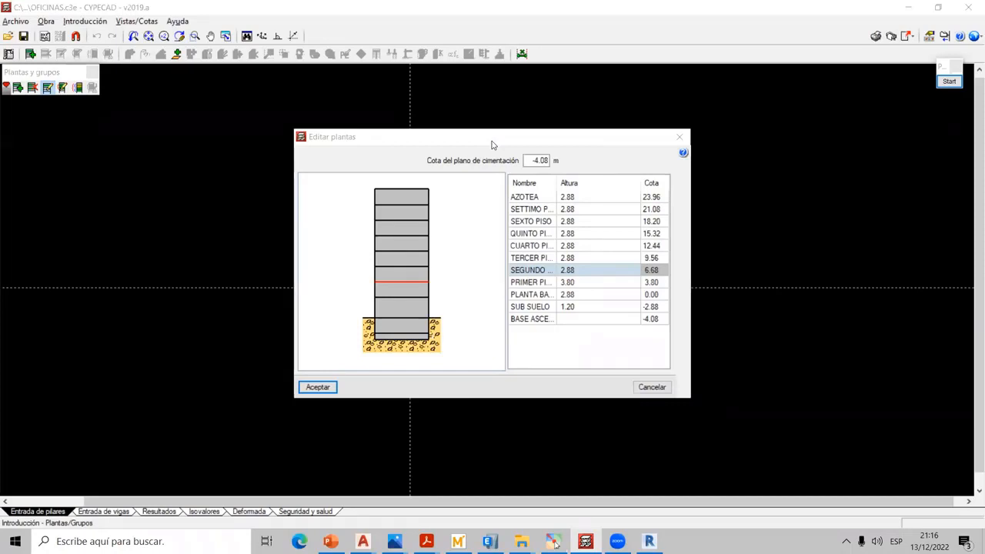
- Accept the edited floor names and close the Plantas y grupos tools
click(319, 389)
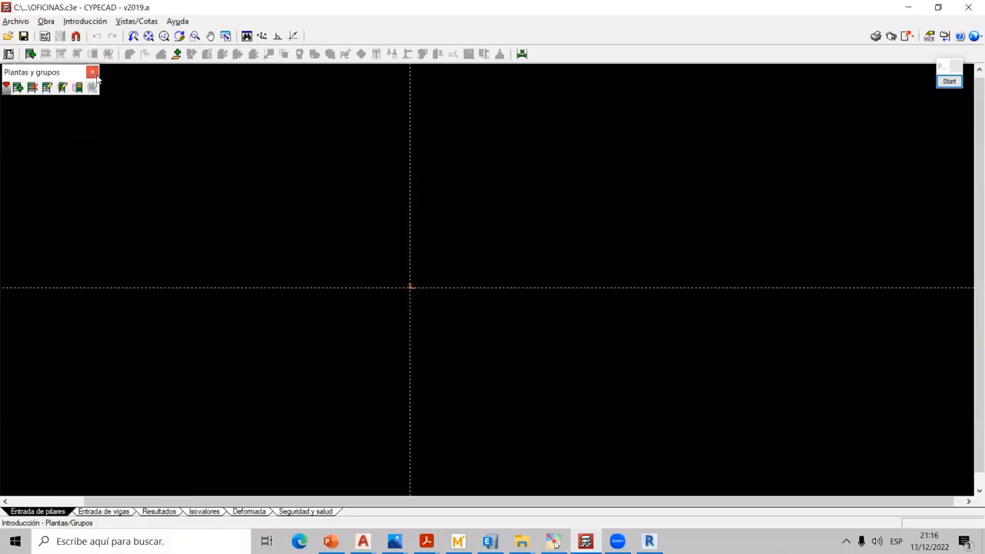
click(92, 72)
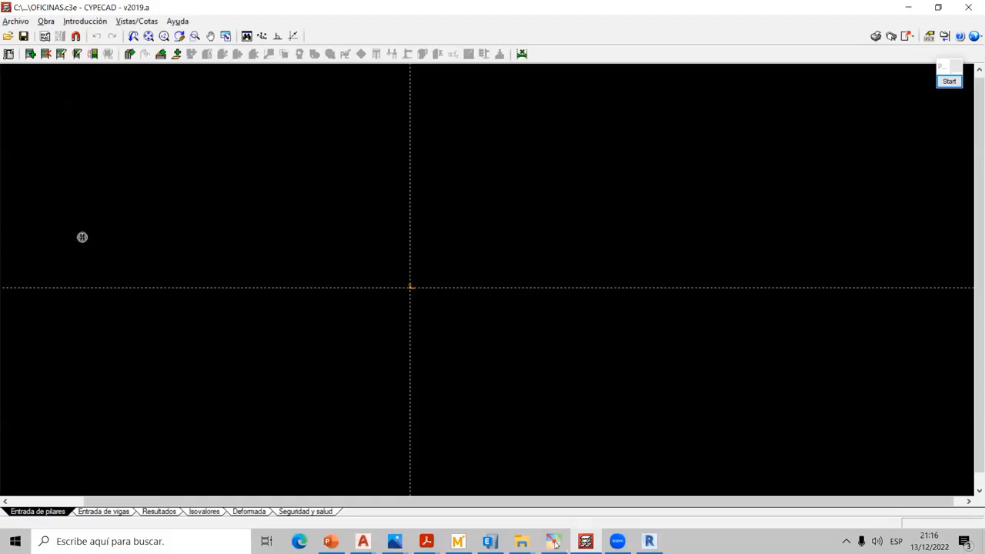
- Enable seismic action in the project's general data and select Perú as the country of the seismic code
click(8, 54)
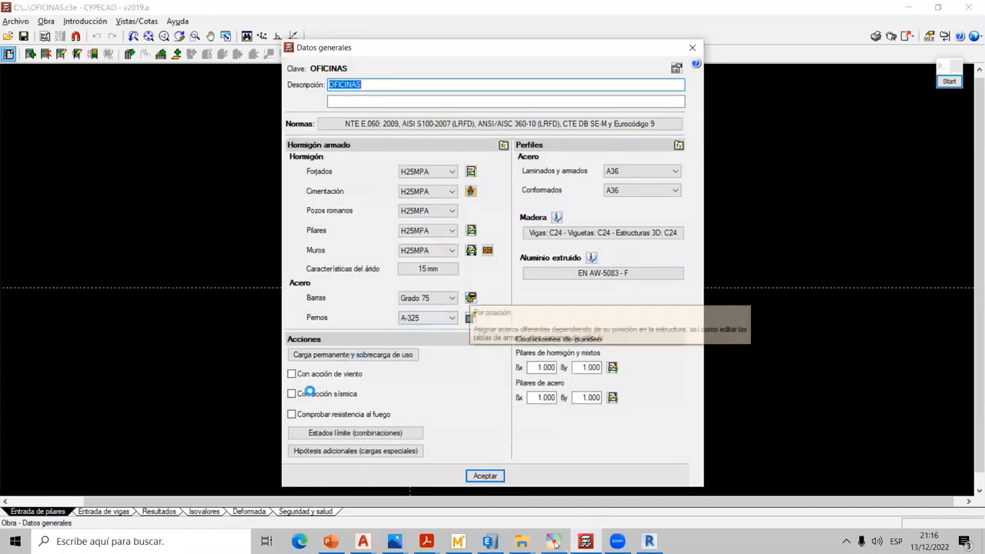
click(301, 393)
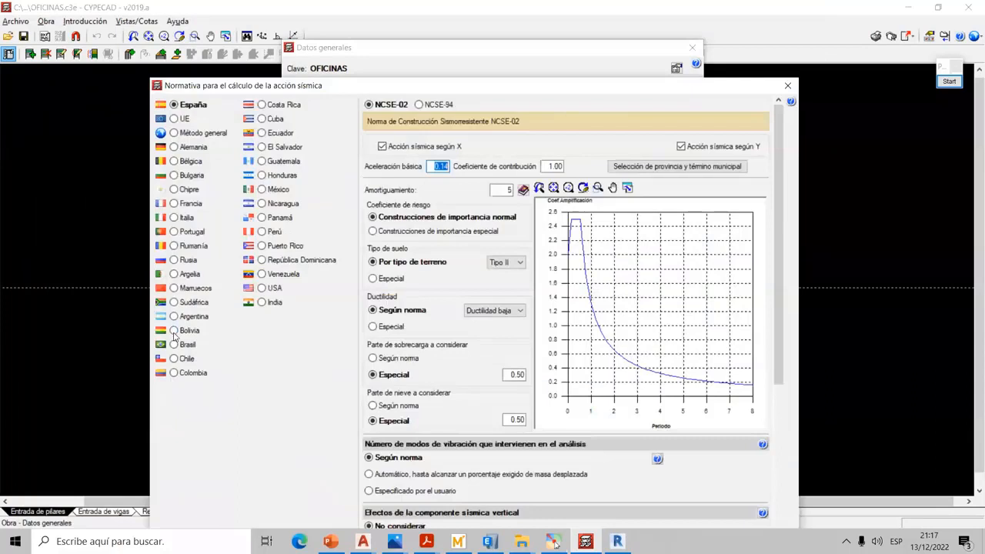
click(181, 330)
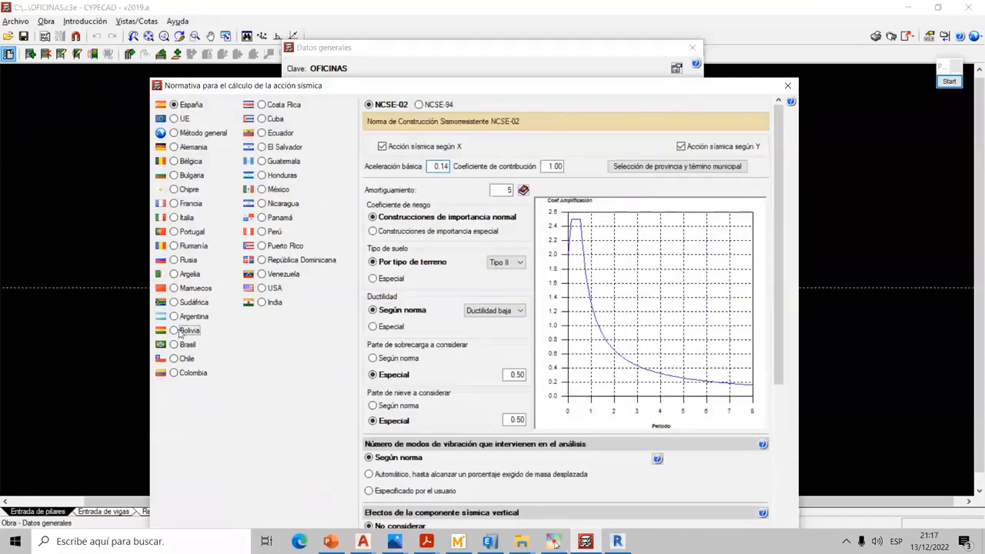
click(261, 231)
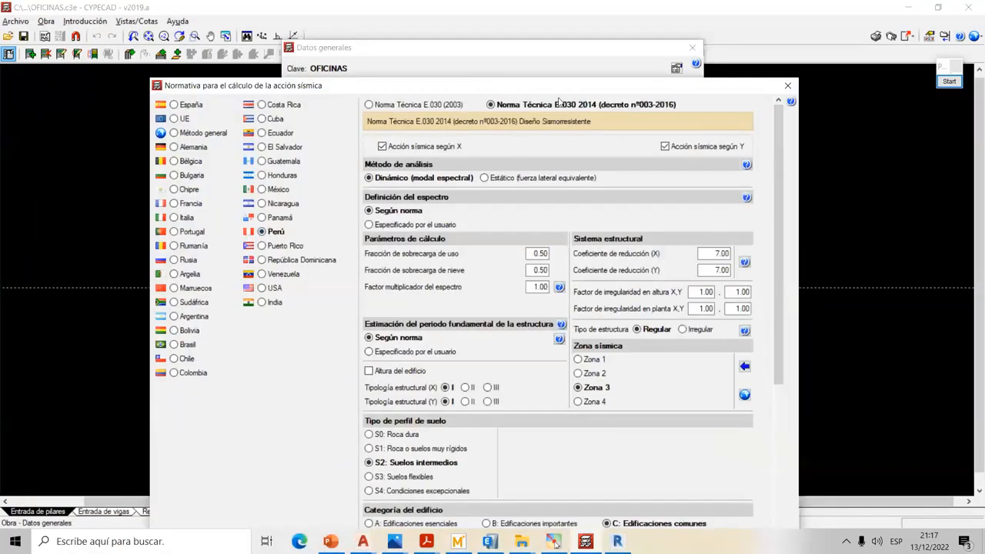
- Examine the Peruvian seismic code settings, from calculation parameters and soil profile down to the analysis degrees of freedom
scroll(473, 278, down, 3)
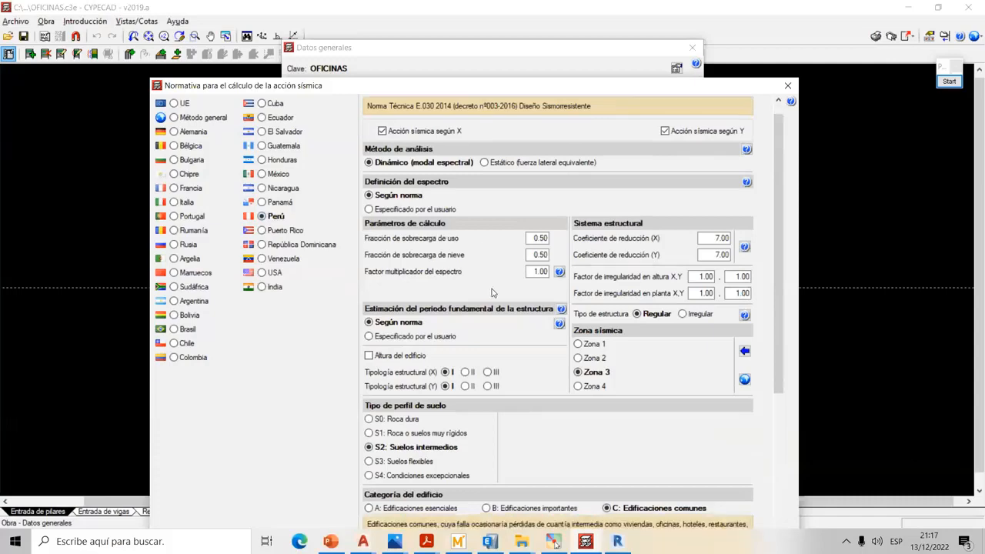
scroll(429, 421, down, 3)
scroll(549, 427, down, 2)
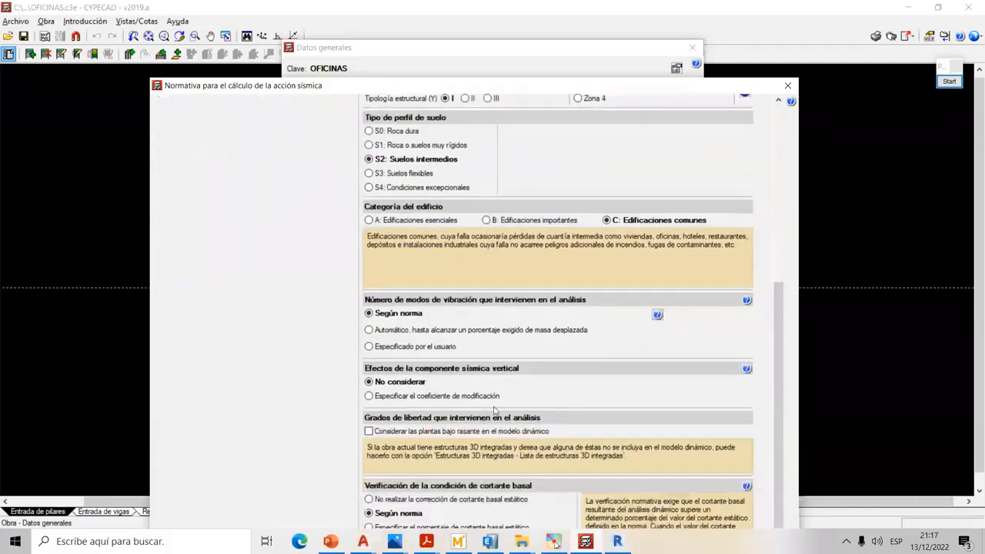
mouse_move(393, 400)
- Draw a filled blue basement block with a green tower stacked on it as an on-screen annotation of the building
click(957, 80)
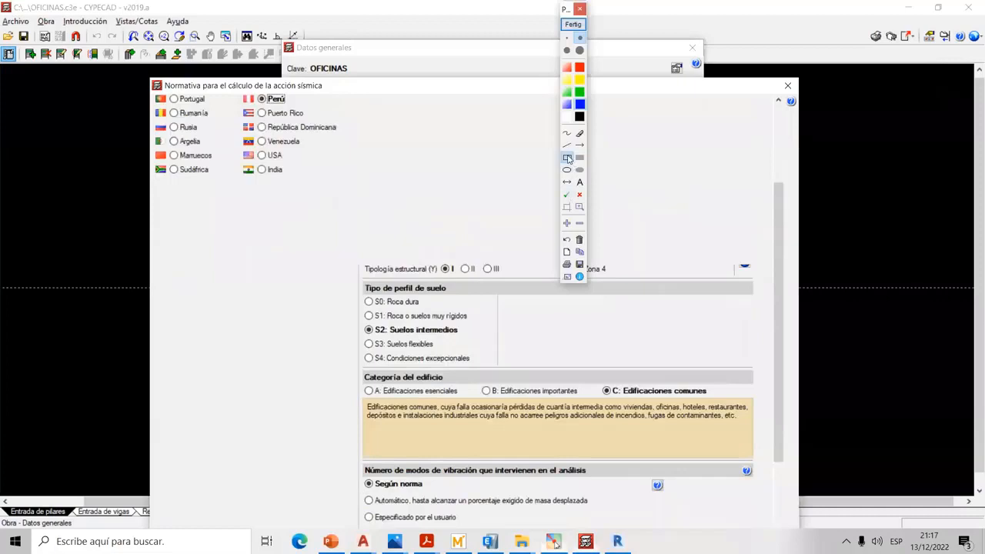
click(567, 158)
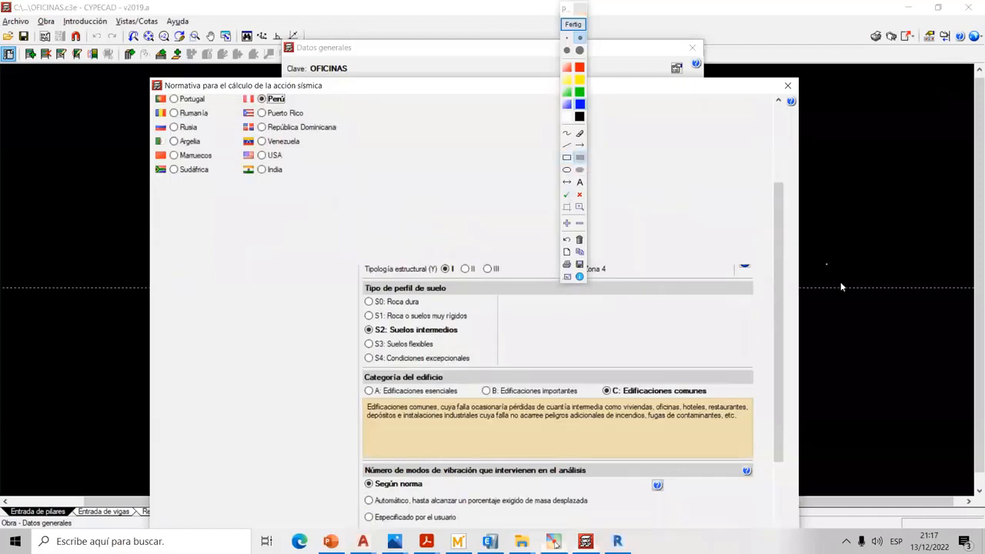
mouse_move(826, 263)
mouse_down()
mouse_move(960, 319)
mouse_move(950, 325)
mouse_up()
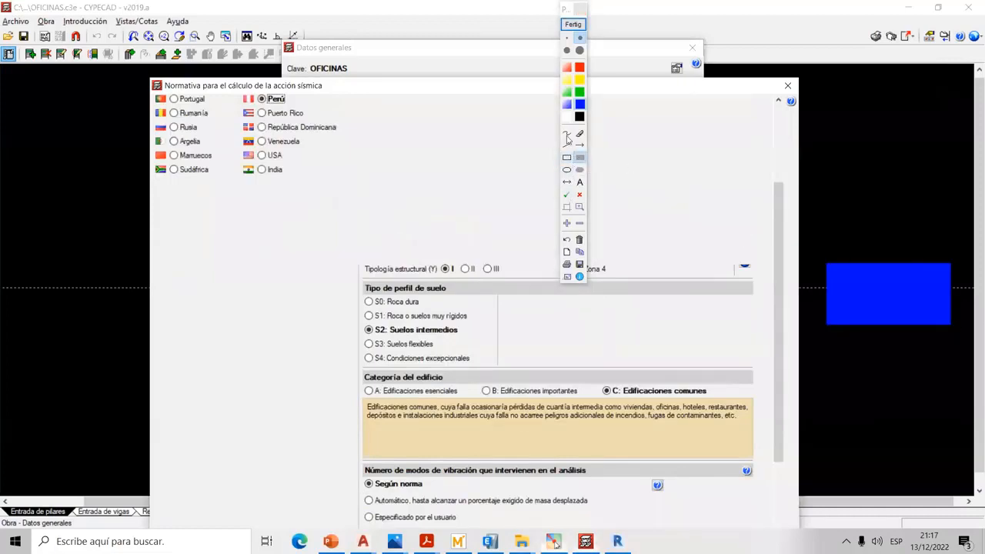
click(580, 103)
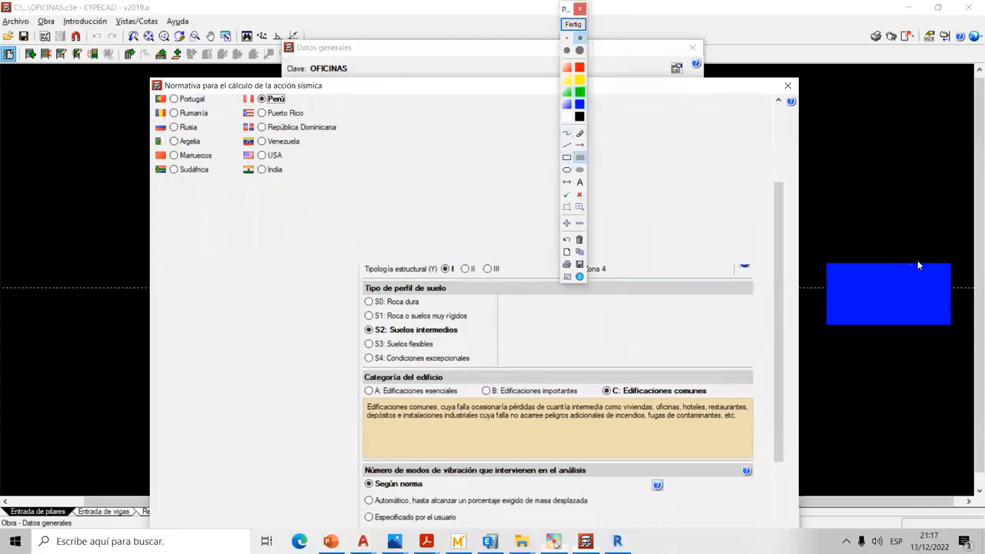
mouse_move(928, 263)
mouse_down()
mouse_move(842, 82)
mouse_move(912, 88)
mouse_move(907, 81)
mouse_up()
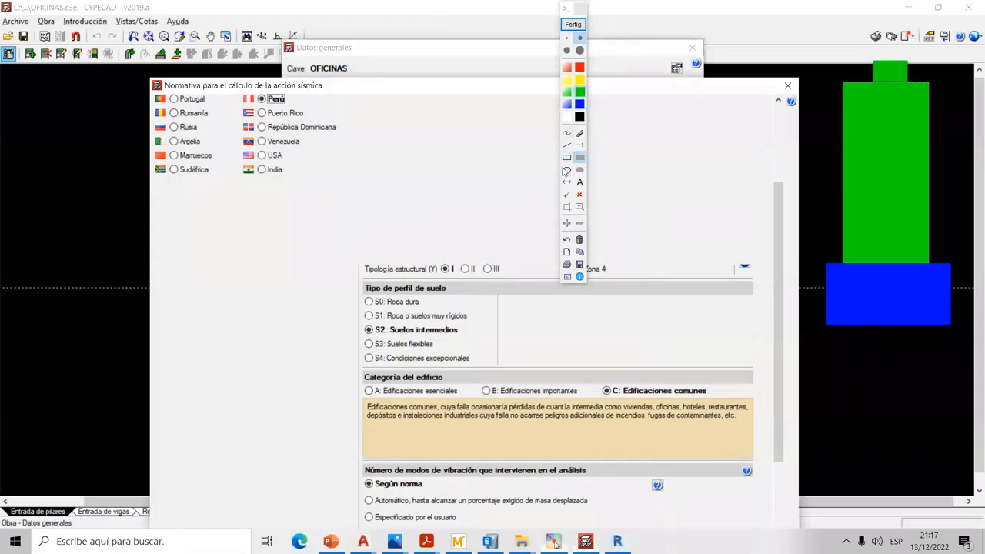
- Add double arrows marking the total height and the above-ground height beside the sketched building, and end the annotation
click(567, 183)
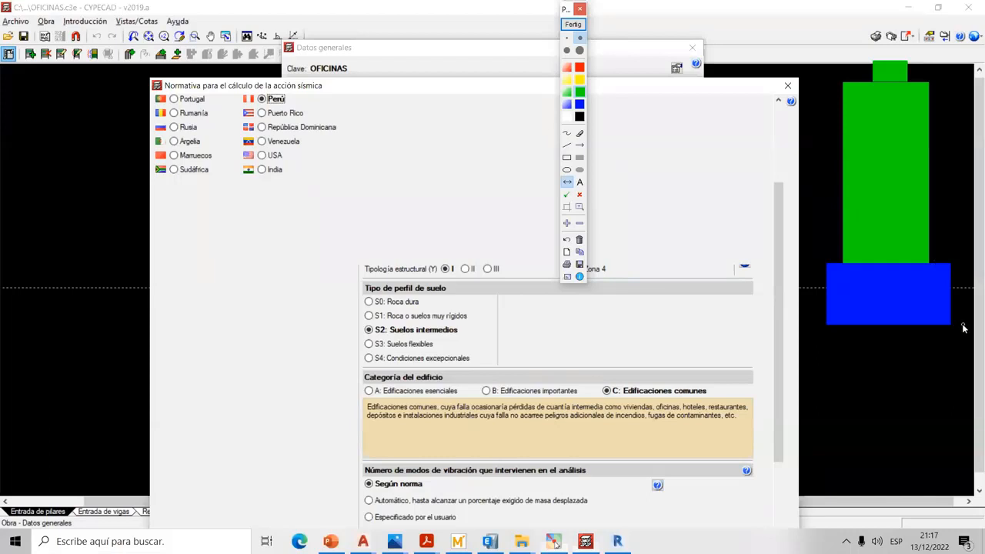
mouse_move(962, 323)
mouse_down()
mouse_move(953, 120)
mouse_move(968, 58)
mouse_up()
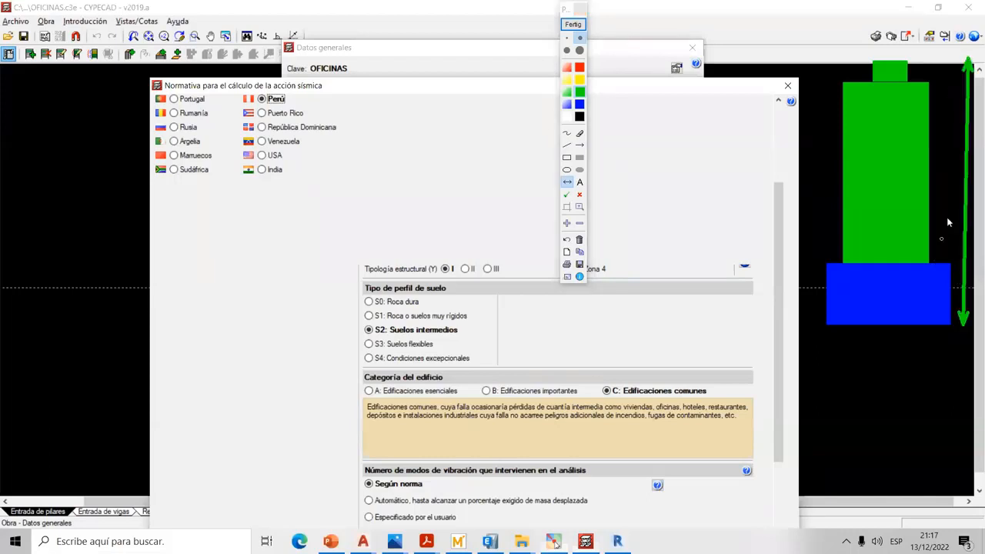
drag(939, 258, 942, 63)
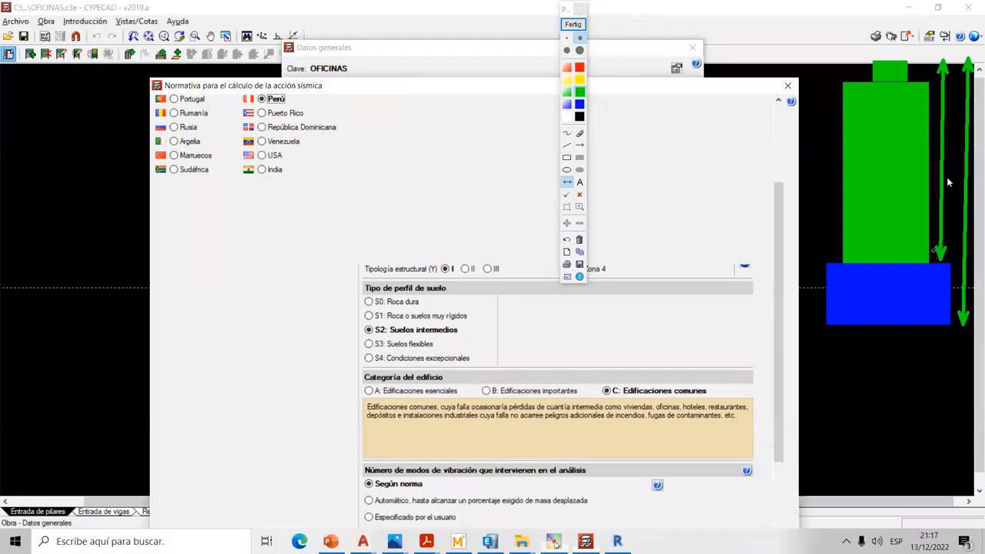
click(965, 326)
click(573, 24)
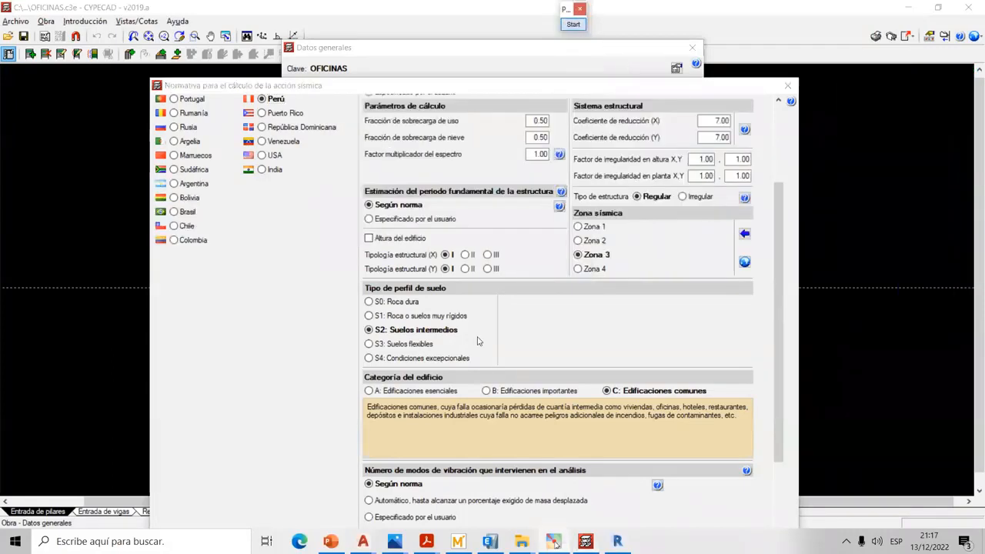
- Review the seismic options down to the base shear check, leaving basement floors out of the dynamic model
scroll(435, 404, down, 5)
scroll(435, 404, down, 1)
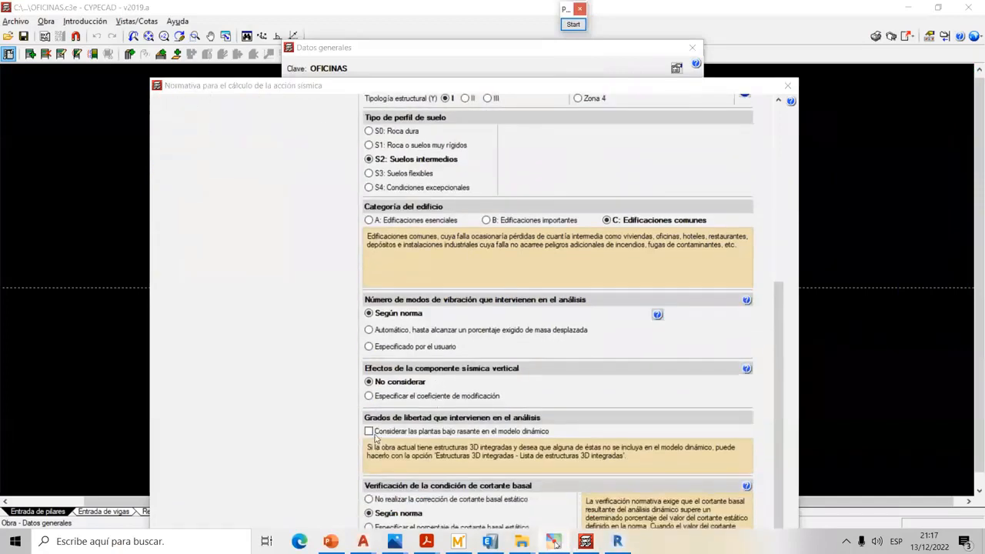
scroll(407, 435, up, 5)
scroll(410, 435, down, 5)
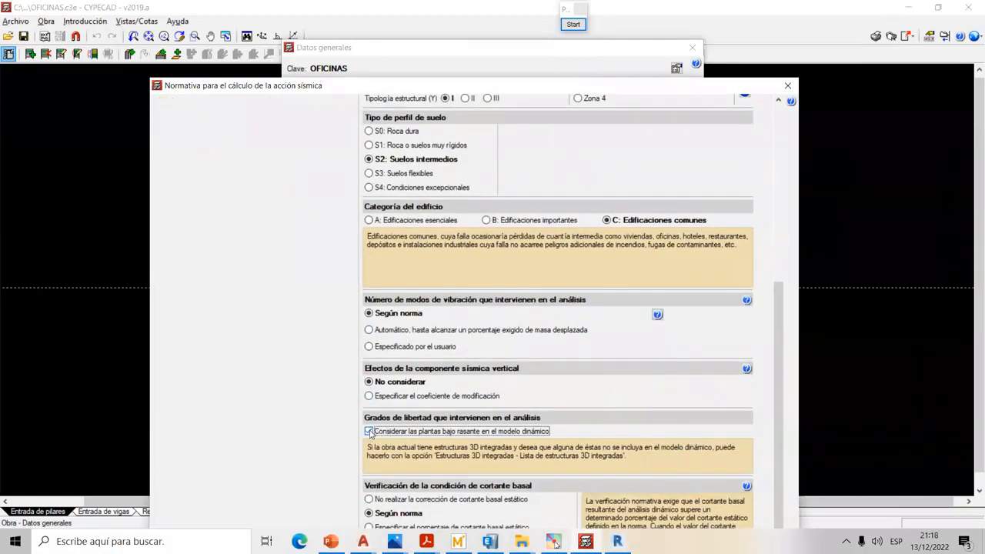
click(368, 431)
drag(525, 88, 541, 33)
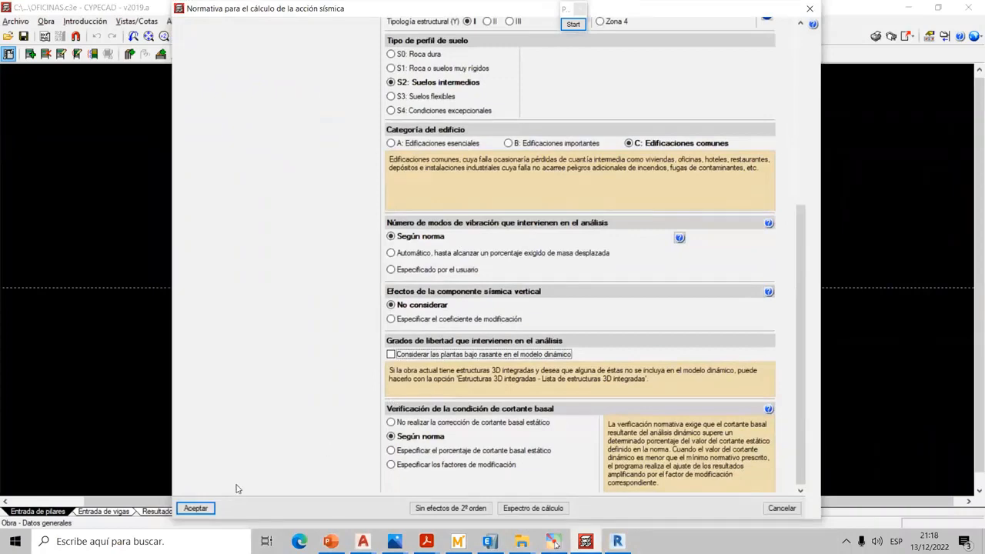
- Cancel the seismic code settings, accept the general data without seismic action, and dismiss the second-order effects notice
click(779, 507)
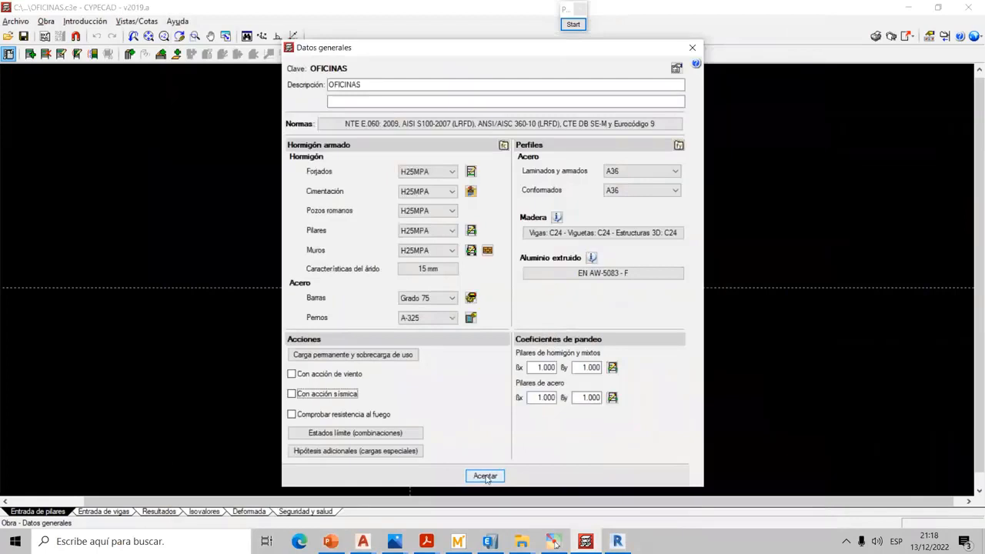
click(485, 477)
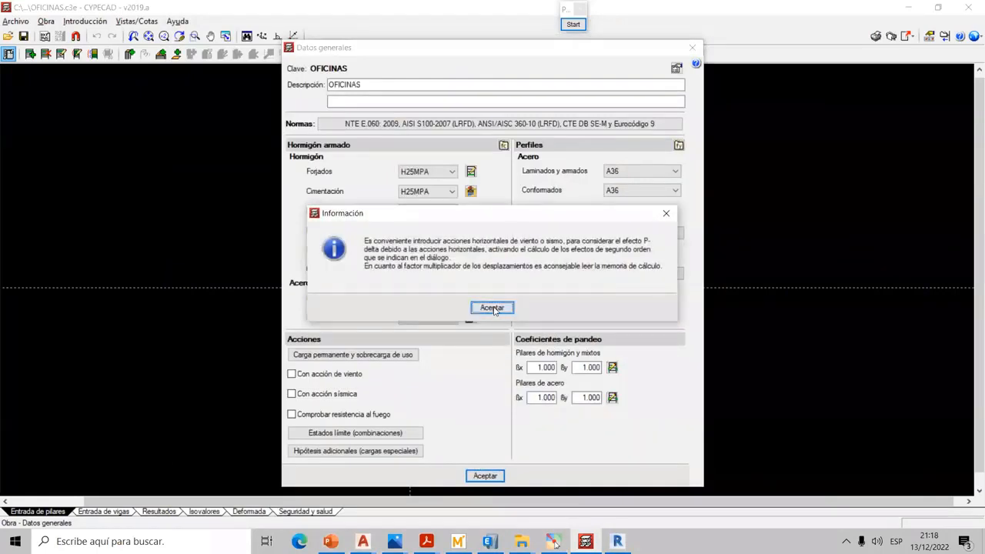
click(492, 307)
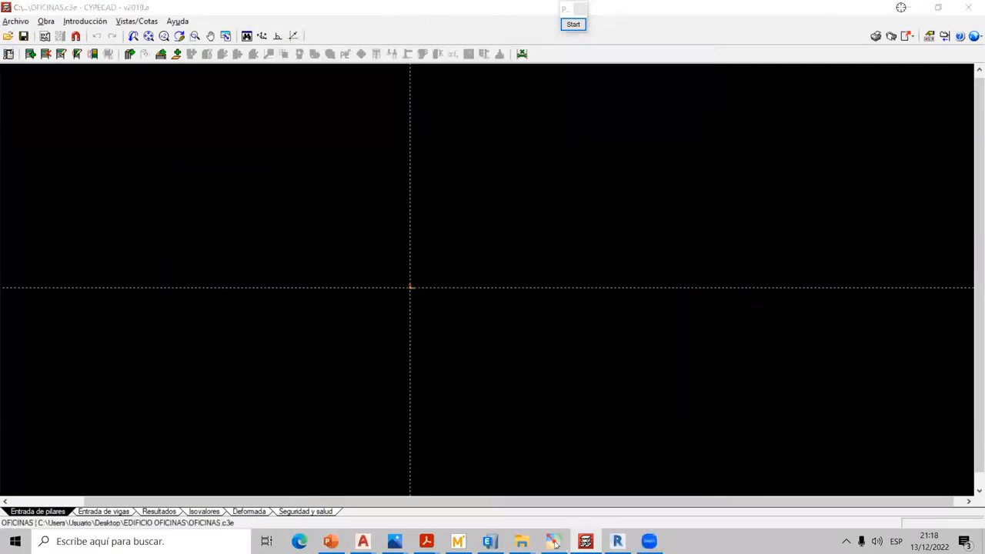
- Look through the DWG floor plans in the desktop folder PLANOS ARQUITECTONICOS, close it and return to CYPECAD
middle_drag(505, 208, 403, 202)
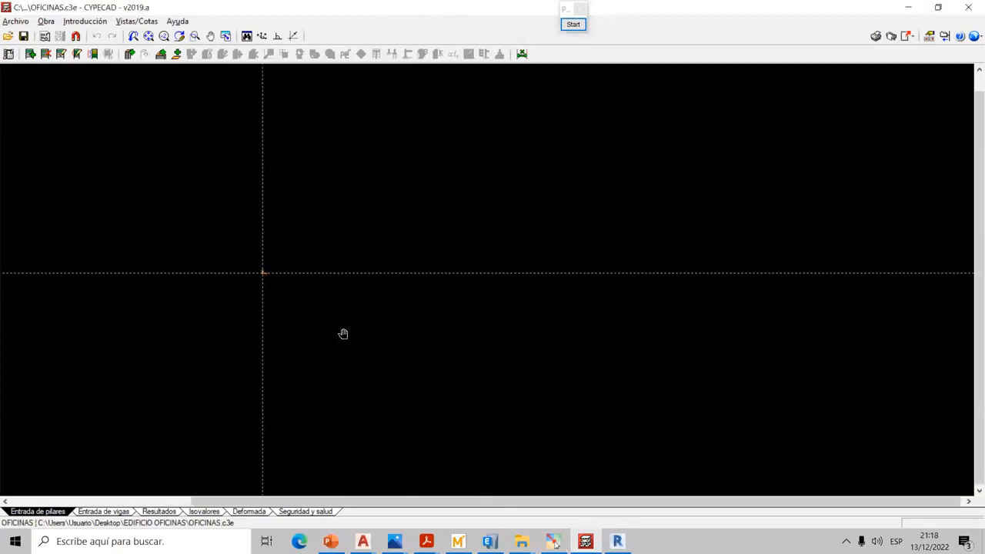
mouse_move(362, 540)
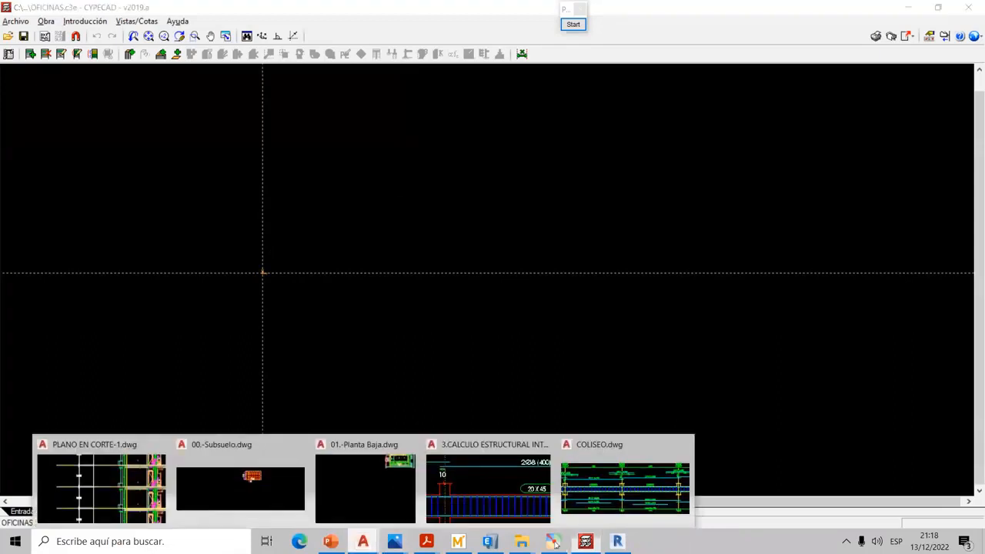
click(930, 13)
click(929, 13)
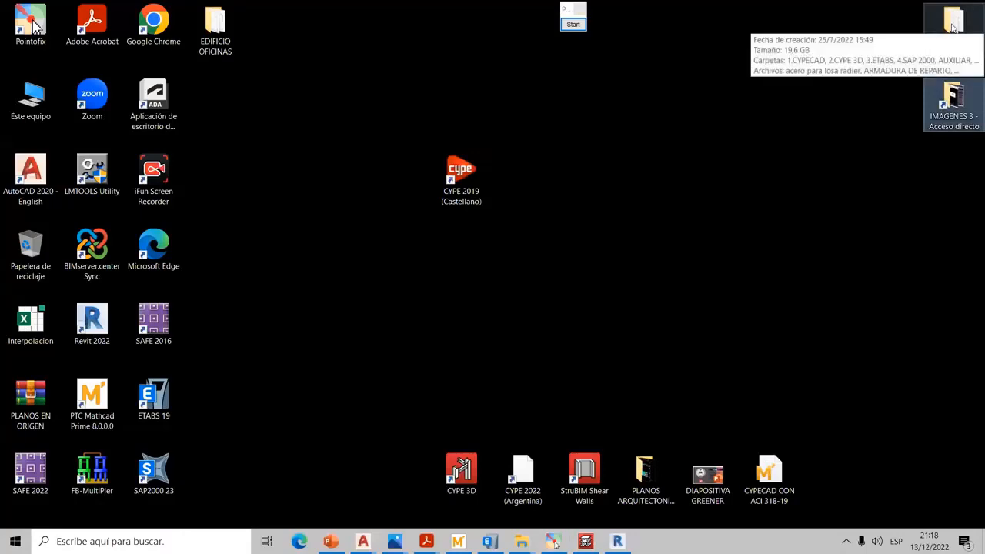
double_click(649, 483)
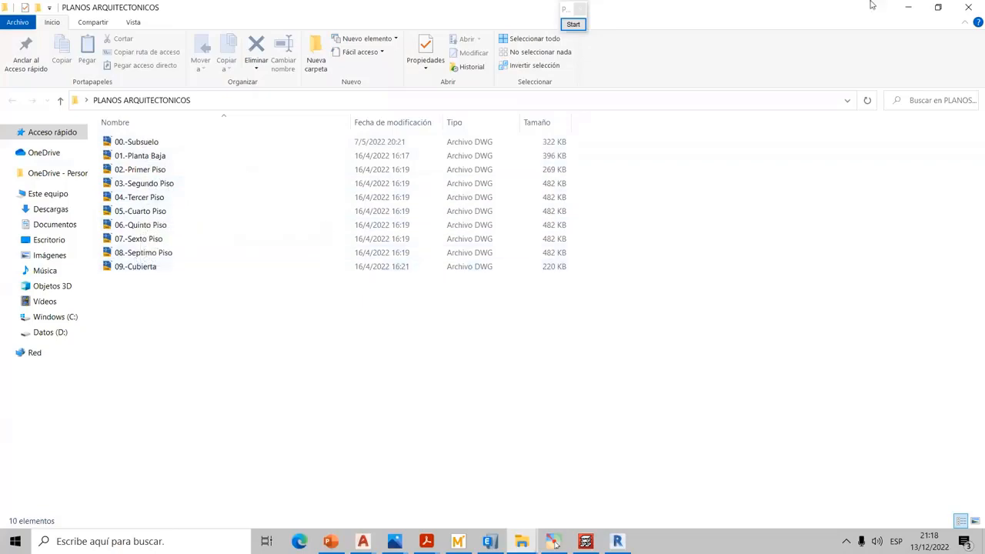
click(970, 6)
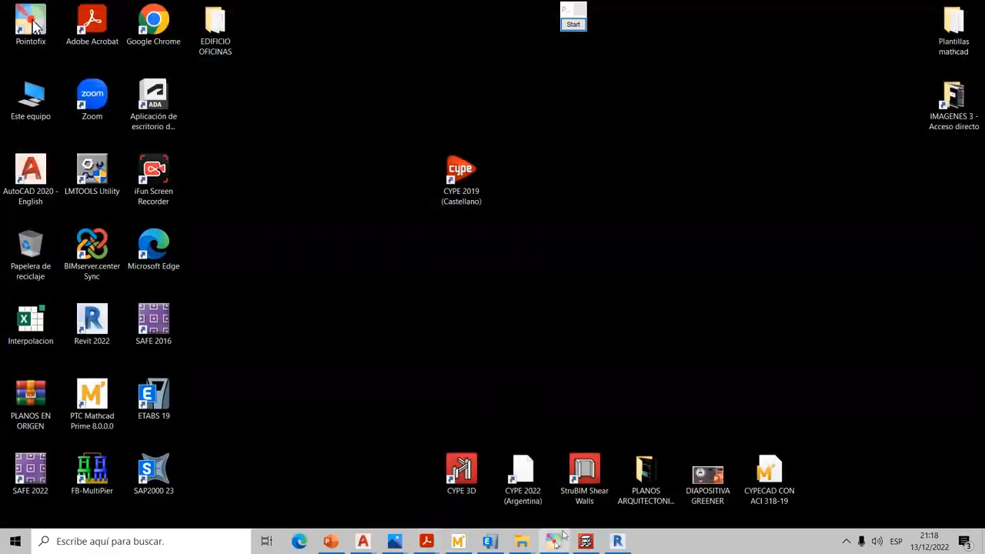
click(584, 540)
mouse_move(221, 264)
middle_down()
mouse_move(479, 310)
mouse_move(464, 285)
mouse_move(443, 296)
middle_up()
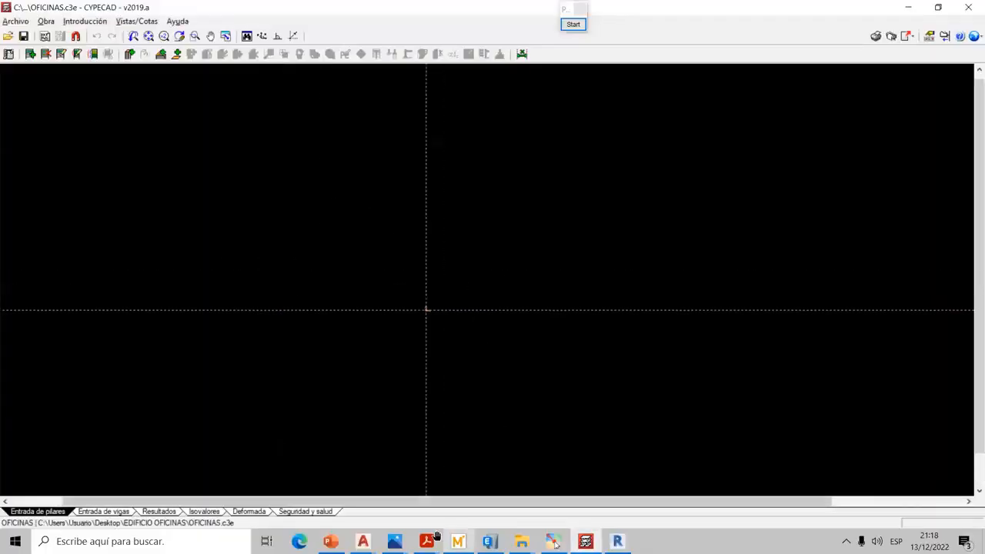
- Switch to AutoCAD with its window maximized and look over the PLANO EN CORTE-1, 00.-Subsuelo and 01.-Planta Baja drawings
mouse_move(362, 541)
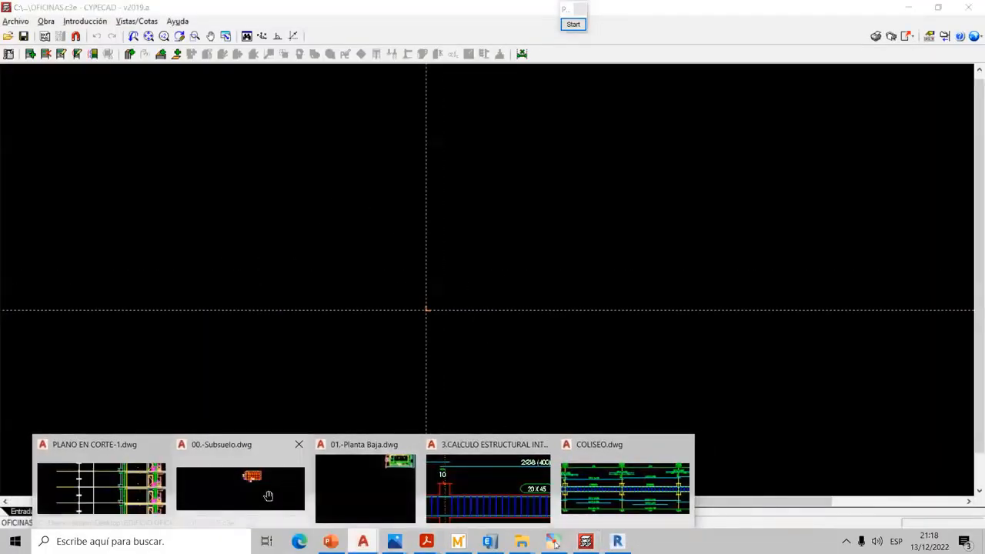
click(269, 494)
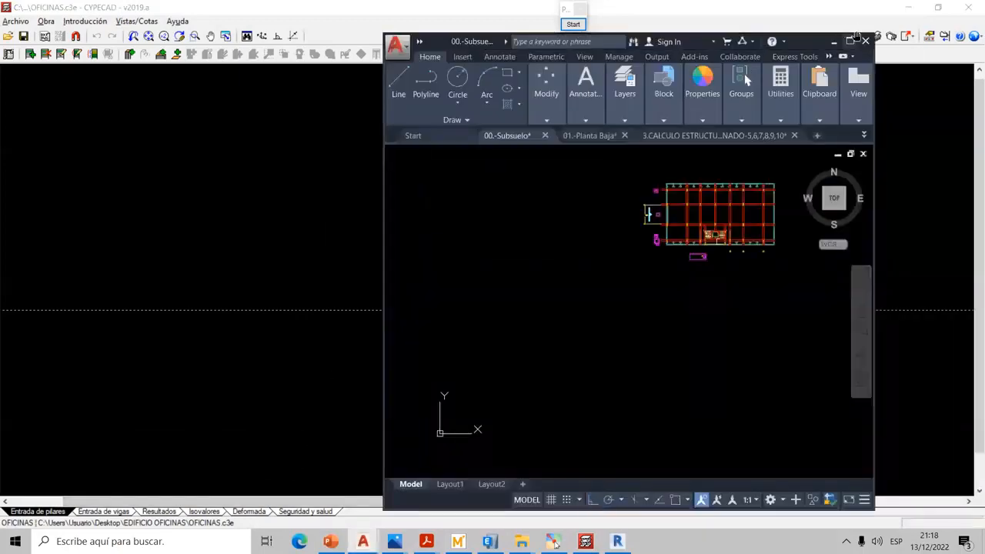
click(845, 40)
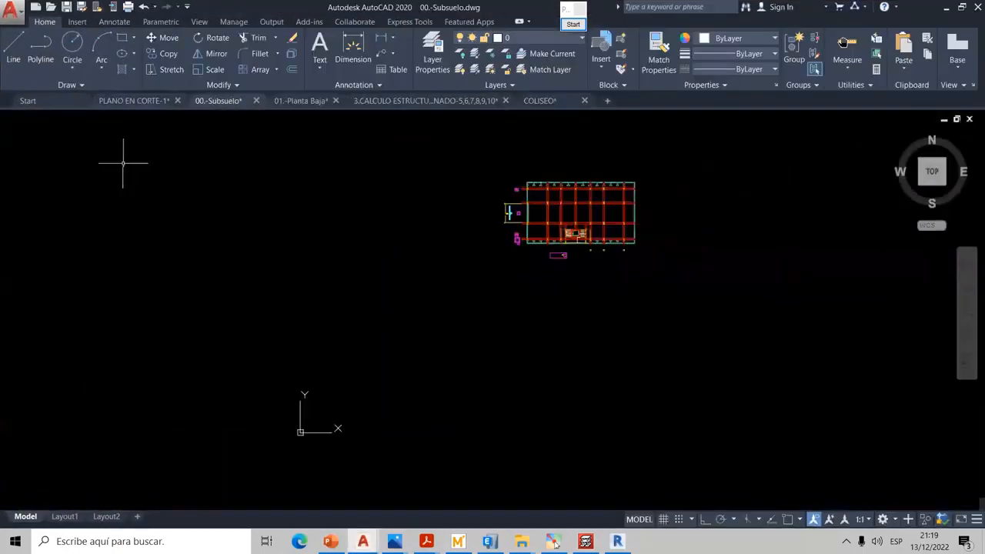
click(127, 100)
scroll(492, 307, down, 5)
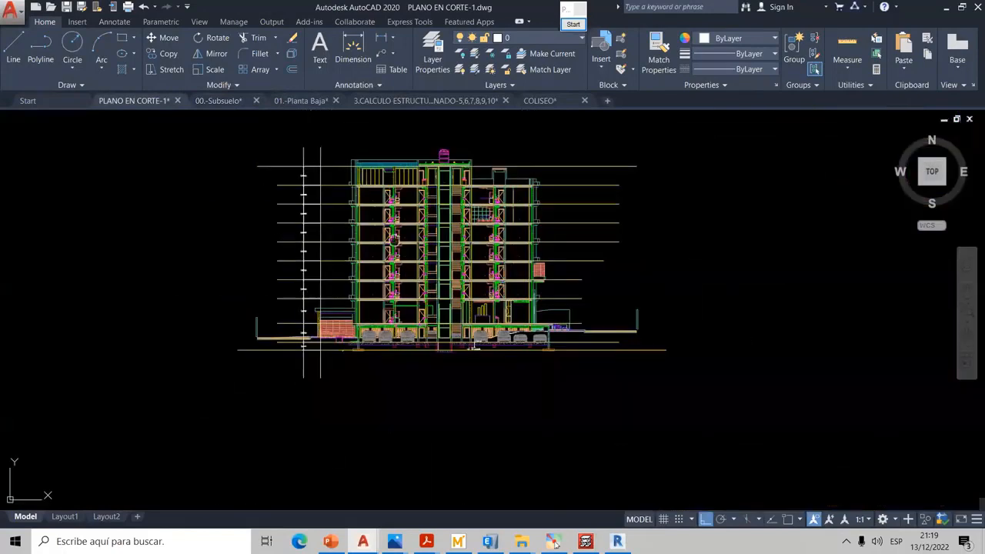
click(219, 100)
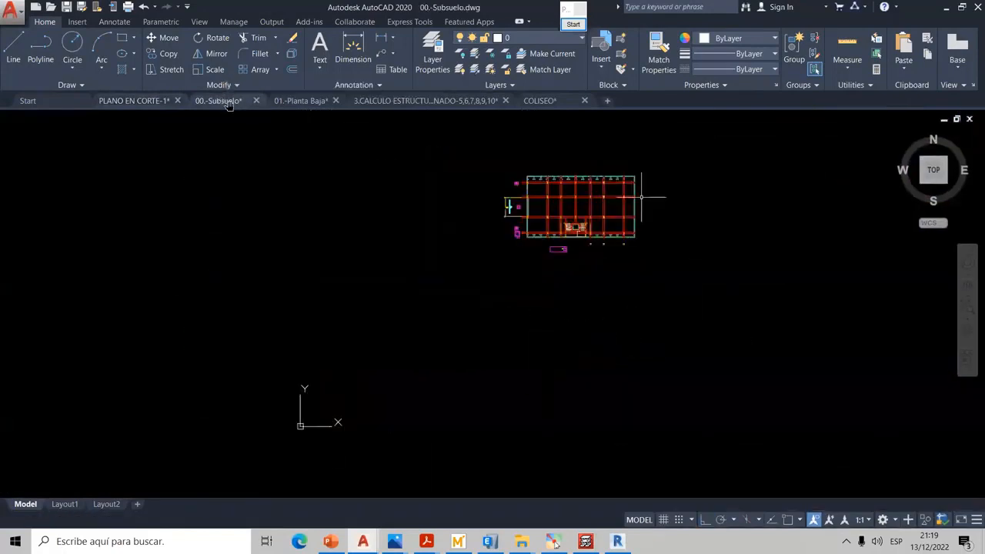
scroll(731, 216, up, 4)
click(313, 100)
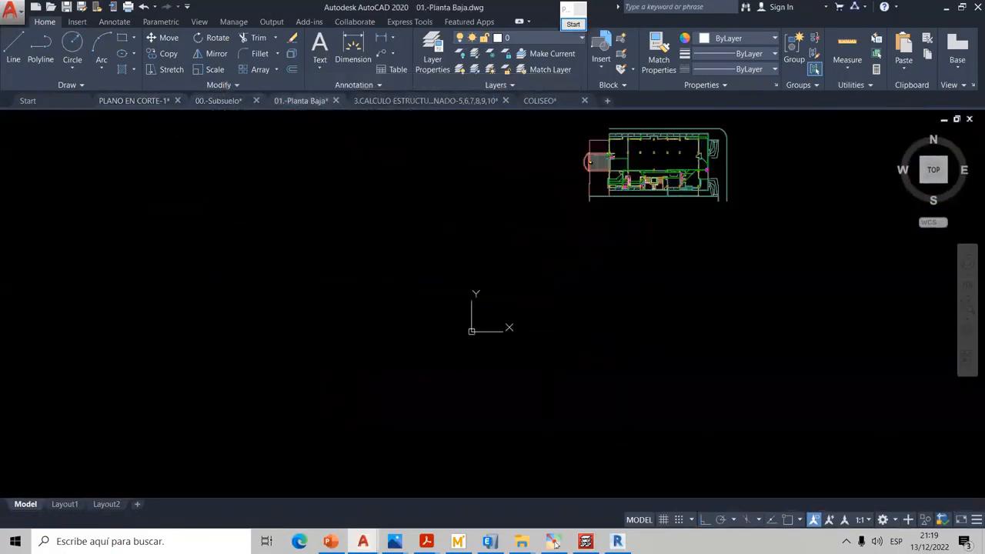
middle_drag(536, 220, 493, 238)
click(238, 101)
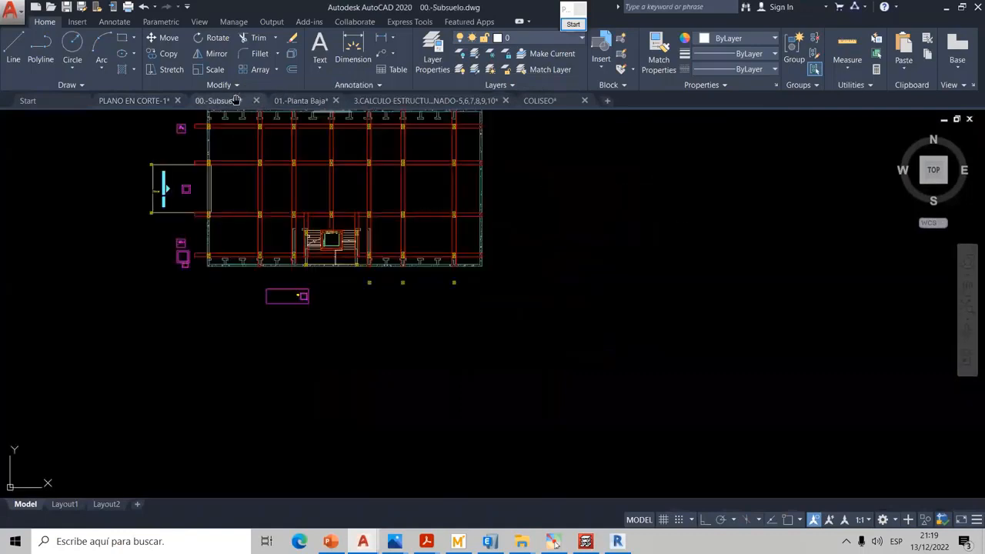
middle_drag(369, 200, 430, 236)
scroll(409, 247, down, 2)
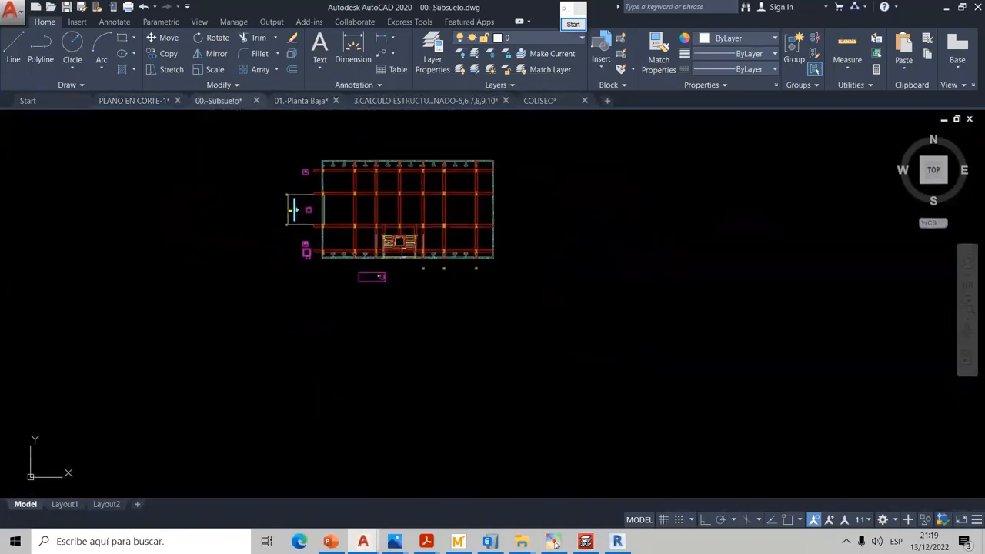
scroll(400, 258, up, 3)
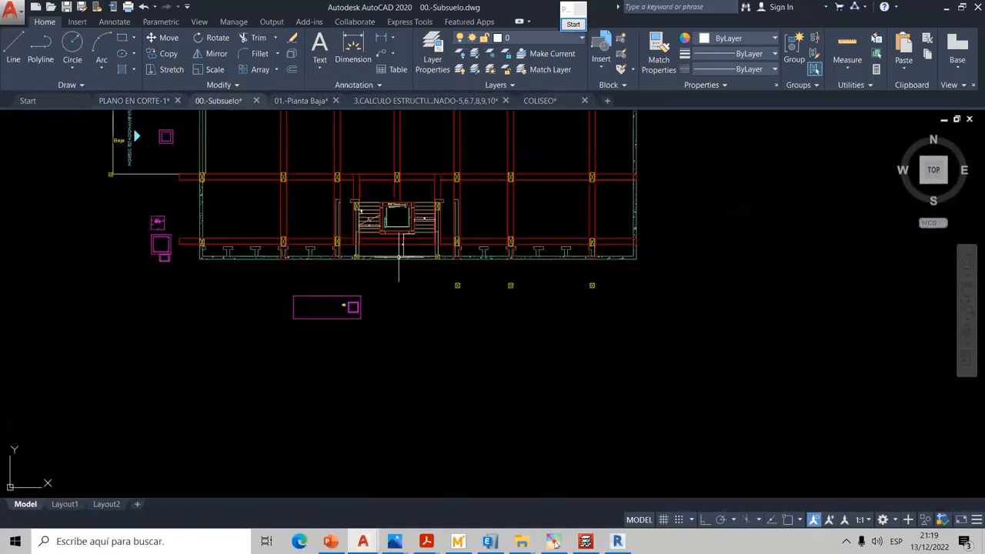
scroll(400, 257, down, 3)
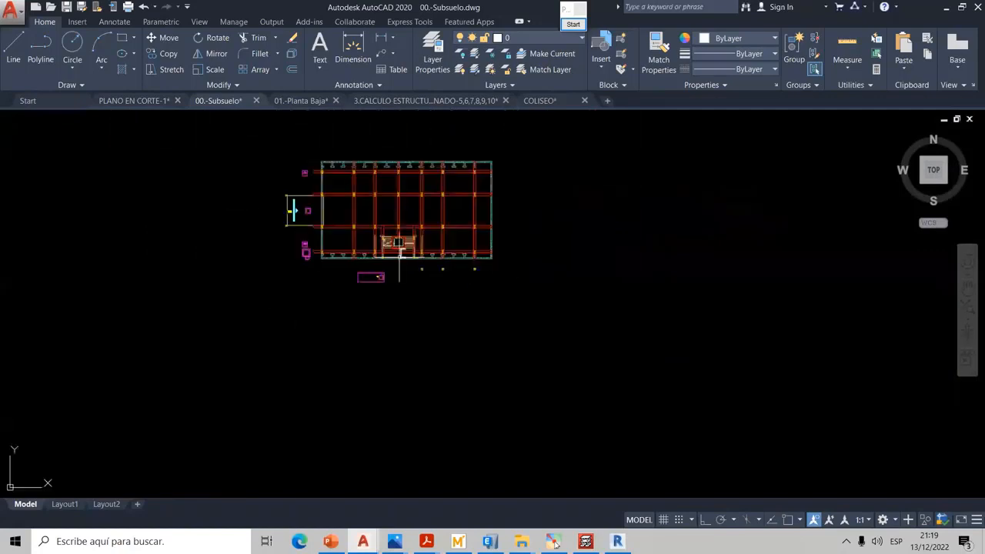
- Draw a sloping reference line starting at the origin 0,0 in the 00.-Subsuelo drawing
click(13, 48)
text(0,0)
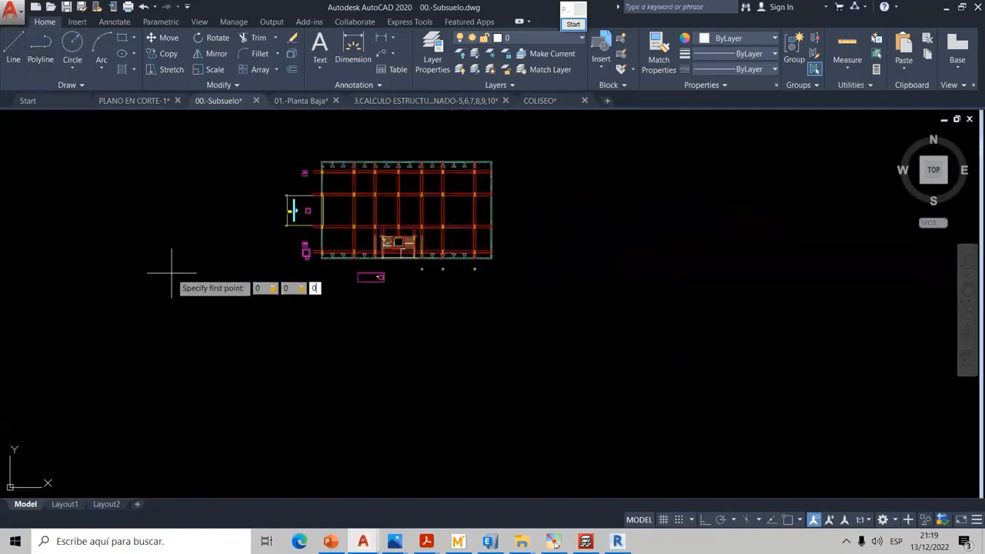
key(Return)
scroll(178, 269, down, 3)
middle_drag(158, 246, 244, 199)
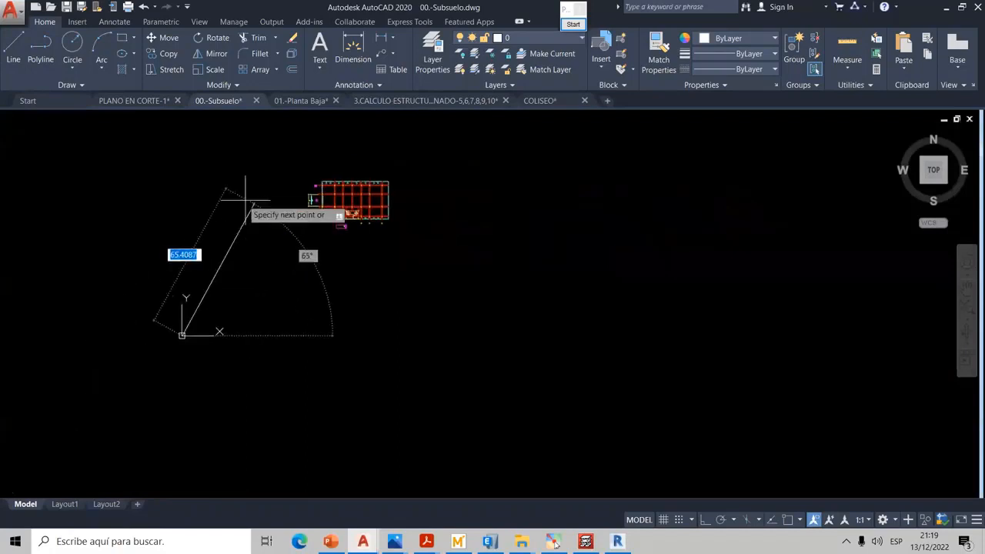
click(253, 139)
key(Escape)
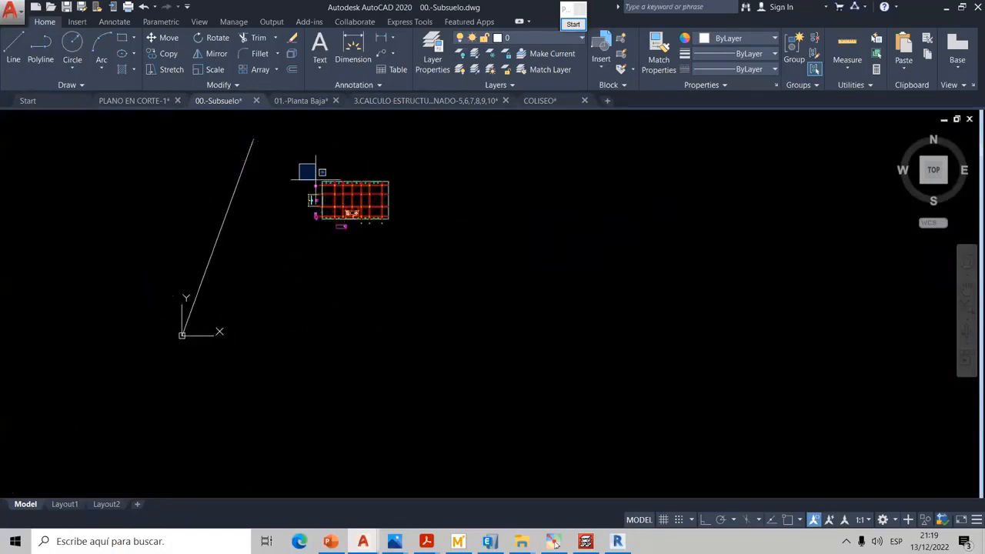
- Move the whole basement plan by the elevator shaft's lower-left corner onto the reference line's start at the origin, using object snap
drag(300, 164, 441, 266)
click(160, 37)
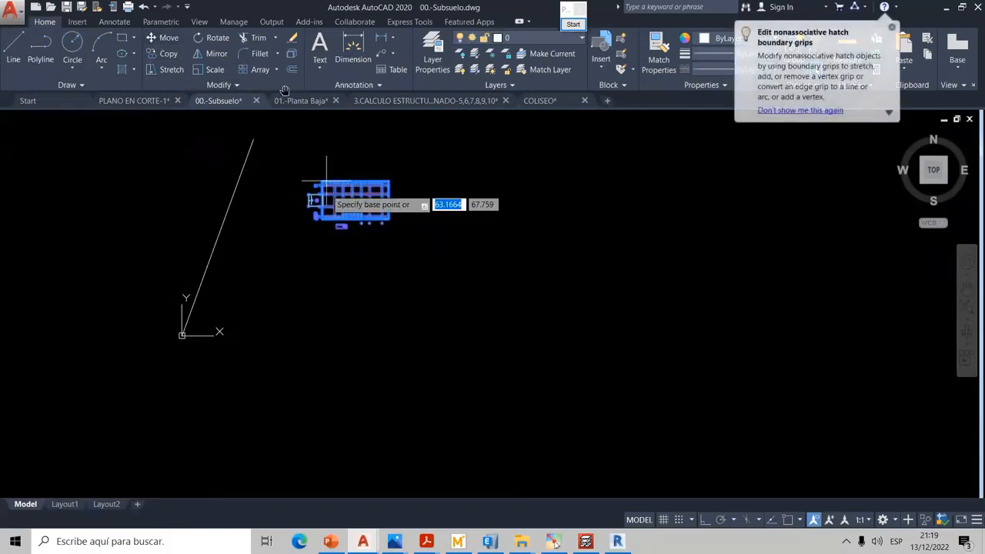
scroll(353, 209, up, 8)
scroll(306, 262, up, 4)
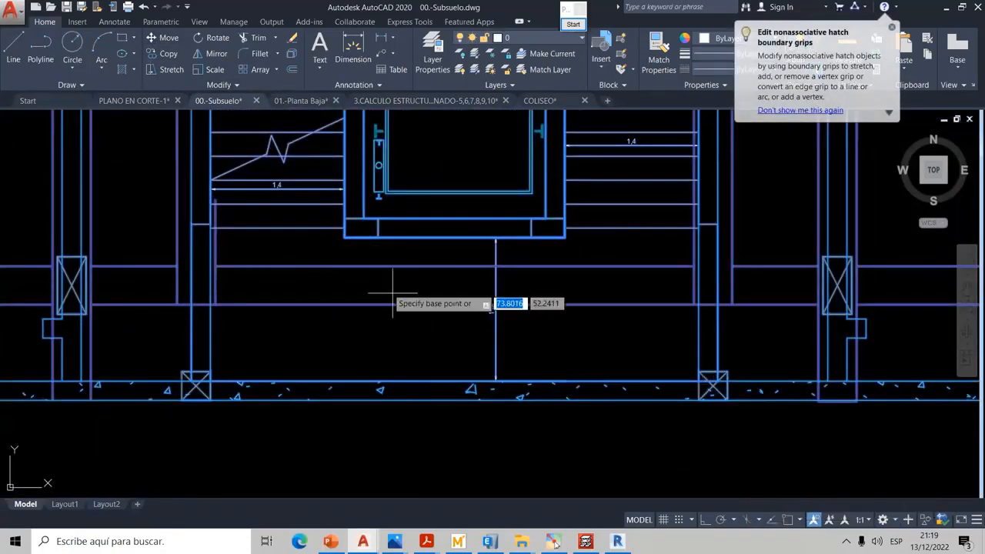
scroll(354, 236, down, 2)
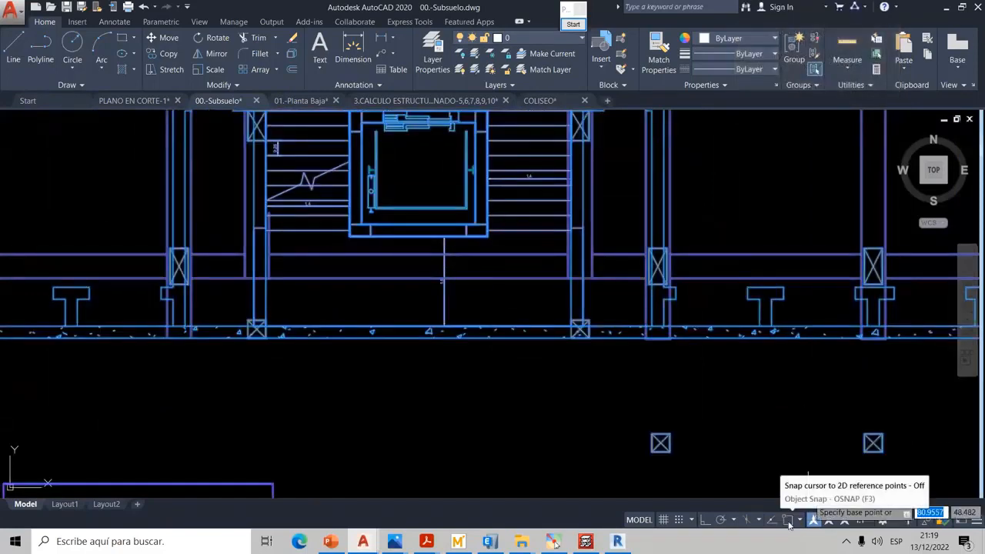
middle_drag(442, 241, 450, 359)
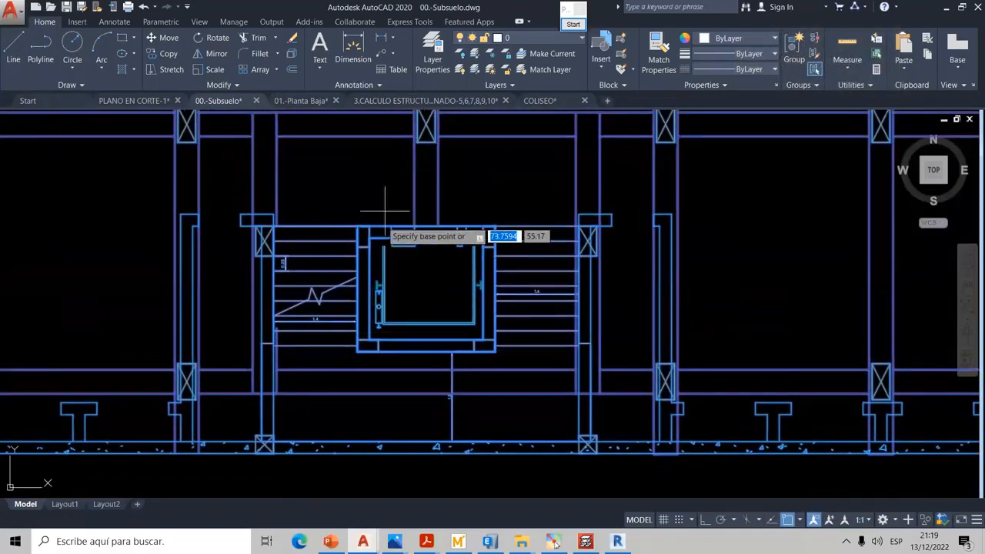
scroll(363, 330, up, 2)
scroll(370, 314, up, 2)
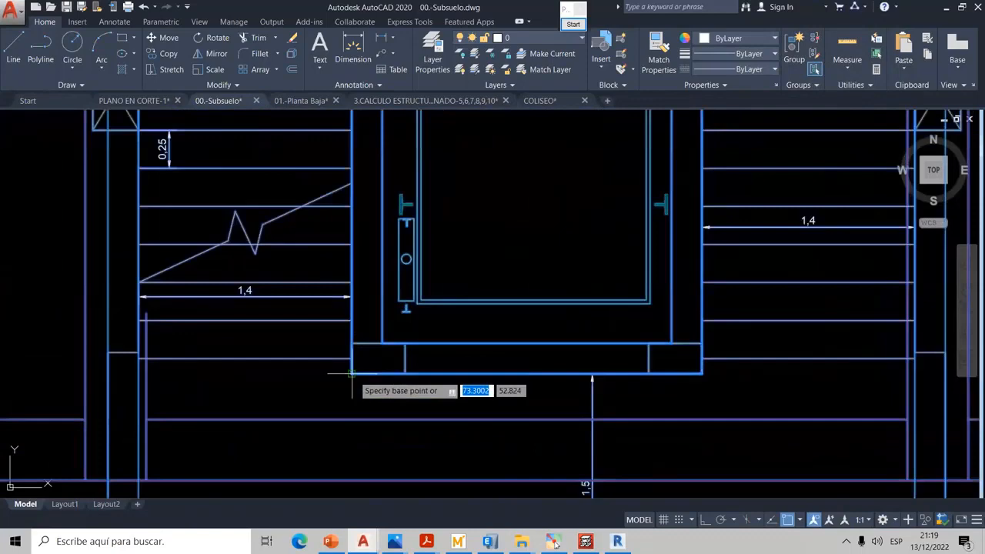
click(351, 374)
scroll(350, 374, down, 6)
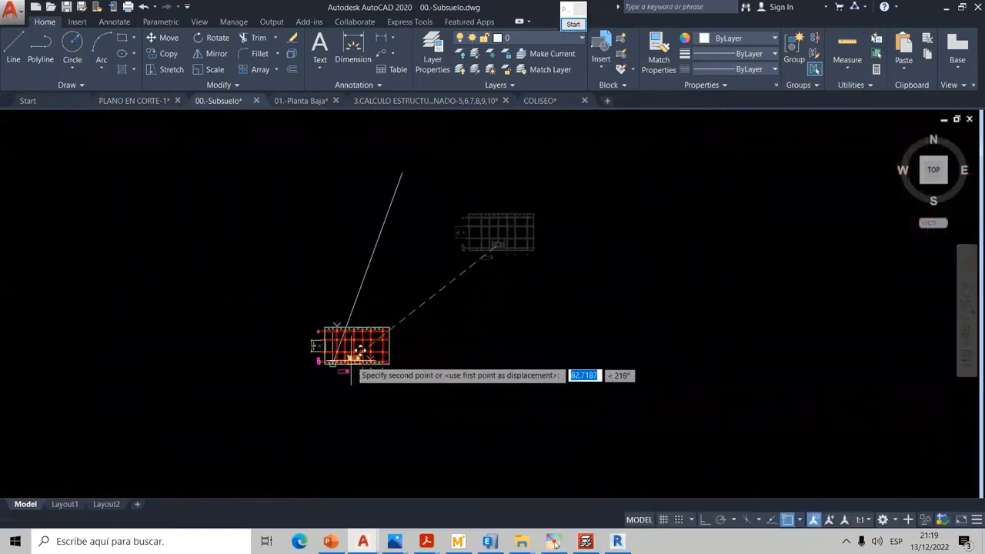
scroll(350, 375, up, 11)
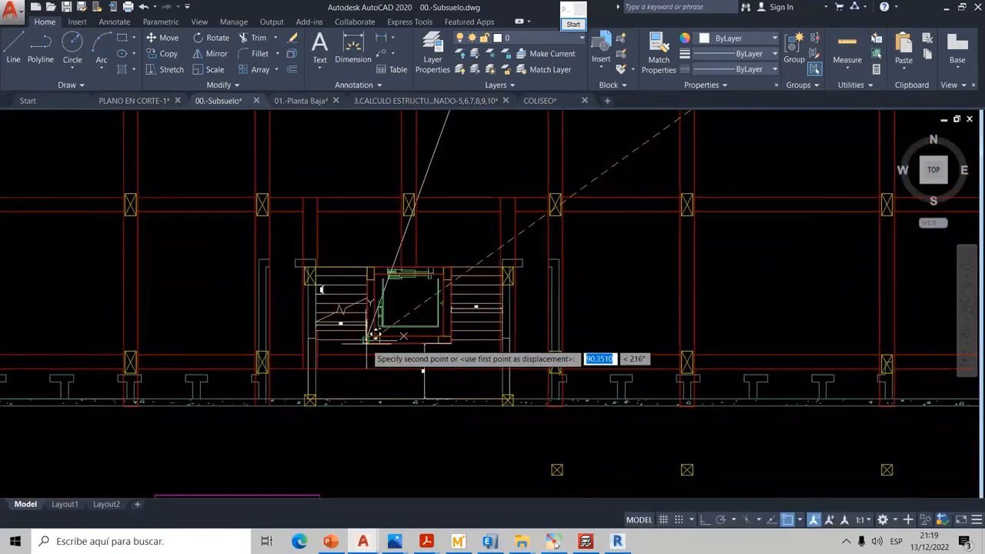
scroll(375, 335, up, 4)
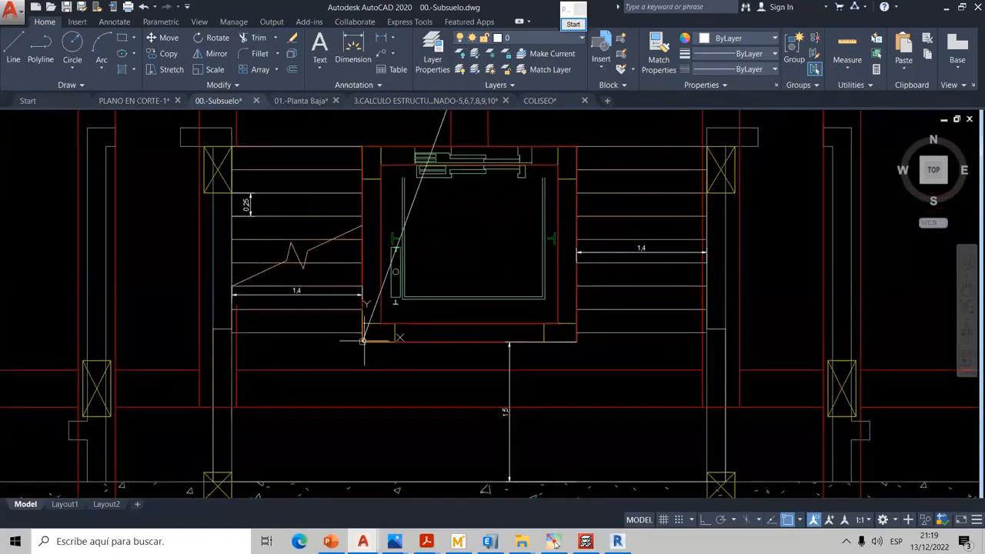
- Delete the sloping reference line that starts at the origin
scroll(363, 339, down, 8)
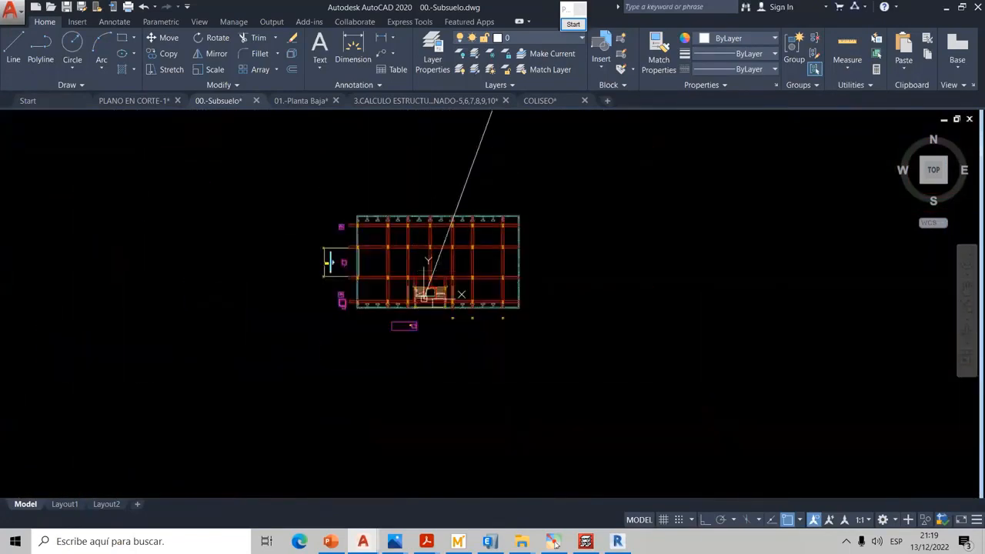
key(Escape)
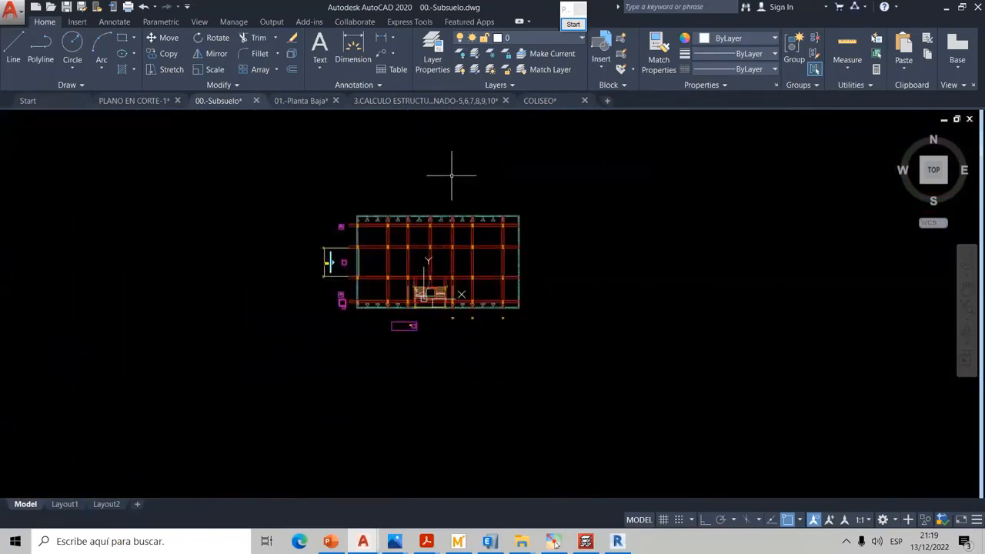
- Examine the elevator shaft's lower-left corner at the origin and the surrounding basement plan in the 00.-Subsuelo drawing
scroll(438, 256, up, 4)
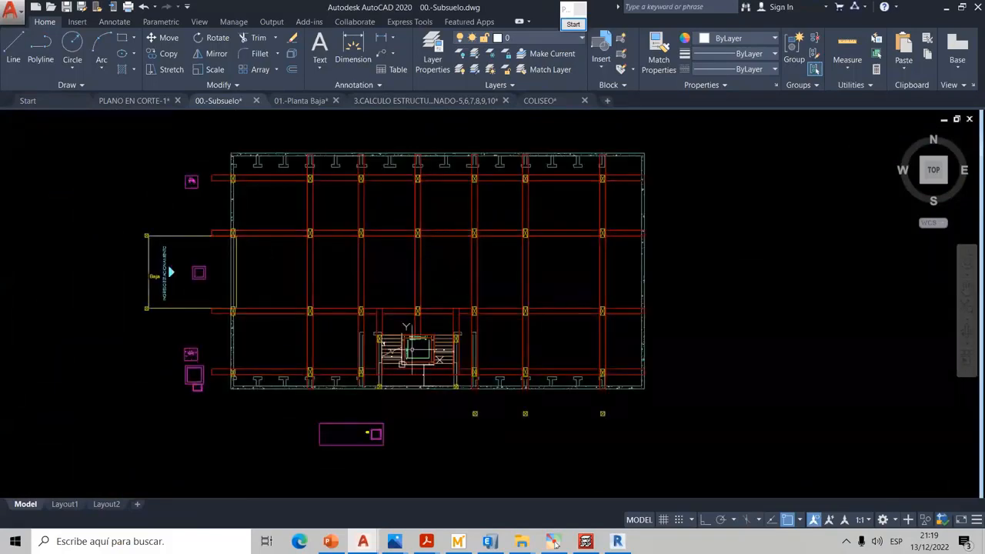
scroll(420, 362, up, 4)
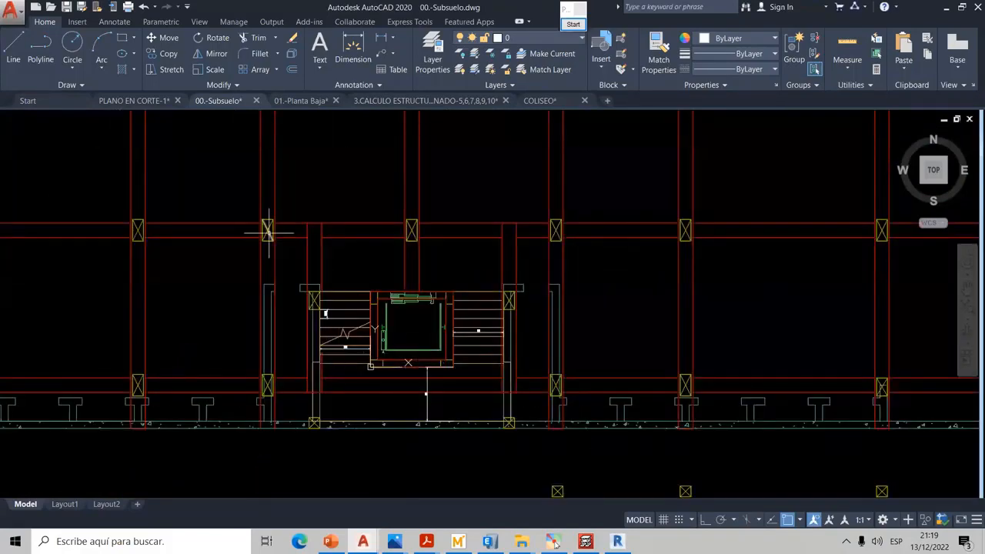
scroll(354, 388, up, 5)
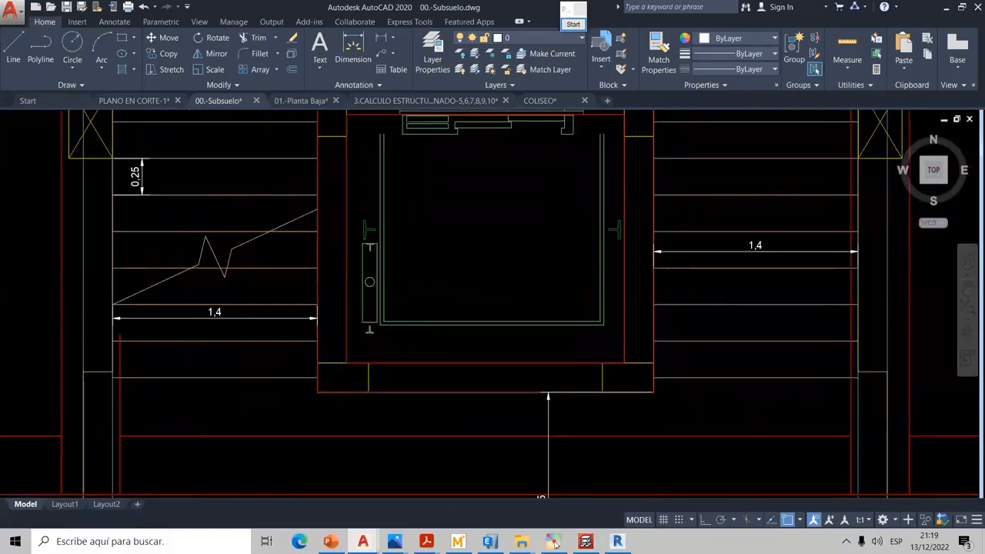
scroll(323, 390, down, 5)
scroll(323, 391, up, 5)
scroll(346, 363, down, 5)
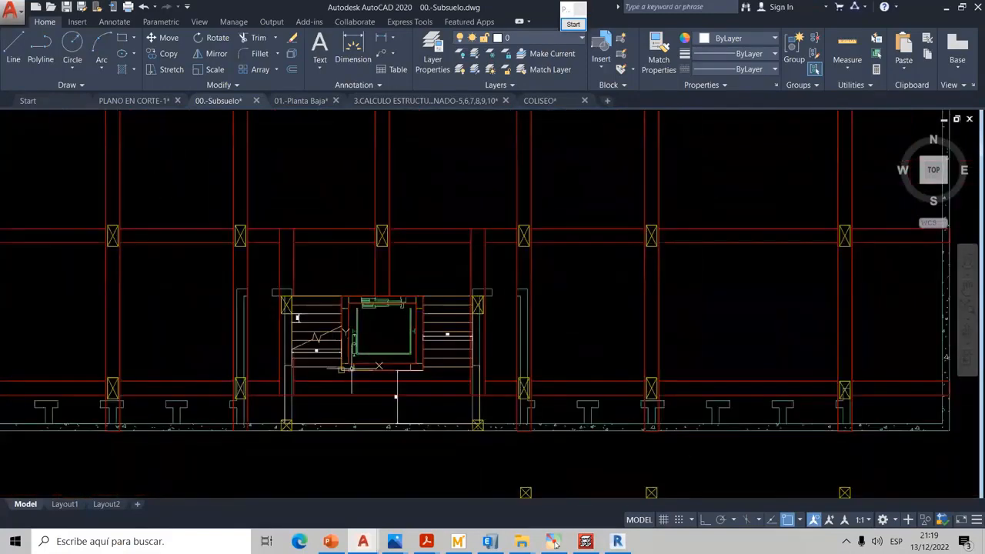
scroll(358, 346, down, 4)
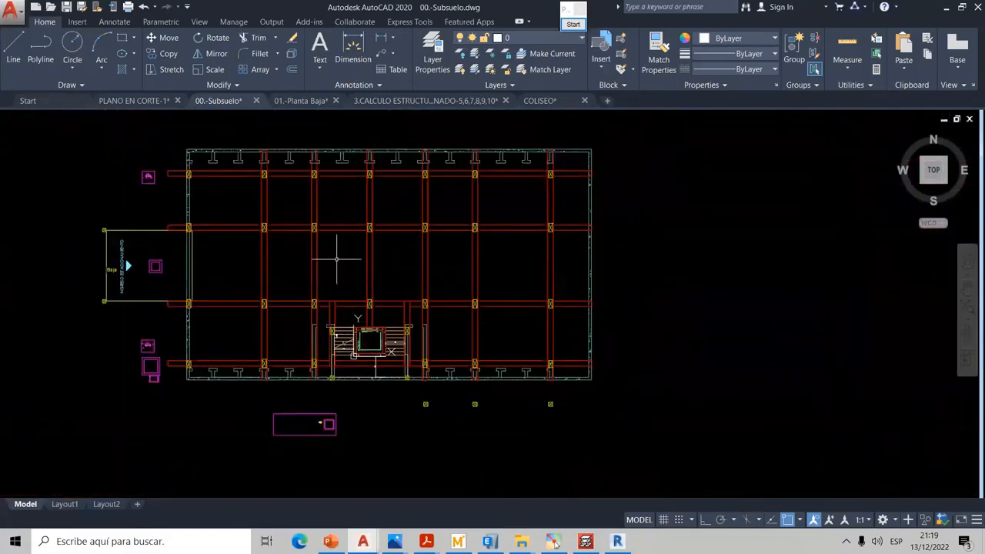
scroll(433, 273, down, 4)
scroll(377, 307, up, 6)
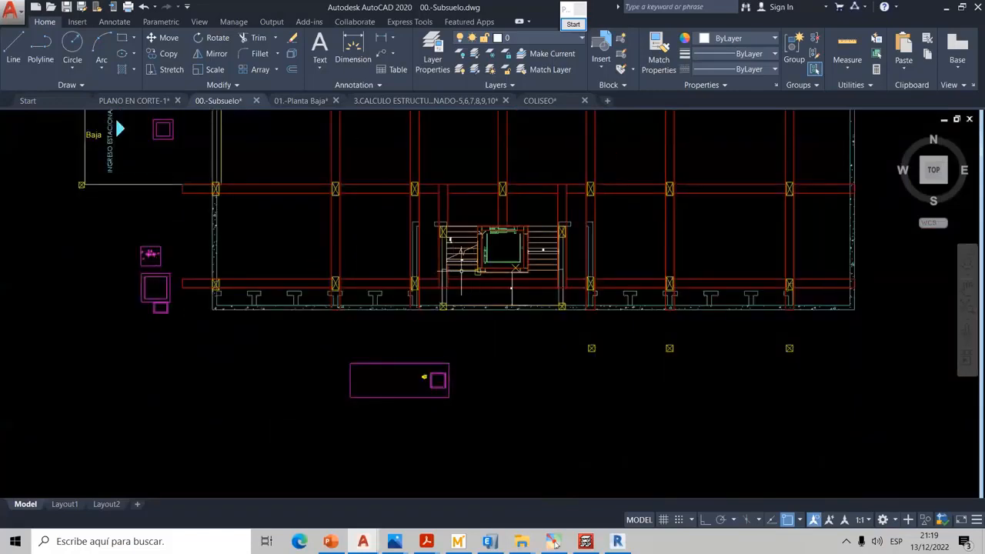
scroll(436, 269, down, 2)
- Bring up the 01.-Planta Baja drawing and circle its coordinate origin with the green screen-annotation pen, ending with the annotation mode closed
click(301, 101)
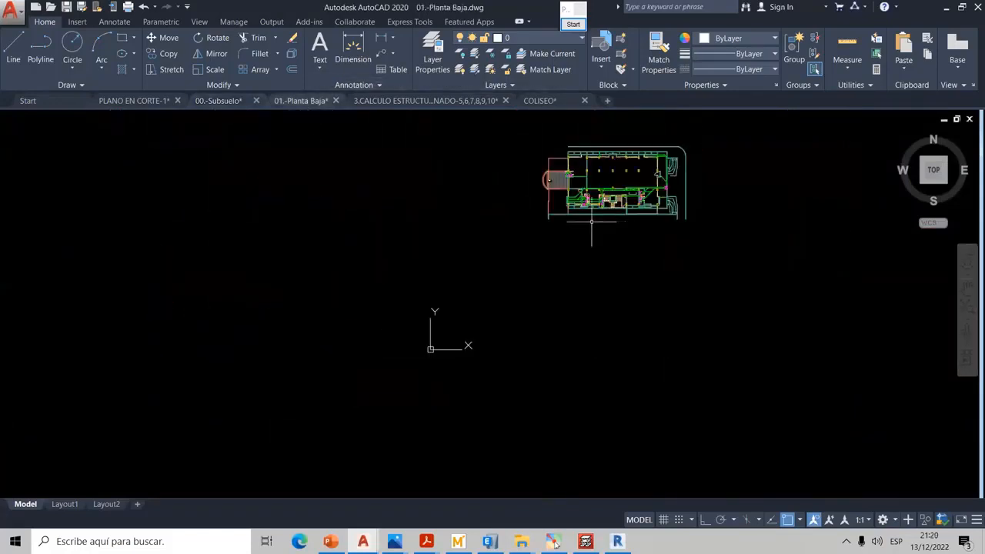
scroll(592, 222, up, 2)
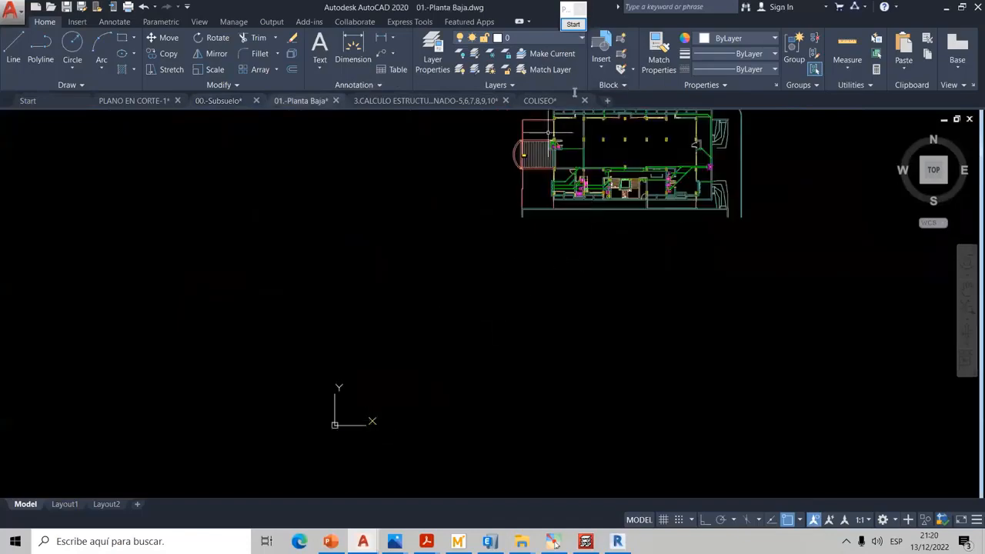
click(573, 24)
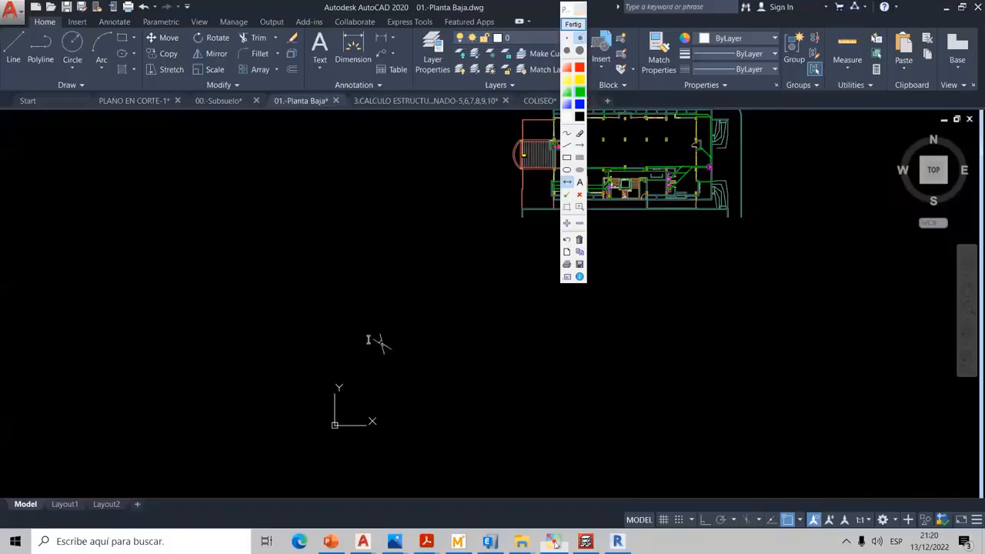
mouse_move(295, 415)
mouse_down()
mouse_move(329, 450)
mouse_move(343, 415)
mouse_up()
drag(377, 338, 394, 425)
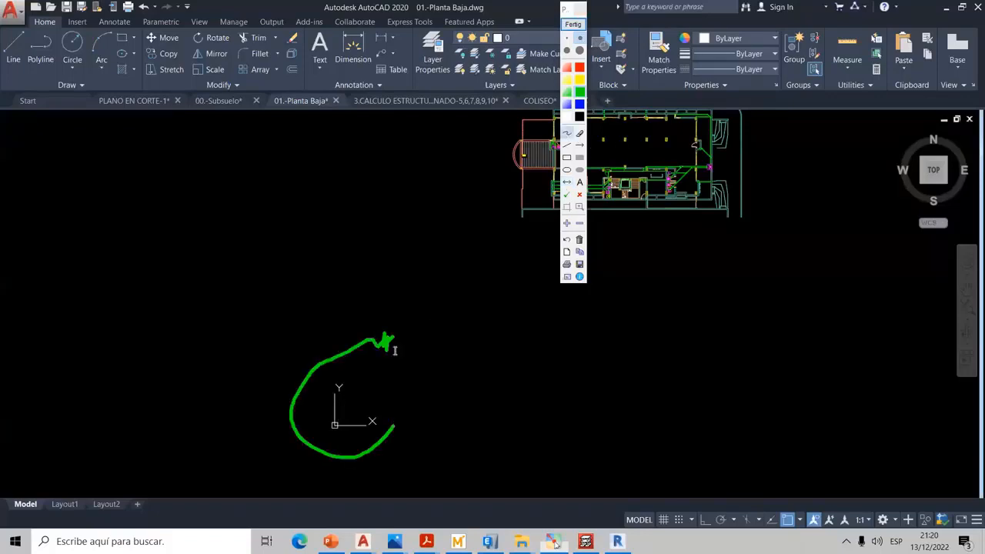
click(573, 24)
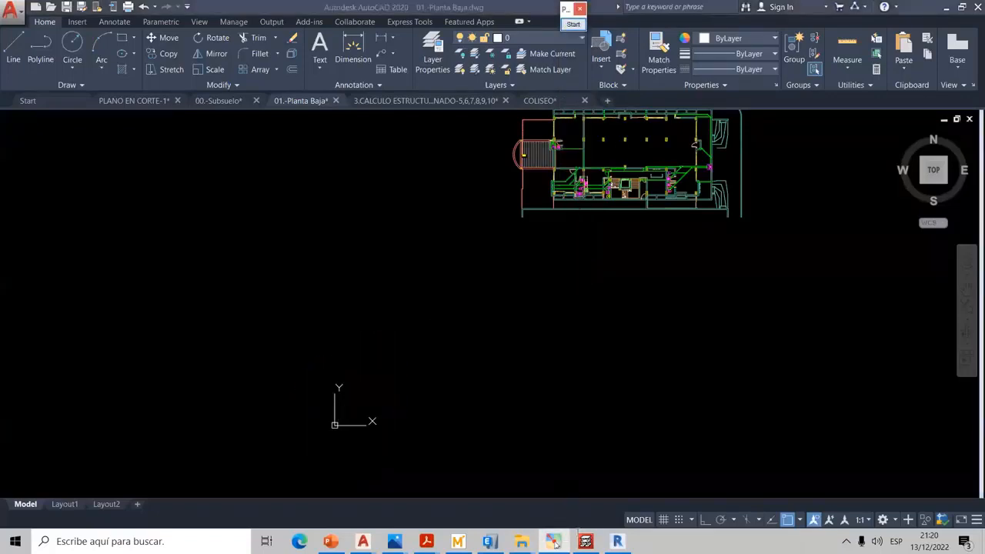
- Switch to CYPECAD and sketch temporary green annotations: a circle around the origin and a hatched rectangle away from it
click(585, 541)
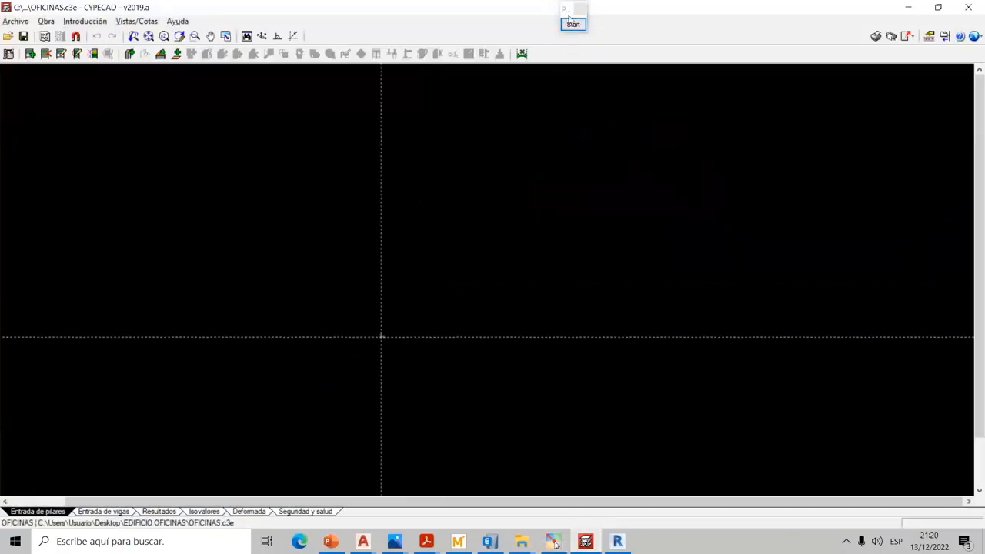
drag(569, 19, 917, 30)
click(920, 34)
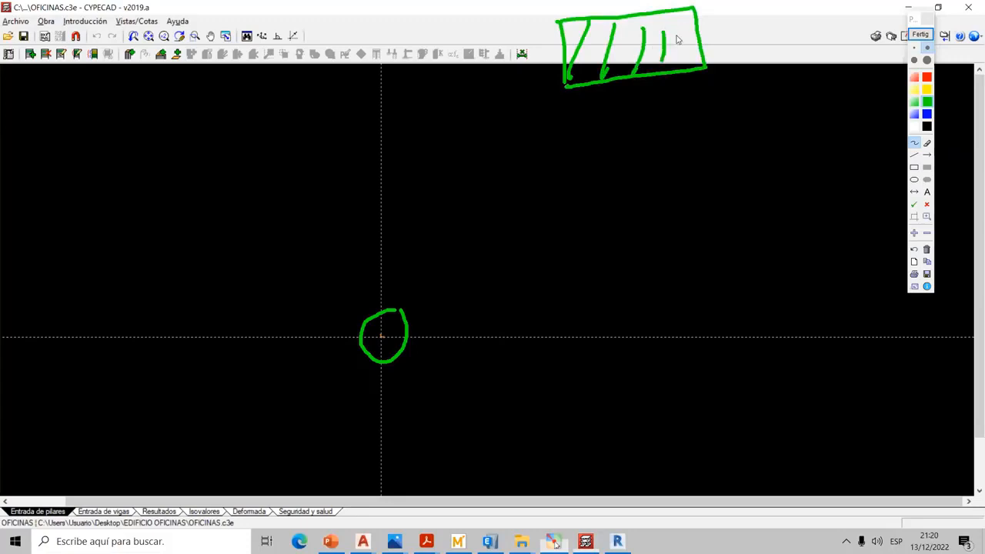
click(920, 34)
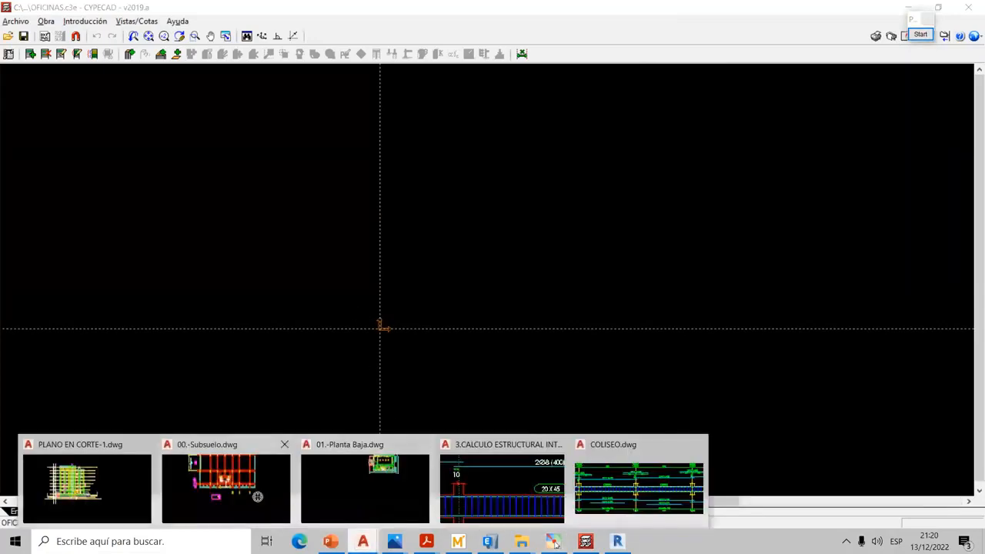
- Switch back to the 00.-Subsuelo drawing in AutoCAD and check the elevator shaft corner against the origin
scroll(474, 269, up, 4)
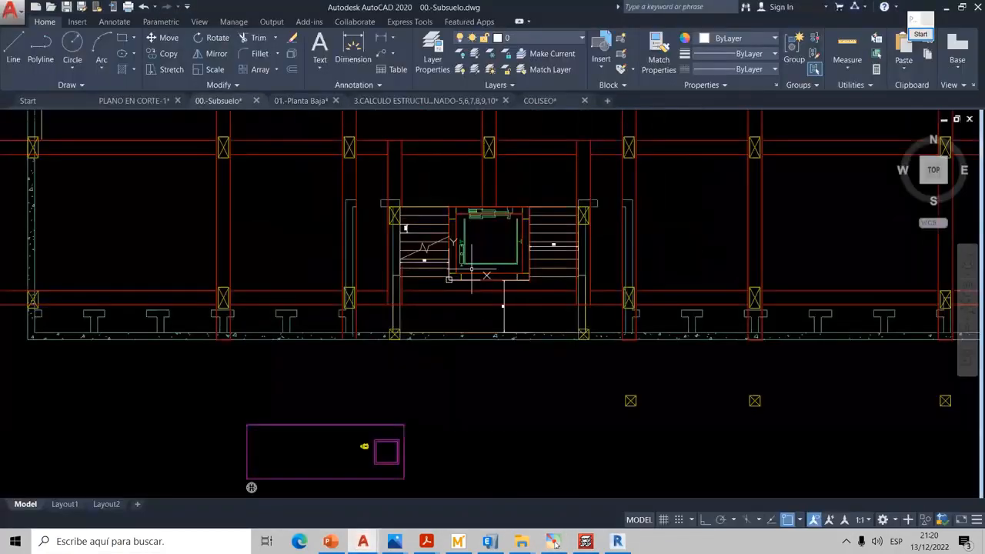
scroll(454, 269, up, 3)
scroll(428, 348, down, 8)
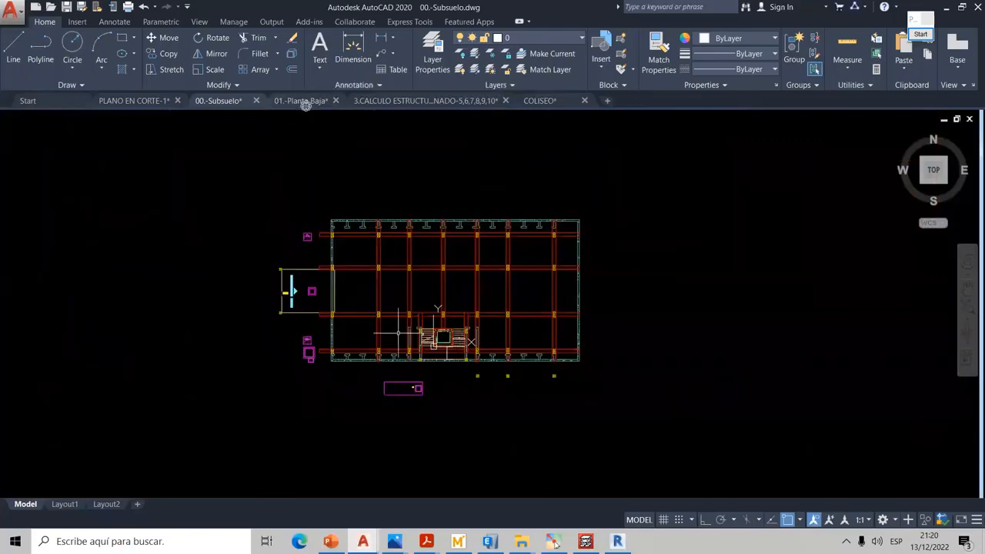
scroll(443, 342, up, 8)
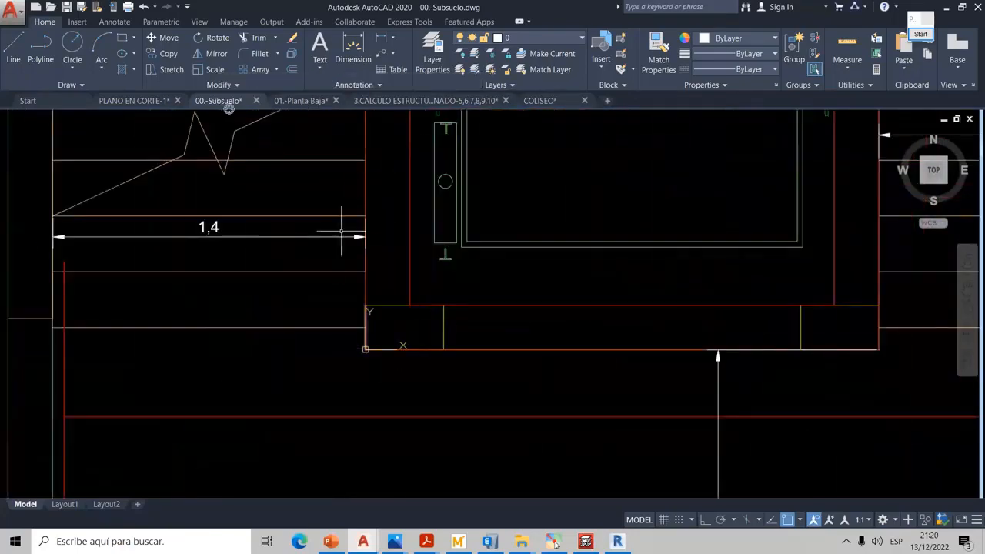
scroll(341, 230, down, 4)
- Draw a sloping reference line starting at the origin 0,0,0 in the 01.-Planta Baja drawing
click(303, 101)
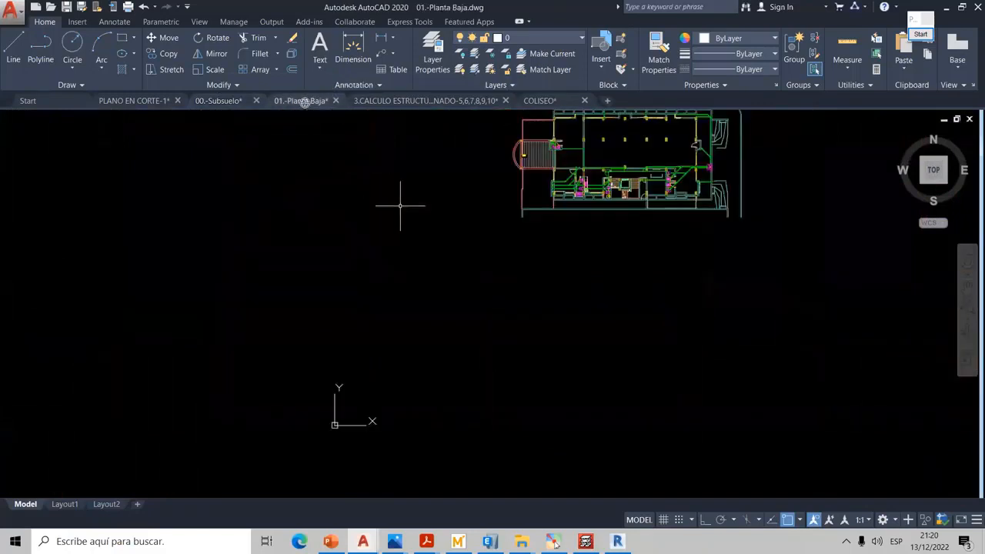
scroll(321, 319, down, 2)
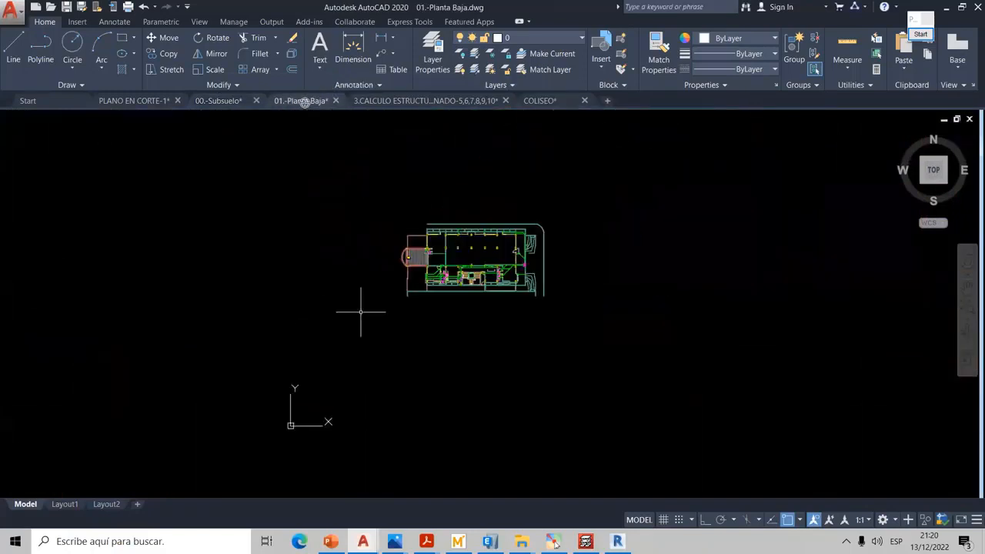
click(13, 50)
text(0,0,0)
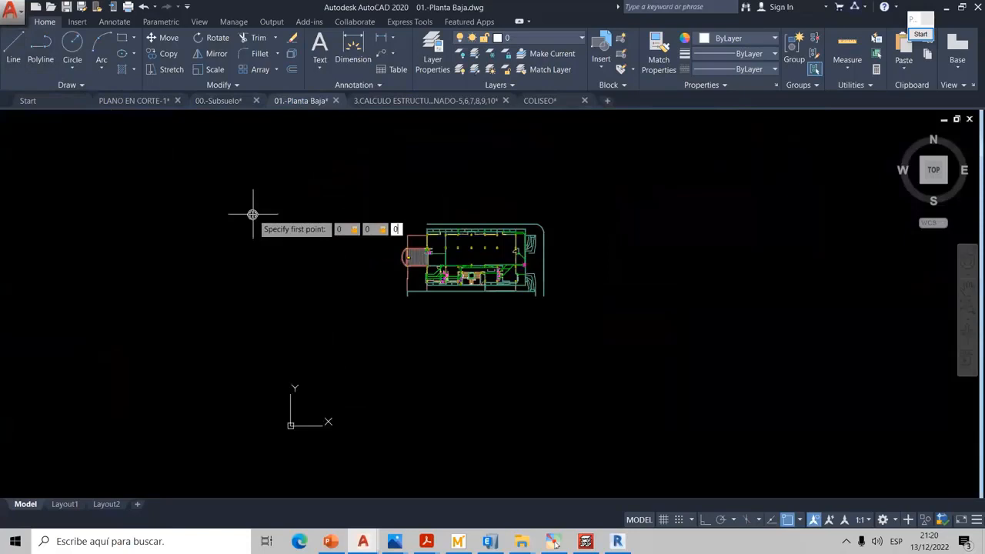
key(Return)
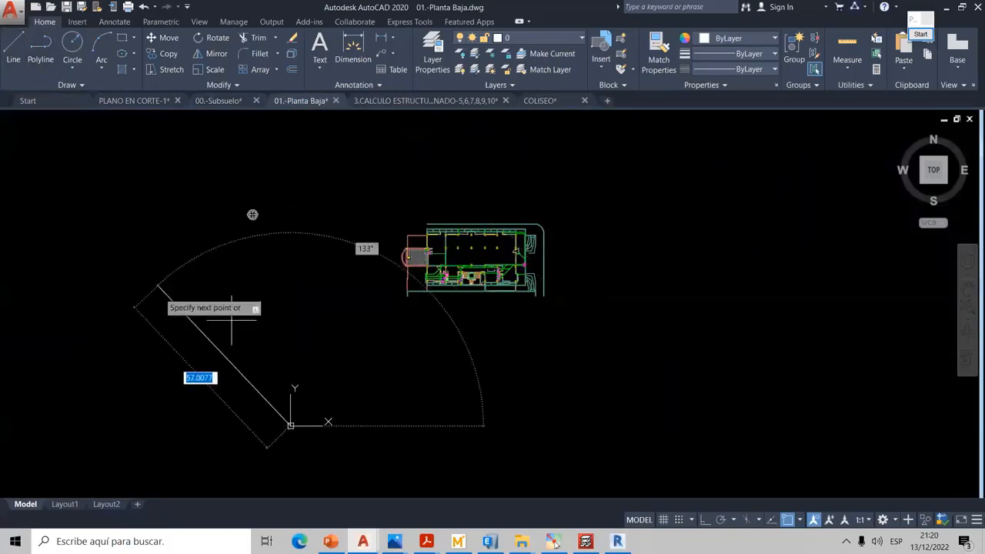
click(173, 204)
key(Return)
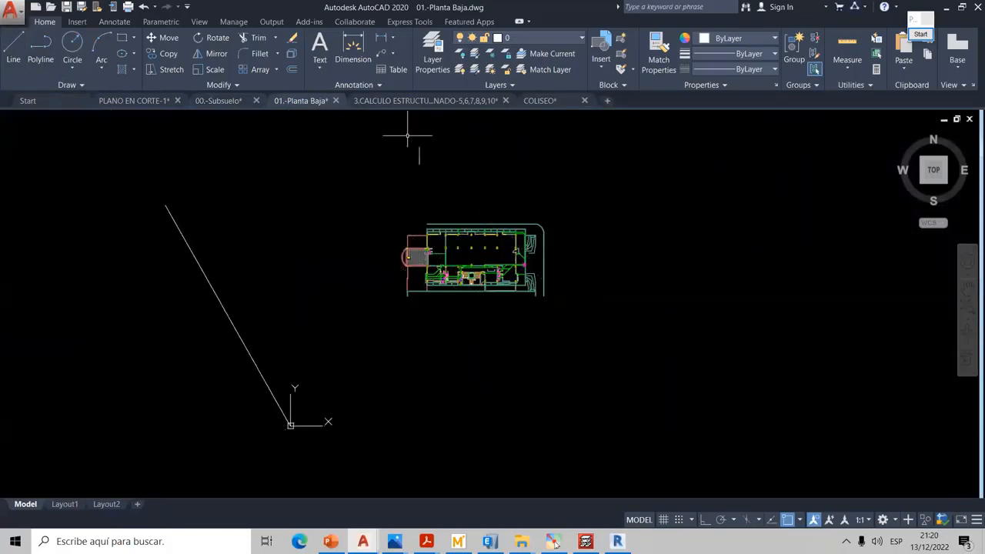
- Move the whole ground-floor plan by the elevator shaft's lower-left corner onto the reference line's start at the origin
click(372, 203)
click(595, 343)
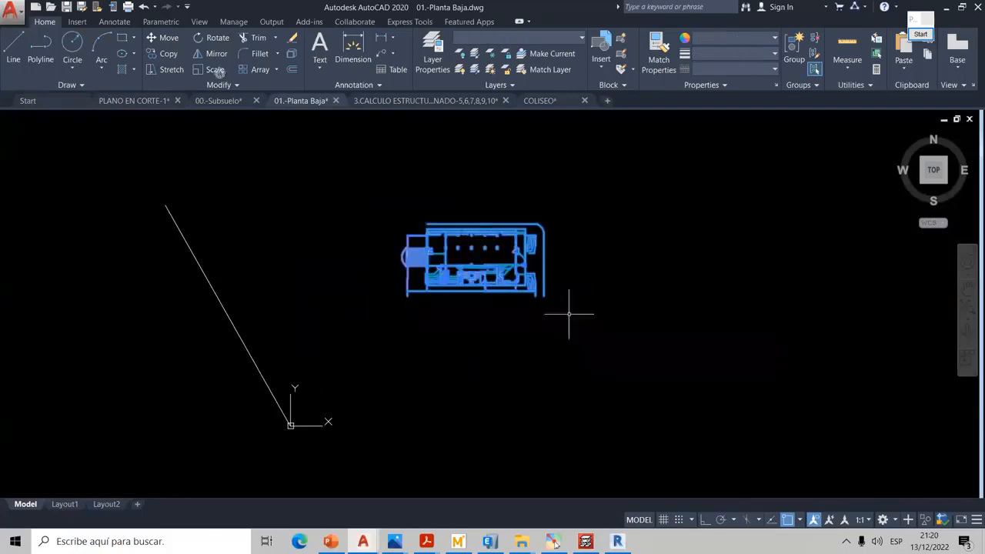
click(169, 38)
scroll(461, 308, up, 8)
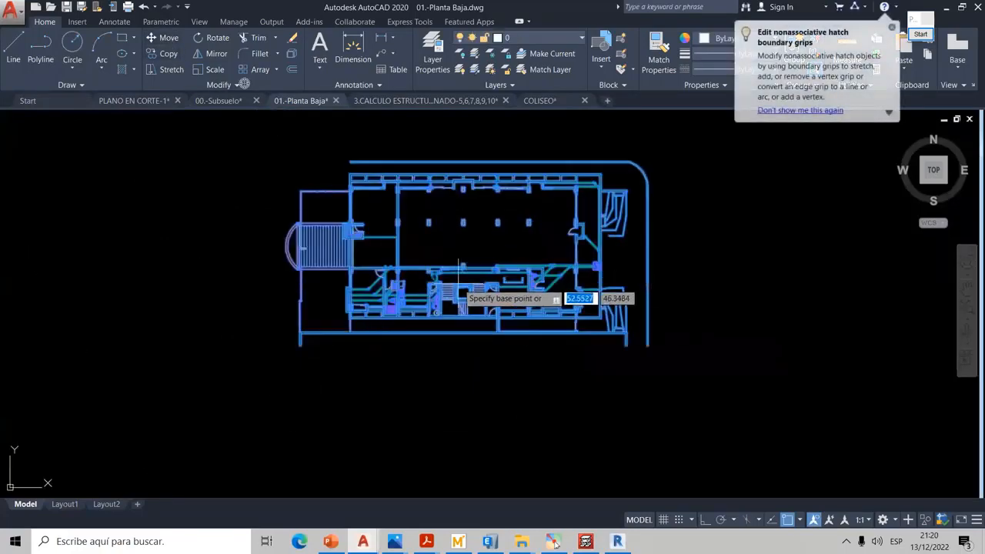
scroll(453, 347, up, 5)
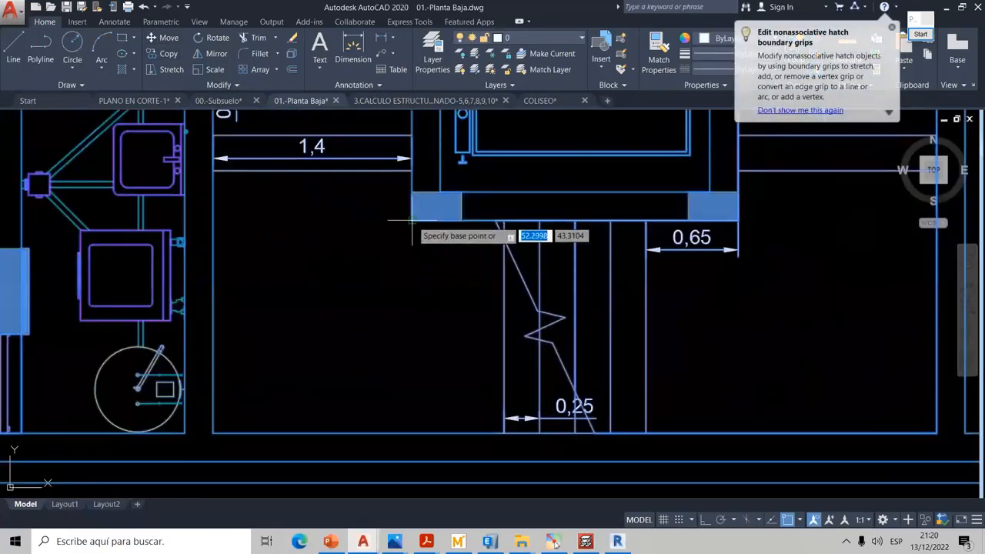
click(416, 220)
scroll(420, 219, down, 10)
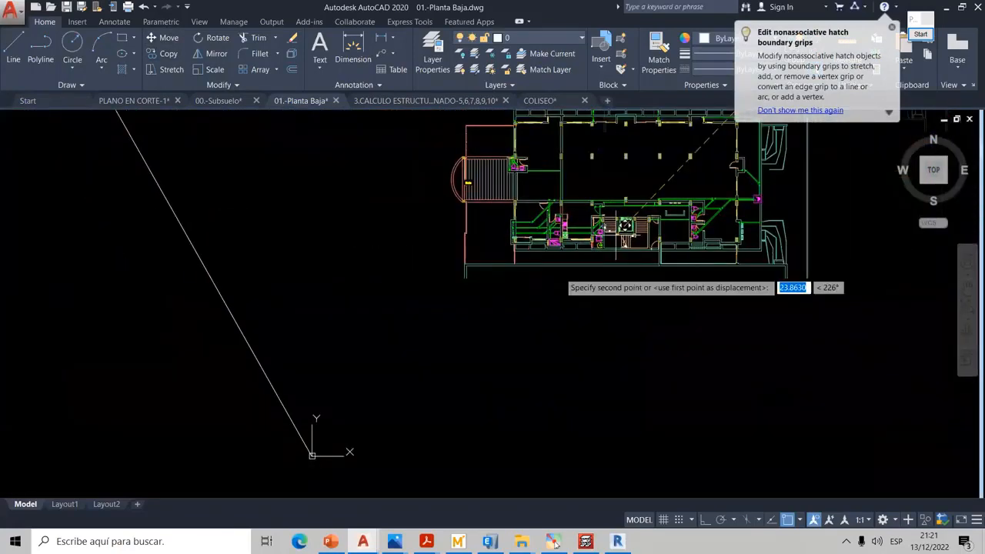
scroll(446, 294, up, 10)
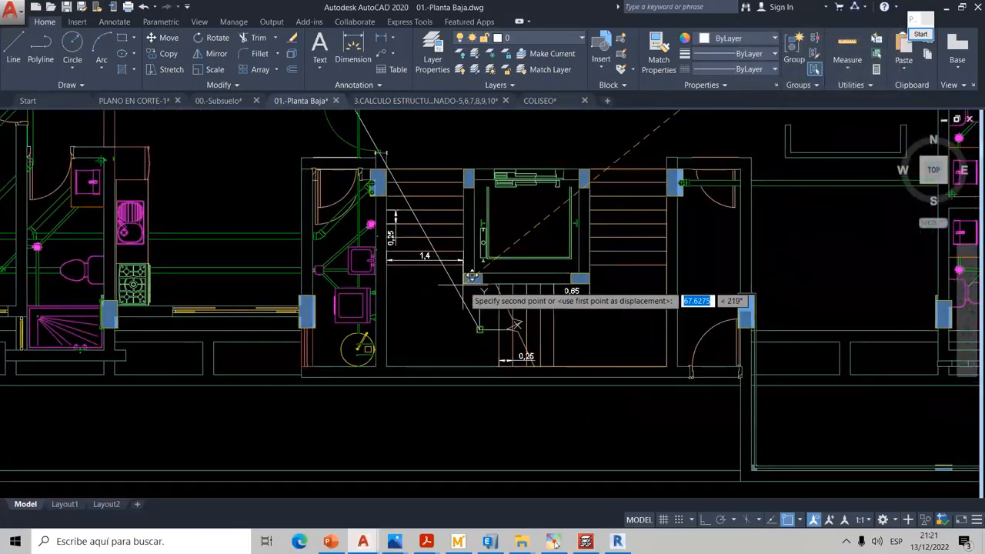
middle_drag(483, 304, 488, 321)
click(480, 330)
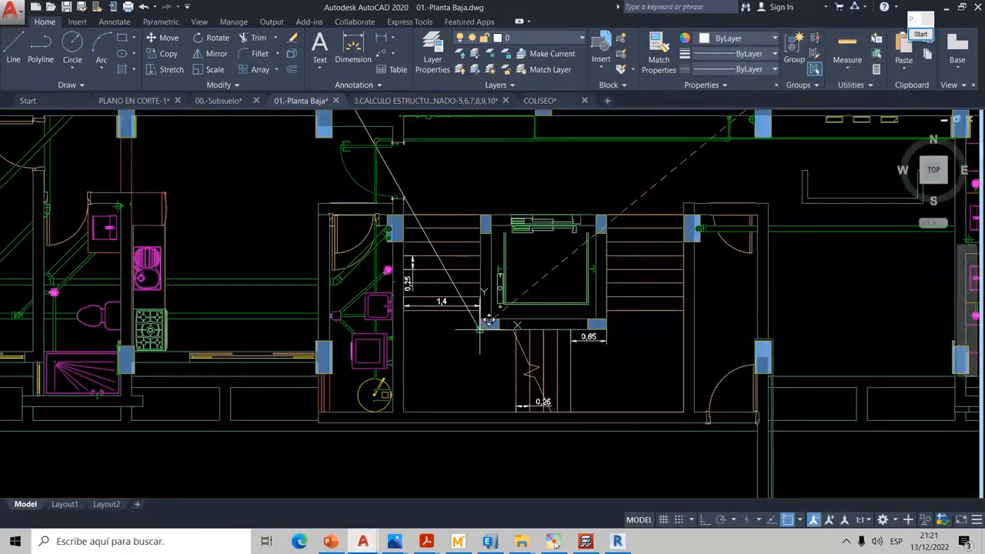
- Inspect the moved ground-floor plan's columns and the elevator shaft's lower-left corner at the origin
scroll(488, 321, down, 5)
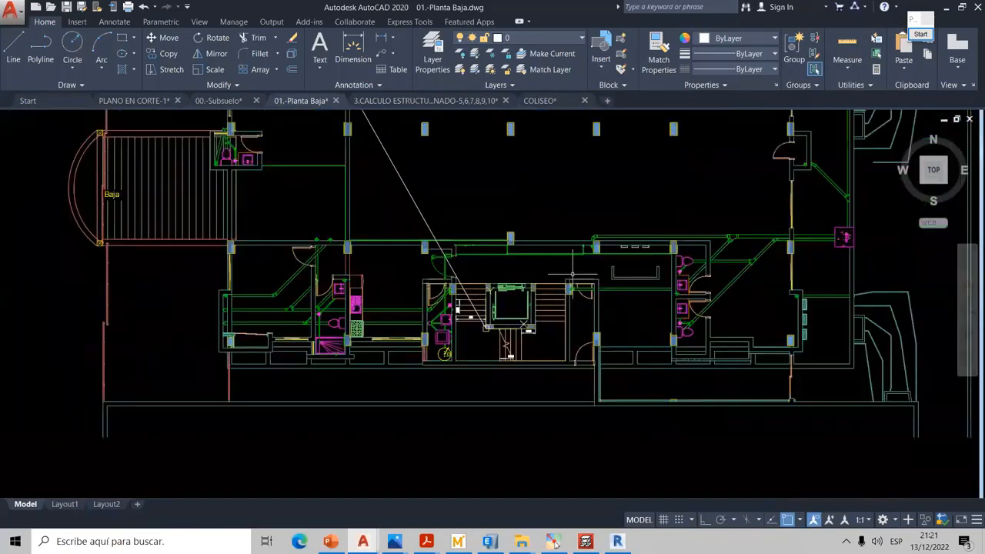
middle_drag(595, 134, 583, 178)
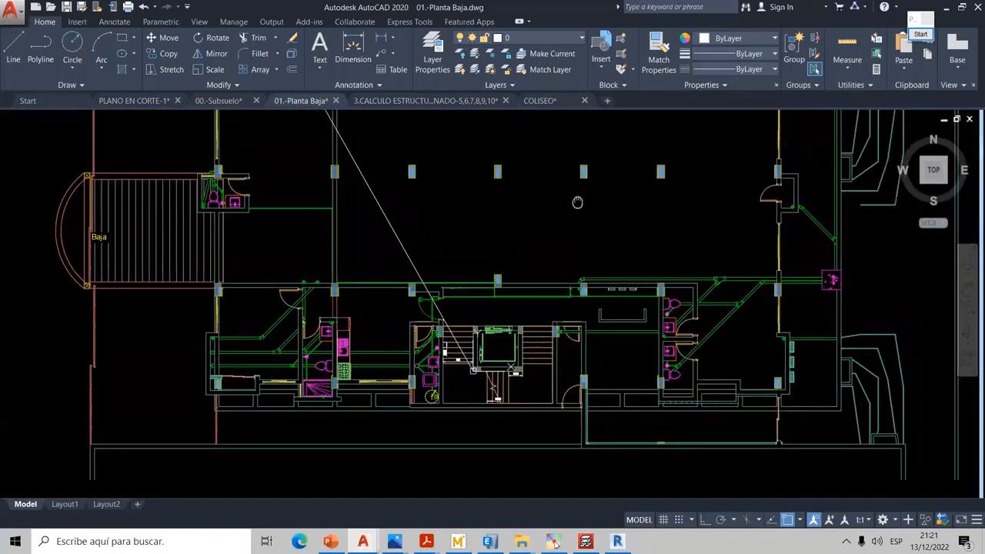
scroll(699, 238, up, 6)
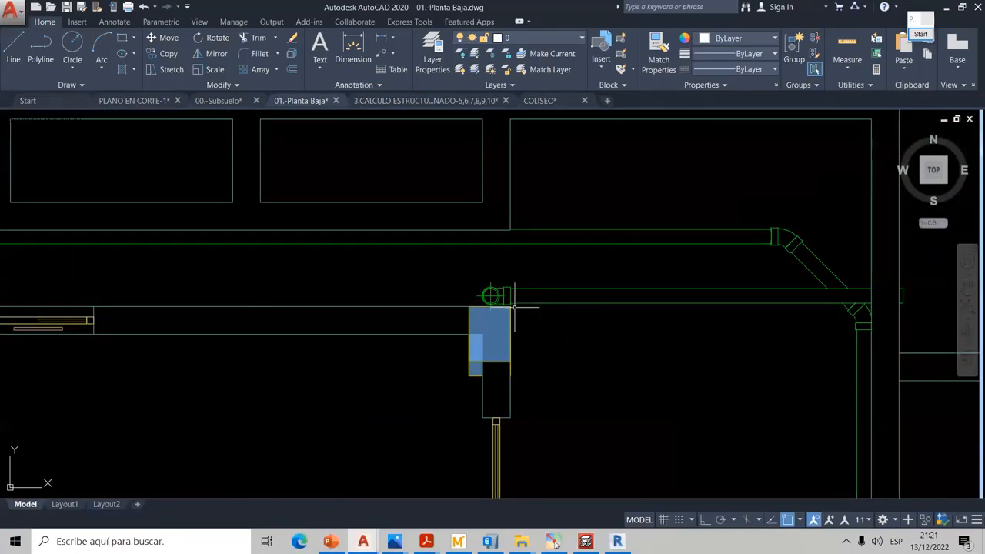
scroll(513, 307, up, 6)
scroll(510, 285, down, 4)
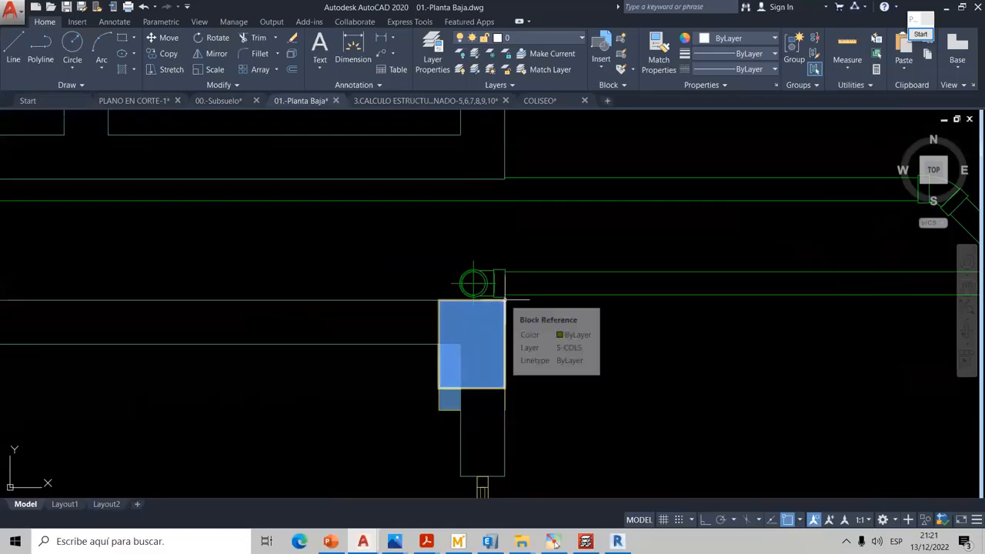
scroll(506, 299, down, 8)
scroll(434, 340, up, 8)
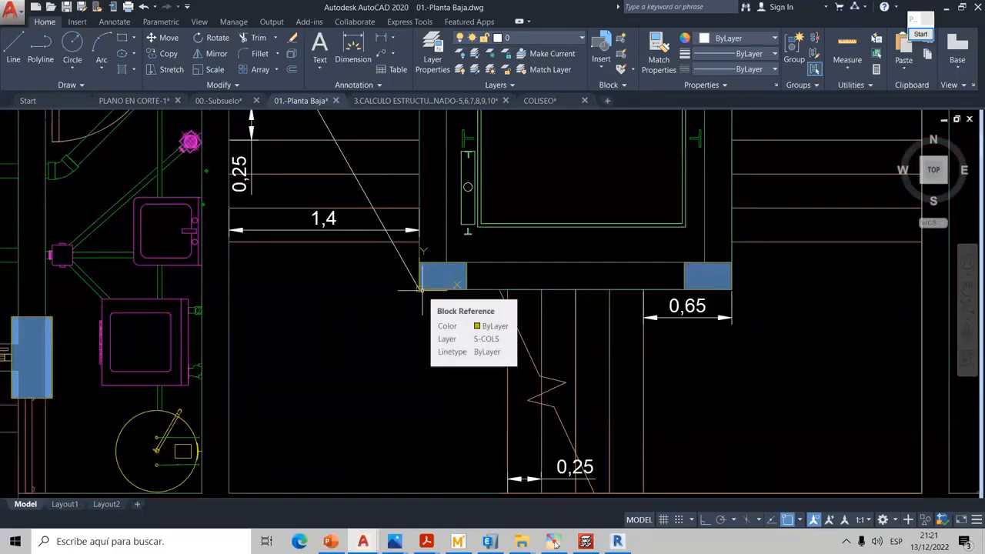
scroll(422, 289, down, 8)
- Delete the sloping reference line from the 01.-Planta Baja drawing
scroll(434, 343, down, 2)
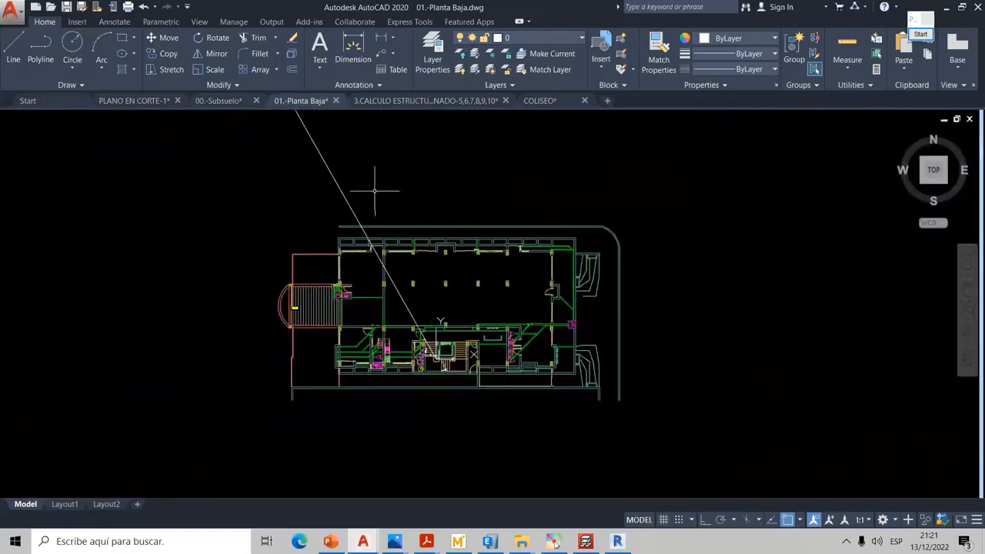
key(Escape)
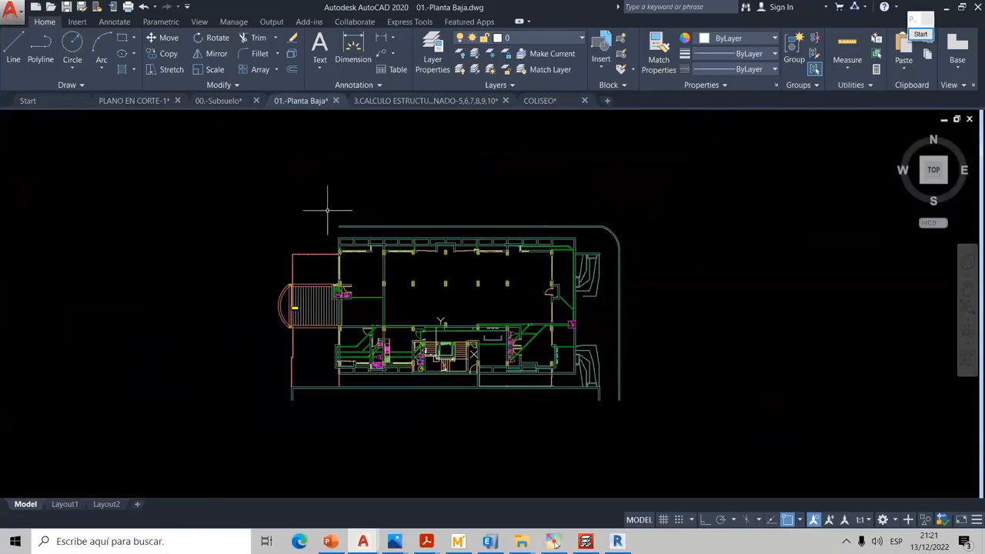
- Save the 00.-Subsuelo drawing to the desktop in AutoCAD 2013/LT2013 Drawing (*.dwg) format
click(218, 100)
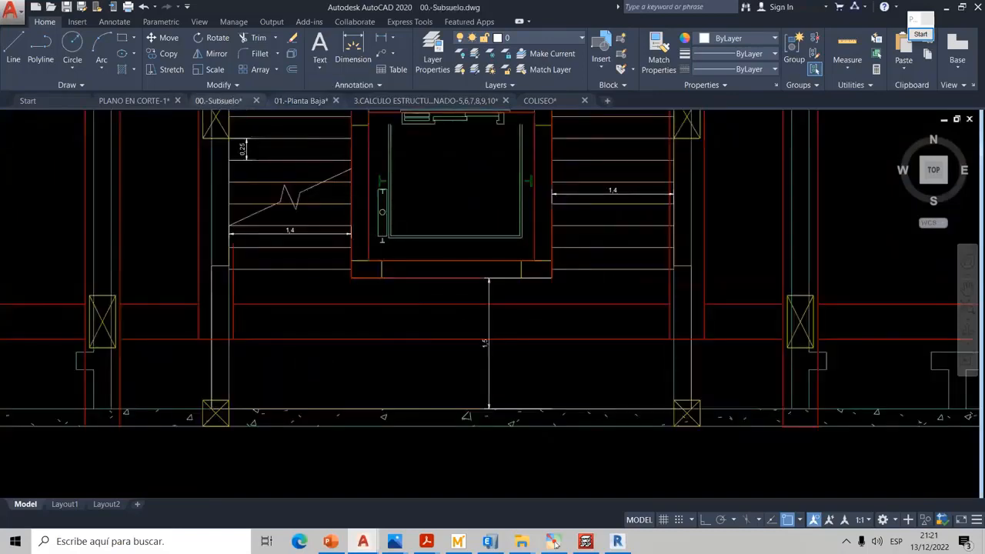
scroll(384, 237, down, 6)
middle_drag(393, 229, 457, 313)
scroll(457, 313, down, 4)
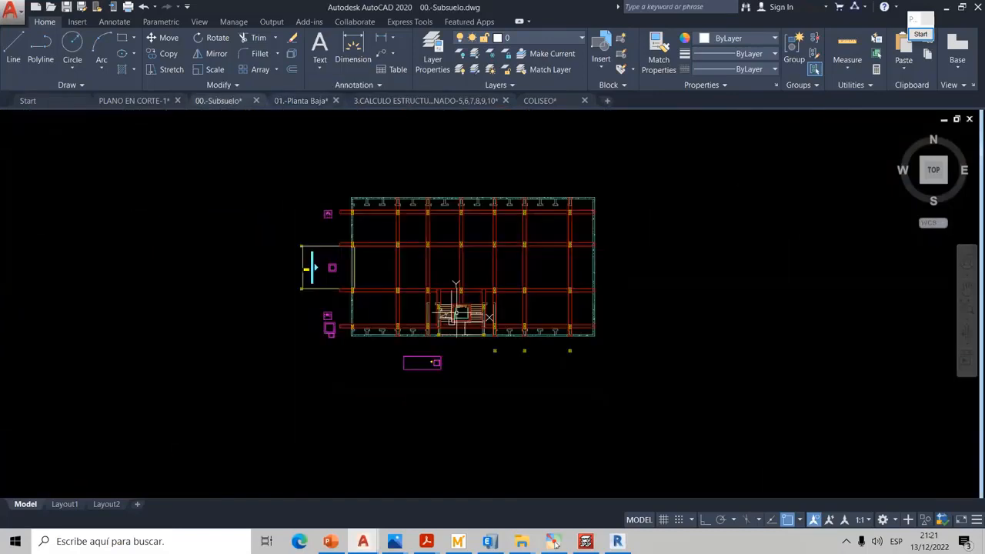
scroll(459, 312, up, 4)
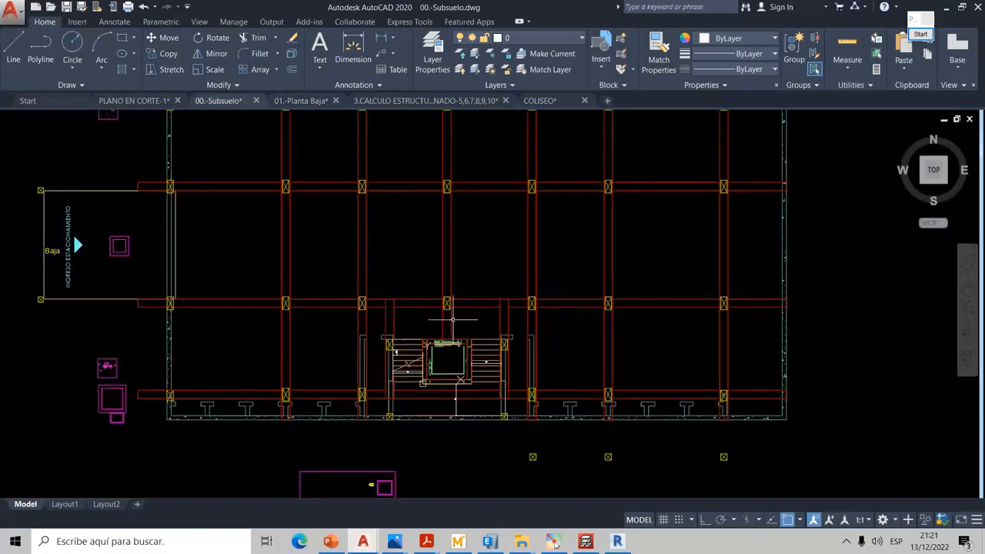
scroll(452, 318, down, 2)
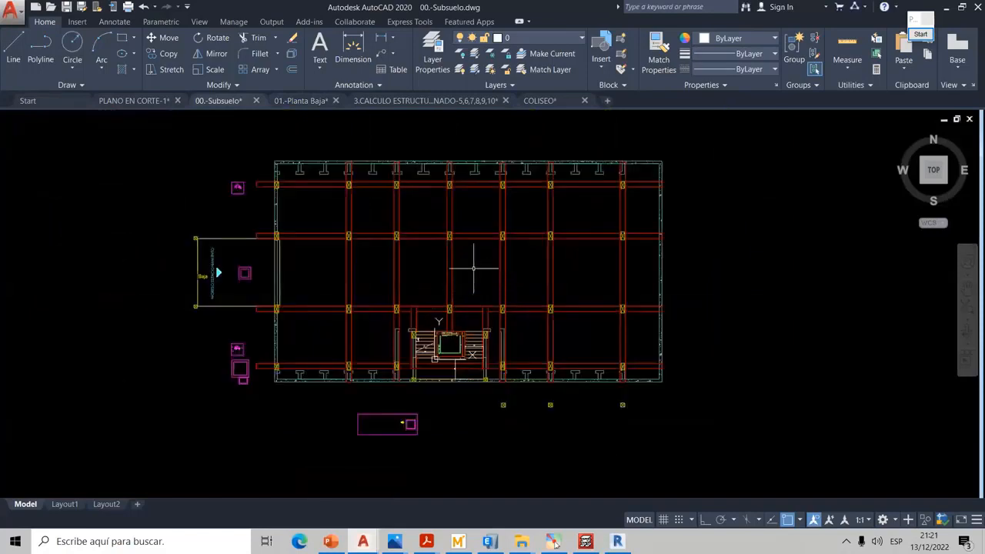
click(14, 11)
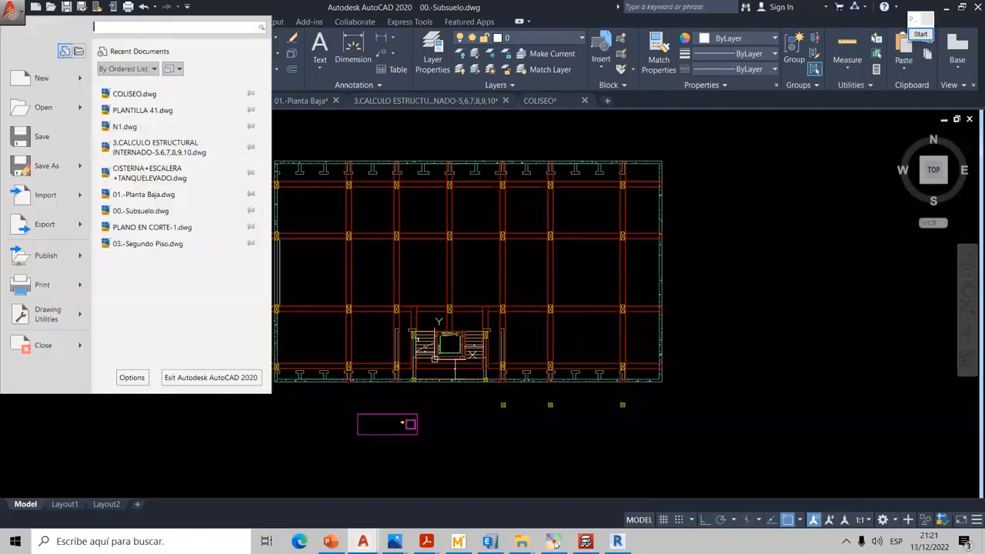
click(46, 166)
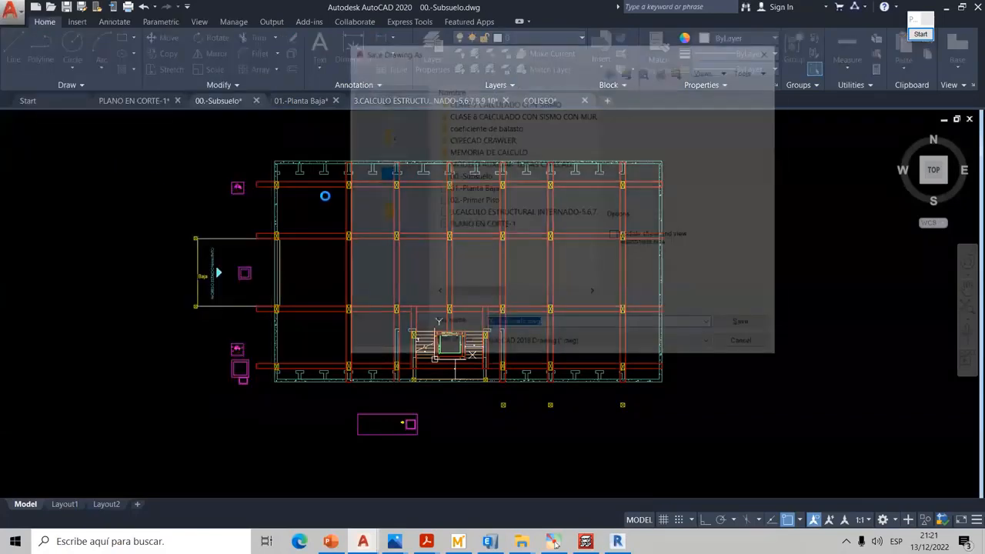
click(389, 177)
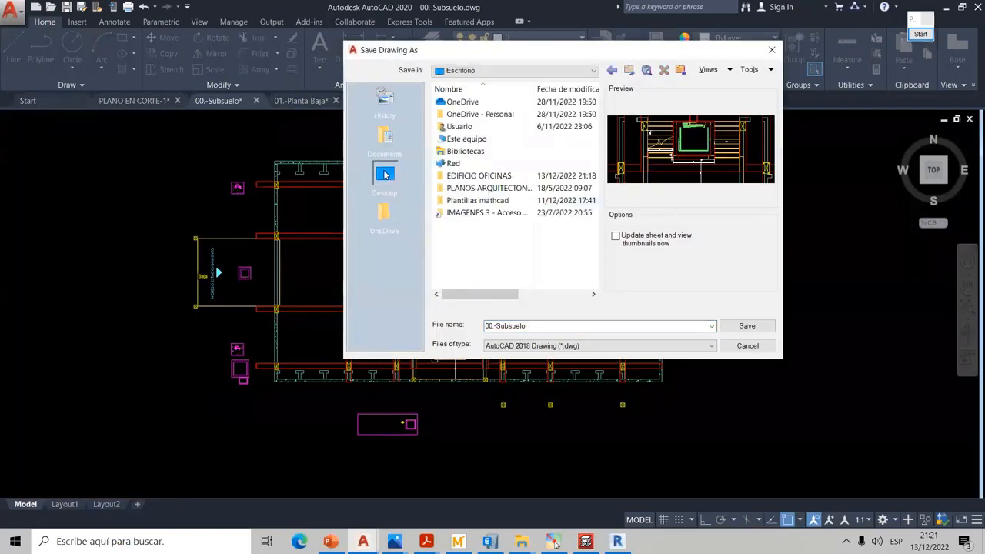
click(548, 347)
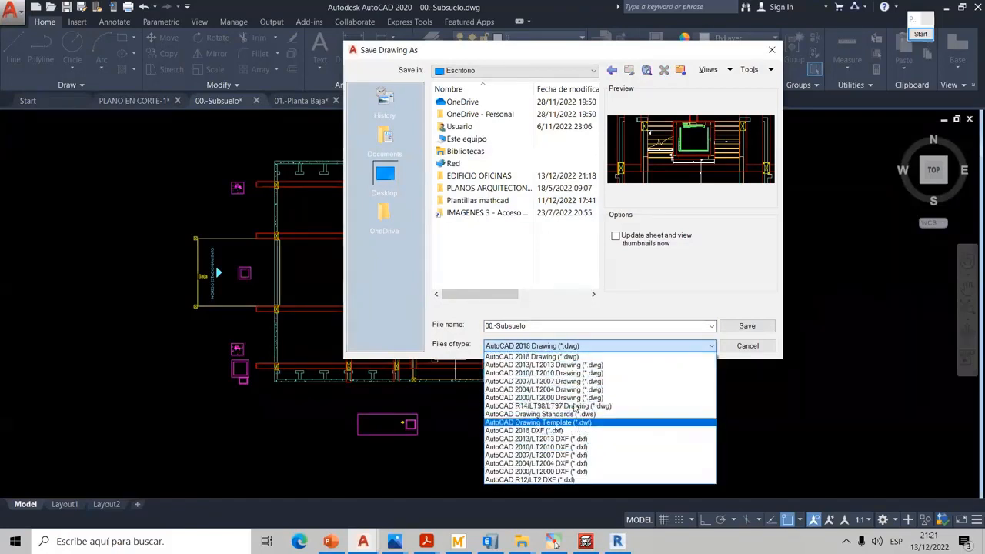
click(555, 365)
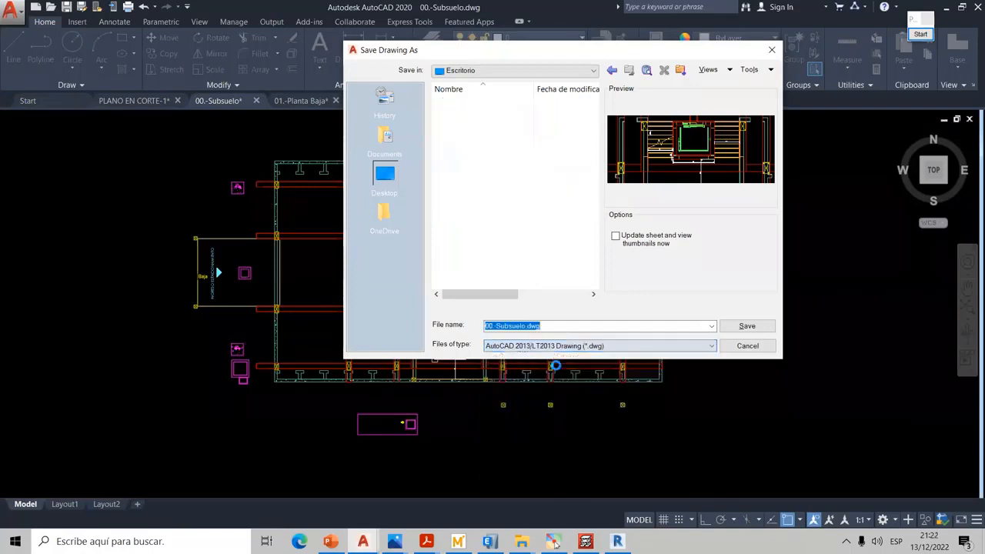
click(743, 329)
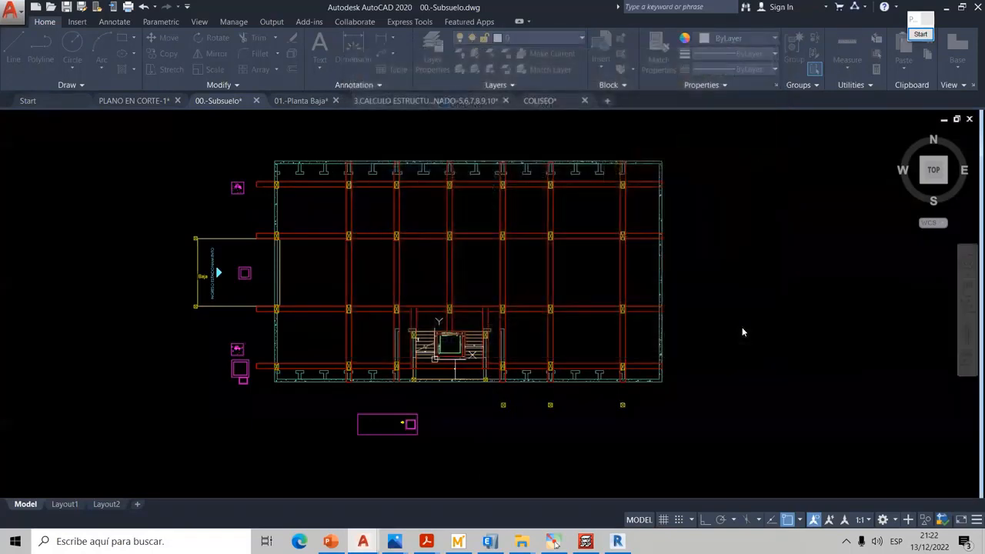
- Show the Windows desktop and move the saved 00.-Subsuelo file to the free area along its upper edge
click(944, 7)
click(911, 9)
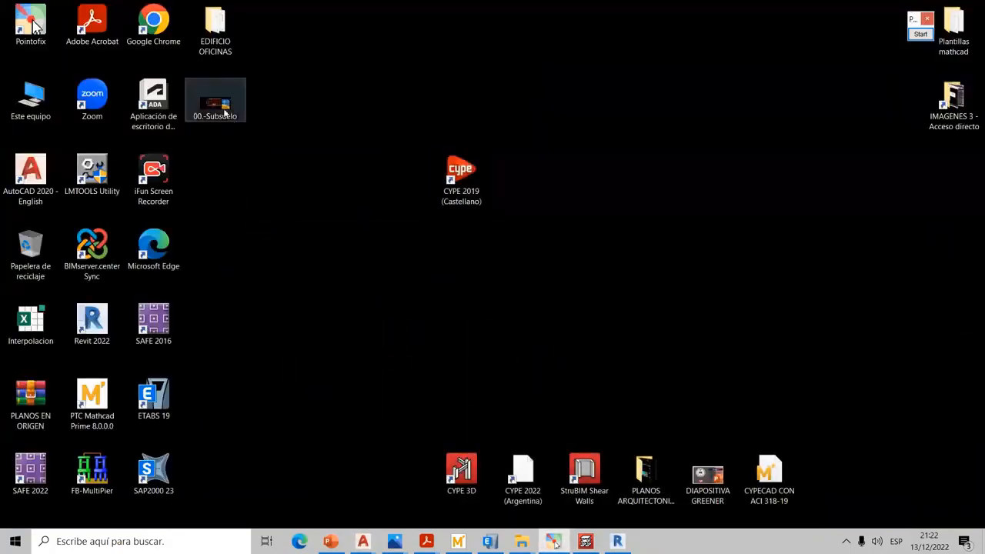
drag(215, 108, 643, 63)
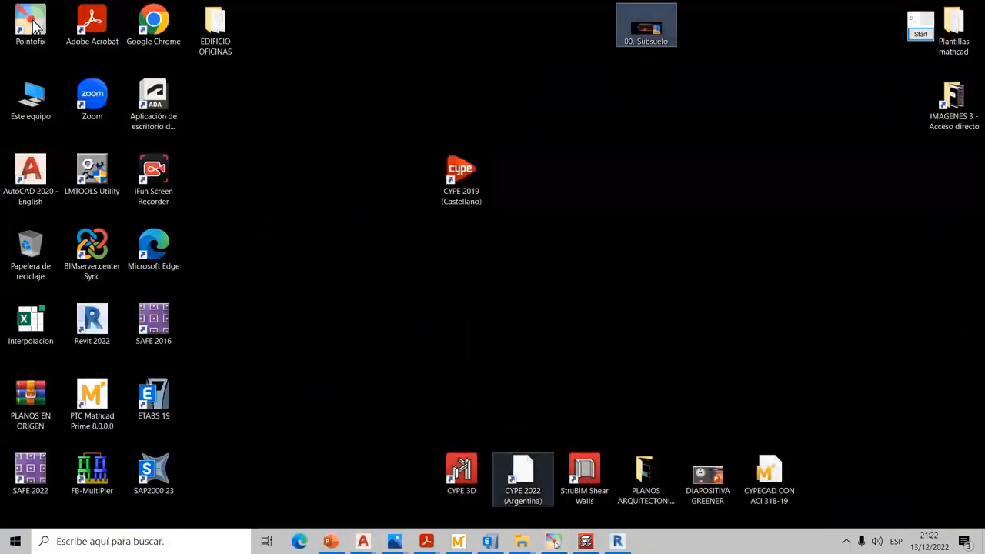
- Return to AutoCAD and save the 01.-Planta Baja drawing to the desktop in AutoCAD 2013/LT2013 Drawing (*.dwg) format
click(363, 540)
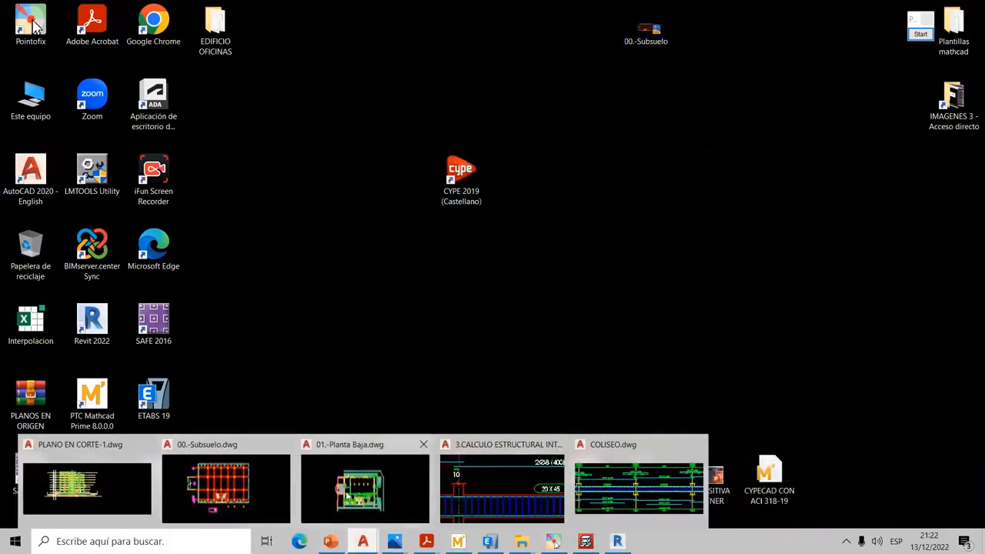
click(272, 500)
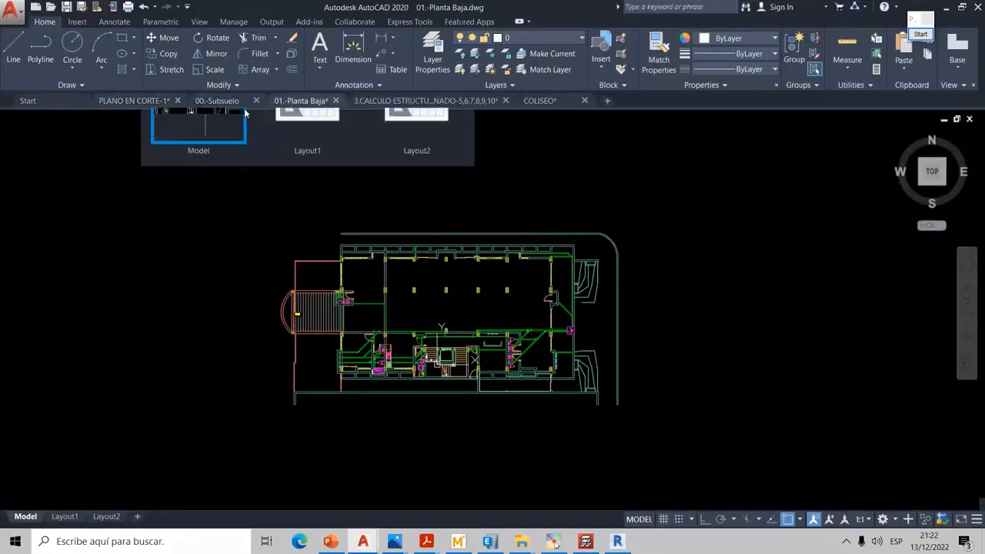
click(226, 103)
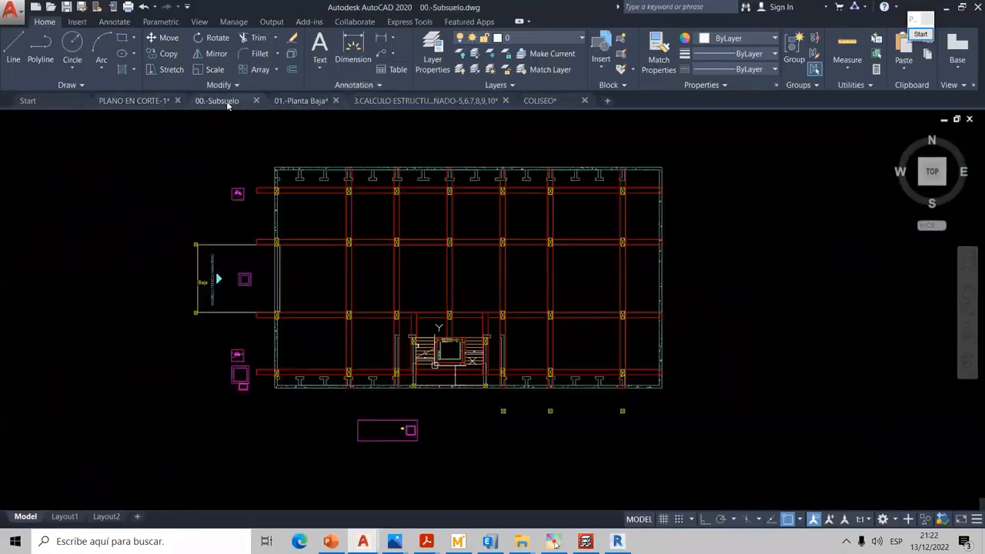
click(299, 100)
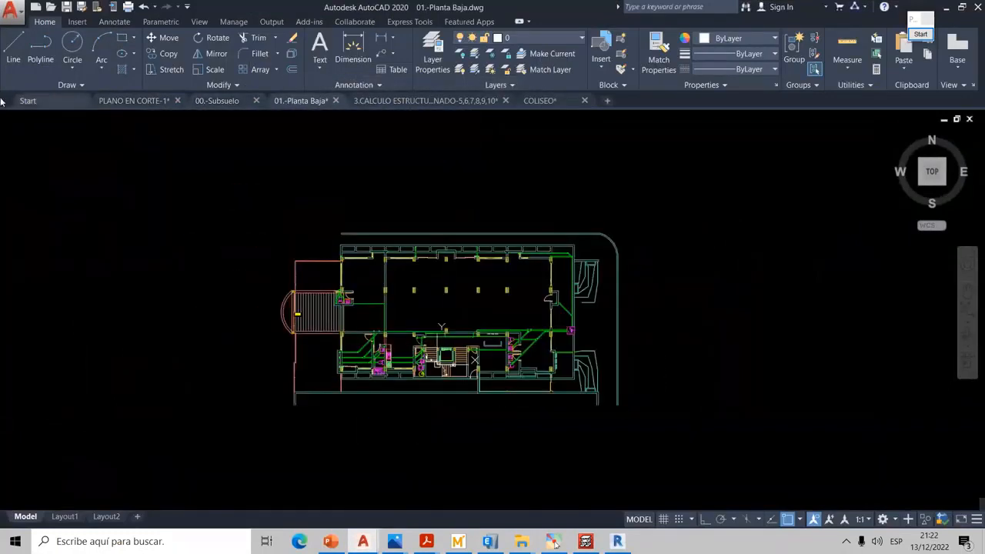
click(11, 10)
click(47, 166)
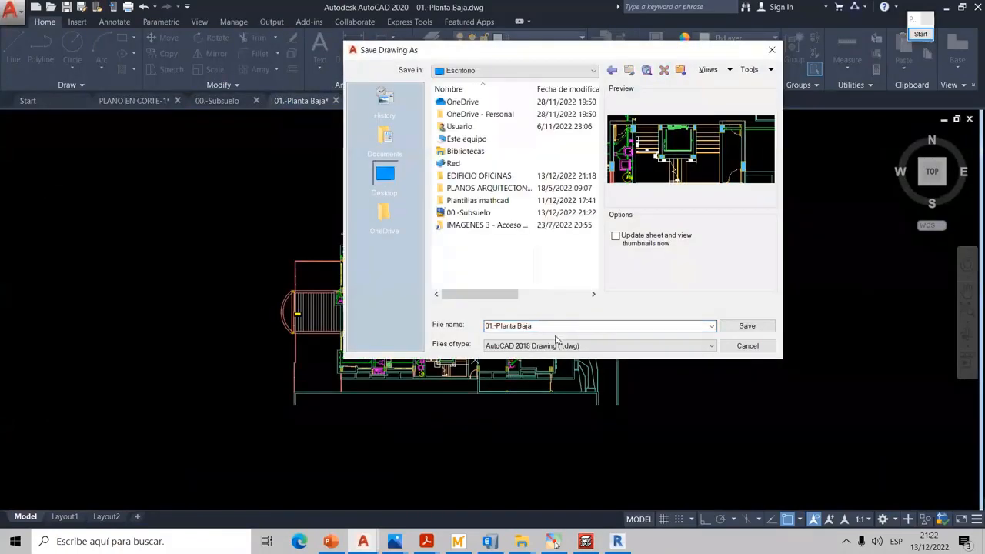
click(557, 345)
click(554, 367)
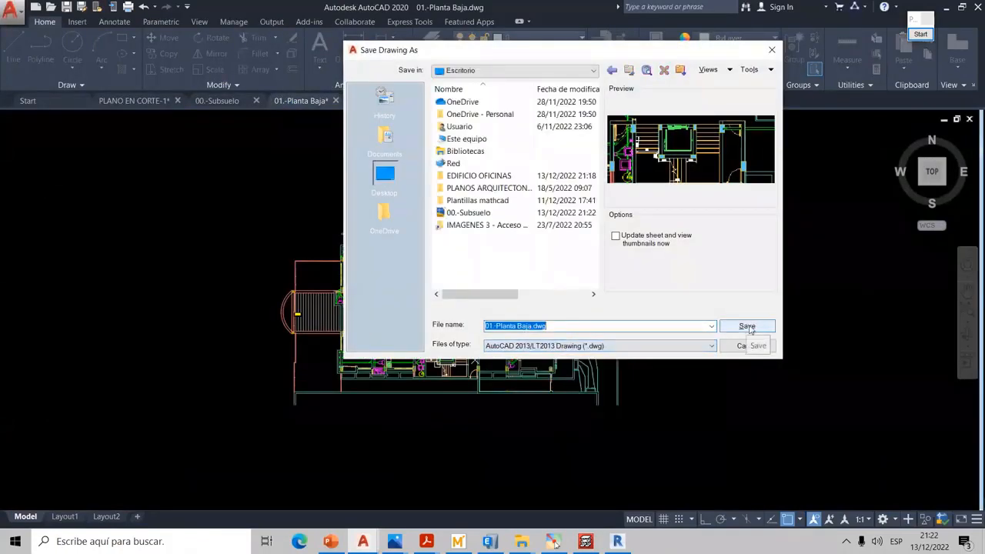
click(747, 326)
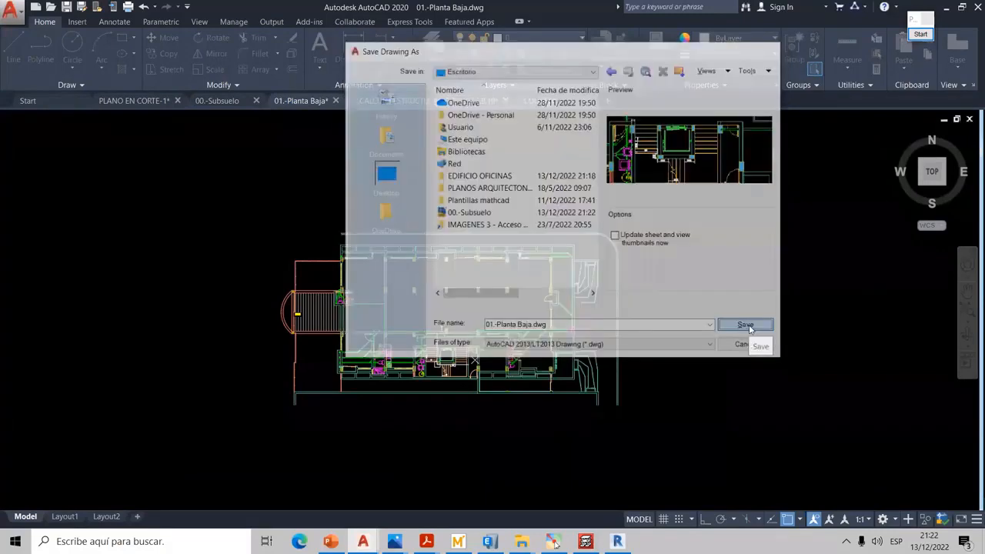
- Place the 01.-Planta Baja and 00.-Subsuelo files side by side on the desktop and review the PLANOS ARQUITECTONICOS folder's drawings
click(947, 7)
drag(228, 117, 549, 40)
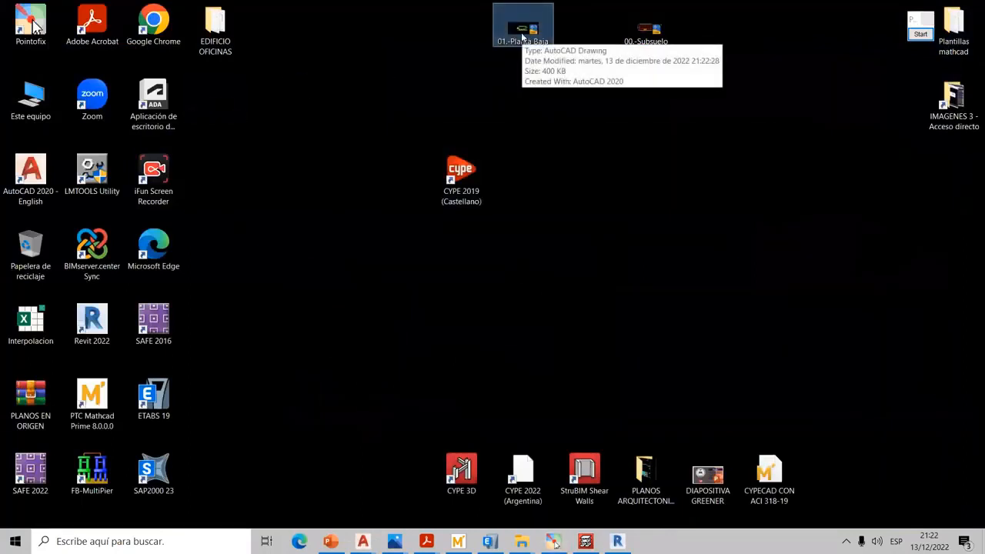
drag(647, 32, 585, 45)
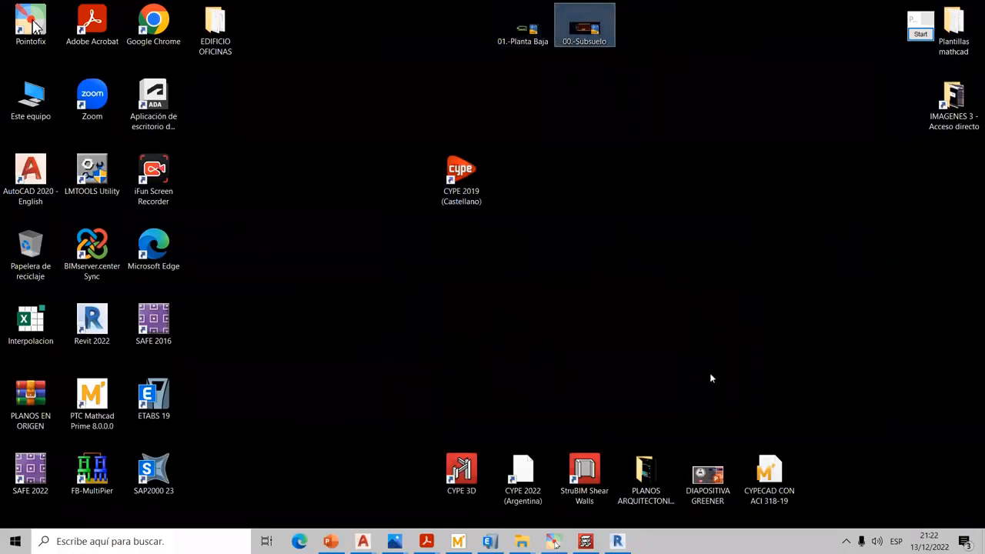
double_click(642, 478)
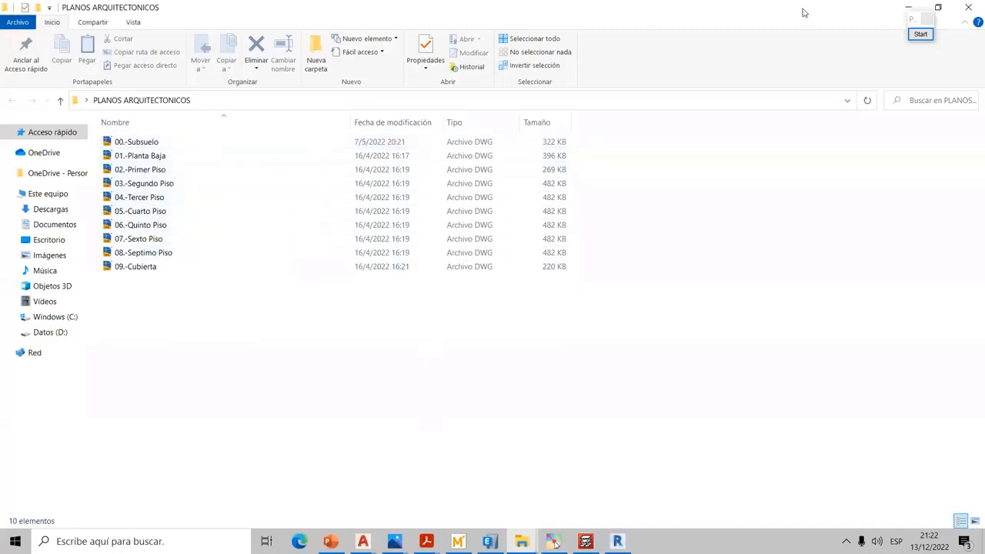
click(969, 6)
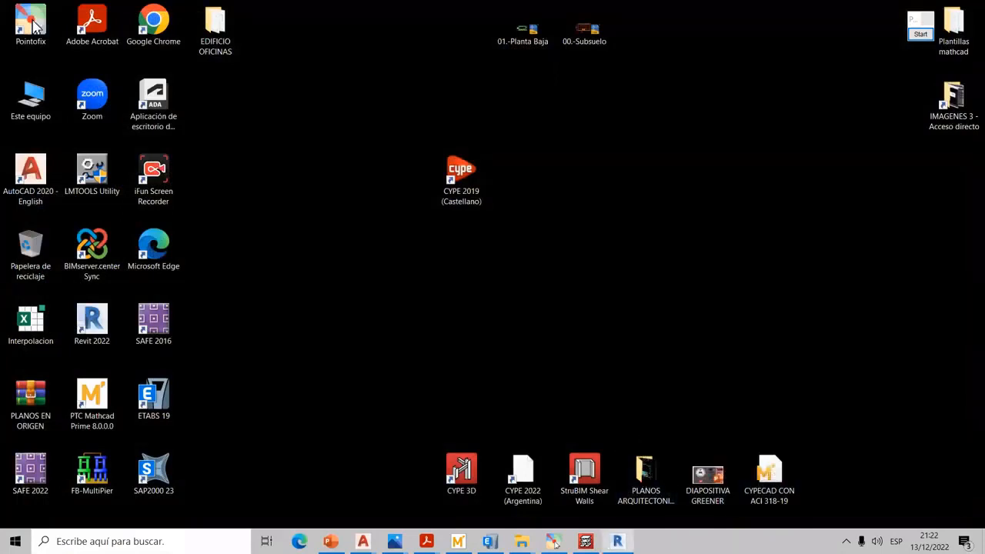
- Switch to CYPECAD and import all drawings from 00.-Subsuelo to 09.-Cubierta in the desktop's PLANOS ARQUITECTONICOS folder as templates
click(585, 542)
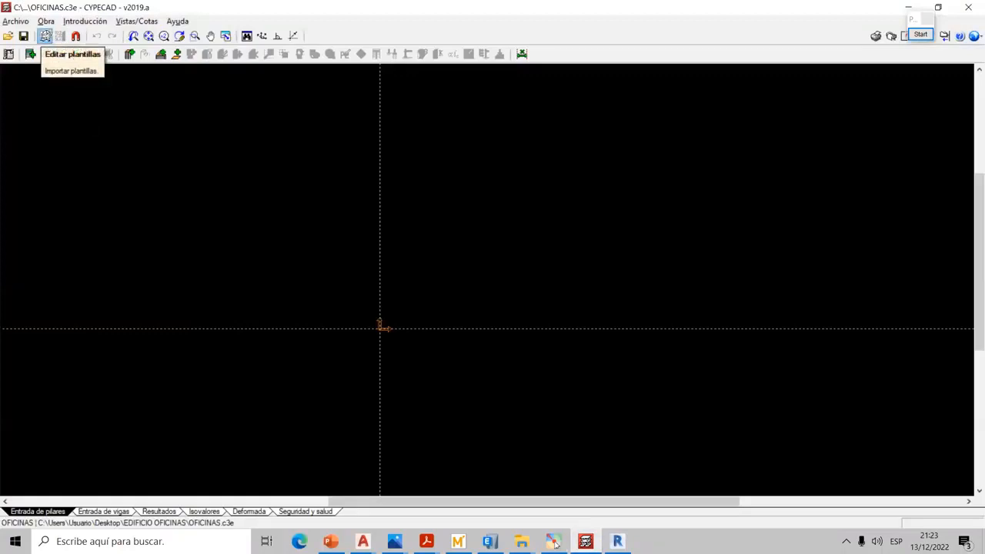
click(45, 36)
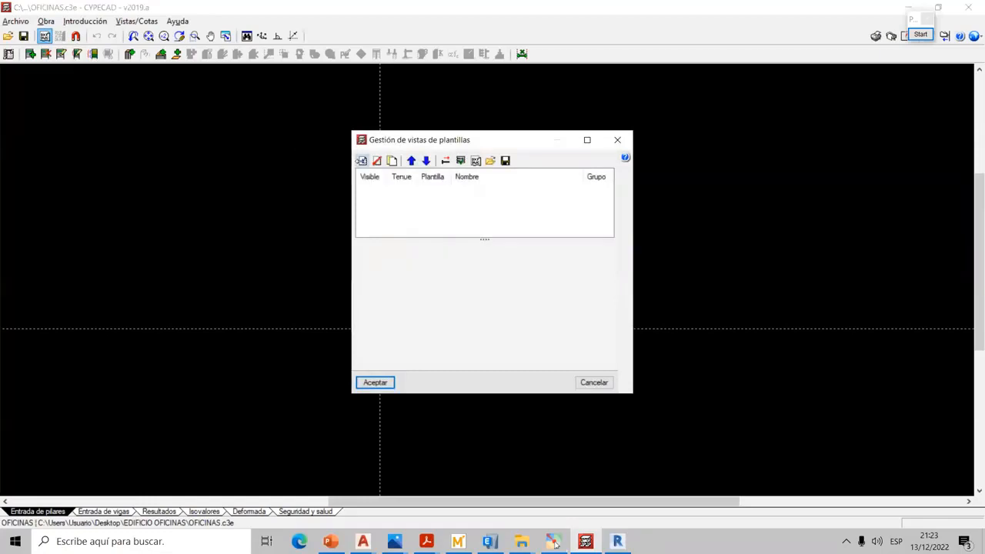
click(361, 160)
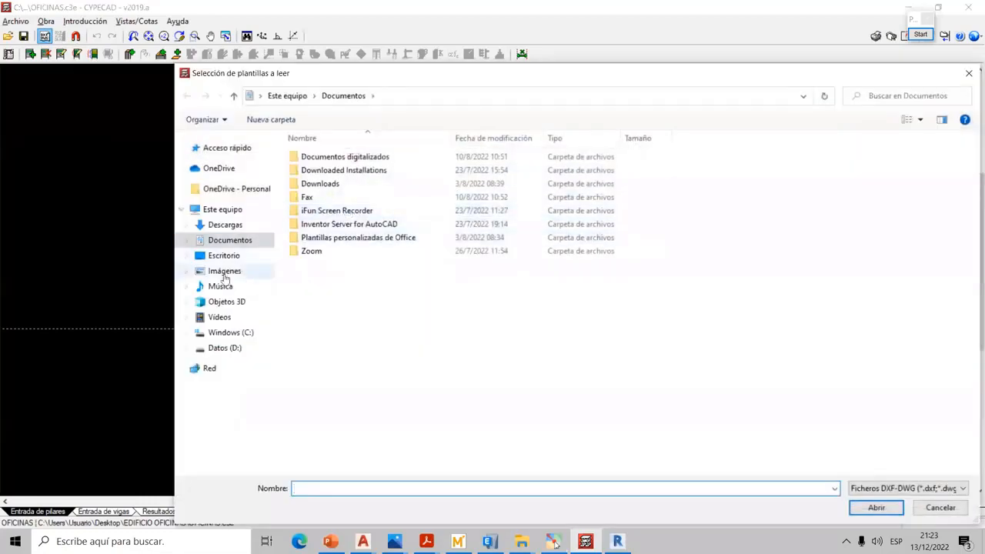
click(224, 256)
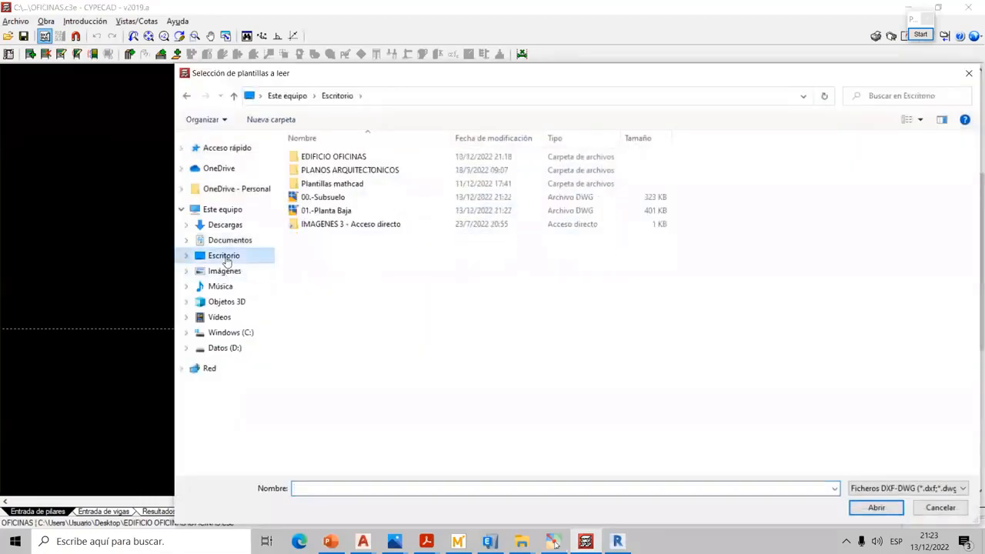
double_click(336, 172)
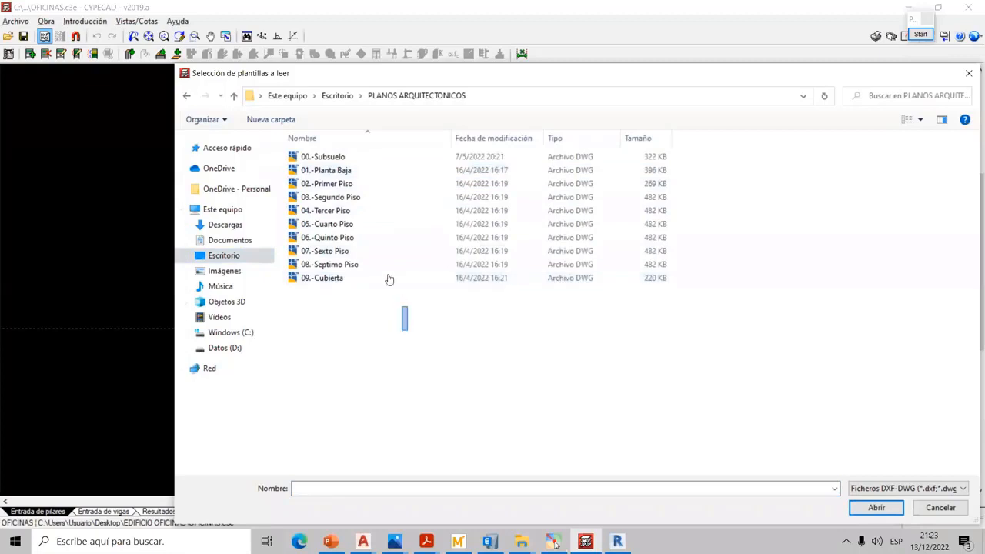
drag(408, 330, 315, 153)
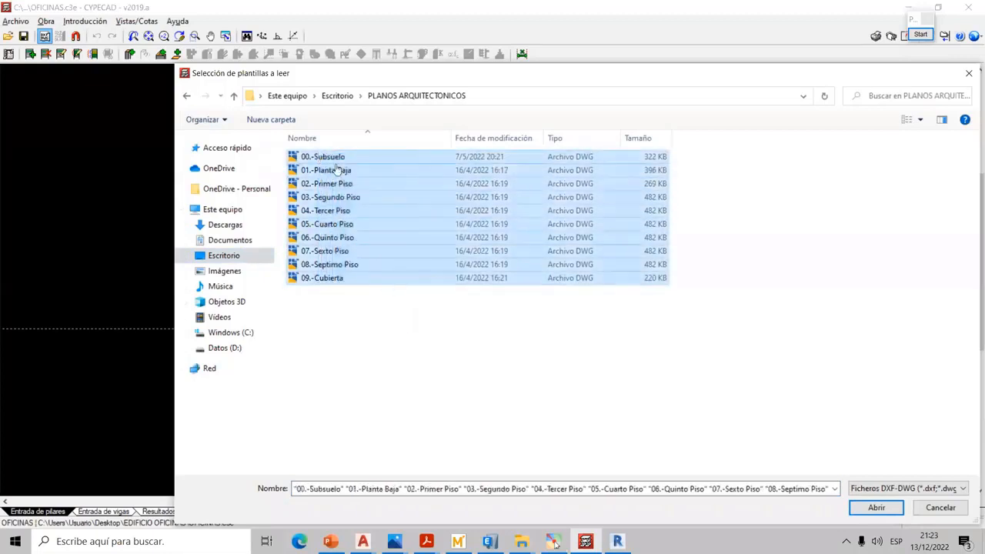
click(876, 507)
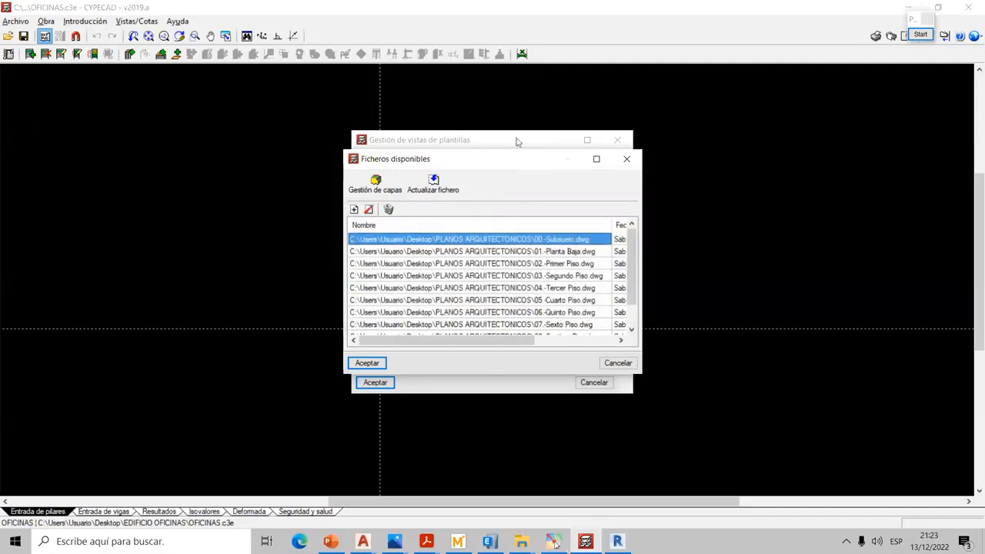
drag(504, 165, 491, 133)
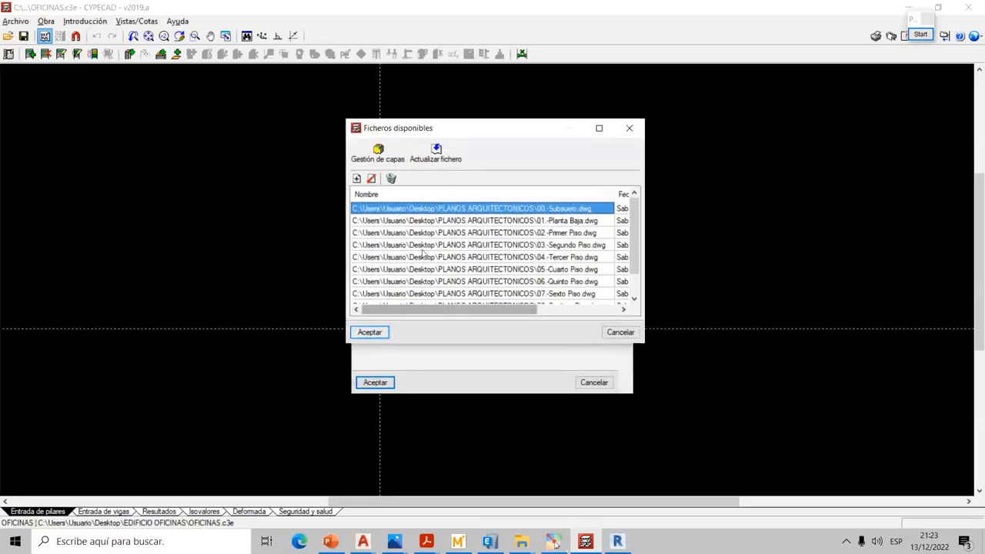
mouse_move(631, 227)
mouse_down()
mouse_move(646, 284)
mouse_move(638, 223)
mouse_up()
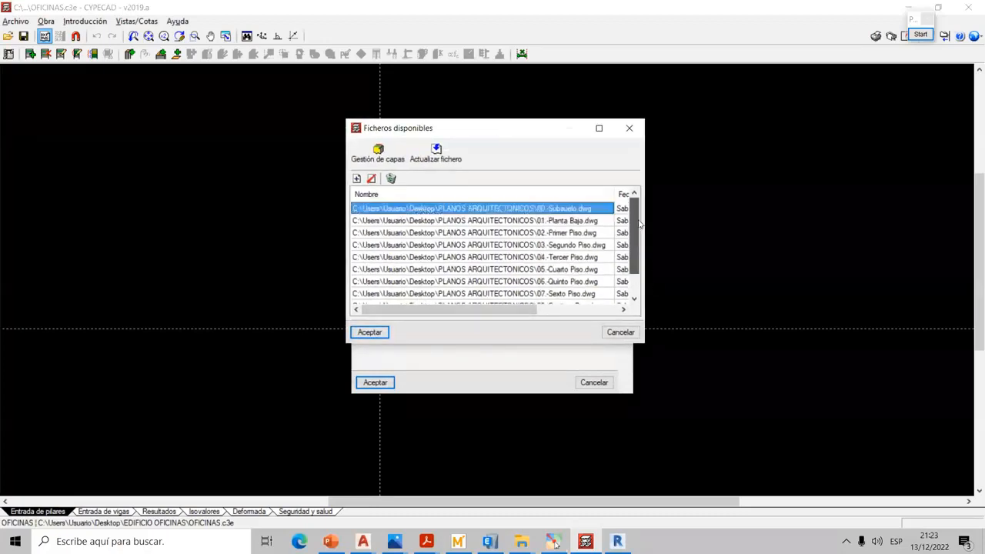
click(370, 333)
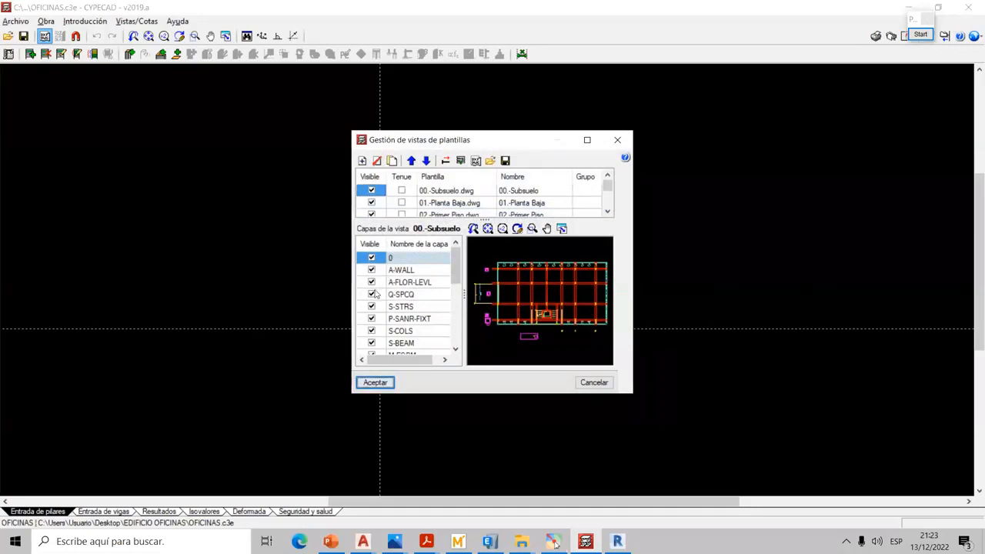
- Toggle the A-WALL-PATT and A-DETL-GENF layers of 00.-Subsuelo off and back on, and accept the template views
scroll(375, 293, down, 3)
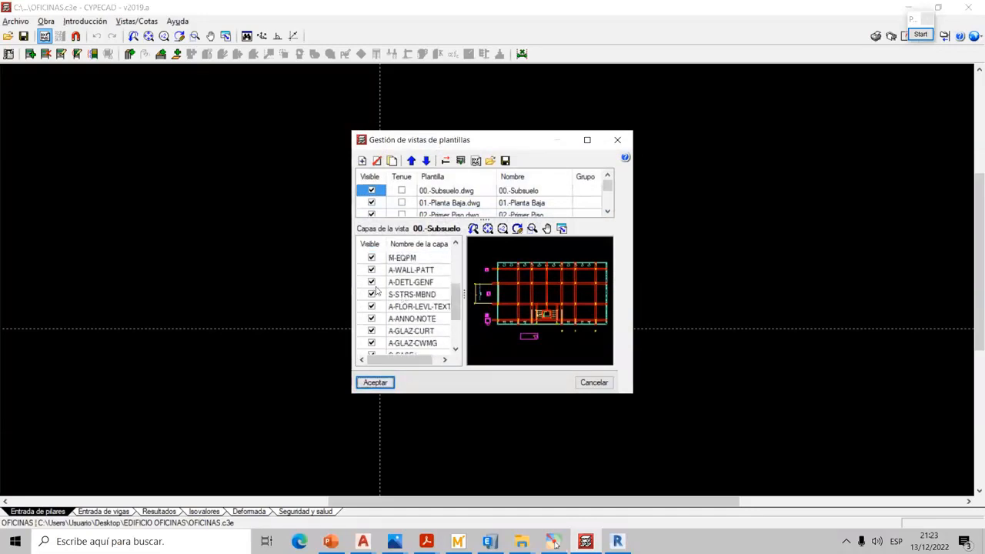
click(372, 271)
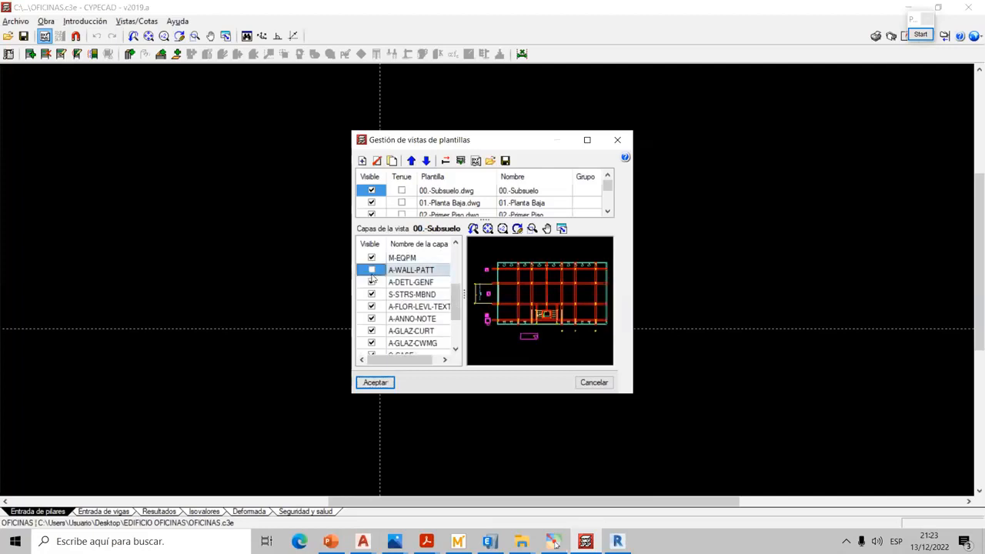
click(372, 283)
click(372, 283)
click(372, 271)
click(376, 384)
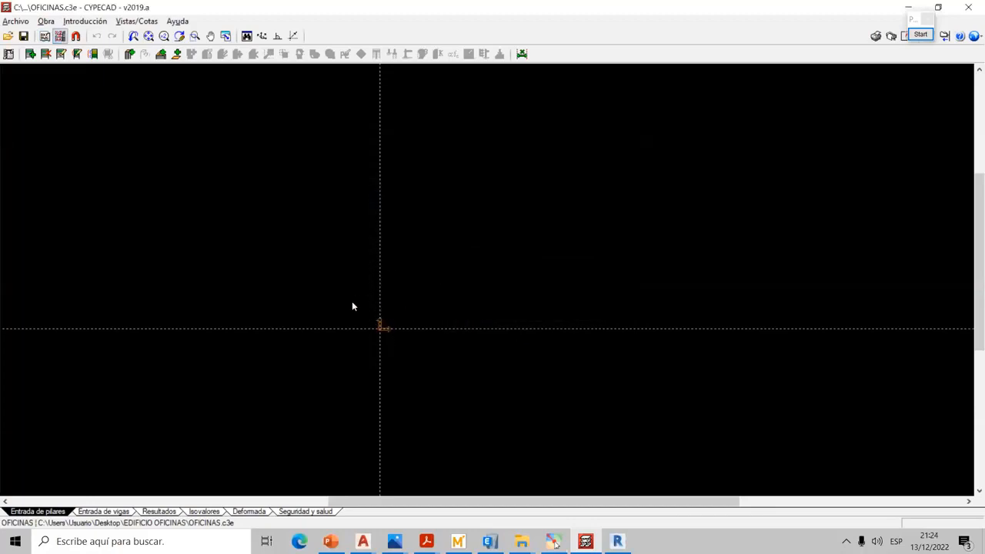
- Display the 00.-Subsuelo template view and inspect the position of its elevator core relative to the origin
click(60, 36)
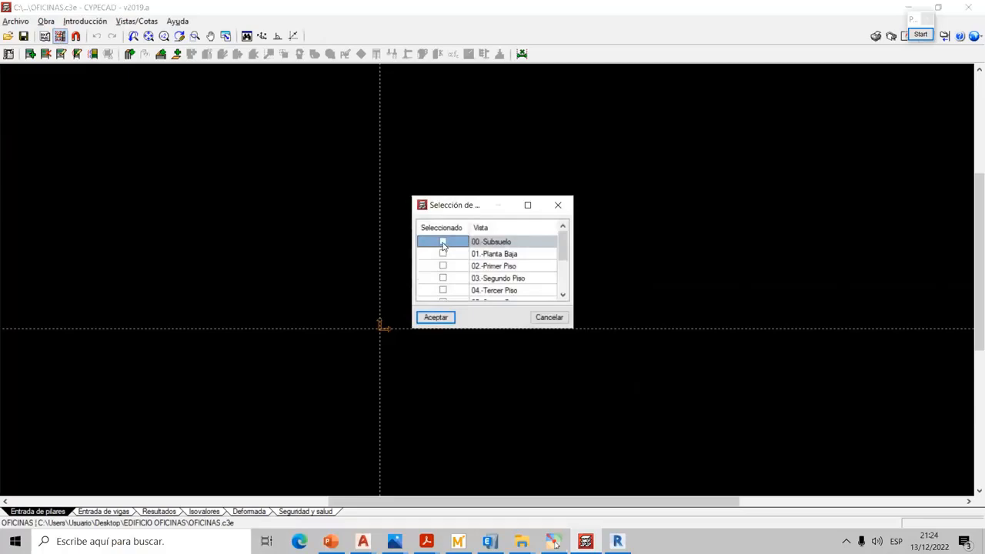
click(437, 317)
scroll(444, 307, down, 3)
scroll(444, 311, down, 3)
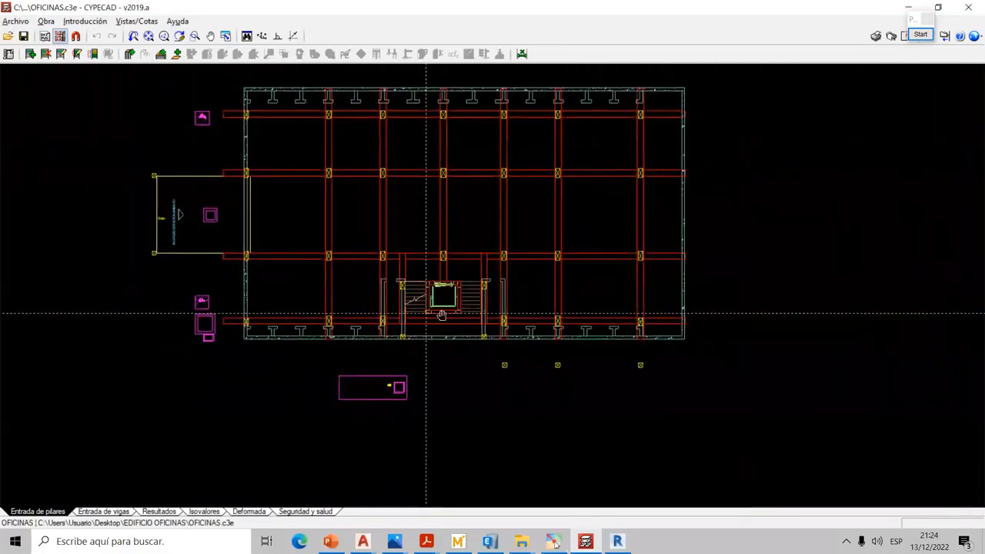
middle_drag(446, 279, 442, 328)
scroll(468, 331, up, 1)
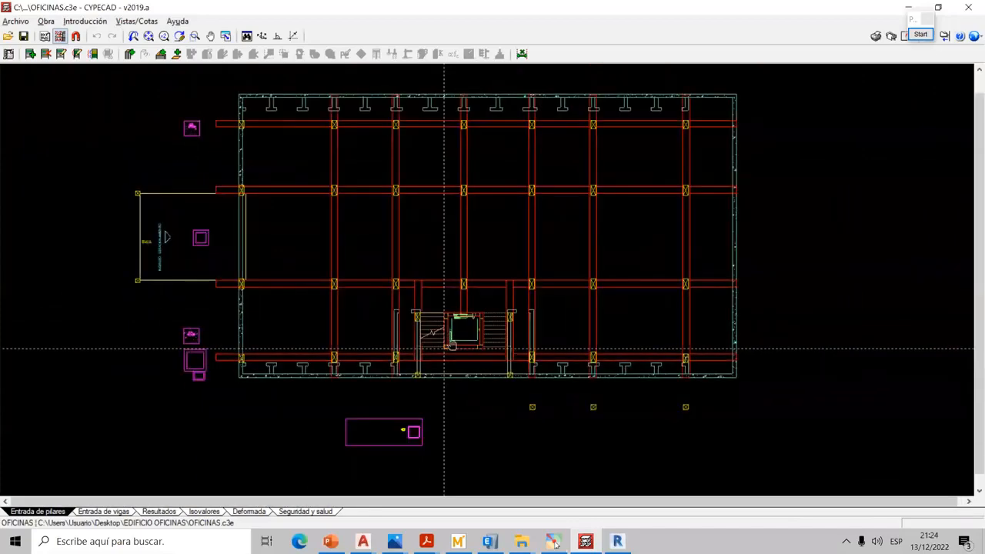
scroll(449, 342, up, 4)
scroll(434, 344, up, 2)
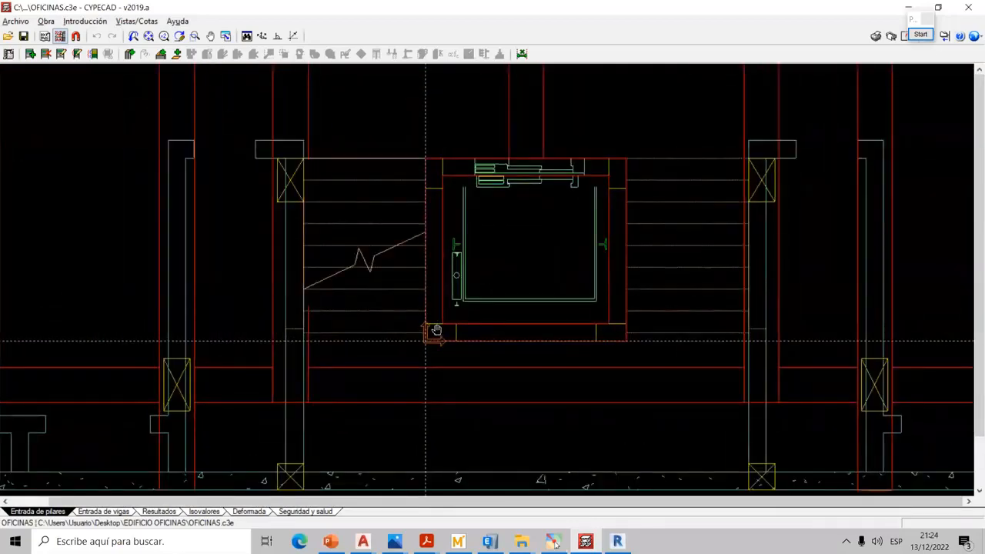
- Show only the 01.-Planta Baja template view and check its placement around the origin
click(61, 37)
click(443, 254)
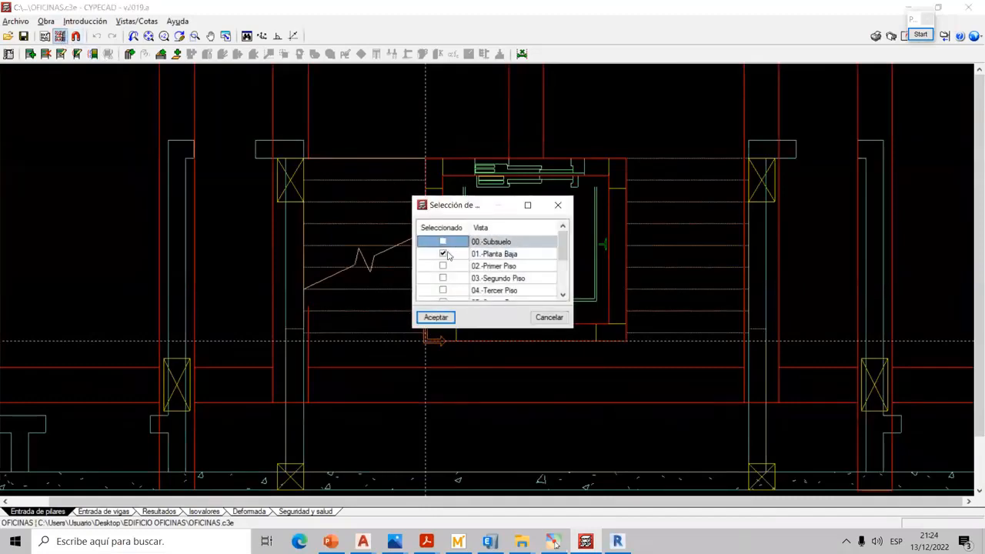
click(436, 317)
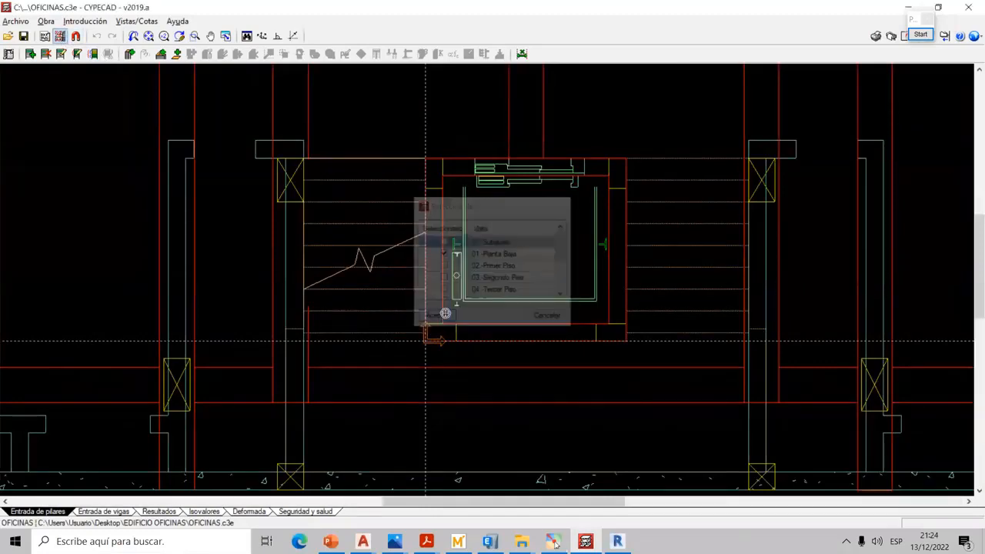
scroll(520, 300, down, 2)
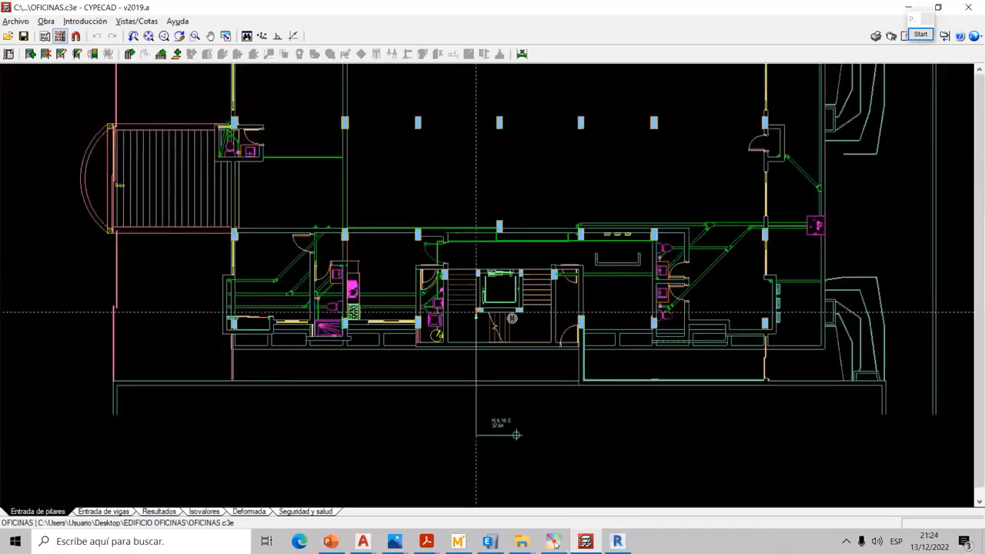
middle_drag(512, 316, 491, 364)
scroll(408, 296, down, 2)
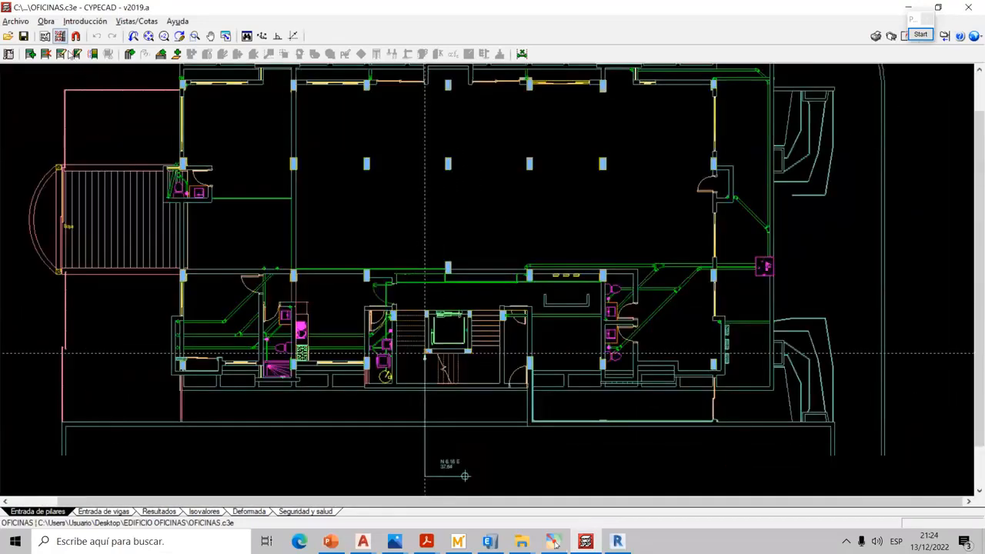
- Display the template views from 00.-Subsuelo to 06.-Quinto Piso together
click(62, 36)
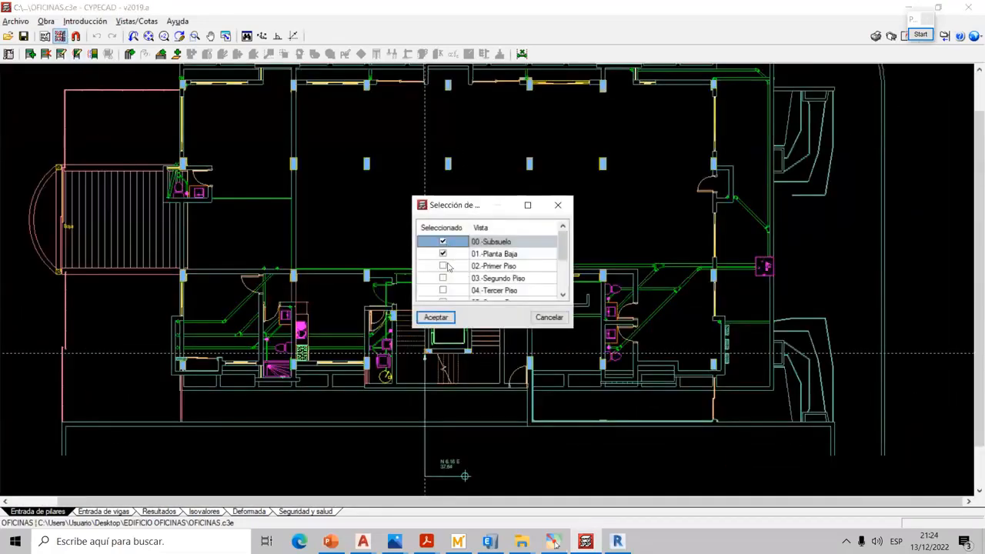
click(444, 266)
click(444, 278)
scroll(450, 292, down, 2)
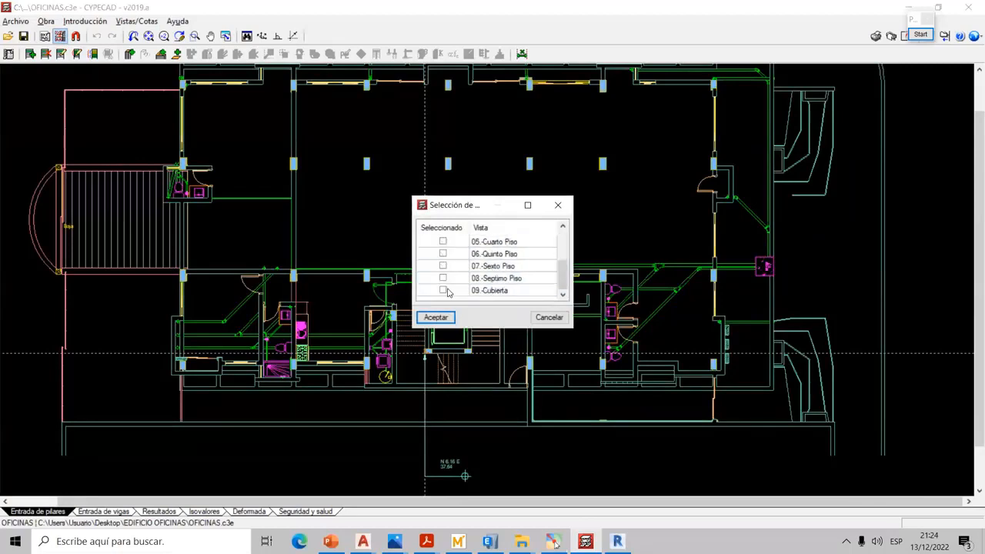
scroll(443, 259, up, 1)
click(443, 265)
click(443, 278)
click(443, 290)
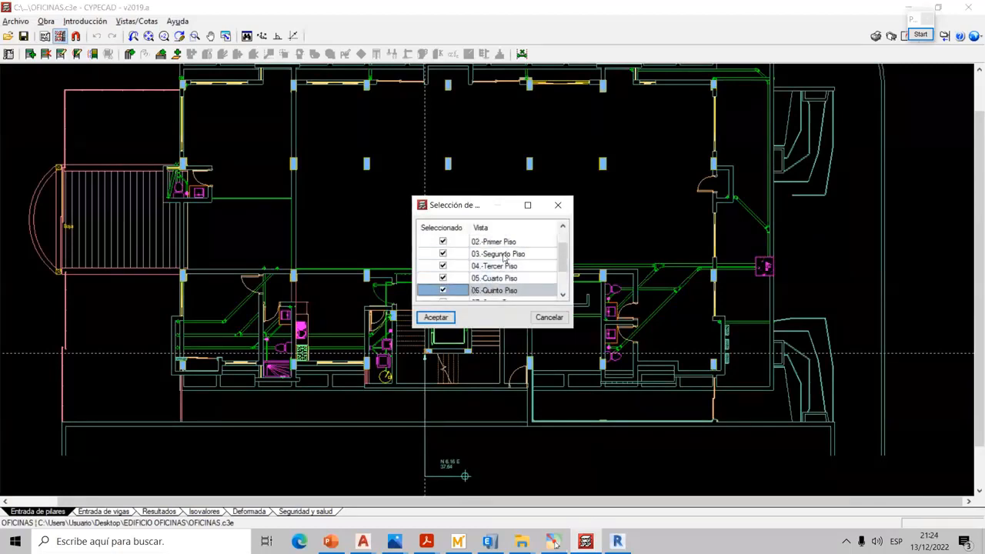
click(449, 317)
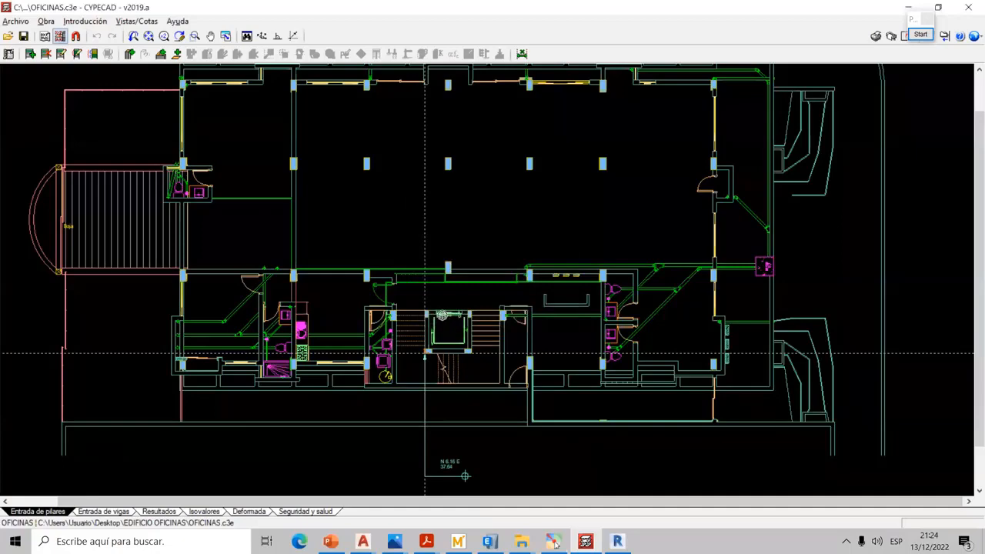
- Examine the overlaid floor plans and how their elevator cores align with the common origin
scroll(462, 300, down, 1)
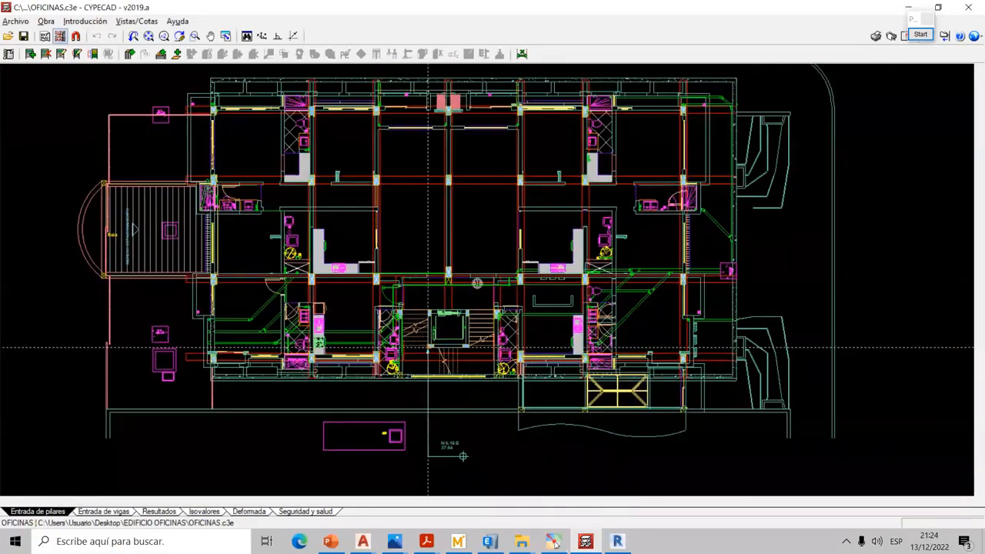
scroll(543, 257, down, 1)
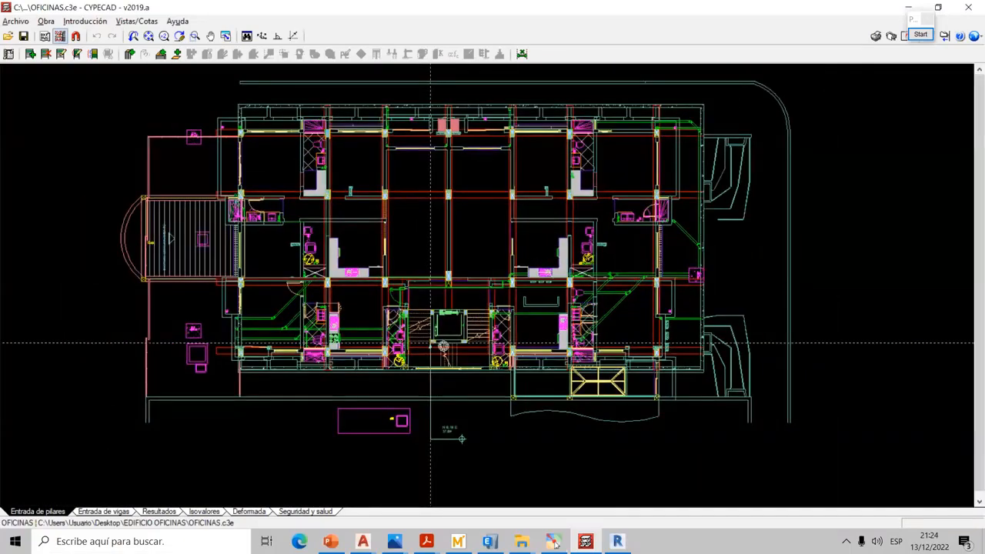
scroll(430, 343, up, 1)
scroll(433, 342, up, 1)
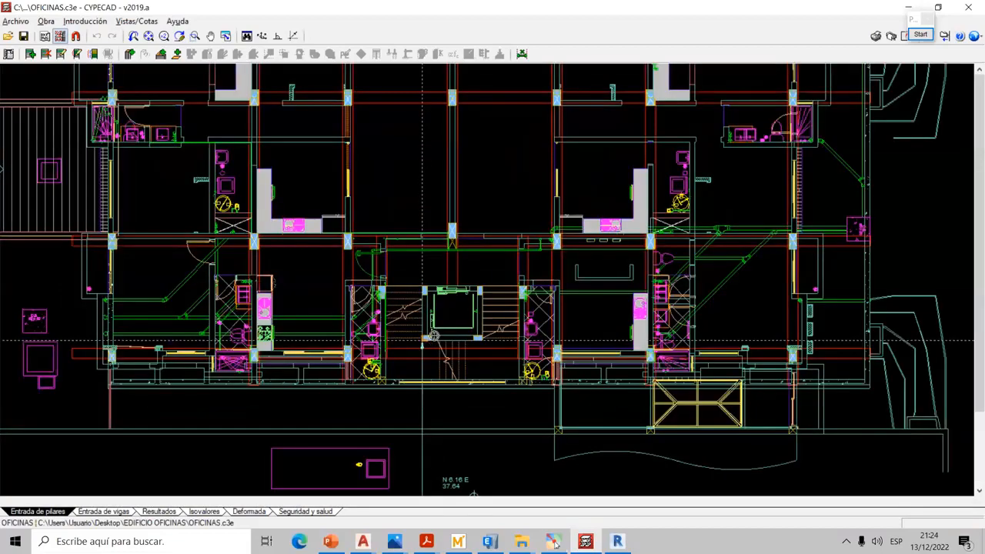
scroll(435, 331, up, 1)
scroll(429, 310, up, 3)
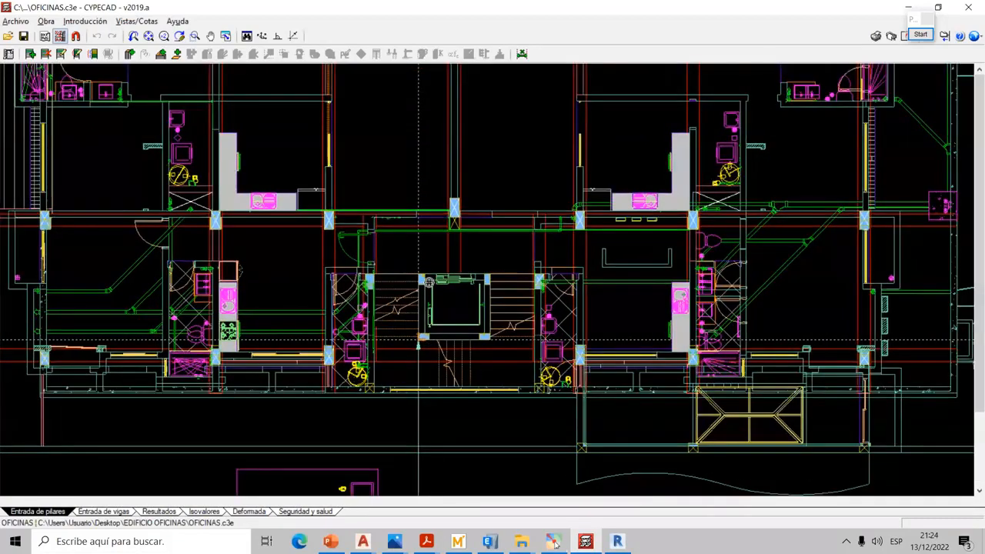
scroll(419, 272, up, 4)
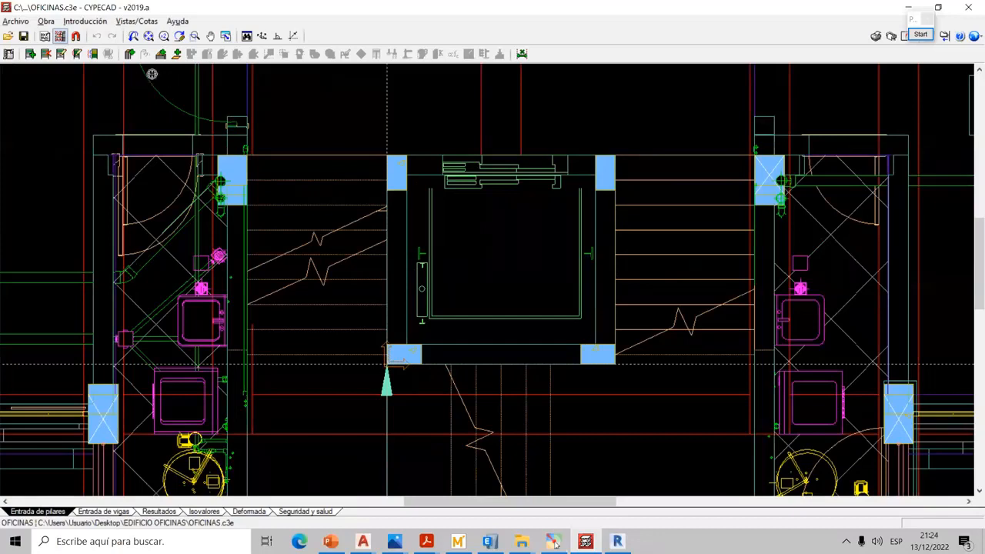
- Hide all displayed template views, from 00.-Subsuelo to 06.-Quinto Piso
click(60, 37)
click(443, 253)
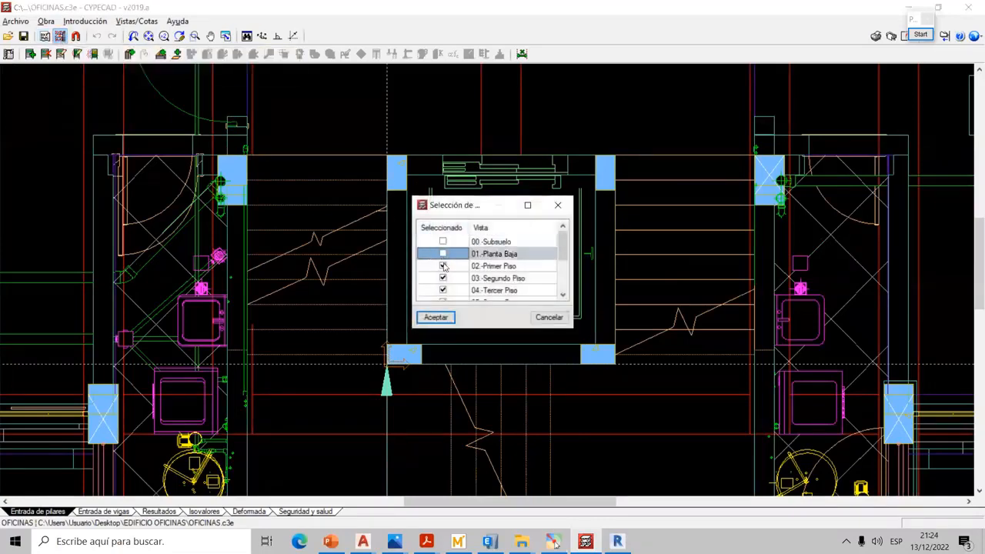
click(442, 265)
click(443, 278)
scroll(443, 270, down, 1)
click(442, 254)
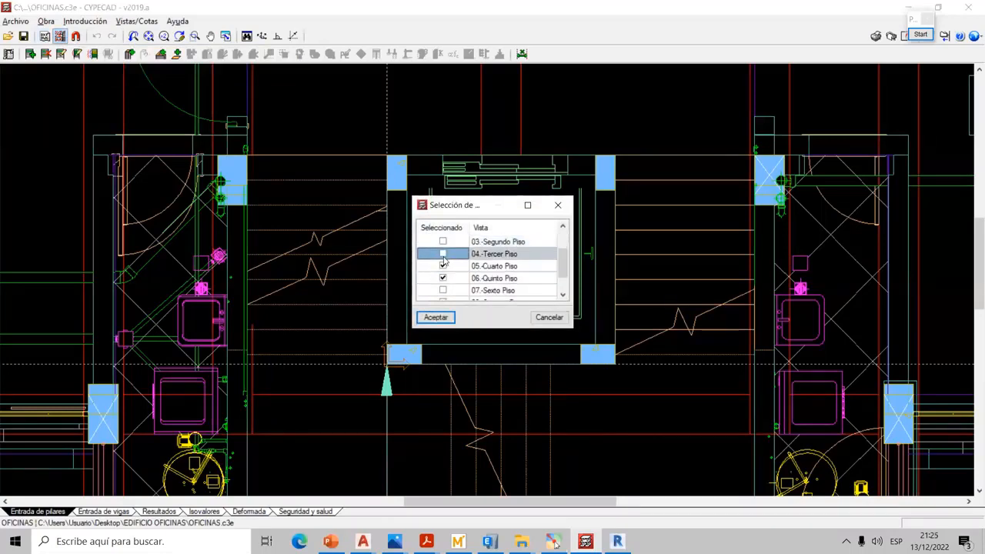
click(443, 265)
click(442, 278)
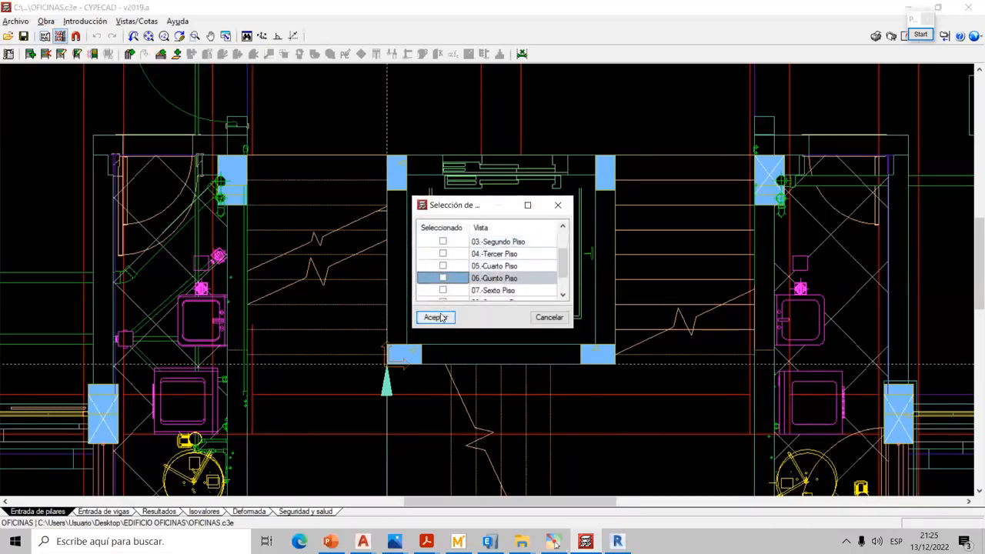
click(435, 317)
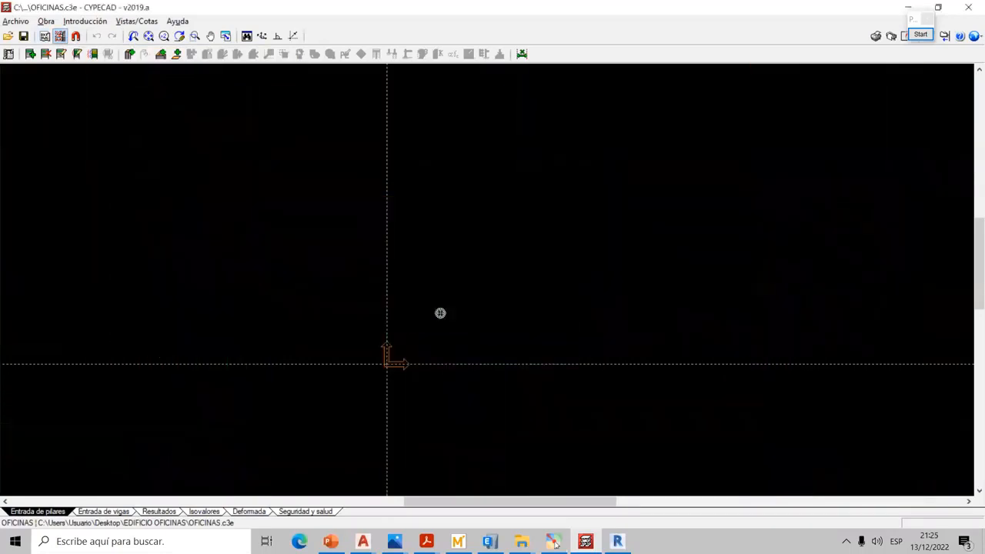
- Switch to the 01.-Planta Baja drawing in AutoCAD and delete the striped hatch filling the ramp area beside the curved entrance
mouse_move(362, 541)
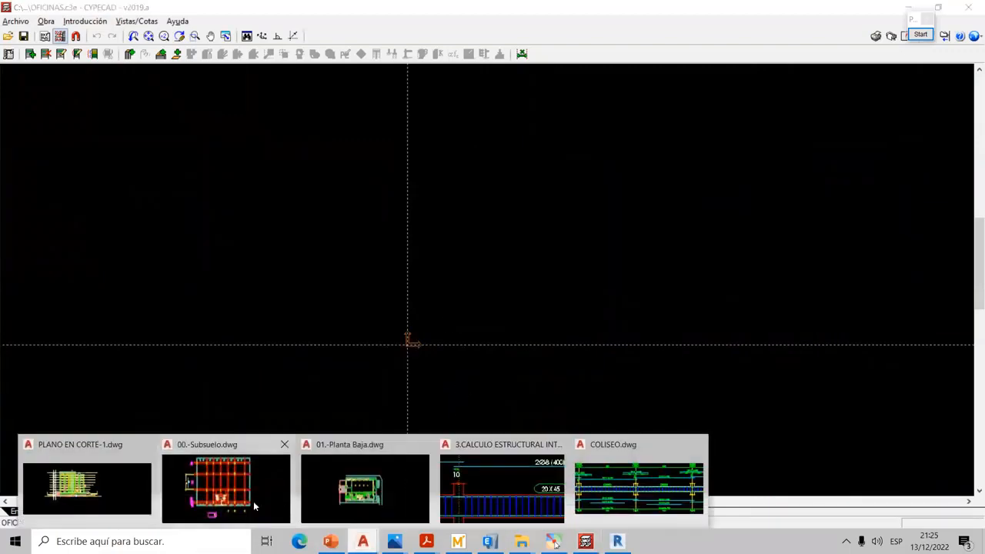
click(364, 484)
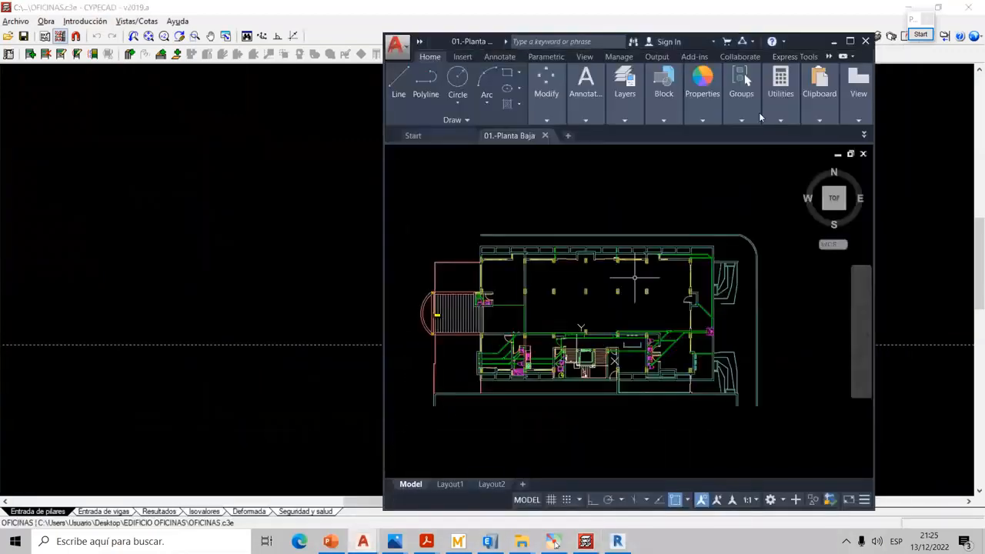
click(850, 41)
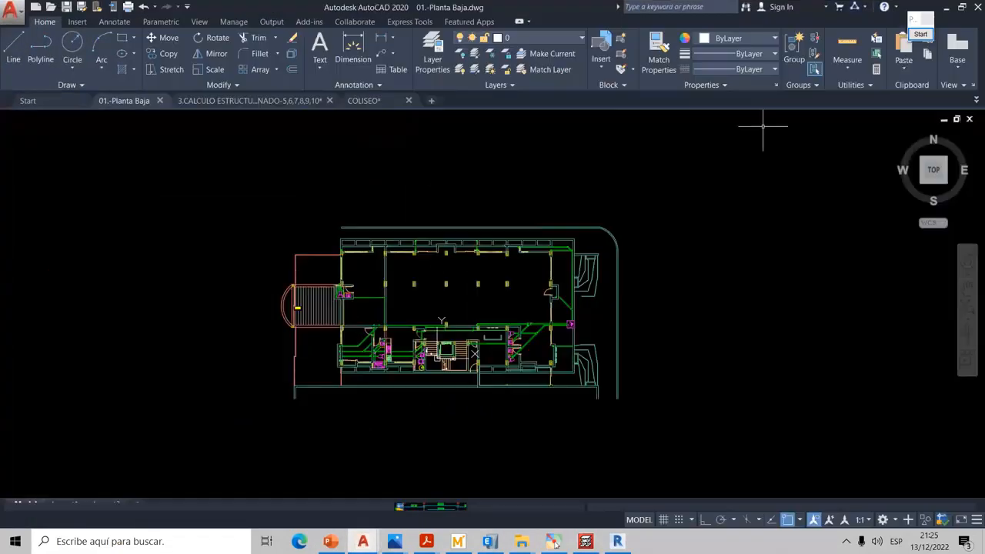
scroll(509, 368, up, 4)
scroll(383, 306, down, 4)
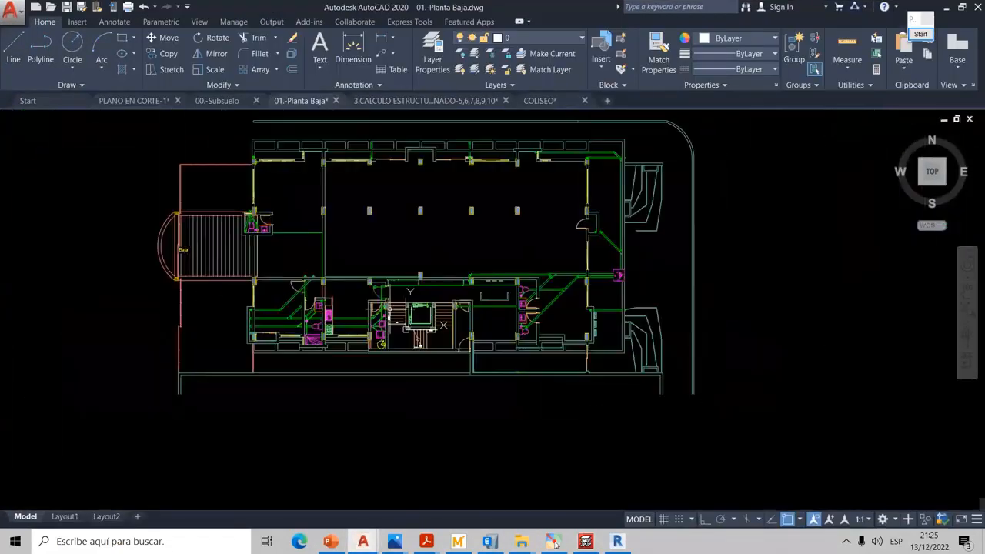
scroll(215, 256, up, 2)
click(214, 256)
click(220, 248)
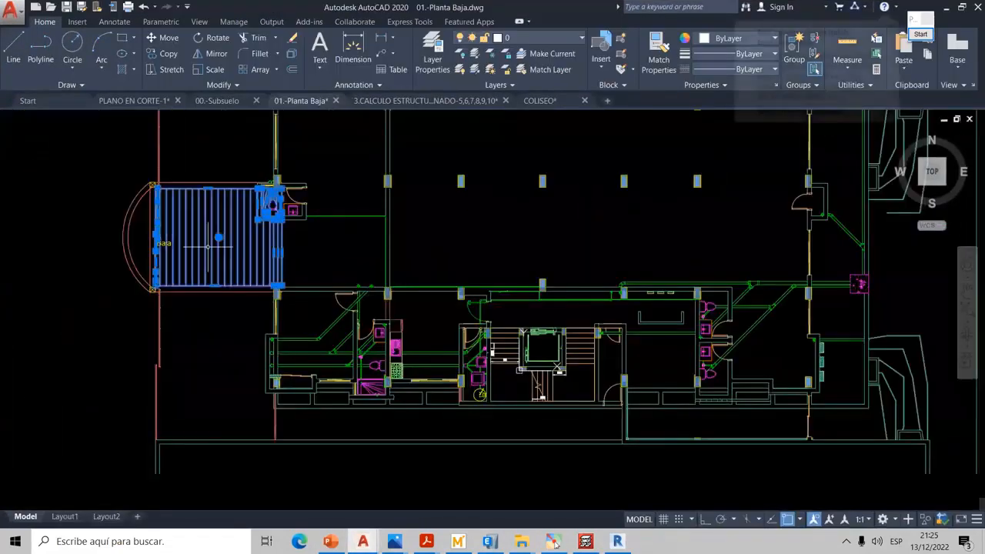
key(Delete)
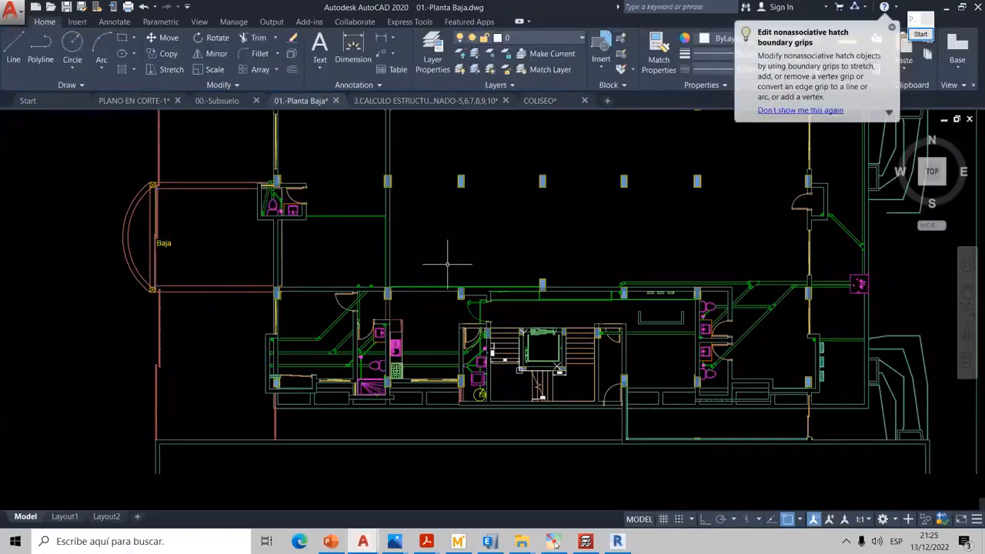
- Look over the rest of the 01.-Planta Baja plan and return to the OFICINAS project in CYPECAD
middle_drag(495, 263, 444, 369)
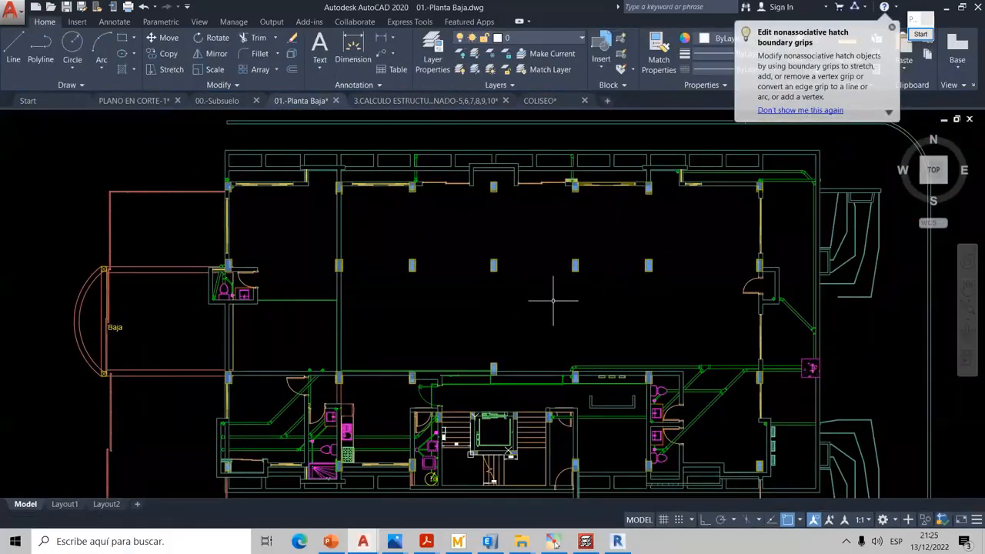
middle_drag(552, 300, 554, 272)
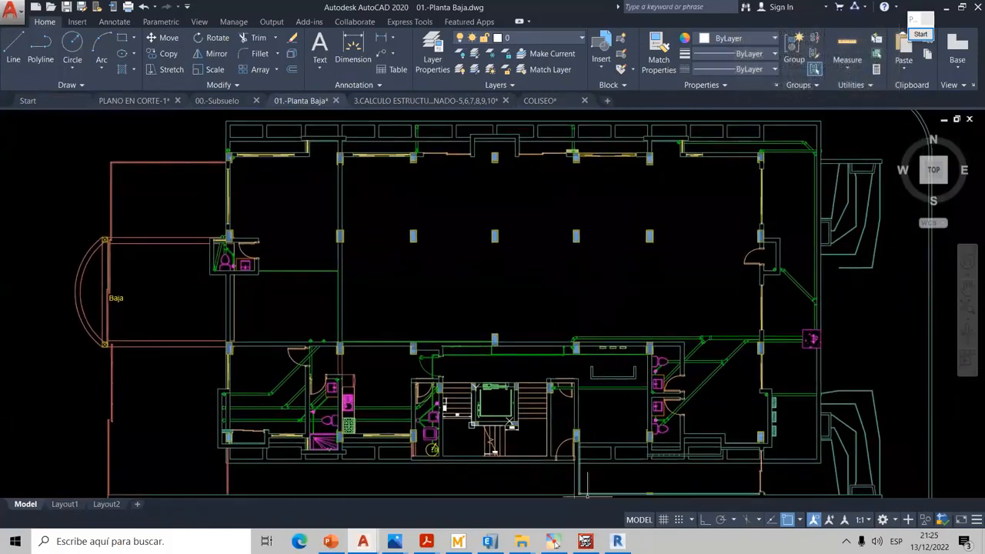
click(586, 541)
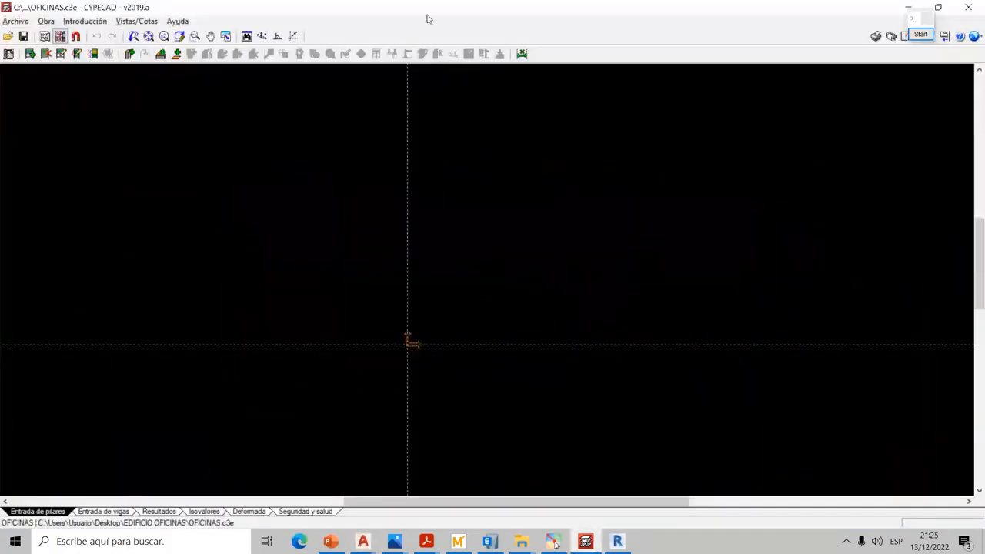
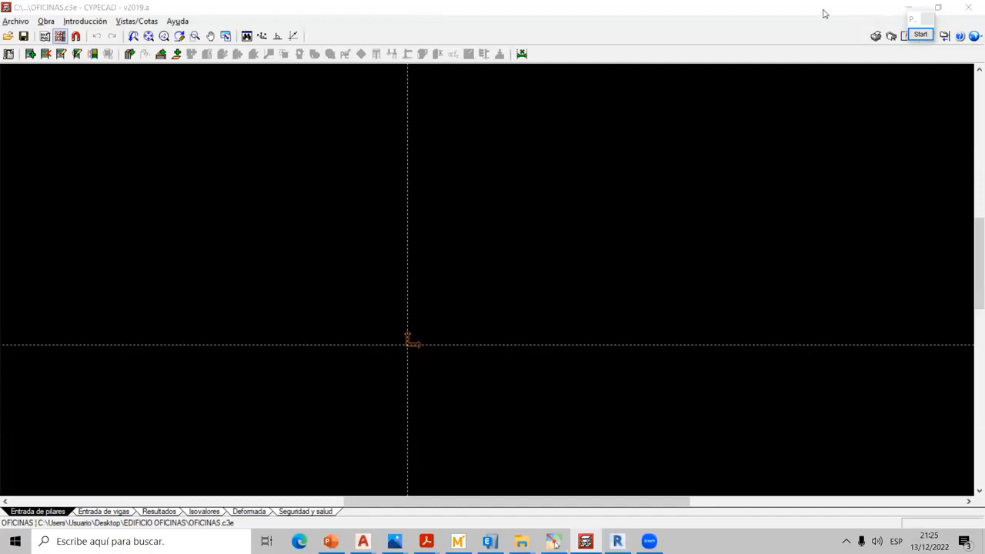
mouse_move(453, 214)
middle_down()
mouse_move(405, 182)
mouse_move(382, 150)
middle_up()
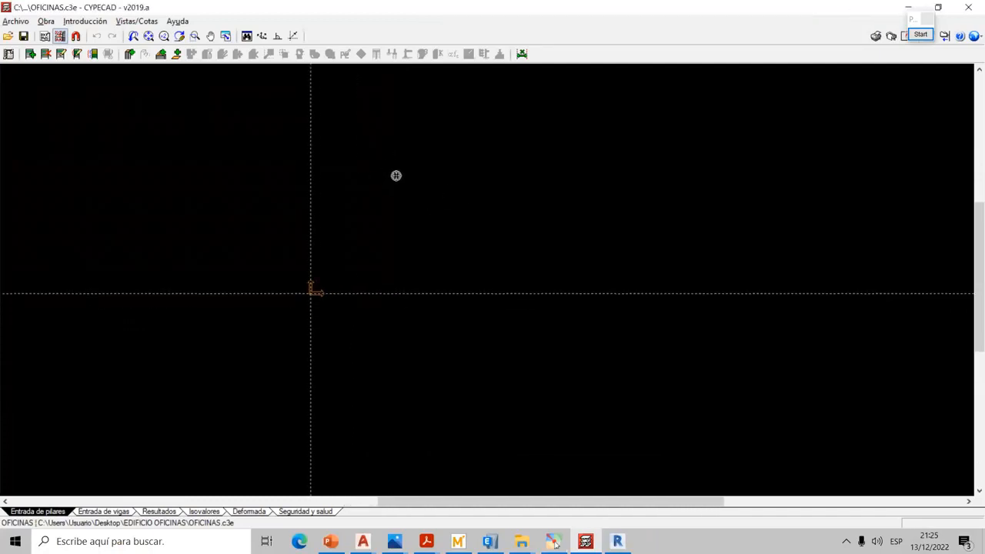
- Display only the 00.-Subsuelo template view and frame its column grid
click(60, 37)
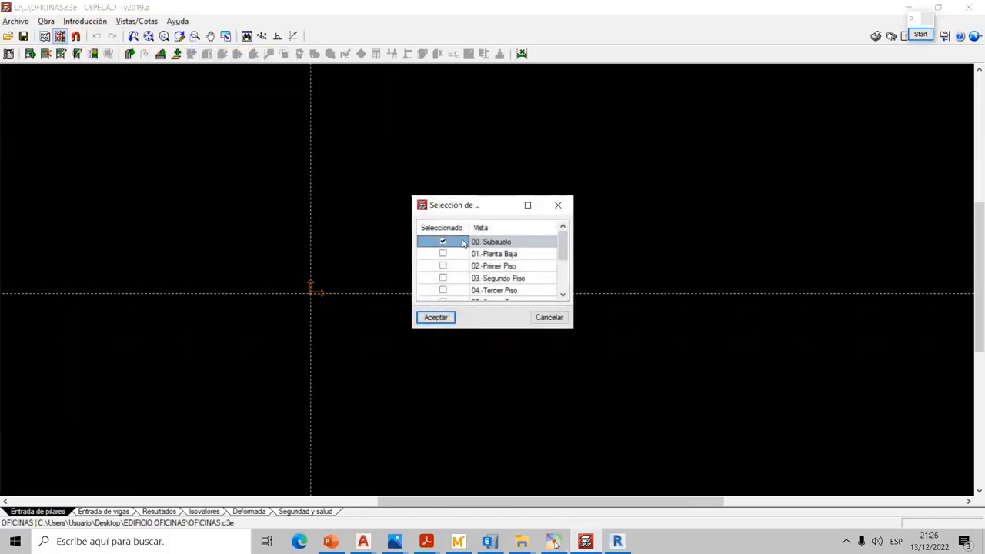
click(443, 320)
scroll(461, 243, down, 2)
middle_drag(406, 257, 420, 379)
middle_drag(372, 232, 382, 324)
scroll(281, 221, up, 3)
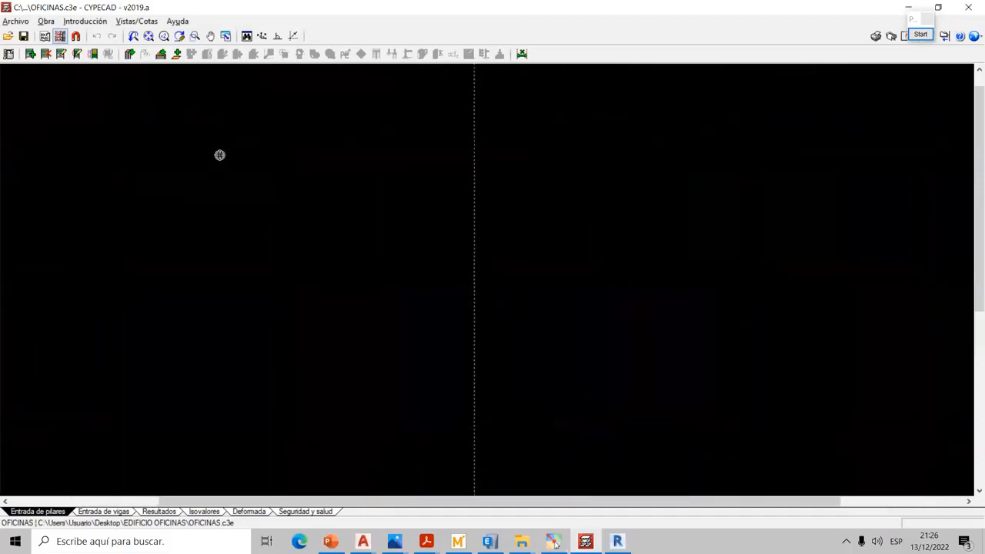
- Start a new column from the columns, shear walls and starts tools and set its final group to TERCER PISO
click(83, 22)
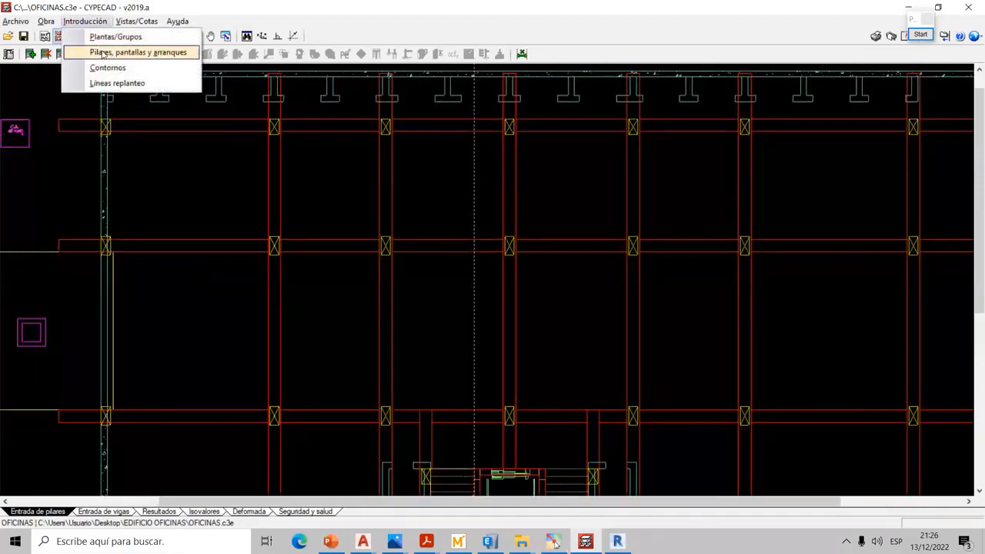
click(107, 54)
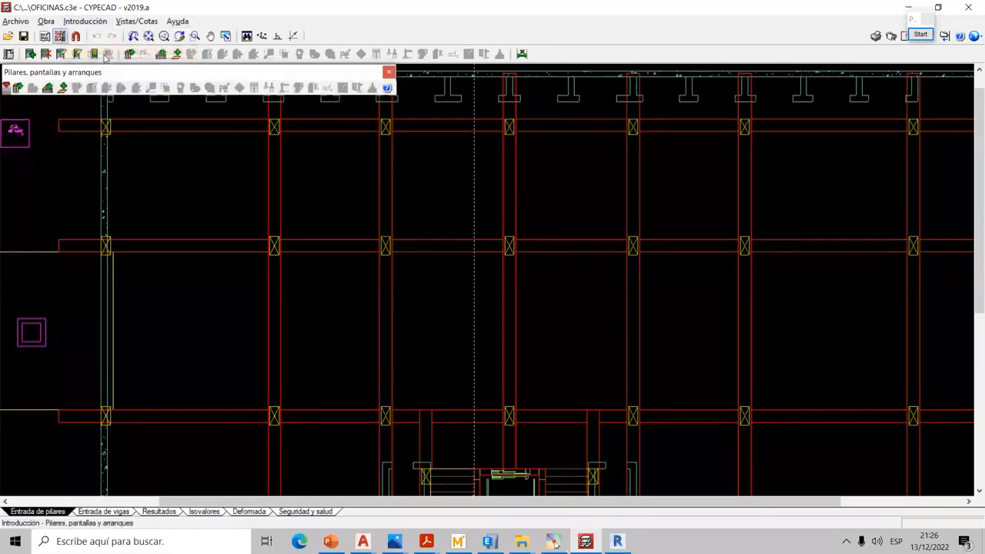
click(18, 87)
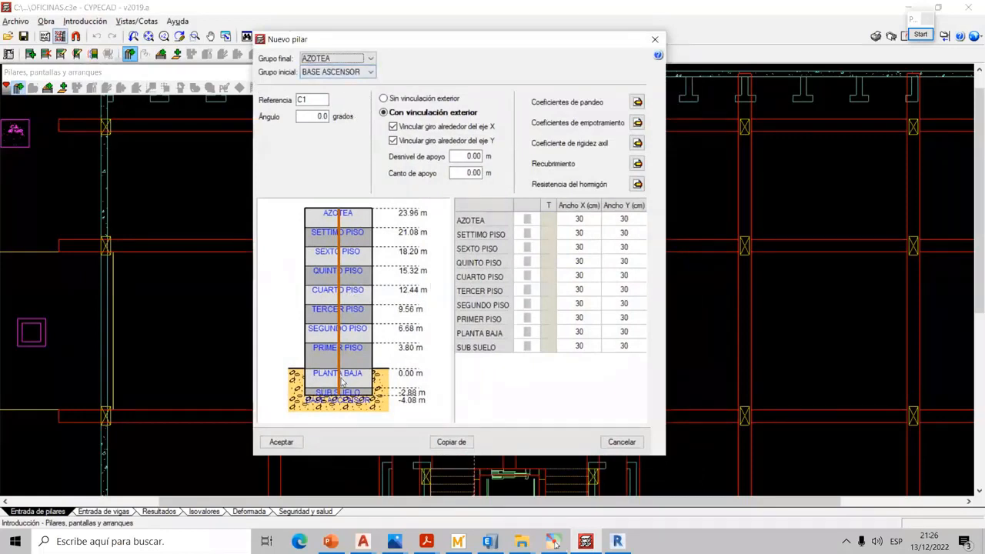
click(350, 58)
click(342, 103)
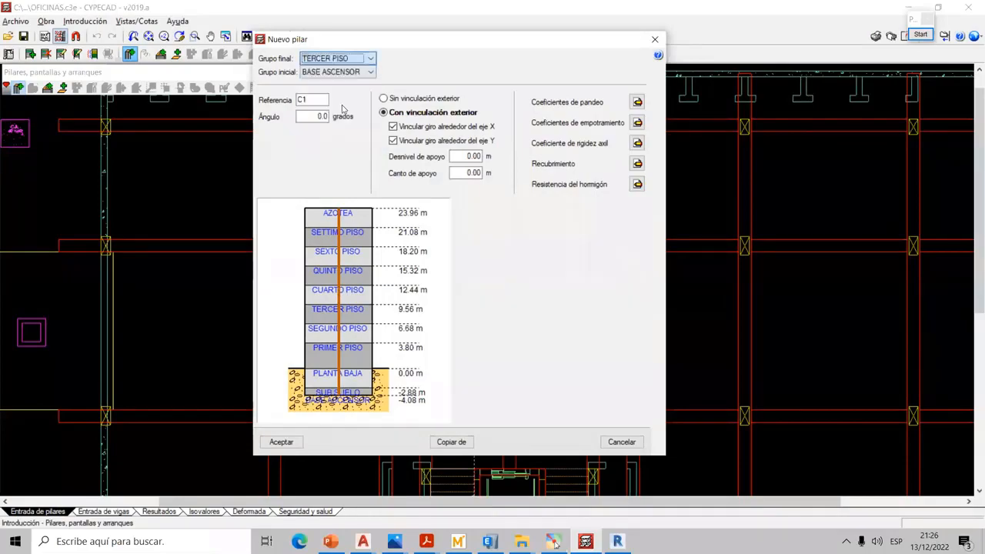
- Outline the column's extent on the storey diagram with a green rectangle annotation, then clear the markings
click(920, 34)
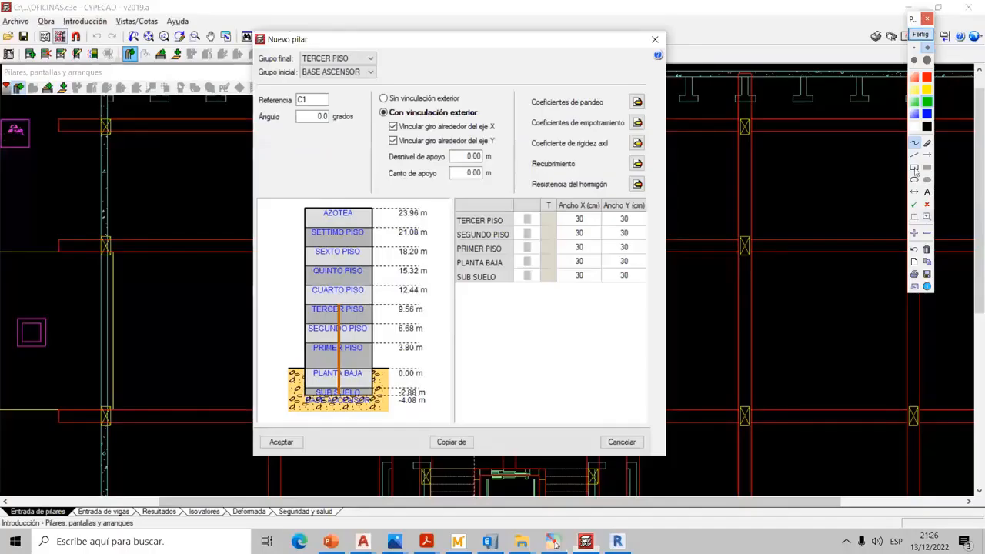
click(915, 167)
mouse_move(330, 300)
mouse_down()
mouse_move(350, 370)
mouse_move(347, 415)
mouse_move(348, 402)
mouse_up()
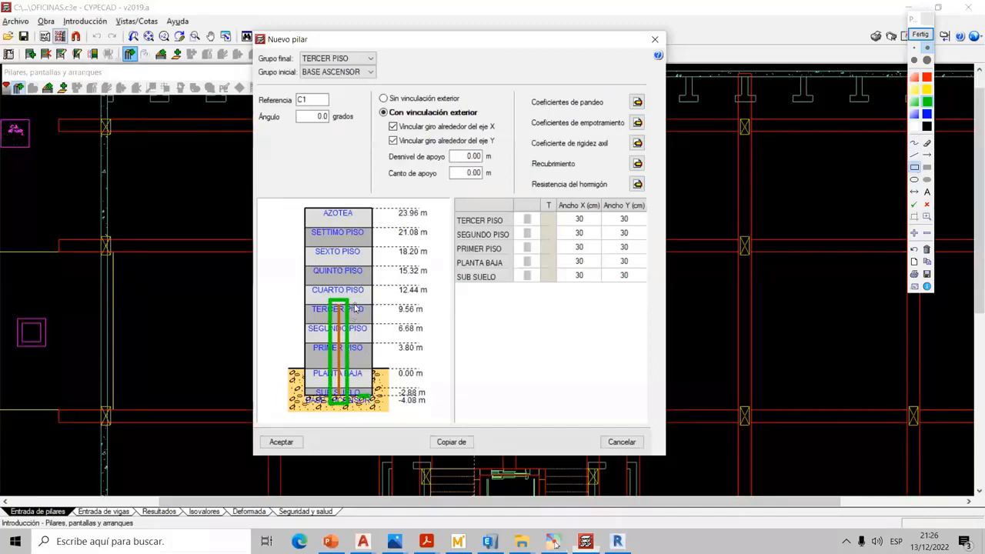
drag(354, 304, 369, 305)
click(920, 34)
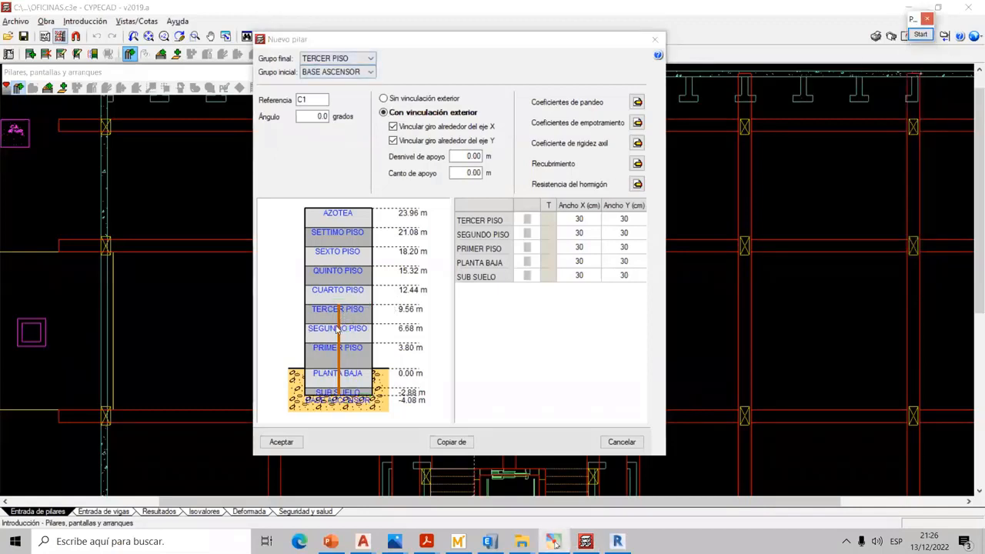
- Set the new column's final group to SEXTO PISO
click(345, 62)
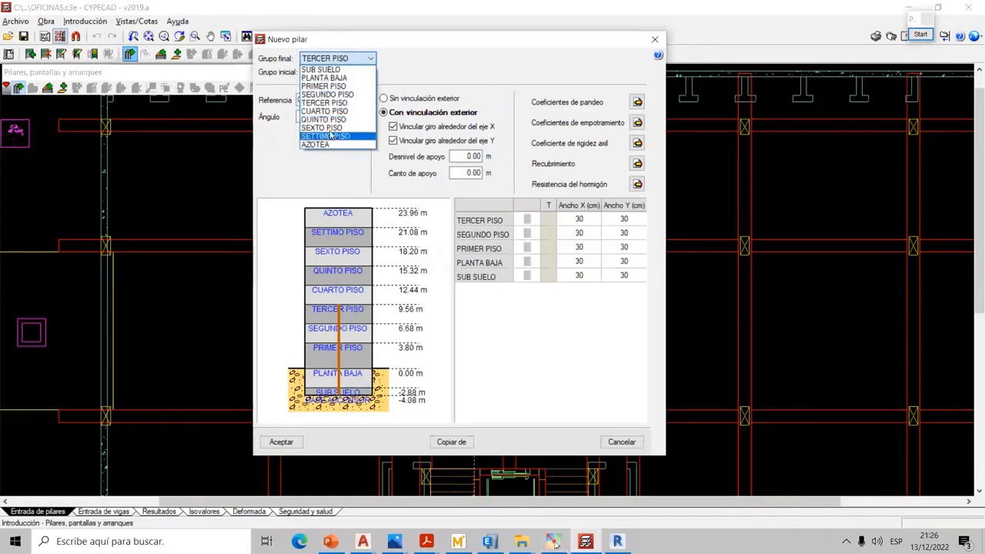
click(320, 128)
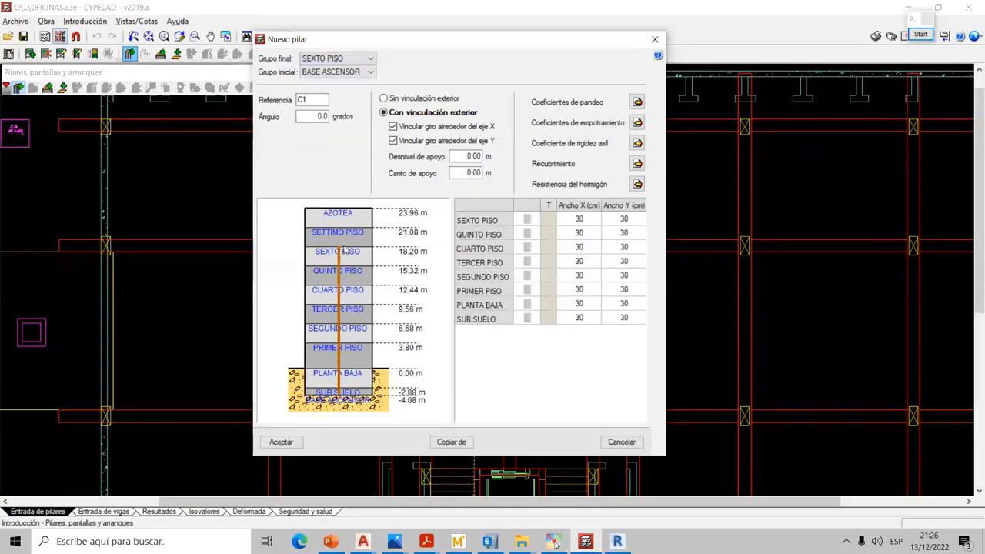
click(347, 59)
click(347, 59)
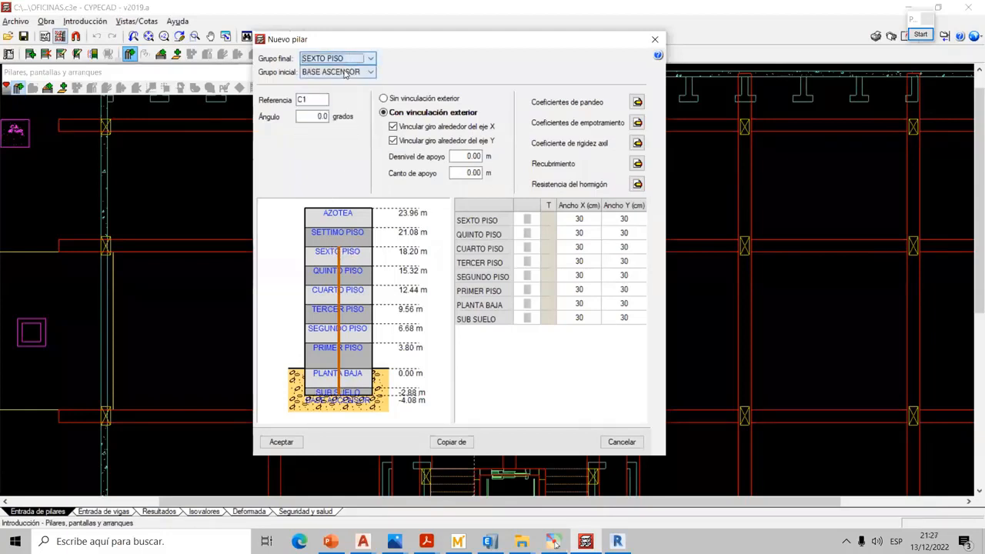
- Set the new column's final group to SETTIMO PISO and its initial group to SUB SUELO
click(350, 59)
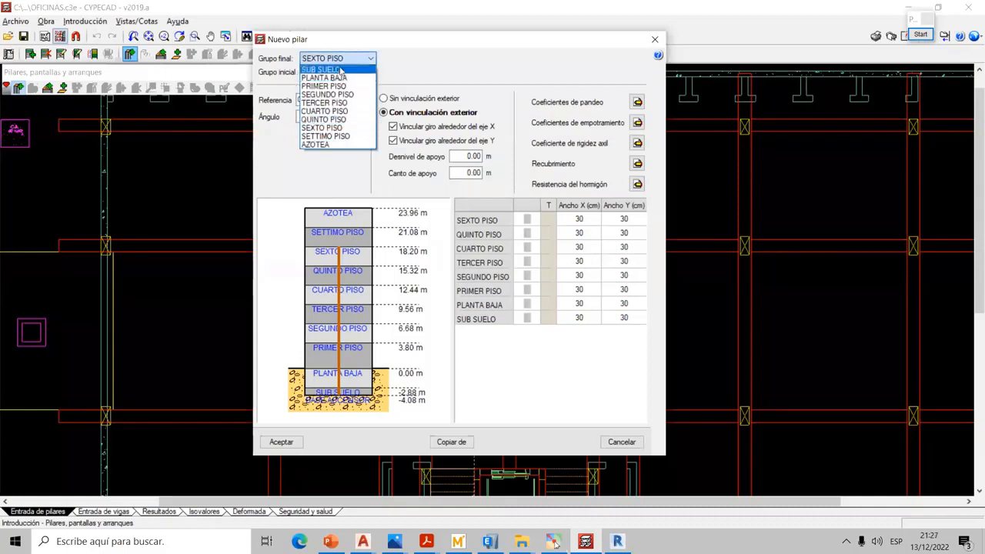
click(326, 136)
click(339, 71)
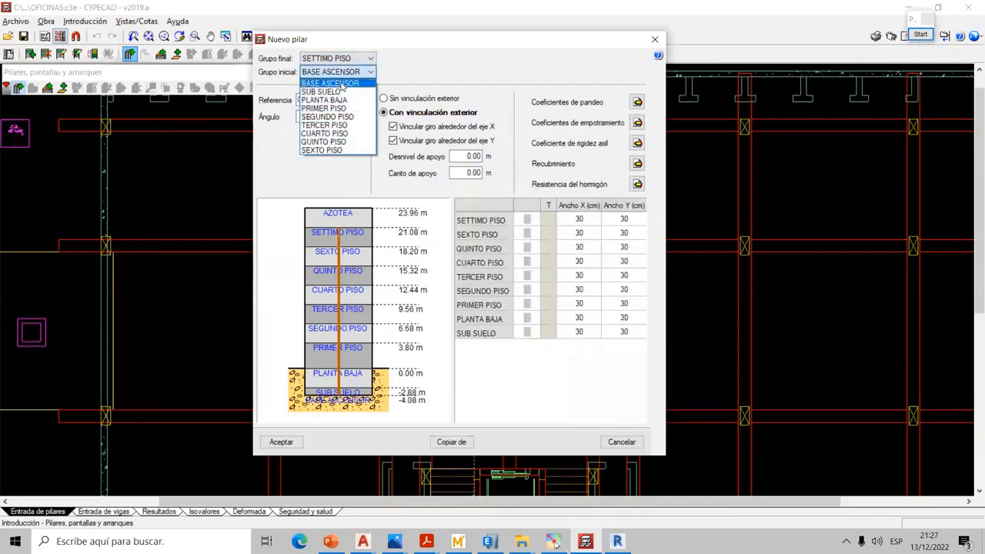
click(342, 84)
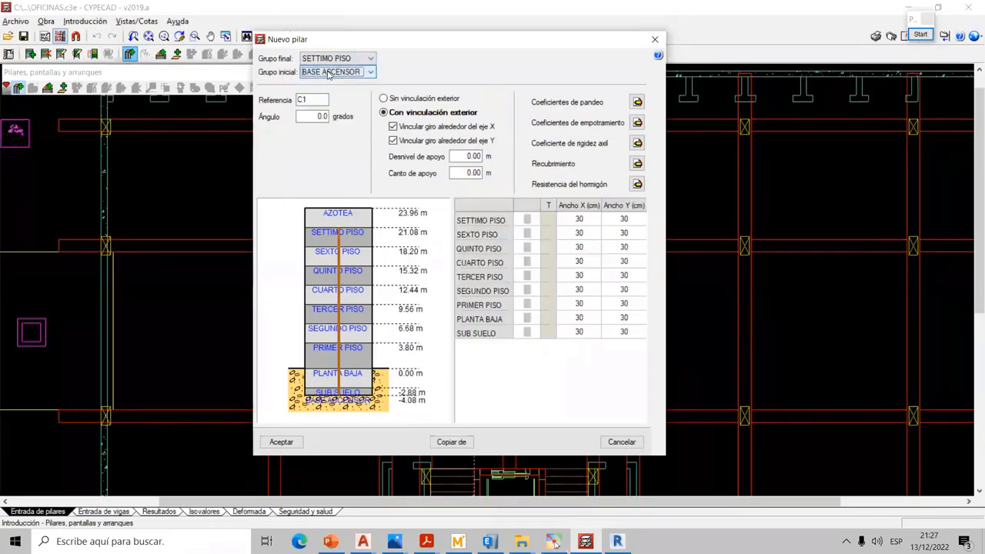
click(329, 72)
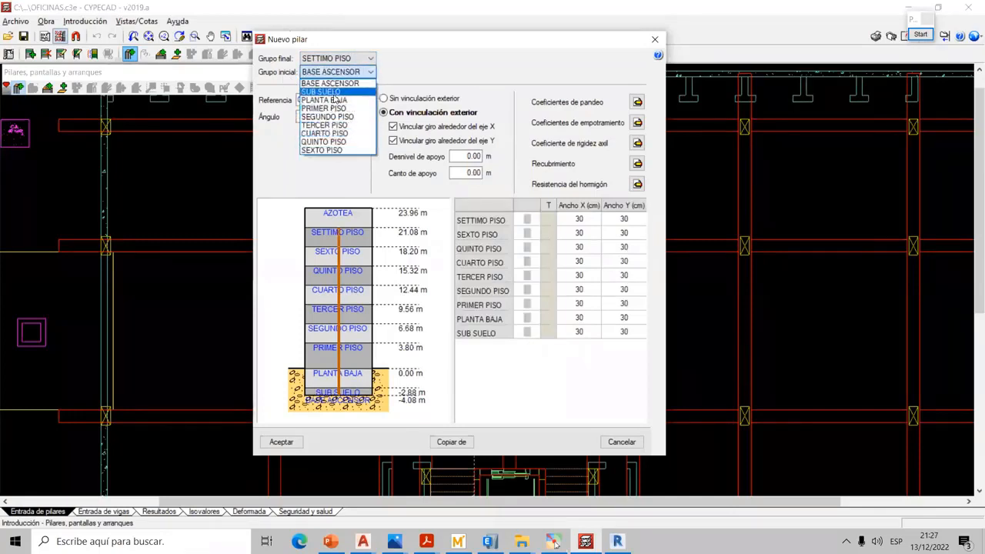
click(332, 92)
- Mark the column's start at SUB SUELO on the storey diagram with a filled green annotation and clear it
click(920, 34)
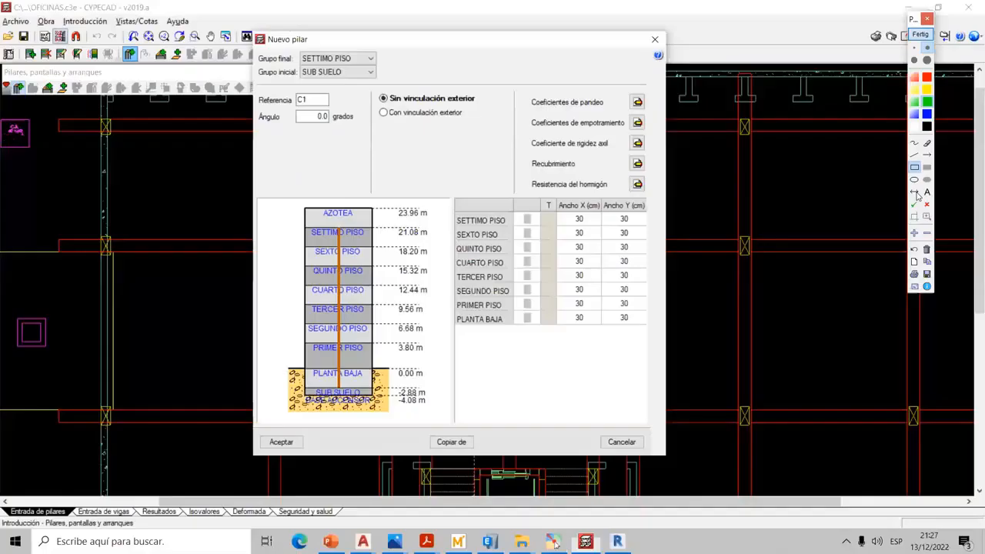
click(927, 167)
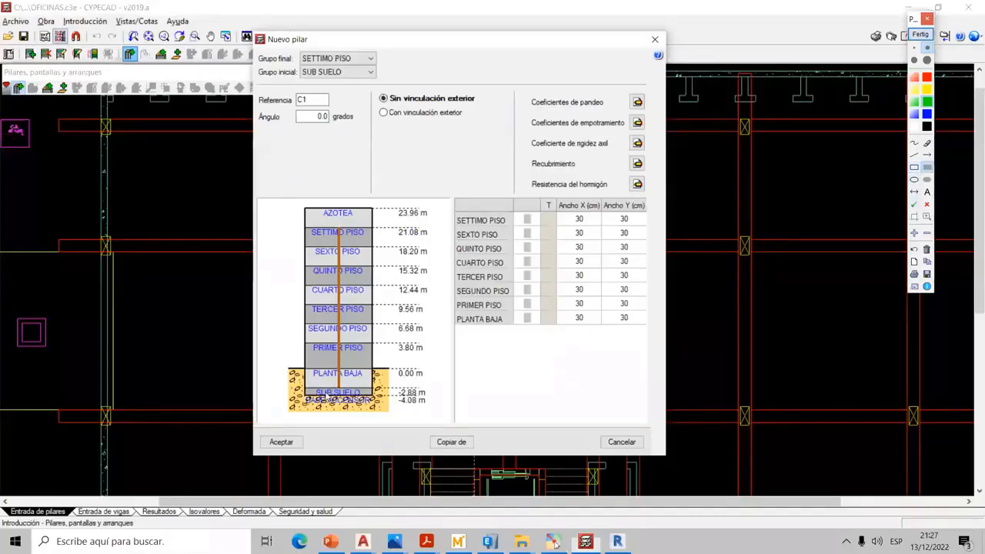
click(341, 395)
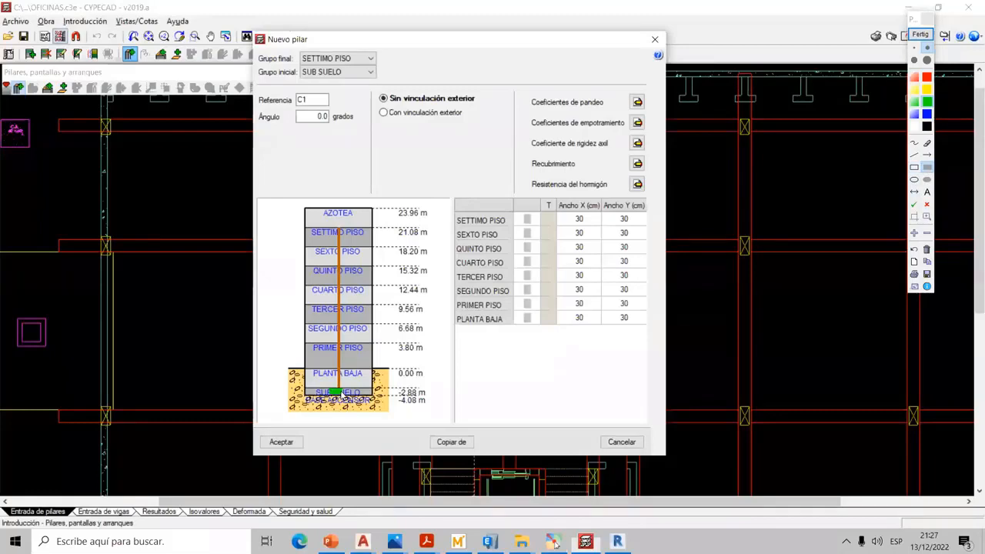
click(920, 35)
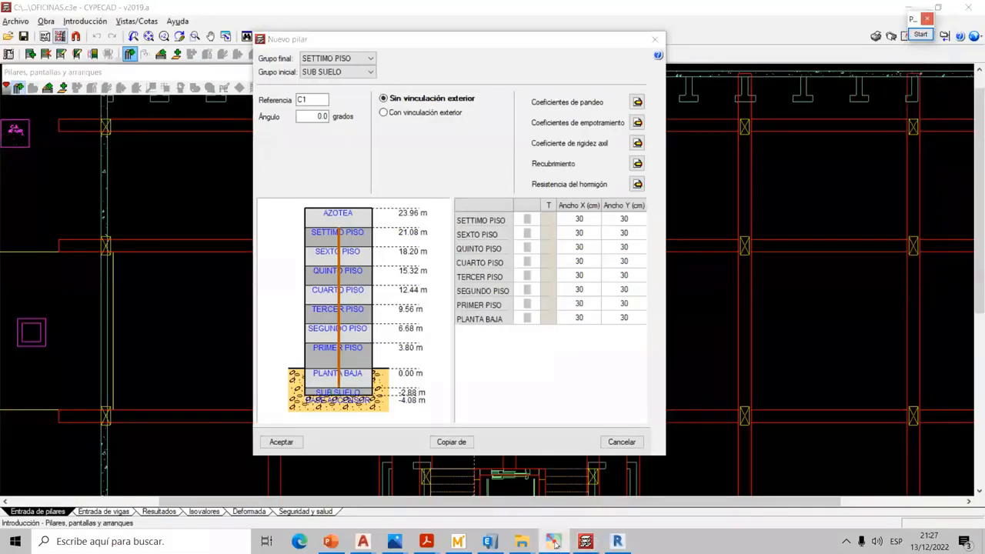
- Switch to the building model in Revit and examine the foundation footings below the basement in the 3D view
click(617, 541)
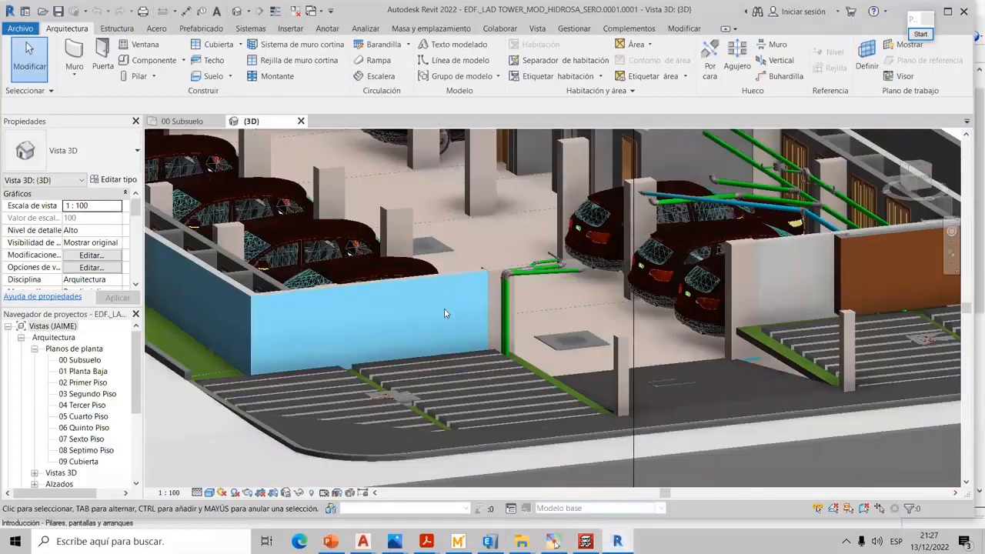
shift+middle_drag(444, 308, 502, 289)
scroll(508, 295, up, 5)
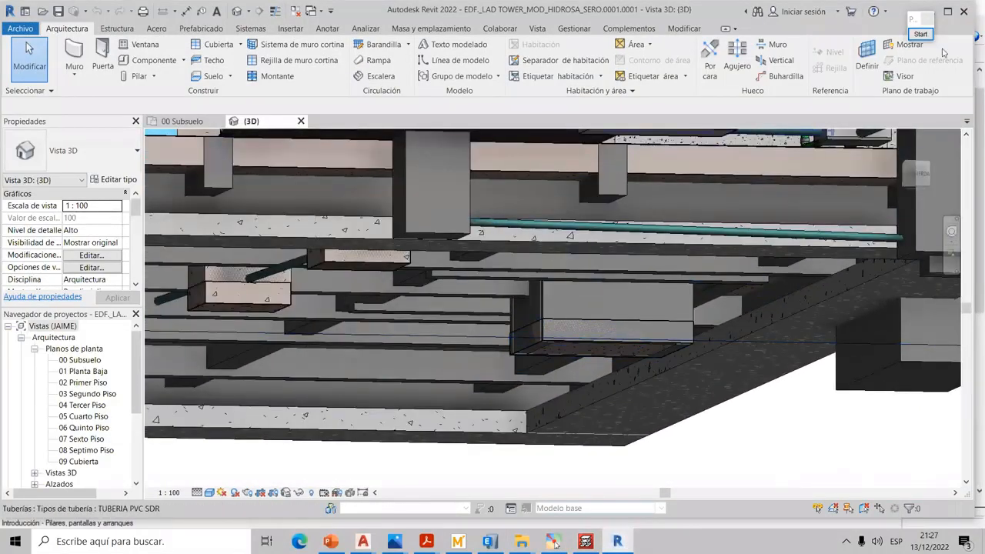
- Mark the base of the footing and the level above it with thick green freehand strokes, and clear the annotations
click(920, 35)
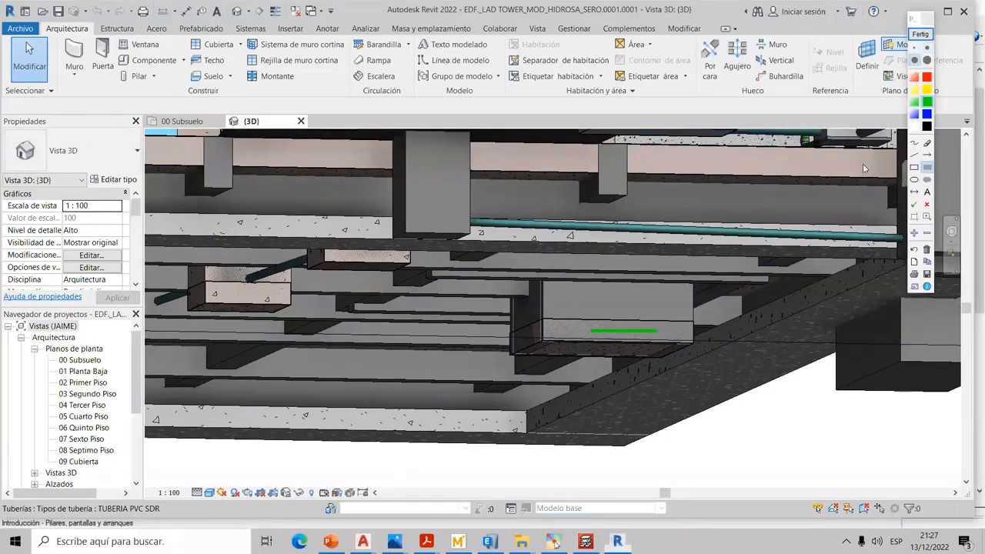
click(926, 60)
click(914, 143)
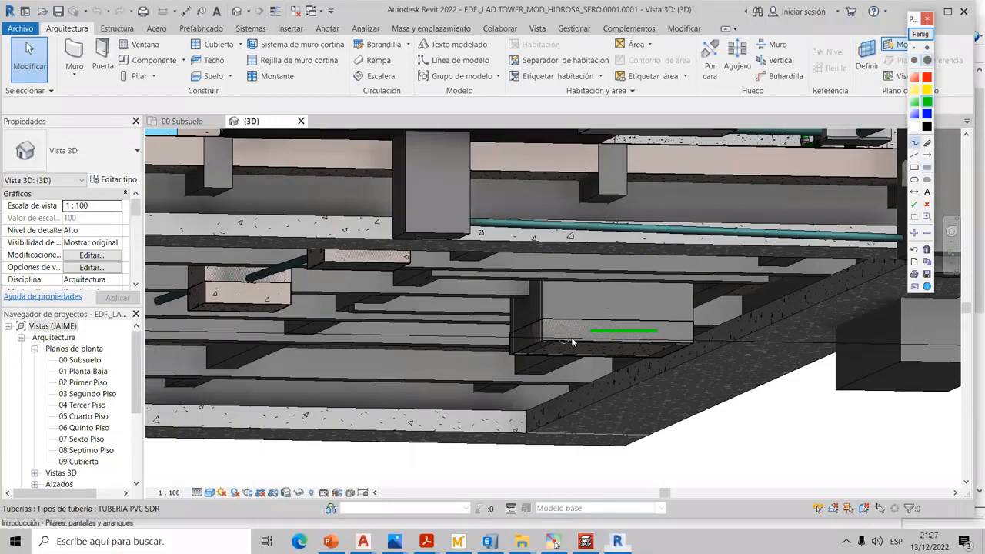
drag(559, 338, 683, 341)
drag(569, 272, 675, 271)
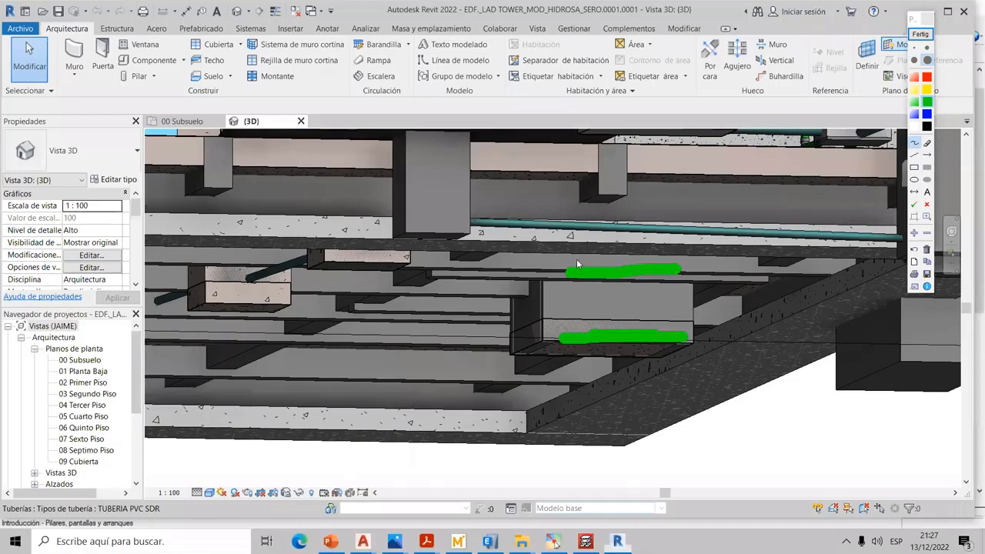
click(920, 33)
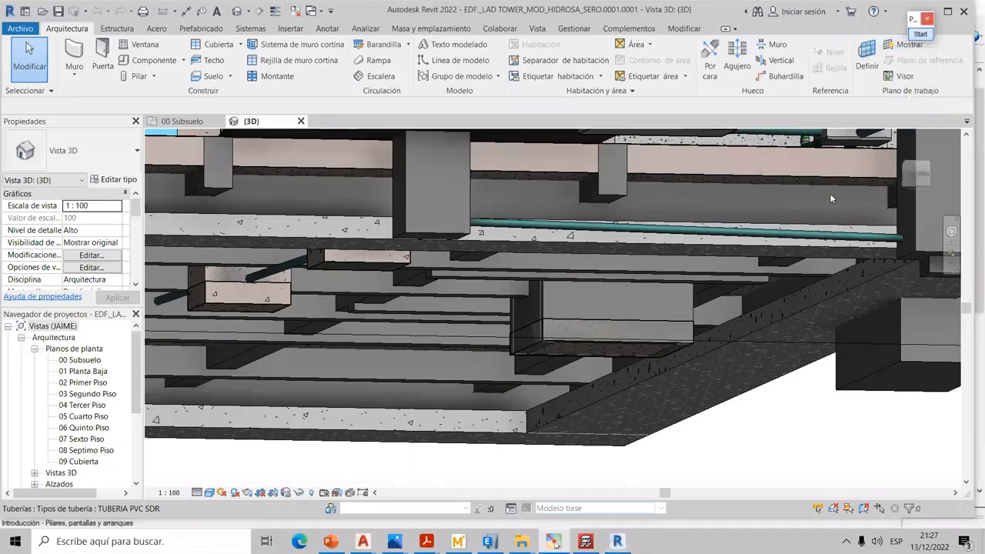
- Return to CYPECAD and move the Nuevo pilar dialog aside to uncover the column grid
click(554, 542)
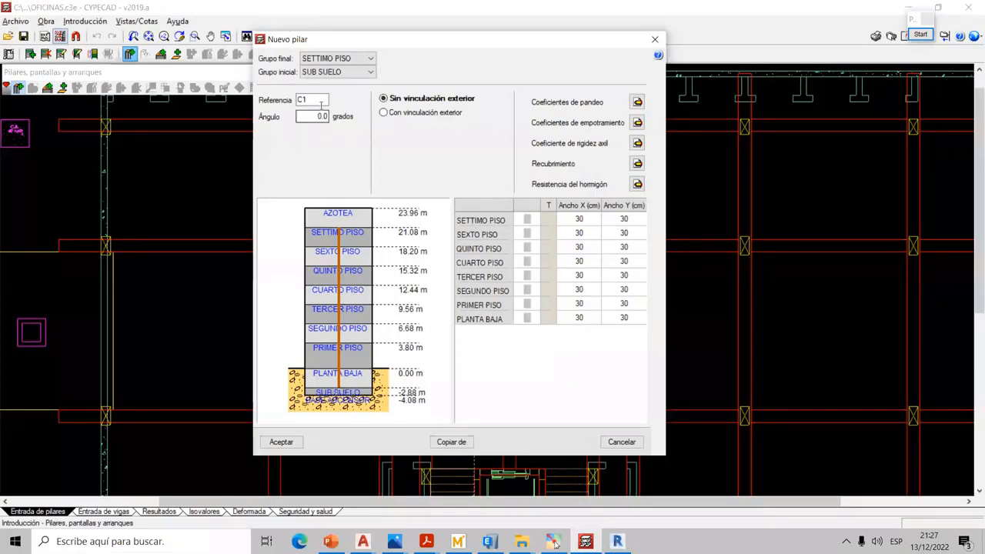
double_click(297, 102)
drag(499, 41, 318, 43)
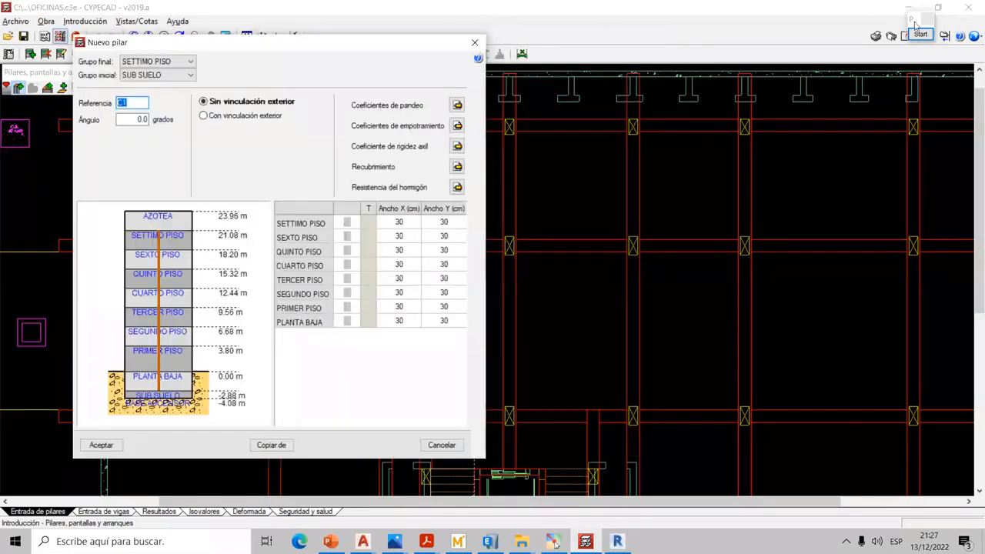
- Annotate four neighbouring columns on the plan with handwritten labels C1, C2, C3 and C4
click(920, 34)
click(925, 49)
drag(659, 138, 645, 149)
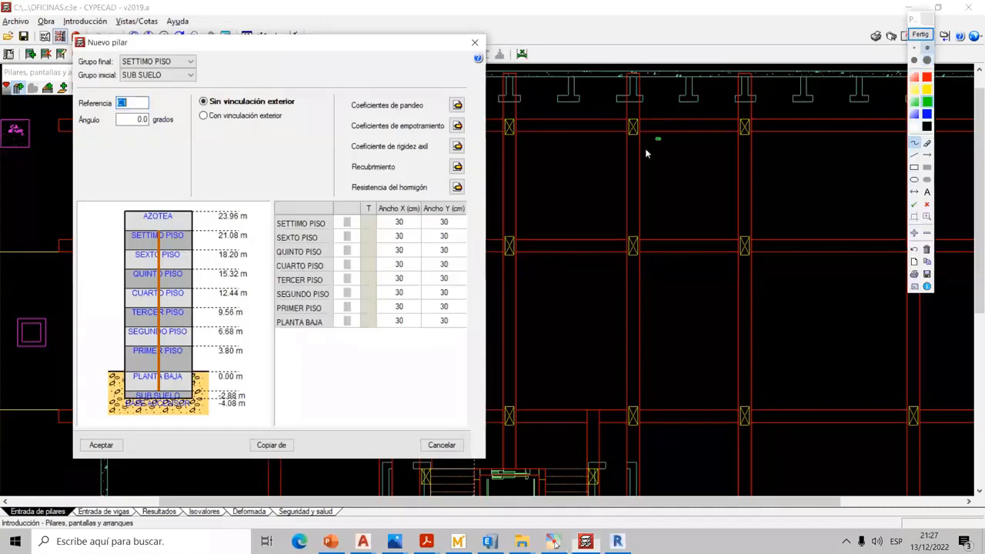
drag(760, 141, 773, 150)
mouse_move(646, 271)
mouse_down()
mouse_move(677, 296)
mouse_move(667, 306)
mouse_up()
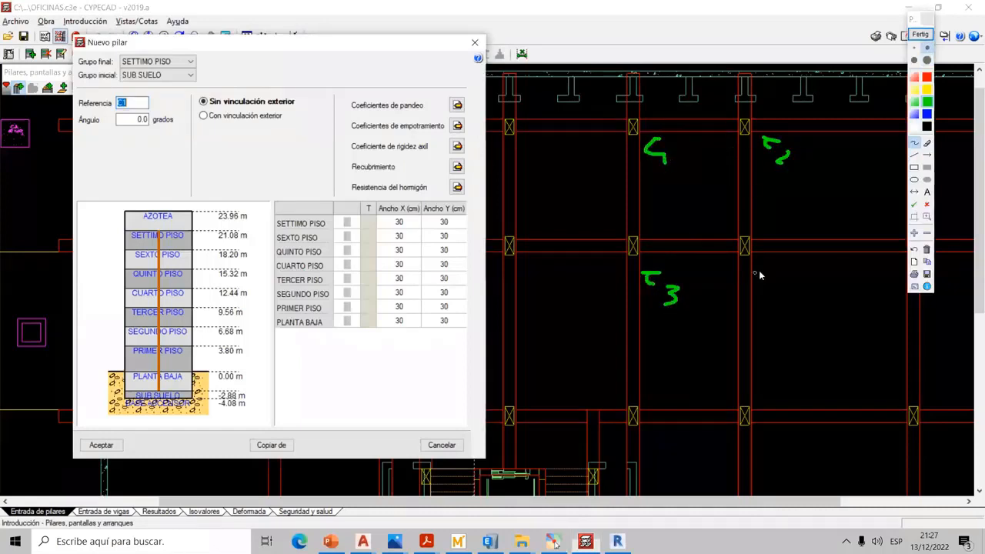
drag(786, 298, 783, 309)
- Write a P above the column reference and change the four handwritten C labels on the plan to P
mouse_move(115, 71)
mouse_down()
mouse_move(115, 96)
mouse_move(117, 83)
mouse_up()
drag(650, 139, 646, 168)
mouse_move(650, 138)
mouse_down()
mouse_move(667, 141)
mouse_move(652, 158)
mouse_up()
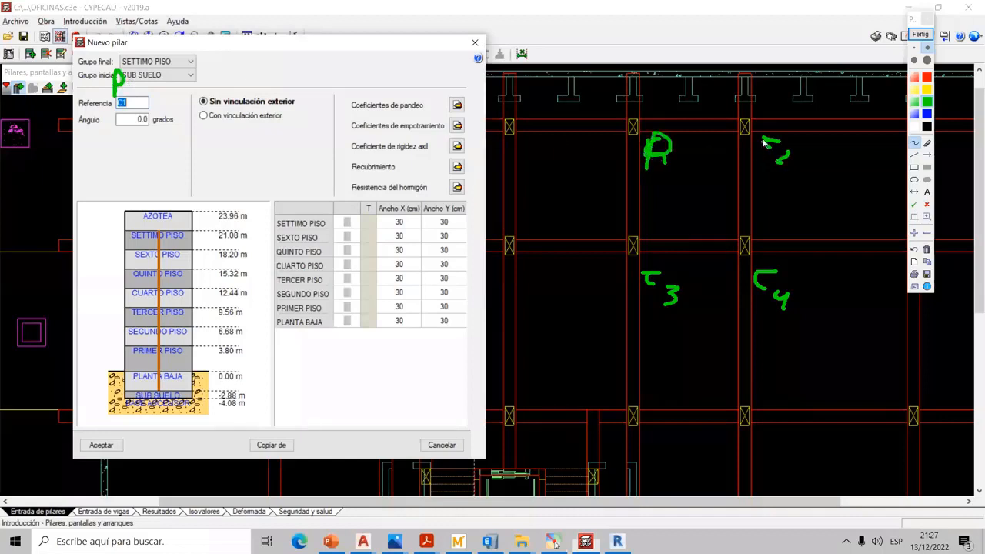
mouse_move(763, 139)
mouse_down()
mouse_move(762, 163)
mouse_move(774, 161)
mouse_up()
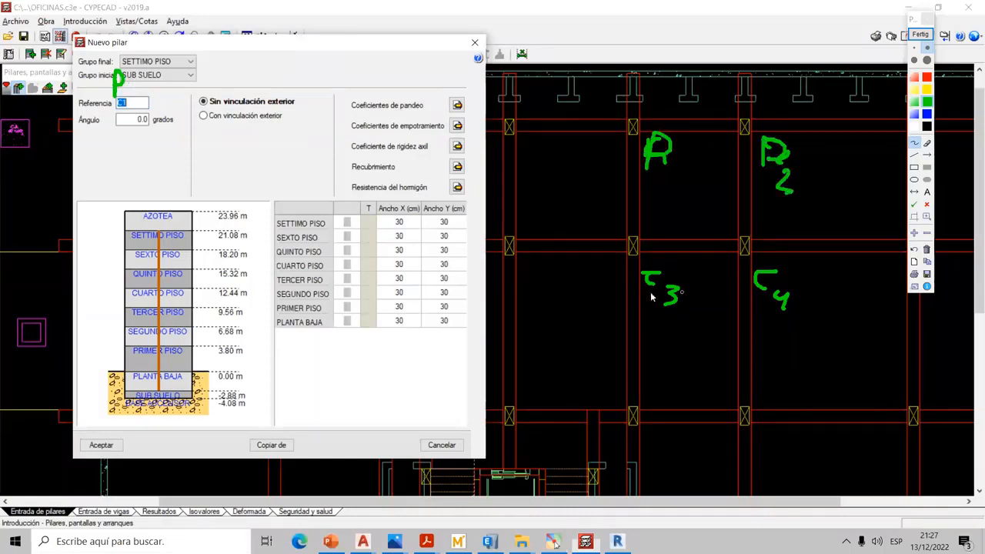
drag(650, 262, 651, 292)
drag(651, 263, 653, 278)
mouse_move(753, 268)
mouse_down()
mouse_move(754, 304)
mouse_move(758, 291)
mouse_up()
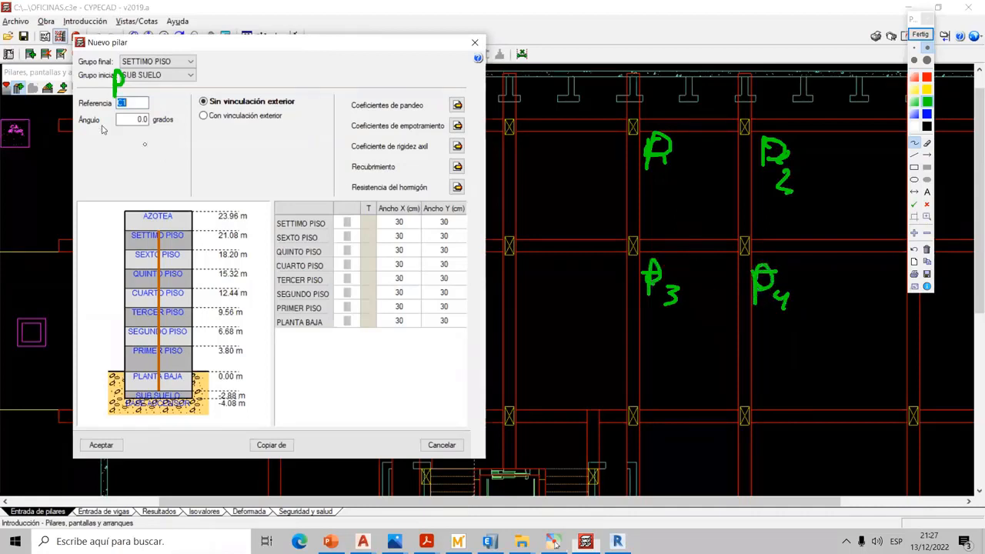
- Clear the handwritten annotations and set the new column's reference to P1
click(920, 35)
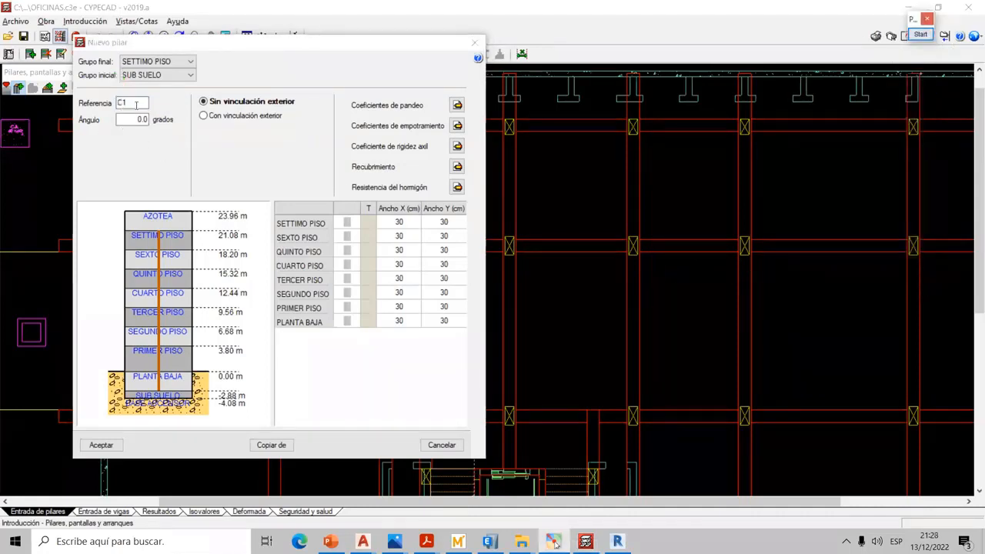
drag(136, 105, 100, 105)
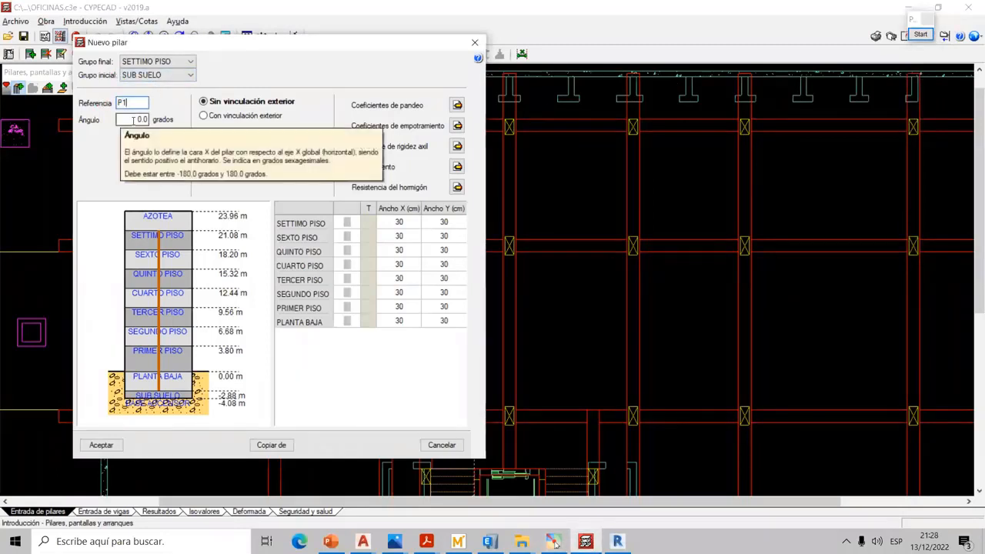
- Enter P1 as the new column's reference and move the Nuevo pilar dialog clear of the column grid
text(P1)
drag(297, 41, 249, 49)
- Illustrate column rotation on the plan with a filled green rectangle and a tilted red outline, circle the Ángulo value, and clear the markings
click(920, 34)
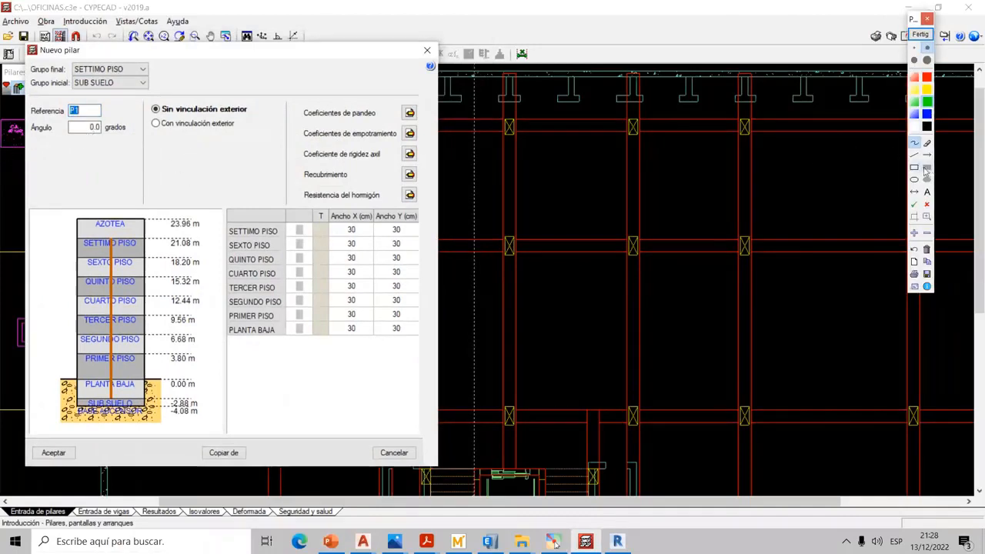
click(926, 167)
drag(583, 158, 690, 313)
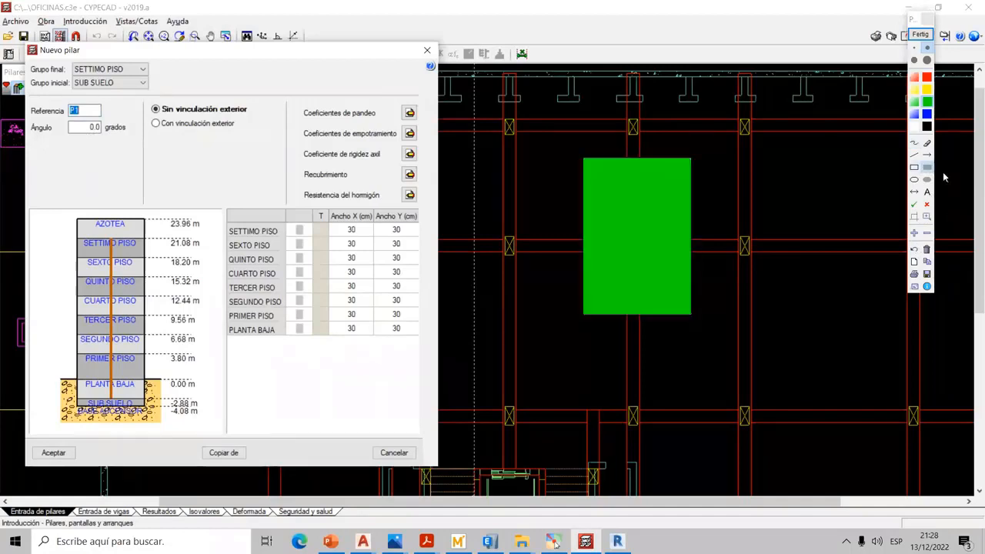
click(913, 144)
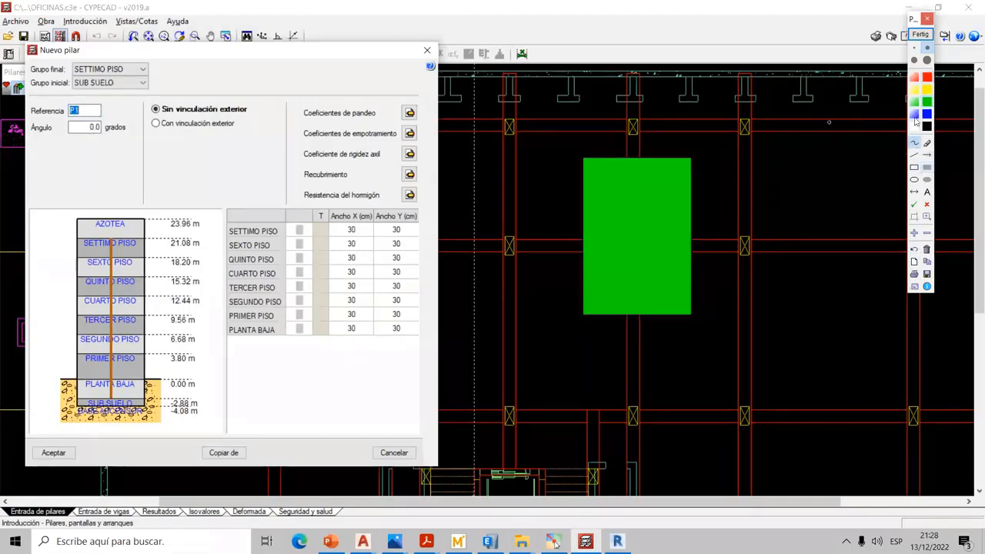
mouse_move(620, 147)
mouse_down()
mouse_move(564, 264)
mouse_move(623, 325)
mouse_up()
drag(622, 149, 633, 156)
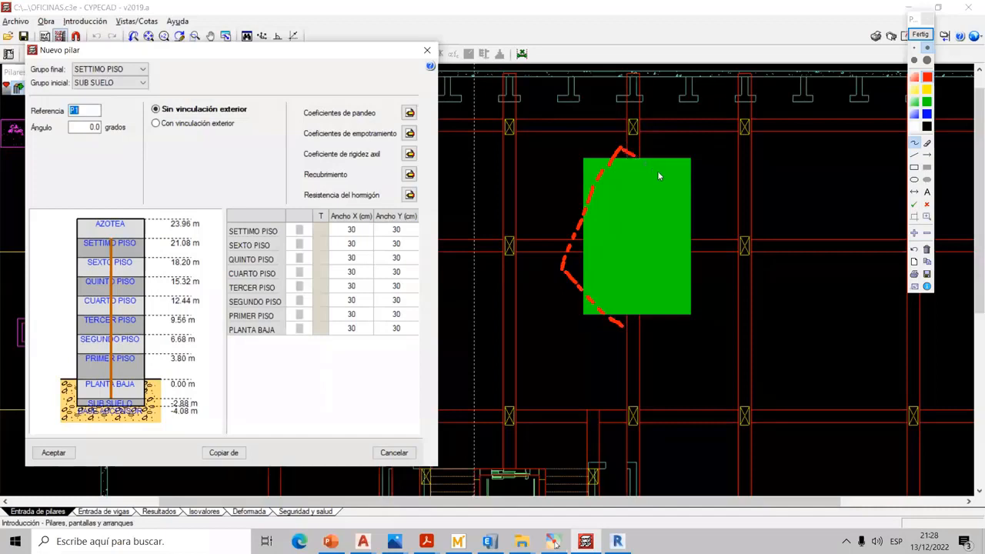
drag(696, 198, 632, 334)
mouse_move(93, 116)
mouse_down()
mouse_move(80, 130)
mouse_move(137, 125)
mouse_move(102, 116)
mouse_up()
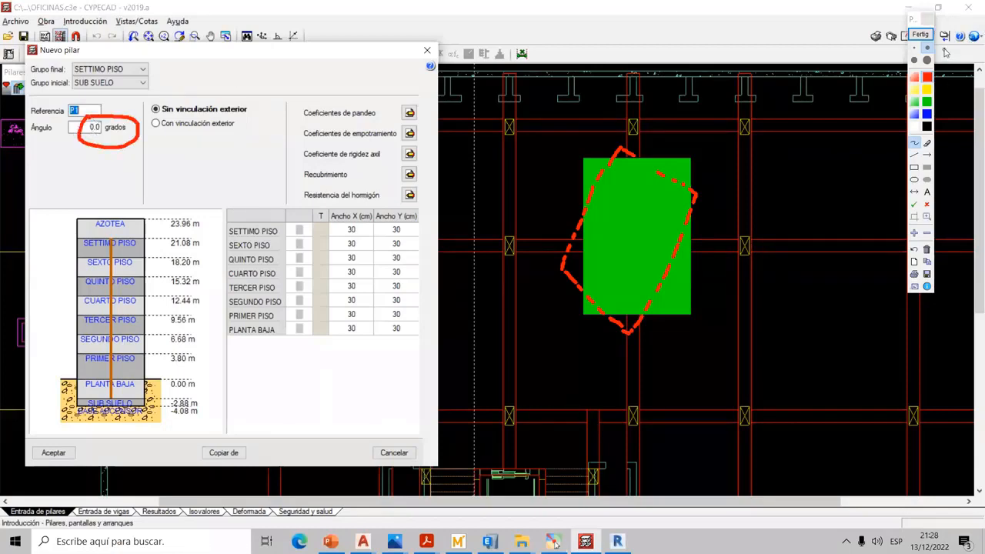
click(920, 36)
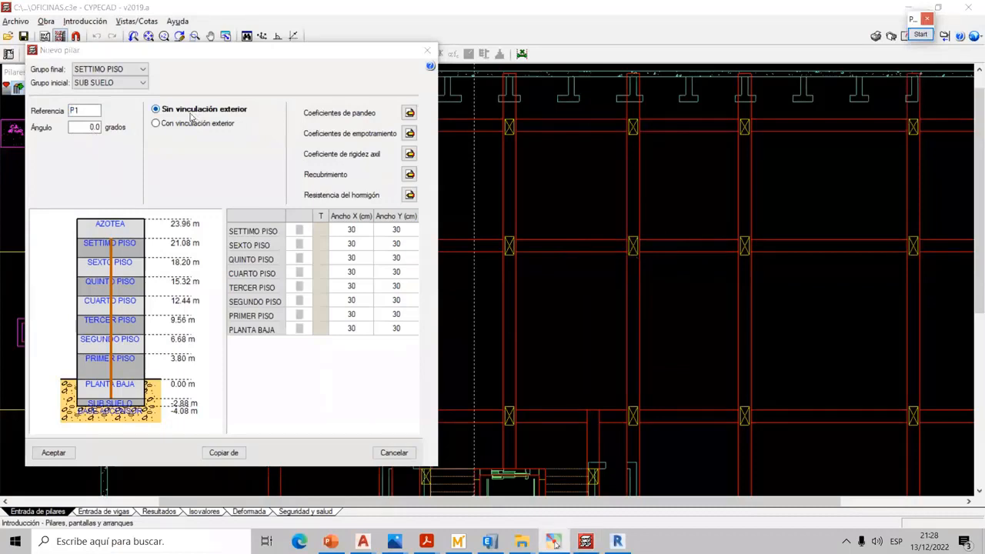
- Mark the Sin vinculación exterior and Con vinculación exterior options with red lines, underline the second one, and clear the markings
mouse_move(188, 115)
mouse_move(195, 132)
click(921, 34)
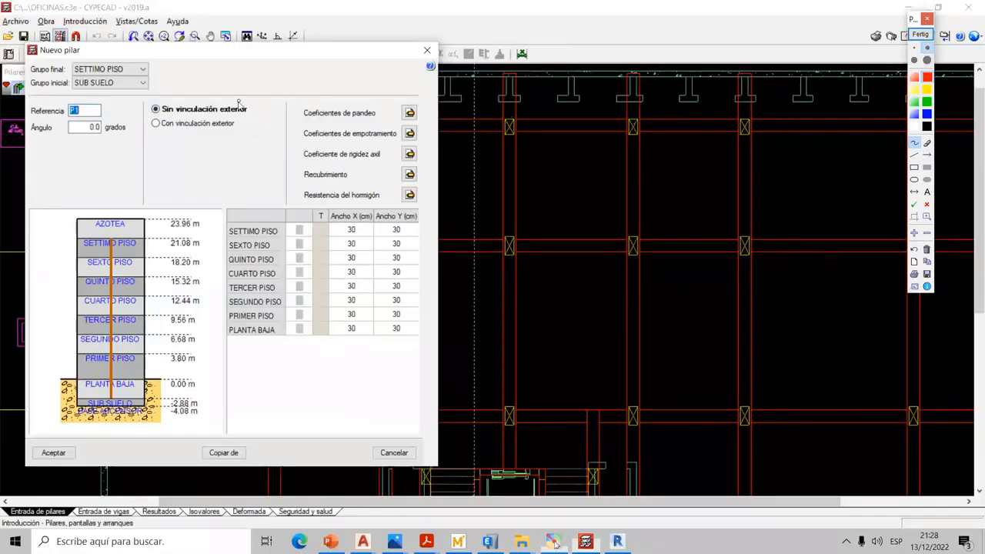
drag(250, 109, 290, 99)
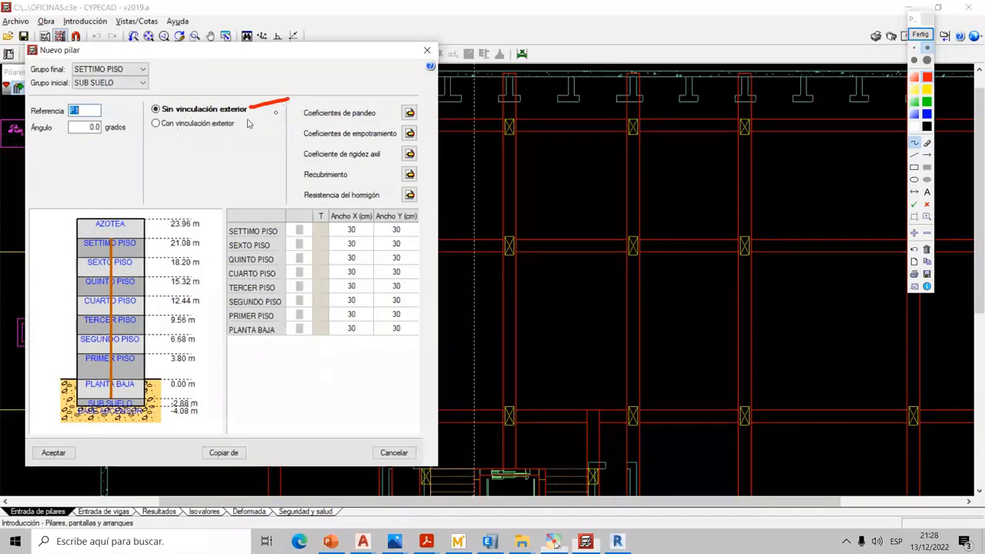
drag(239, 123, 290, 167)
drag(164, 131, 222, 135)
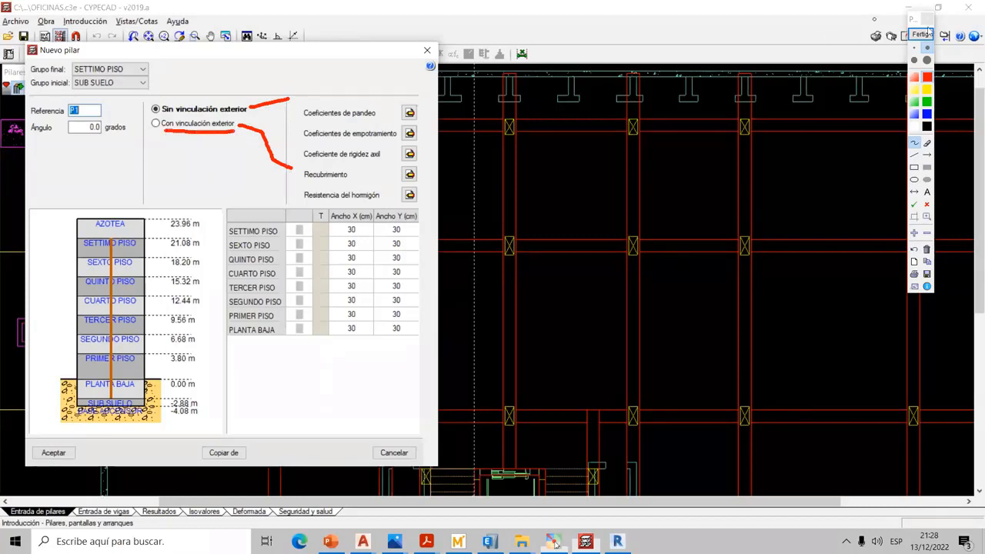
click(920, 35)
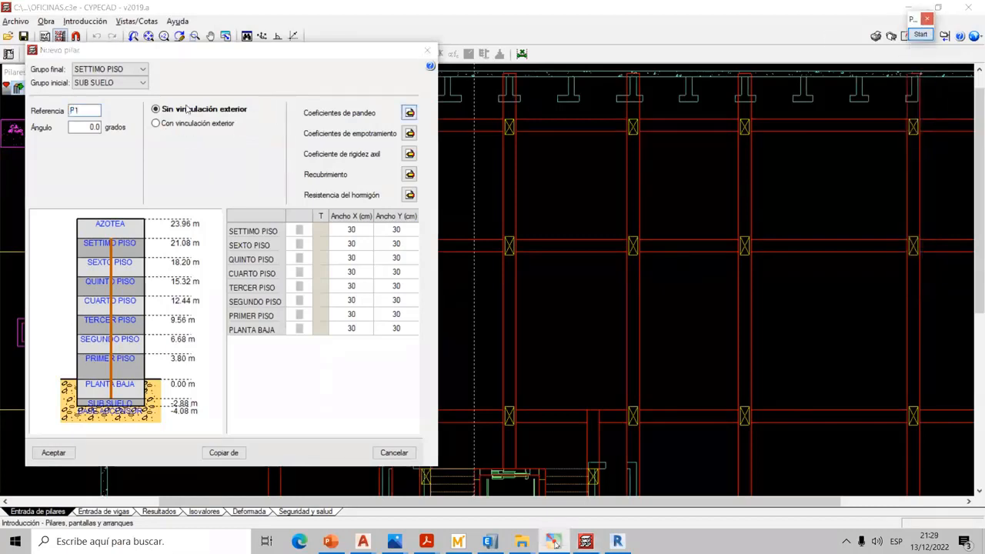
- Set the column to Sin vinculación exterior and accept the Nuevo pilar definition
click(157, 124)
click(173, 112)
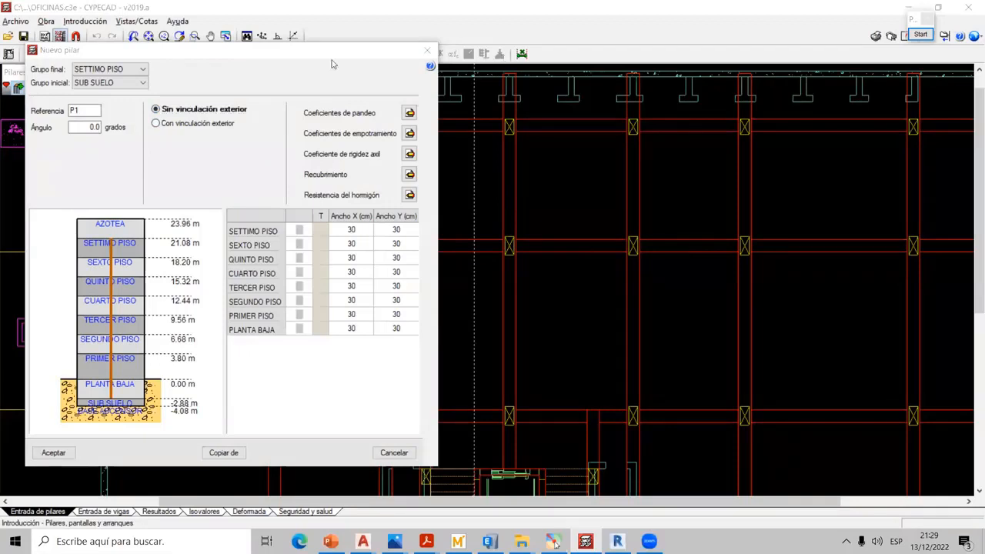
drag(406, 53, 464, 85)
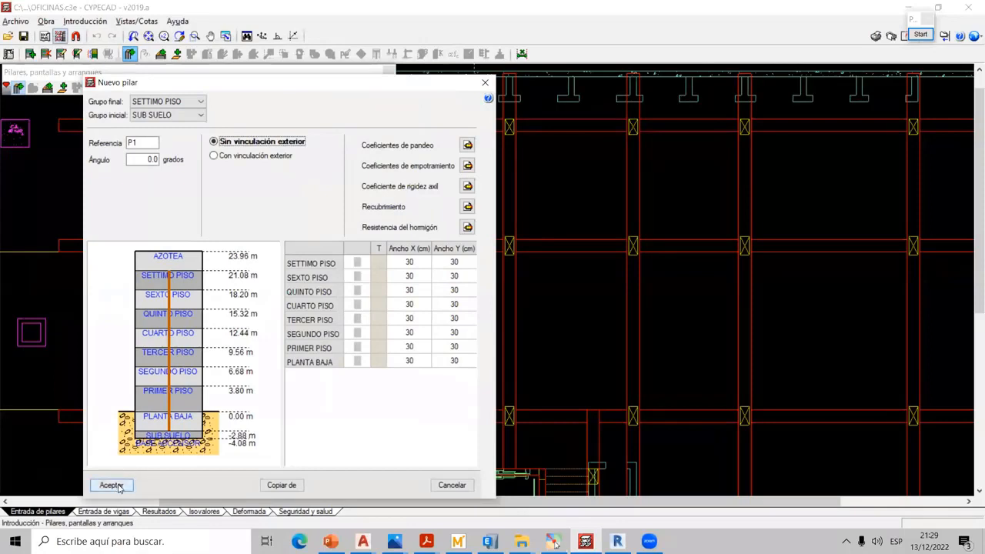
click(110, 484)
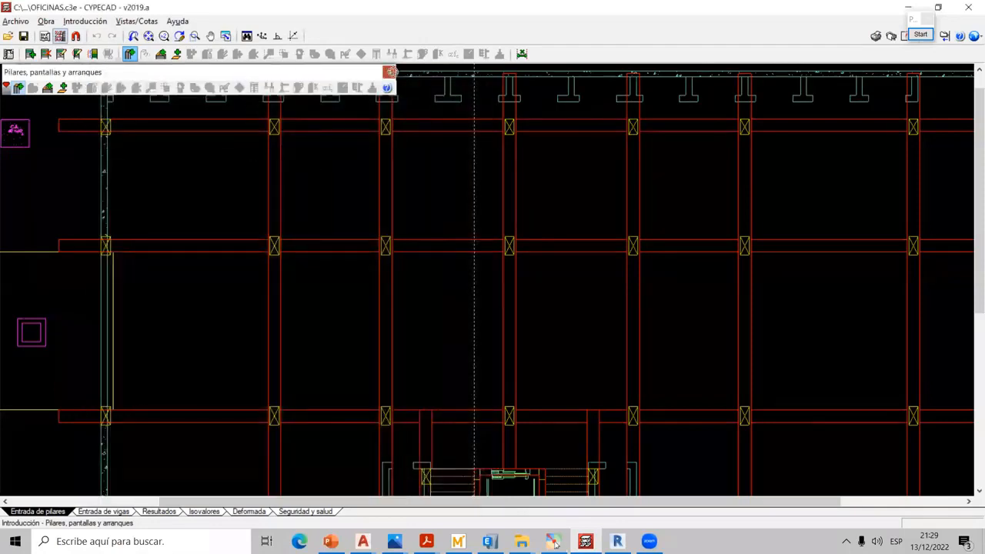
- Close the floating Pilares, pantallas y arranques palette and minimise CYPECAD
click(387, 72)
scroll(423, 185, down, 3)
scroll(431, 203, up, 1)
scroll(462, 230, down, 3)
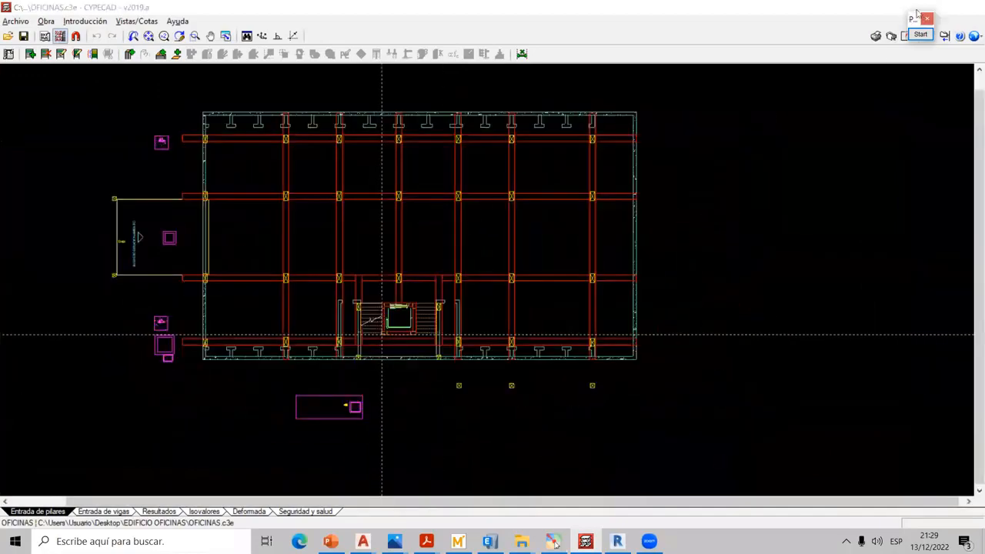
click(911, 8)
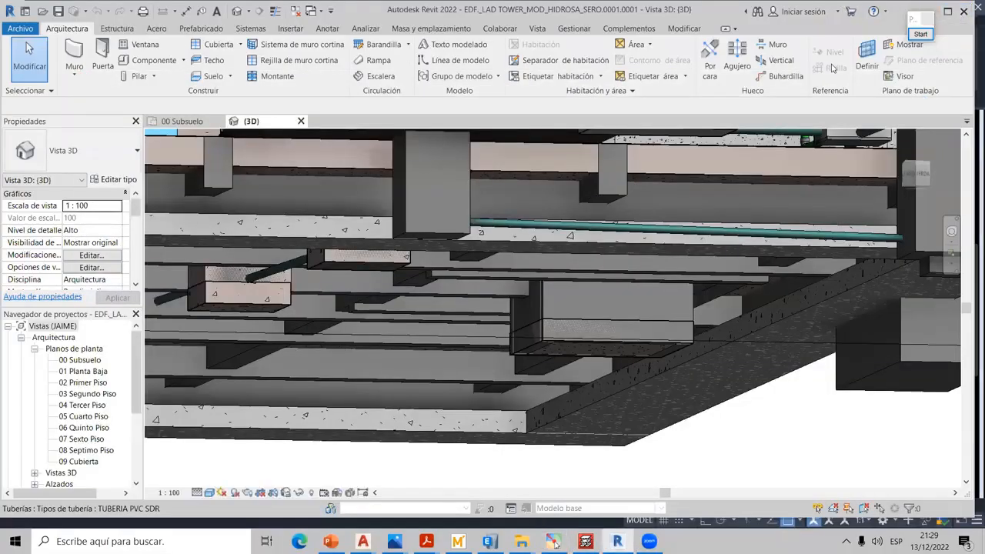
- Close the screen annotation palette, minimise Revit and bring up the 01.-Planta Baja drawing in AutoCAD
click(928, 18)
click(932, 13)
key(super+d)
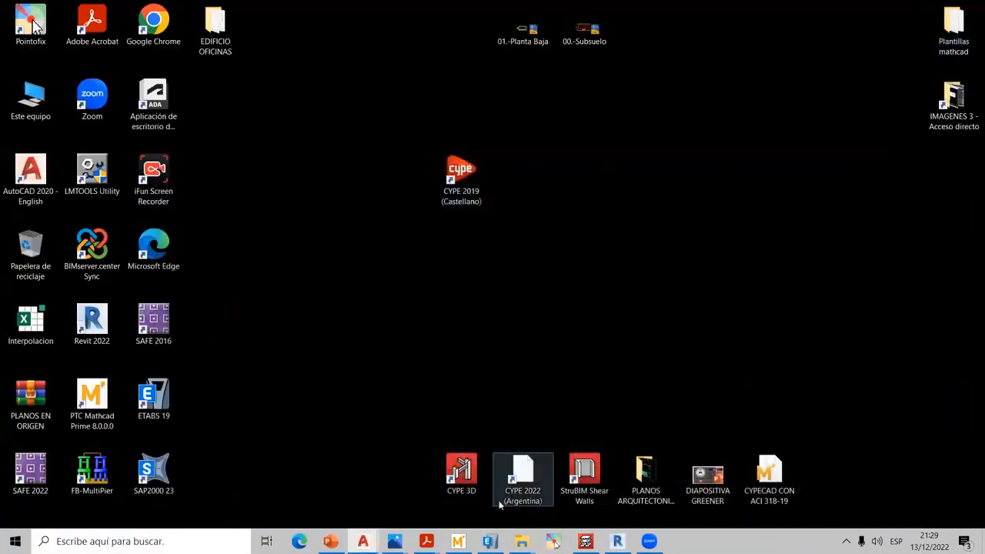
key(super+d)
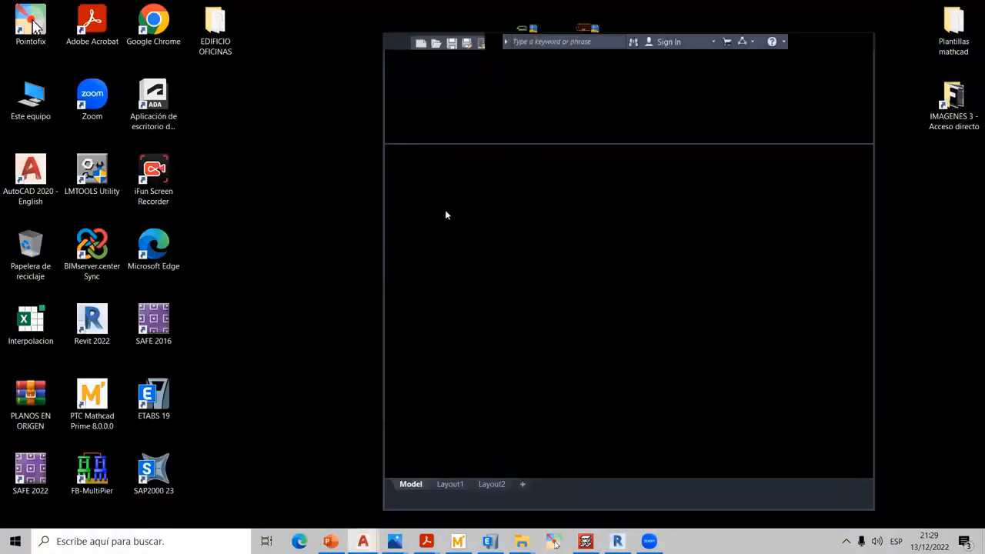
click(850, 42)
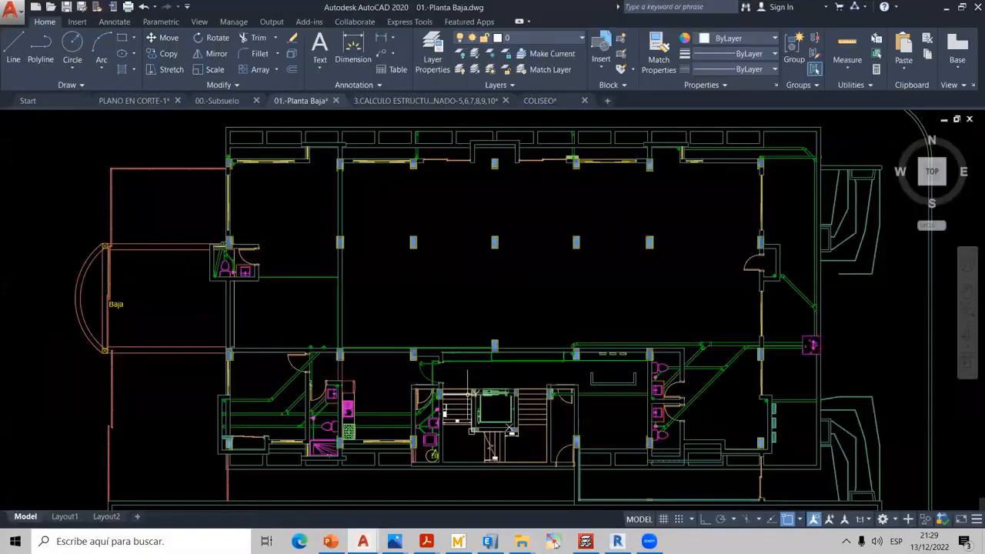
- Examine the column outlines against the walls along the kitchen, bathroom and stair side of the Planta Baja plan
scroll(485, 488, up, 4)
middle_drag(255, 345, 456, 325)
scroll(288, 402, up, 4)
scroll(412, 359, down, 2)
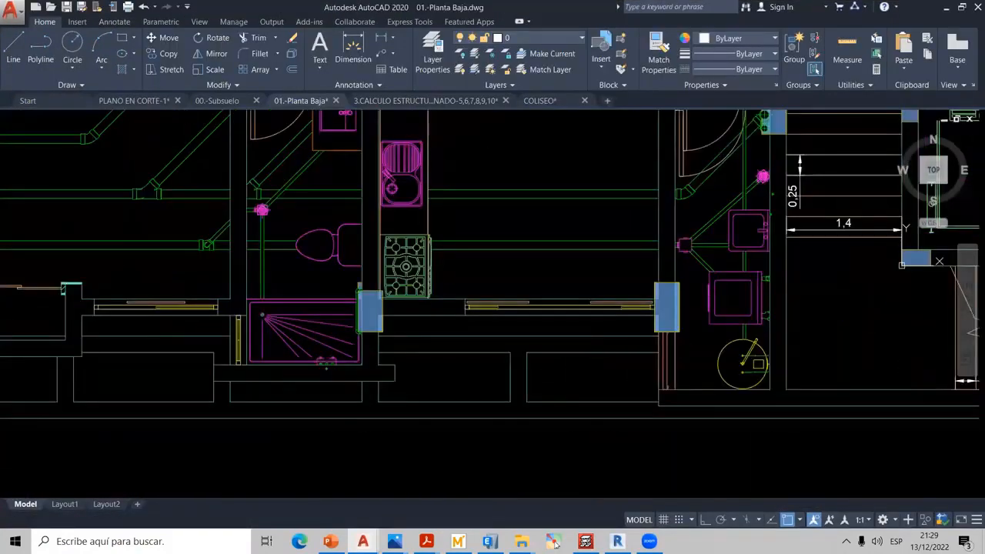
scroll(675, 331, up, 6)
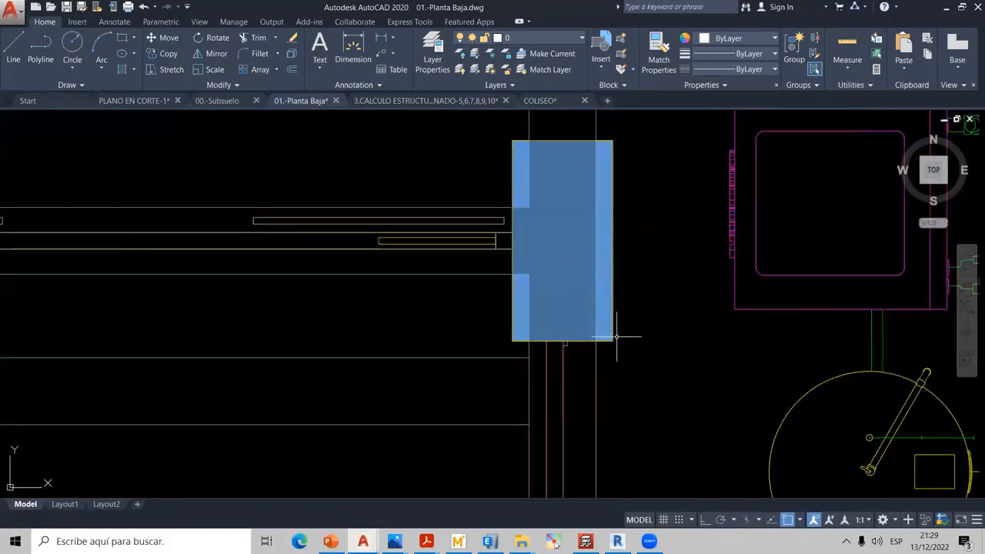
scroll(617, 339, up, 4)
scroll(619, 340, down, 15)
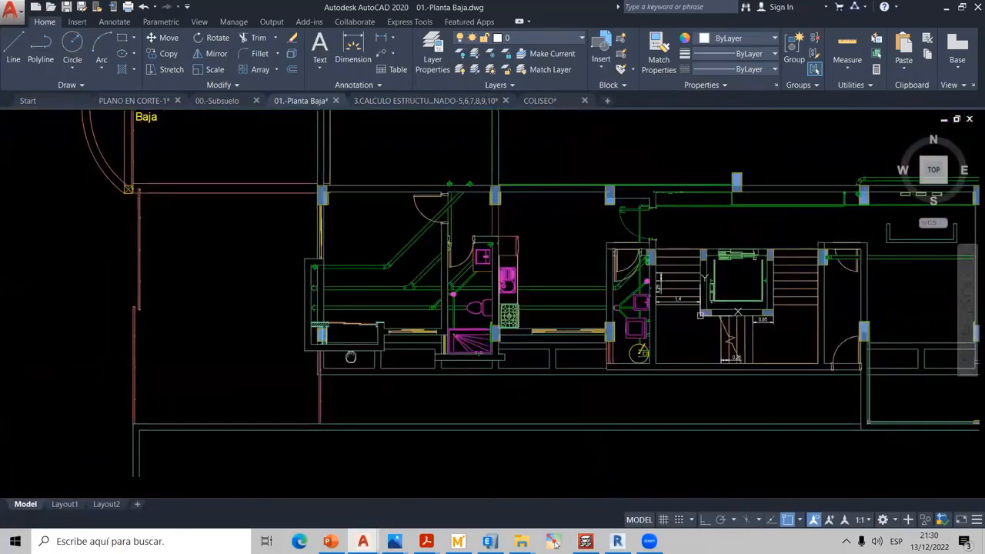
scroll(321, 339, up, 9)
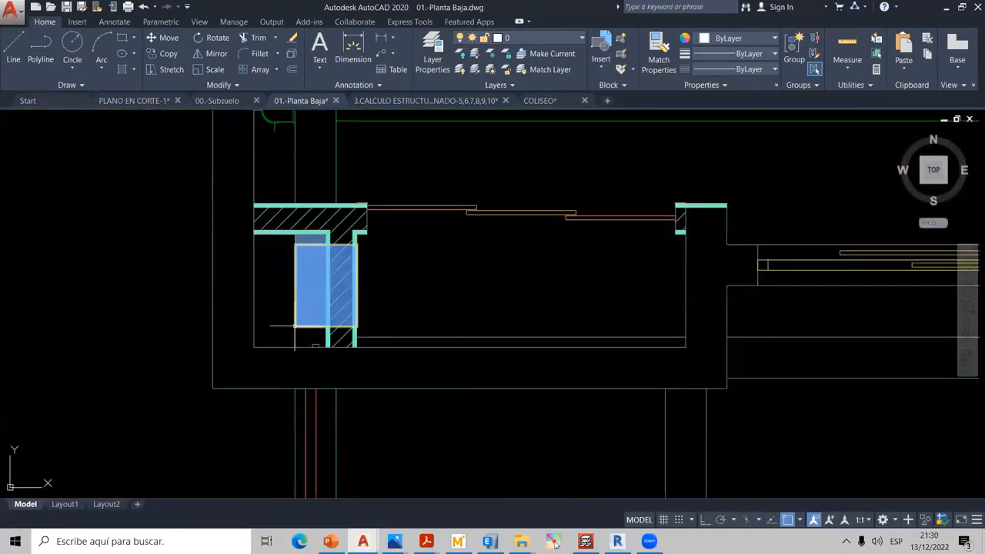
scroll(295, 326, up, 6)
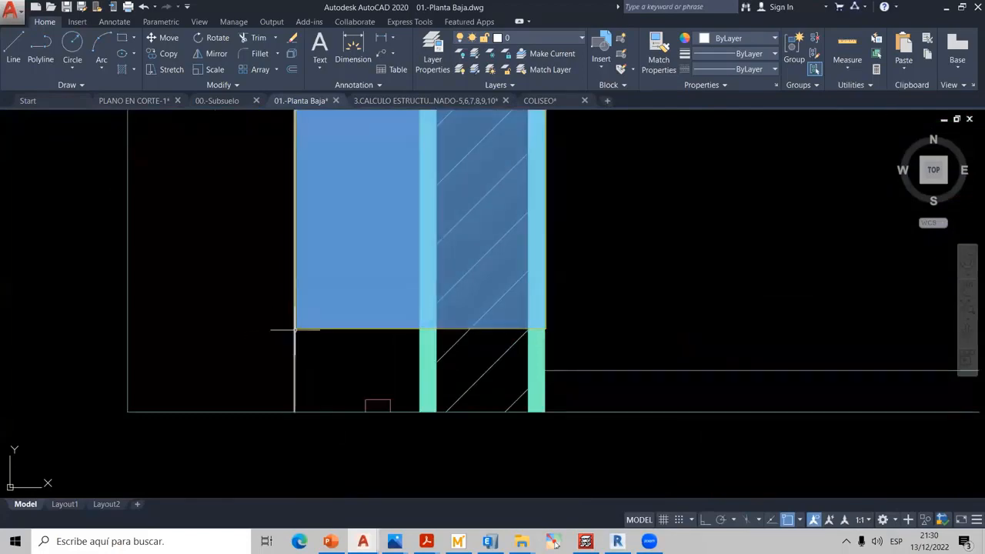
scroll(294, 330, down, 10)
scroll(514, 313, up, 5)
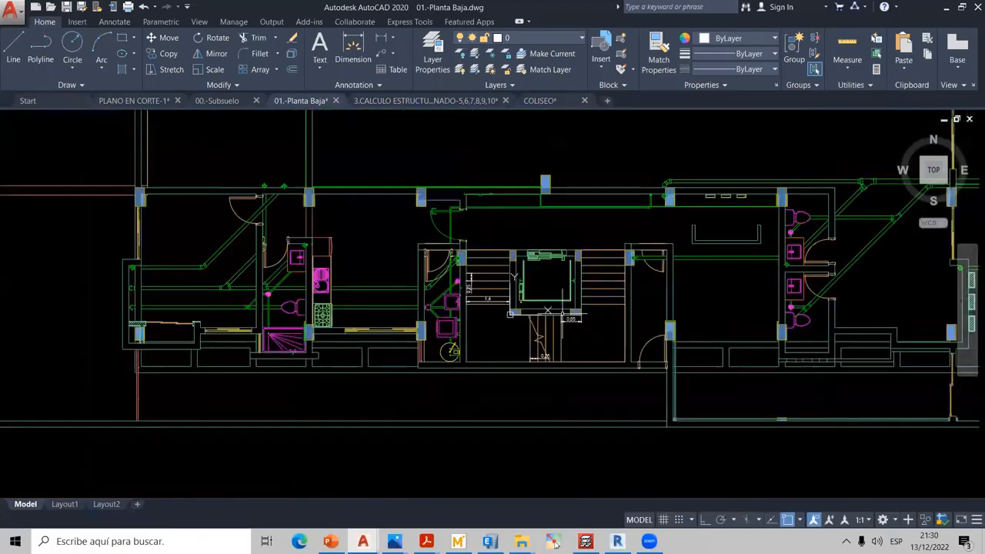
scroll(514, 313, down, 5)
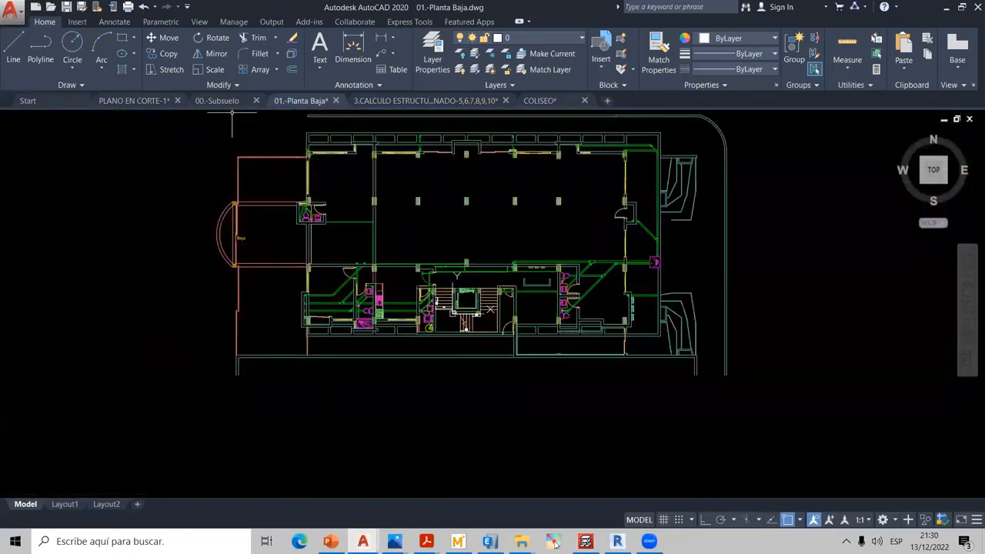
- Switch to the 00.-Subsuelo drawing and inspect its columns along the perimeter wall and around the stair core
click(219, 100)
scroll(258, 389, up, 5)
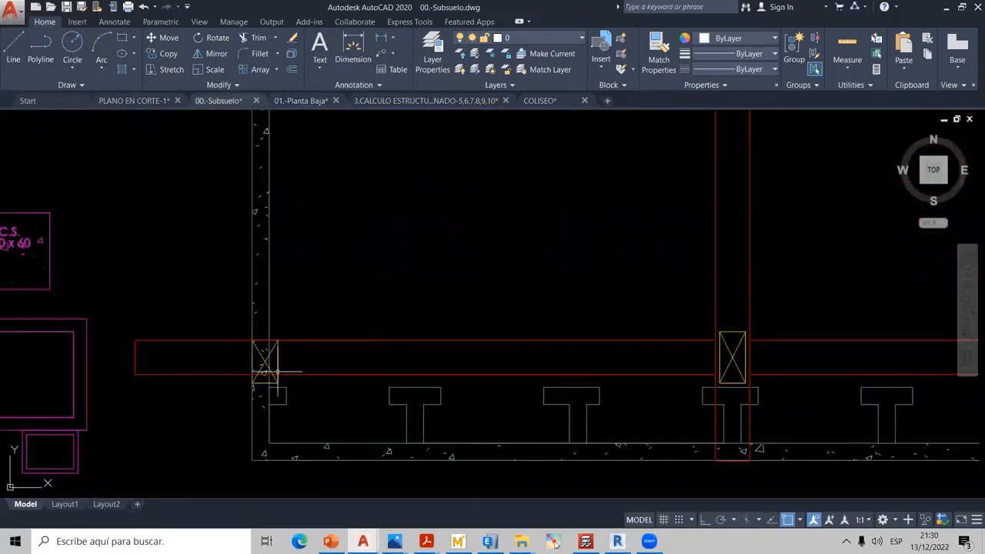
scroll(260, 384, down, 4)
middle_drag(492, 340, 309, 335)
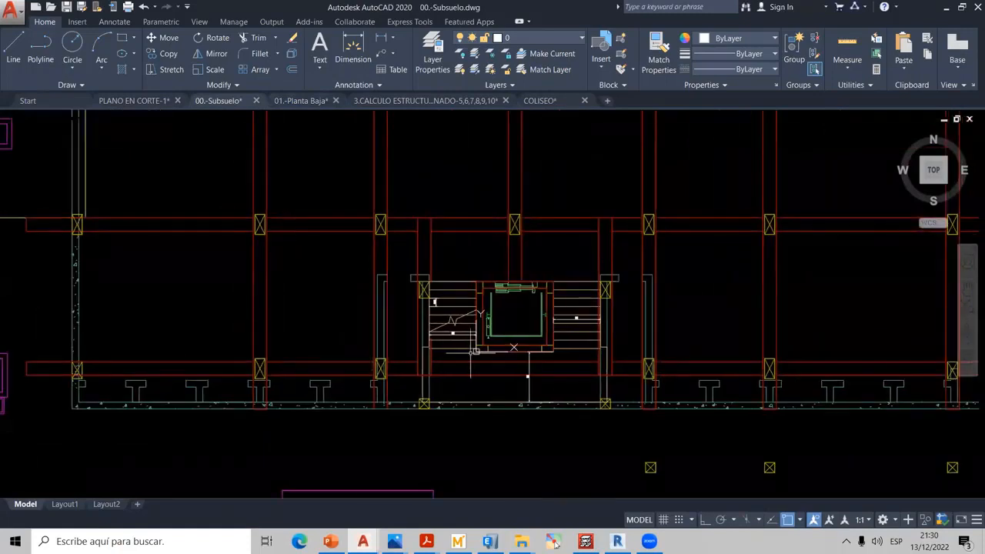
scroll(501, 351, down, 4)
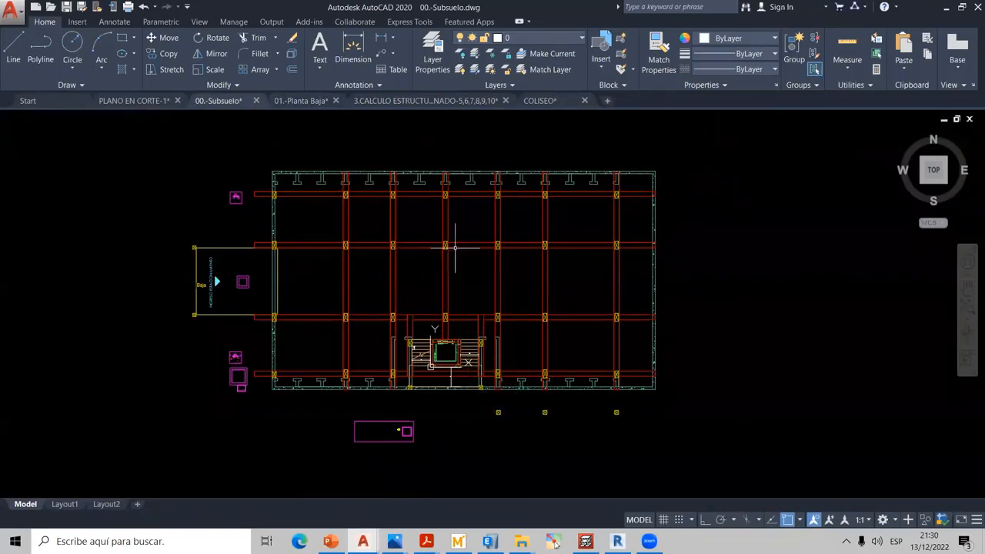
- Check the file types offered for saving the 00.-Subsuelo drawing to the desktop, and leave without saving
click(12, 9)
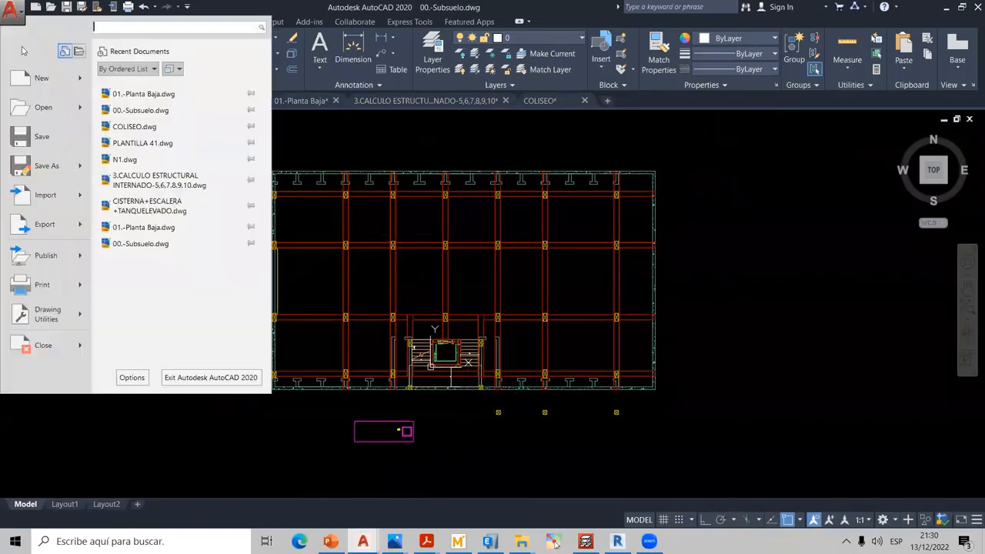
click(54, 167)
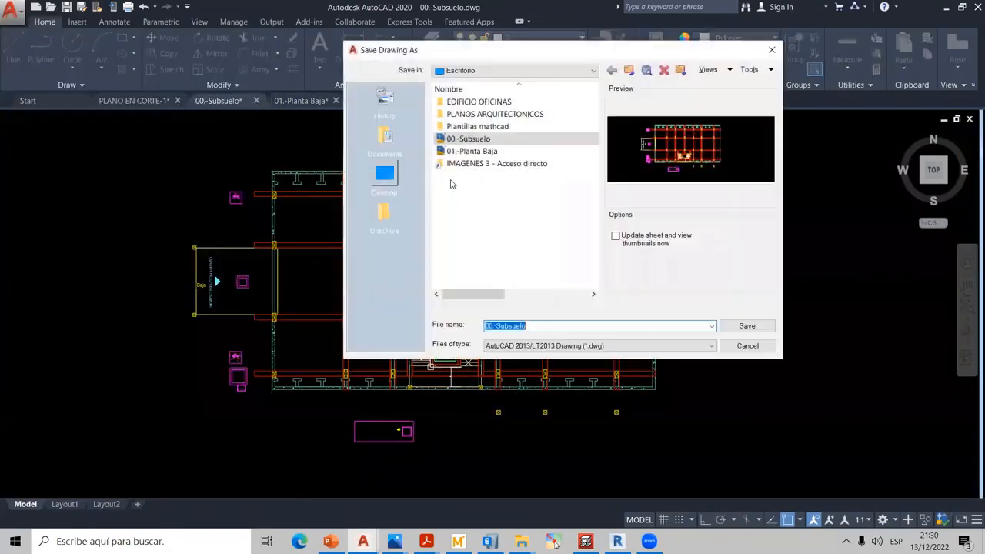
click(391, 180)
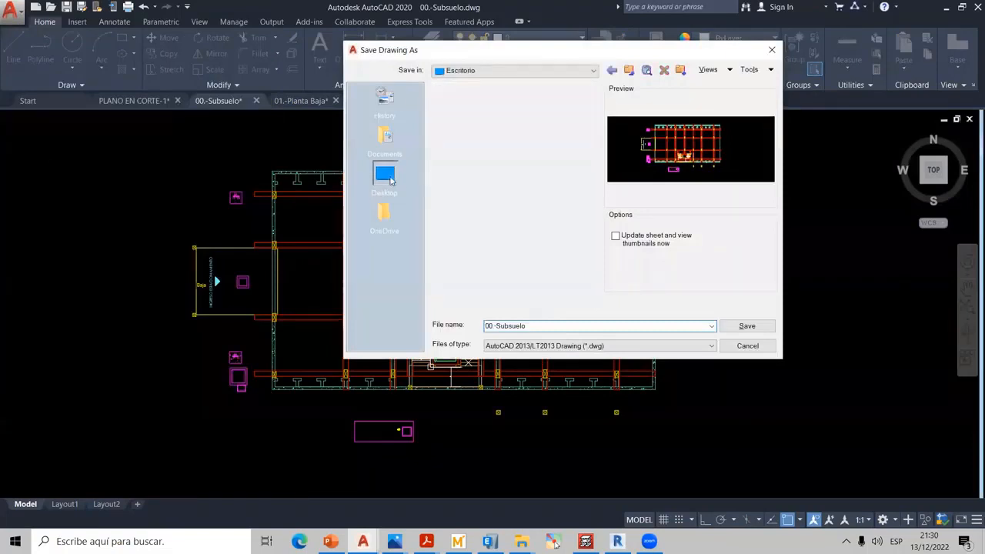
click(555, 348)
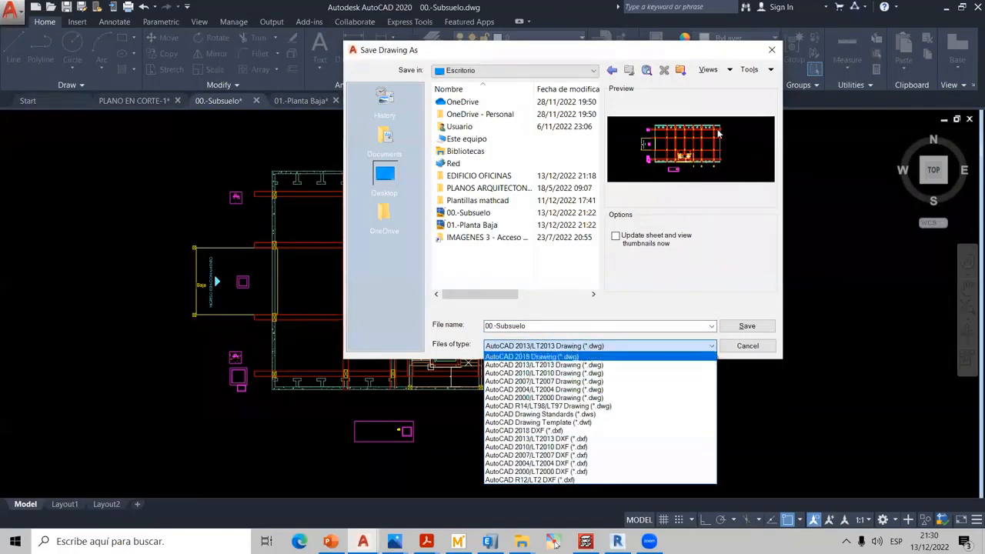
click(772, 50)
click(771, 50)
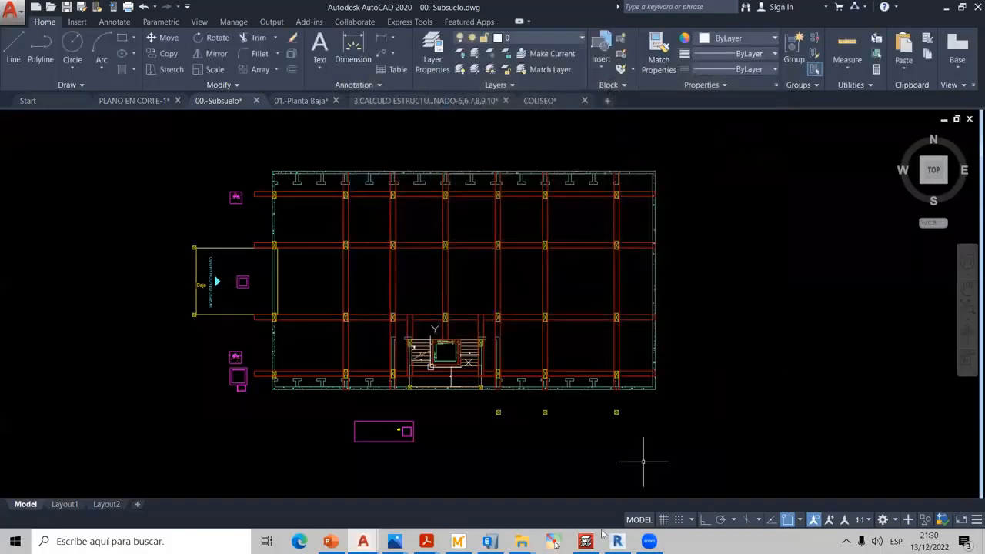
- Switch to CYPECAD and minimise the open windows to reach the desktop
mouse_move(555, 543)
click(586, 542)
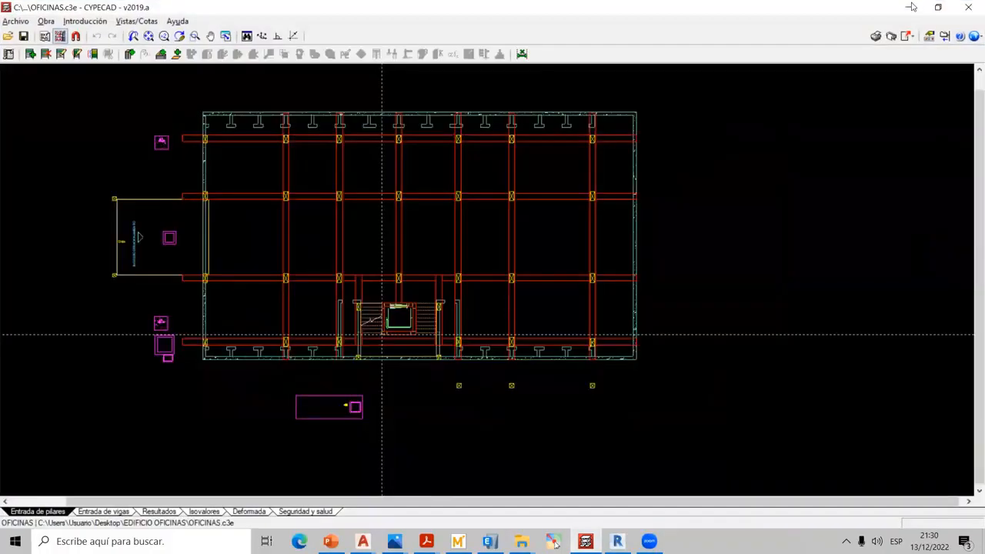
click(923, 12)
click(946, 7)
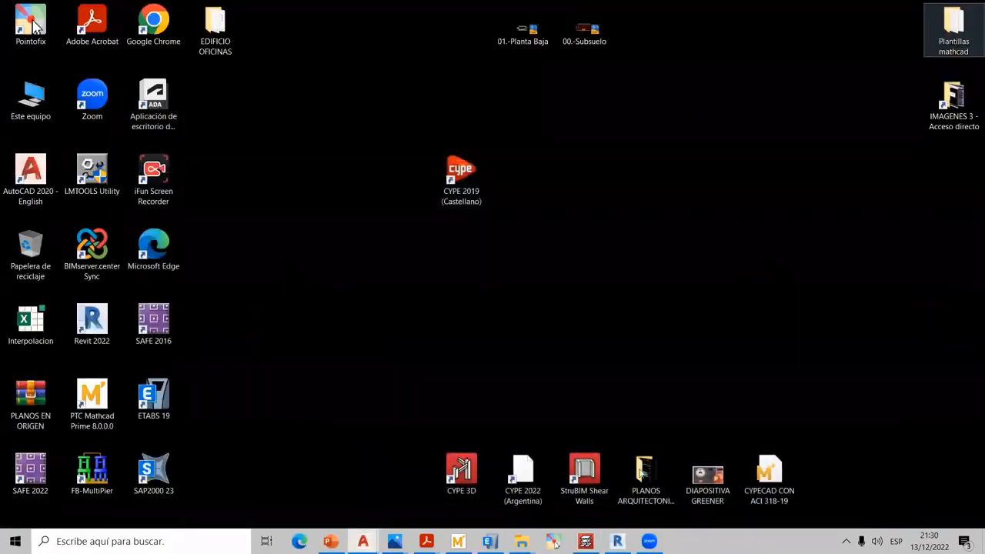
- Check the DWG floor plans in the PLANOS ARQUITECTONICOS desktop folder and put the folder back in its icon row
double_click(694, 228)
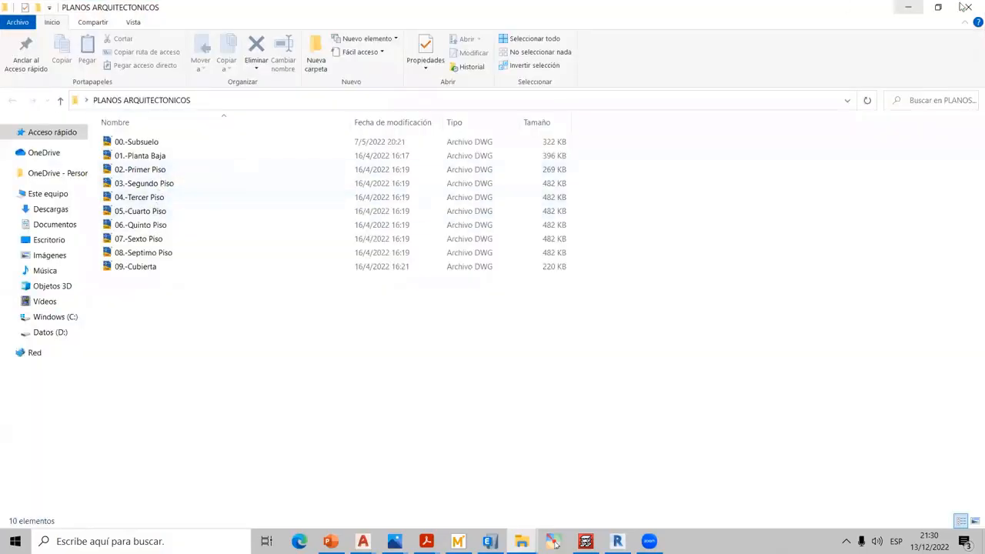
click(969, 8)
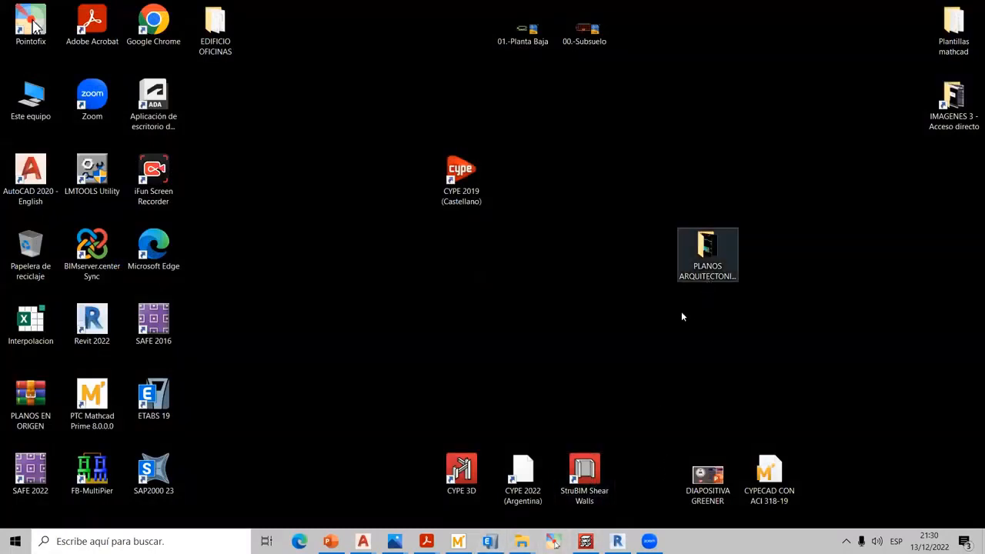
drag(703, 281, 641, 490)
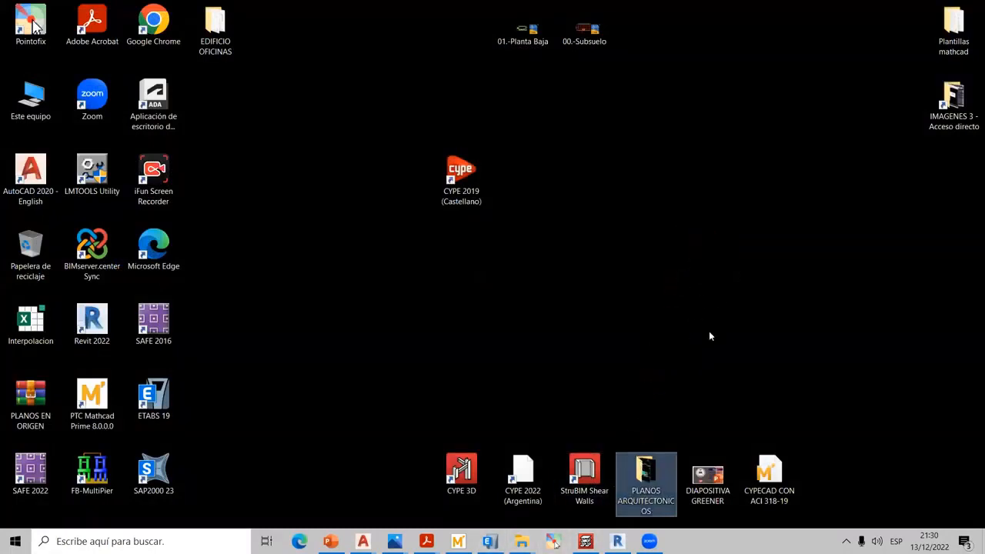
double_click(645, 473)
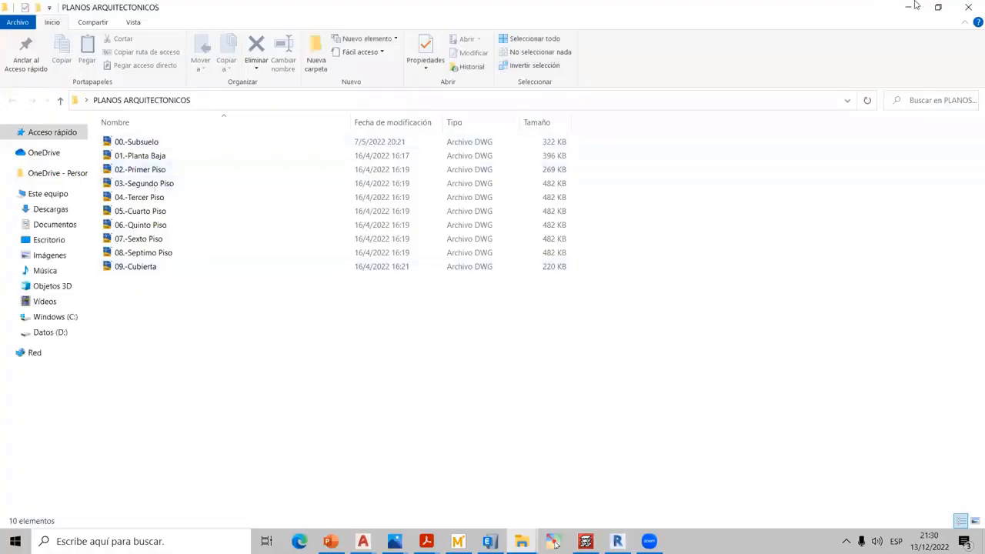
click(911, 7)
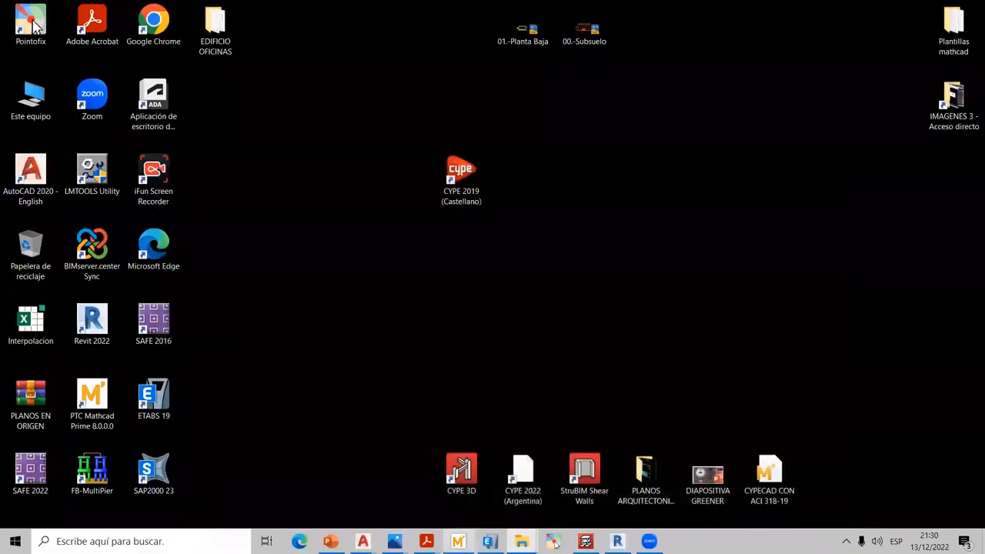
- Switch to CYPECAD and go through selecting all DWG plans in PLANOS ARQUITECTONICOS as templates, leaving without importing them
click(586, 542)
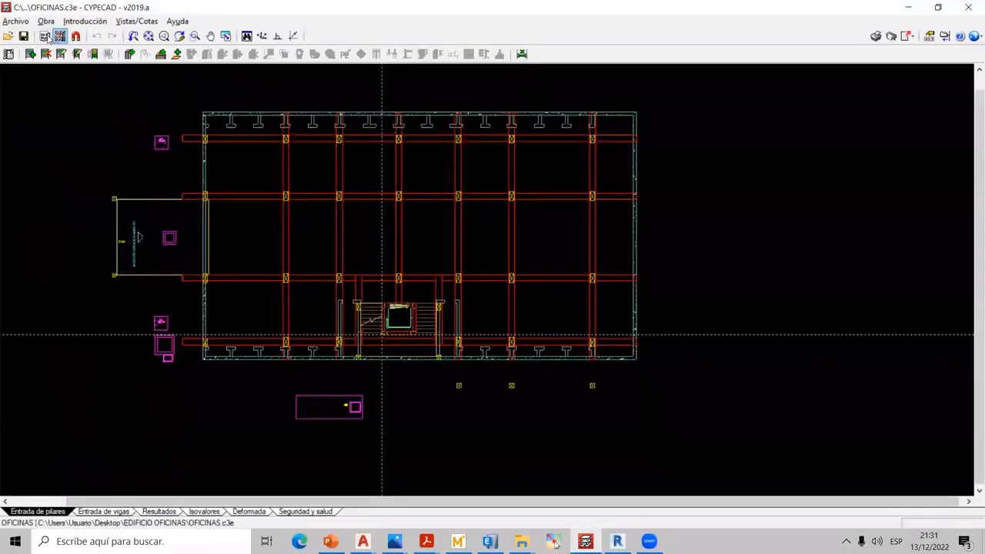
click(46, 37)
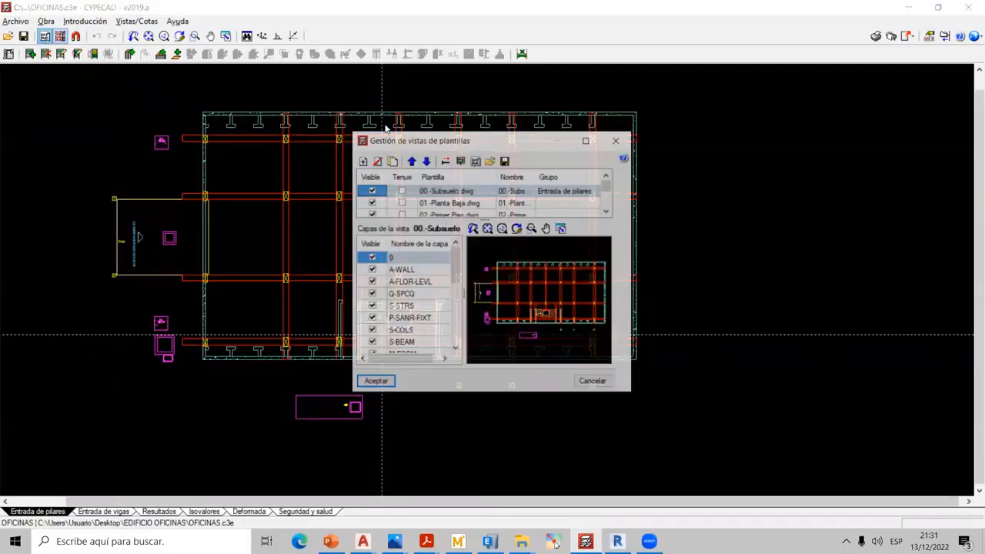
click(362, 160)
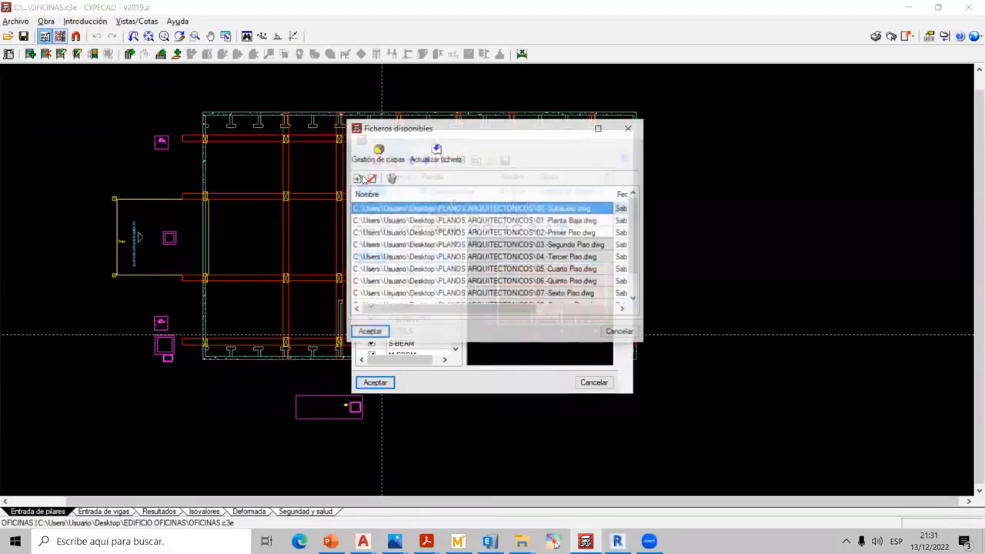
click(357, 178)
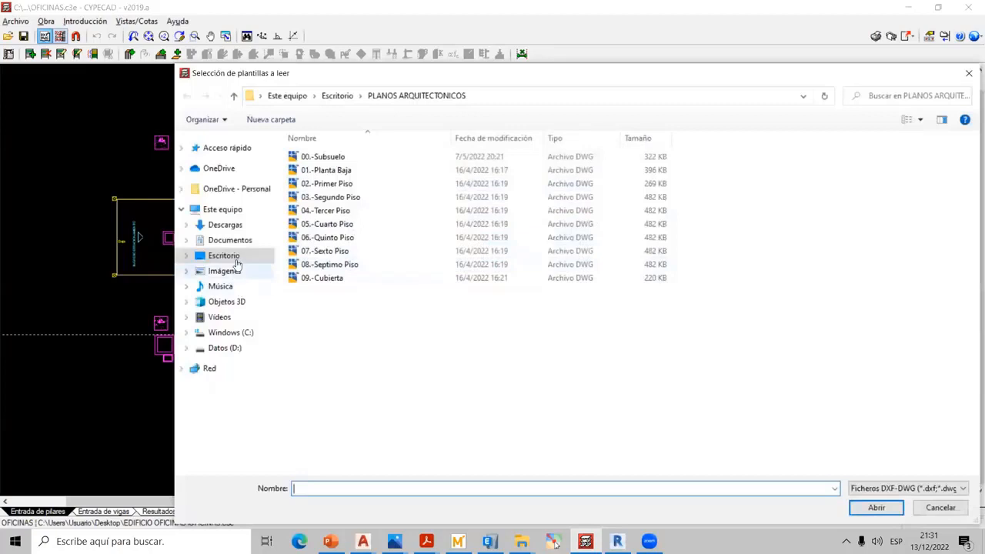
click(236, 261)
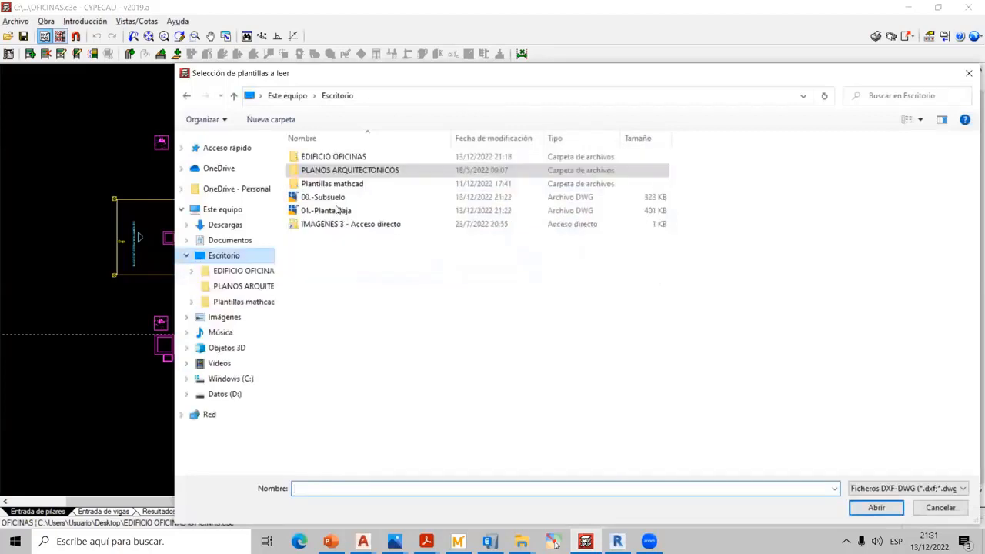
double_click(366, 170)
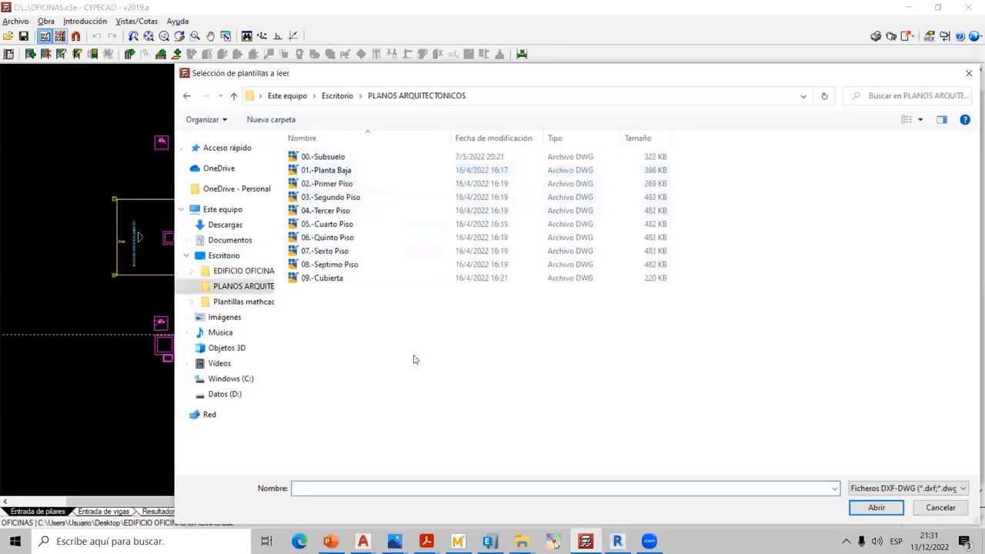
drag(416, 333, 300, 153)
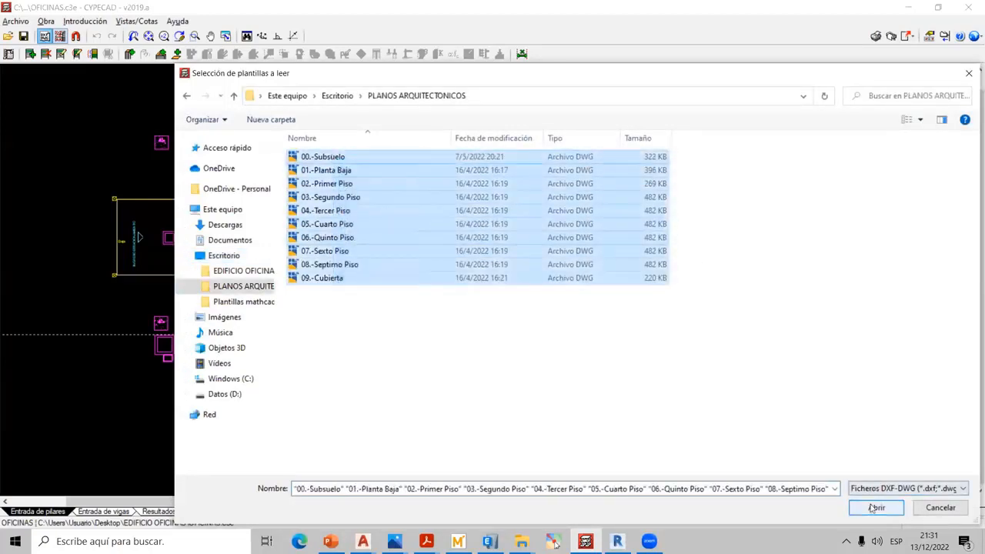
click(936, 512)
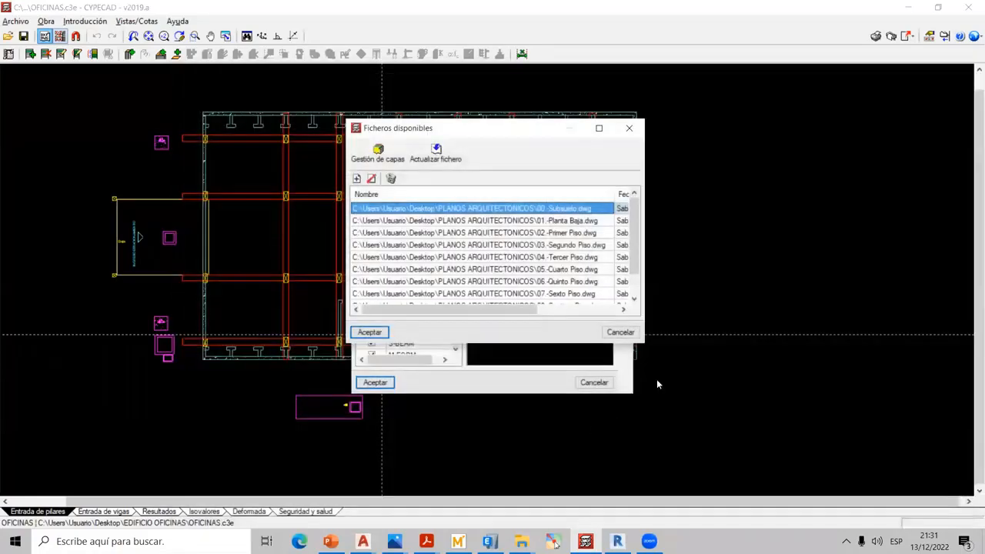
click(626, 338)
click(594, 382)
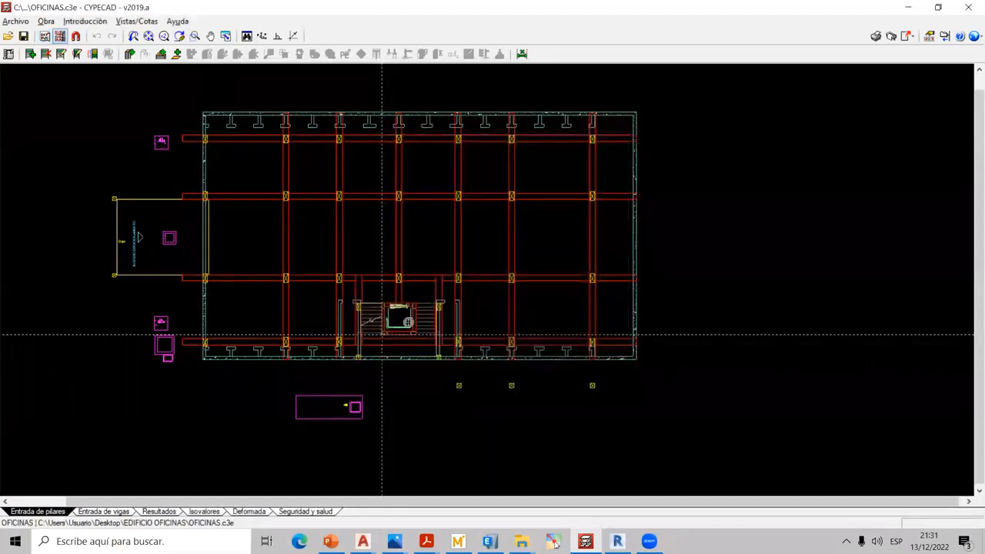
- Start a new column from the columns, shear walls and starts tools so its definition dialog opens
middle_drag(400, 286, 453, 308)
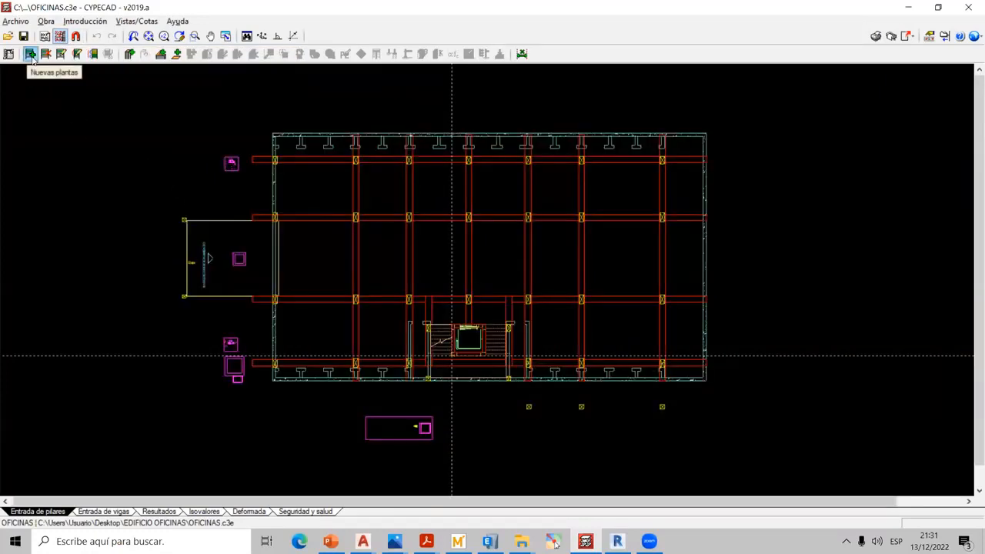
click(84, 21)
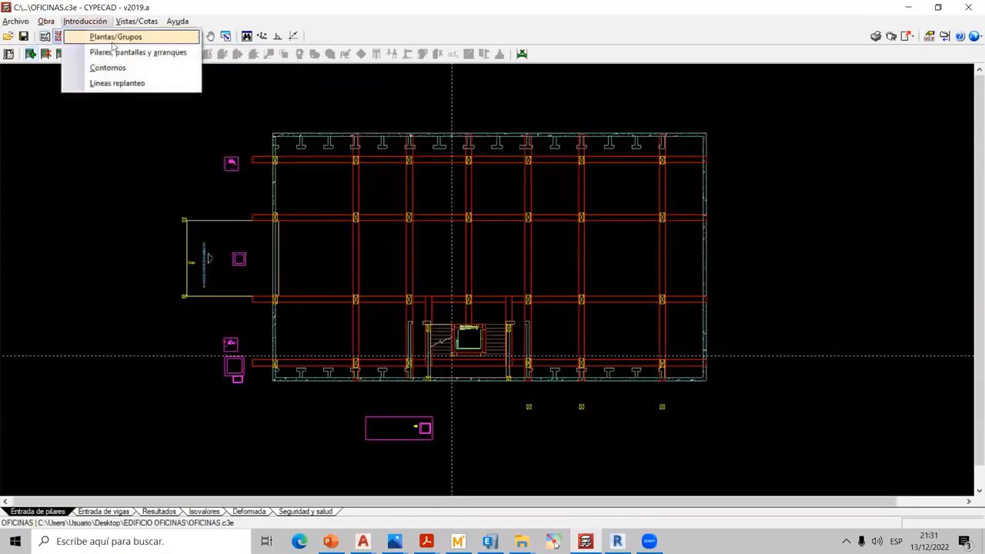
click(108, 52)
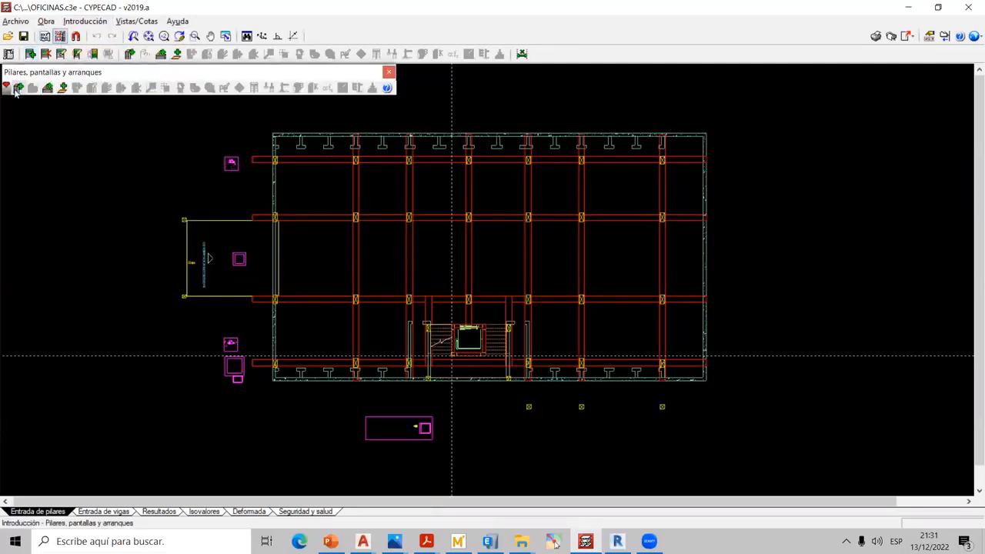
click(32, 88)
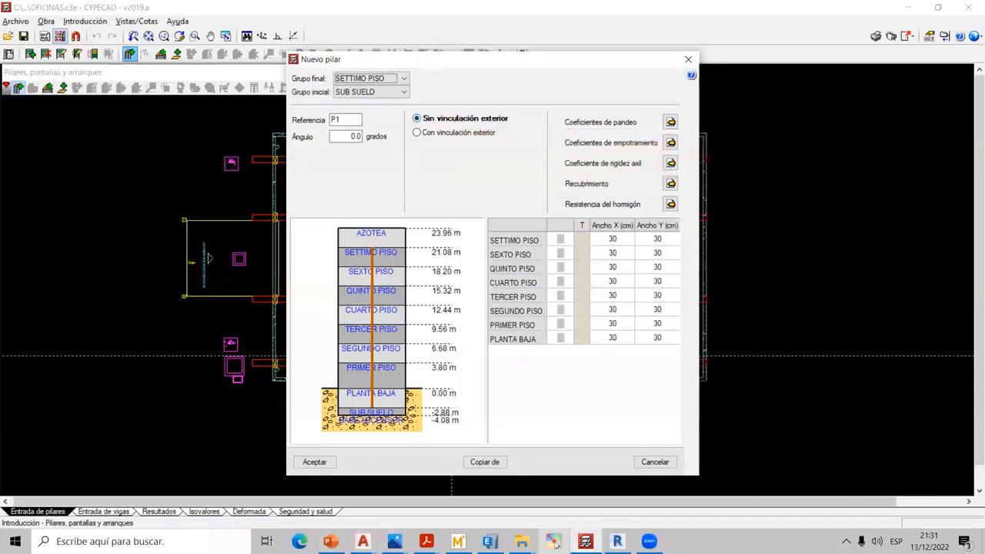
- Start Pointofix screen annotation and mark a red check beside the Sin vinculación exterior option
click(556, 543)
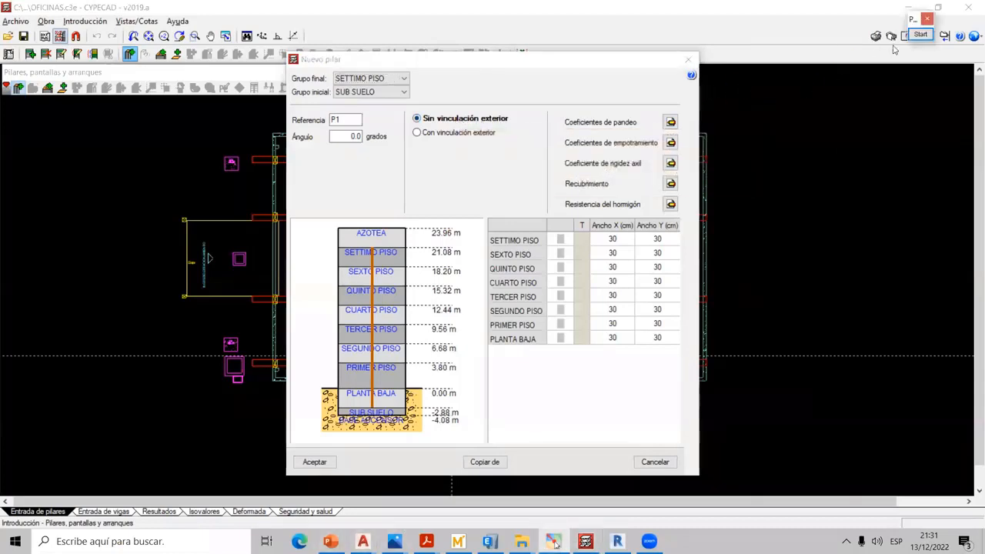
click(920, 35)
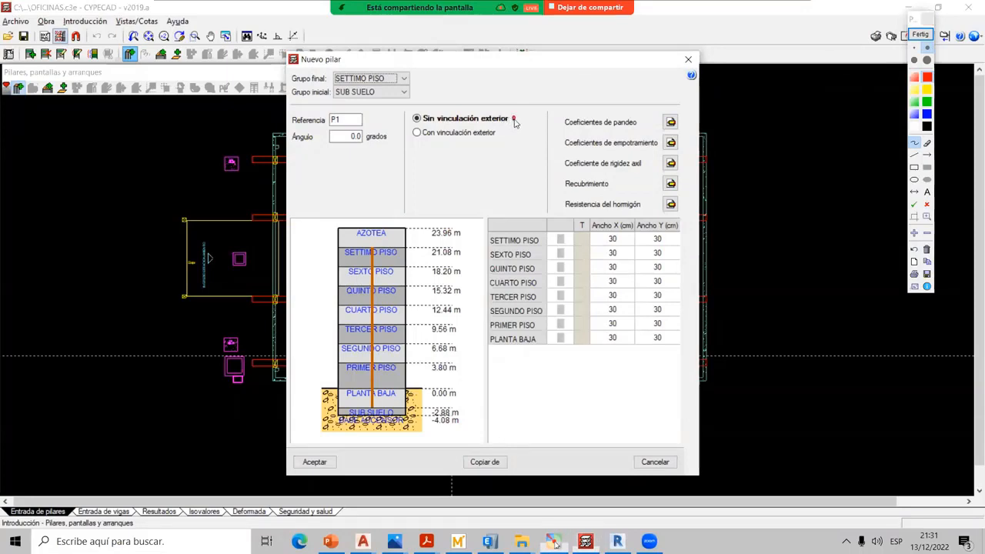
drag(513, 121, 529, 113)
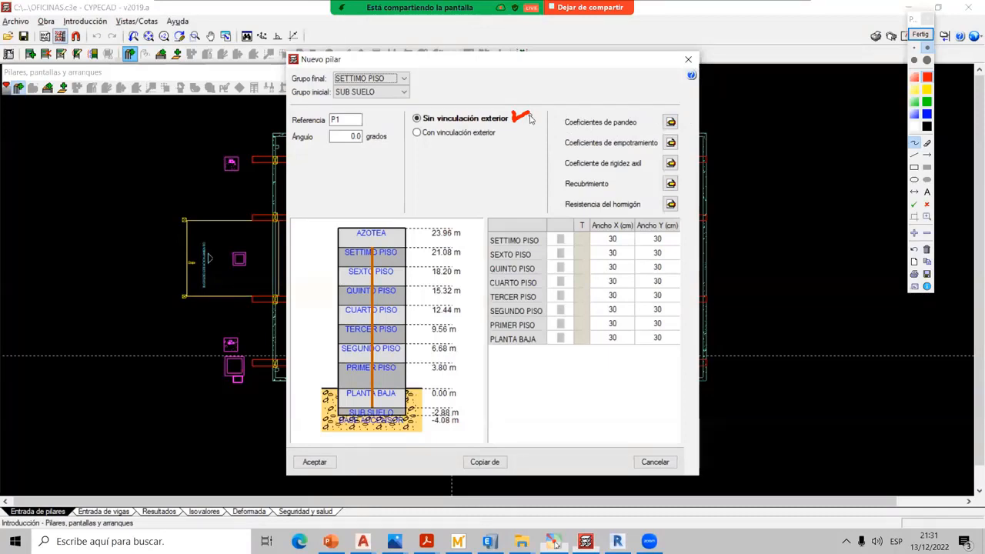
drag(527, 114, 572, 103)
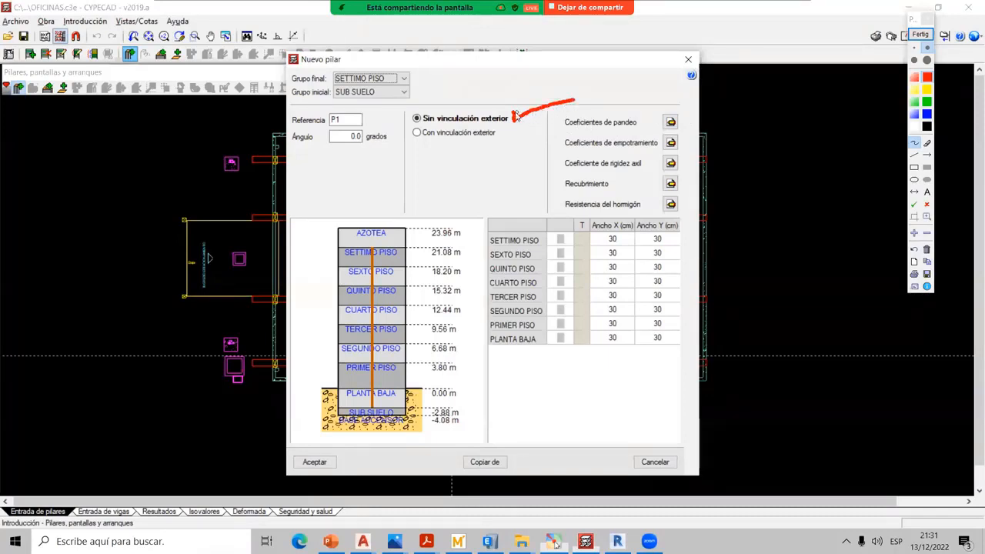
mouse_move(512, 111)
mouse_down()
mouse_move(515, 120)
mouse_move(524, 114)
mouse_up()
- Sketch a filled red footing beside the dialog, with a blue column on it and blue ground marks underneath
click(926, 167)
mouse_move(725, 208)
mouse_down()
mouse_move(811, 246)
mouse_move(857, 241)
mouse_up()
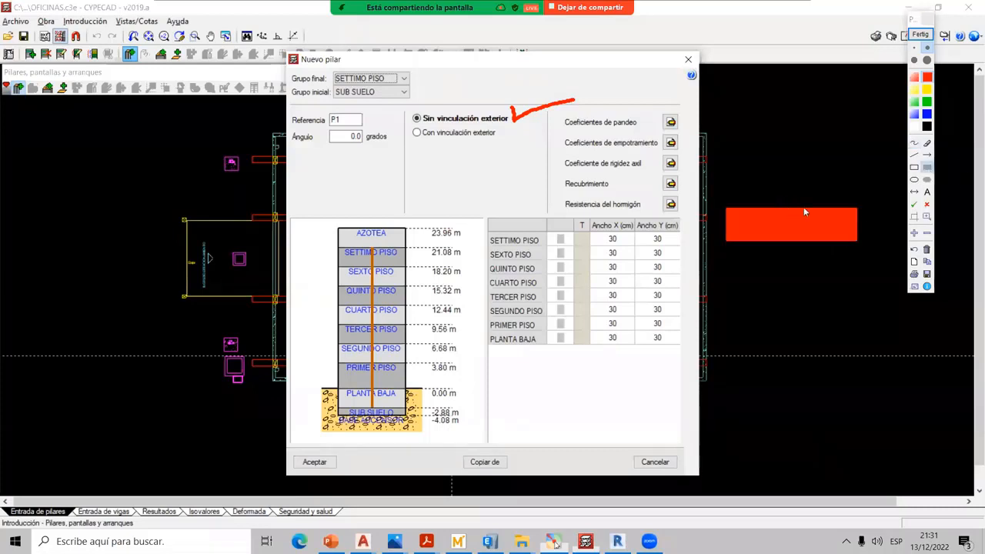
click(927, 116)
drag(808, 208, 779, 91)
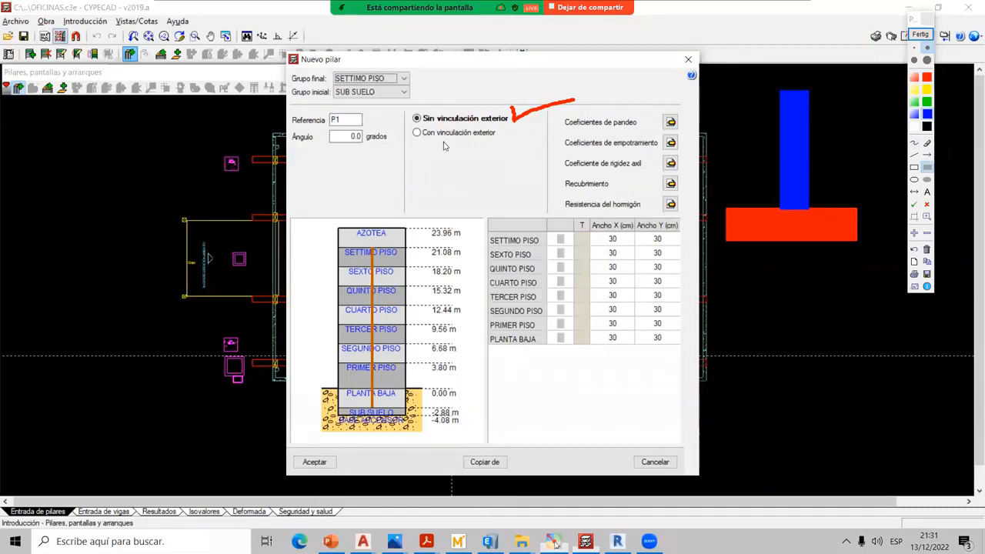
click(915, 144)
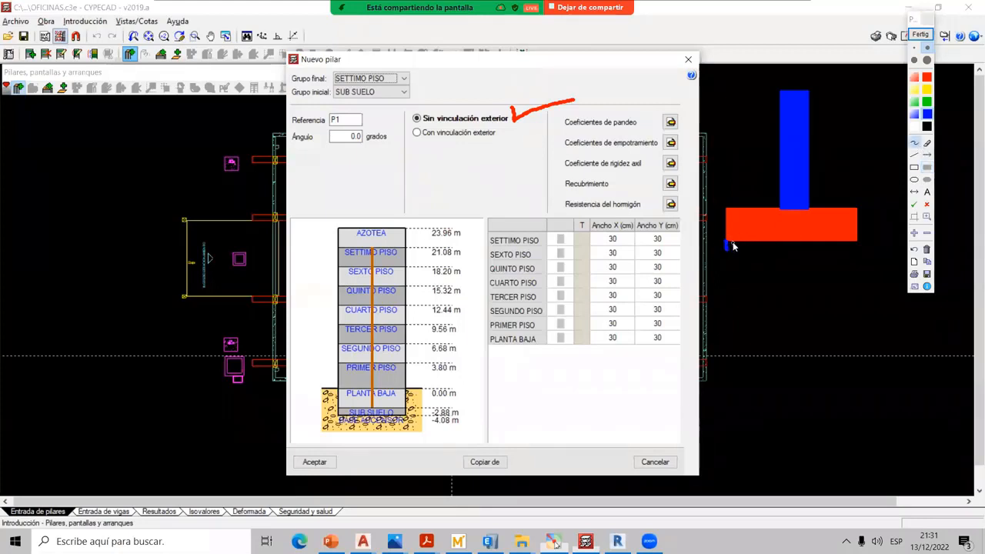
click(744, 247)
click(790, 245)
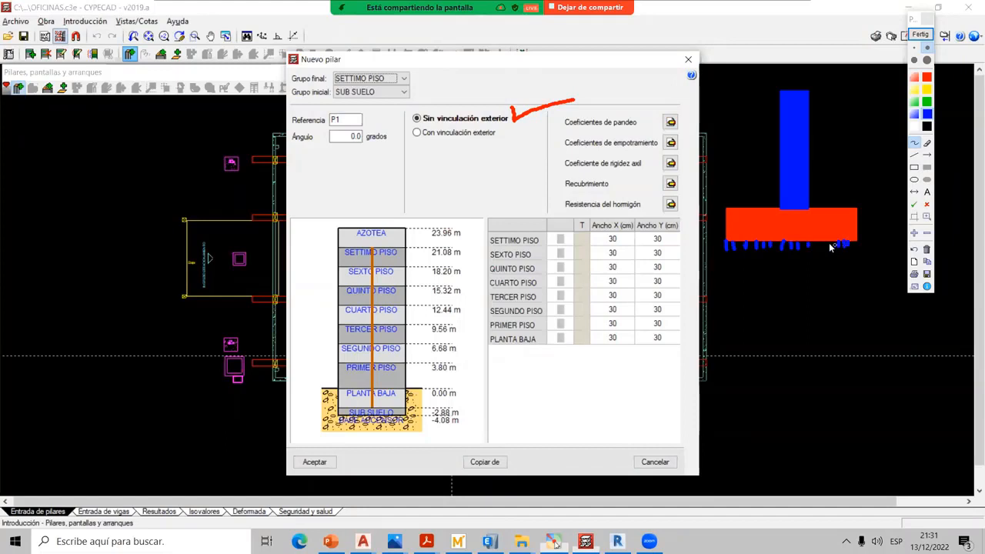
drag(755, 246, 827, 247)
- Draw a blue arrow from the sketched footing to Con vinculación exterior, underline that option and end the annotation
drag(763, 176, 505, 137)
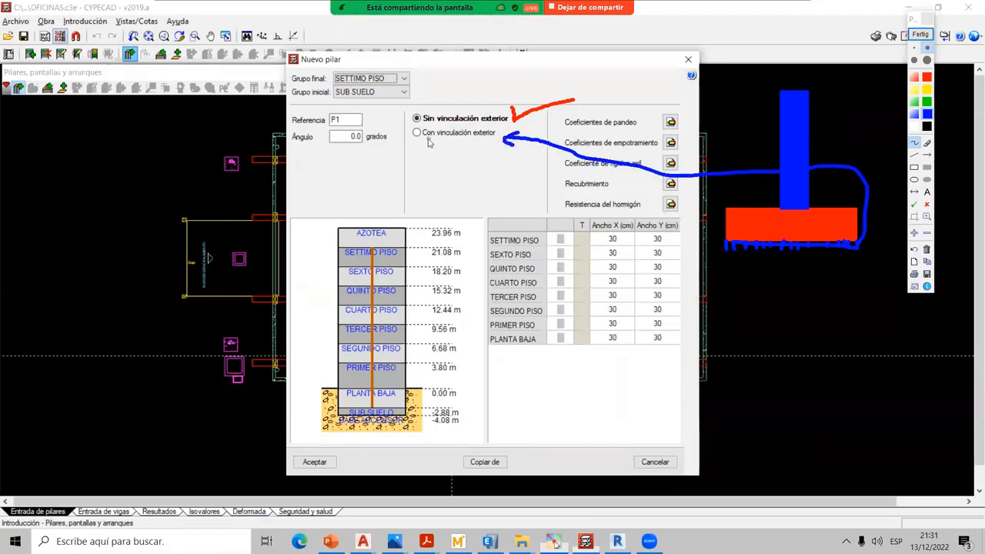
drag(427, 140, 484, 143)
click(919, 36)
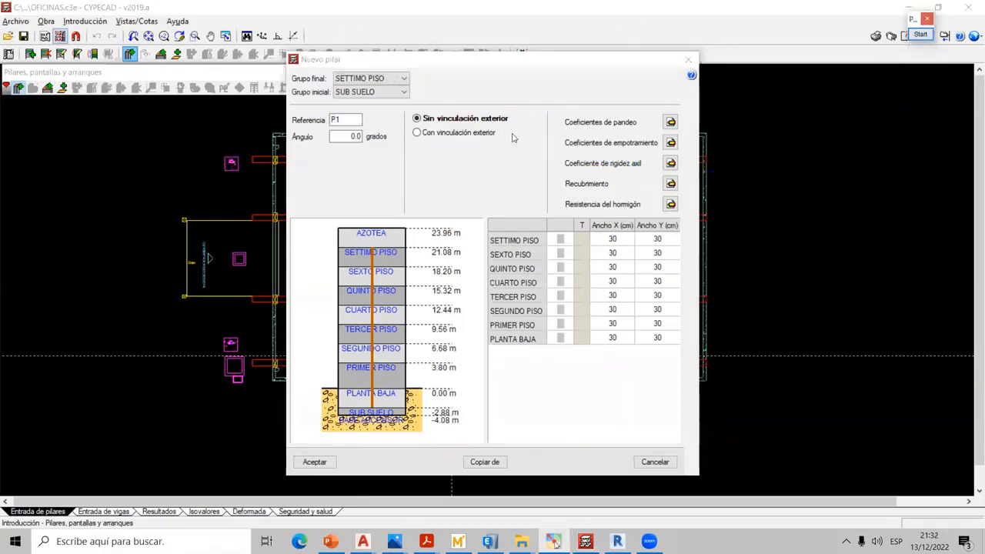
- Check the settings under Con vinculación exterior, return column P1 to Sin vinculación exterior and move the dialog off the plan
click(419, 133)
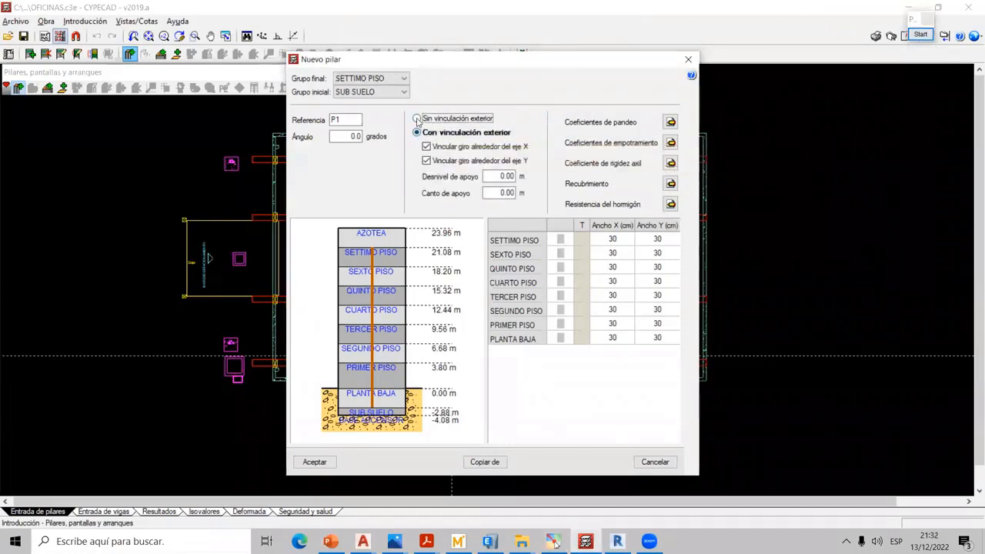
click(462, 119)
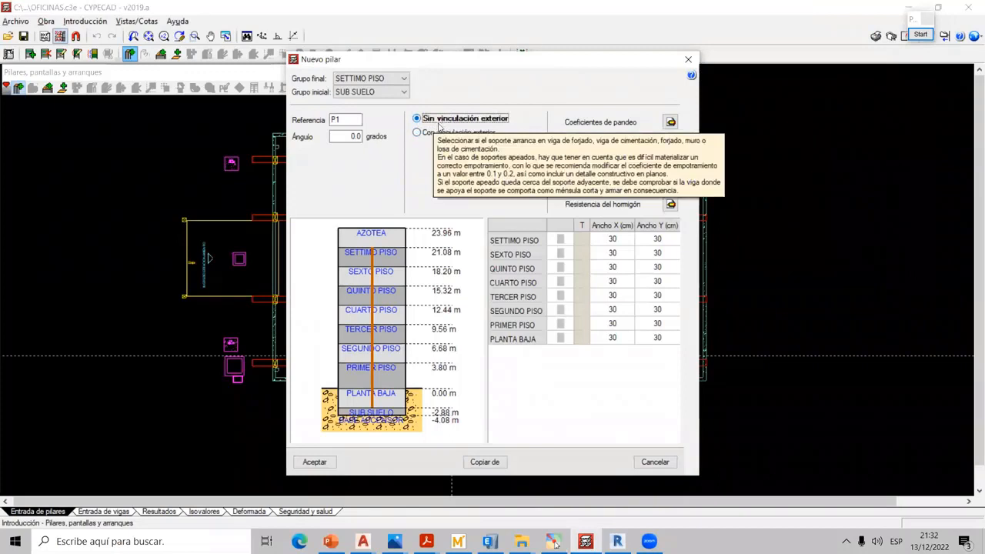
drag(499, 61, 664, 56)
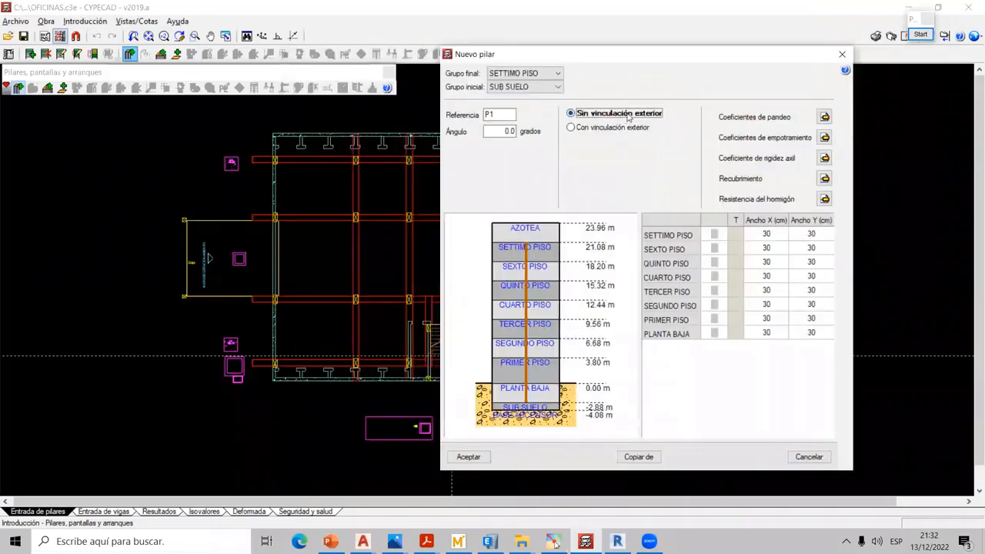
- Open column P1's buckling coefficients, outline the Pandeo X and Pandeo Y values with a blue annotation rectangle and end the annotation
click(824, 117)
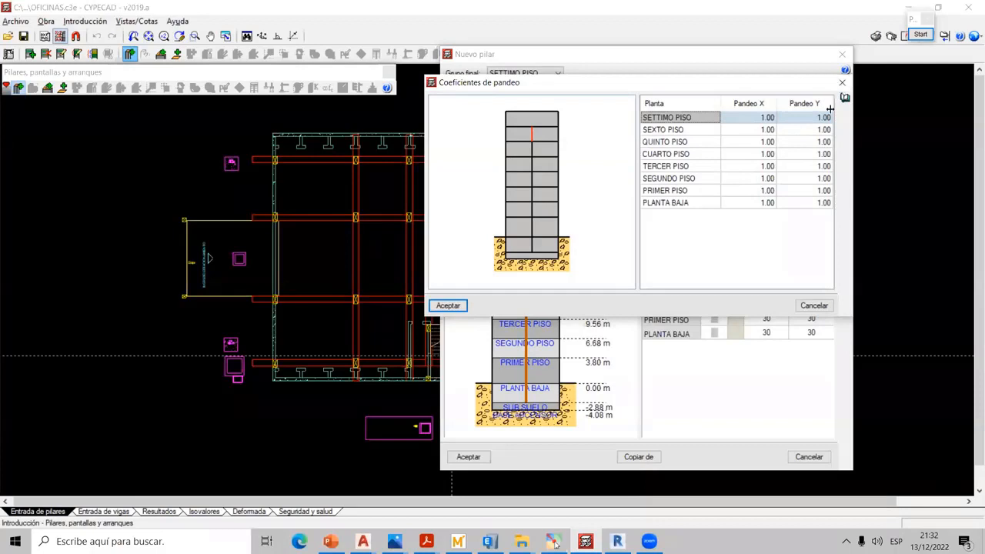
click(842, 83)
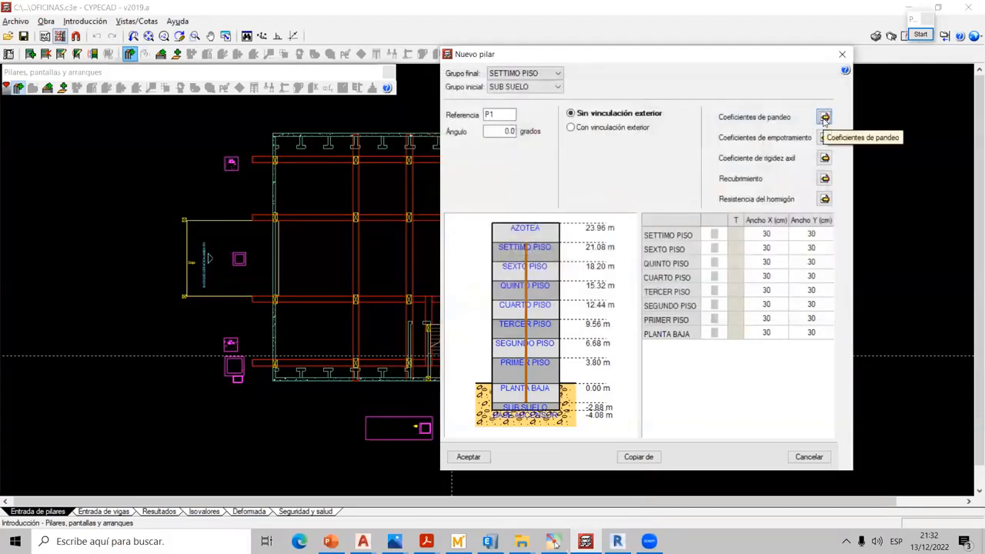
click(824, 117)
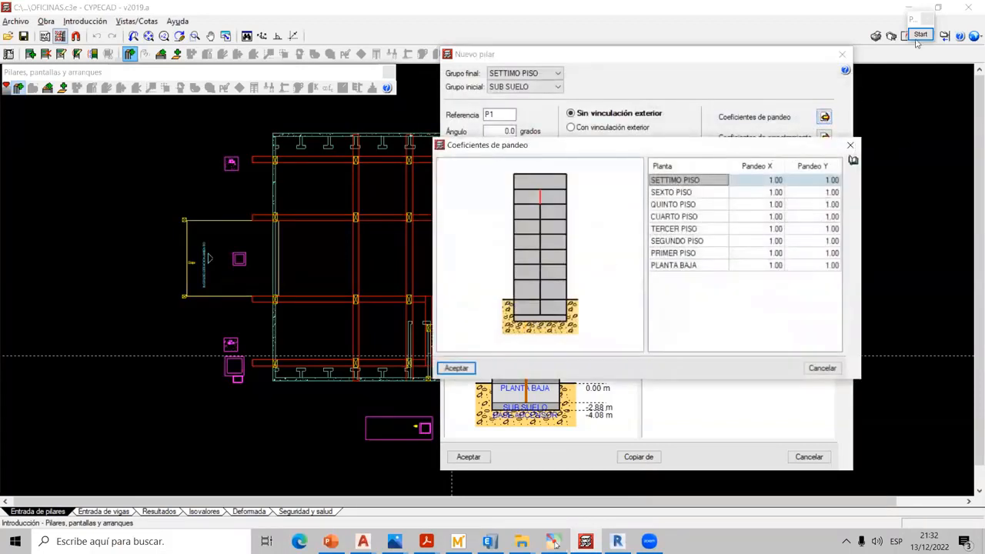
click(914, 167)
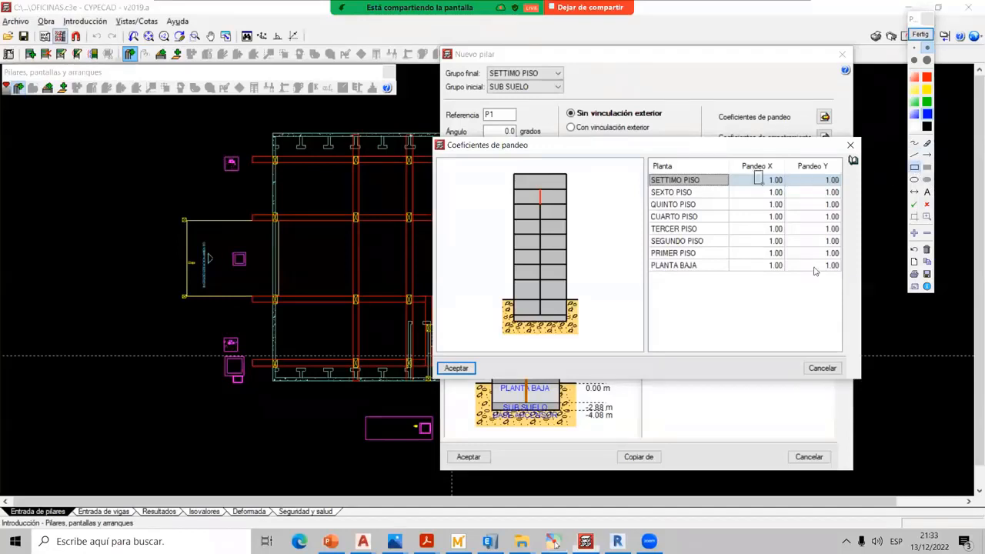
drag(754, 170, 846, 274)
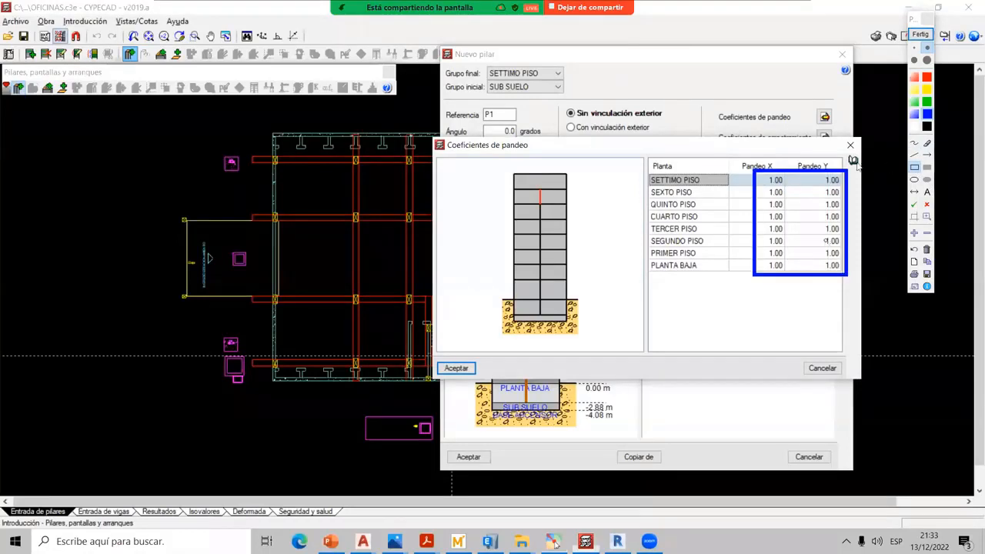
click(921, 35)
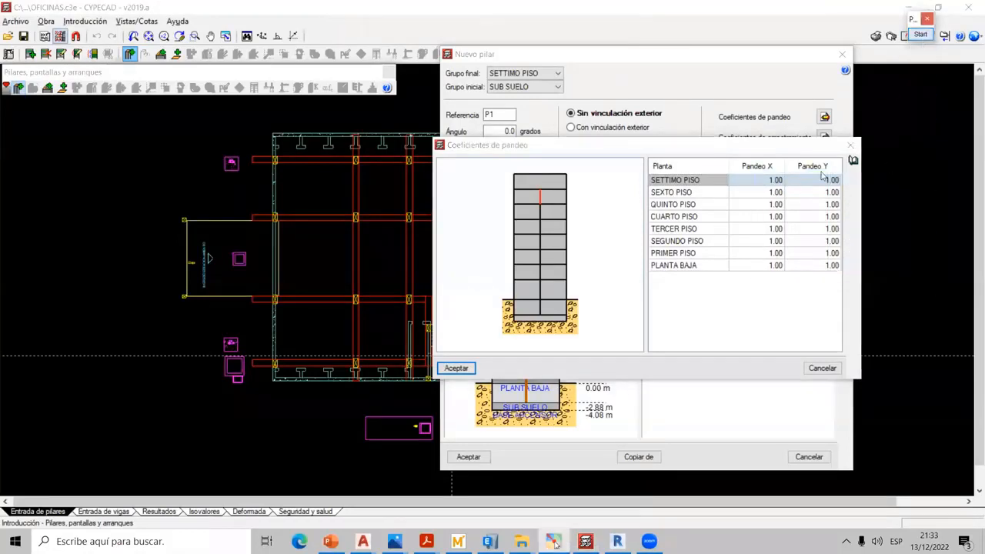
- Set Pandeo X and Pandeo Y to 0.7 for floors SEXTO PISO through PRIMER PISO and accept the column definition
click(770, 183)
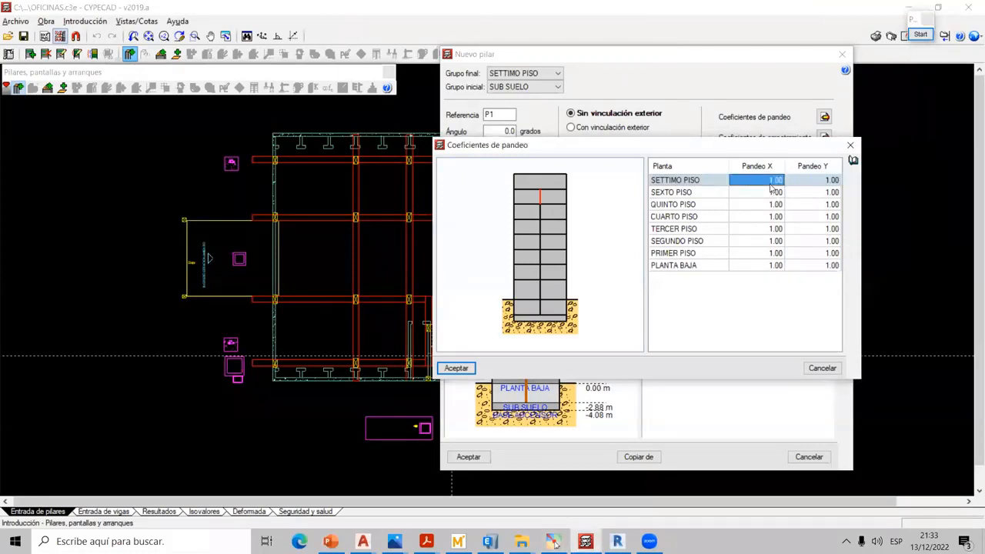
drag(761, 192, 769, 254)
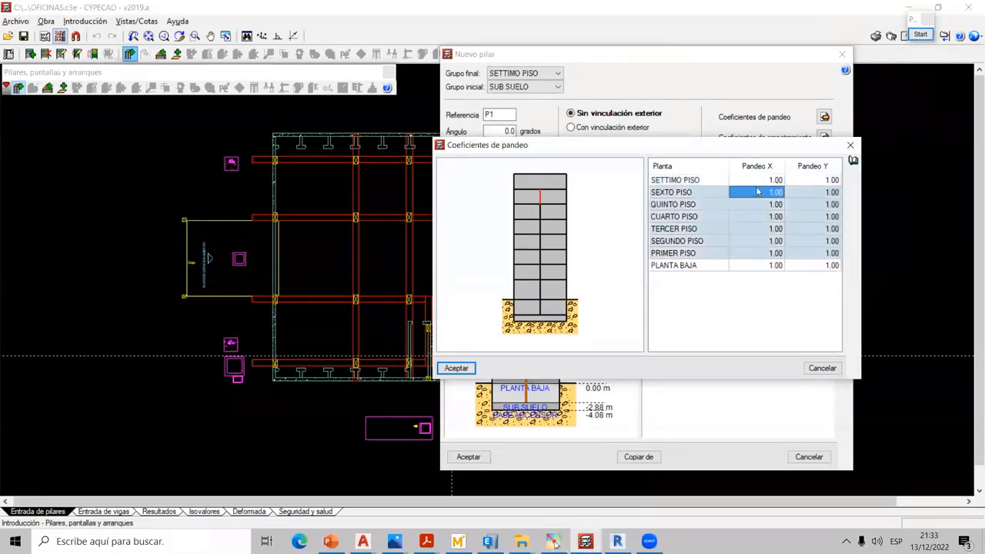
click(757, 192)
text(0.7)
key(Tab)
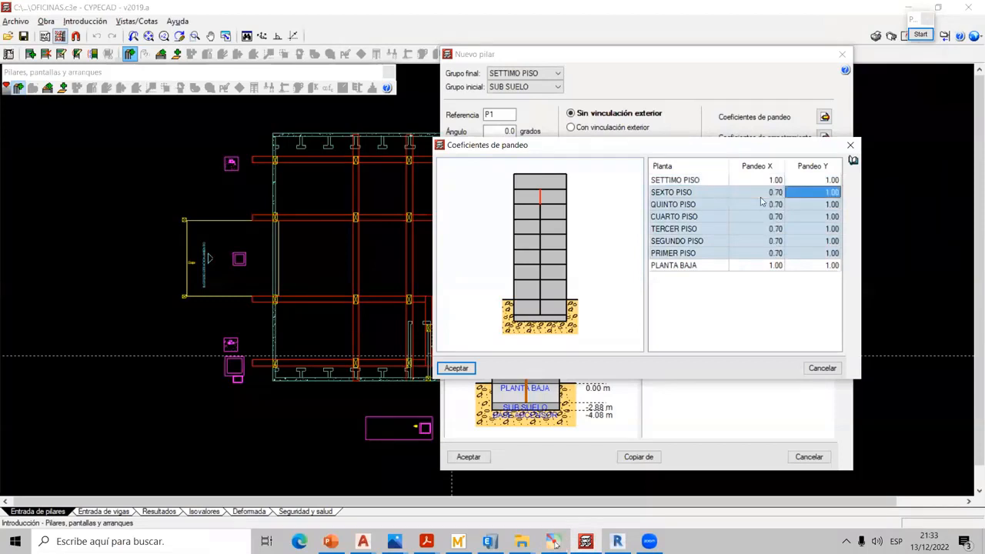
text(0.7)
key(Tab)
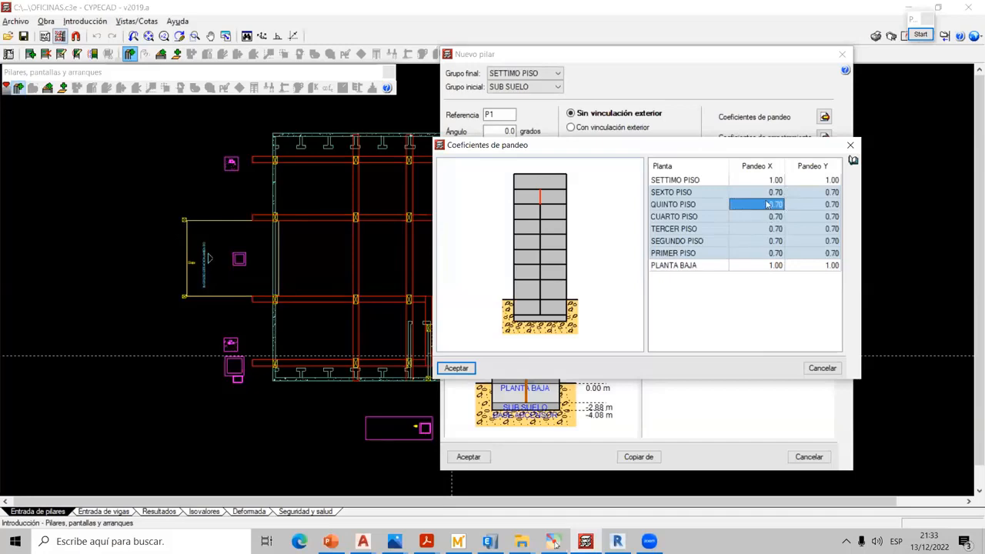
click(457, 368)
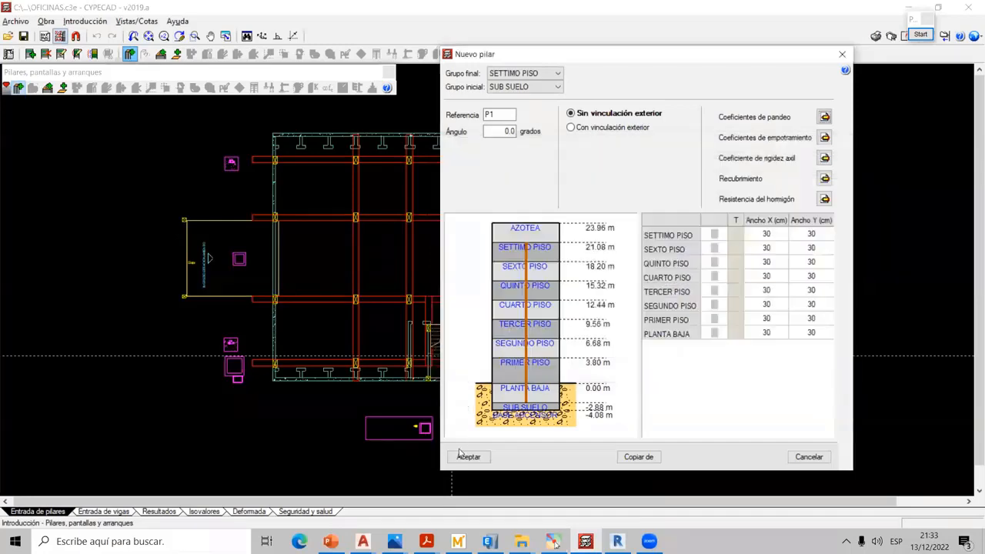
click(466, 457)
- Close the column tools, open the project's general data and start screen annotation over it
click(390, 72)
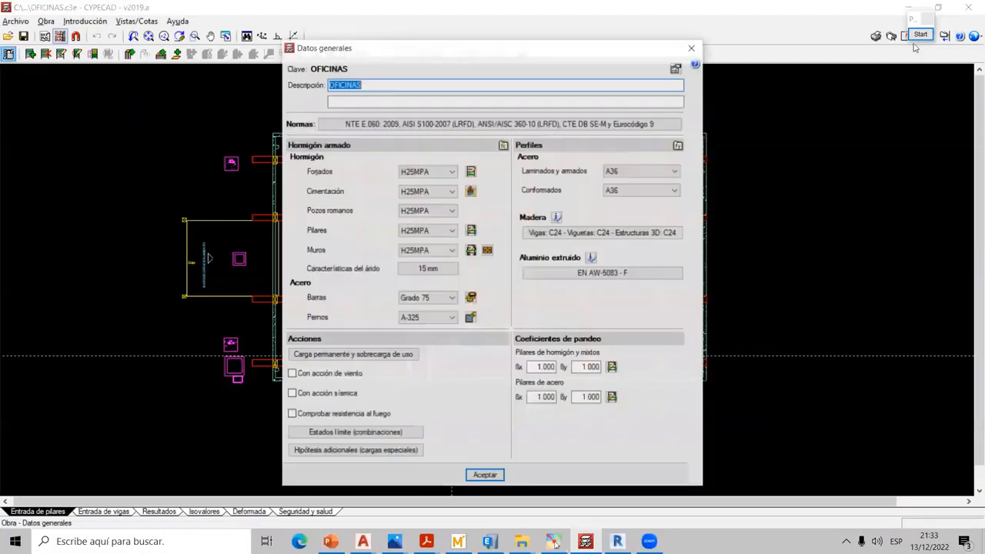
click(919, 36)
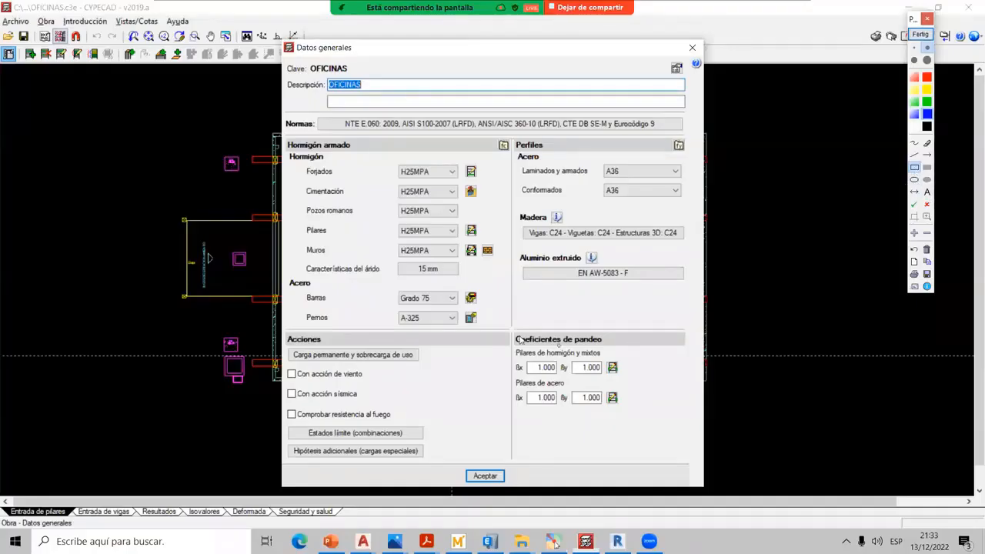
- Mark the buckling coefficients of concrete and composite columns with a blue rectangle, an arrow and a handwritten value, ending the annotation
mouse_move(513, 344)
mouse_down()
mouse_move(584, 376)
mouse_move(623, 377)
mouse_up()
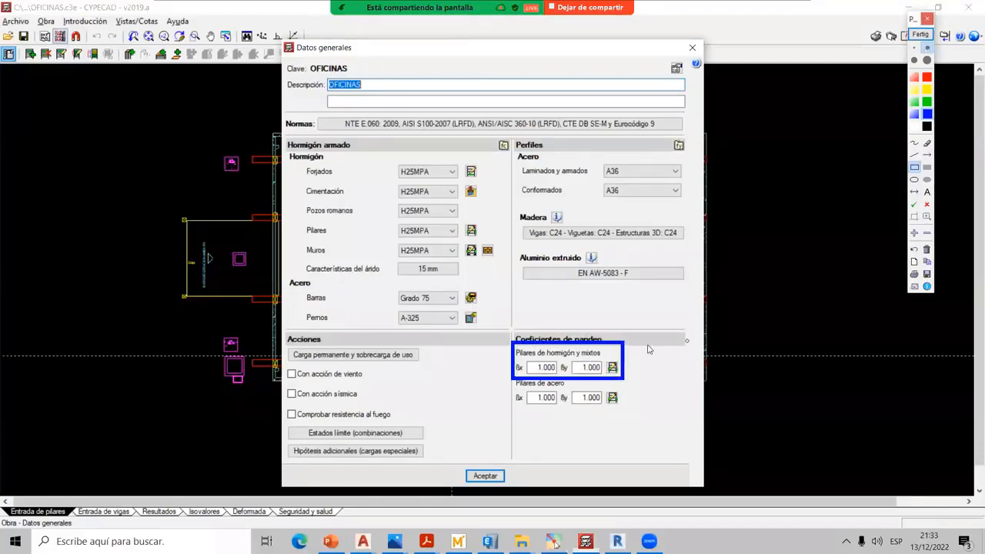
mouse_move(625, 350)
mouse_down()
mouse_move(737, 261)
mouse_move(630, 359)
mouse_move(738, 271)
mouse_up()
click(928, 49)
click(915, 144)
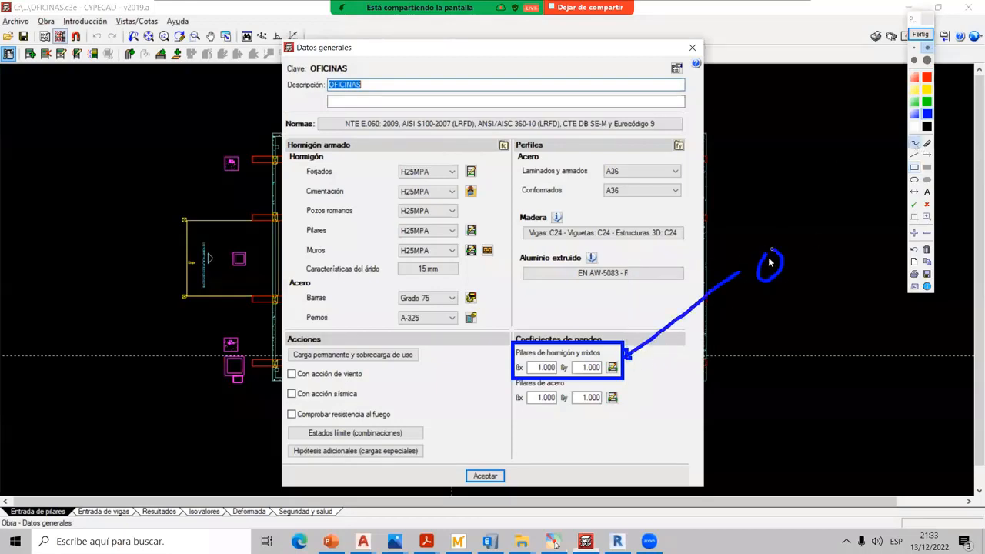
drag(799, 254, 820, 262)
click(920, 35)
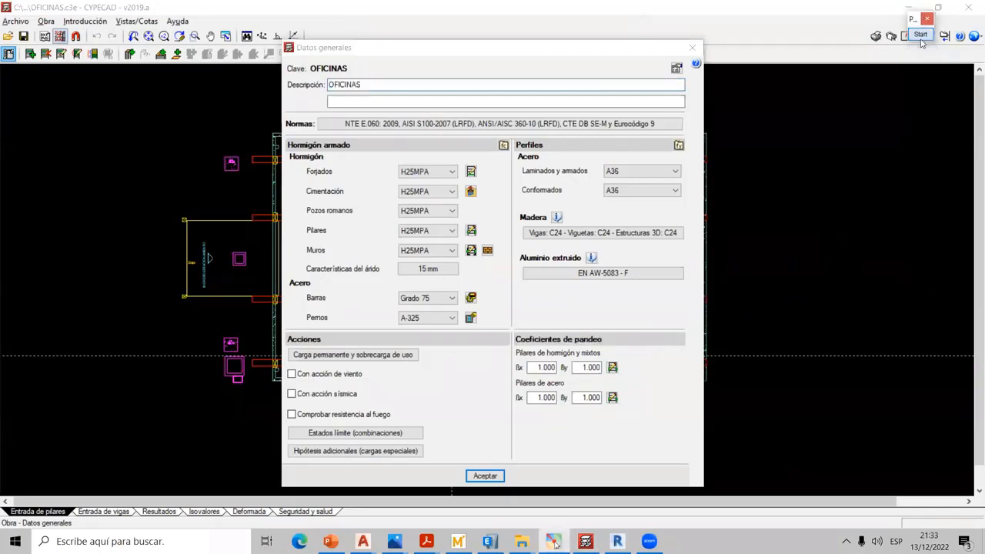
- Set the βx and βy buckling coefficients of concrete and composite columns to 0.7 in the general data
click(582, 367)
double_click(582, 367)
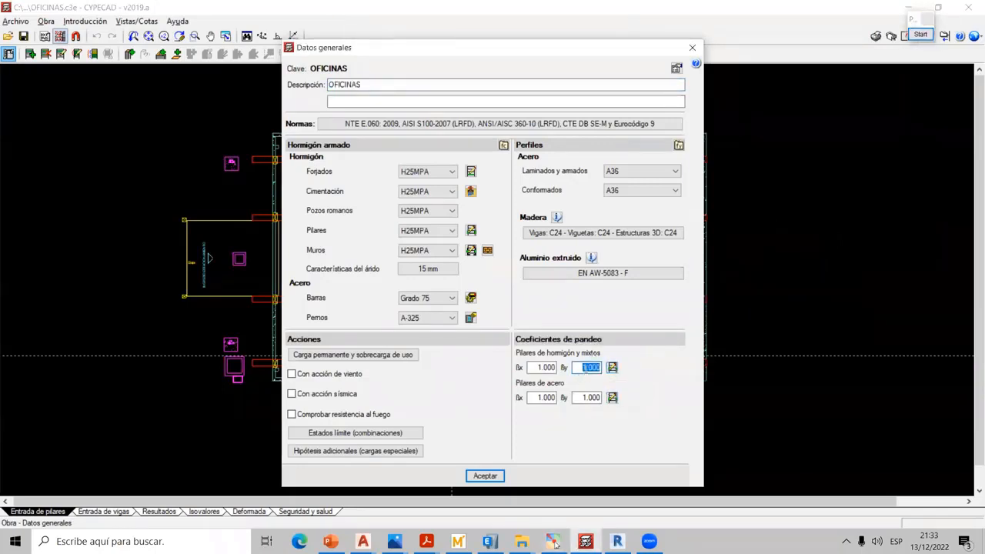
text(0)
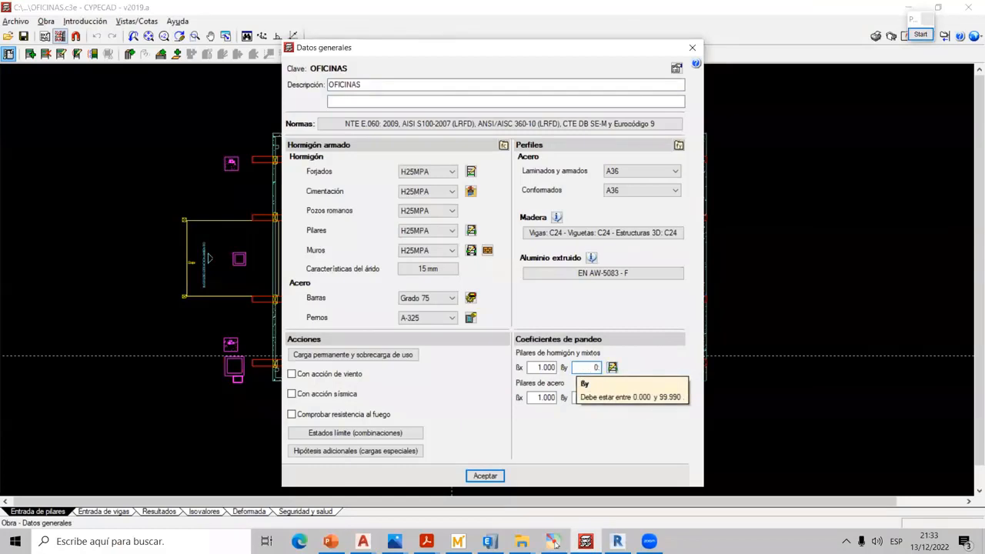
text(.7)
double_click(542, 366)
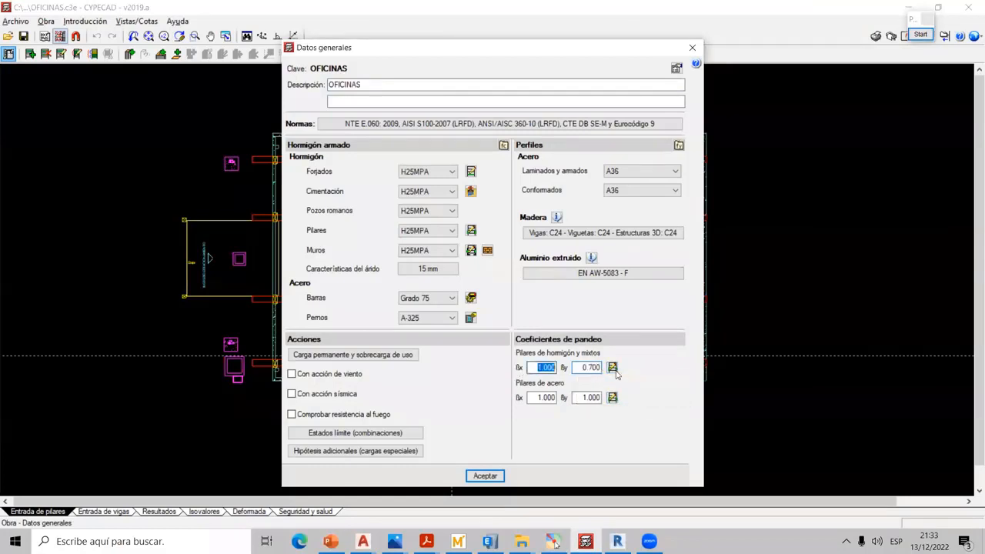
text(0.7)
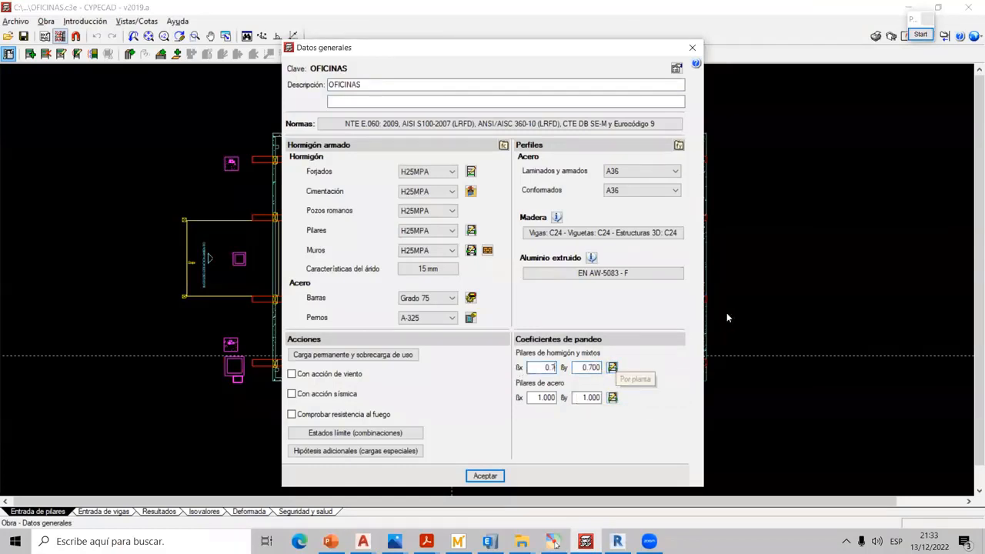
- Annotate the concrete columns' βy coefficient with an underline, a freehand connecting line and the handwritten value 0,7, ending the annotation
click(920, 35)
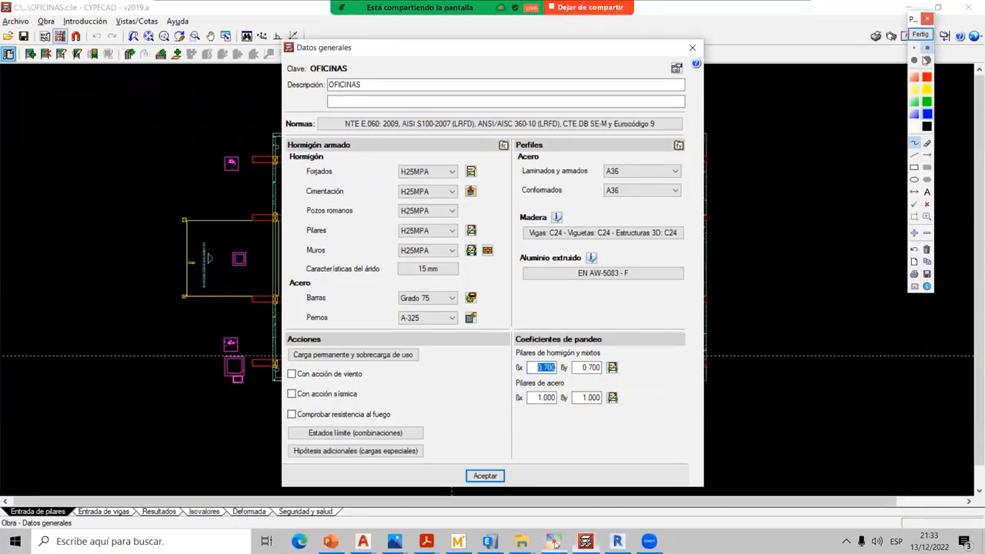
drag(584, 377, 599, 376)
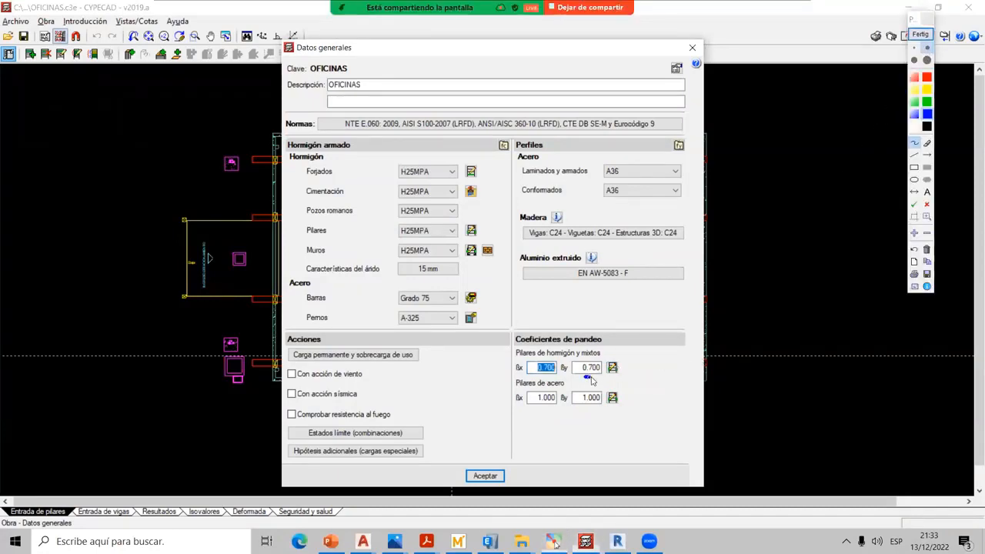
drag(828, 257, 838, 251)
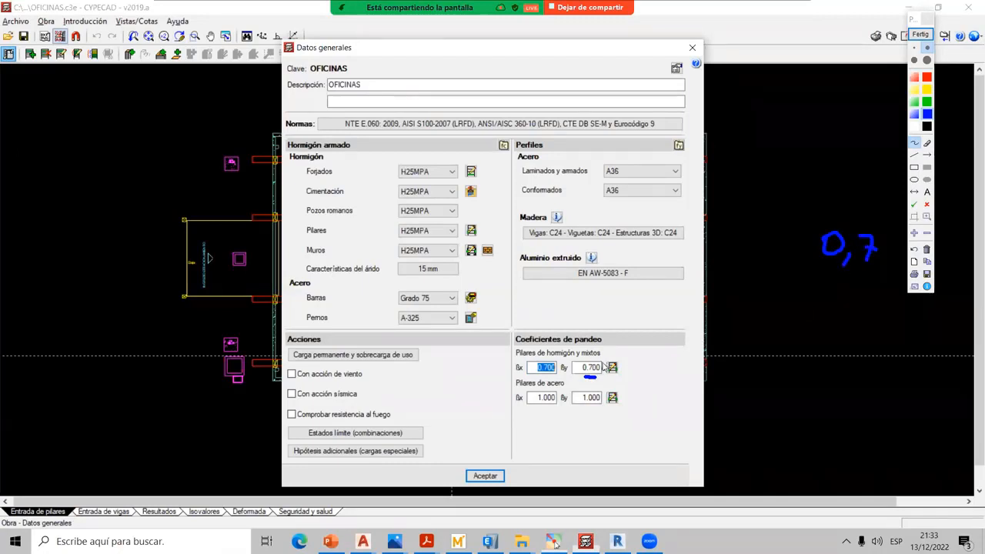
mouse_move(603, 360)
mouse_down()
mouse_move(635, 332)
mouse_move(774, 312)
mouse_move(858, 263)
mouse_up()
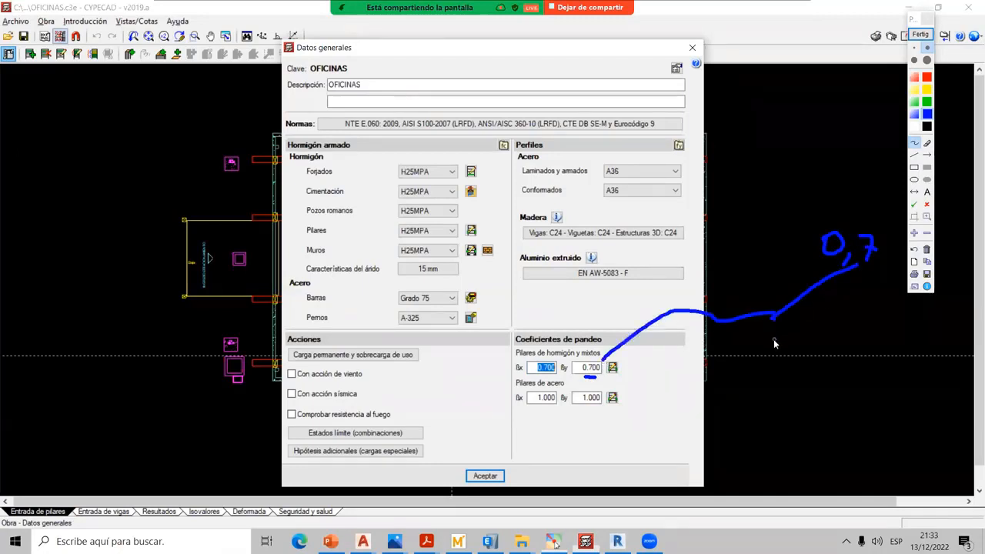
drag(787, 366, 805, 356)
click(920, 35)
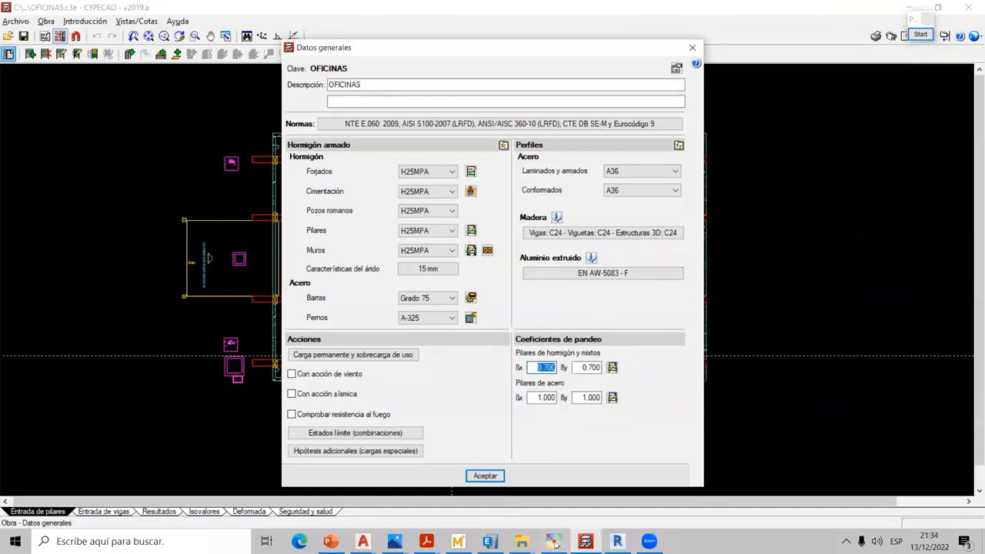
- Set both buckling coefficients of concrete and composite columns to 1 and accept the general data
text(1)
key(Tab)
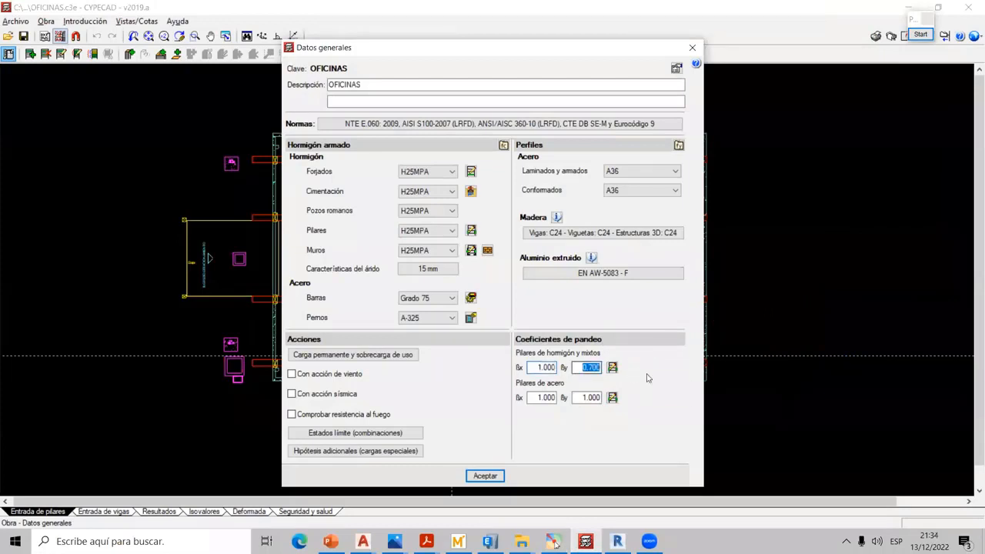
text(1)
click(483, 477)
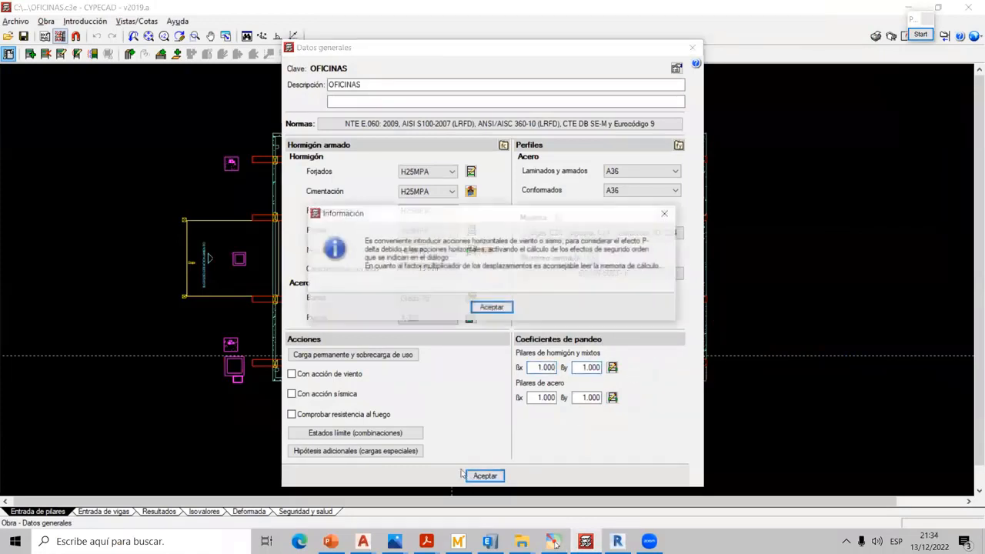
click(489, 309)
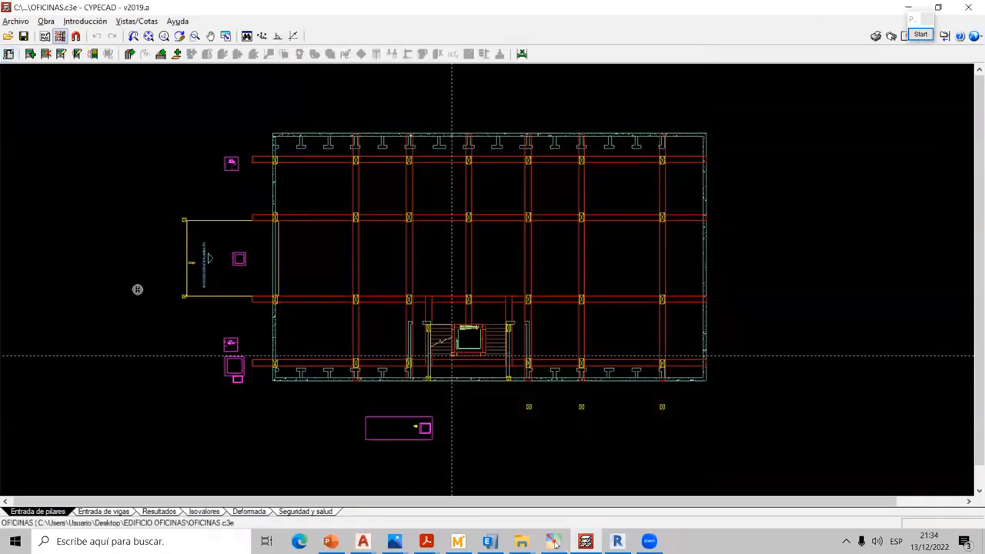
- Start defining a new column and call up its floor-by-floor buckling coefficients
click(86, 21)
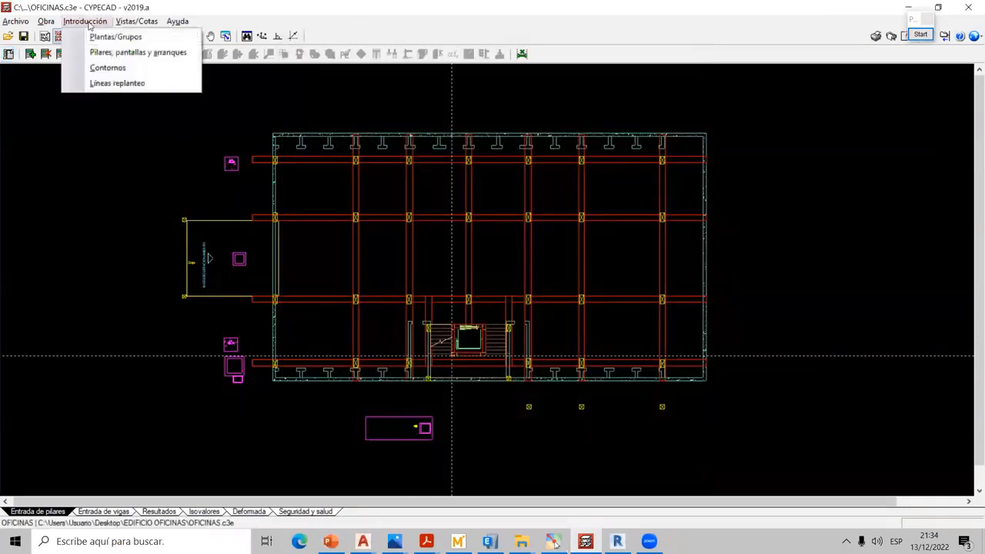
click(102, 57)
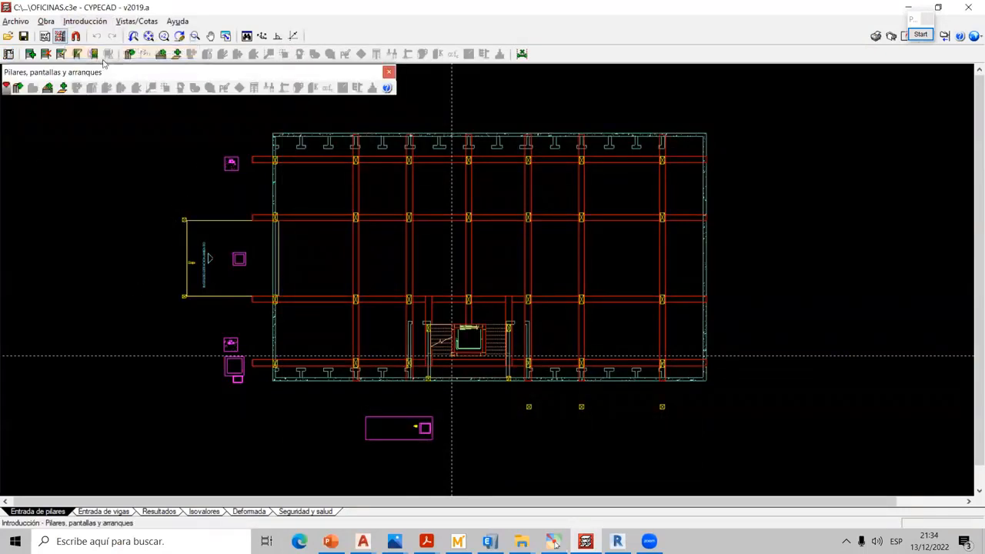
click(18, 87)
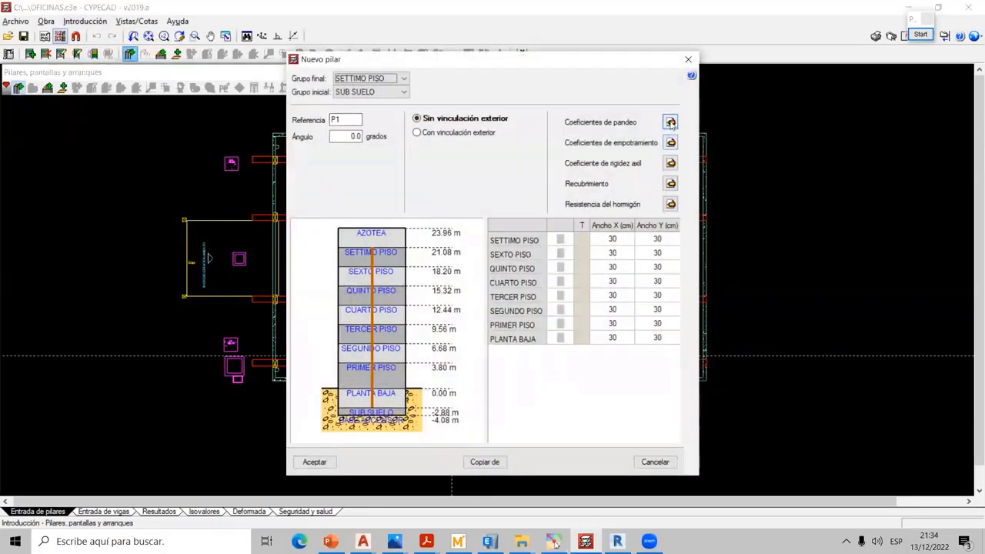
click(670, 123)
key(Return)
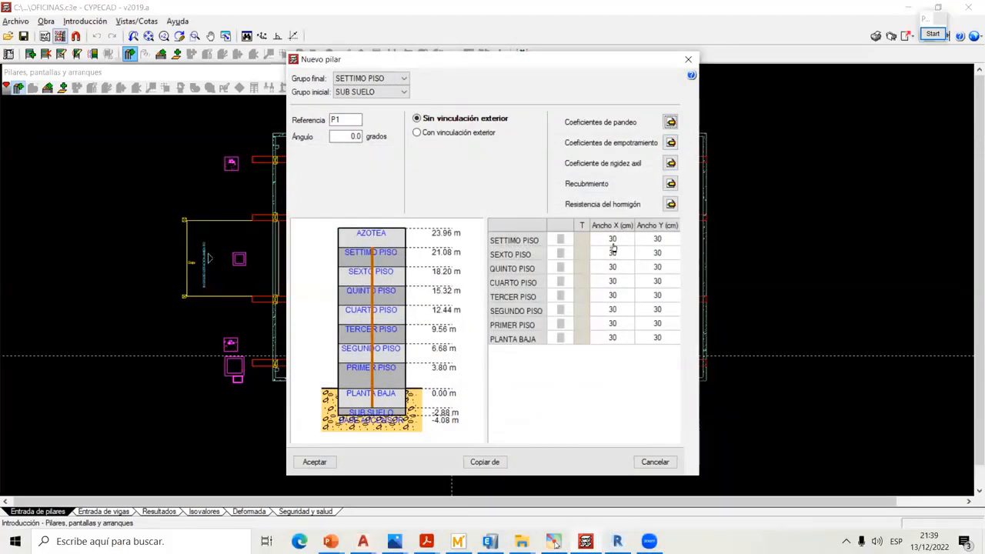
- Set the new column's Pandeo X and Pandeo Y coefficients to 0.7 for SETTIMO PISO
click(670, 122)
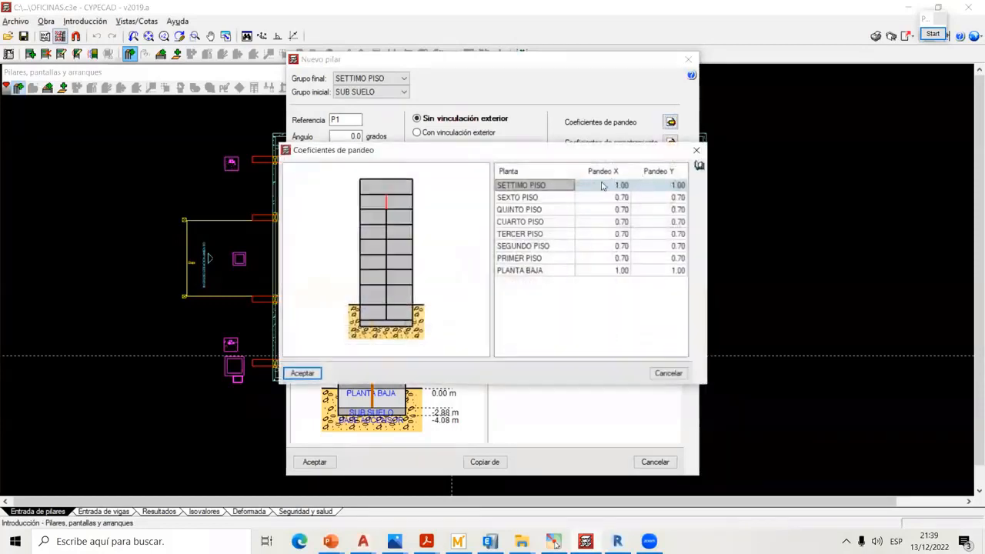
drag(576, 154, 756, 149)
click(794, 182)
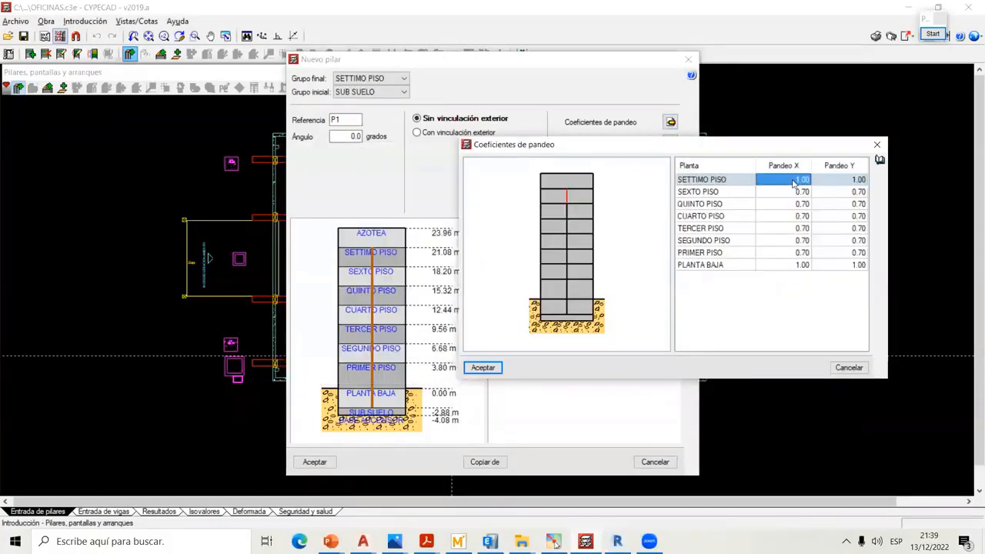
text(0)
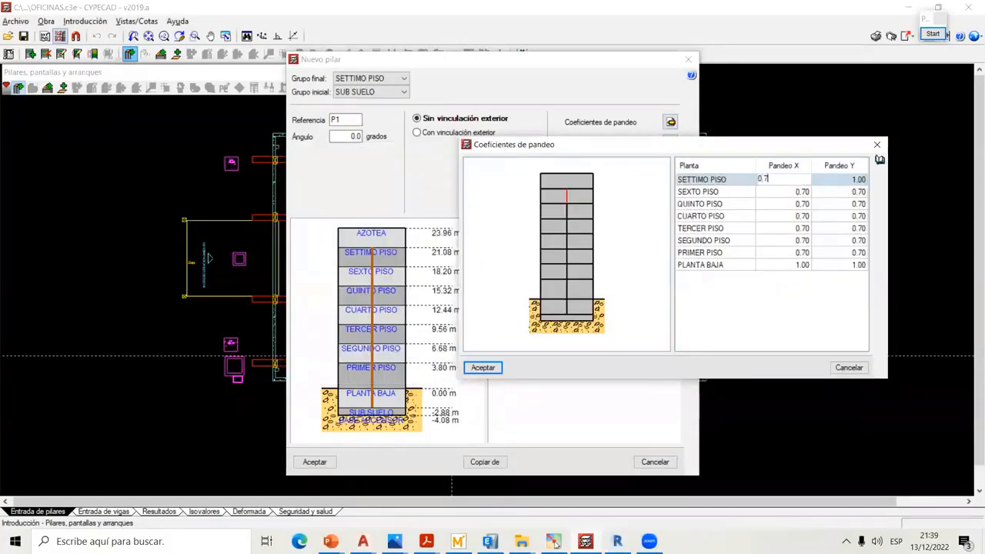
text(.7)
click(834, 181)
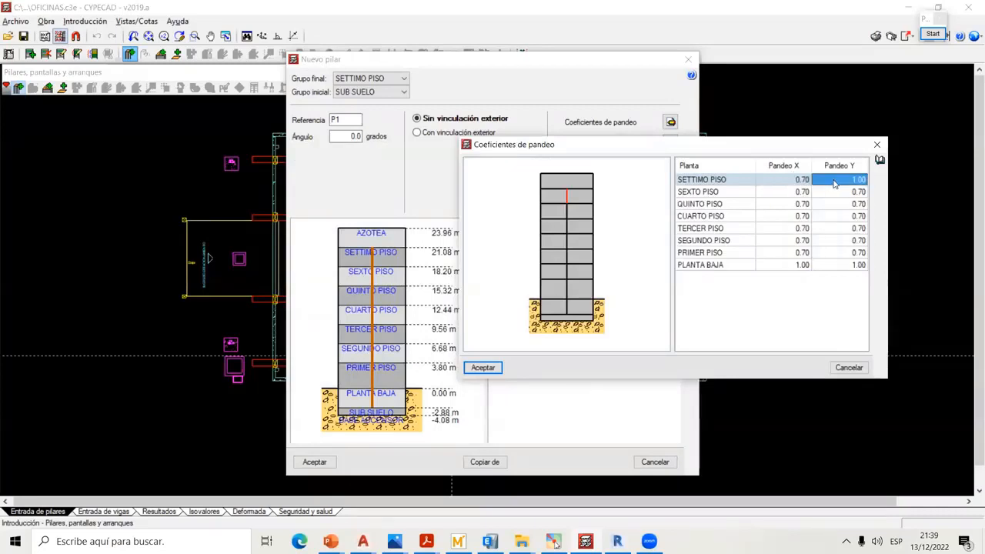
text(0.7)
- Set Pandeo X and Pandeo Y to 0.5 for all floors from SEXTO PISO down to PLANTA BAJA
drag(799, 192, 797, 265)
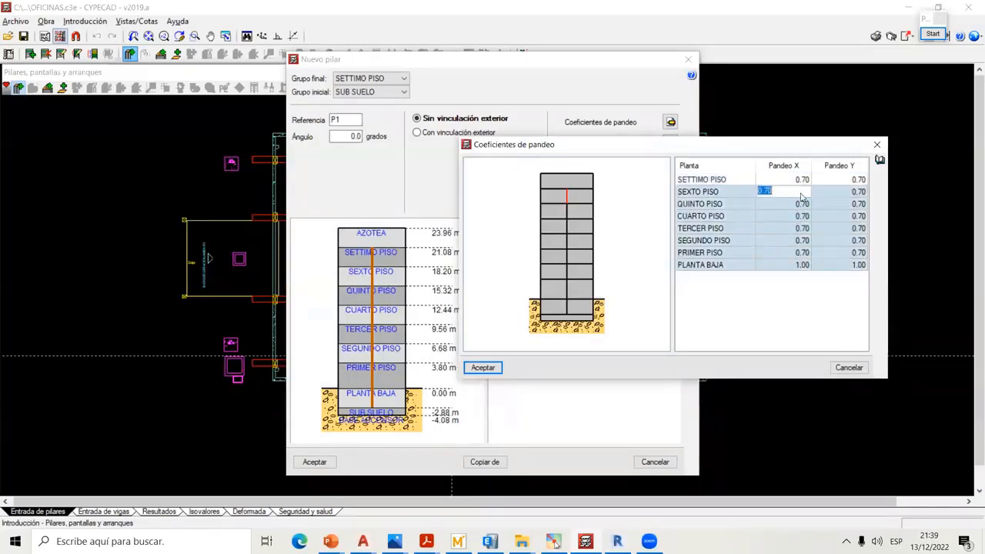
text(0.5)
key(Return)
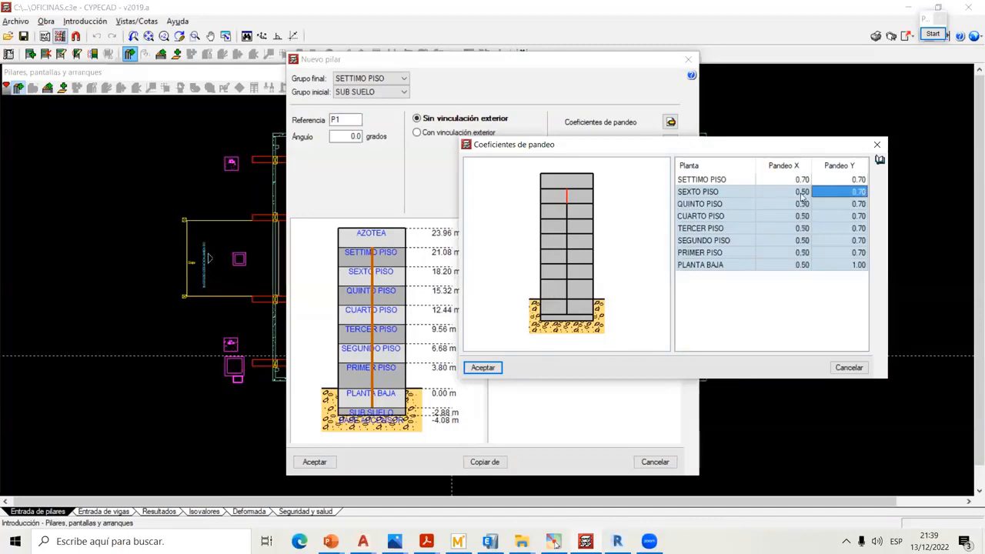
text(0.5)
click(801, 196)
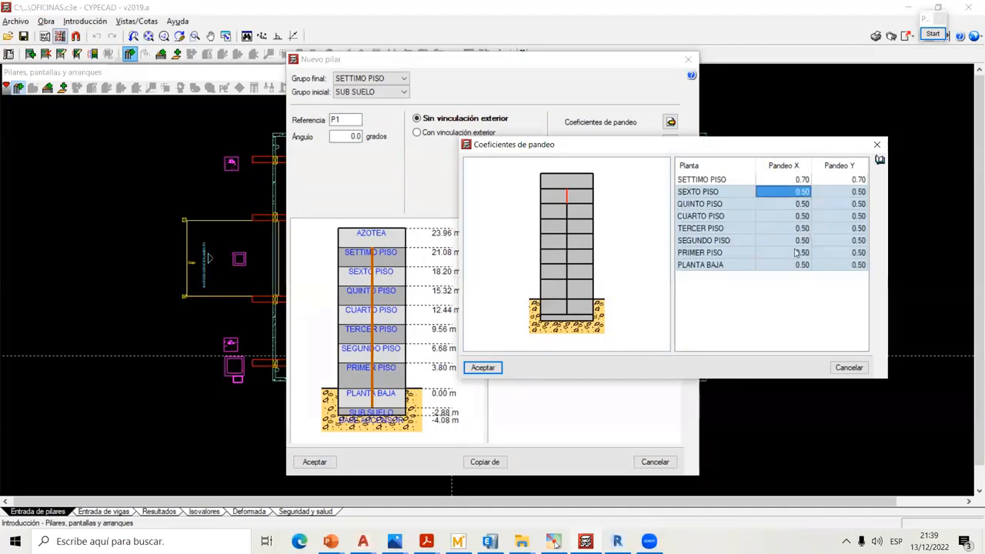
click(797, 266)
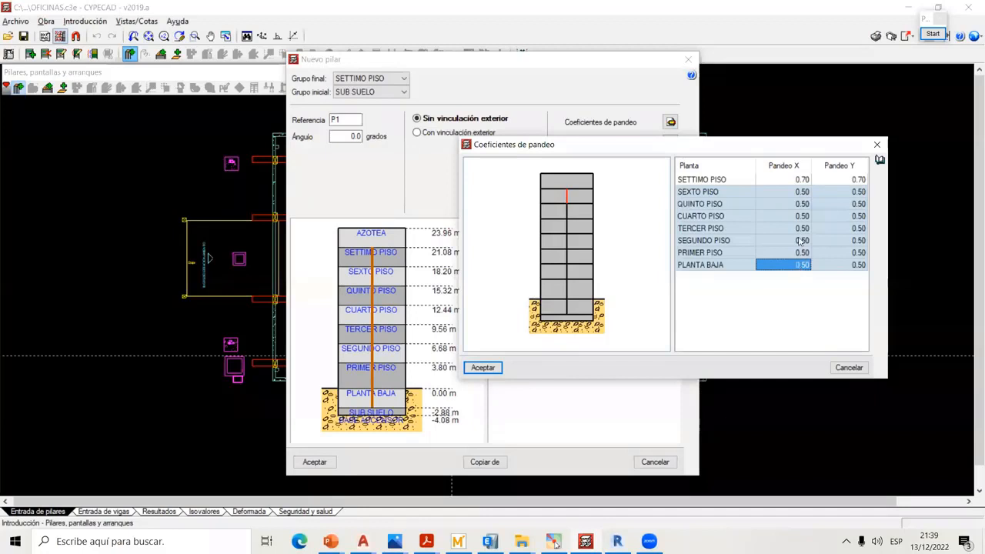
click(800, 193)
- Set Pandeo X and Pandeo Y to 0.7 for PLANTA BAJA only
click(797, 265)
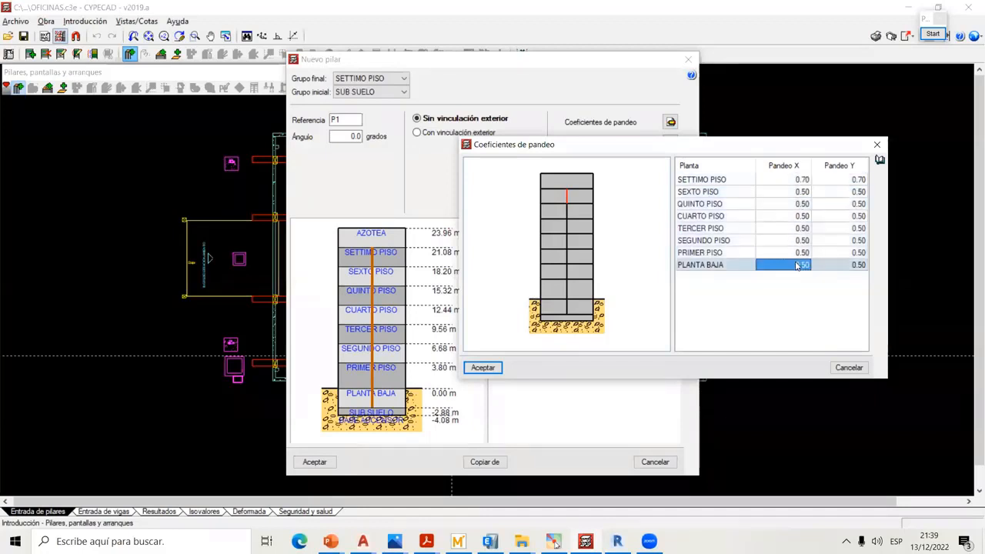
text(0.7)
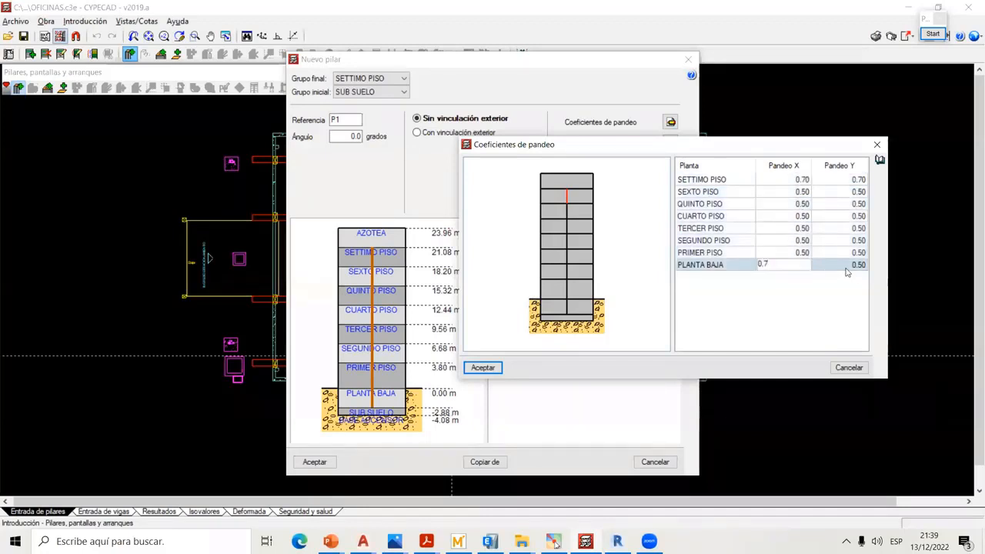
key(Tab)
text(0.7)
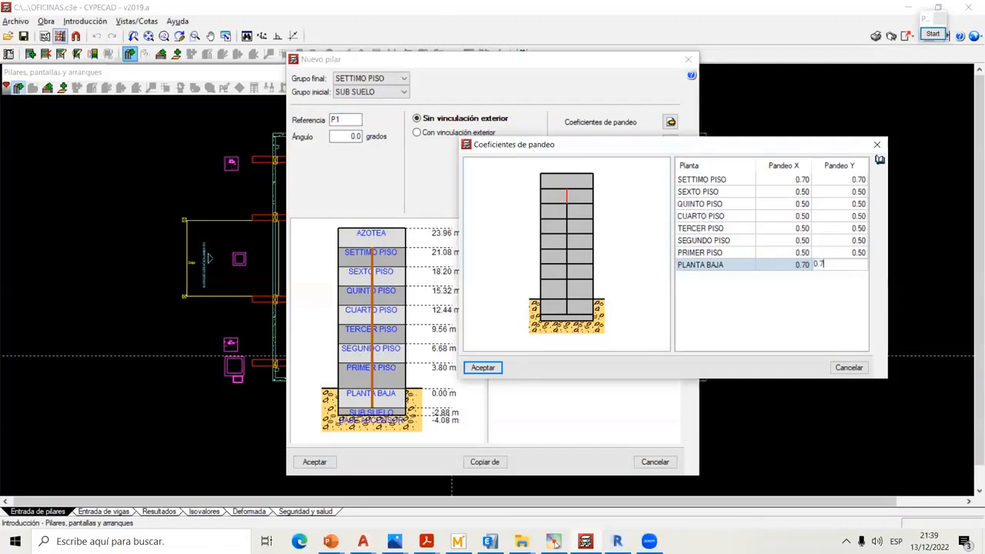
- Set the PLANTA BAJA buckling coefficients to 0.5 in both X and Y, and uncover the column's other coefficient settings
click(802, 256)
click(804, 266)
text(0.5)
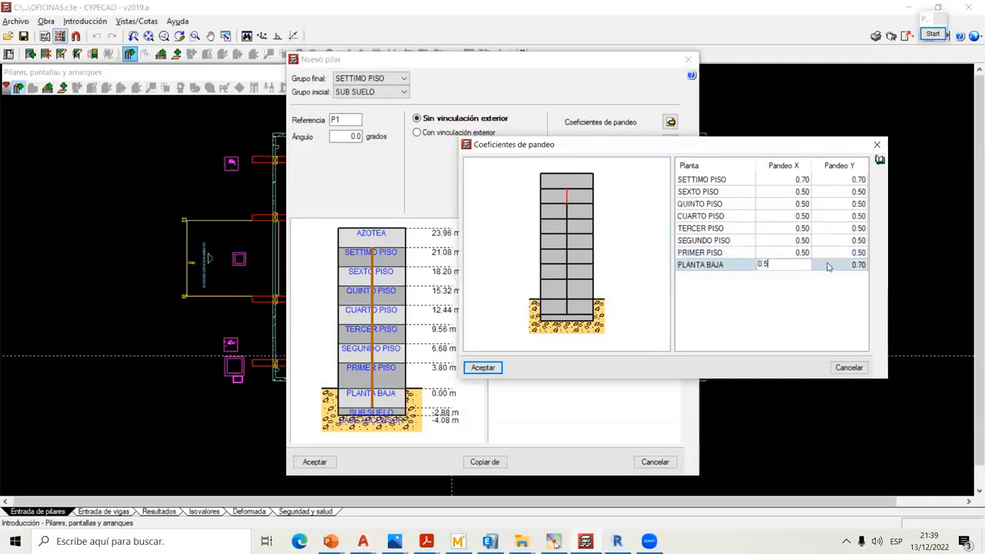
key(Tab)
text(0.5)
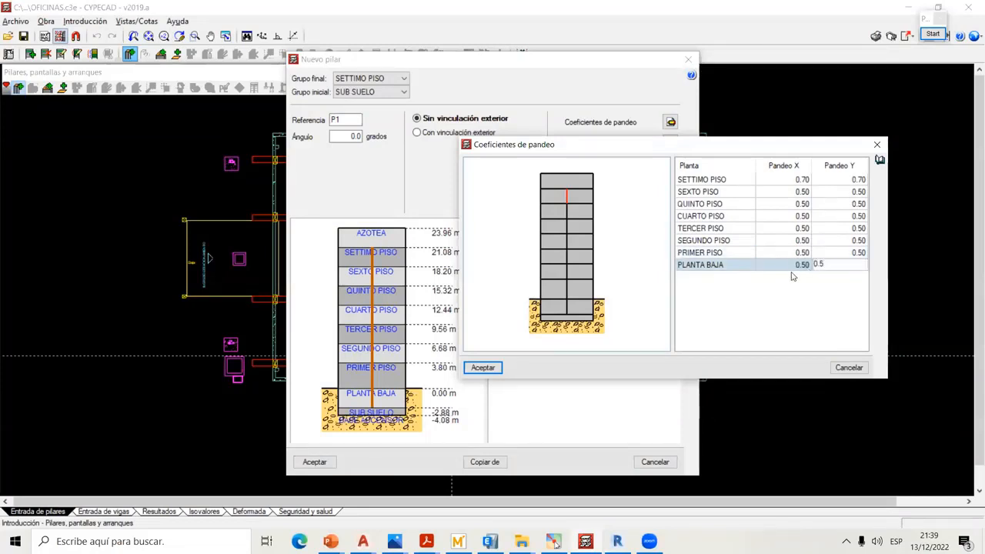
click(802, 267)
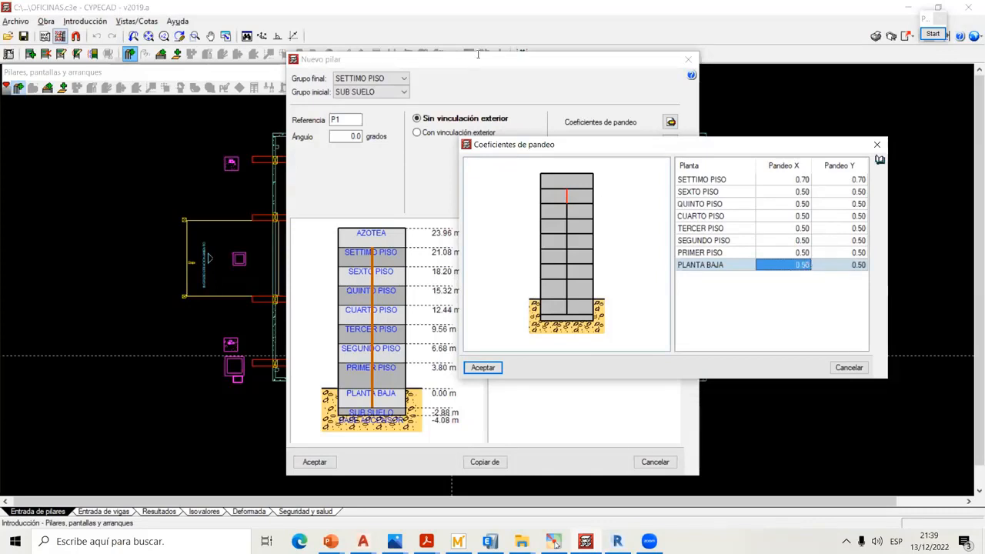
click(478, 54)
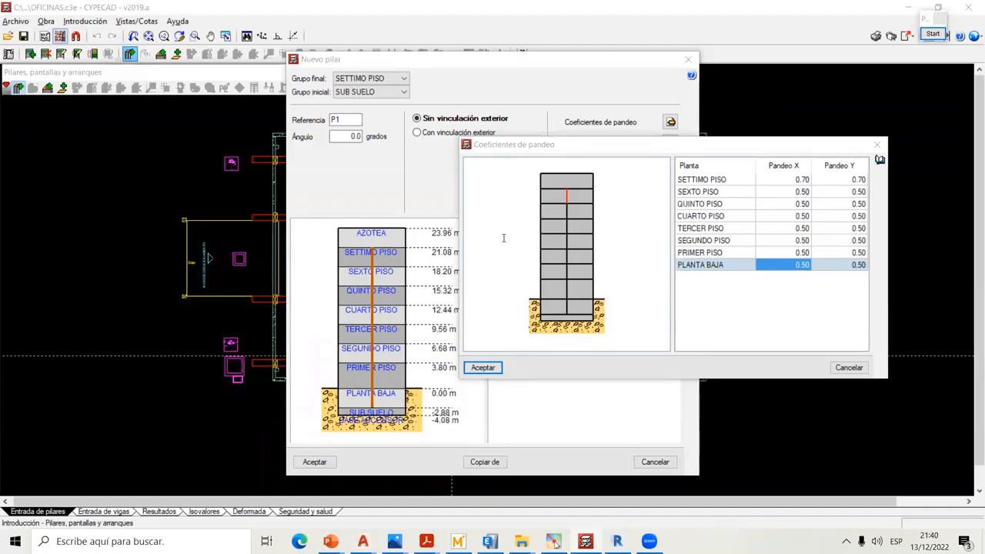
drag(741, 146, 367, 134)
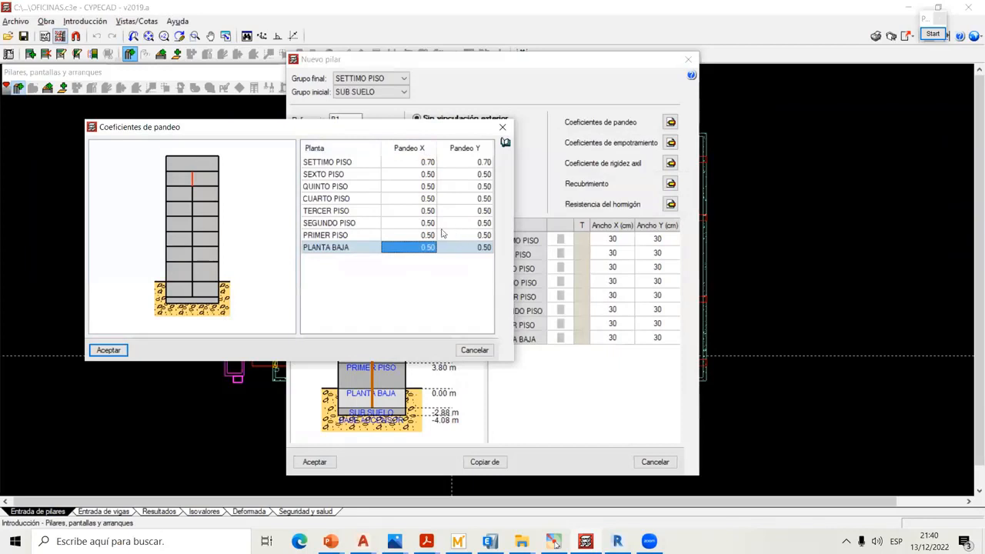
- Accept the column's buckling coefficients and open its fixity coefficients (Coeficientes de empotramiento)
drag(390, 127, 407, 95)
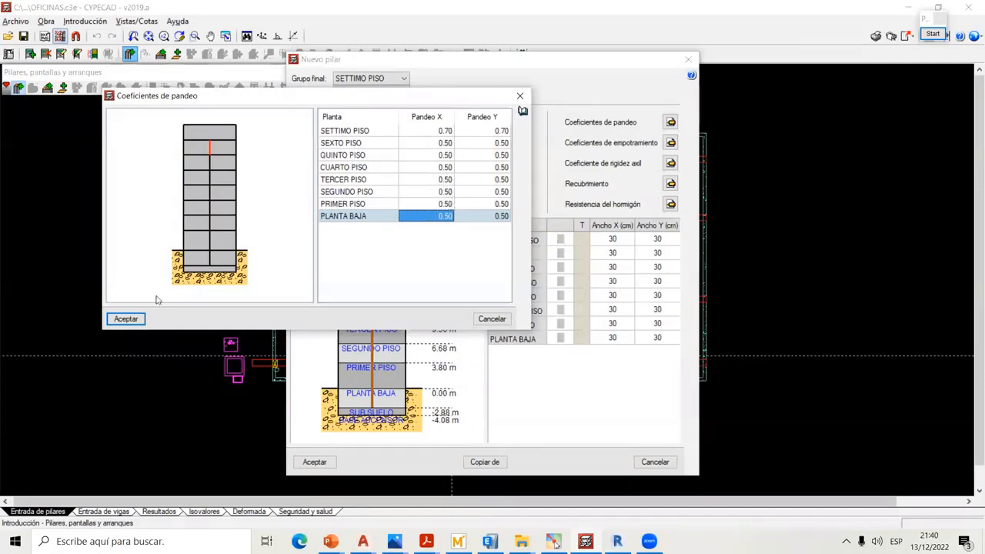
click(125, 318)
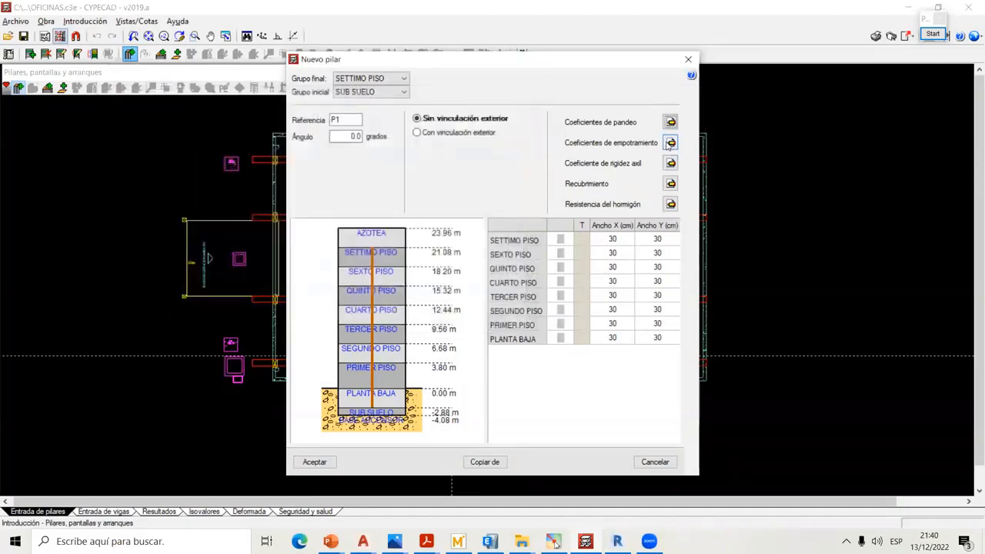
click(670, 143)
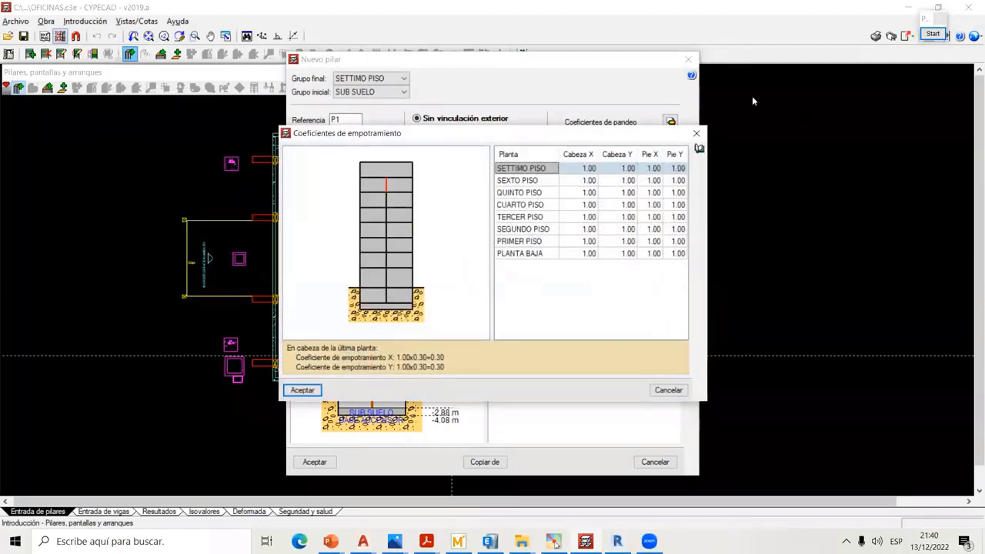
- Mark the building diagram's top storey and the last-floor X and Y fixity values with temporary red screen annotations
click(932, 34)
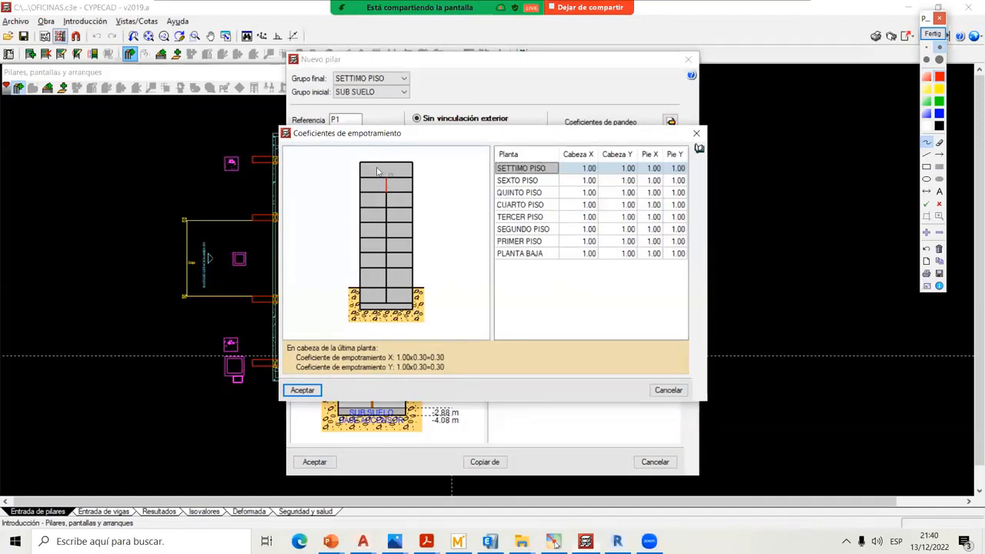
mouse_move(360, 164)
mouse_down()
mouse_move(424, 164)
mouse_move(345, 163)
mouse_move(394, 170)
mouse_up()
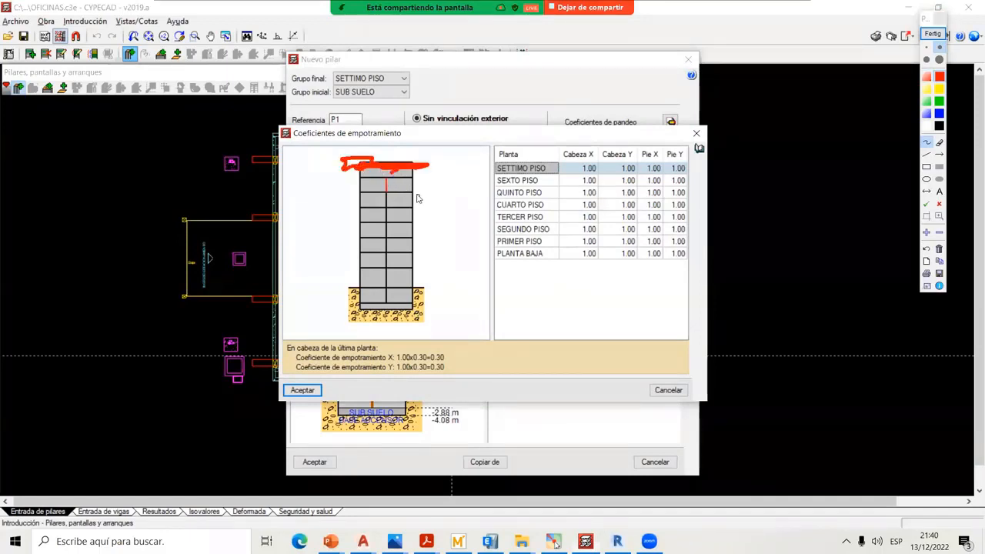
click(932, 34)
click(932, 35)
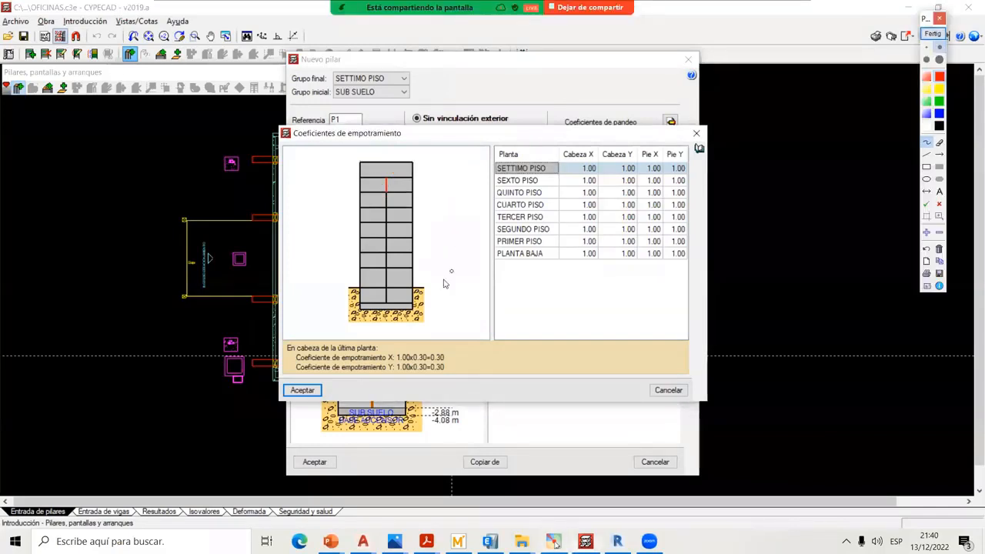
mouse_move(430, 269)
mouse_down()
mouse_move(435, 289)
mouse_move(437, 276)
mouse_up()
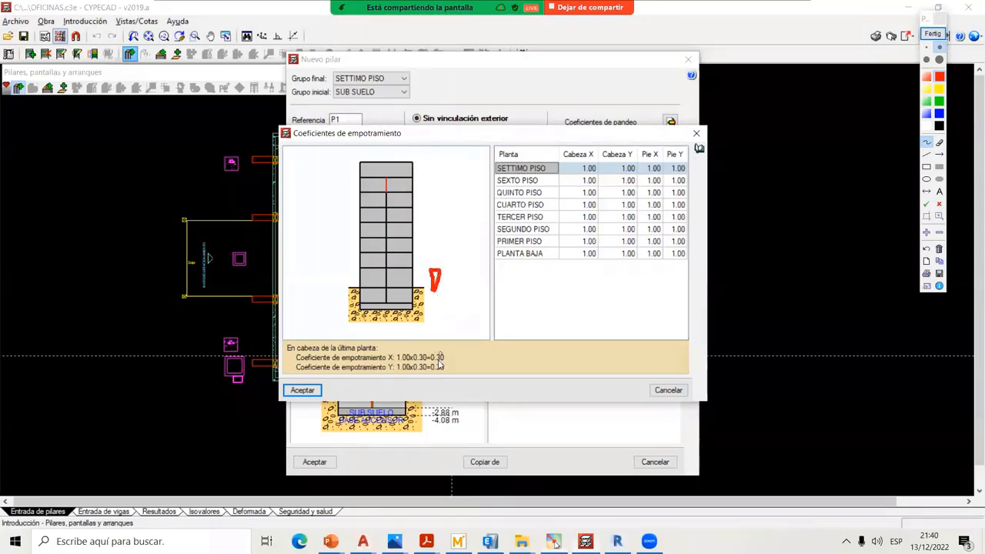
drag(430, 360, 445, 359)
drag(427, 373, 448, 373)
click(934, 36)
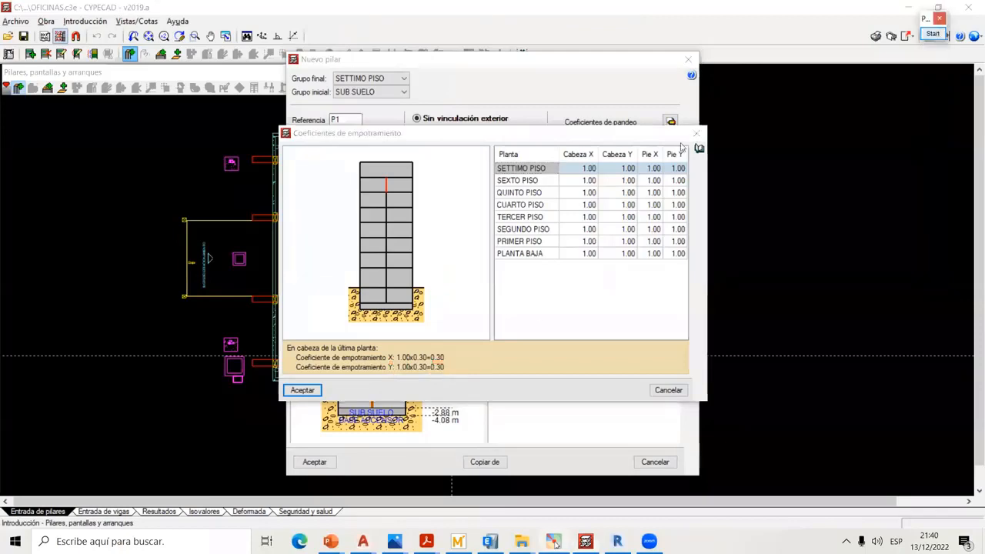
- Set the Cabeza X and Cabeza Y fixity coefficients to 0.3 for SETTIMO PISO
click(582, 169)
key(BackSpace)
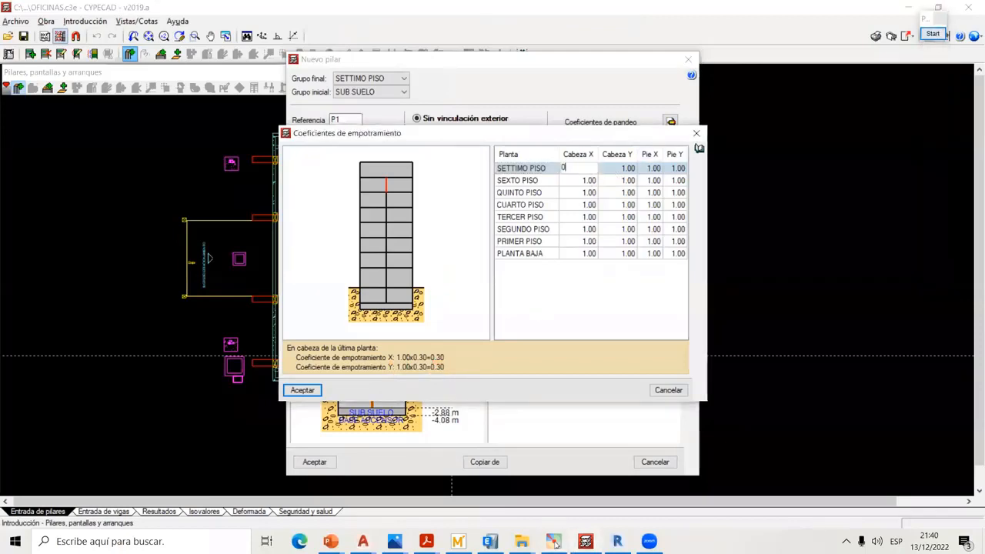
text(0)
click(603, 168)
text(0.)
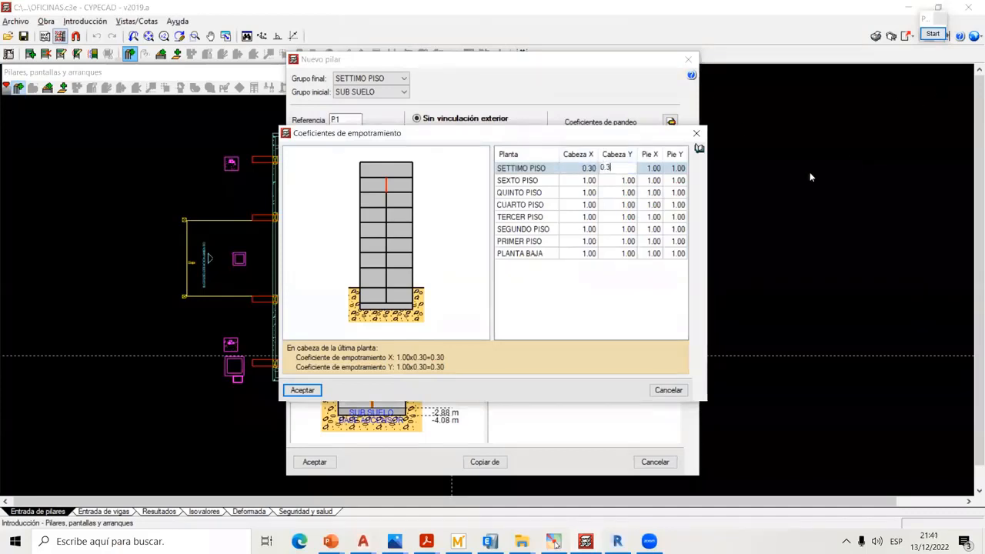
click(584, 169)
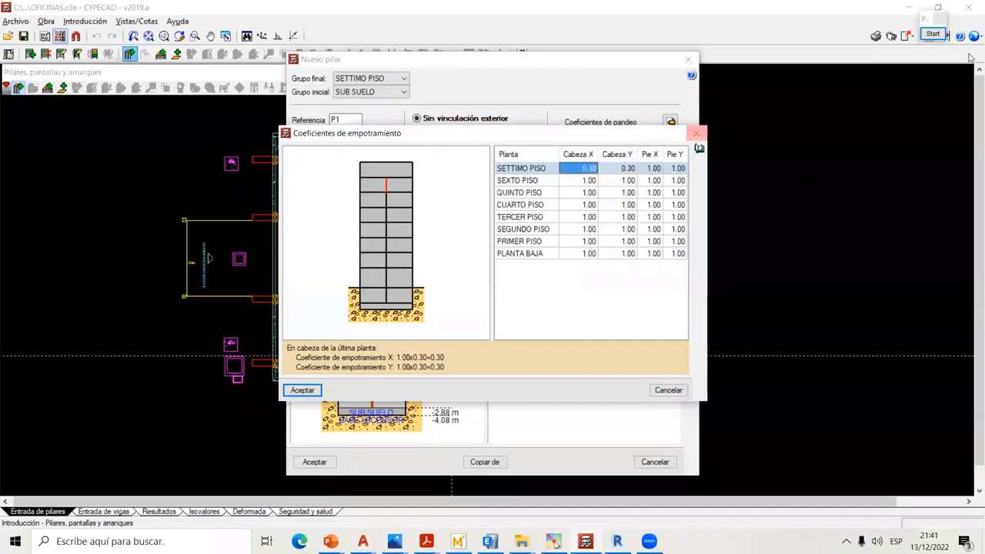
- Annotate the screen with a 0 and a 1, and link SETTIMO PISO's Cabeza X value to the 0
click(932, 33)
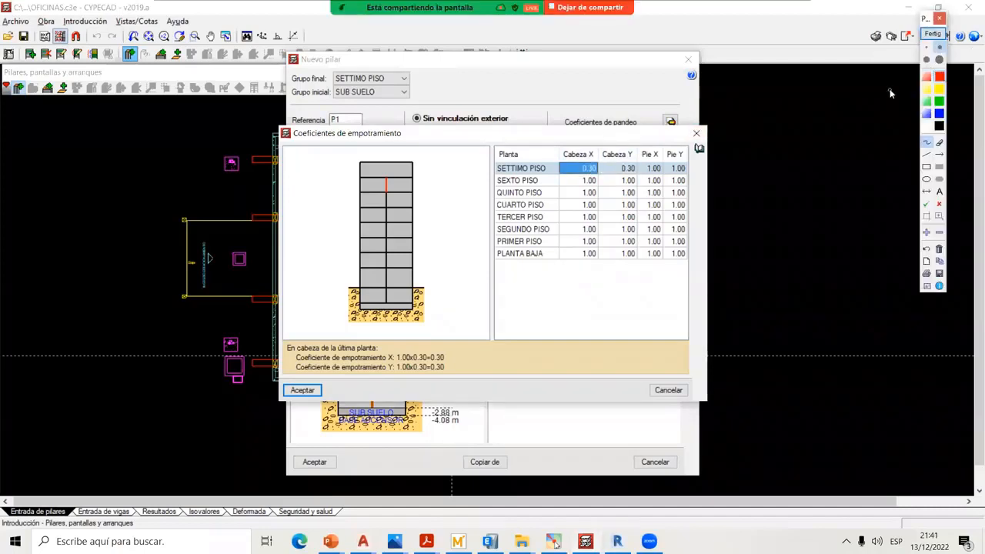
mouse_move(765, 127)
mouse_down()
mouse_move(768, 136)
mouse_move(823, 150)
mouse_up()
mouse_move(762, 186)
mouse_down()
mouse_move(782, 179)
mouse_move(777, 202)
mouse_up()
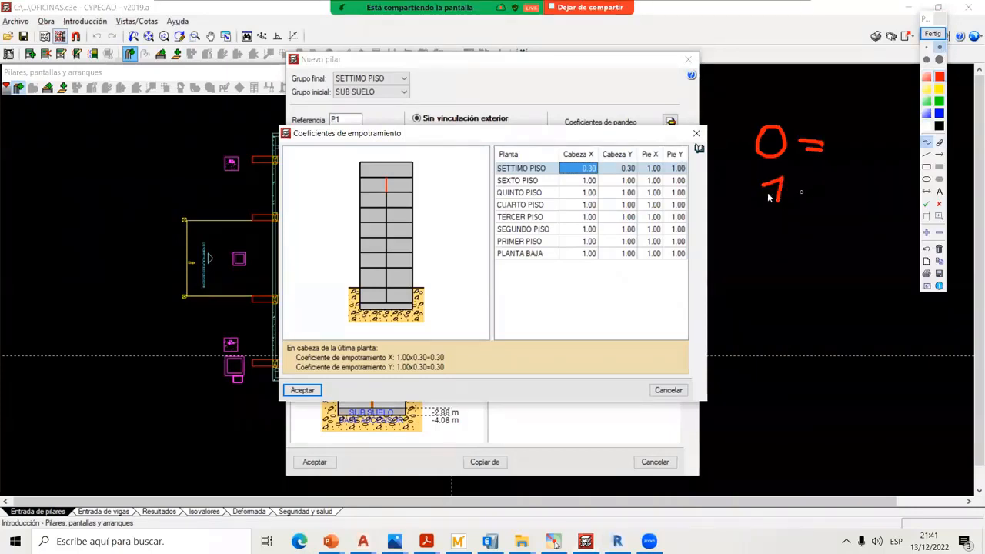
mouse_move(594, 162)
mouse_down()
mouse_move(737, 115)
mouse_move(762, 129)
mouse_up()
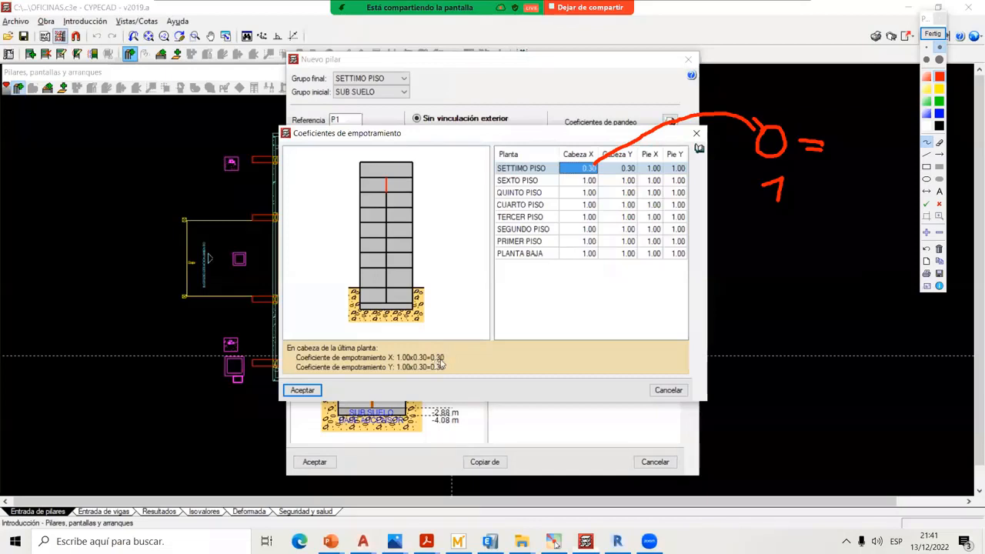
click(933, 34)
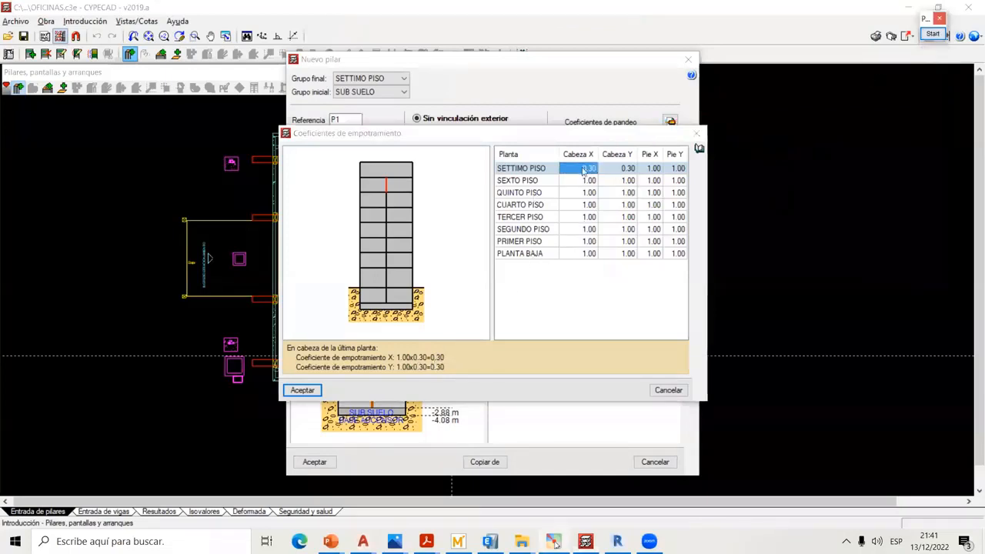
- Bracket SETTIMO PISO's Cabeza X value with the last-floor X fixity result and mark the pair with a 0
click(932, 34)
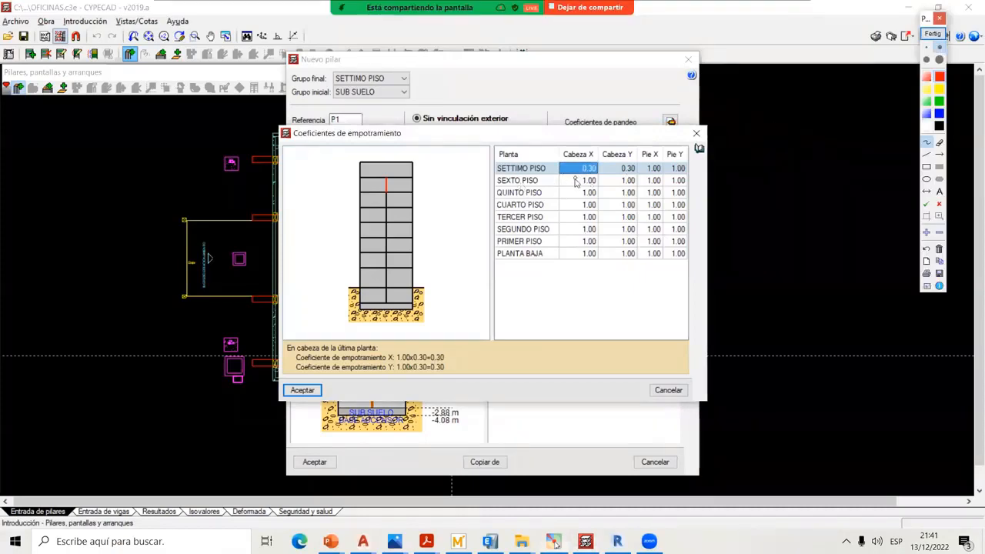
mouse_move(579, 169)
mouse_down()
mouse_move(528, 217)
mouse_move(502, 286)
mouse_up()
mouse_move(448, 358)
mouse_down()
mouse_move(512, 288)
mouse_move(534, 288)
mouse_move(539, 300)
mouse_move(549, 283)
mouse_up()
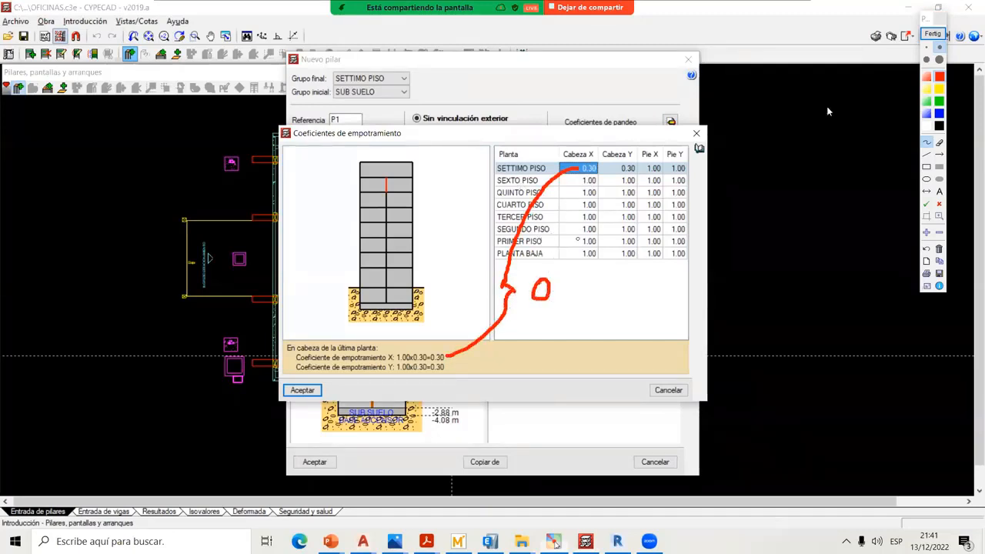
click(932, 34)
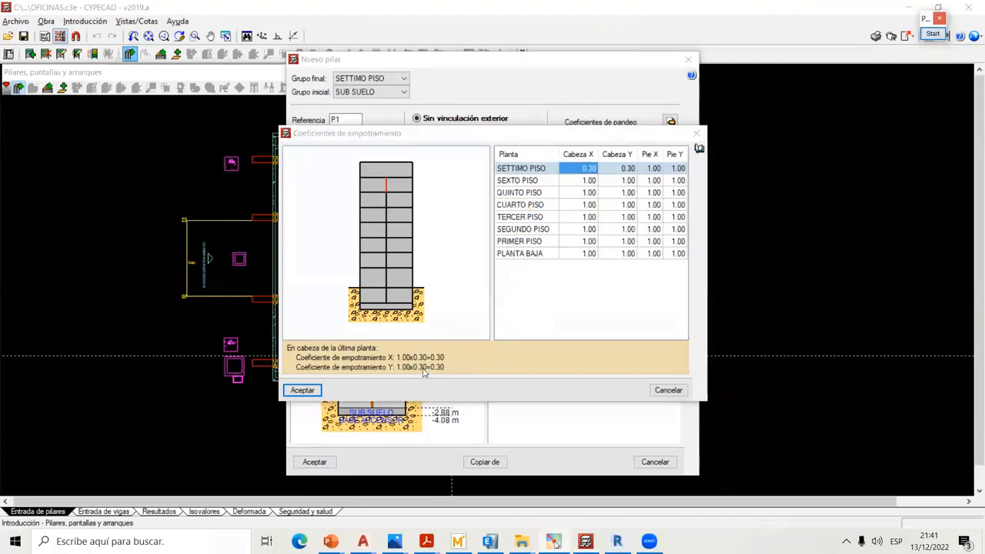
- Set Cabeza X and Cabeza Y to 1 for SETTIMO PISO and accept the fixity coefficients
click(590, 169)
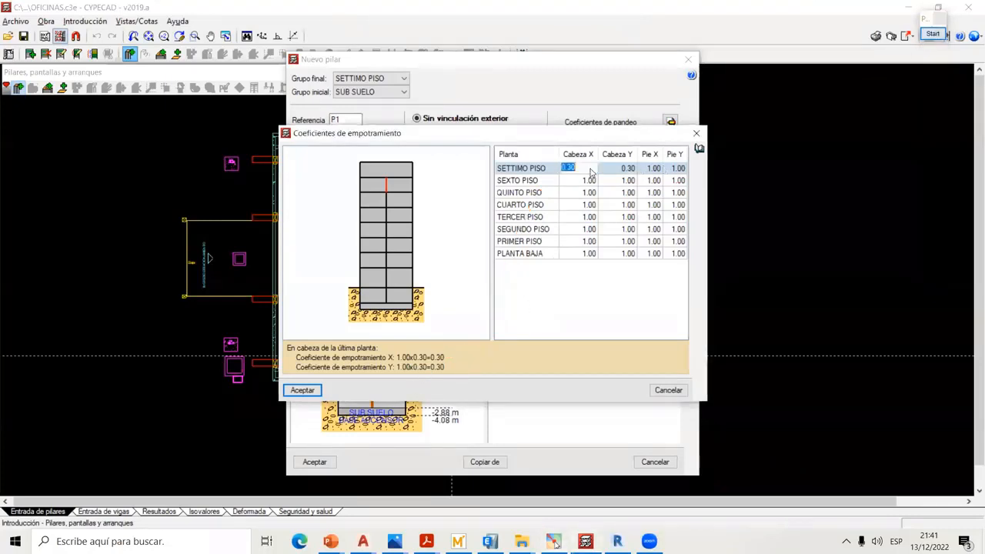
text(1)
click(629, 169)
text(1)
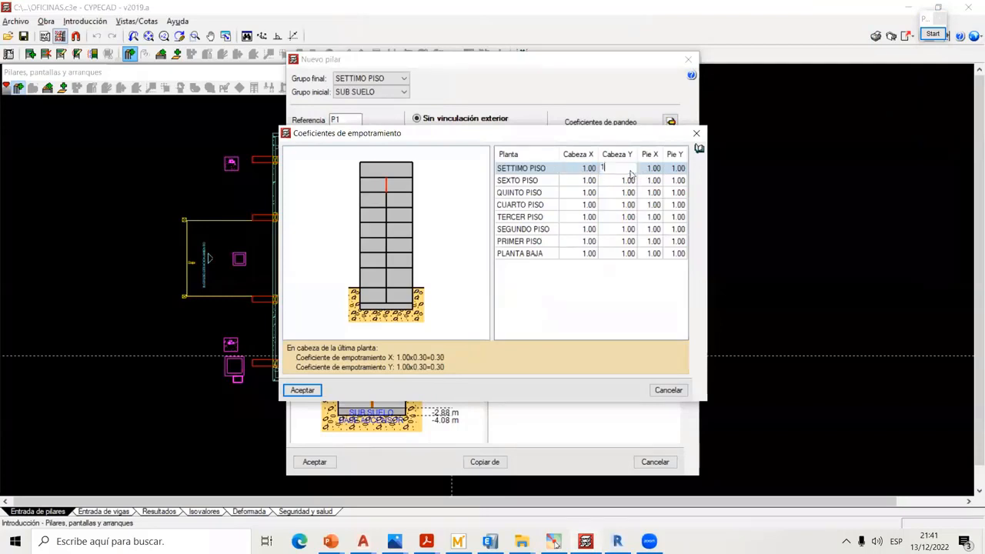
click(592, 169)
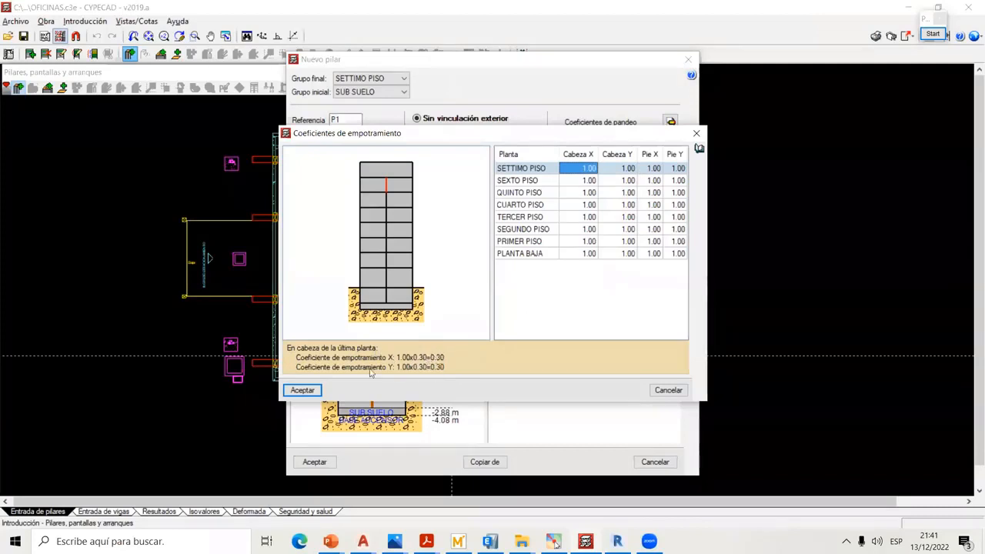
click(303, 390)
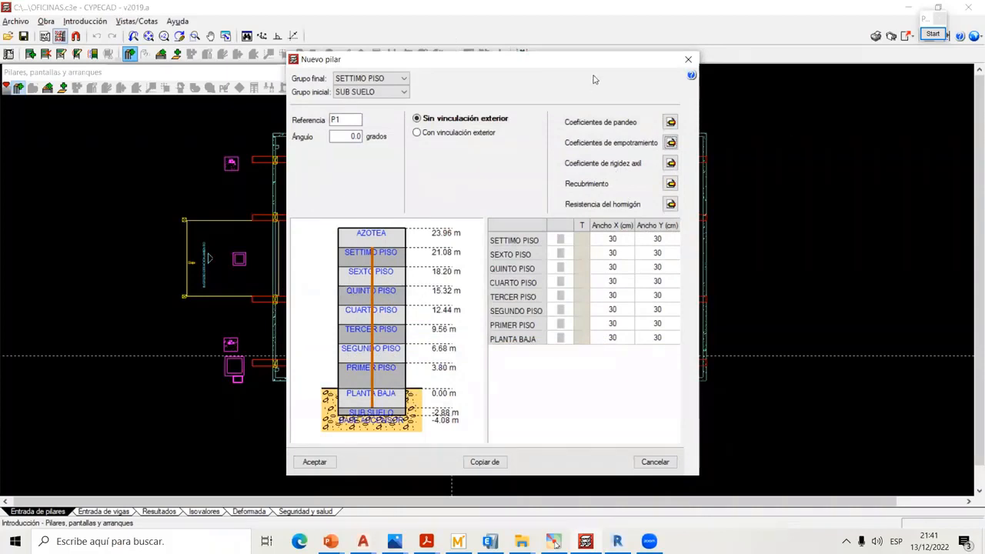
- Check the new column's axial stiffness coefficient (Coeficiente de rigidez axil)
drag(583, 57, 560, 41)
click(648, 146)
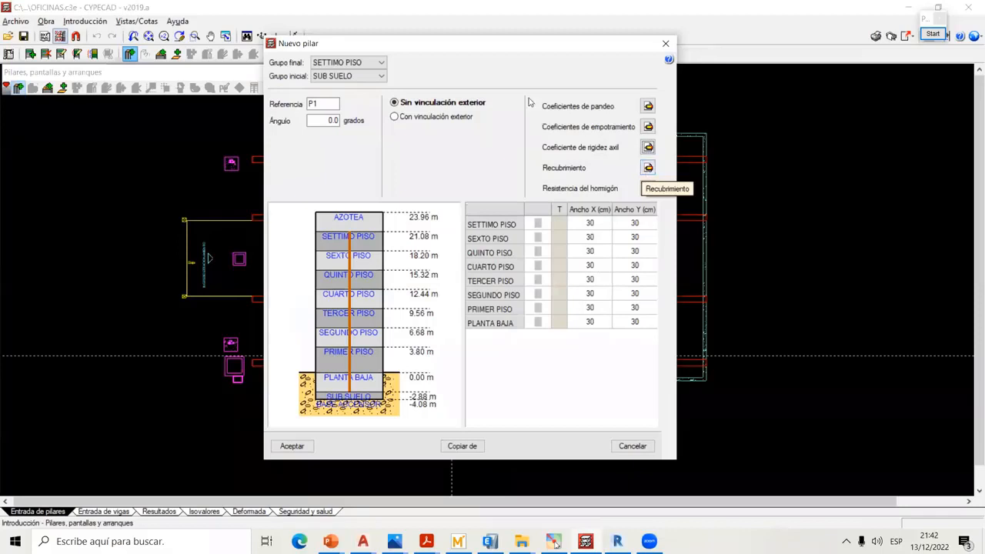
drag(540, 40, 529, 28)
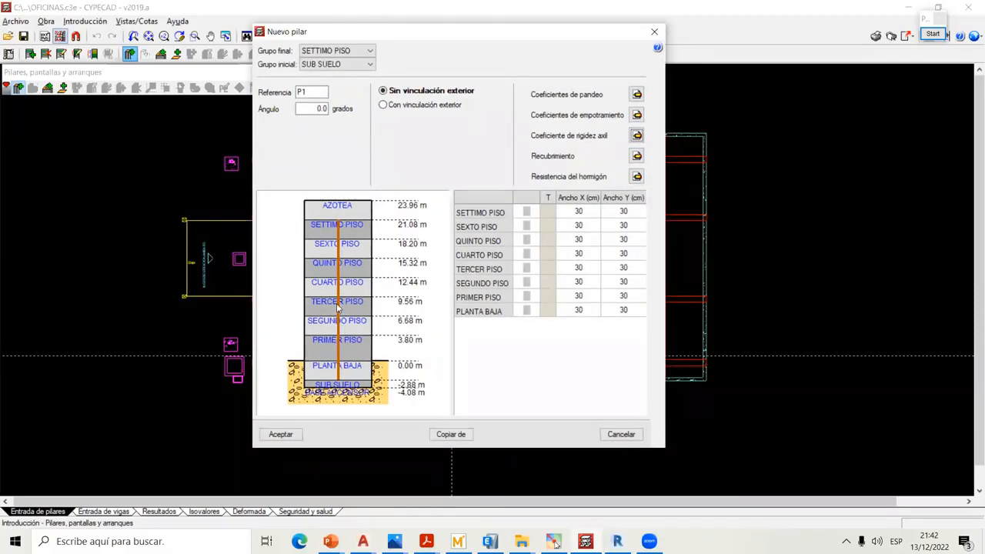
- Open the column's cover settings (Recubrimiento) and choose characteristics different from the project's general ones
click(637, 156)
drag(544, 106, 771, 74)
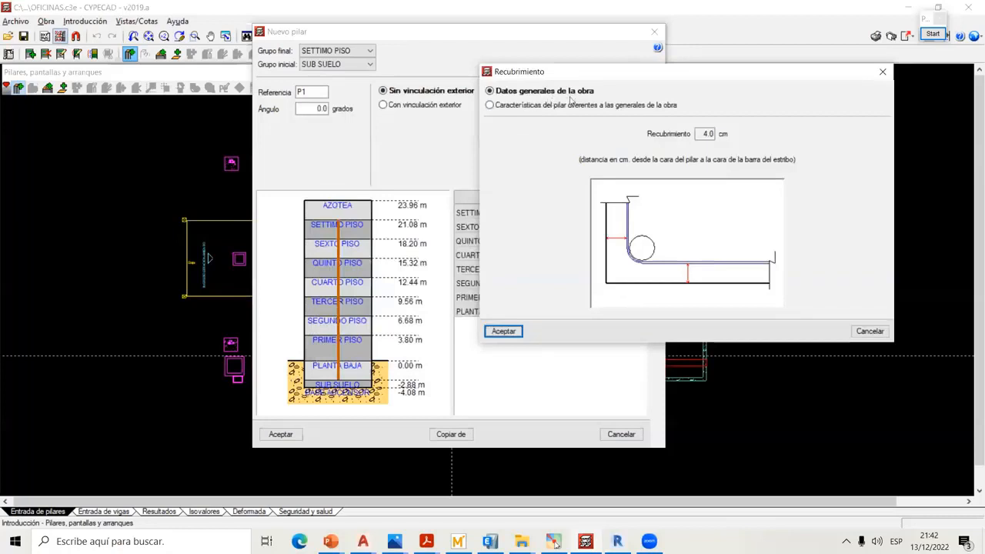
click(501, 108)
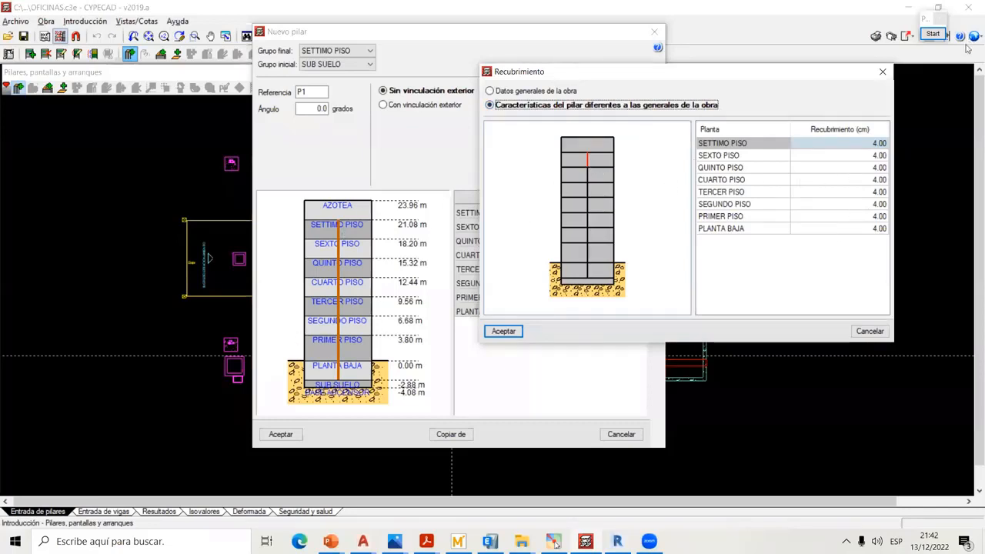
- Mark the column segment below ground and the lower-floor cover values with temporary red screen annotations
click(932, 34)
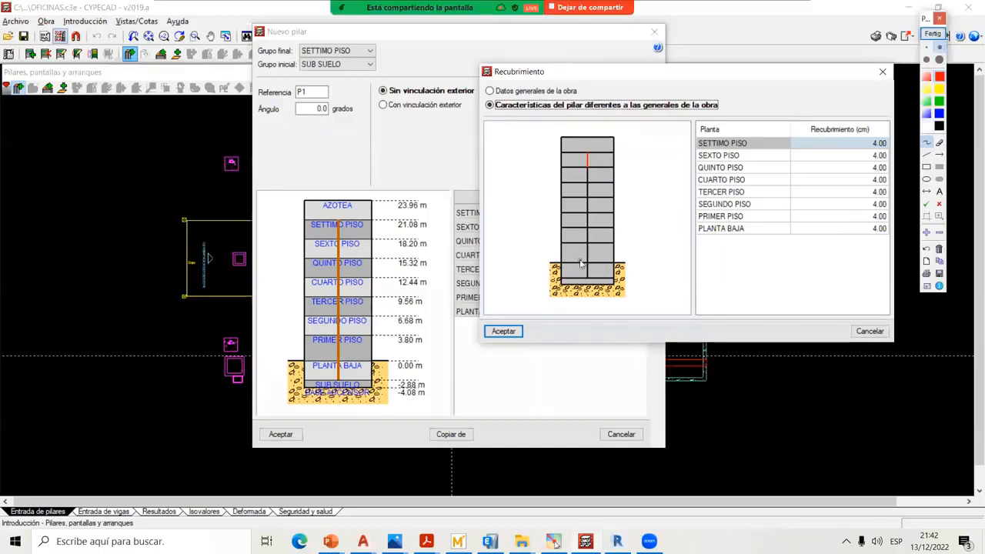
drag(586, 267, 587, 276)
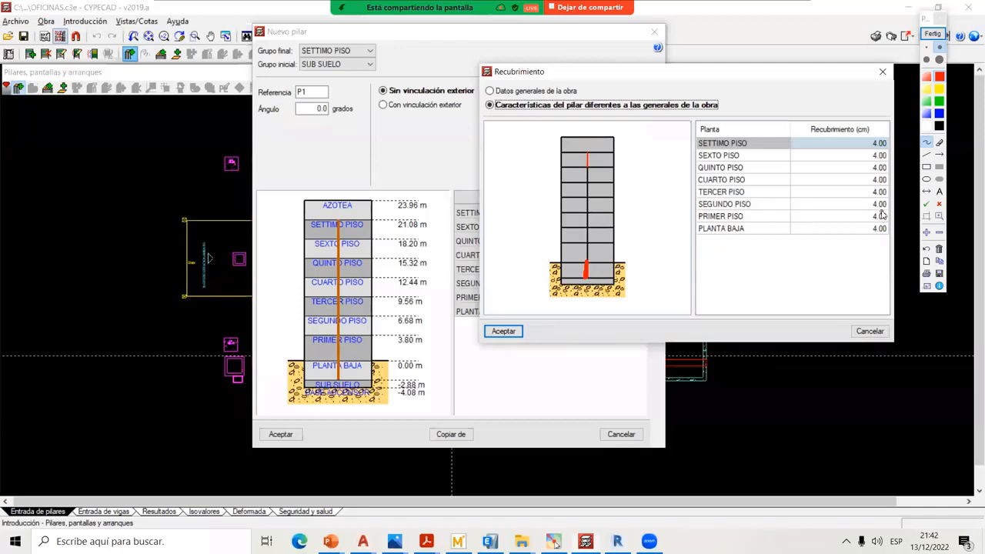
mouse_move(883, 219)
mouse_down()
mouse_move(869, 212)
mouse_move(862, 222)
mouse_move(892, 225)
mouse_move(883, 209)
mouse_up()
click(932, 33)
- Set the concrete cover to 7 cm for PLANTA BAJA
click(881, 229)
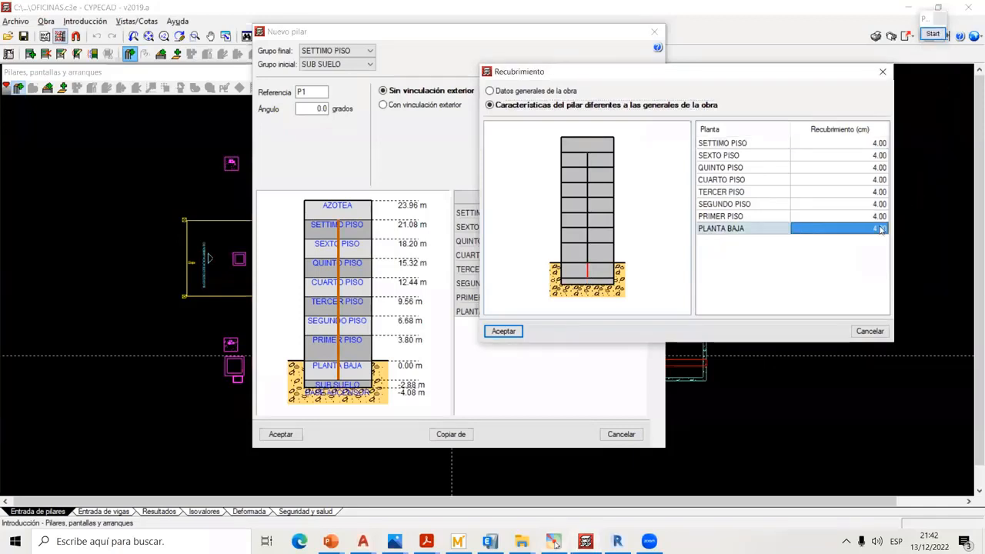
text(7)
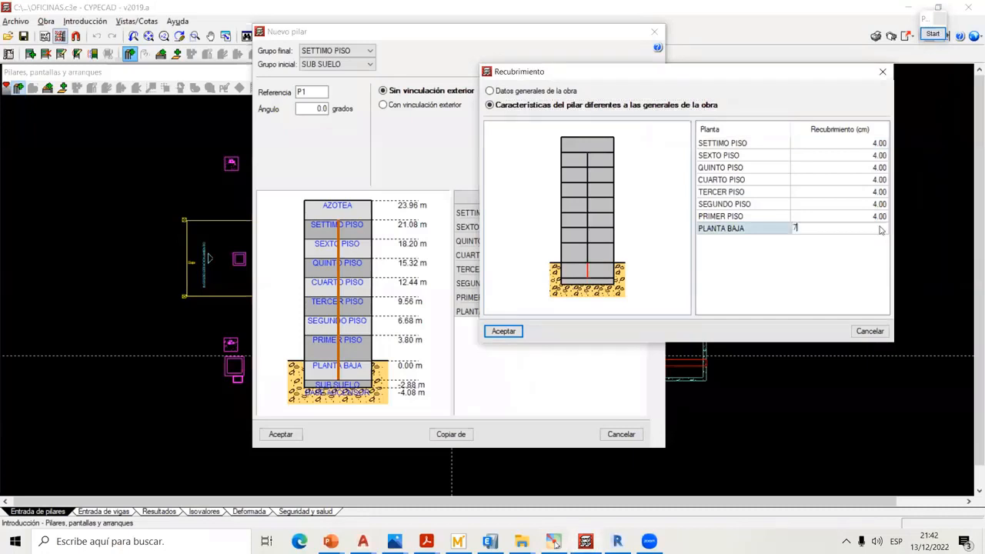
click(862, 220)
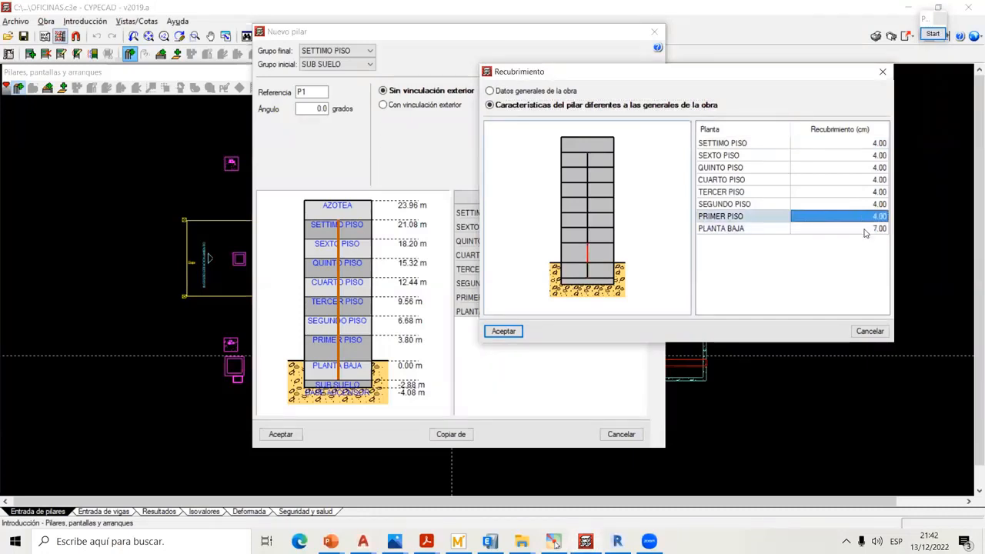
click(865, 232)
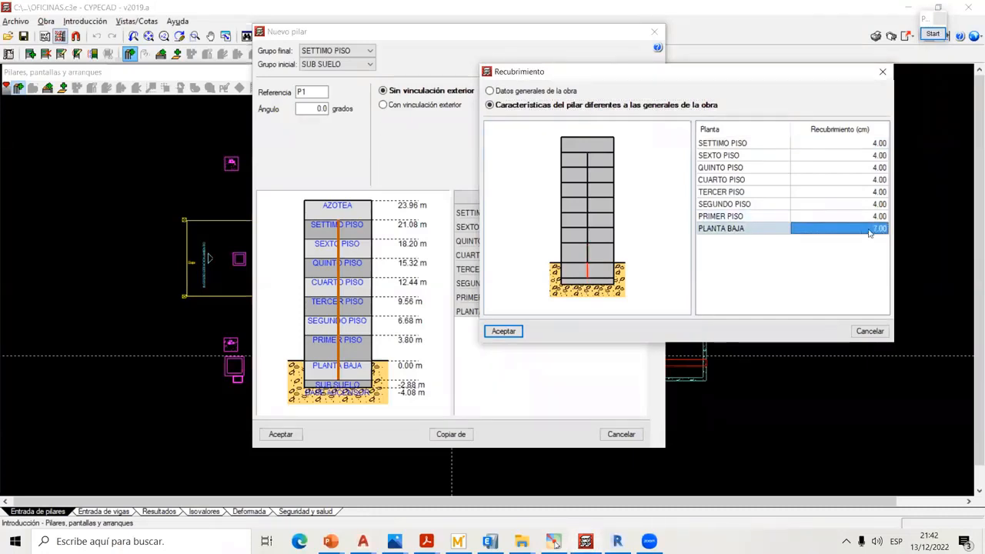
click(869, 231)
click(850, 220)
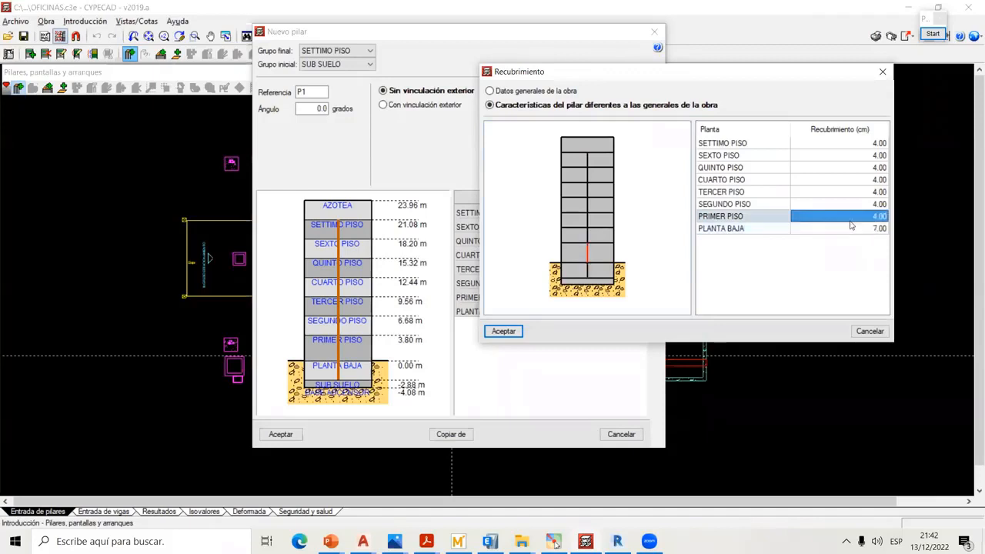
click(861, 230)
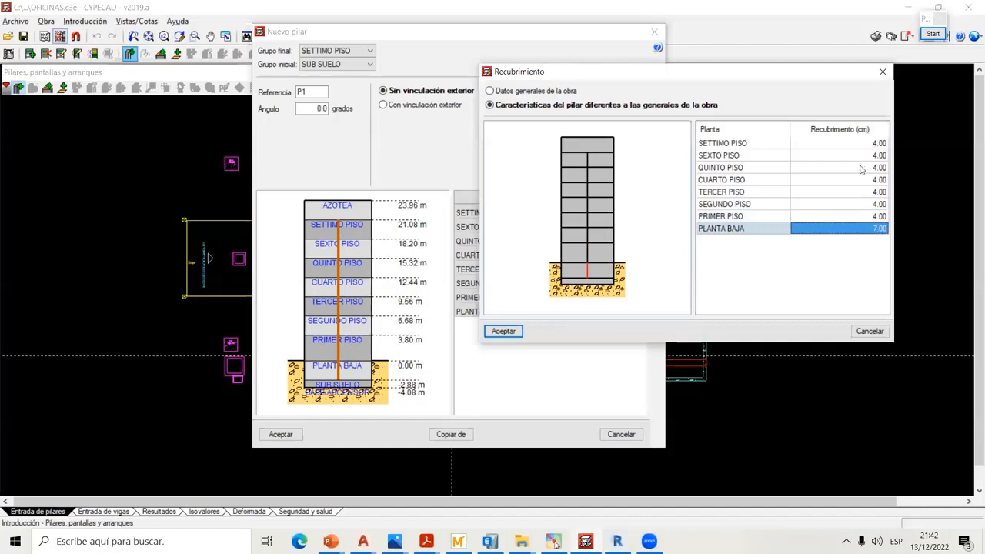
click(863, 218)
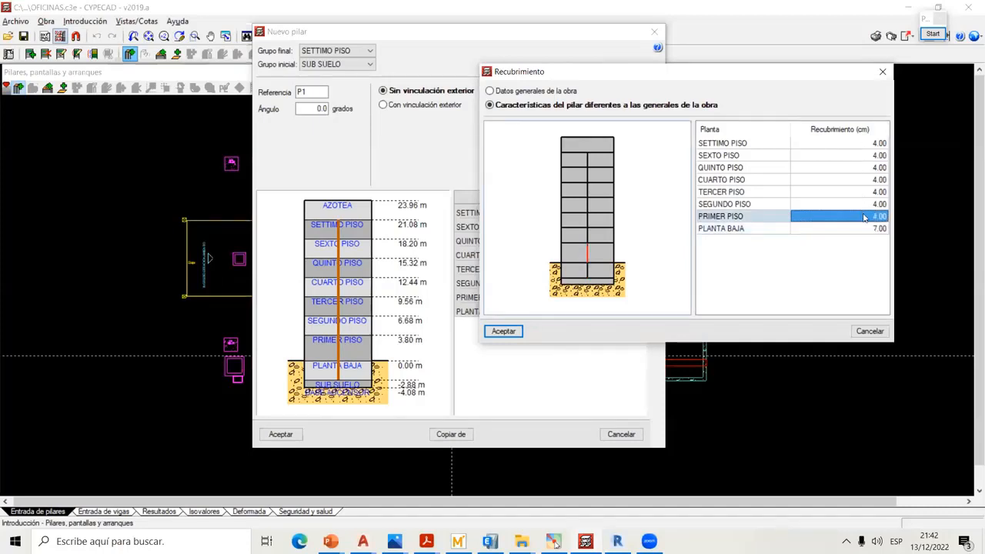
- Switch to Revit and examine the basement columns and the underside of the slabs in the 3D building model
key(Up)
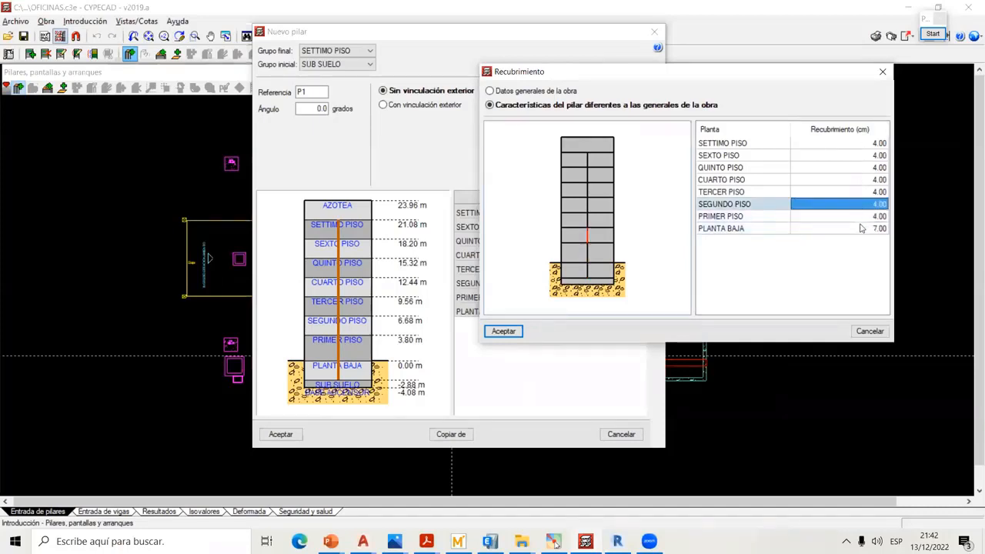
click(862, 229)
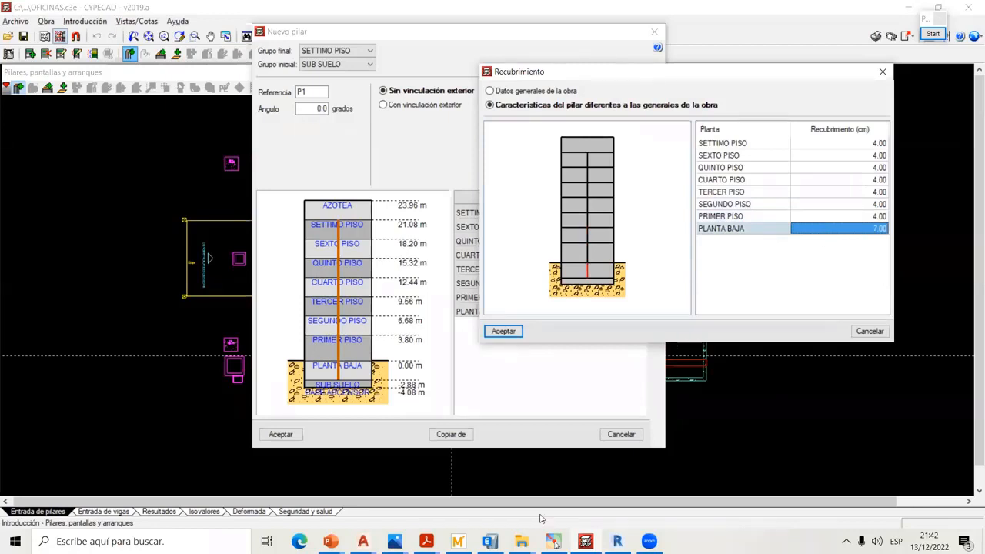
click(490, 539)
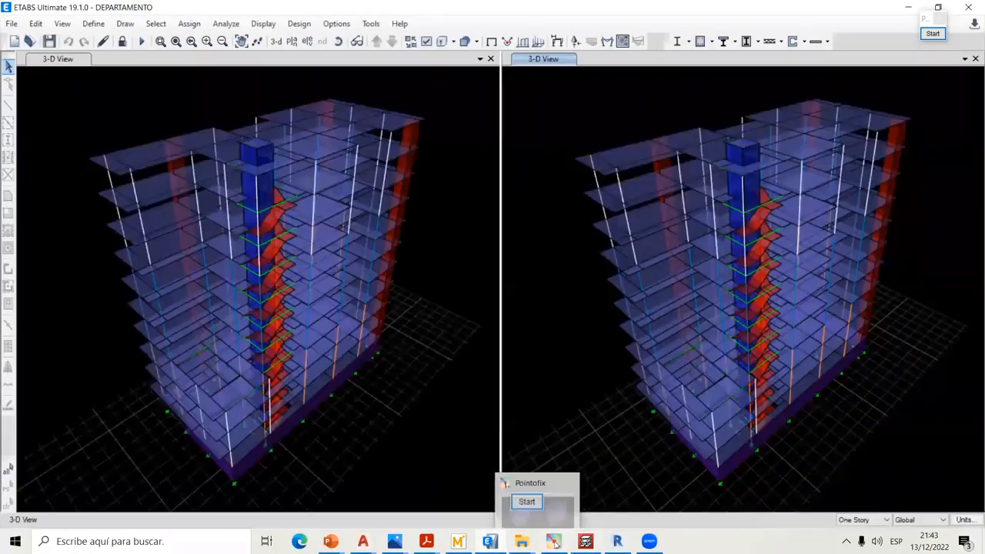
click(610, 540)
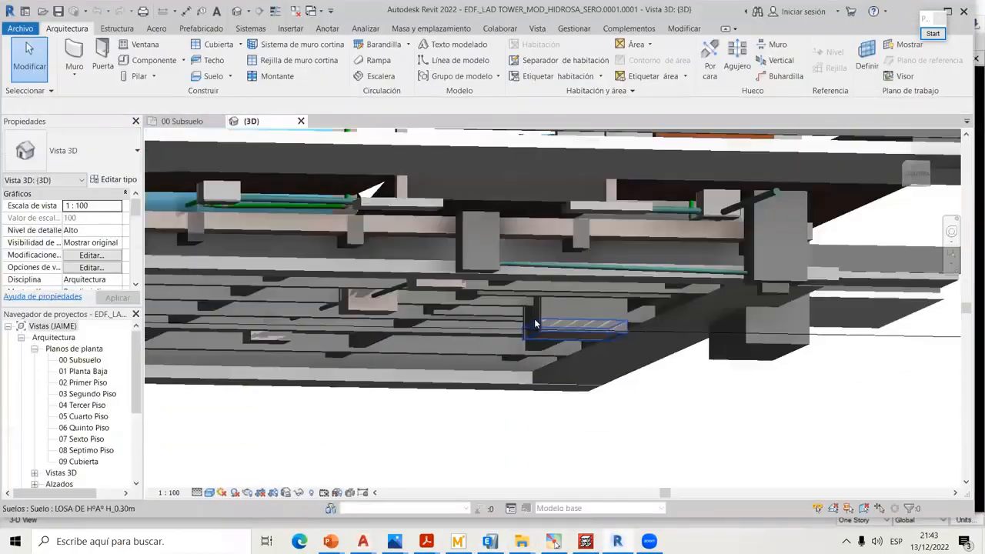
shift+middle_drag(536, 324, 624, 369)
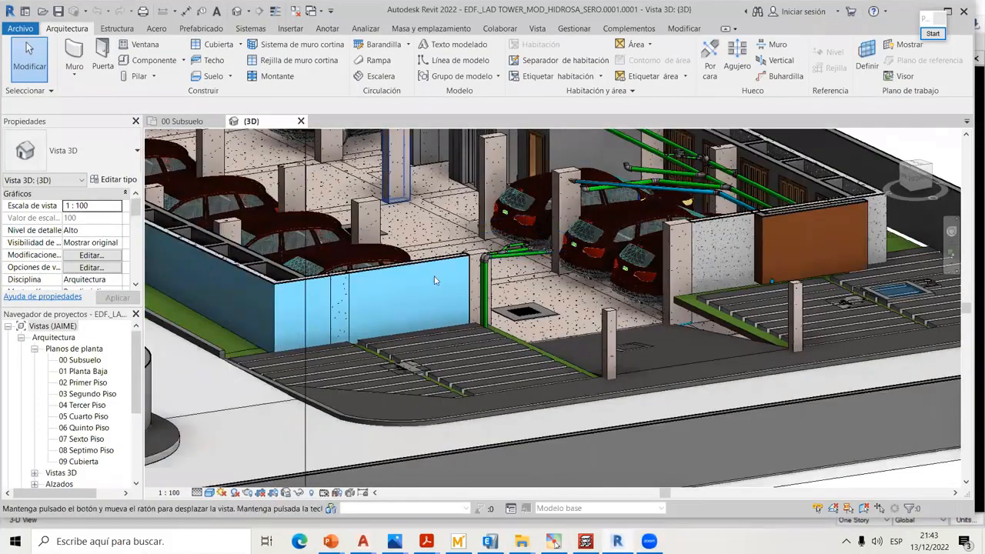
middle_drag(435, 279, 476, 457)
scroll(437, 338, up, 2)
shift+middle_drag(444, 334, 440, 396)
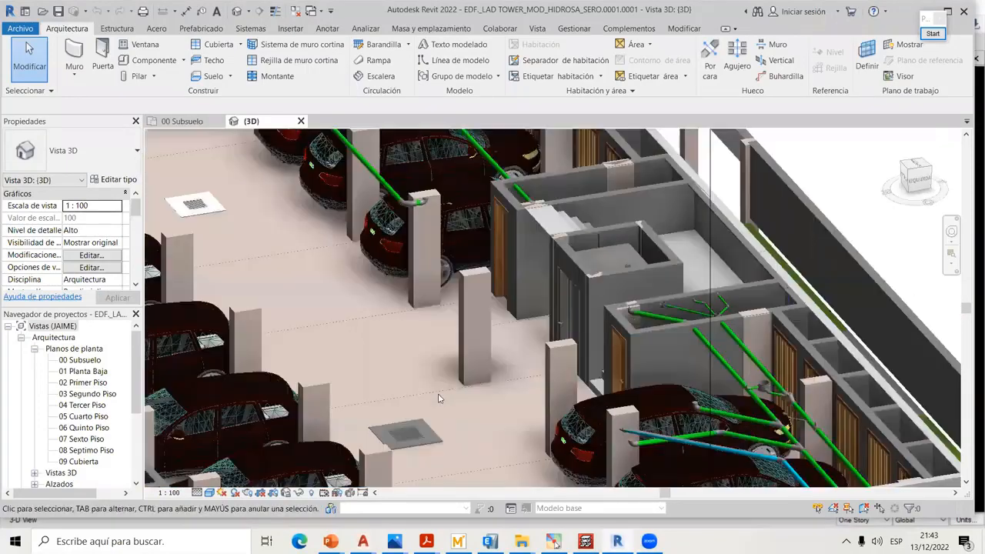
scroll(439, 393, up, 1)
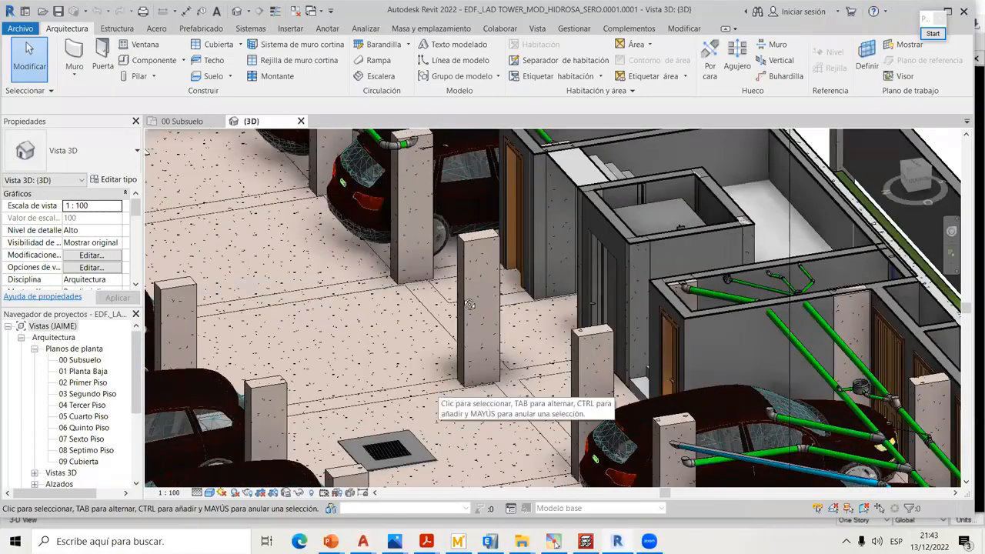
shift+middle_drag(469, 267, 475, 227)
shift+middle_drag(439, 377, 512, 195)
middle_drag(472, 391, 481, 200)
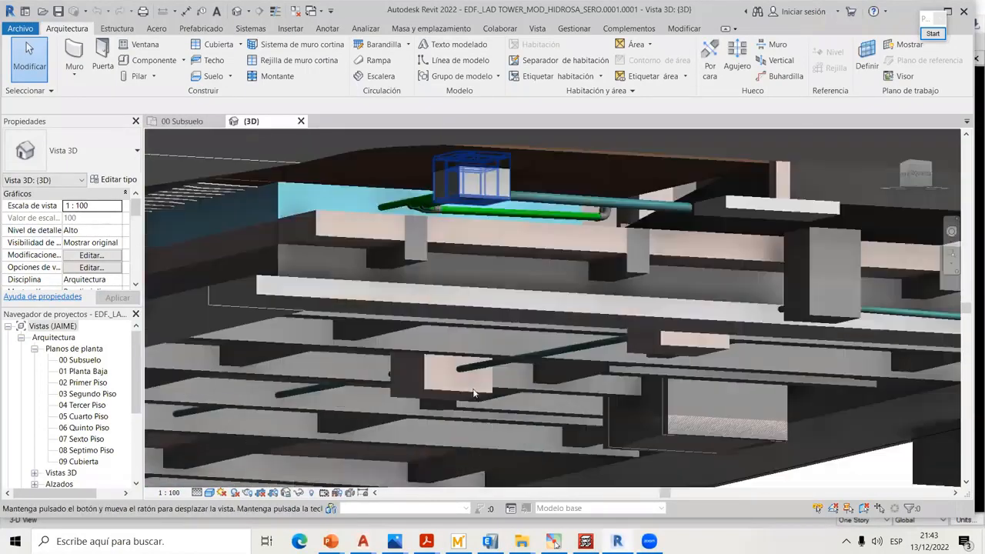
shift+middle_drag(465, 465, 731, 208)
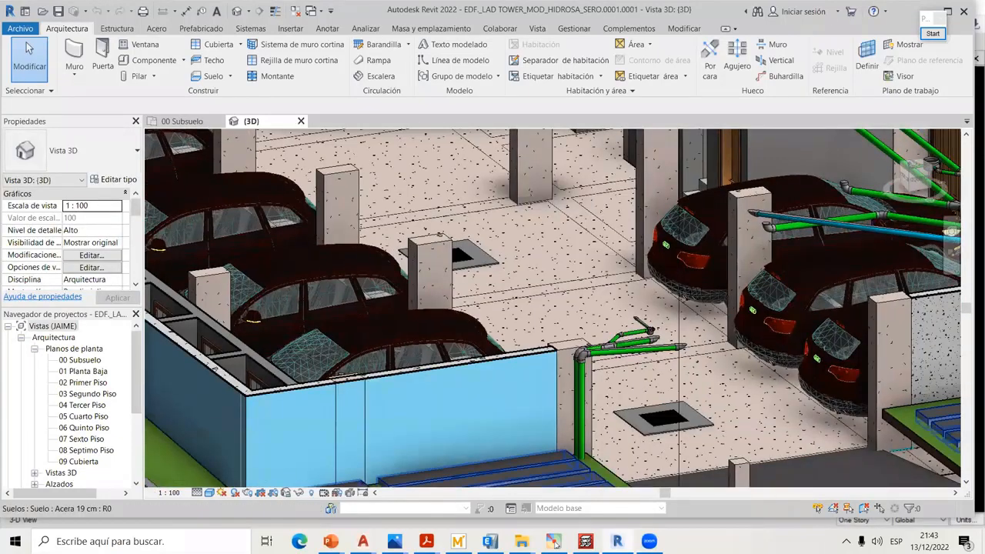
- Return to CYPECAD and set the concrete cover to 4 cm for PLANTA BAJA
click(585, 540)
click(841, 229)
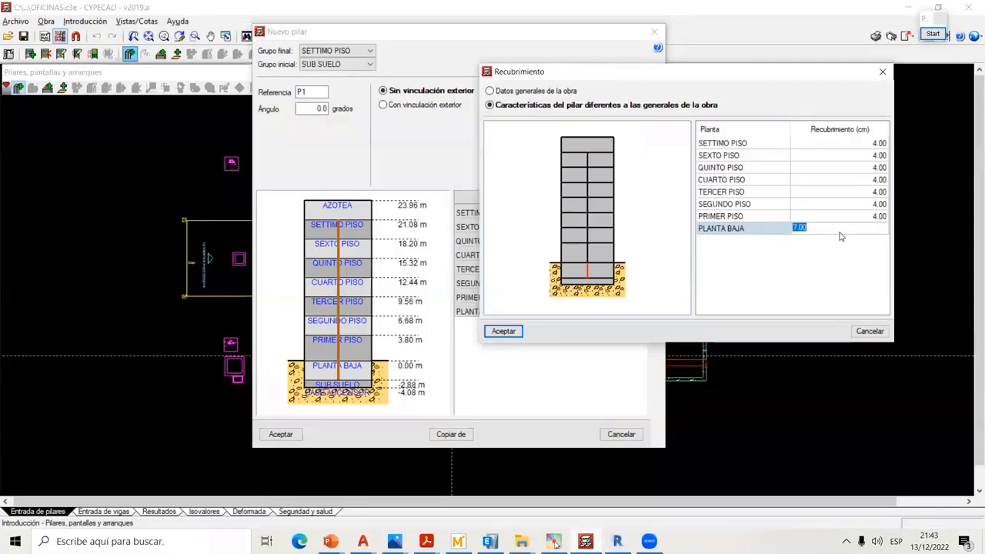
text(4)
click(861, 219)
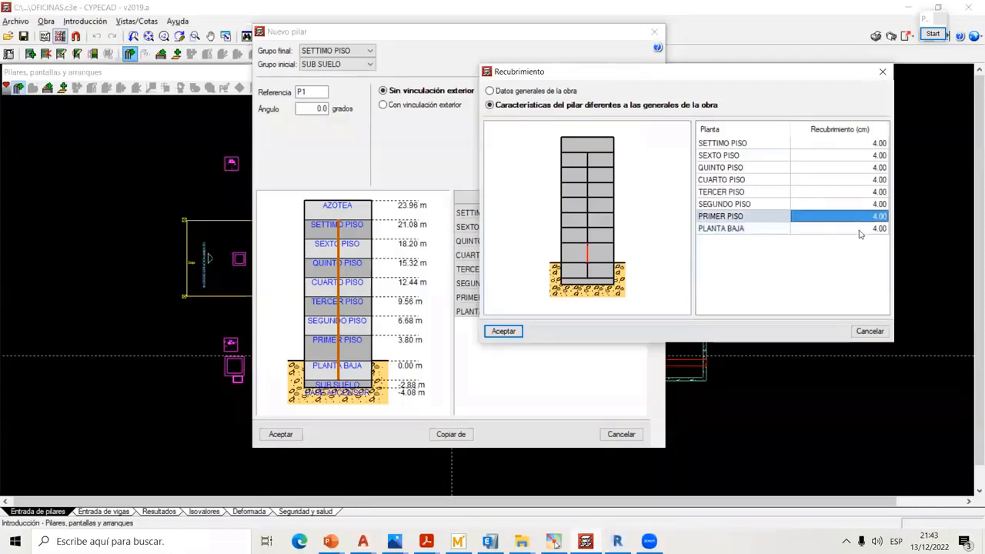
click(504, 332)
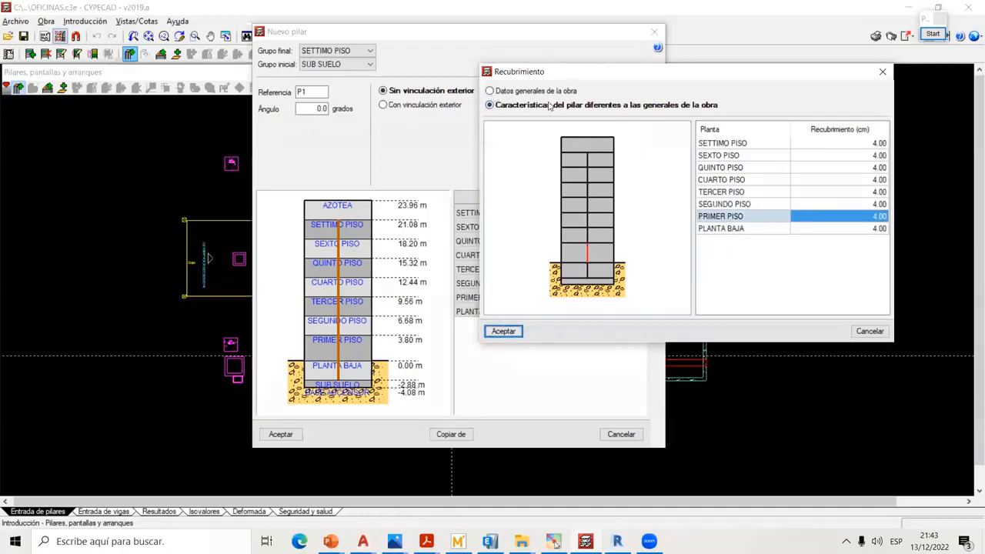
- Apply the project's general cover data (Datos generales de la obra) to the new column and accept the cover settings
click(520, 92)
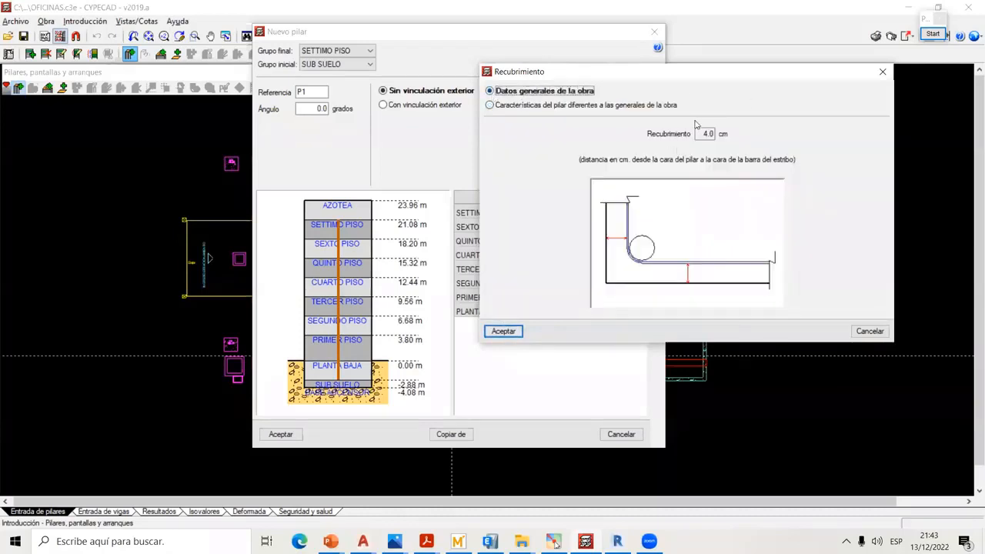
click(506, 105)
click(511, 92)
click(503, 331)
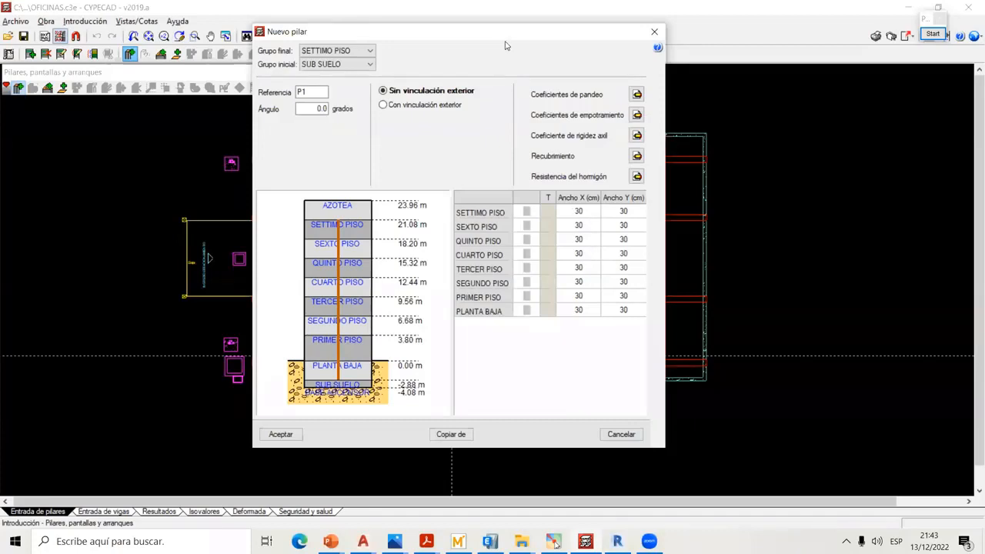
drag(513, 41, 547, 40)
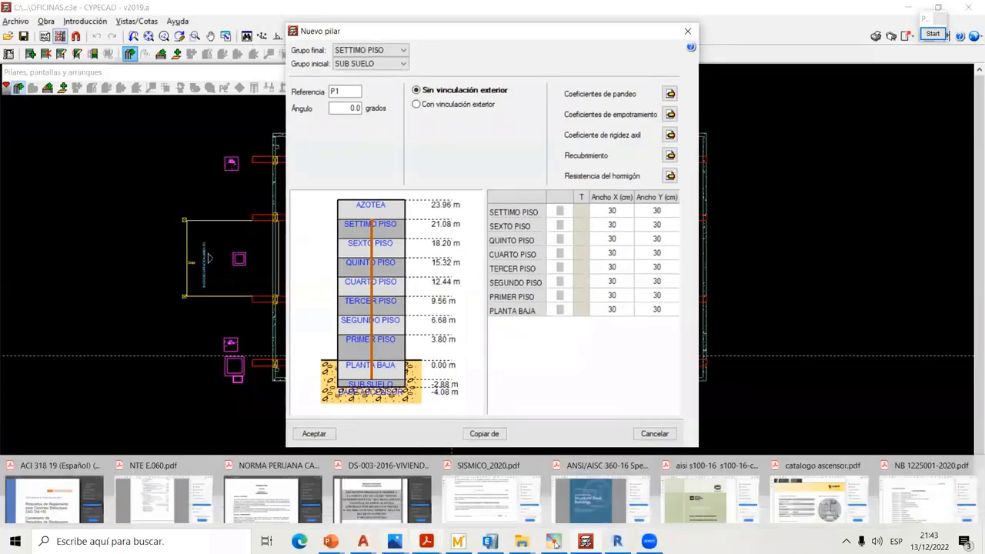
- Switch to the 00.-Subsuelo drawing in AutoCAD and dimension the width of an interior column along its upper edge
click(220, 486)
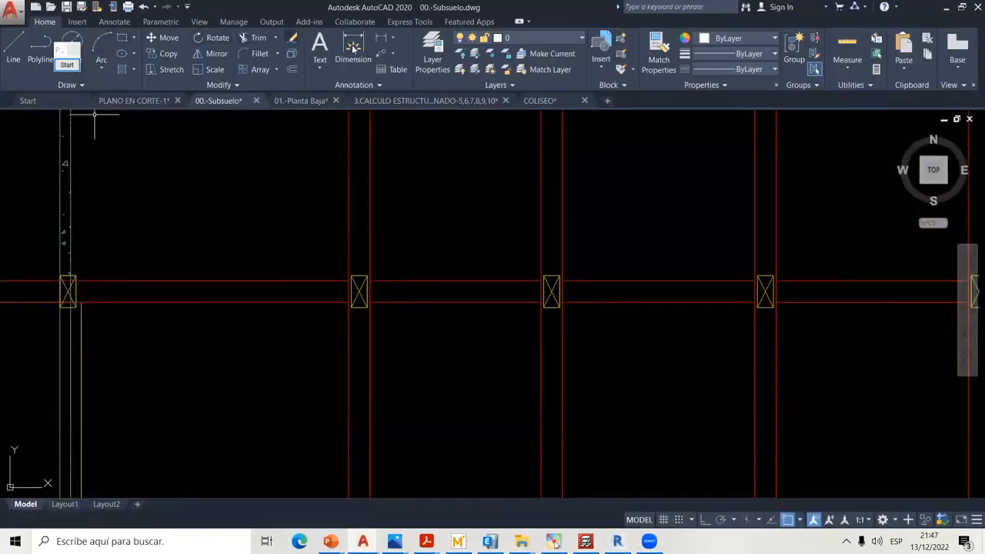
click(353, 48)
scroll(356, 283, up, 4)
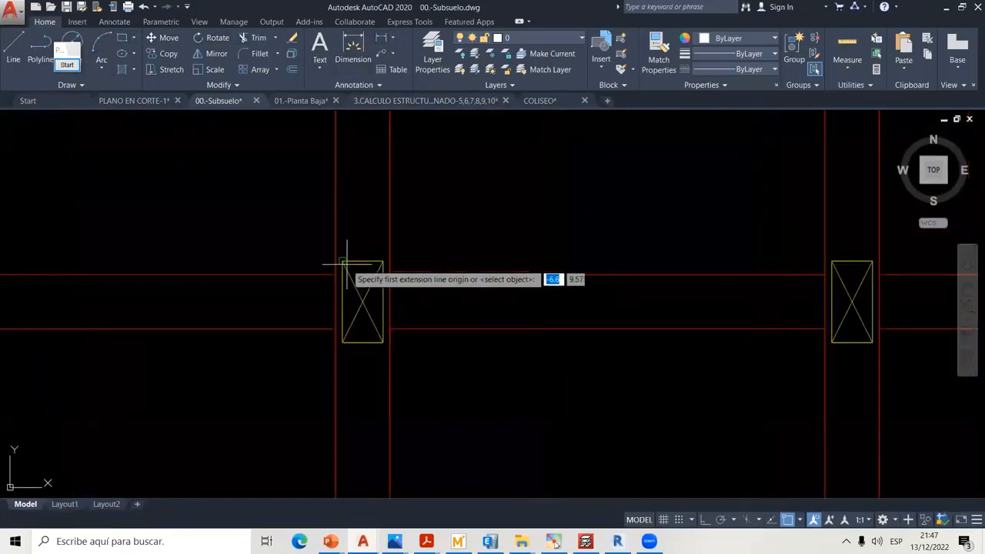
click(342, 262)
click(383, 261)
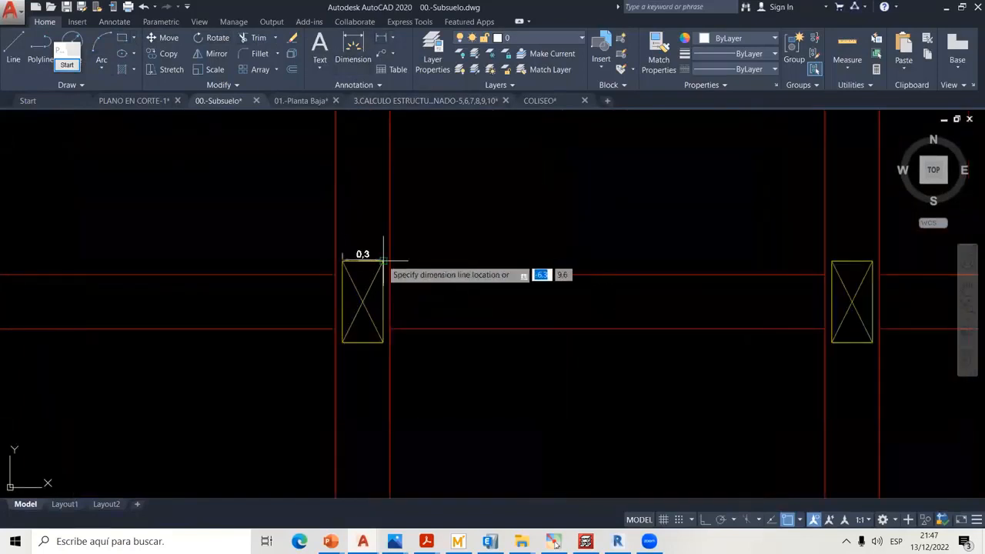
click(389, 211)
scroll(376, 261, up, 3)
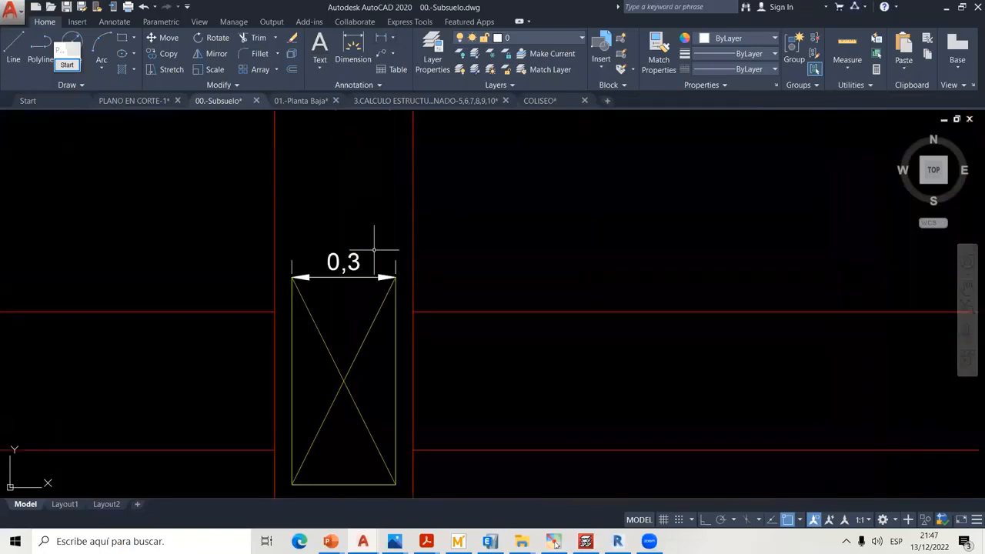
scroll(375, 257, down, 5)
- Add a vertical dimension along the side of the same column for its depth
click(381, 37)
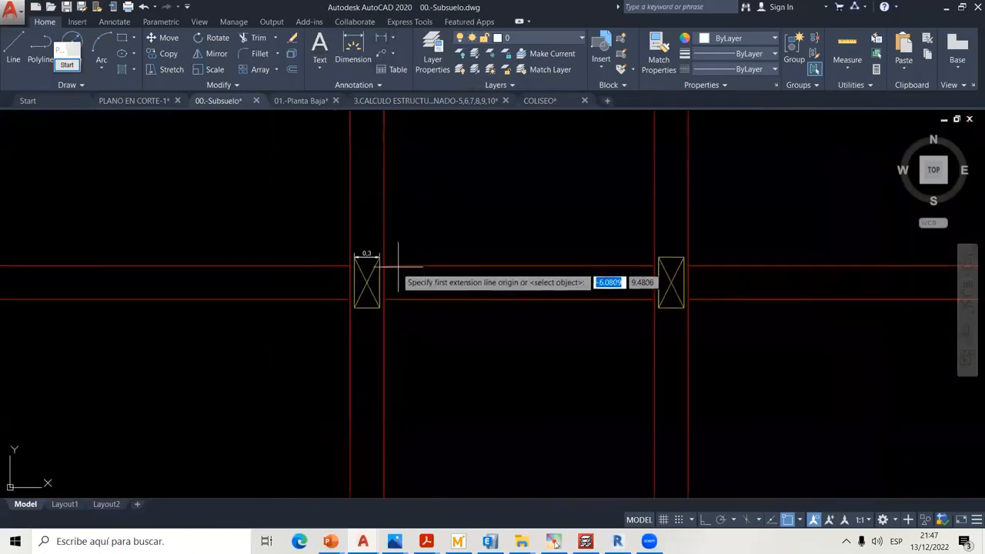
scroll(375, 264, up, 2)
click(382, 252)
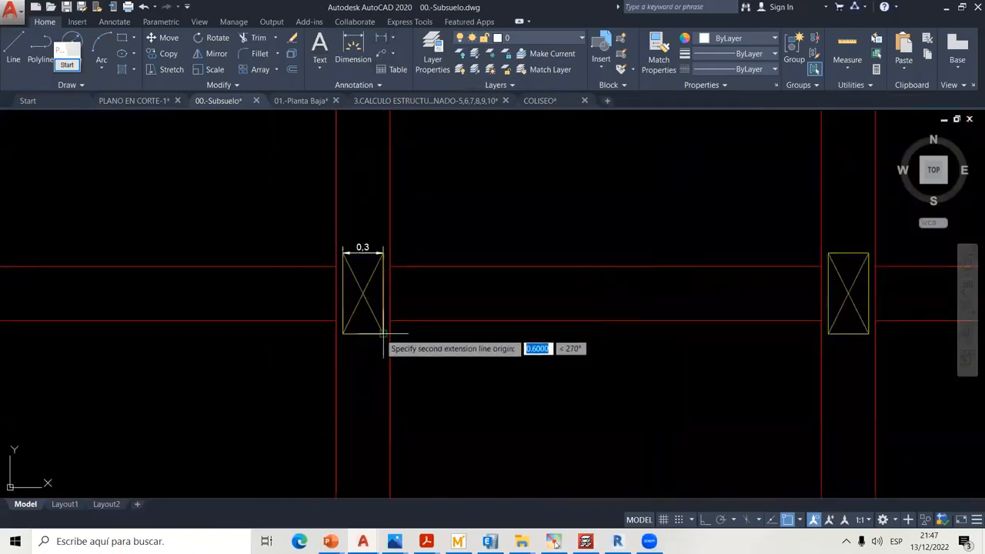
click(383, 333)
click(400, 323)
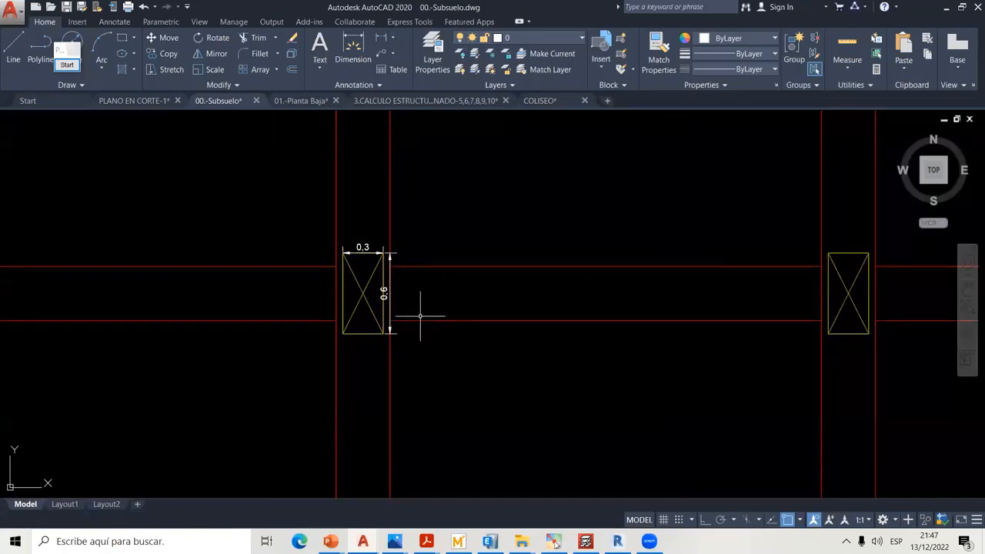
- Mark a wide area below an upper-row column and a tall area around a lower-row column with temporary red rectangles
scroll(418, 317, down, 3)
scroll(442, 295, down, 4)
mouse_move(511, 265)
middle_down()
mouse_move(509, 253)
mouse_move(437, 280)
middle_up()
scroll(508, 252, up, 2)
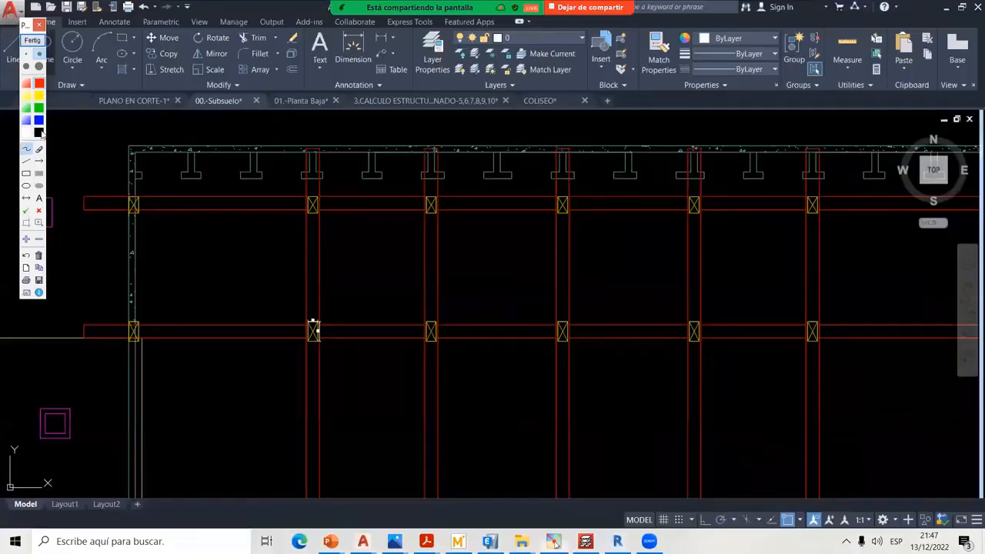
click(26, 173)
mouse_move(382, 198)
mouse_down()
mouse_move(425, 270)
mouse_move(500, 266)
mouse_up()
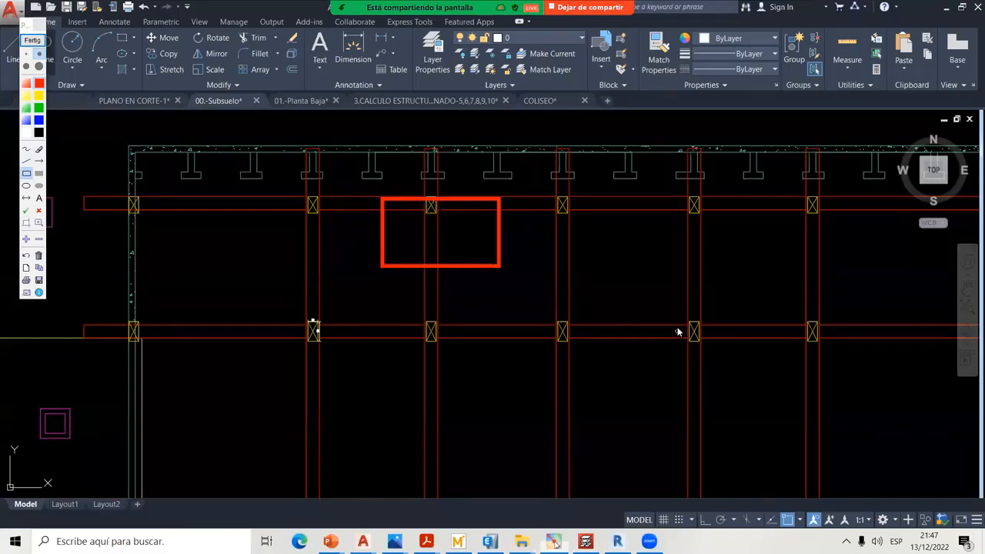
drag(660, 302, 740, 411)
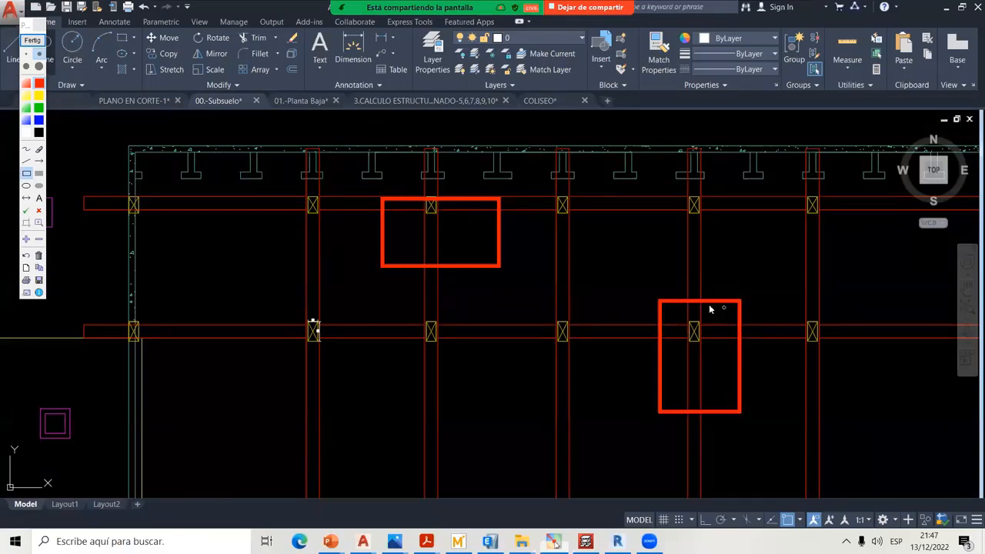
click(31, 41)
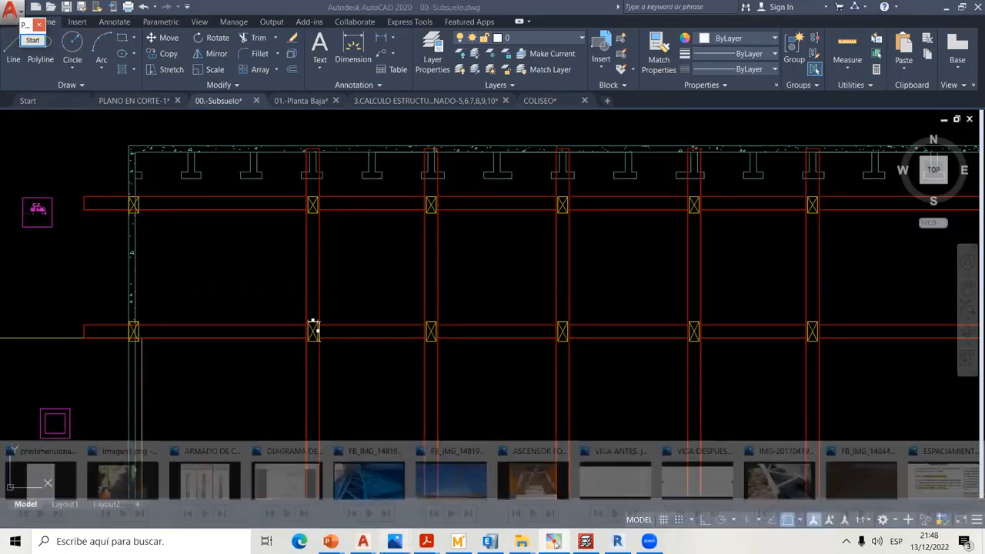
- Open the image DIAGRAMA DE INTERACCION ACI 318 19.png, enlarge Fig. R10.4.2.1 and make a small red screen annotation beside it
mouse_move(522, 540)
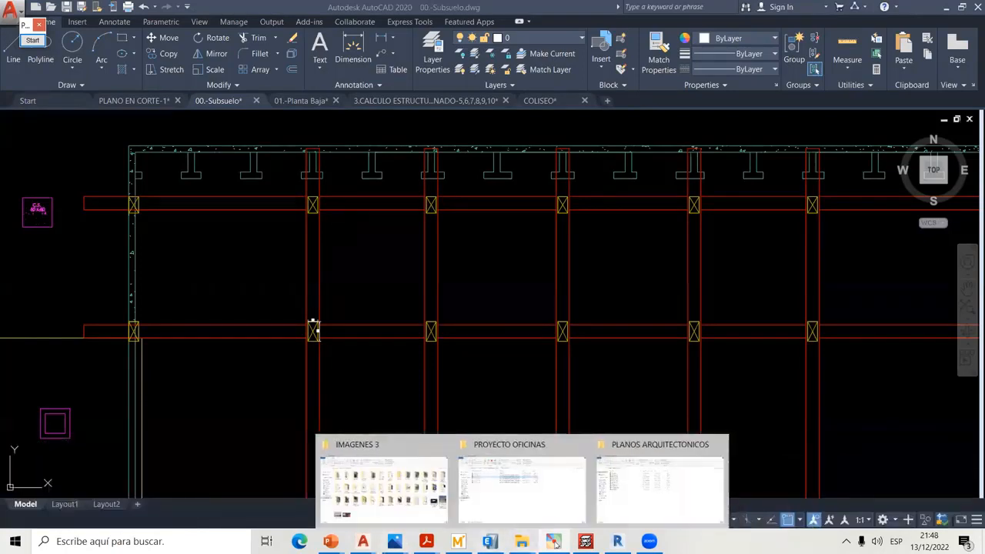
mouse_move(554, 542)
mouse_move(394, 541)
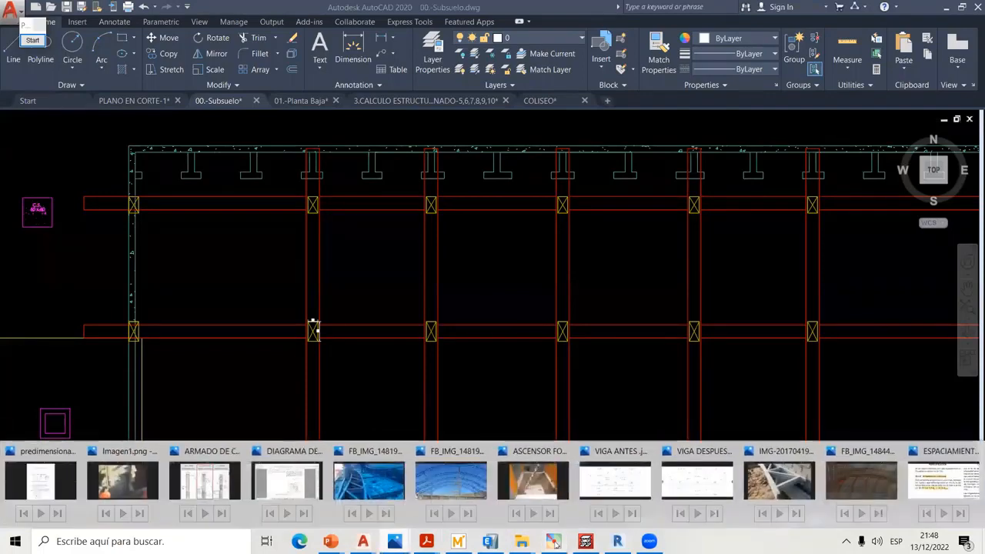
click(286, 480)
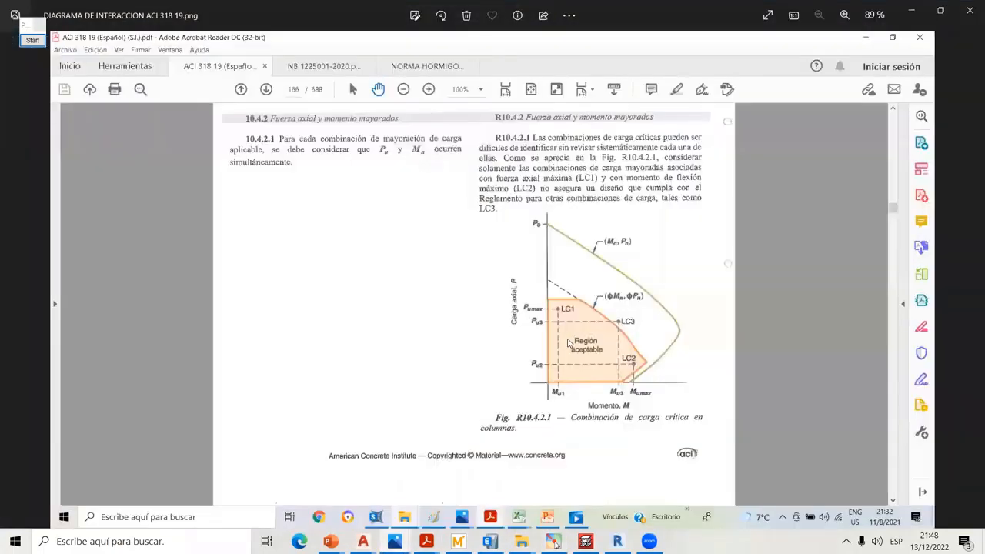
scroll(589, 323, up, 1)
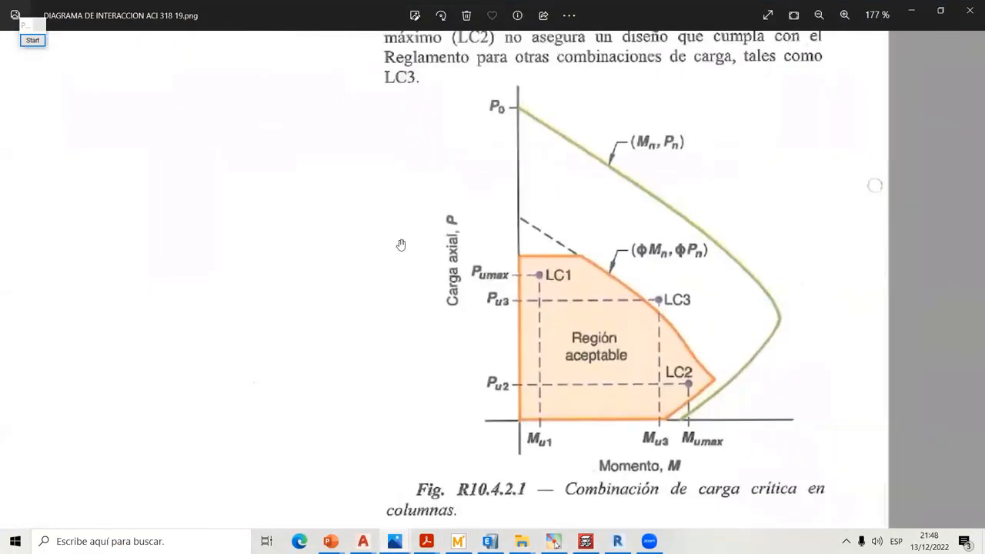
click(33, 40)
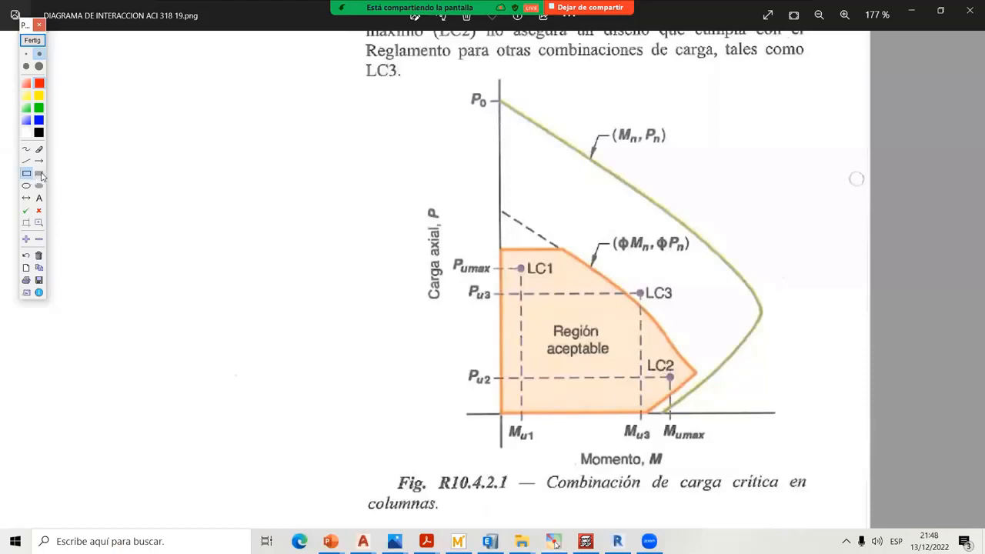
mouse_move(165, 168)
mouse_down()
mouse_move(222, 196)
mouse_move(297, 211)
mouse_move(189, 200)
mouse_move(164, 175)
mouse_up()
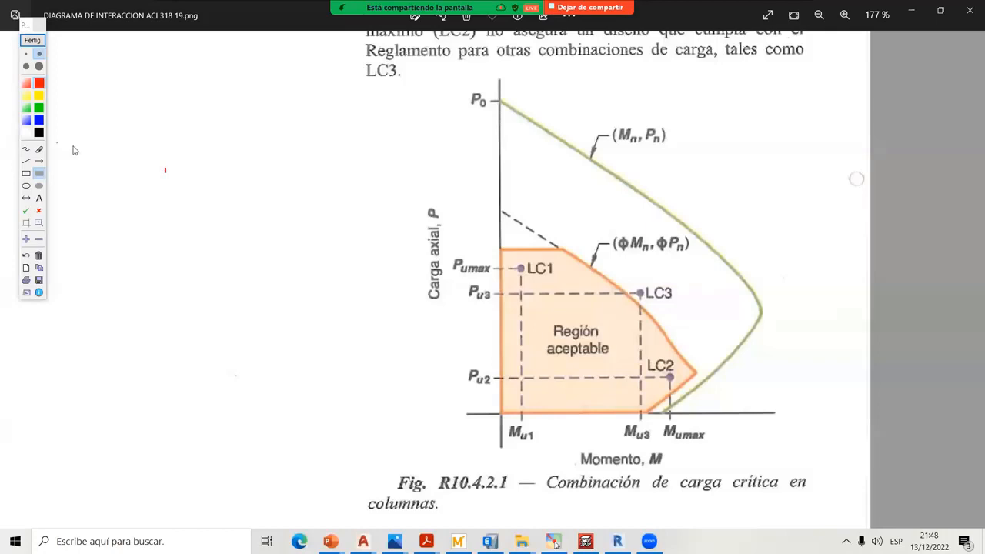
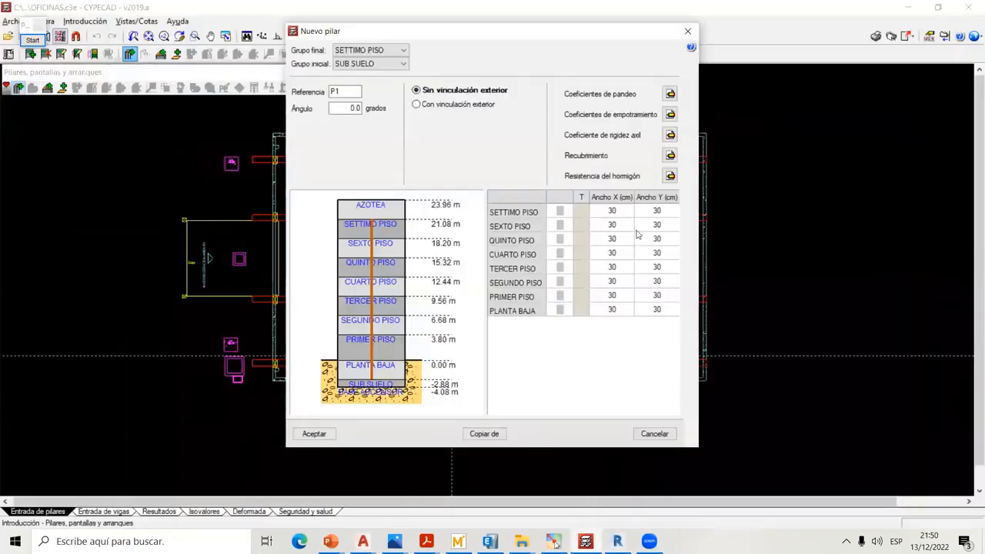
- Set the new column's Ancho Y to 50 cm on every floor from SETTIMO PISO to PLANTA BAJA
click(654, 211)
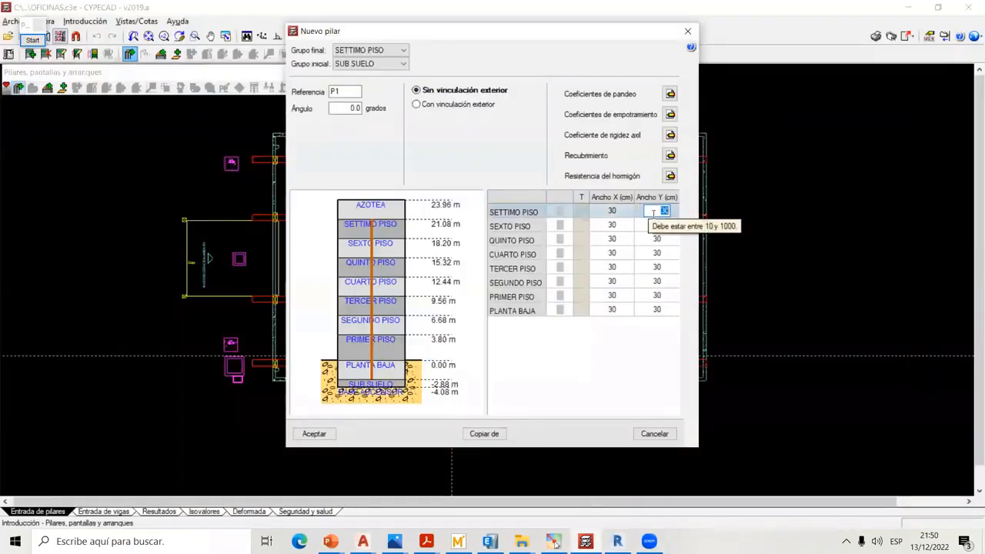
click(620, 216)
click(655, 214)
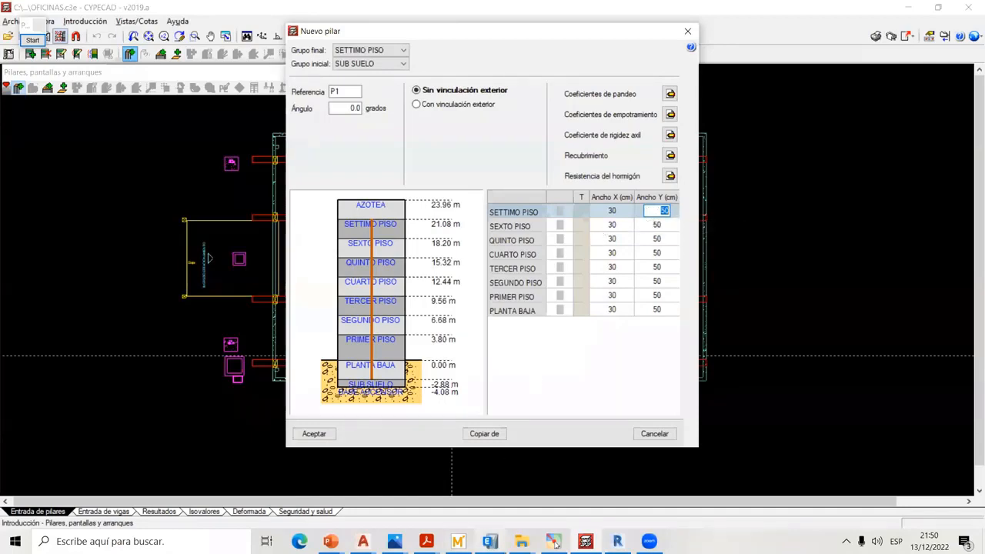
- Switch to the DEPARTAMENTO model in ETABS, display its members with extruded sections and examine the columns over the building's height
mouse_move(554, 543)
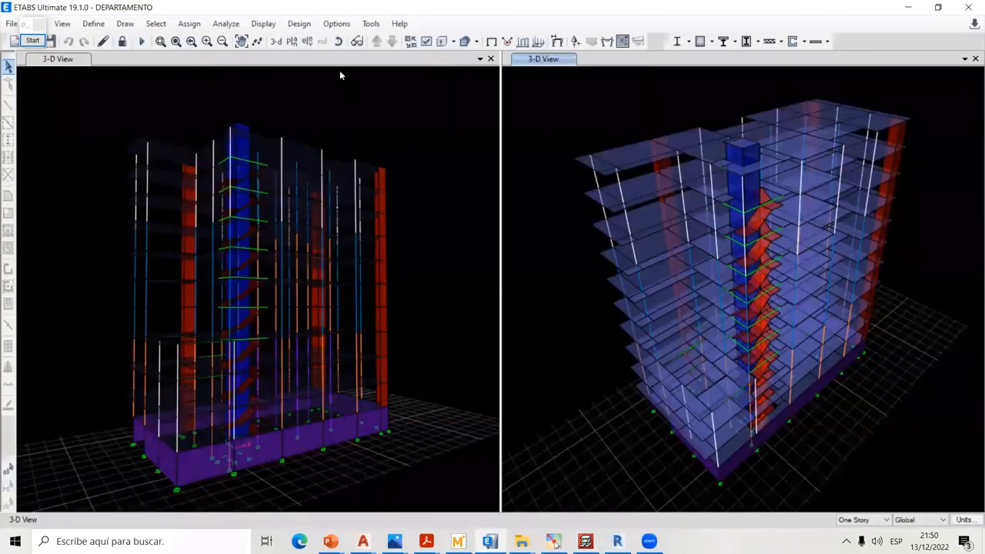
click(443, 42)
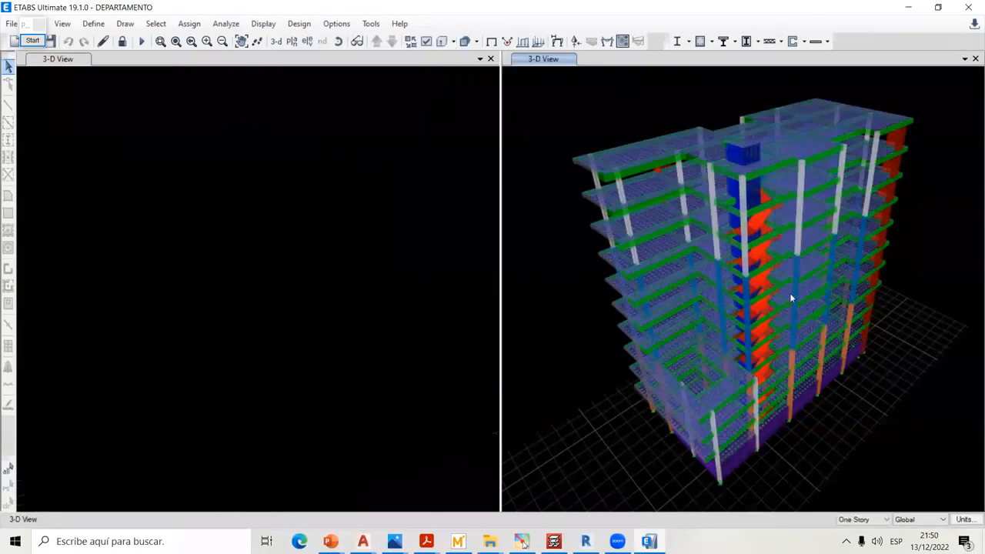
scroll(800, 307, up, 5)
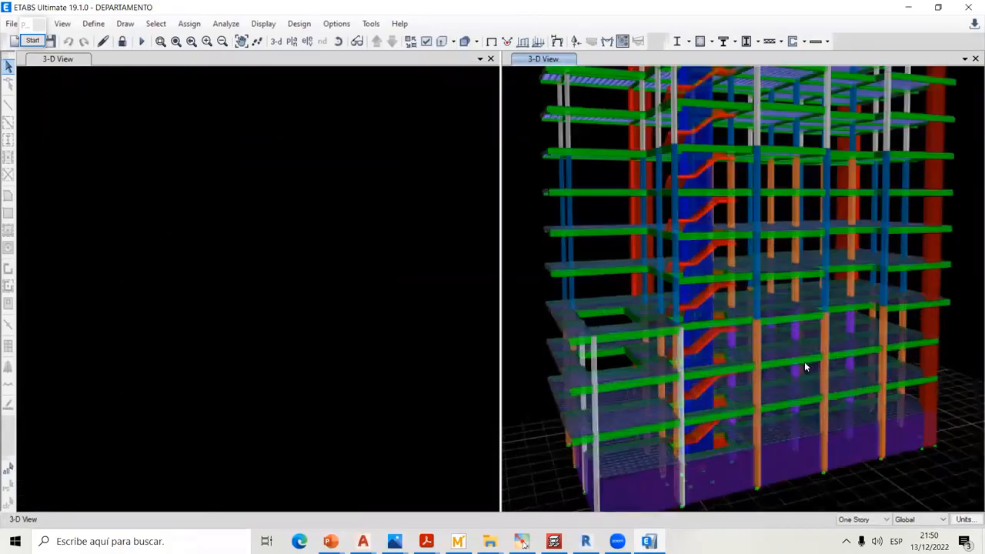
scroll(808, 341, down, 3)
scroll(820, 262, up, 6)
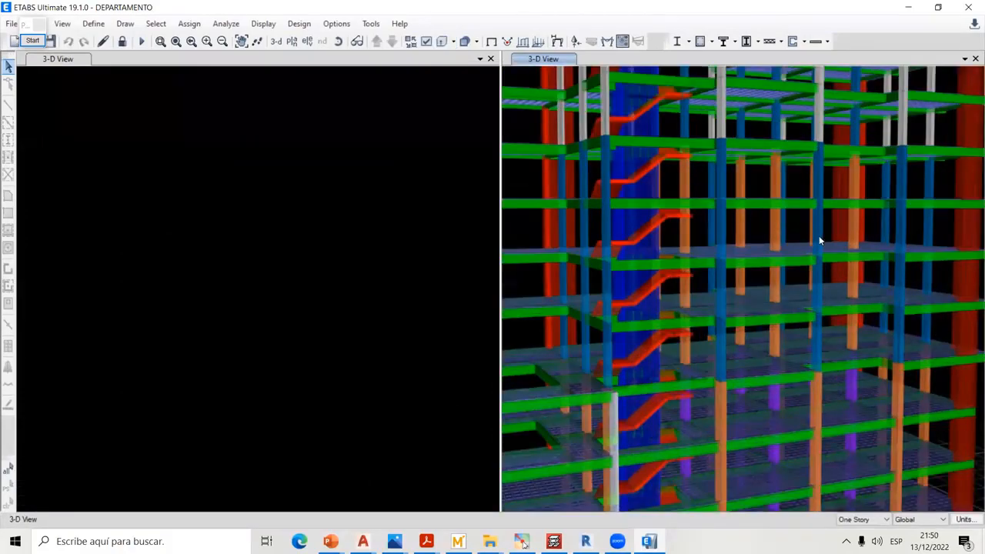
scroll(820, 246, down, 4)
middle_drag(823, 282, 823, 232)
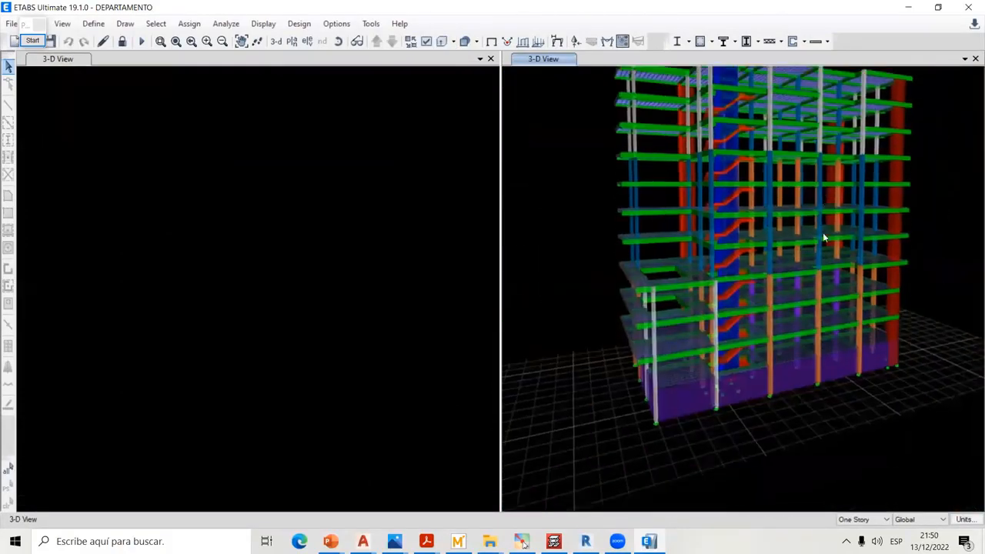
scroll(764, 331, up, 5)
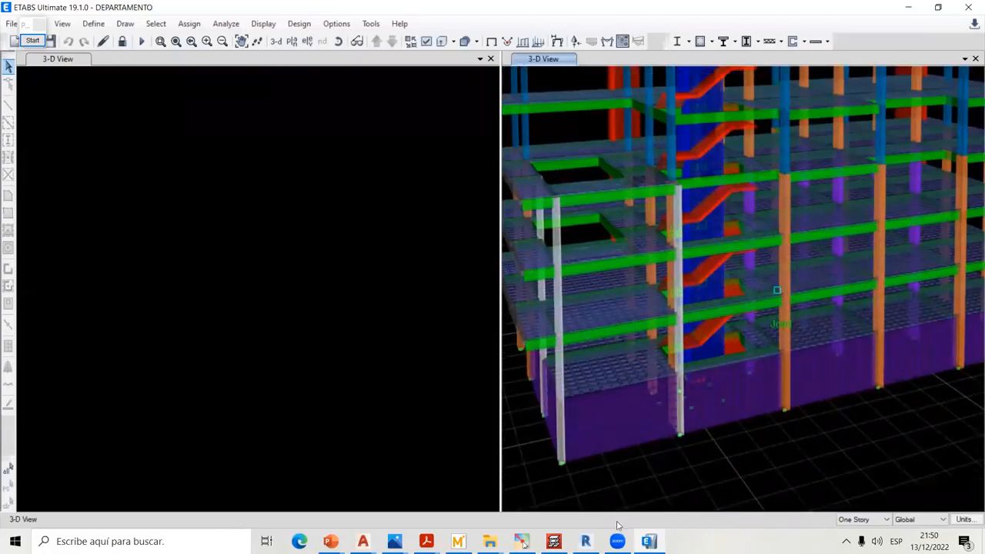
- Switch to 00.-Subsuelo.dwg in AutoCAD and examine the column at the crossing of the side wall and upper beam
mouse_move(362, 541)
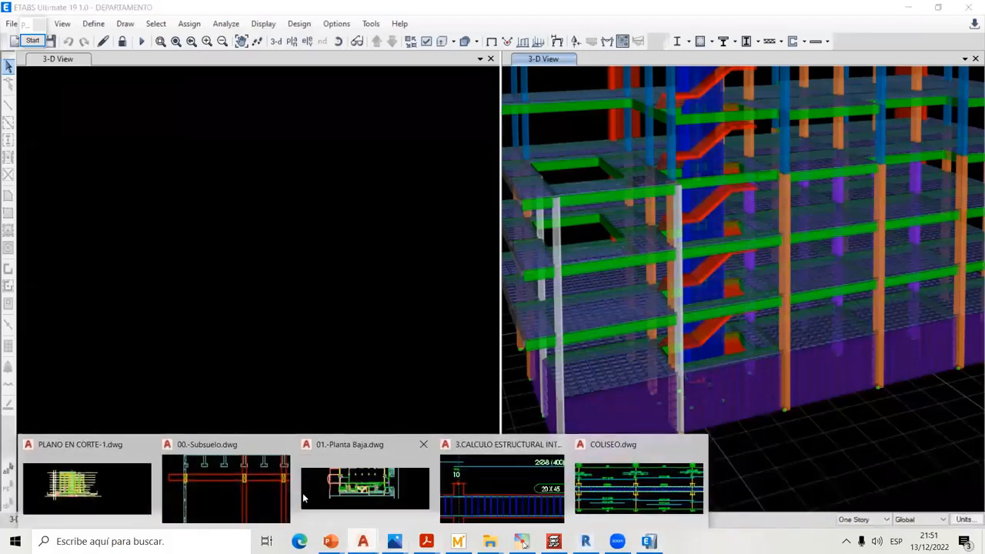
click(235, 487)
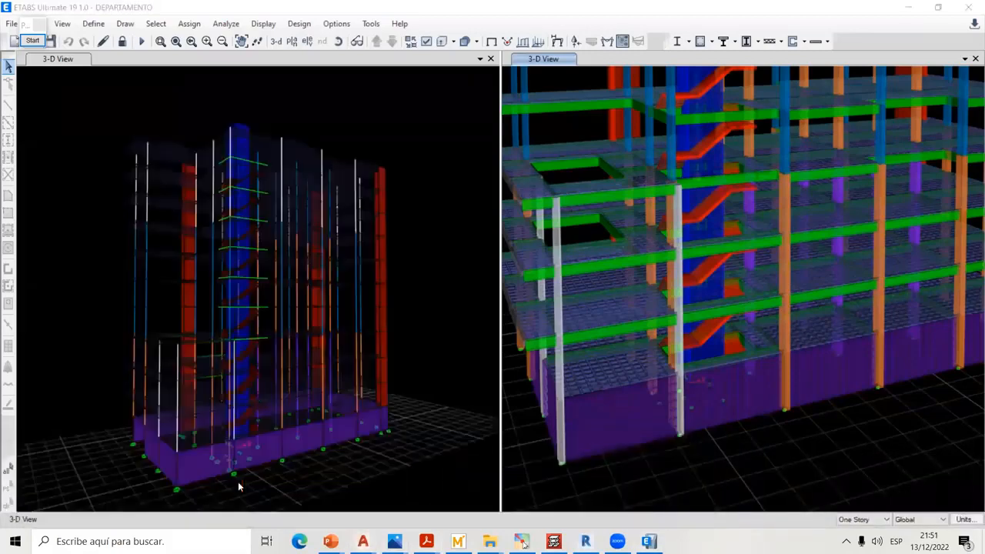
scroll(216, 260, up, 4)
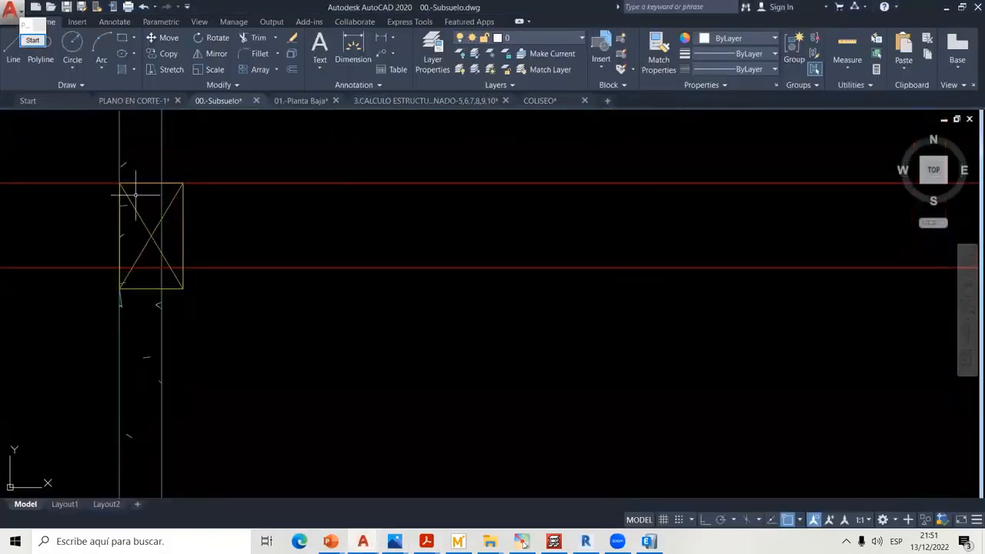
scroll(162, 195, down, 2)
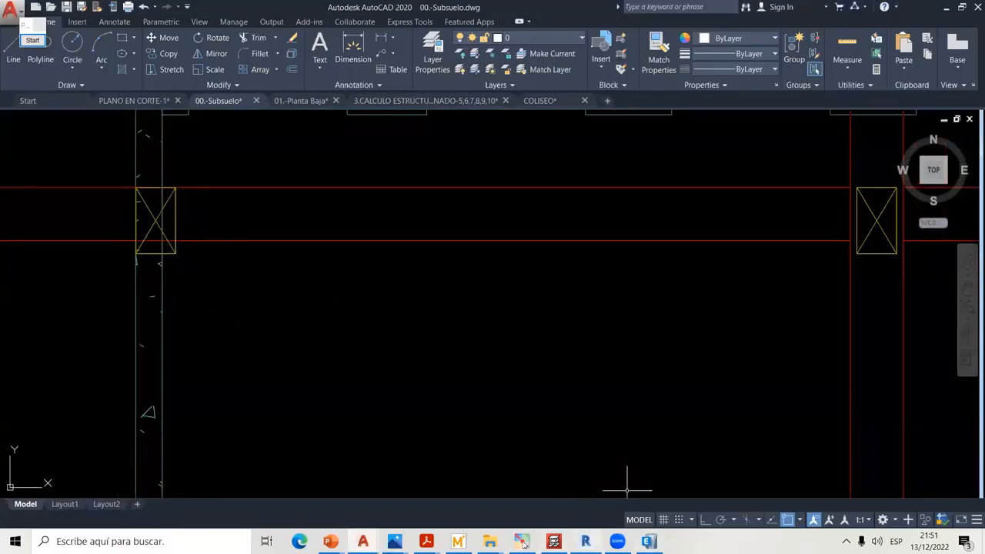
- Return to CYPECAD and accept the definition of the new column
click(523, 542)
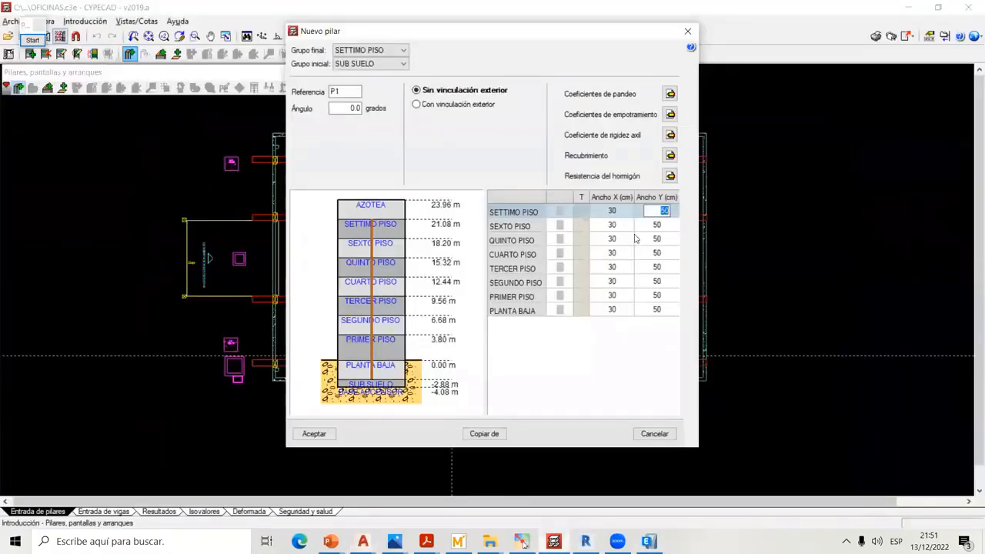
click(649, 215)
click(315, 434)
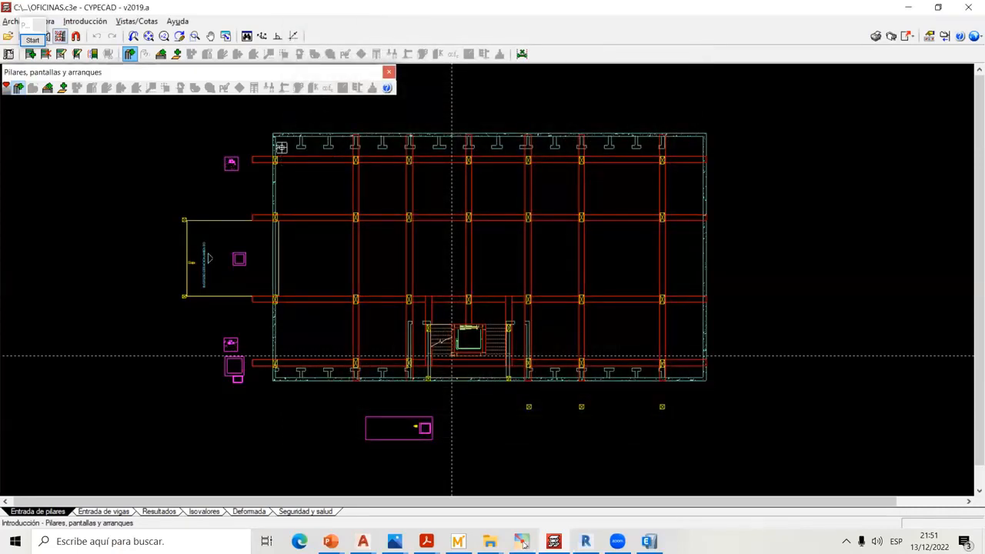
- Activate template snapping with only Intersección enabled, turning off Extremo, Punto medio and Más cercano
scroll(286, 160, up, 5)
scroll(285, 181, up, 6)
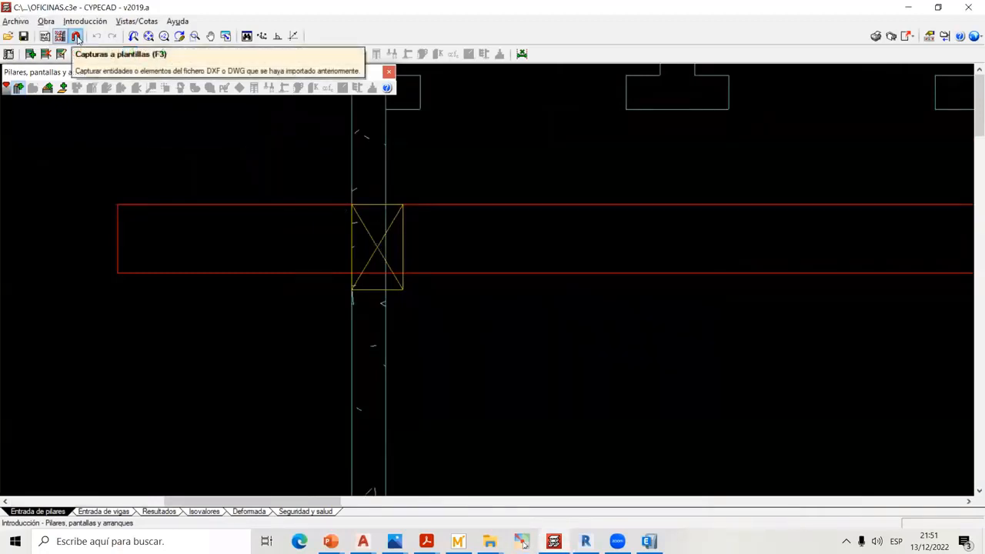
click(76, 36)
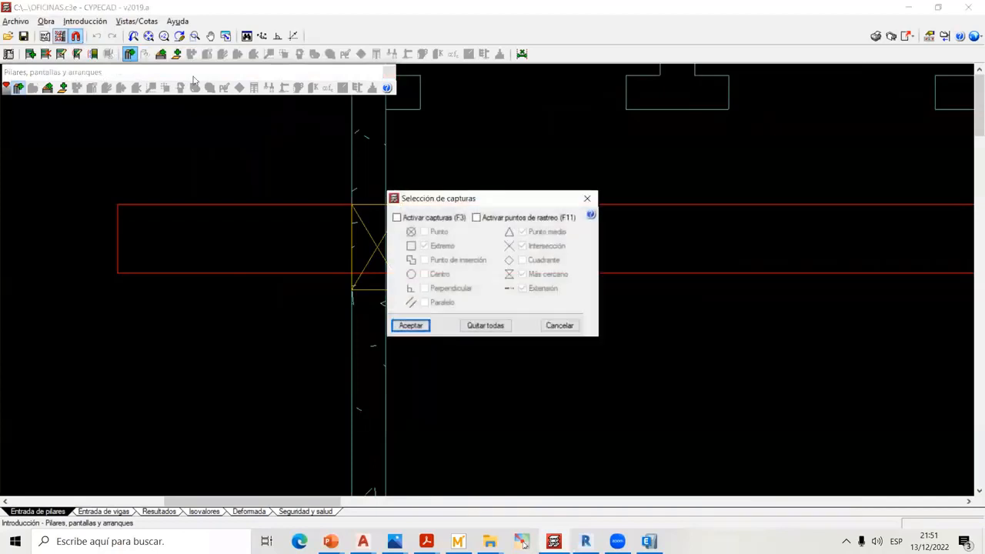
drag(502, 200, 677, 133)
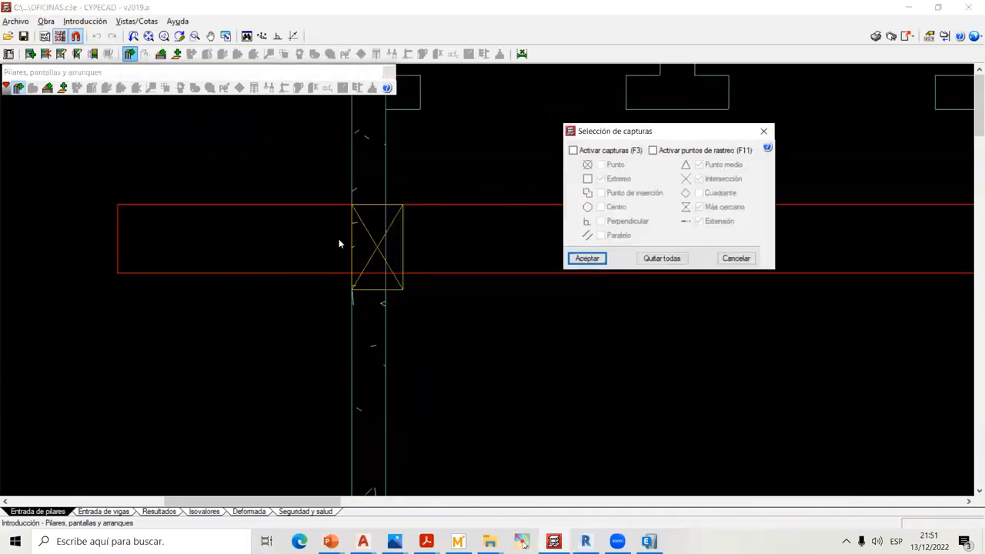
click(600, 151)
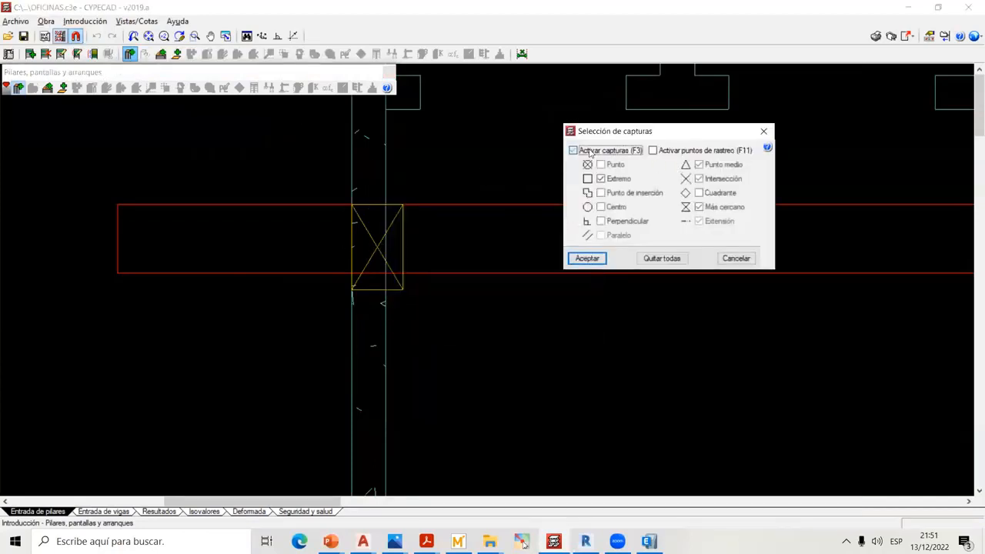
click(699, 206)
click(698, 179)
click(698, 164)
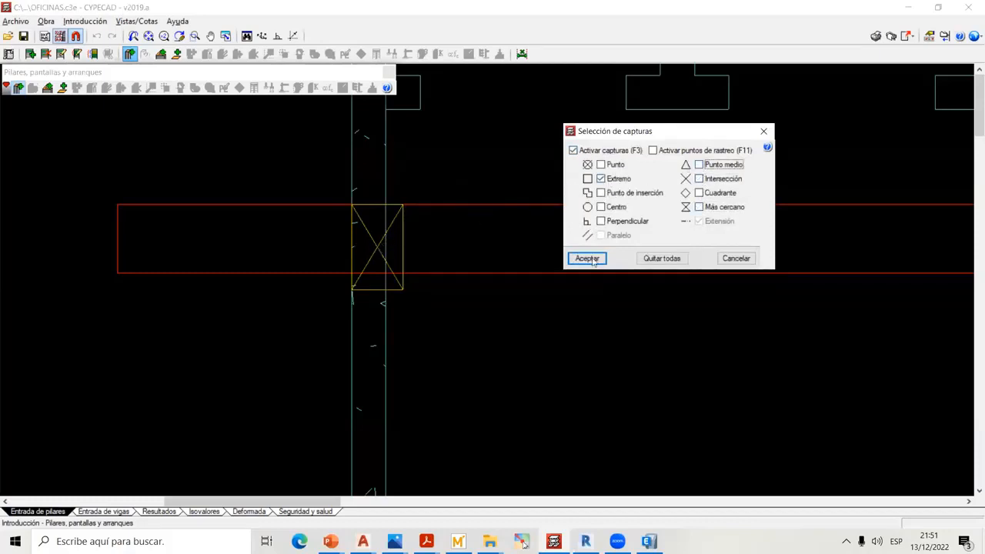
click(601, 178)
click(699, 178)
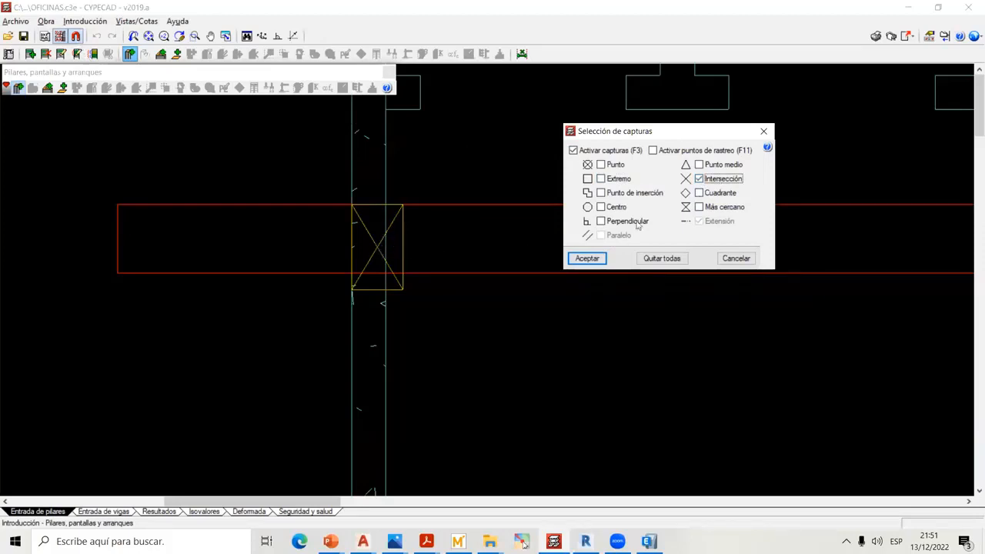
click(587, 258)
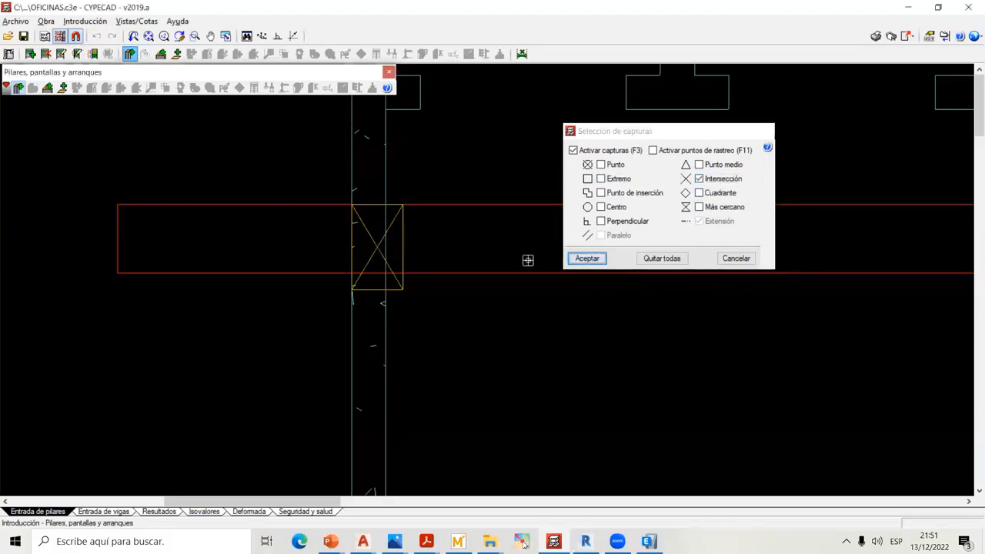
- Try to place the new column at the diagonals' crossing of the first upper-row column, accepting the 11.900 distance
scroll(373, 249, up, 5)
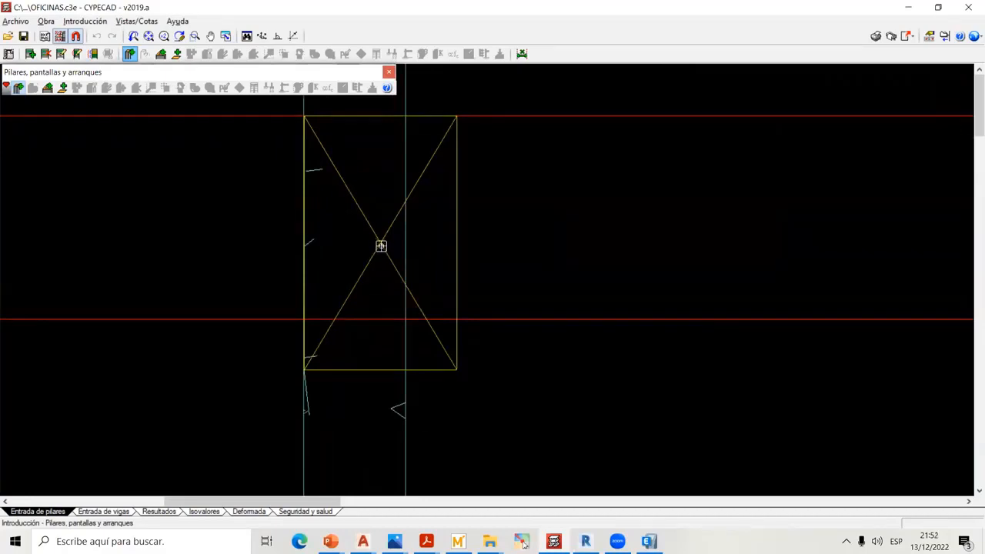
click(379, 242)
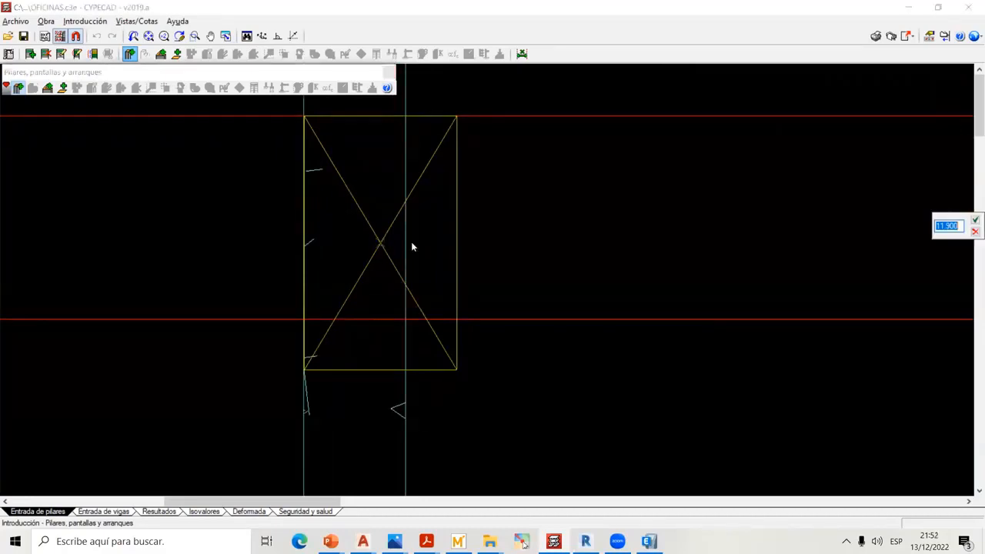
click(973, 220)
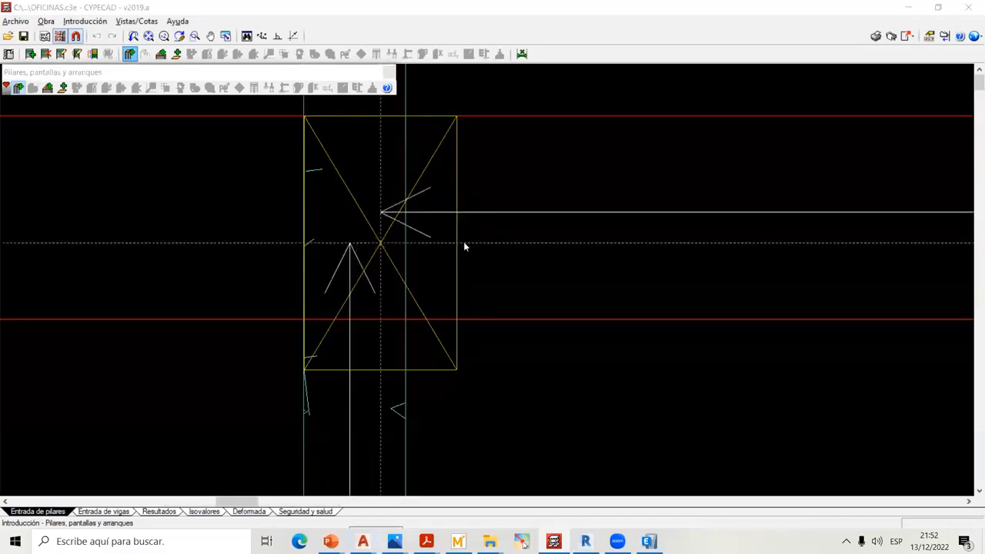
scroll(580, 300, down, 5)
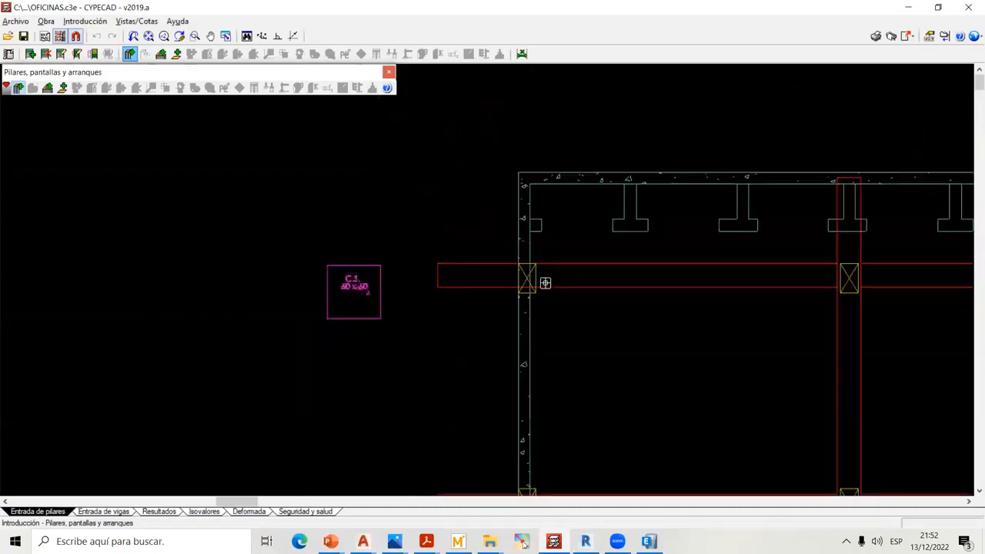
middle_drag(463, 248, 504, 235)
- Confirm the intersection snap settings and place the new column at the diagonals' crossing of the first upper-row column outline
scroll(214, 240, up, 1)
scroll(214, 250, up, 2)
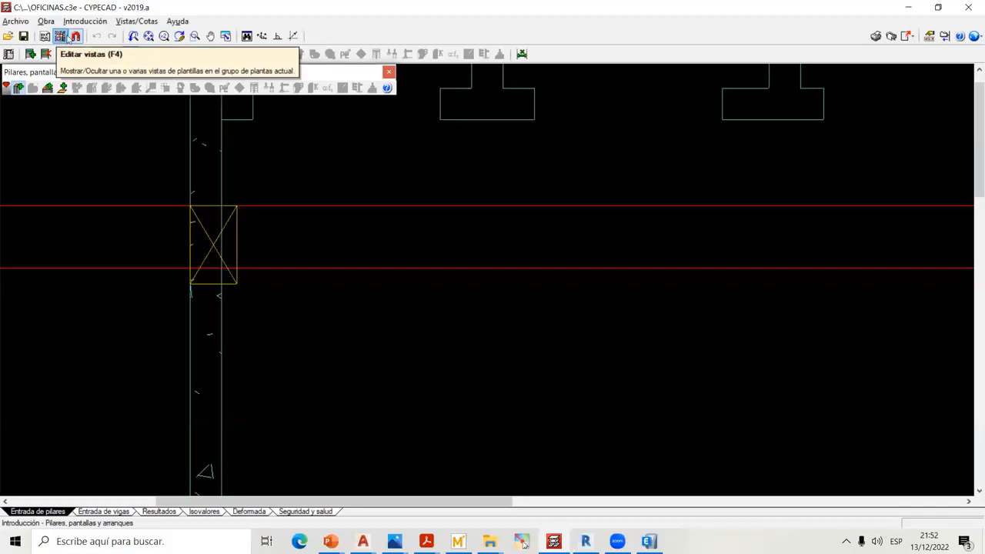
click(76, 36)
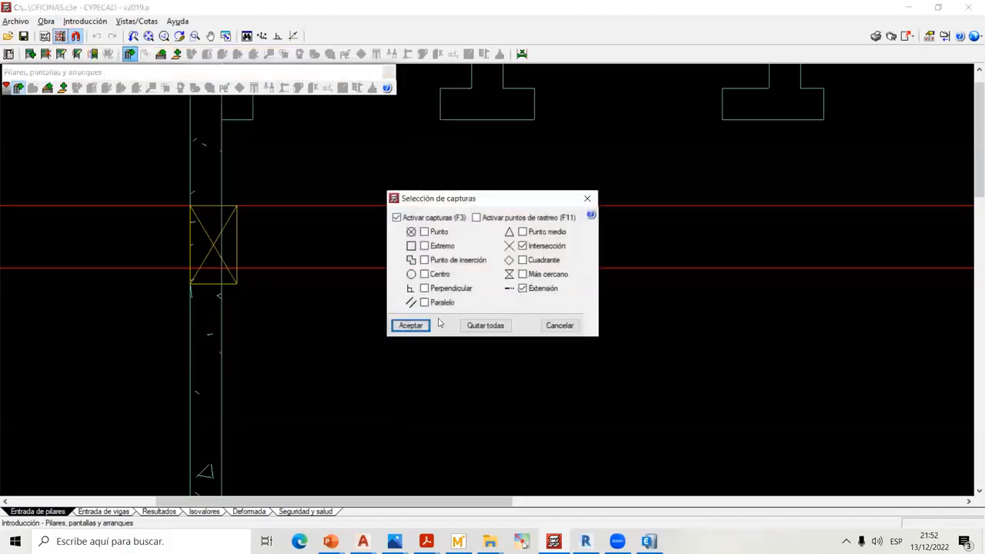
click(410, 324)
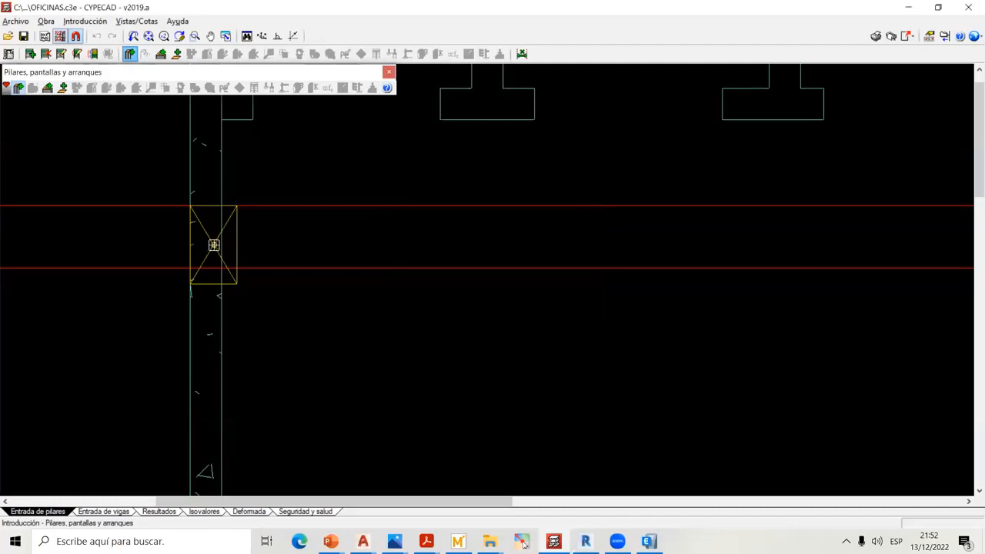
scroll(213, 244, up, 5)
scroll(425, 271, down, 3)
scroll(398, 253, up, 4)
scroll(368, 187, down, 2)
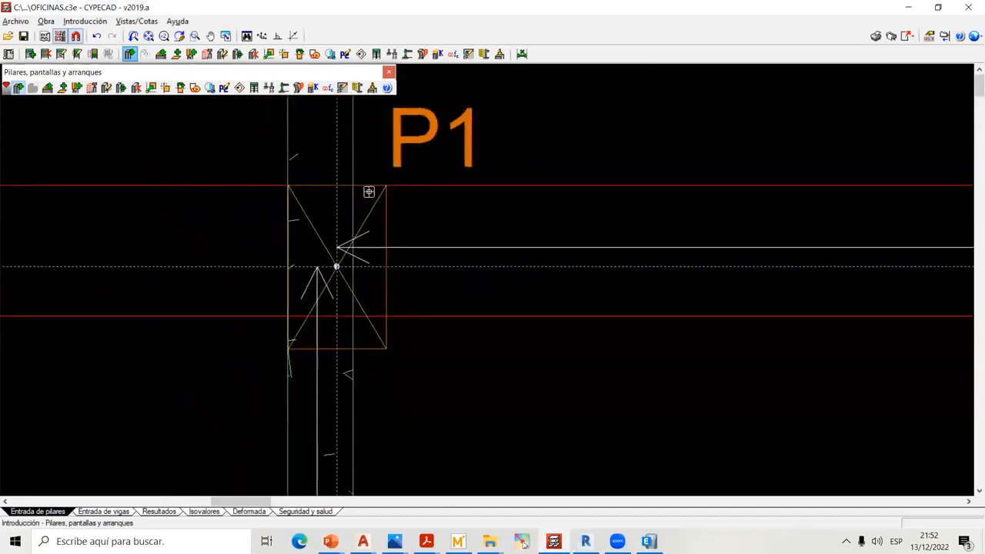
- Define another new column from SUB SUELO to SETTIMO PISO, keeping the 30 x 50 cm section on every floor
scroll(383, 191, down, 1)
click(389, 71)
scroll(361, 143, down, 3)
middle_drag(580, 177, 466, 205)
scroll(466, 205, down, 2)
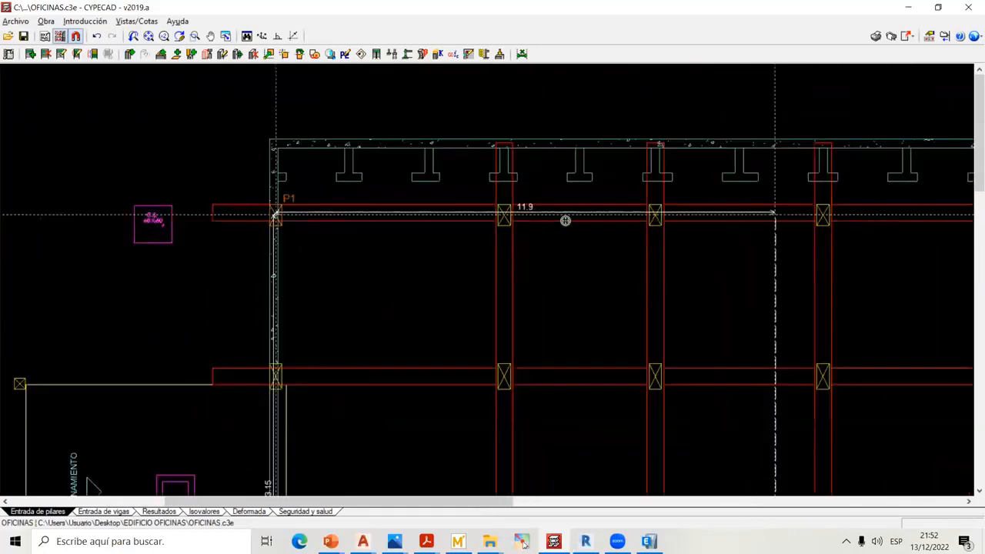
middle_drag(564, 221, 437, 225)
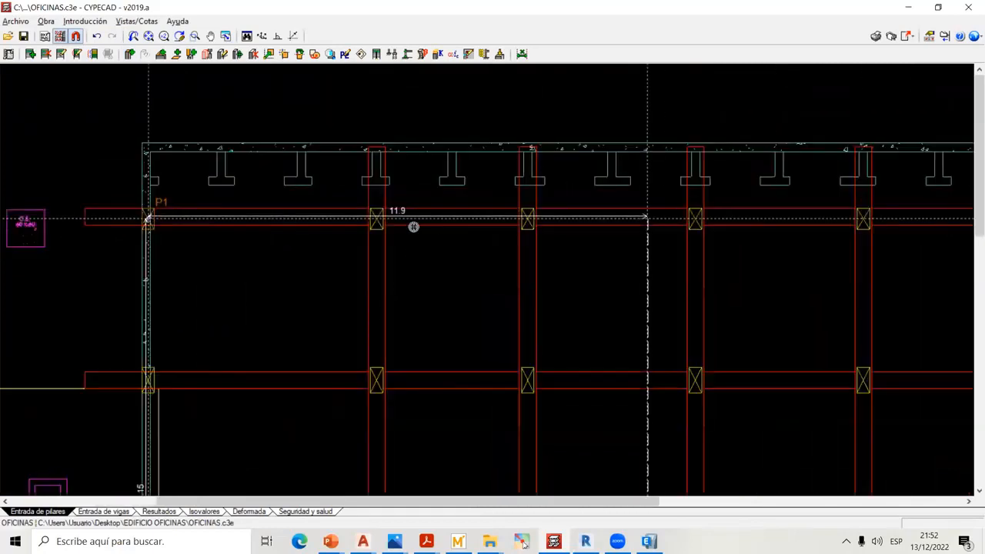
click(80, 22)
click(103, 54)
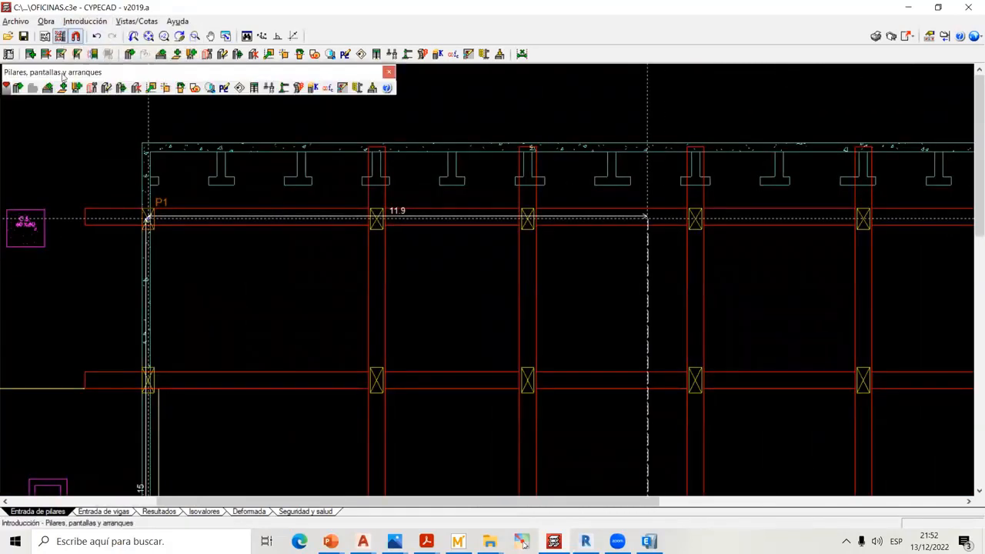
click(19, 88)
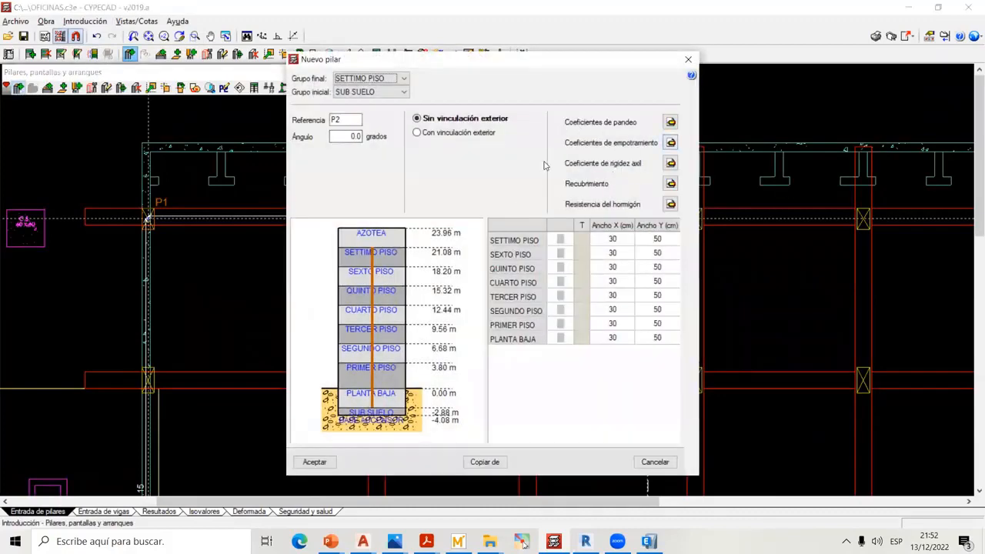
click(312, 462)
- Place columns at the diagonals' crossings of the second and third column outlines in the upper row
scroll(382, 228, up, 3)
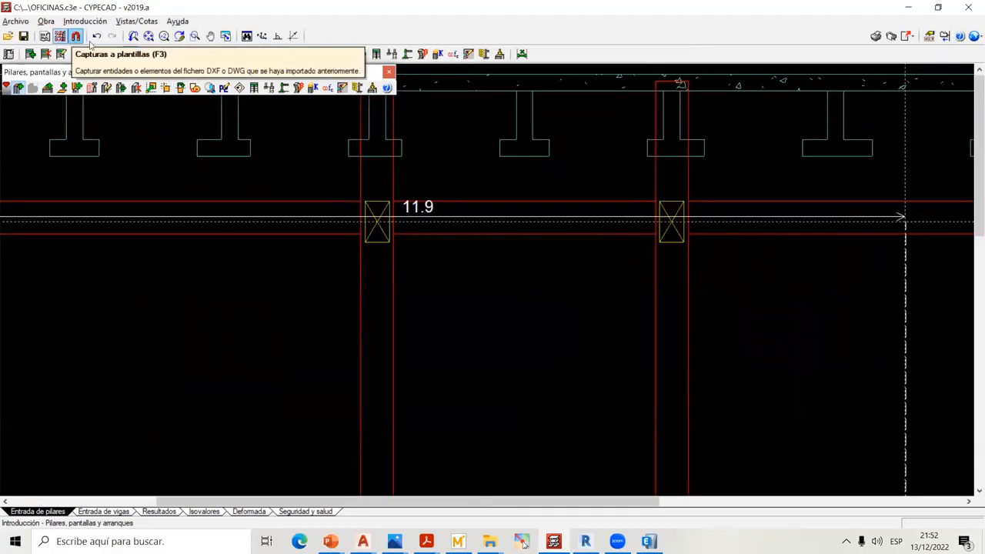
scroll(376, 228, up, 2)
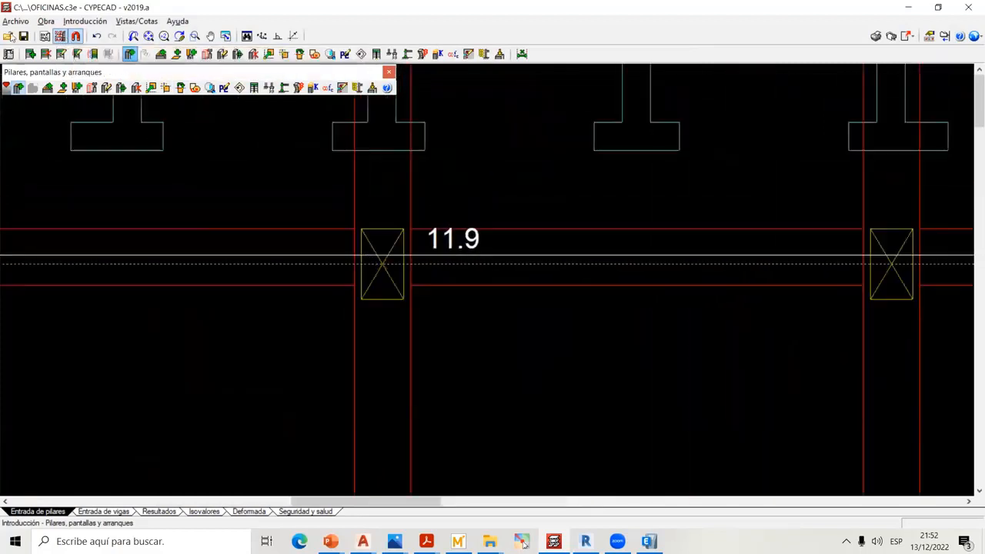
scroll(382, 268, up, 1)
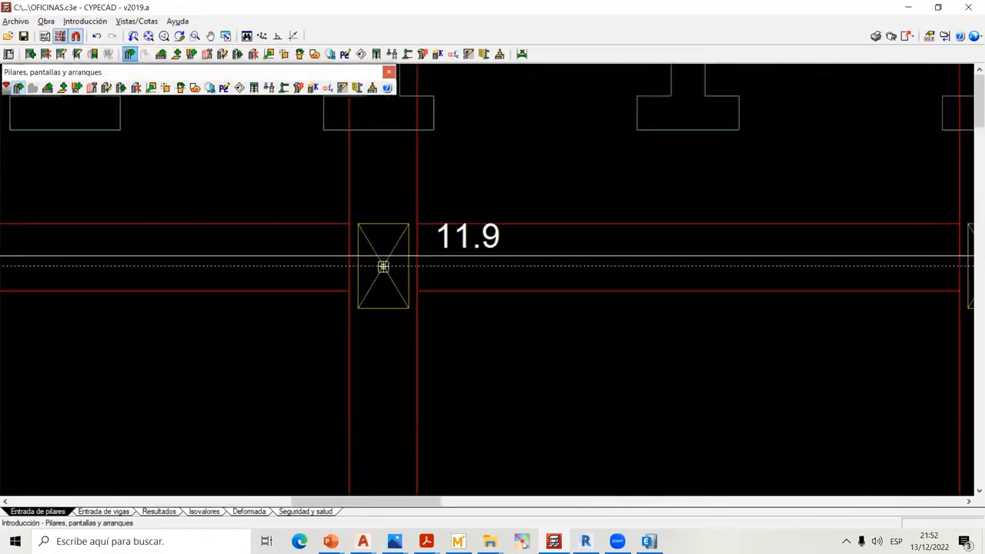
click(383, 266)
scroll(385, 262, down, 5)
middle_drag(574, 264, 392, 278)
scroll(362, 286, up, 3)
click(343, 282)
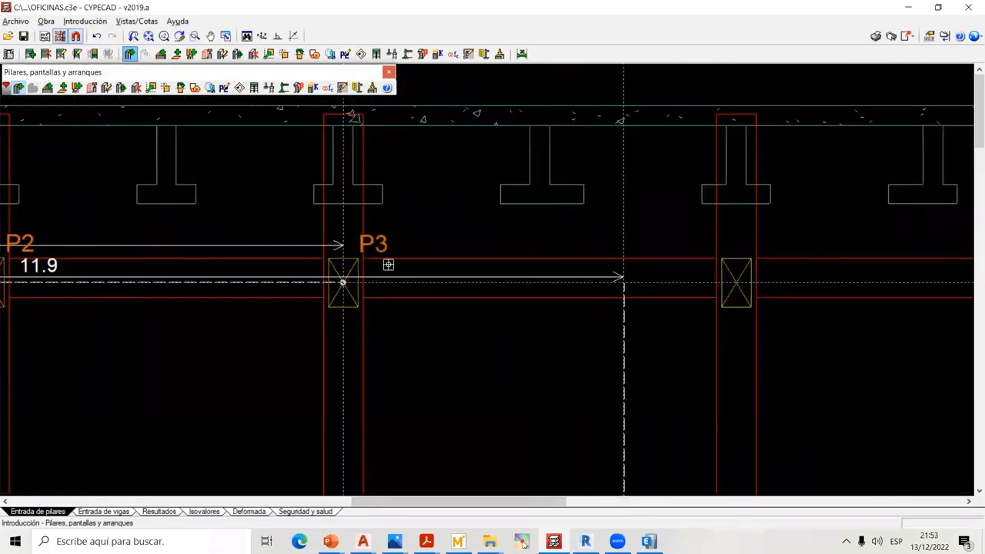
- Place columns at the diagonals' crossings of the fourth and fifth column outlines in the upper row
scroll(387, 264, down, 3)
middle_drag(567, 266, 510, 275)
scroll(510, 274, up, 3)
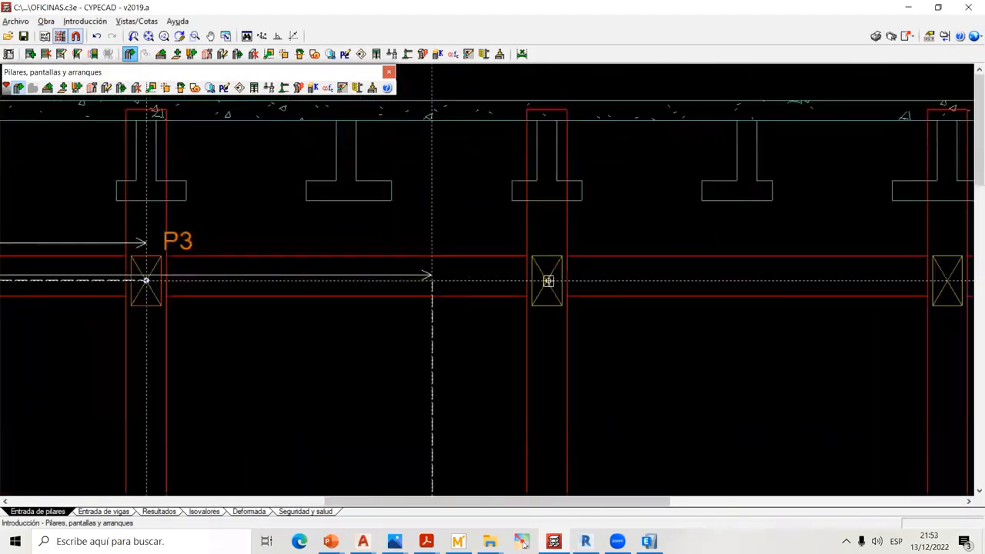
click(548, 281)
scroll(644, 277, down, 3)
middle_drag(757, 276, 614, 295)
middle_drag(714, 294, 645, 301)
scroll(645, 303, up, 2)
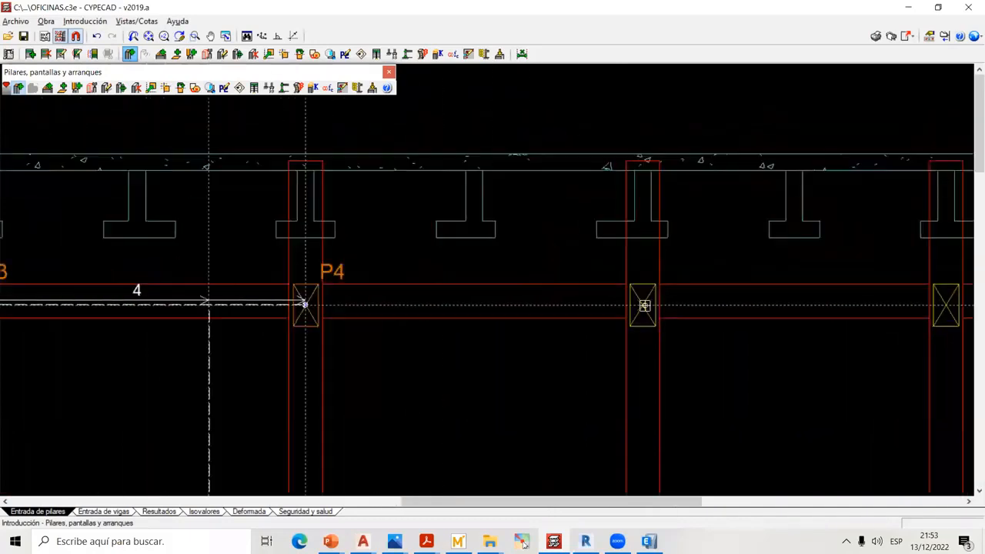
click(644, 305)
- Examine the sixth column outline in the upper row and the column layout across the whole plan
scroll(644, 305, down, 3)
mouse_move(739, 292)
middle_down()
mouse_move(508, 287)
mouse_move(513, 301)
middle_up()
scroll(508, 287, up, 2)
scroll(597, 305, up, 3)
scroll(512, 301, up, 1)
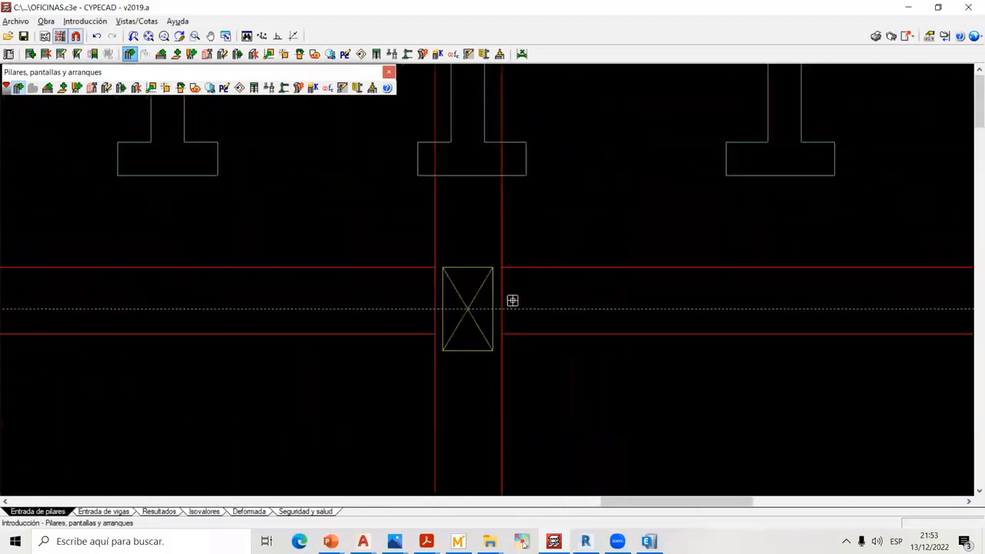
right_click(446, 135)
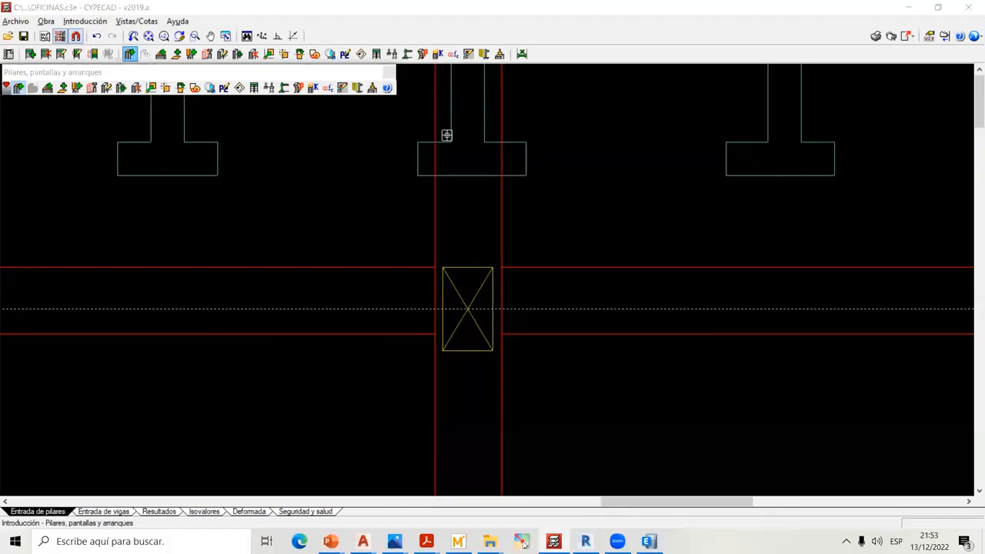
scroll(459, 261, down, 5)
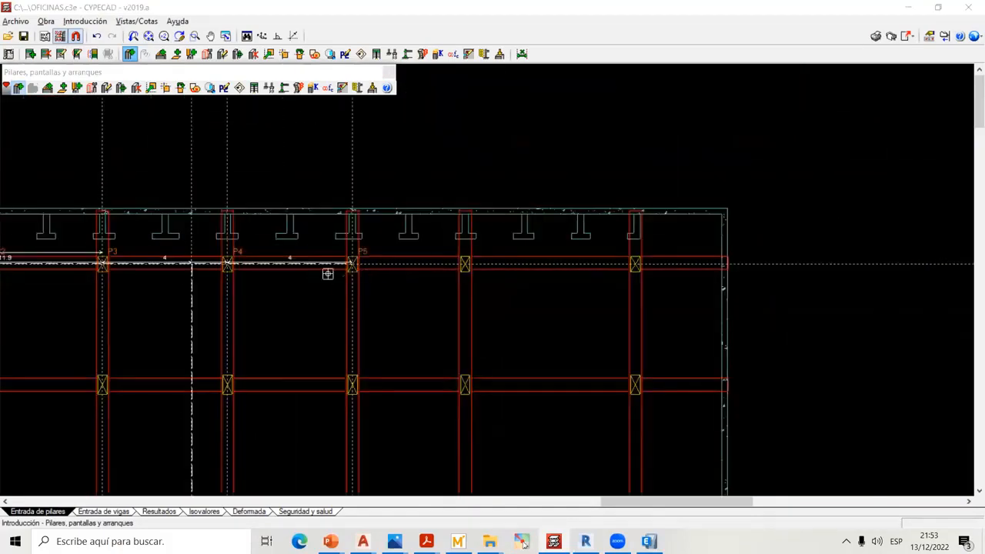
middle_drag(403, 277, 487, 190)
scroll(540, 266, down, 4)
middle_drag(567, 239, 600, 157)
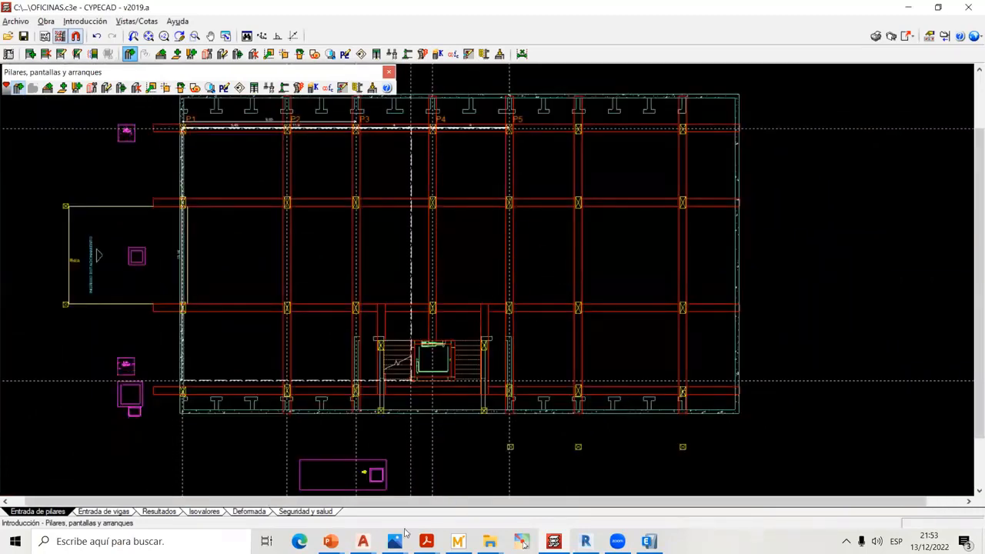
- Switch to AutoCAD, review the object snap modes available for the structural drawing, and return to CYPECAD
click(522, 542)
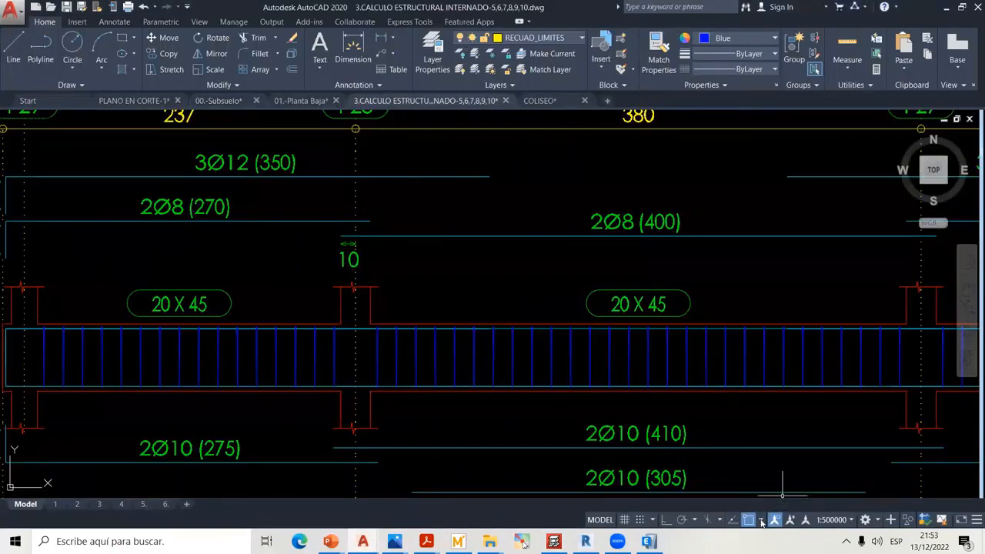
click(761, 522)
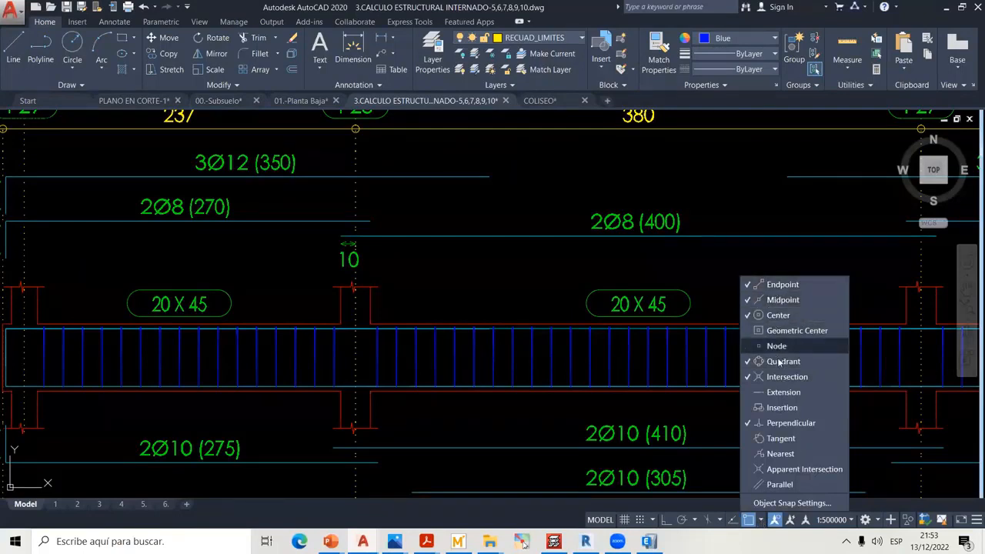
click(604, 319)
scroll(537, 300, down, 3)
middle_drag(537, 300, 402, 319)
scroll(659, 303, up, 4)
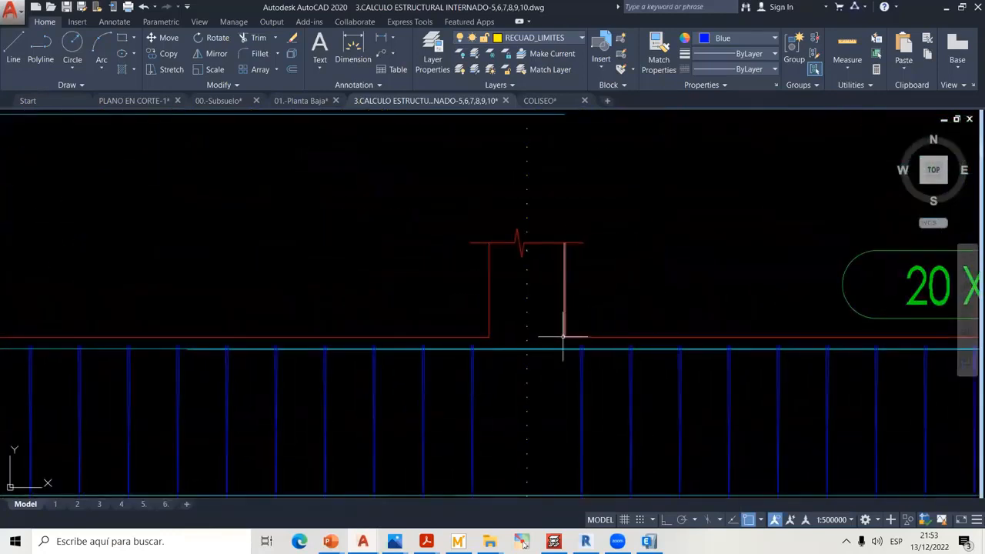
scroll(566, 339, down, 4)
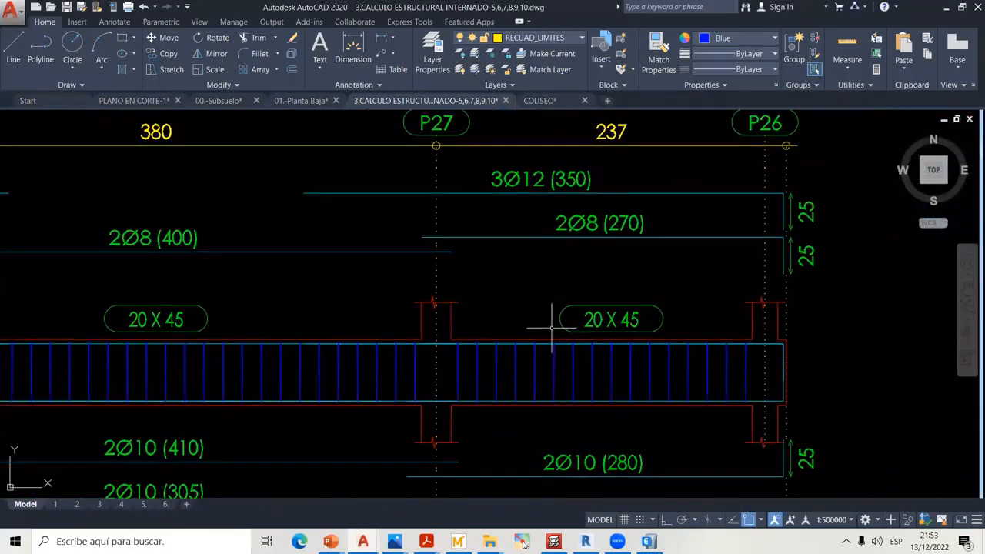
click(760, 520)
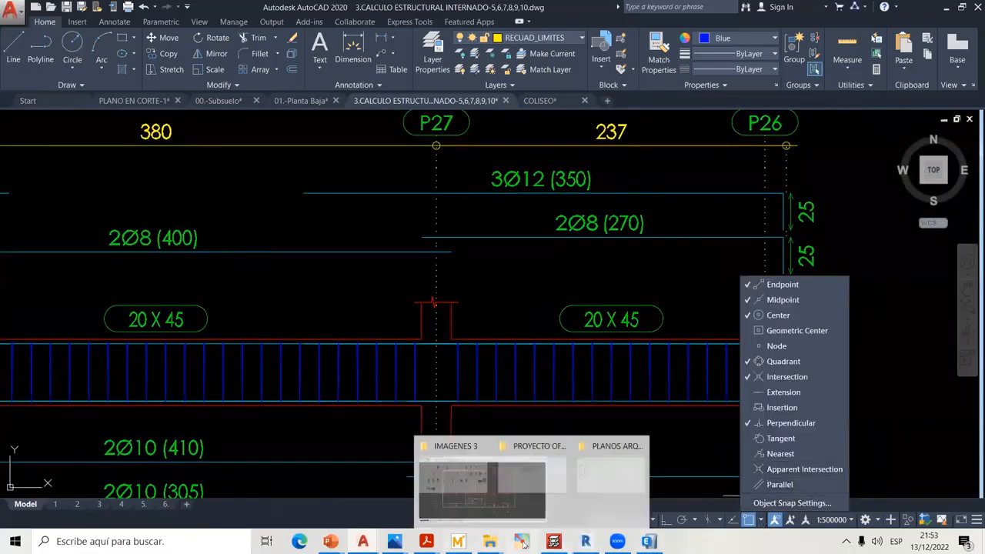
click(553, 541)
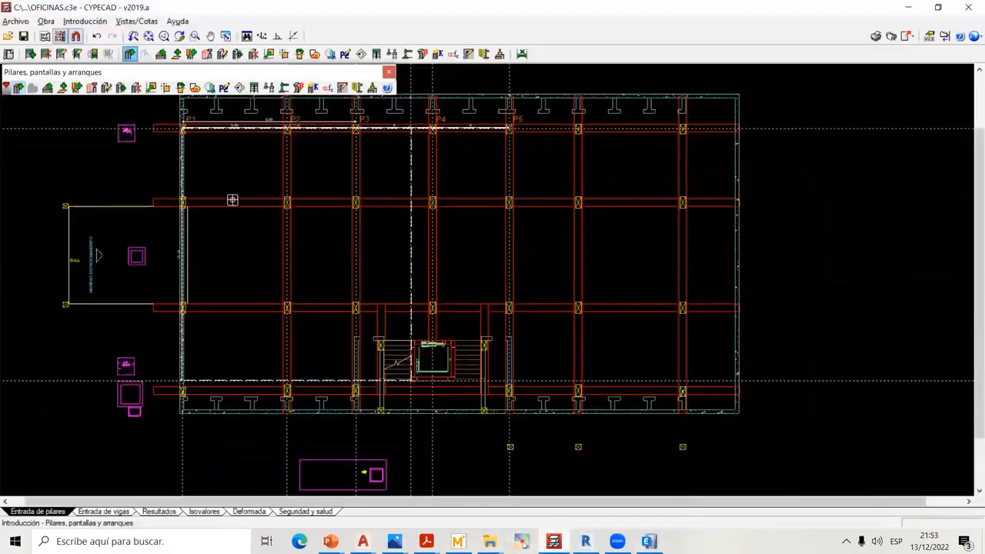
- Review the active snap modes in CYPECAD and examine the crossing diagonals of the sixth upper-row column outline
click(76, 36)
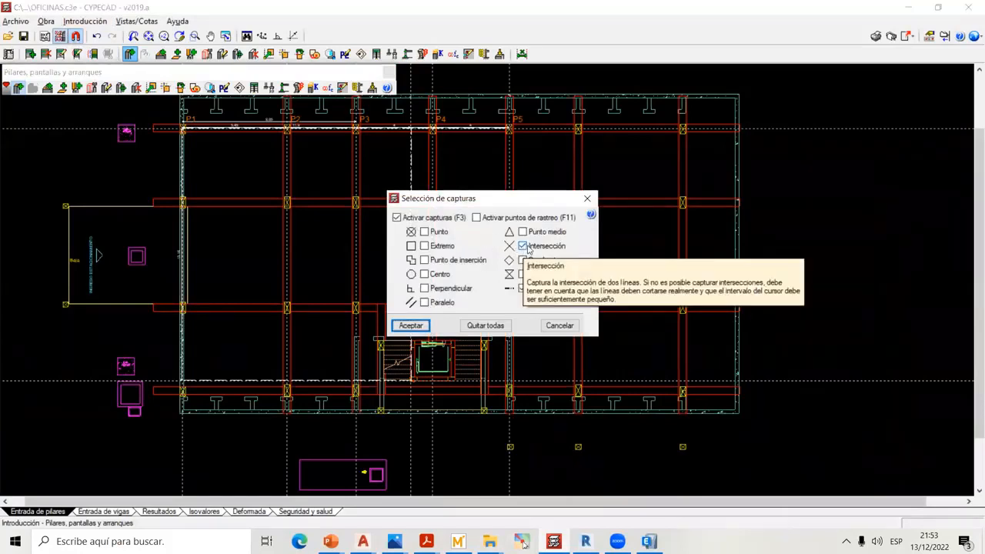
click(425, 326)
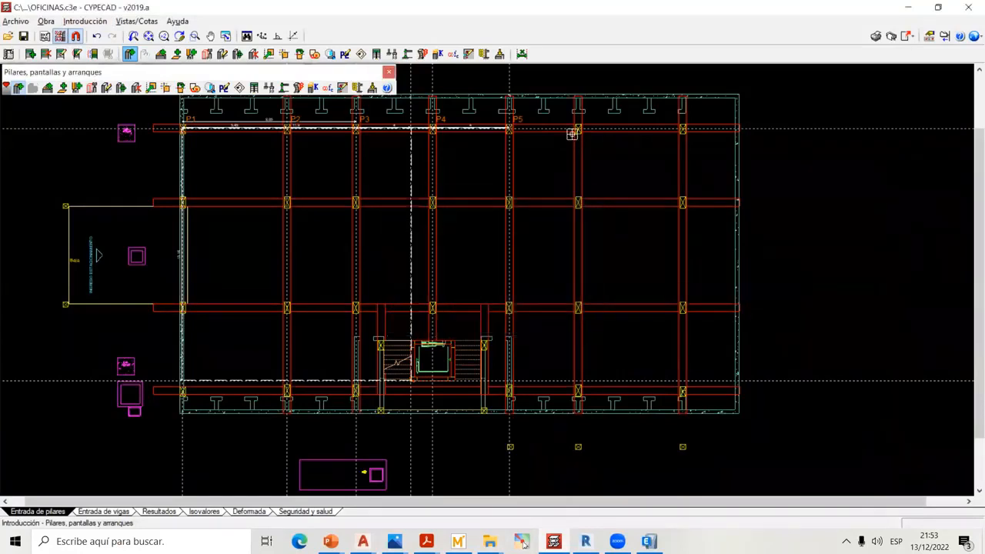
scroll(571, 134, up, 5)
scroll(540, 257, up, 3)
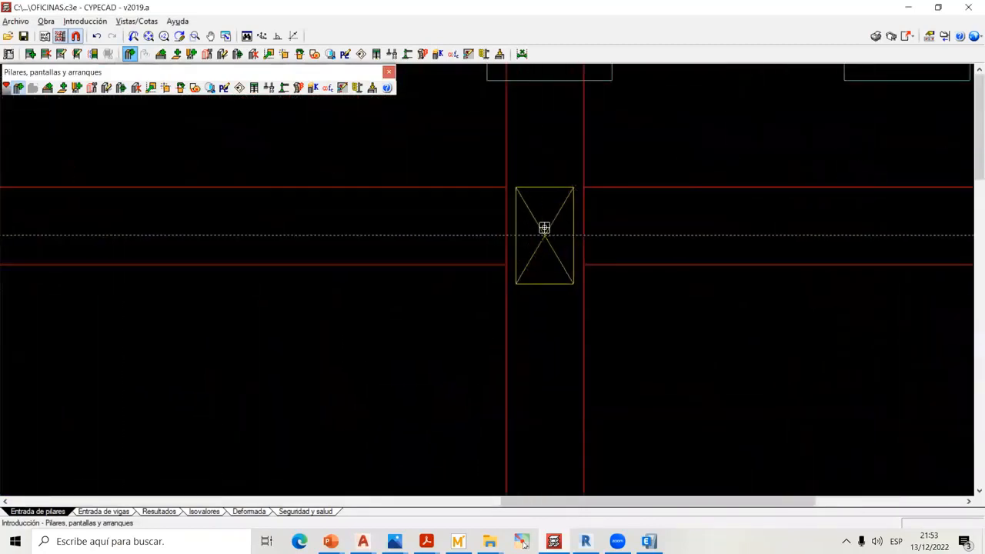
scroll(555, 226, up, 1)
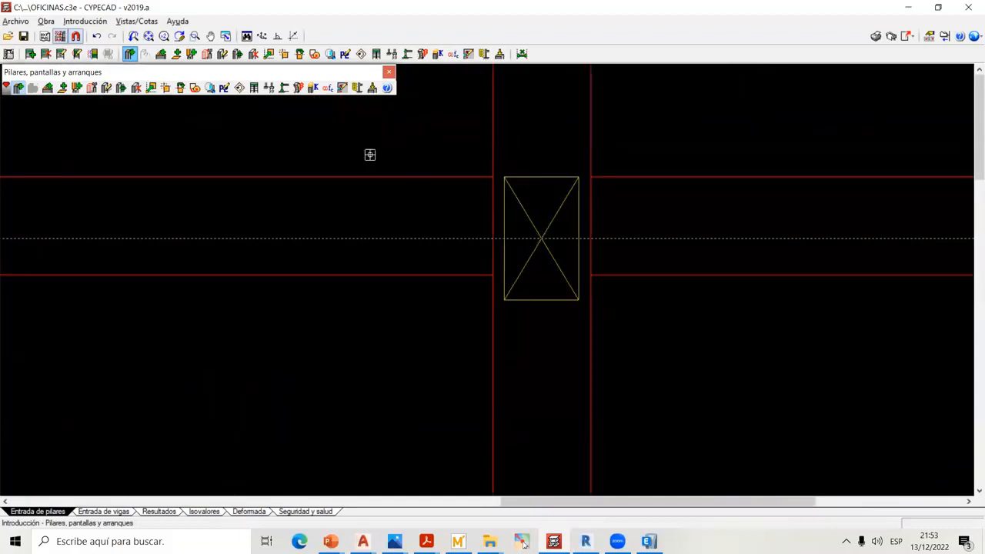
click(86, 22)
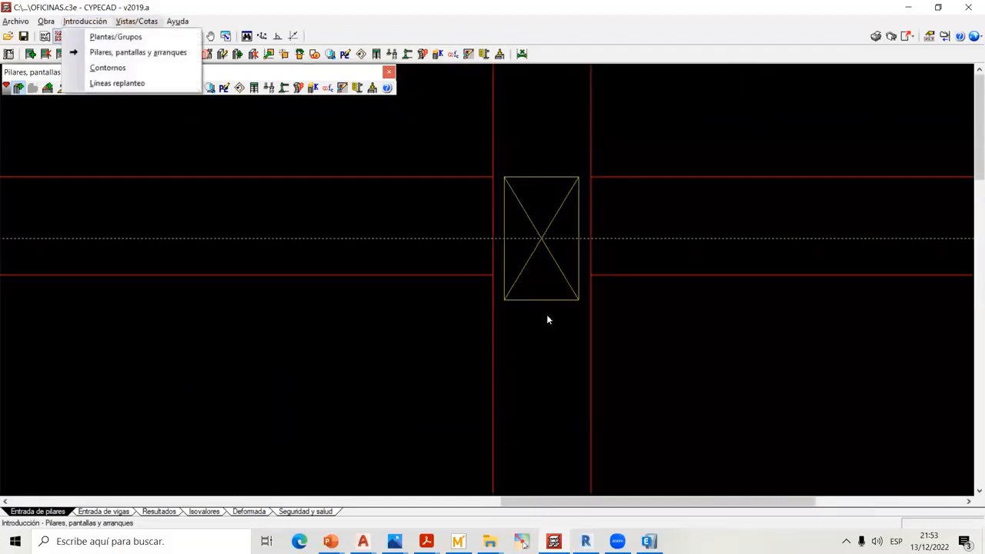
- Mark the diagonals' crossing of the sixth column outline with red freehand strokes using the screen annotation tool, then end the annotation
click(524, 544)
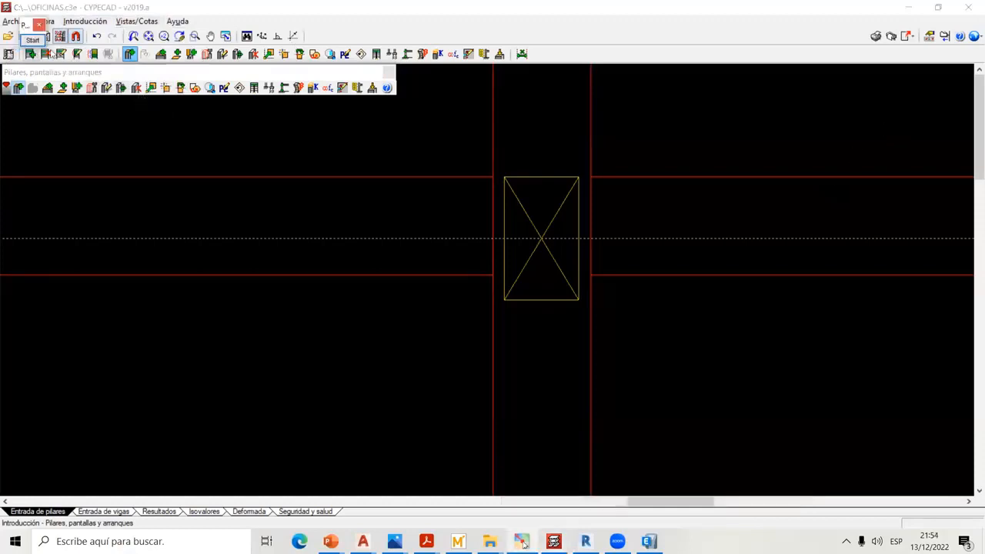
drag(933, 71, 933, 69)
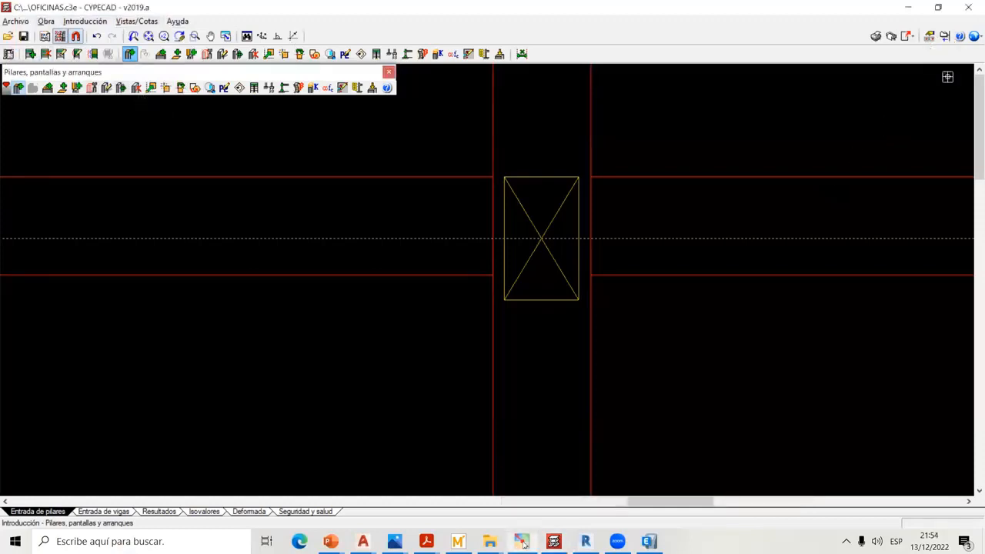
click(943, 65)
click(544, 224)
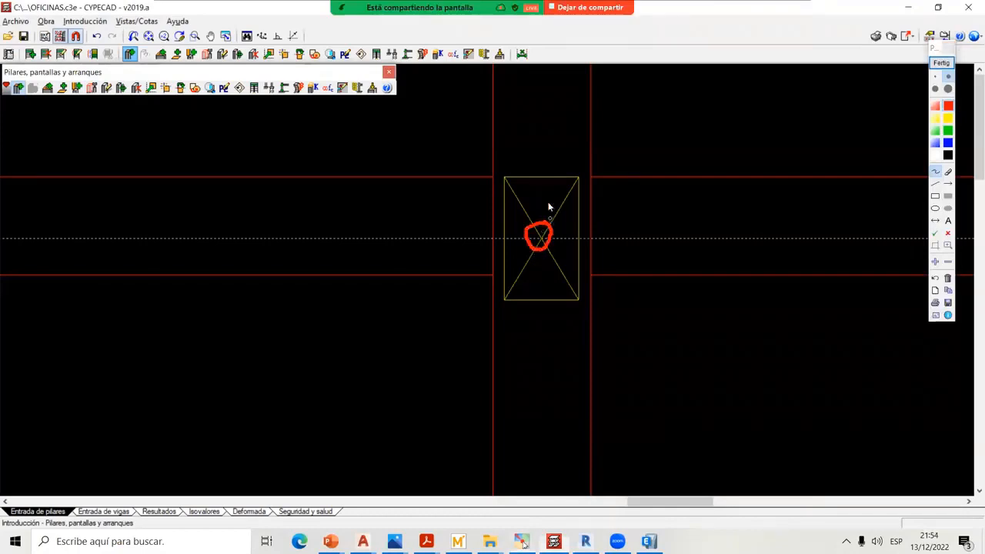
drag(520, 237, 586, 238)
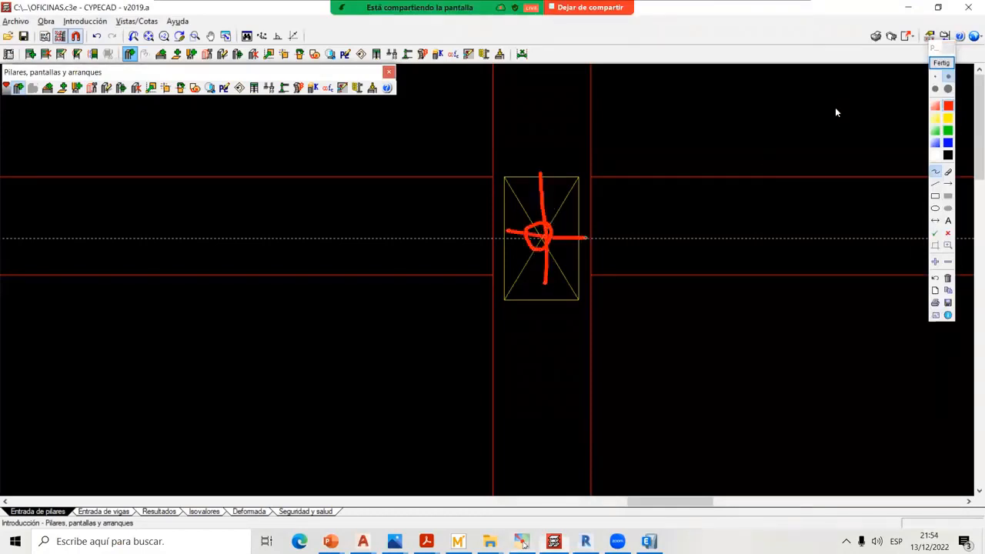
click(932, 64)
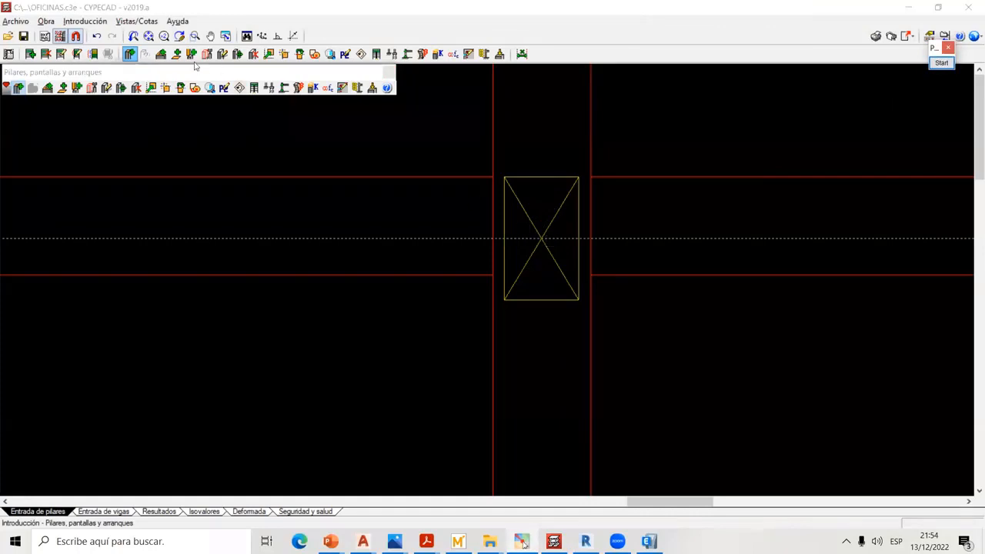
- Turn off the Intersección snap, turn on Centro, and move the snap settings clear of the column outline
click(75, 36)
click(541, 247)
click(428, 274)
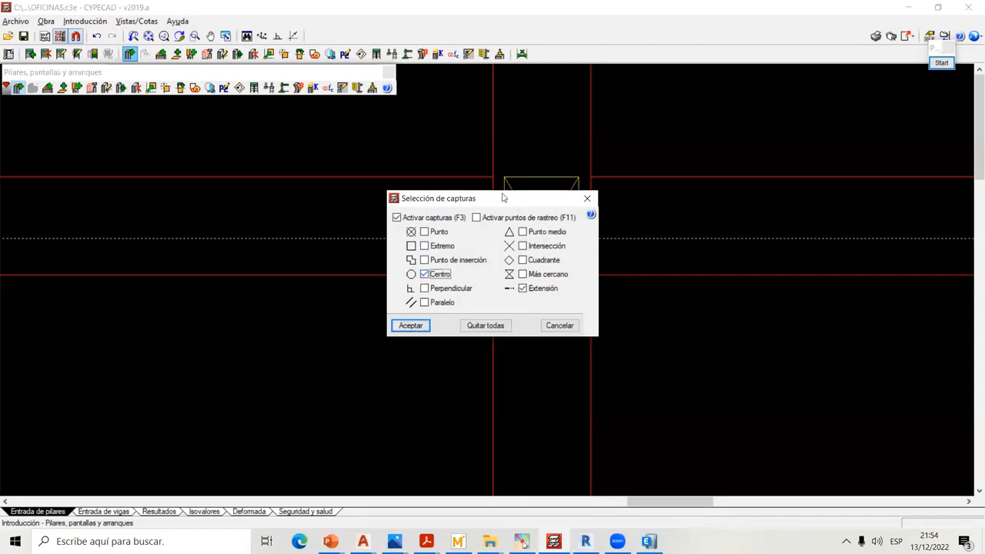
drag(507, 206, 799, 133)
- Annotate the column outline's centre and the Centro snap option in red, then close the annotation
click(941, 62)
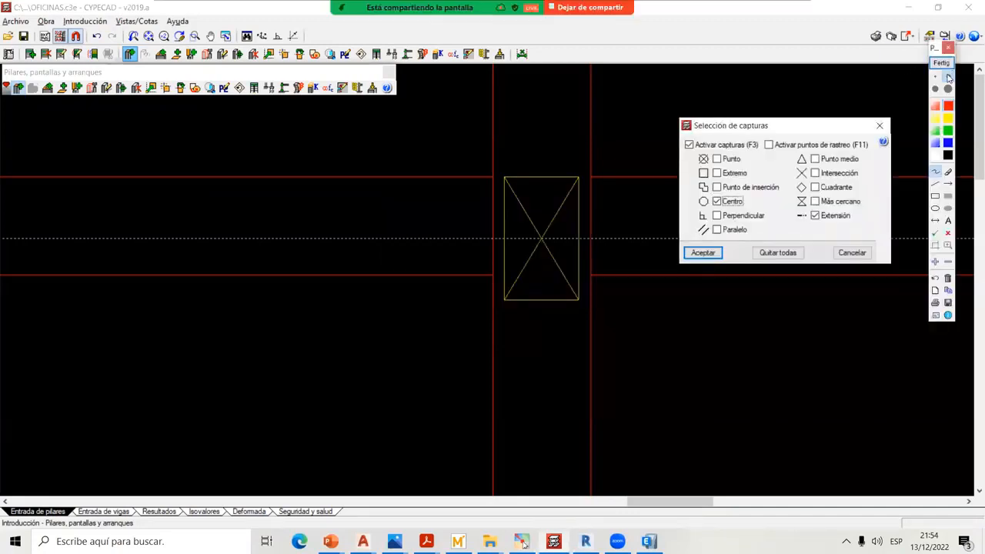
drag(541, 234, 533, 237)
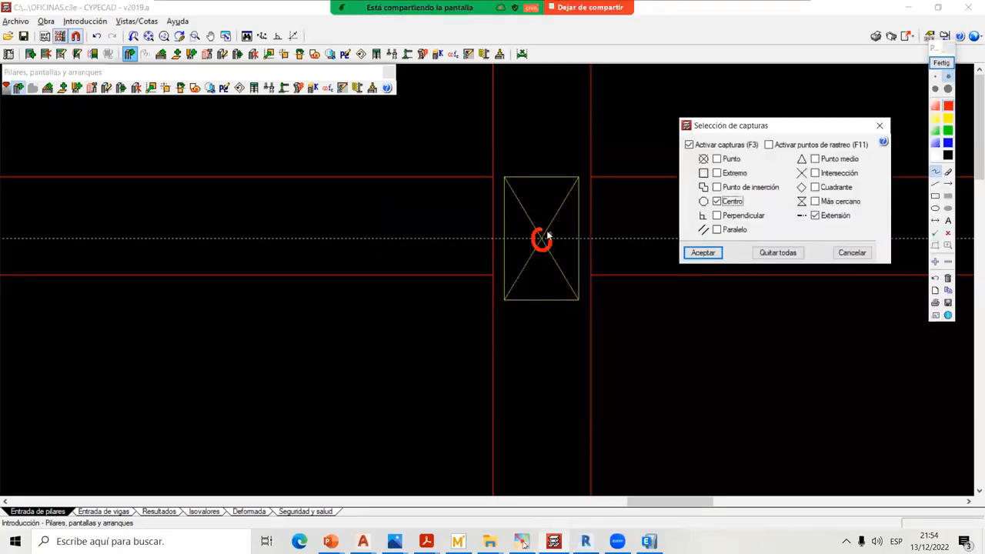
drag(744, 202, 758, 201)
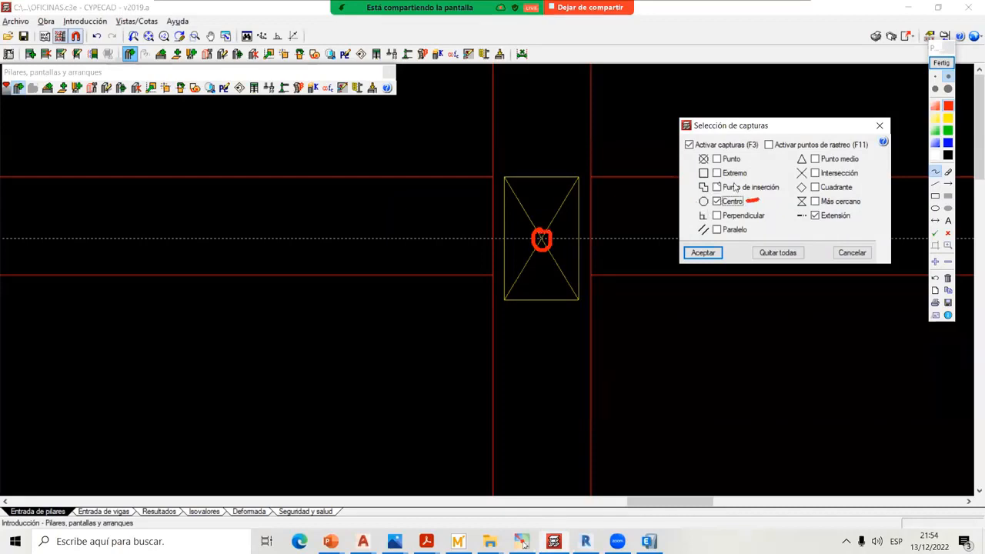
click(942, 63)
- Reactivate the Intersección snap without Centro and place the sixth upper-row column at its diagonals' crossing, accepting the 15.199 distance
click(820, 174)
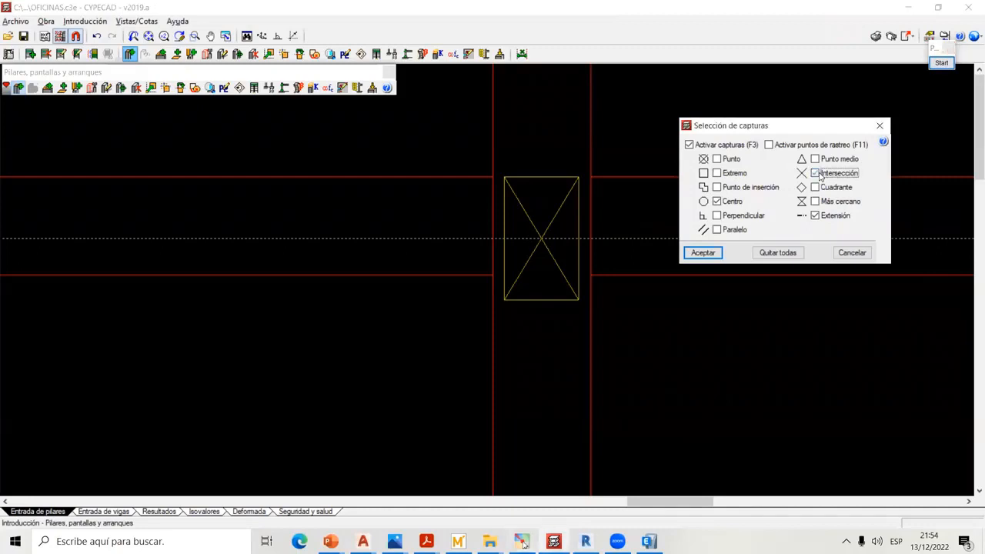
click(715, 204)
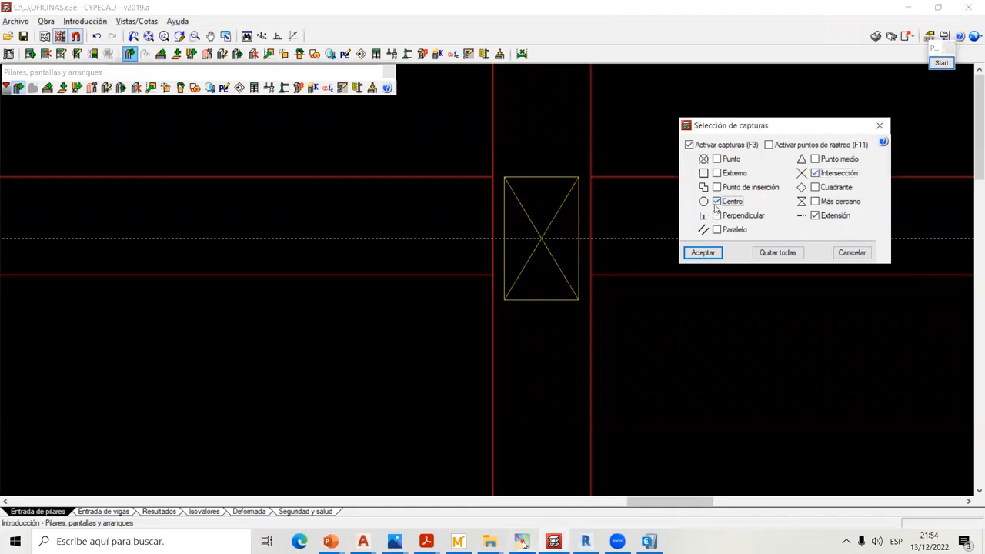
click(703, 253)
click(540, 239)
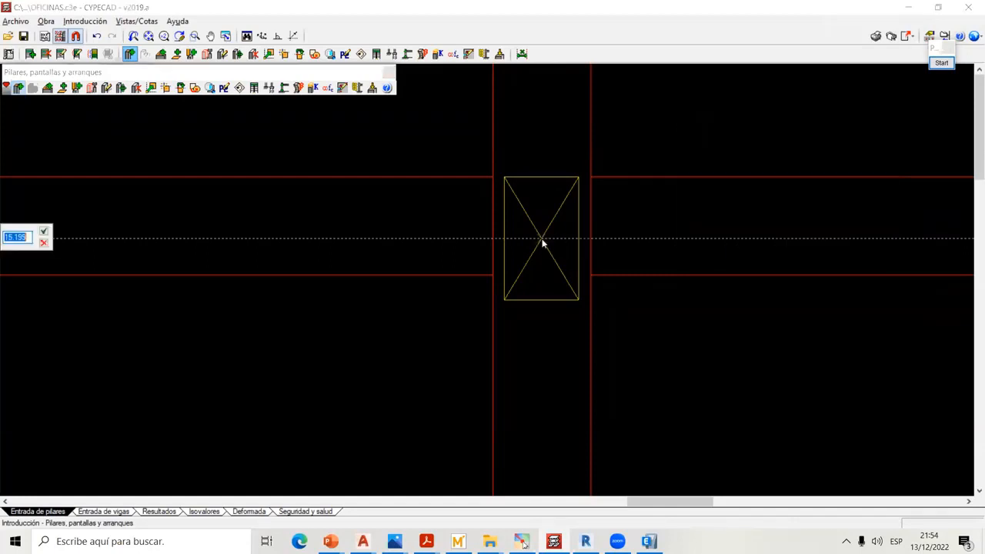
click(42, 230)
- Inspect the sixth column's fit on its plan outline and the row of columns placed along the upper axis
scroll(446, 219, down, 3)
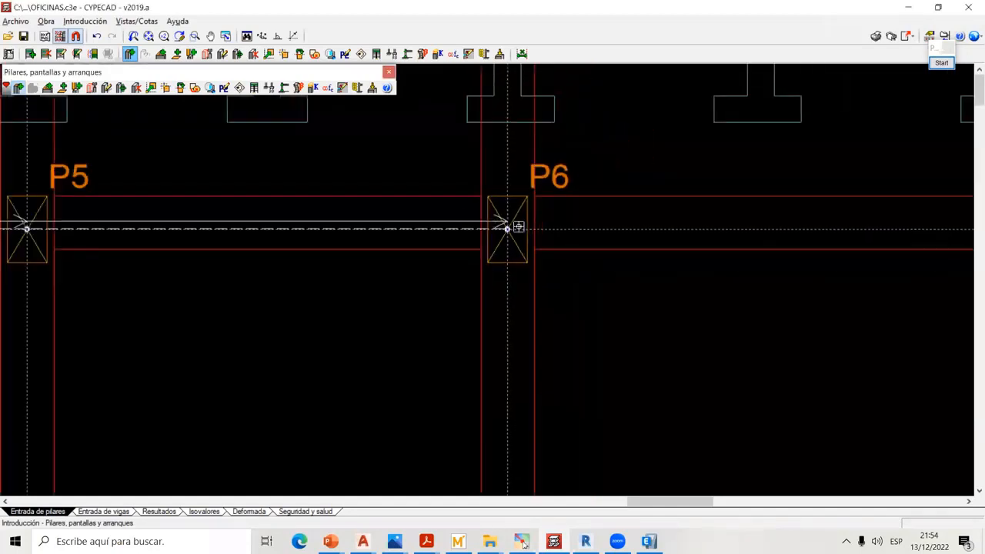
scroll(523, 218, up, 4)
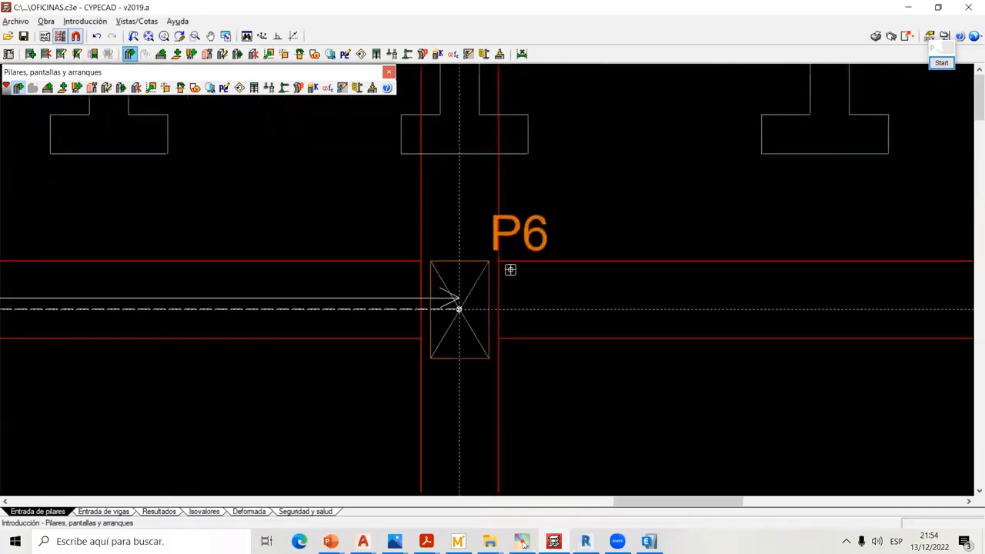
scroll(467, 282, up, 1)
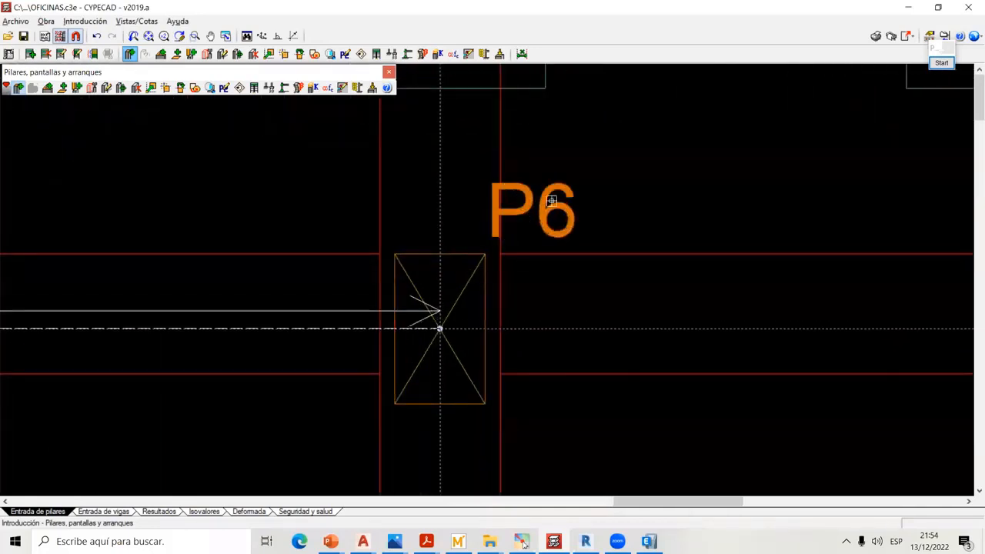
scroll(462, 261, up, 2)
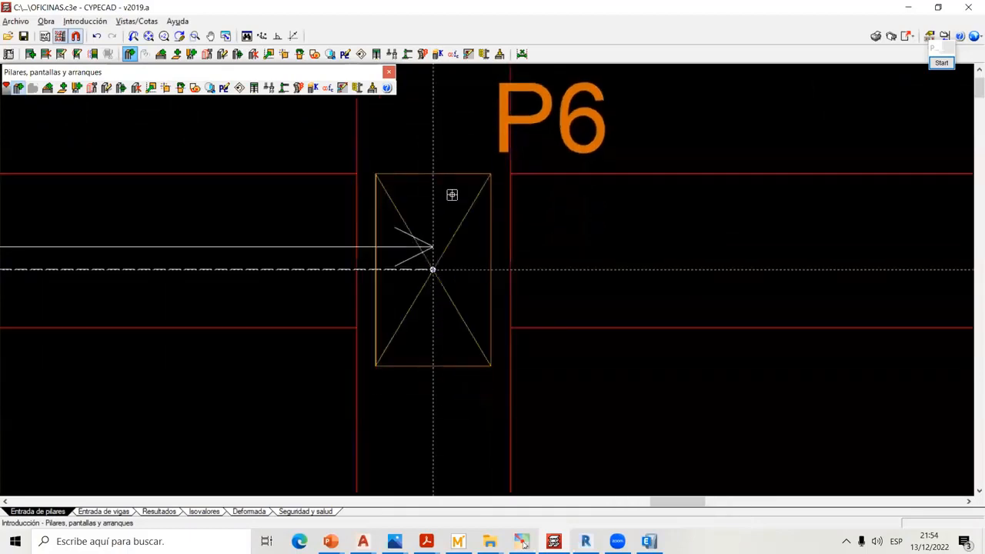
scroll(499, 247, down, 7)
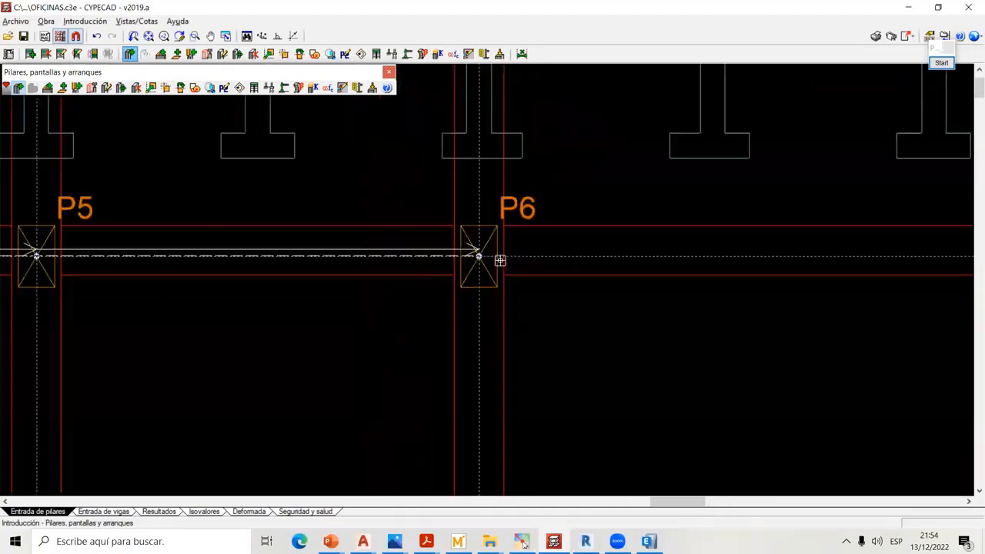
mouse_move(108, 286)
middle_down()
mouse_move(208, 266)
mouse_move(333, 268)
middle_up()
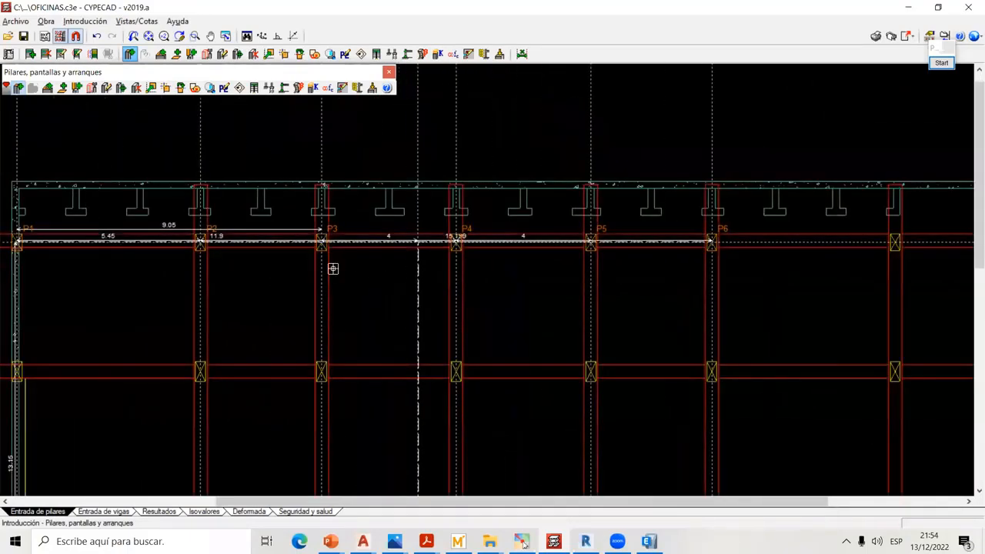
- Place the seventh upper-row column at the crossing of its plan outline's diagonals
scroll(332, 269, down, 1)
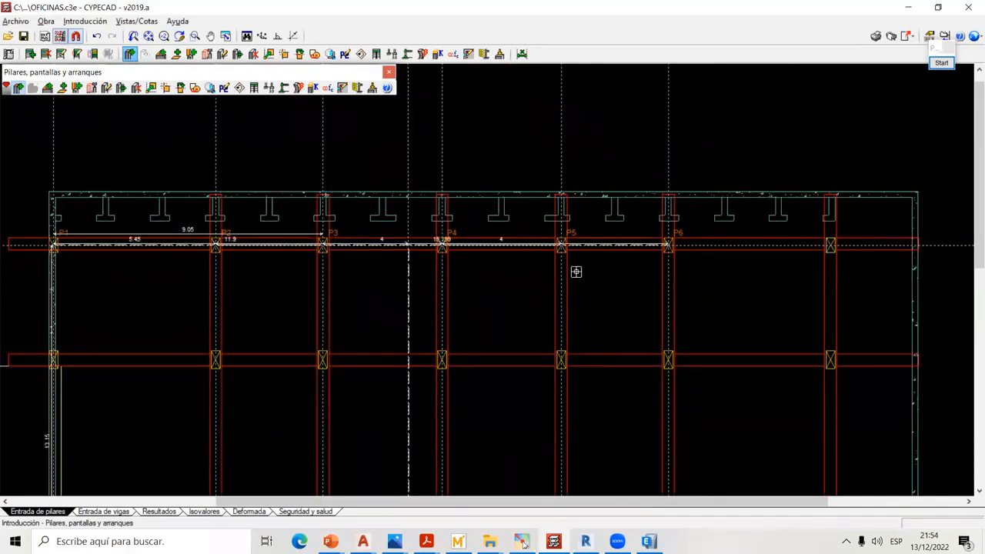
middle_drag(323, 262, 310, 231)
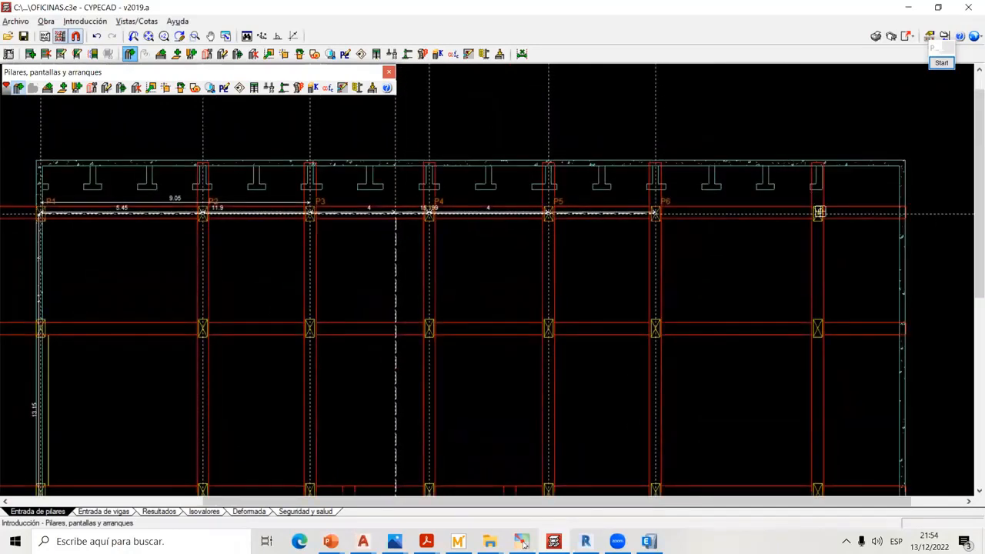
scroll(813, 215, up, 3)
scroll(813, 213, down, 5)
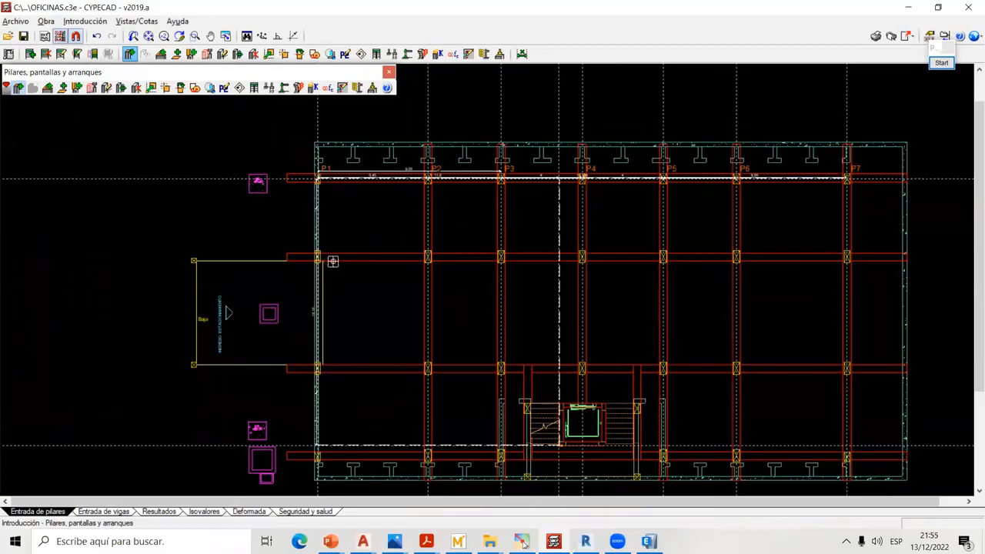
- Place a 30 x 50 cm column at the diagonals' crossing of the plan outline in the building's lower-left corner
scroll(320, 256, up, 5)
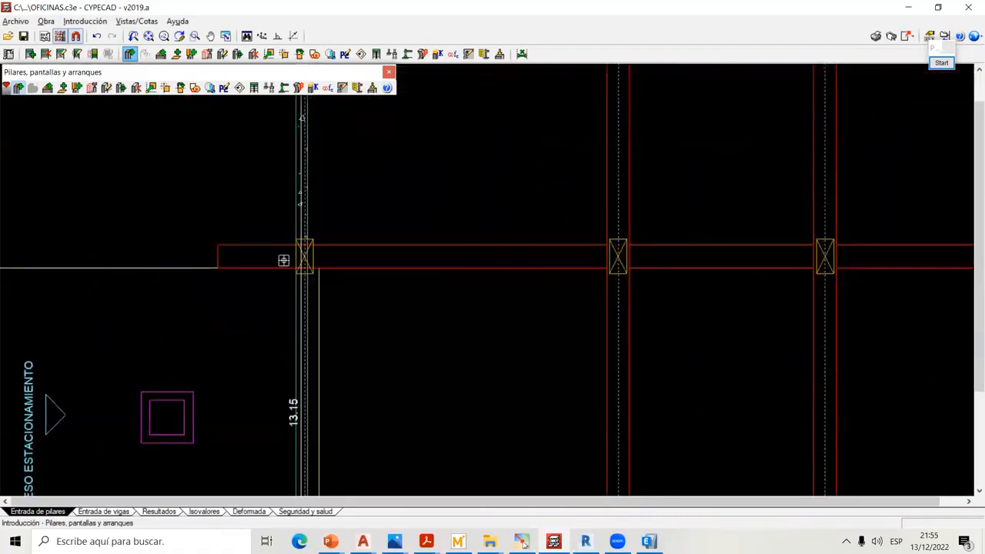
scroll(340, 200, up, 2)
scroll(331, 231, down, 3)
scroll(374, 231, up, 3)
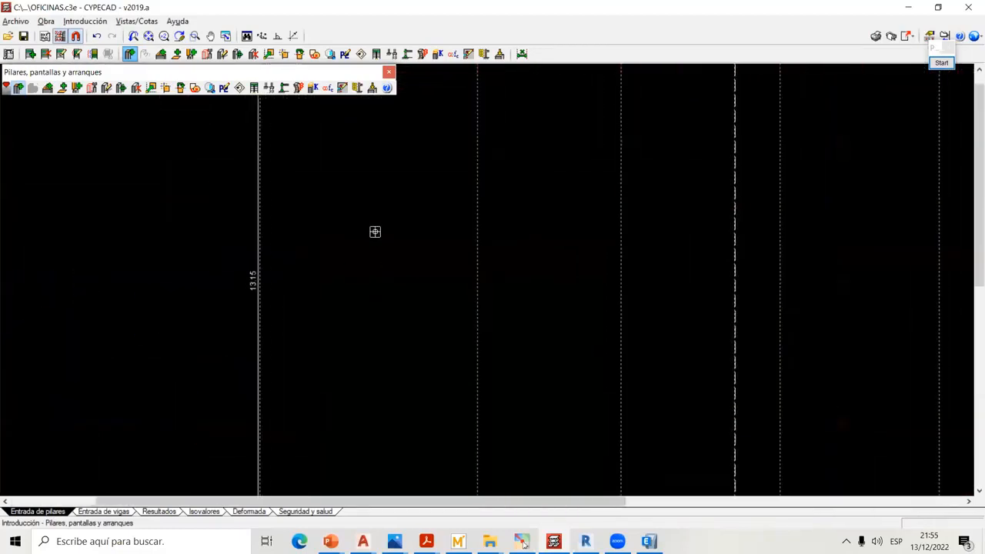
scroll(233, 356, down, 3)
scroll(240, 348, up, 1)
scroll(241, 349, up, 3)
scroll(258, 324, down, 4)
middle_drag(402, 396, 361, 280)
scroll(219, 350, up, 3)
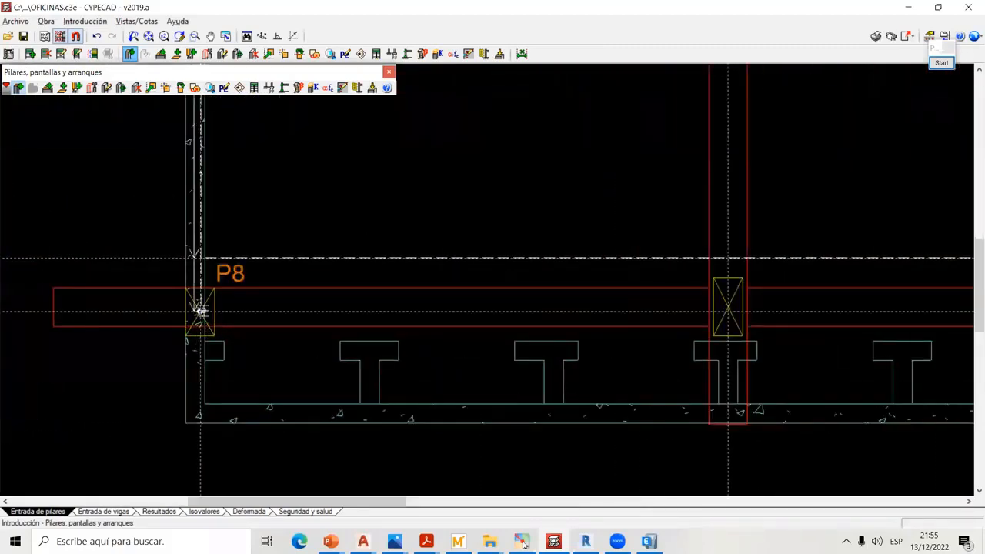
- Place 30 x 50 cm columns on the two upper column outlines flanking the stairs and elevator shaft
scroll(230, 311, down, 4)
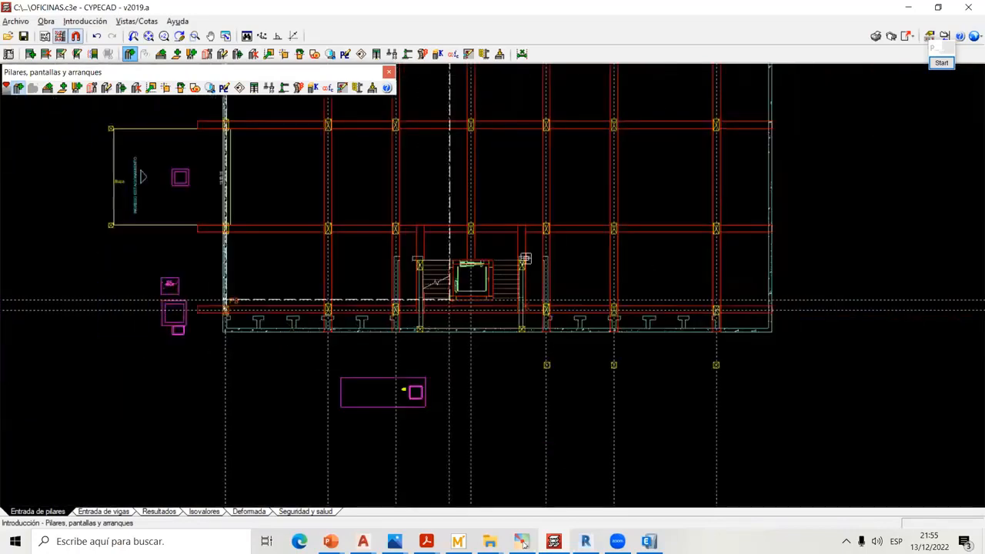
scroll(525, 258, up, 1)
scroll(392, 269, up, 2)
scroll(391, 269, up, 2)
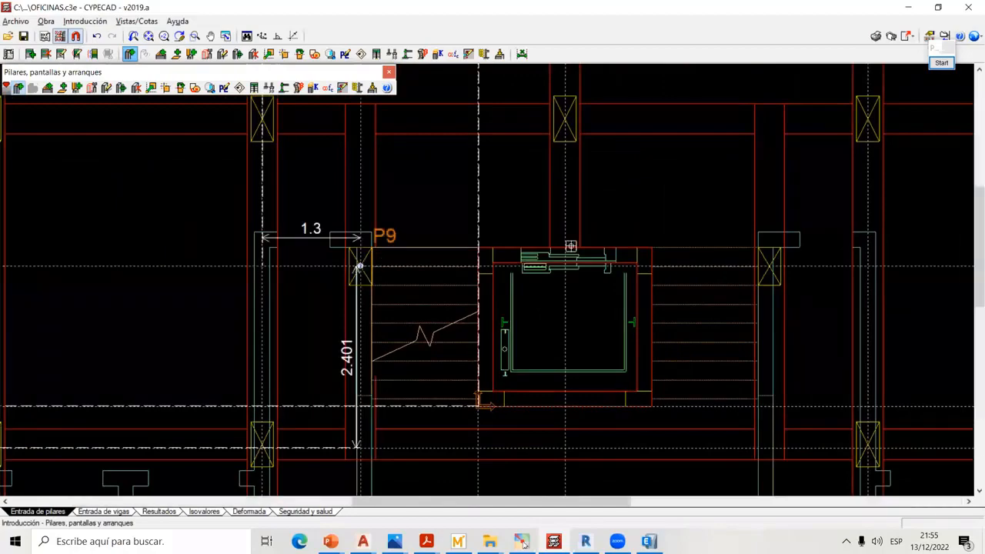
scroll(479, 285, up, 1)
scroll(604, 309, up, 2)
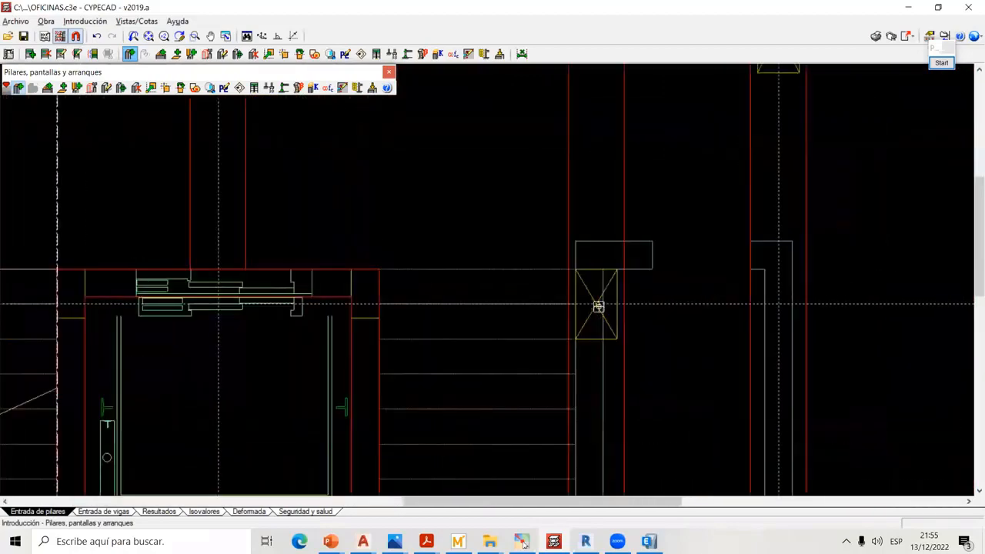
click(598, 305)
scroll(693, 325, down, 3)
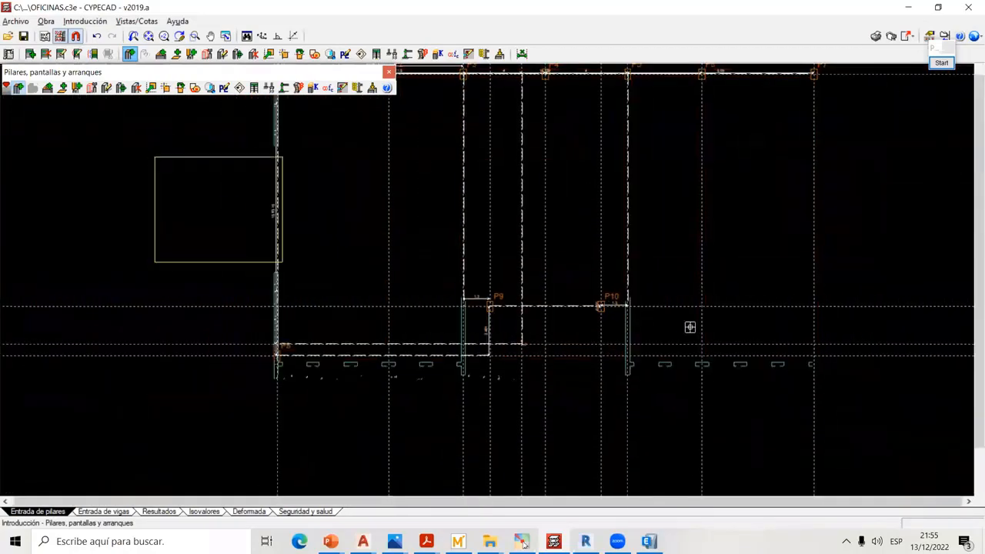
- Place a 30 x 50 cm column on the plan outline at the right end of the lower row
scroll(743, 377, down, 2)
scroll(800, 383, up, 4)
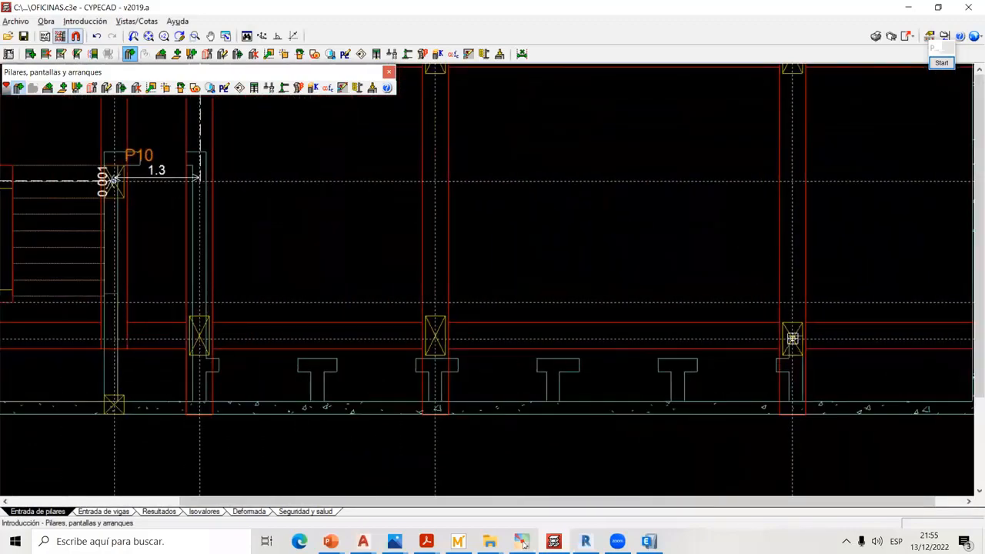
scroll(455, 275, down, 4)
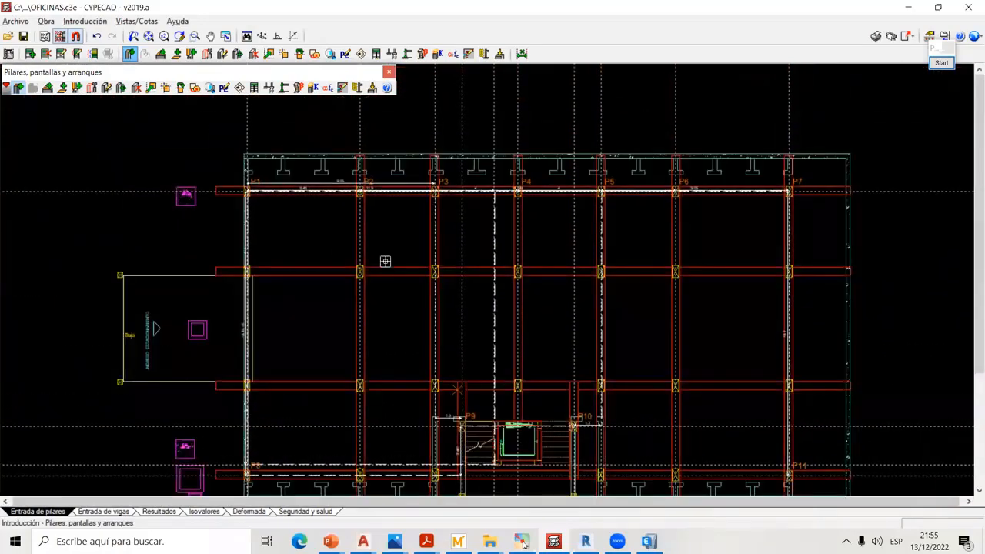
- Define a new 30 x 60 cm column from SUB SUELO to SETTIMO PISO and accept it
scroll(269, 276, up, 5)
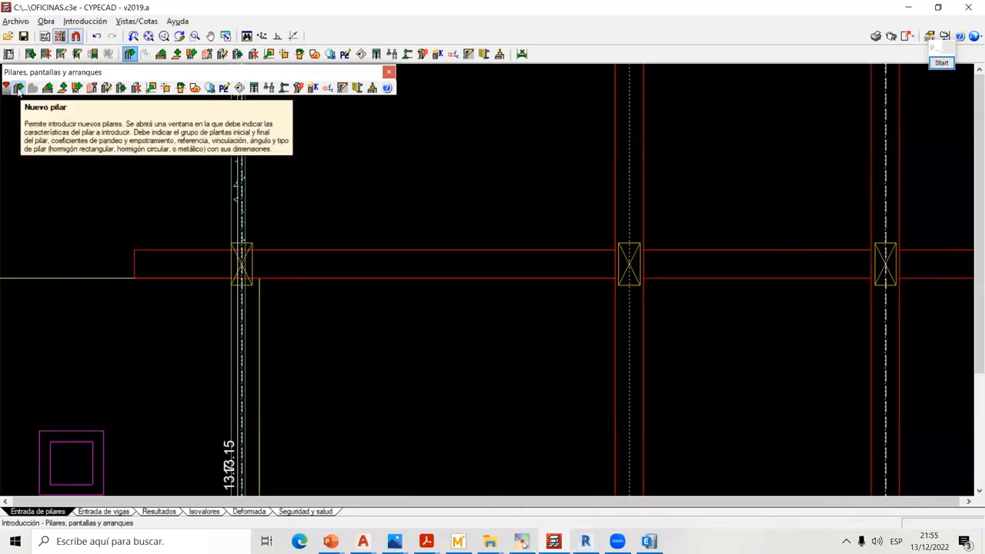
click(390, 72)
click(99, 23)
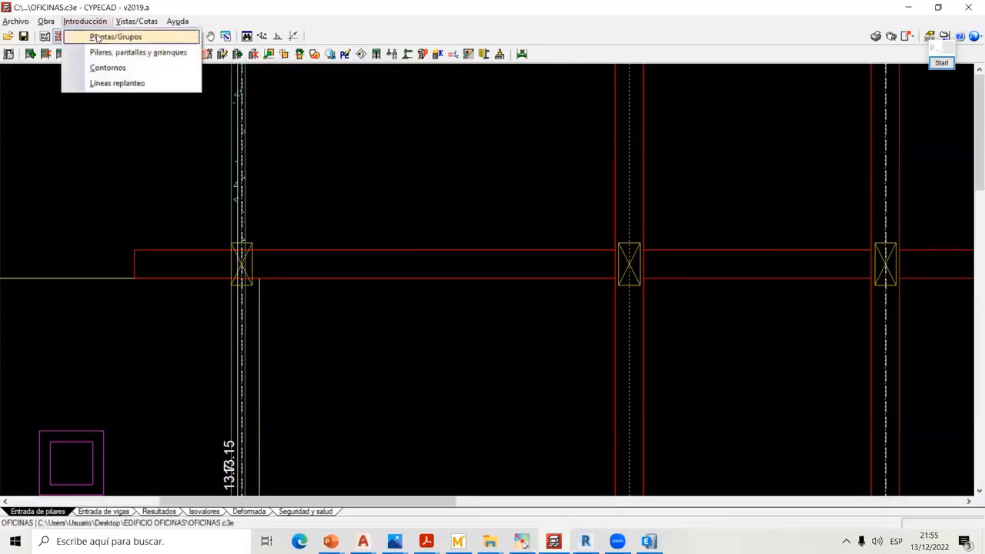
click(99, 52)
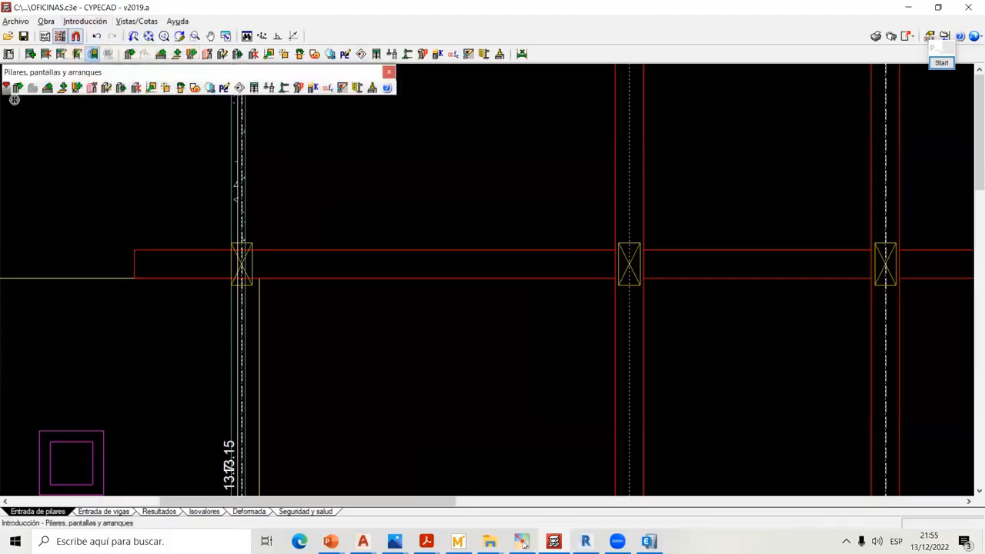
click(18, 88)
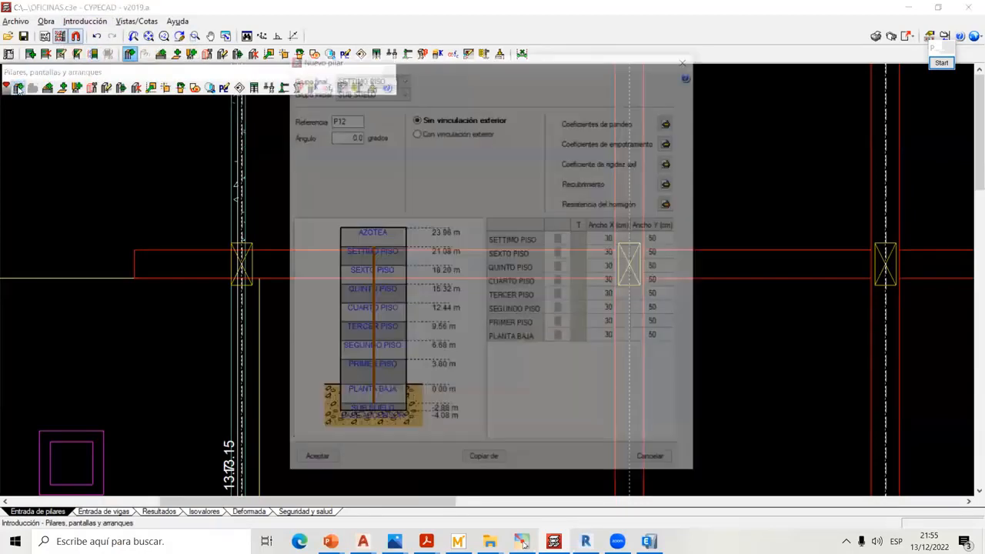
click(658, 239)
text(60)
key(shift+Tab)
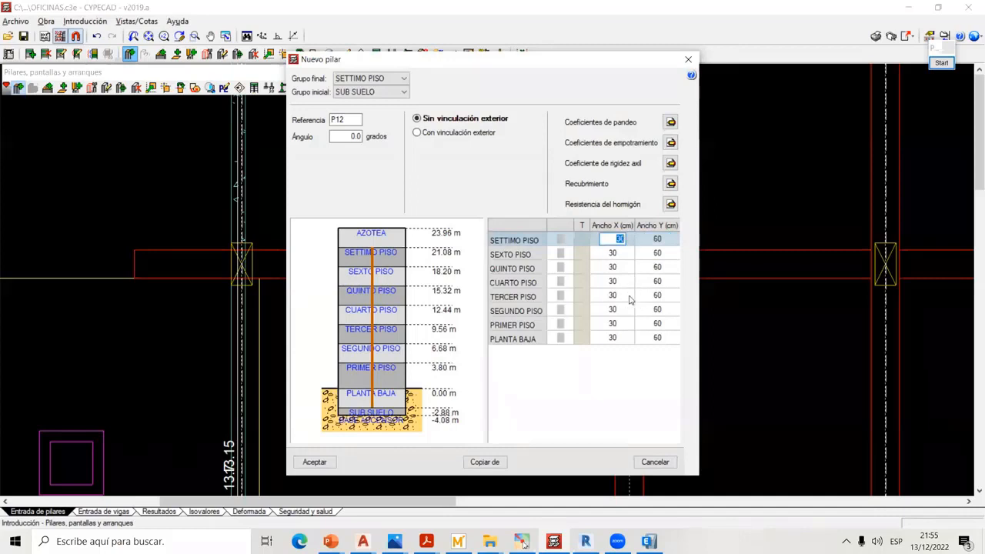
drag(551, 61, 524, 34)
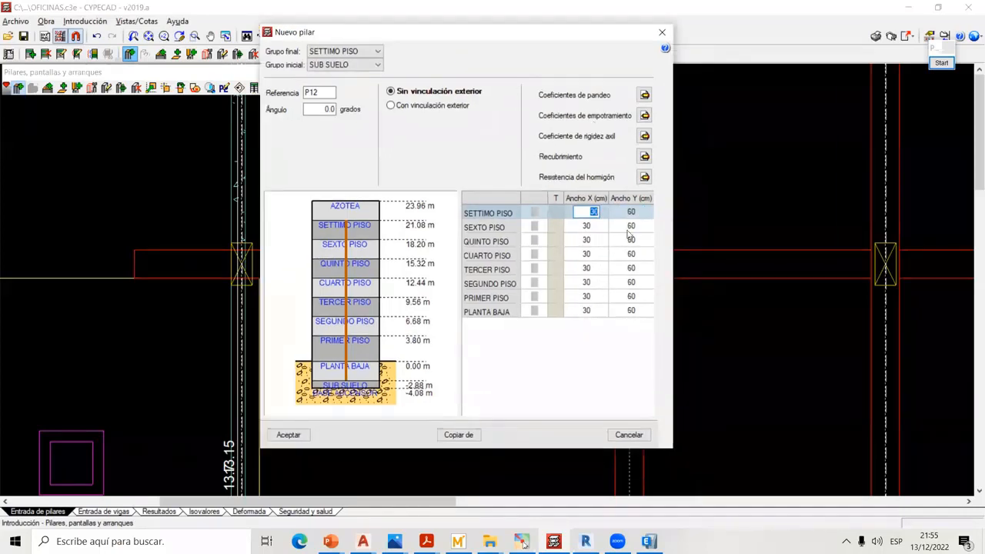
click(299, 440)
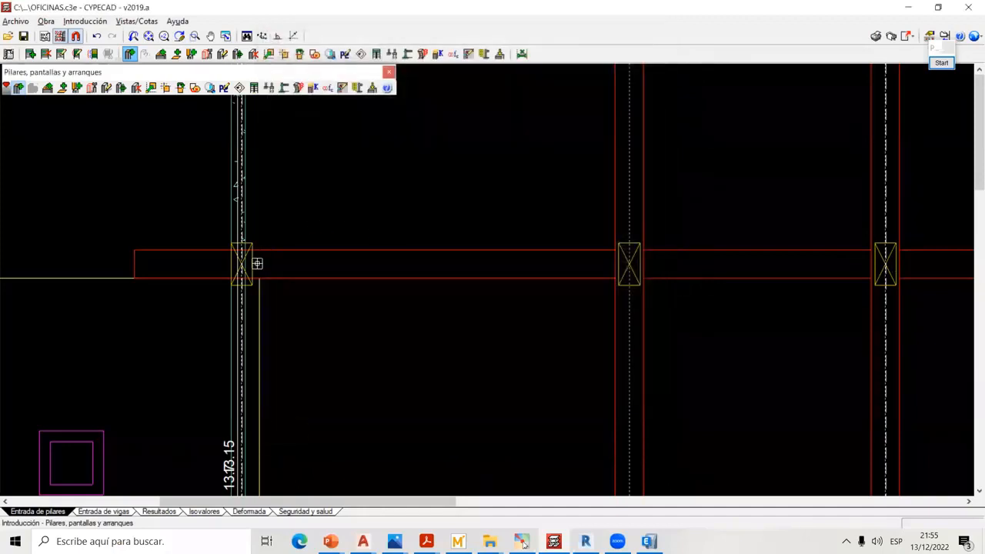
- Place the 30 x 60 cm column on the first plan outline of the second row, at its diagonals' crossing
scroll(242, 264, up, 2)
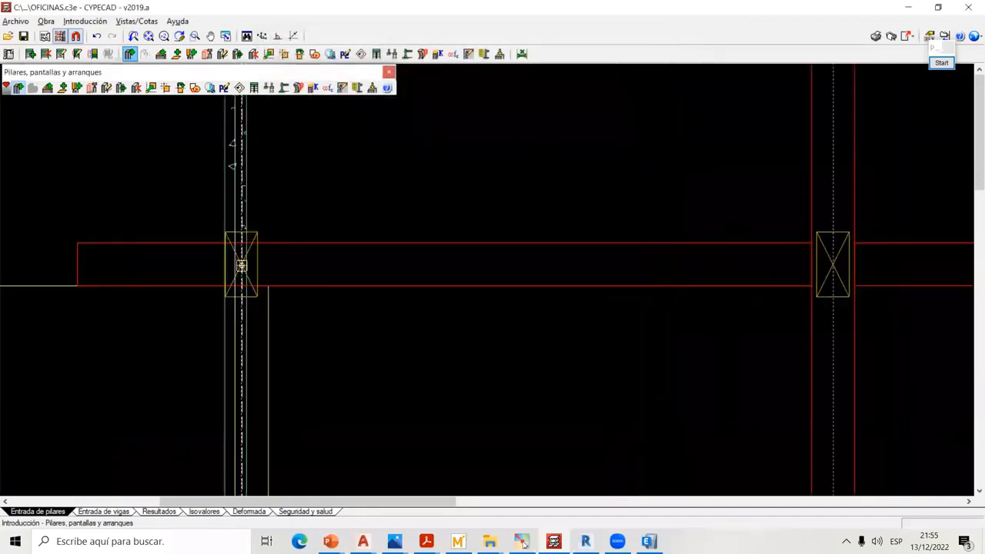
scroll(242, 263, up, 2)
scroll(273, 259, down, 2)
scroll(258, 260, up, 3)
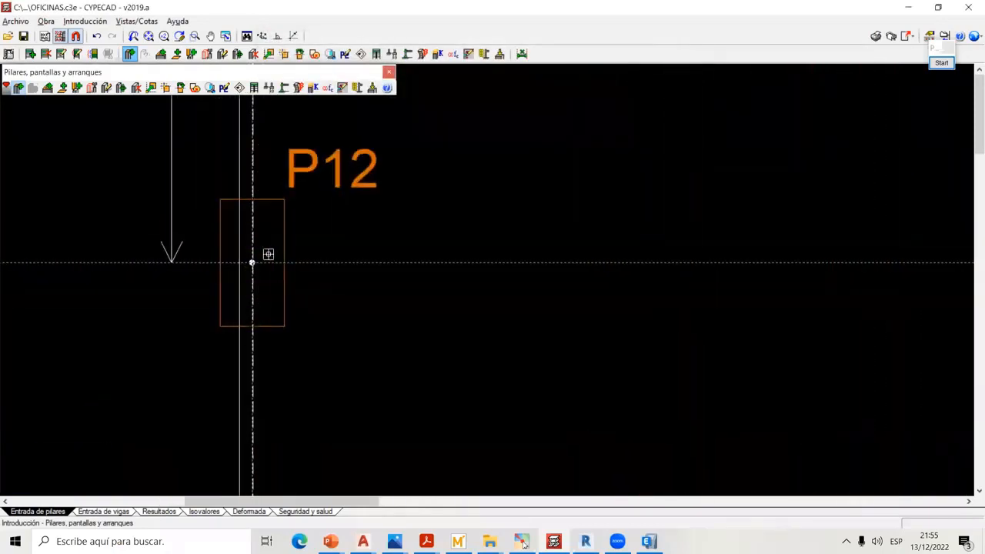
scroll(268, 254, up, 1)
scroll(278, 267, down, 1)
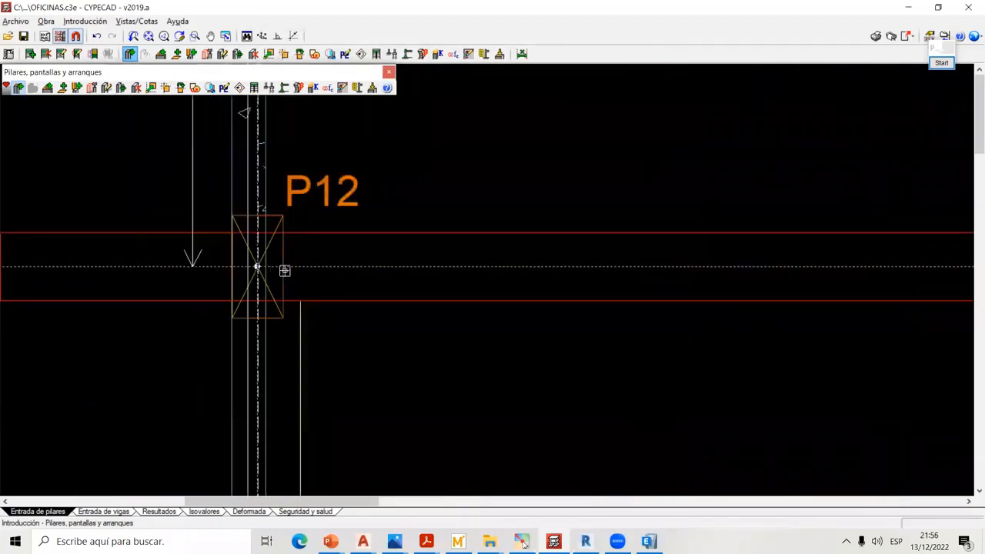
- Place 30 x 60 cm columns on the second and third plan outlines of the second row
scroll(274, 271, down, 2)
middle_drag(753, 287, 426, 321)
scroll(502, 308, down, 3)
scroll(426, 321, up, 4)
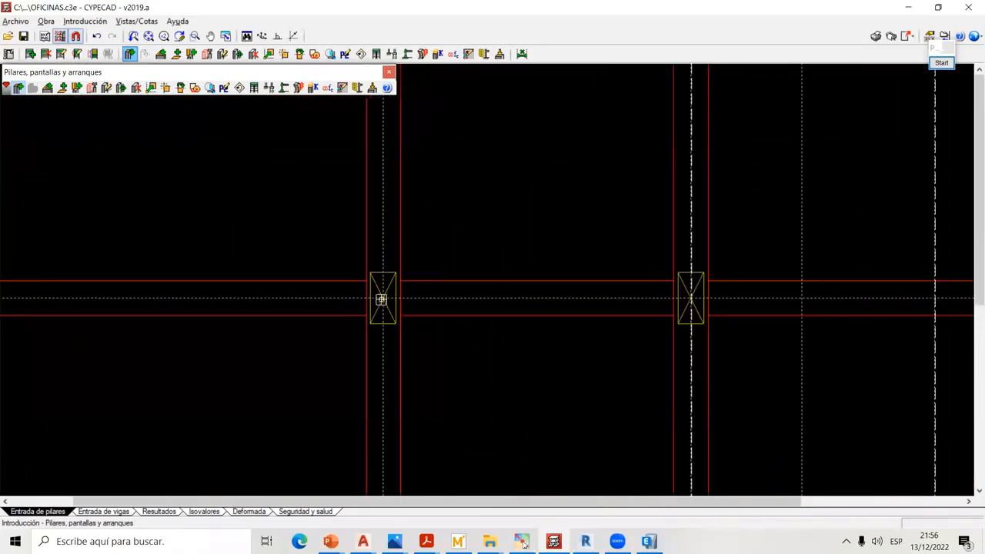
scroll(558, 325, down, 3)
scroll(561, 318, up, 2)
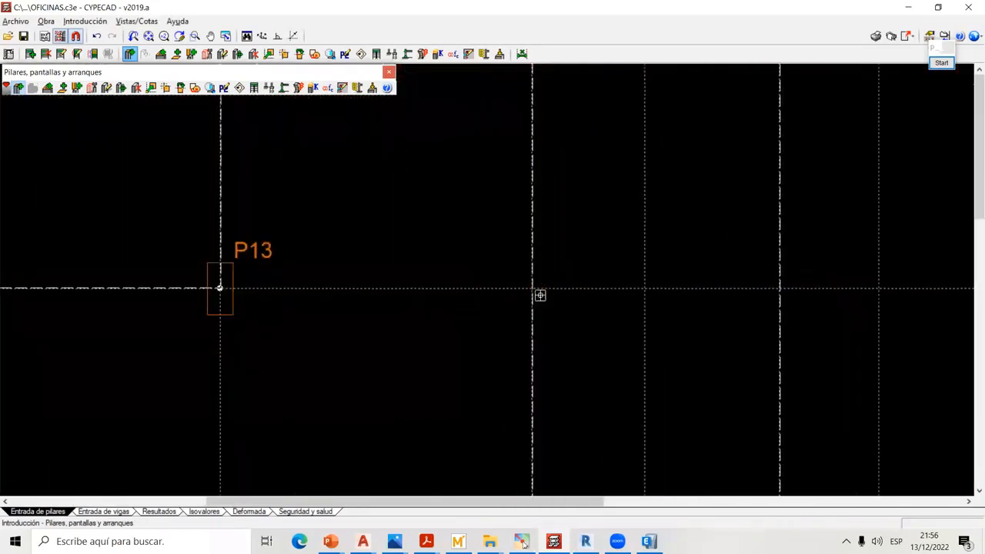
scroll(536, 292, up, 2)
click(529, 286)
scroll(529, 287, down, 5)
middle_drag(830, 303, 420, 329)
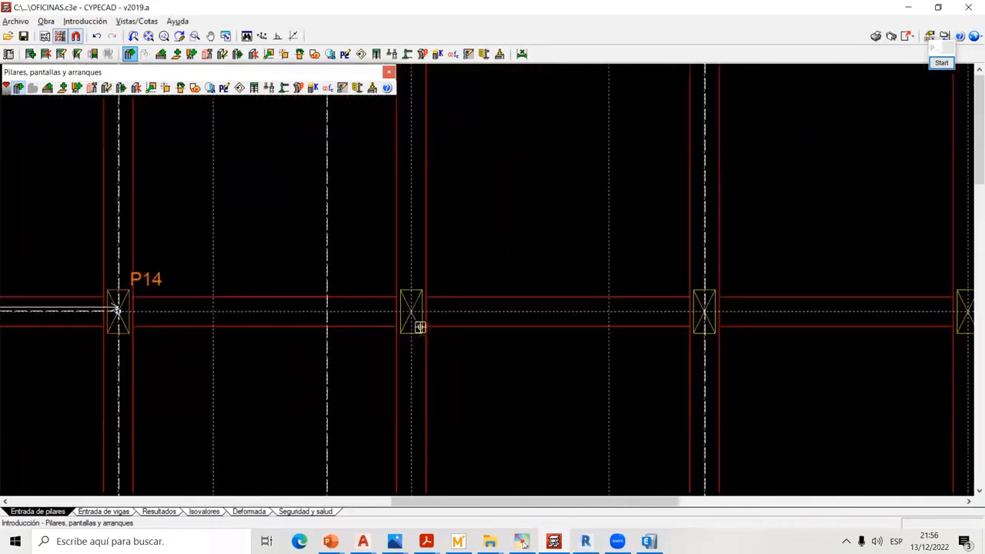
- Place 30 x 60 cm columns on the fourth and fifth plan outlines of the second row
scroll(415, 326, up, 1)
click(408, 311)
scroll(518, 314, down, 2)
scroll(664, 306, up, 1)
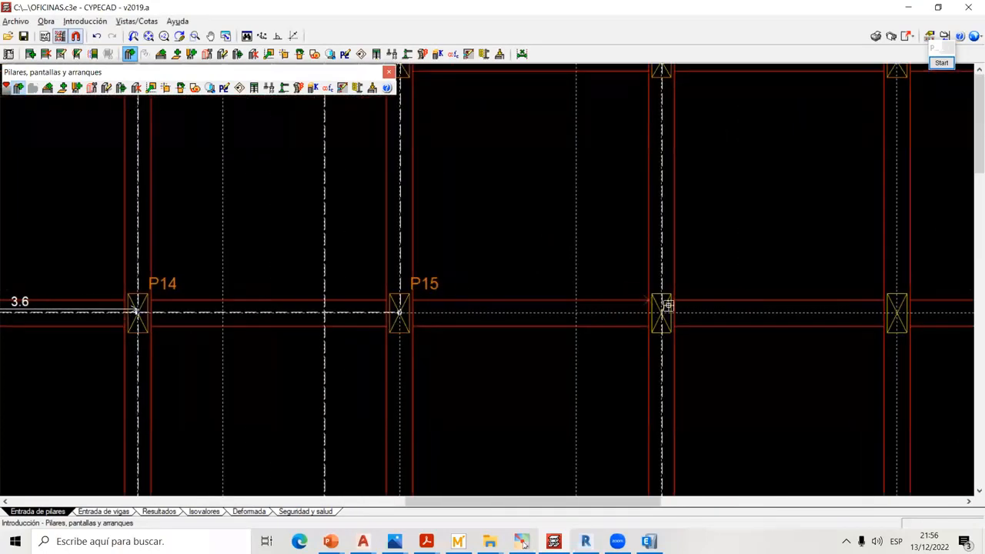
click(658, 309)
middle_drag(658, 310, 508, 334)
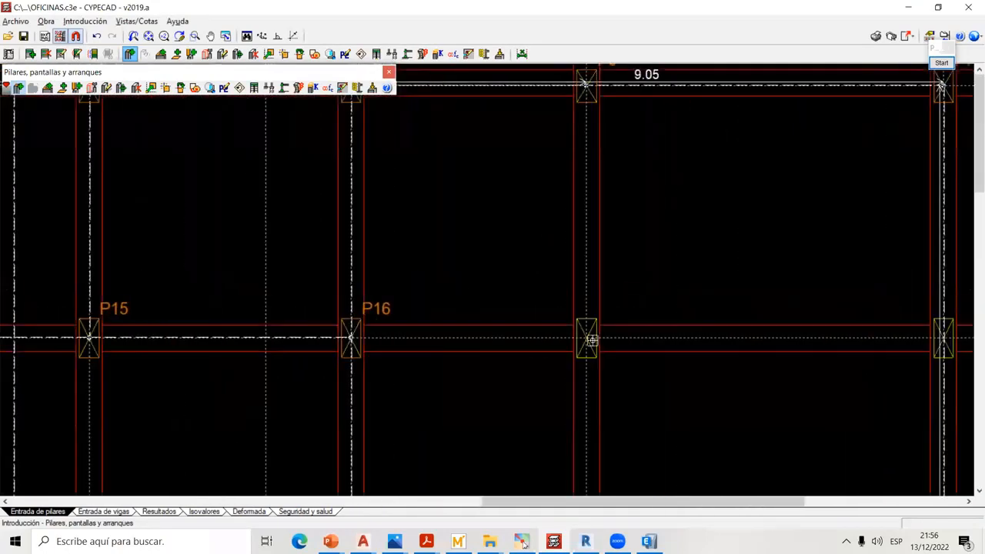
- Place 30 x 60 cm columns on the sixth and seventh plan outlines of the second row
scroll(586, 339, up, 1)
click(586, 339)
scroll(684, 330, down, 2)
scroll(684, 345, up, 2)
click(677, 334)
- Place a 30 x 60 cm column on the first plan outline of the third row, beside the perimeter wall
scroll(475, 376, down, 4)
scroll(485, 343, up, 8)
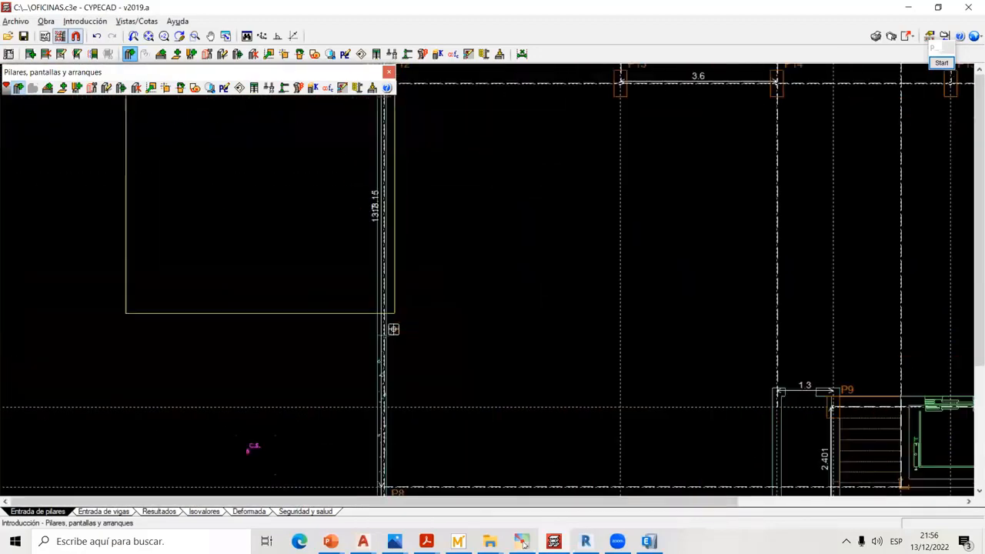
scroll(384, 331, up, 1)
click(374, 301)
scroll(393, 302, down, 4)
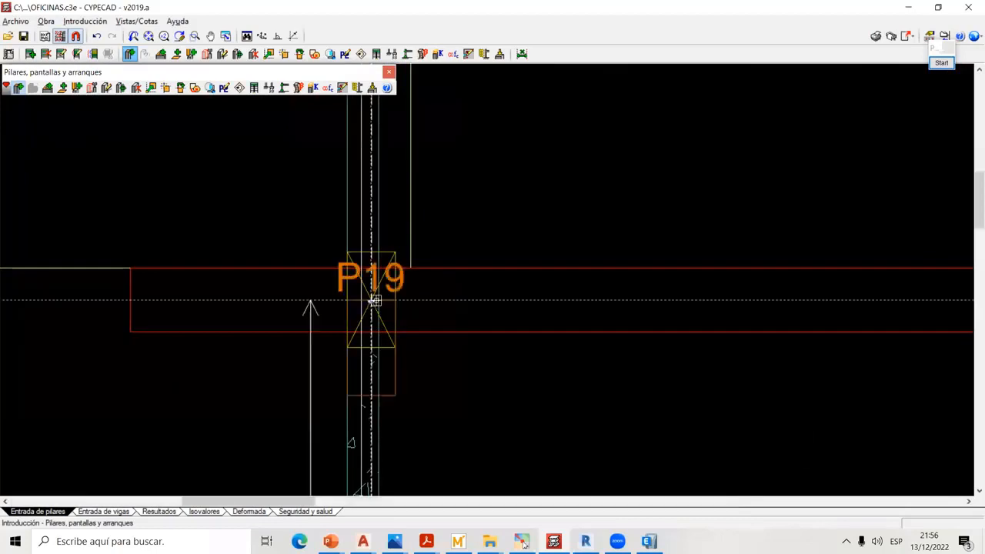
- Place 30 x 60 cm columns on the second and third plan outlines of the third row
middle_drag(599, 302, 435, 330)
middle_drag(703, 338, 559, 341)
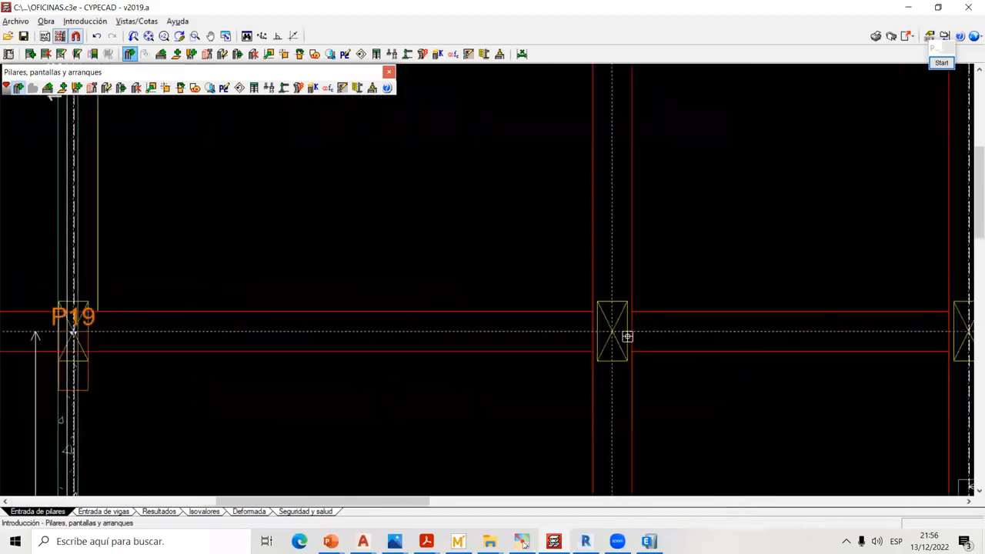
click(613, 334)
scroll(642, 328, down, 5)
middle_drag(777, 328, 487, 353)
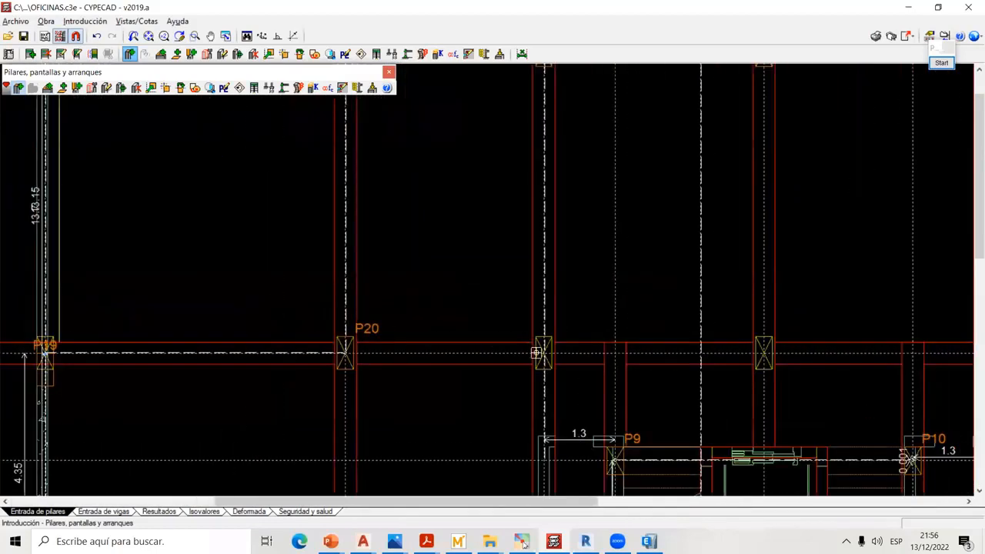
click(542, 353)
scroll(554, 356, down, 2)
- Place 30 x 60 cm columns on the fourth, fifth and sixth plan outlines of the third row
scroll(608, 358, up, 1)
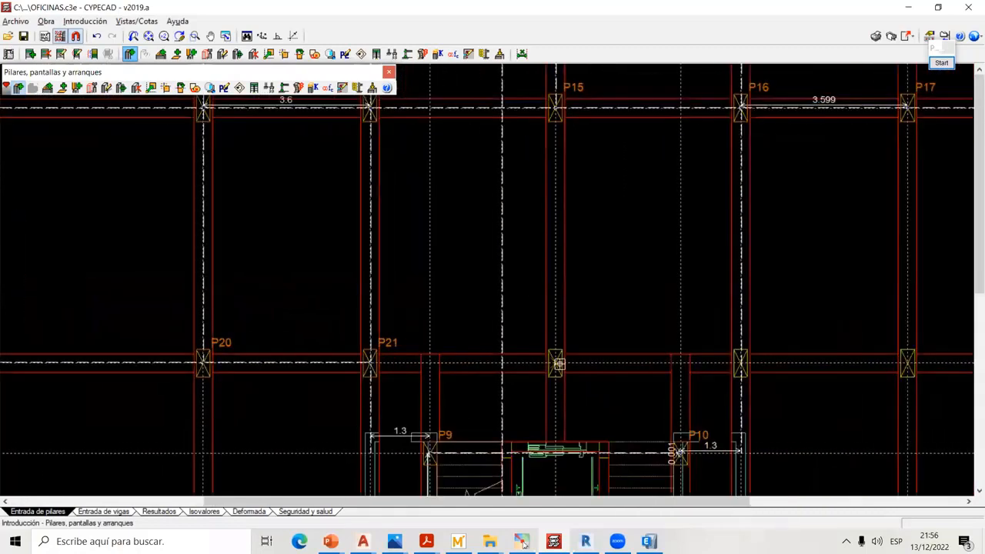
click(707, 351)
middle_drag(889, 364, 638, 363)
click(657, 363)
- Place a 30 x 60 cm column on the seventh plan outline, at the right end of the third row
middle_drag(944, 363, 677, 364)
scroll(669, 364, up, 2)
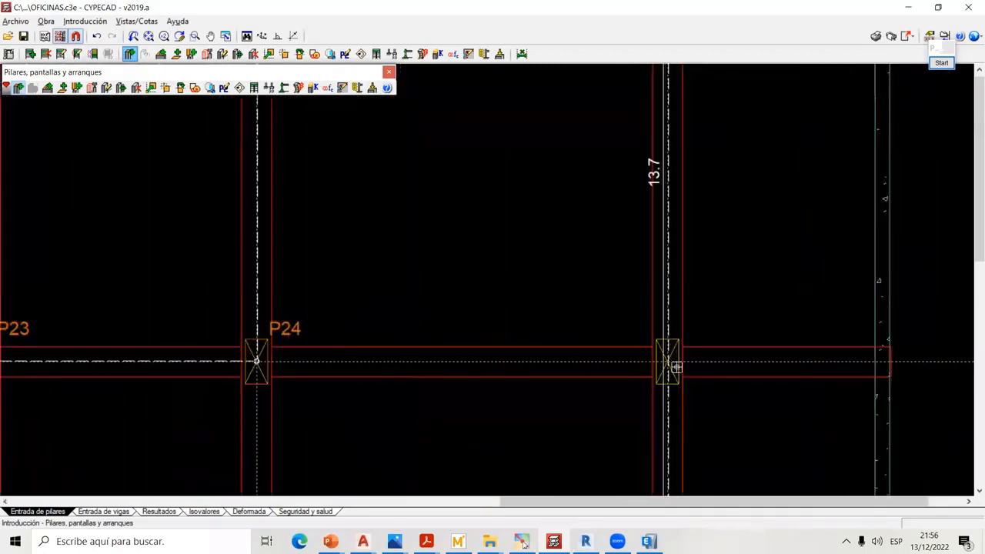
click(670, 364)
scroll(722, 345, down, 2)
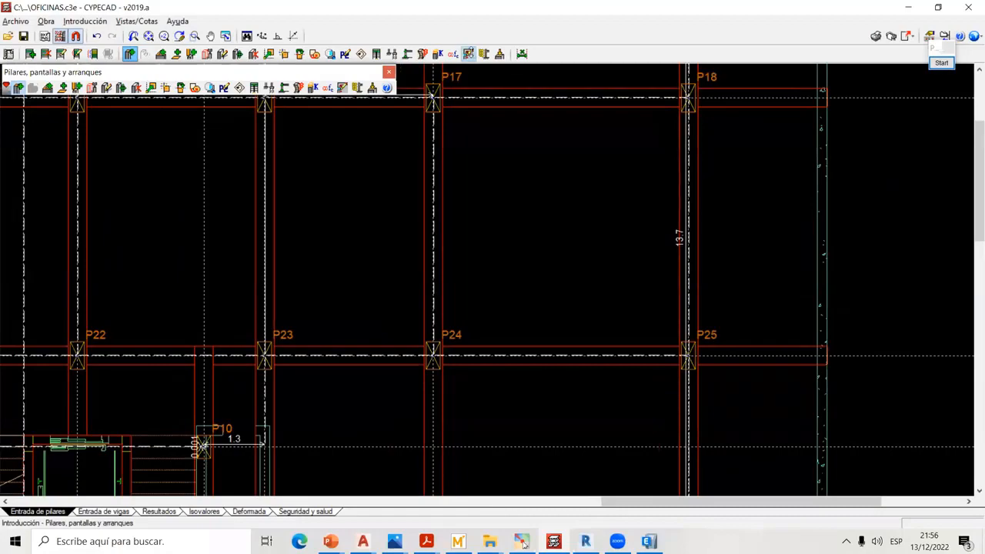
- Place a 30 x 60 cm column on the bottom-row plan outline in line with P20
scroll(605, 219, down, 9)
scroll(436, 294, up, 1)
scroll(217, 336, up, 2)
scroll(316, 342, up, 3)
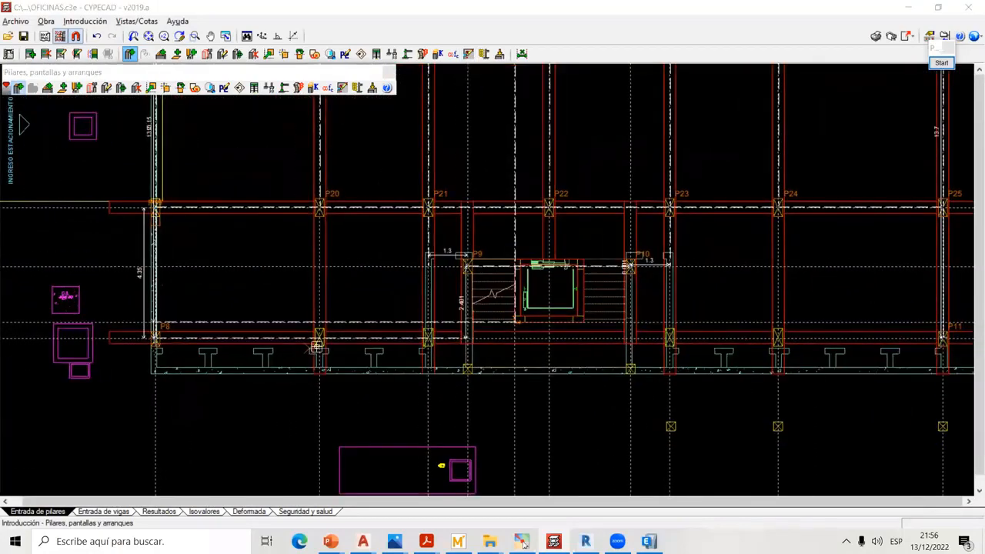
scroll(334, 328, up, 4)
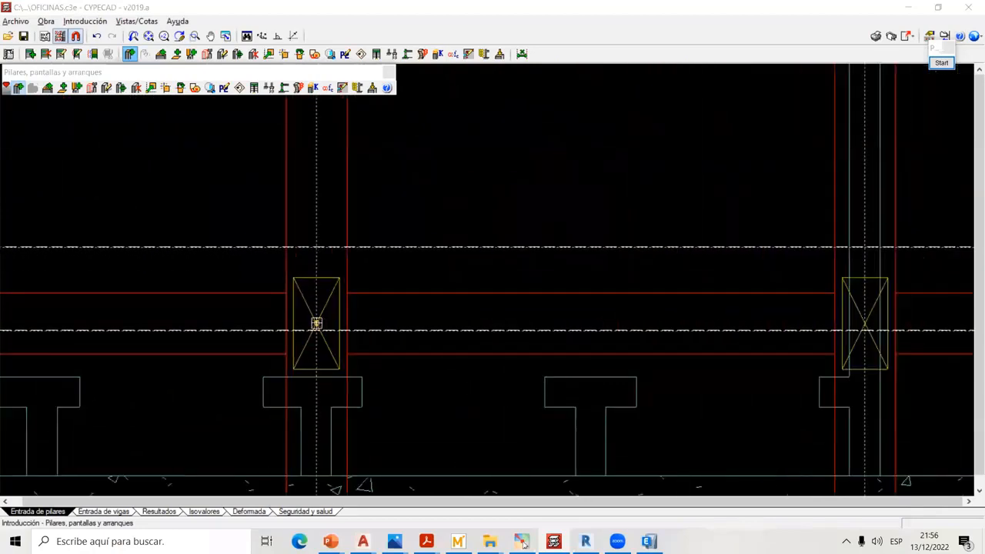
scroll(315, 324, down, 3)
scroll(332, 301, up, 6)
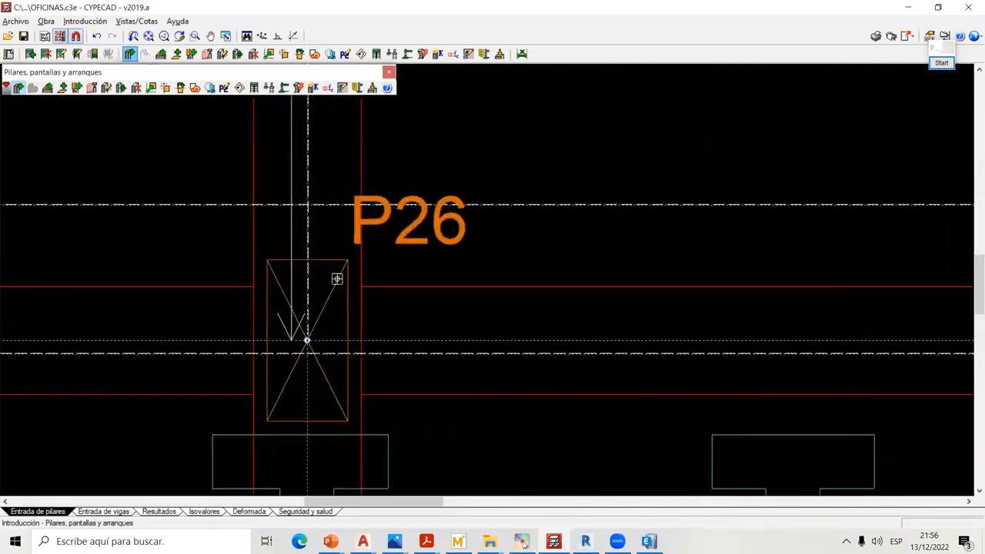
- Place a 30 x 60 cm column on the bottom-row plan outline in line with P21
scroll(337, 279, down, 2)
scroll(450, 311, down, 1)
middle_drag(452, 314, 167, 331)
scroll(371, 328, up, 1)
scroll(371, 329, up, 1)
click(391, 313)
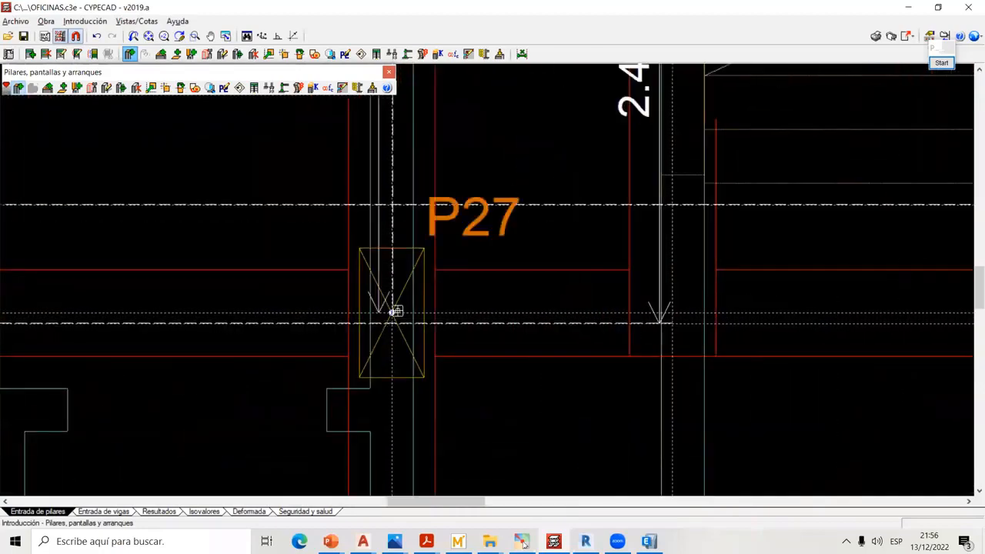
- Place a 30 x 60 cm column on the bottom-row plan outline in line with P23
scroll(396, 312, down, 5)
scroll(876, 296, down, 1)
middle_drag(876, 296, 403, 344)
scroll(513, 356, up, 1)
scroll(512, 356, up, 2)
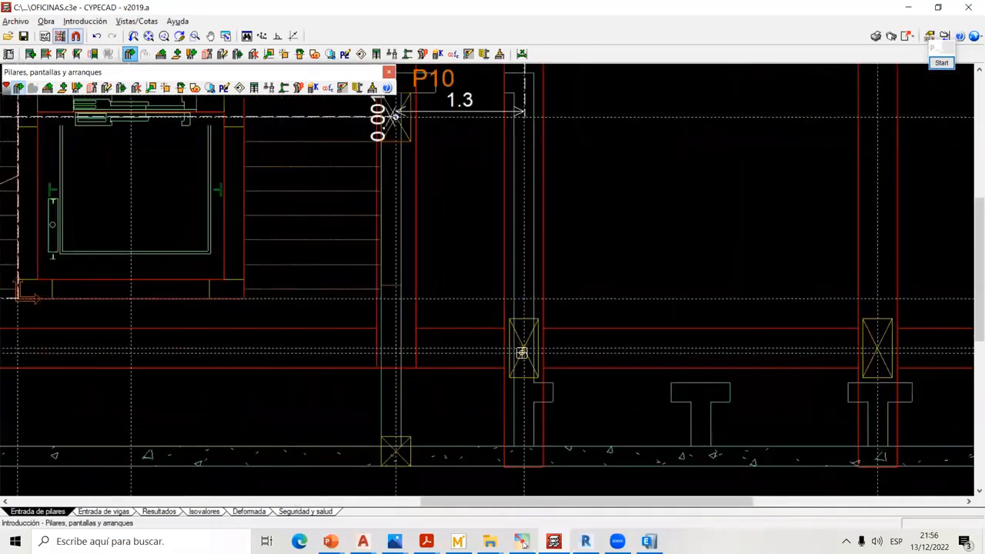
click(527, 339)
scroll(526, 339, down, 3)
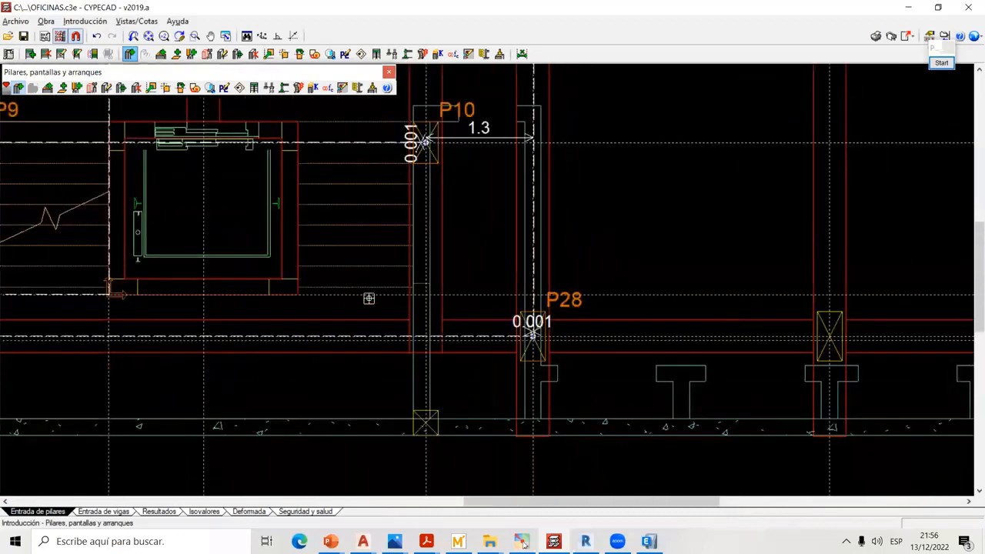
- Place a 30 x 60 cm column on the bottom-row plan outline in line with P24
middle_drag(849, 334, 521, 334)
scroll(494, 344, up, 1)
scroll(494, 343, up, 1)
click(491, 332)
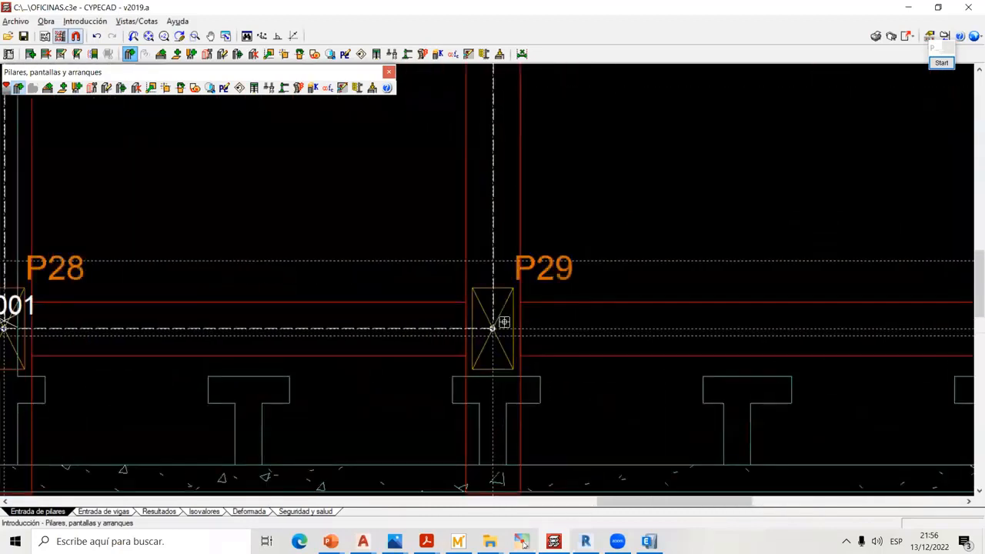
- Review the placed columns on the plan, and examine the outer columns beside the perimeter wall in Revit's {3D} view
scroll(501, 323, down, 4)
middle_drag(769, 310, 778, 285)
scroll(393, 311, down, 2)
middle_drag(506, 405, 593, 514)
scroll(474, 323, down, 2)
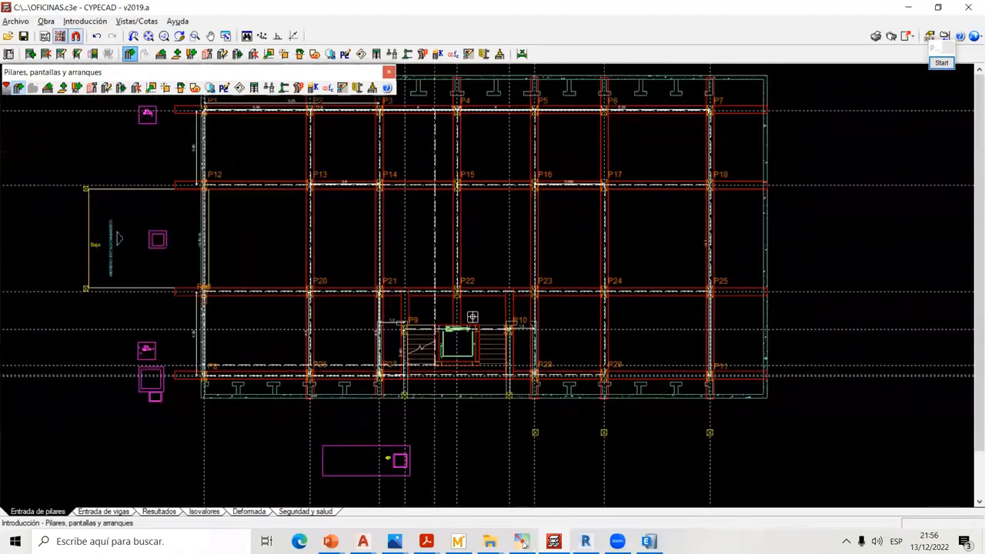
middle_drag(563, 459, 552, 389)
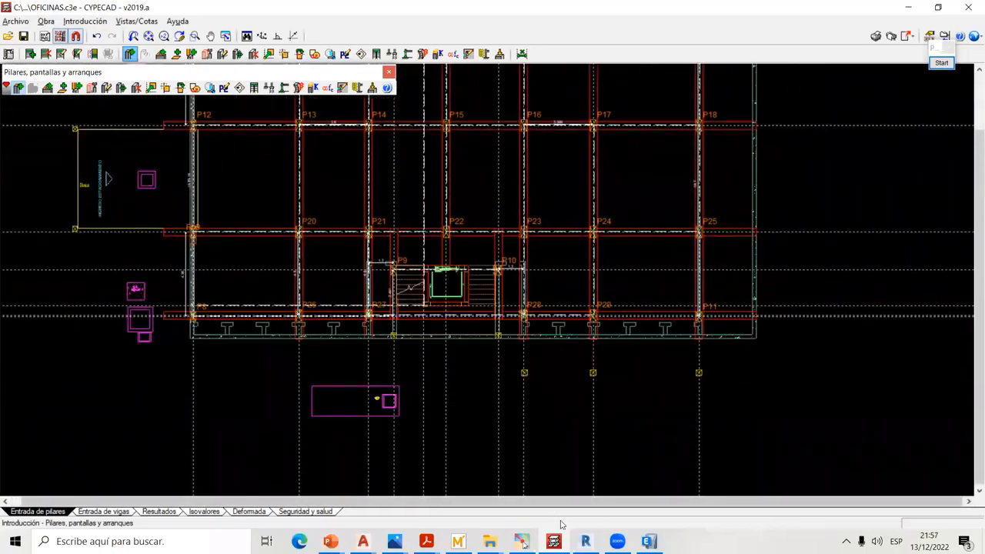
click(583, 538)
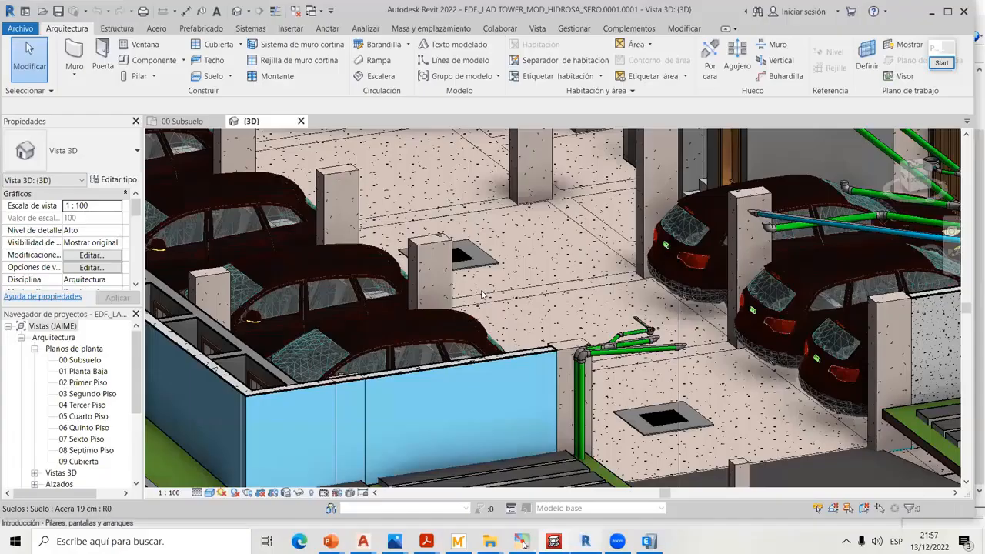
scroll(504, 353, down, 3)
scroll(500, 344, up, 2)
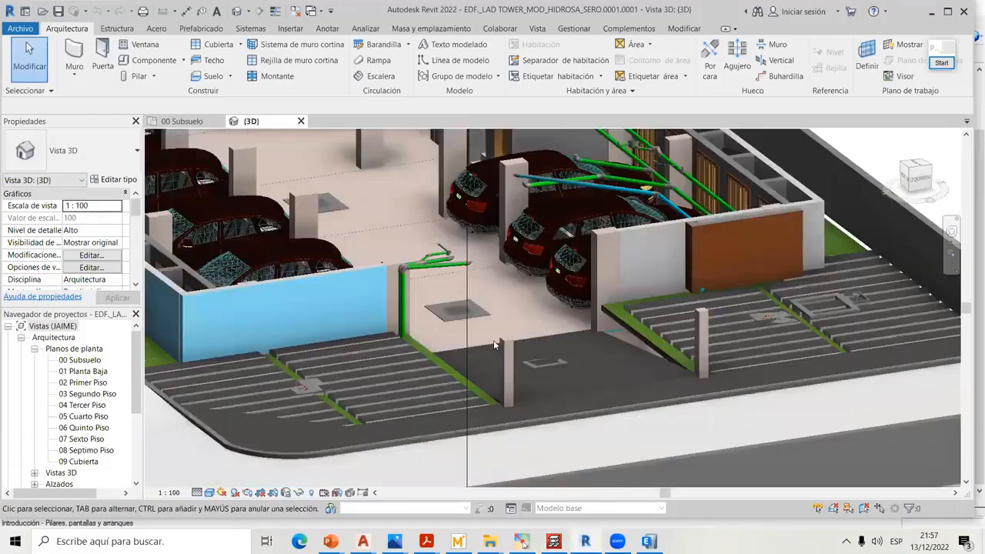
scroll(557, 340, up, 2)
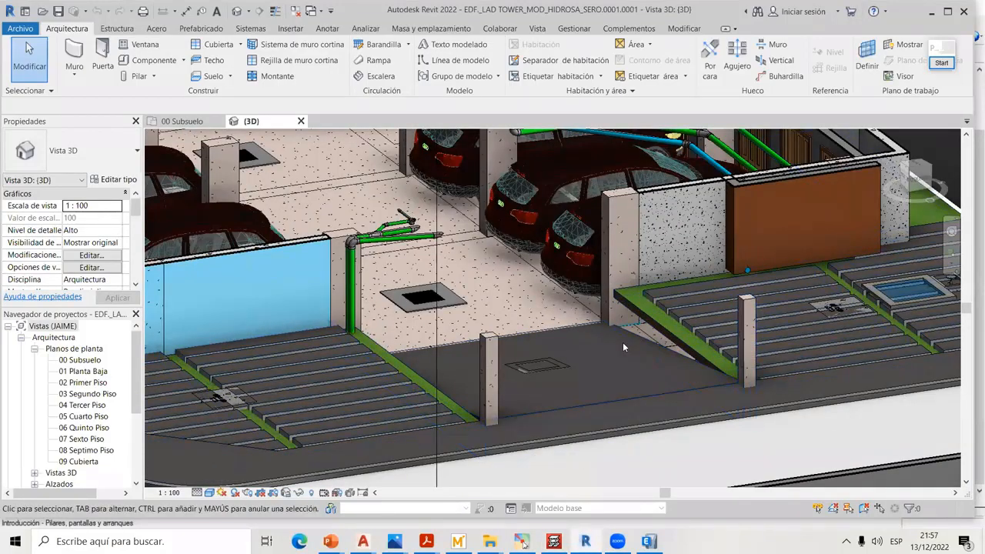
scroll(631, 330, down, 1)
scroll(631, 326, down, 1)
shift+middle_drag(629, 334, 695, 312)
scroll(694, 311, up, 6)
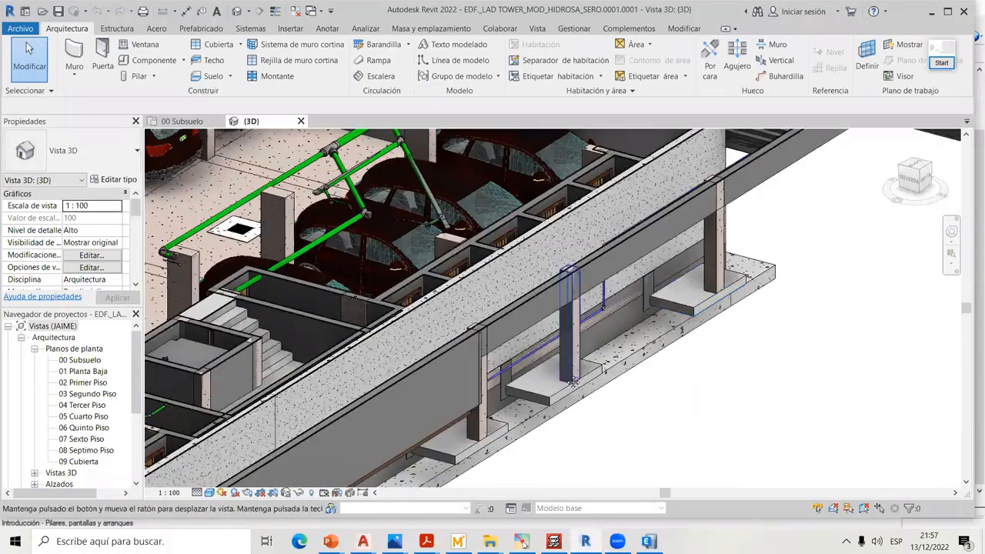
shift+middle_drag(572, 382, 605, 311)
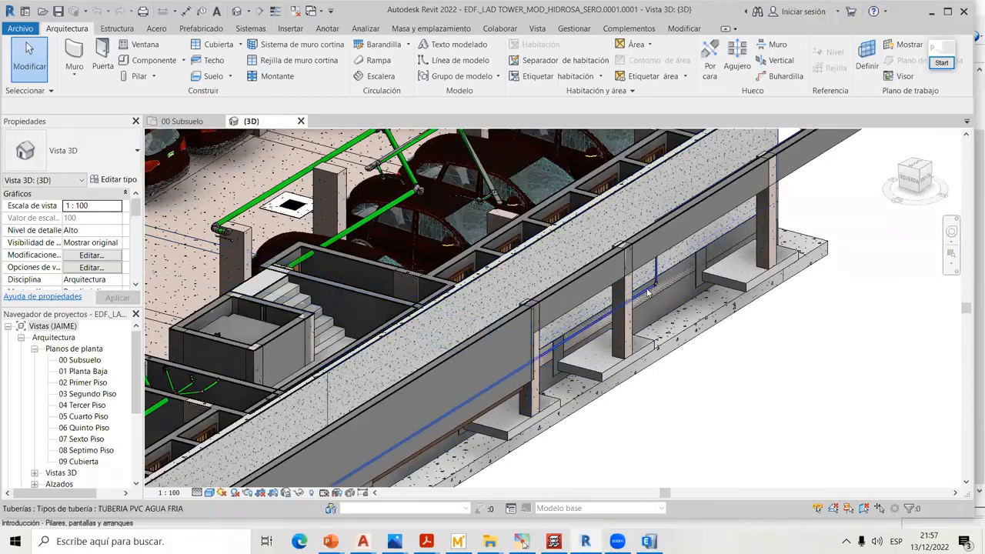
- Open the 3D ARQUITECTURA view from the project's 3D views
scroll(77, 422, down, 2)
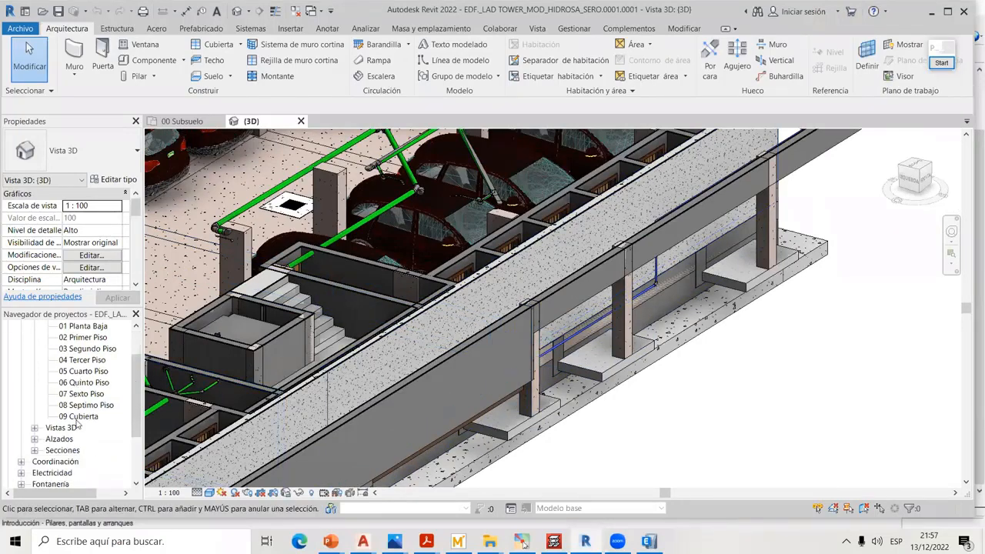
click(38, 433)
click(35, 428)
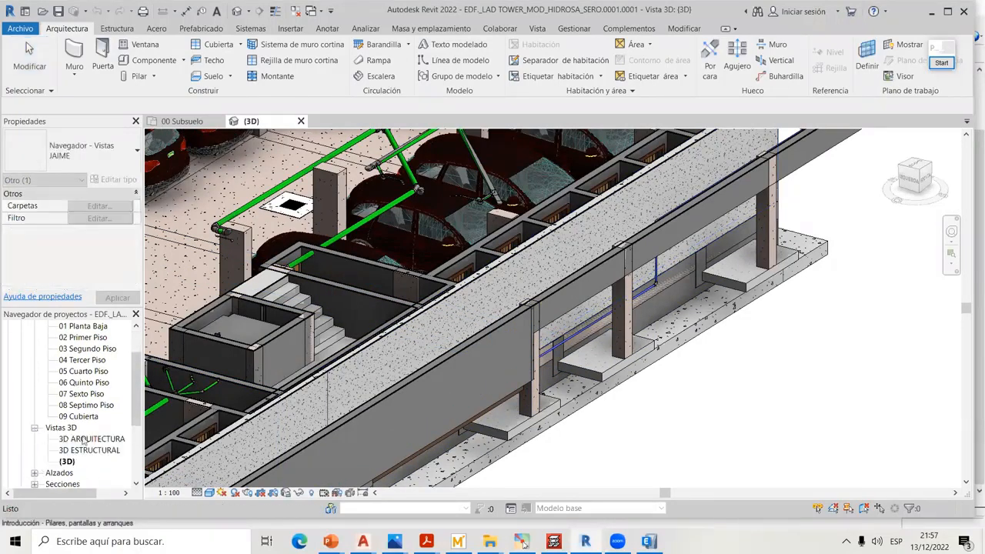
click(80, 439)
double_click(77, 439)
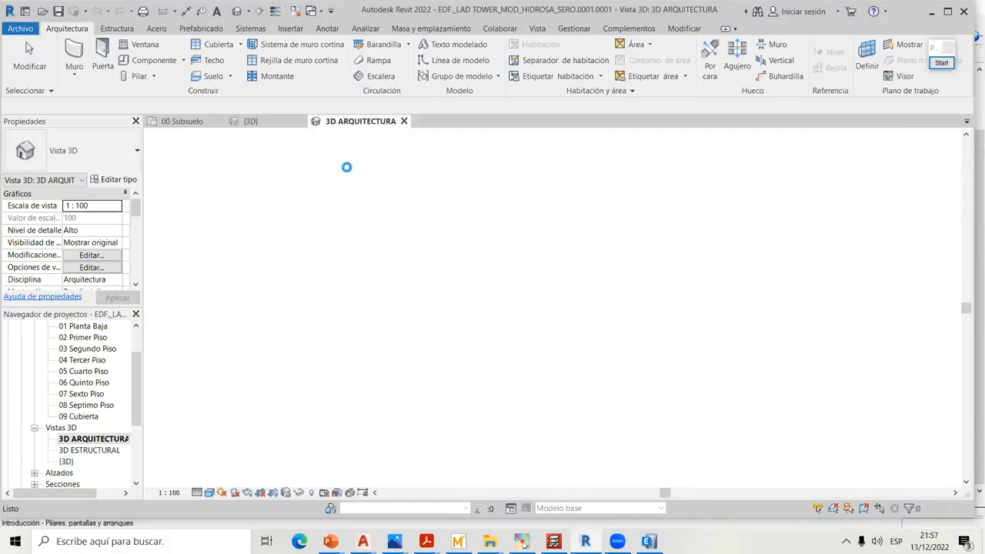
- Examine the isolated columns and footings outside the perimeter wall from above and below, and return to CYPECAD
shift+middle_drag(633, 221, 641, 382)
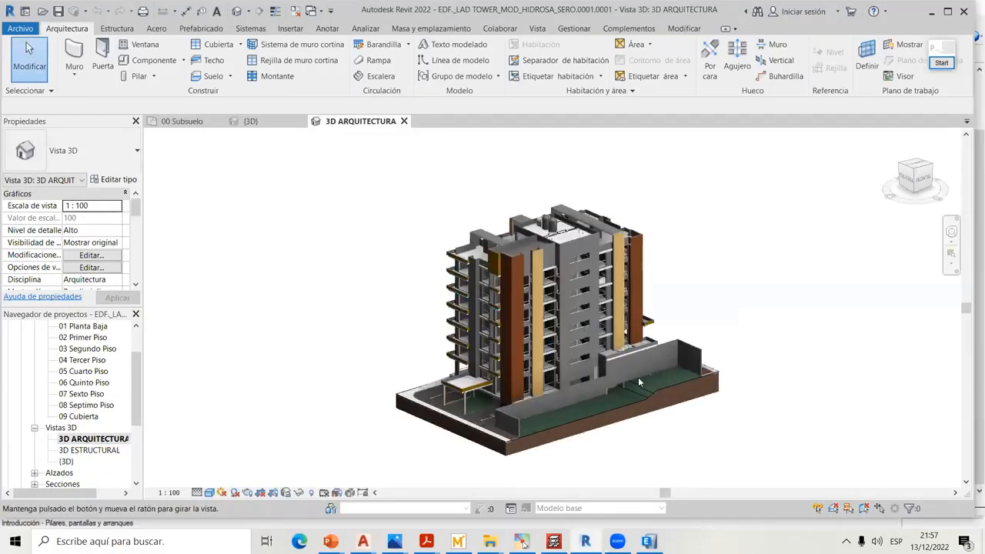
scroll(628, 381, up, 10)
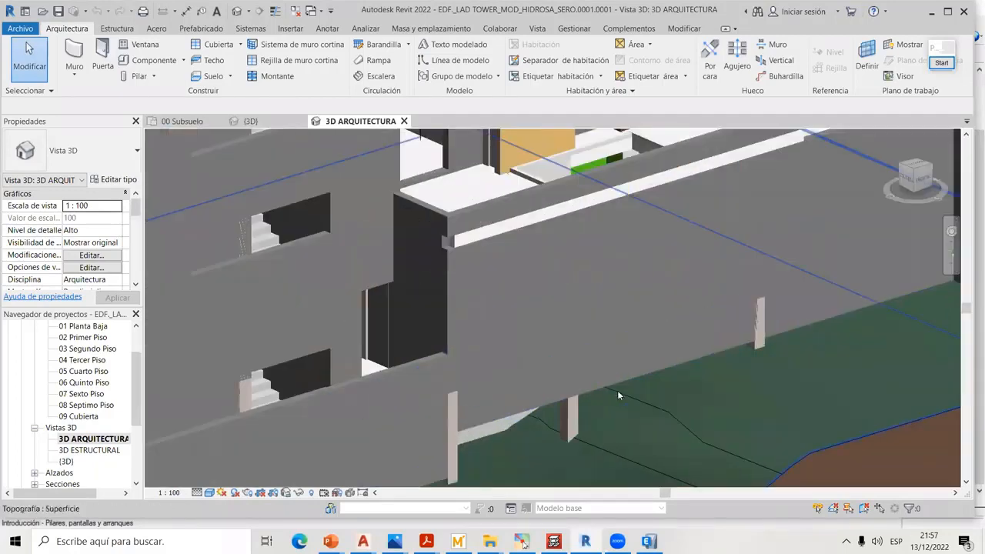
scroll(617, 390, down, 6)
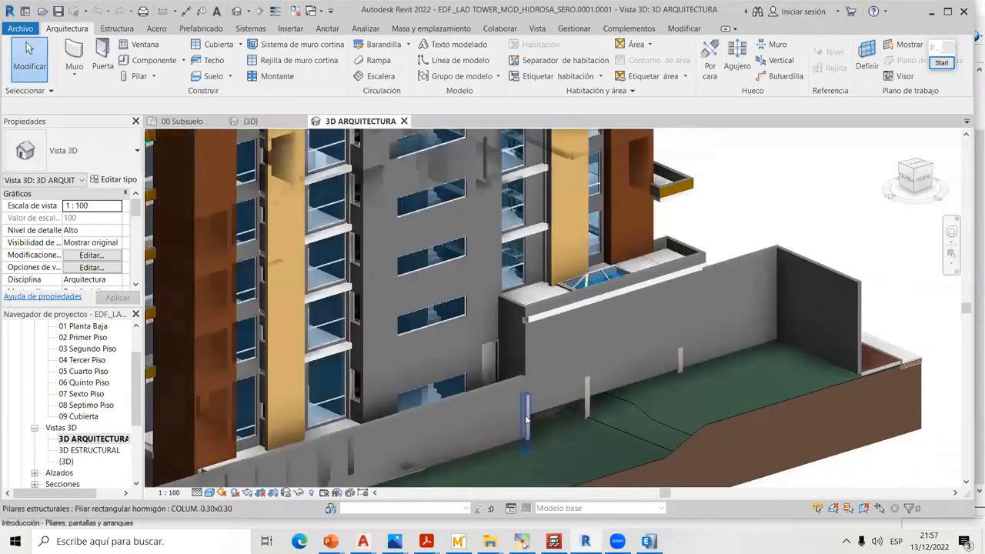
shift+middle_drag(651, 403, 622, 270)
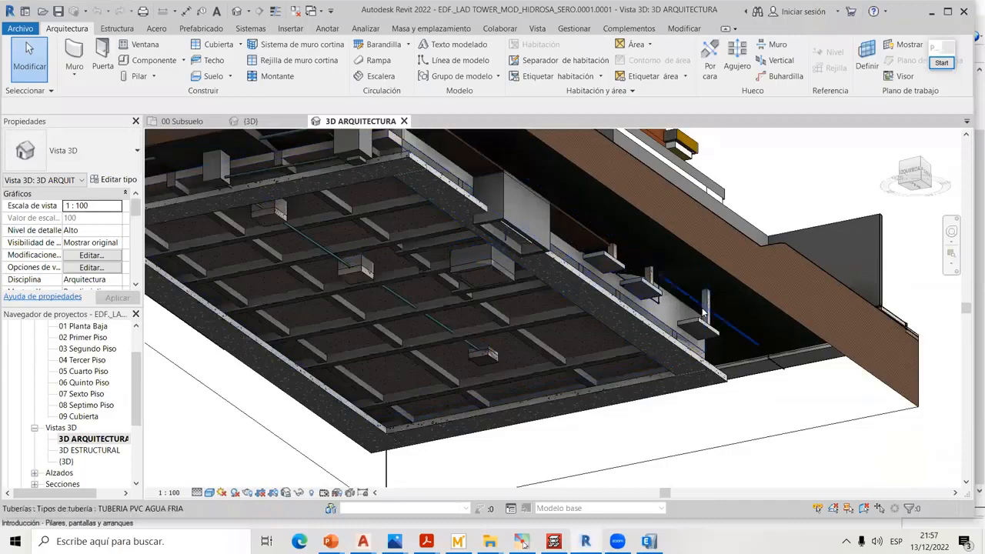
mouse_move(522, 542)
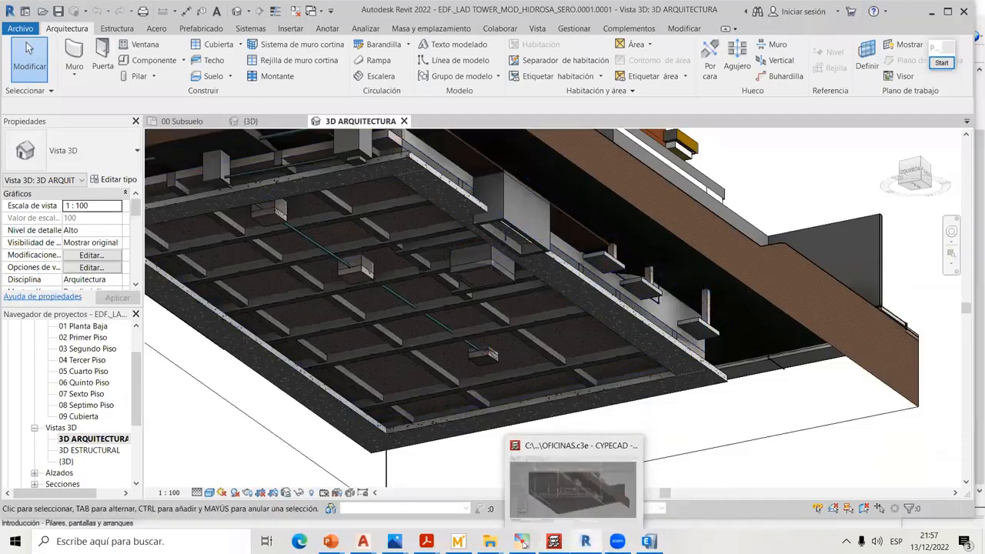
click(522, 543)
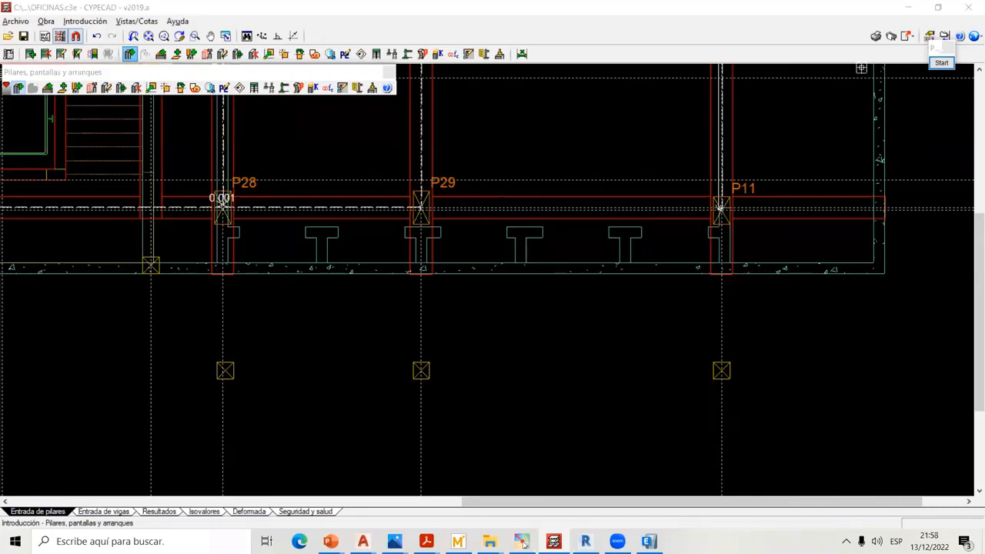
click(941, 62)
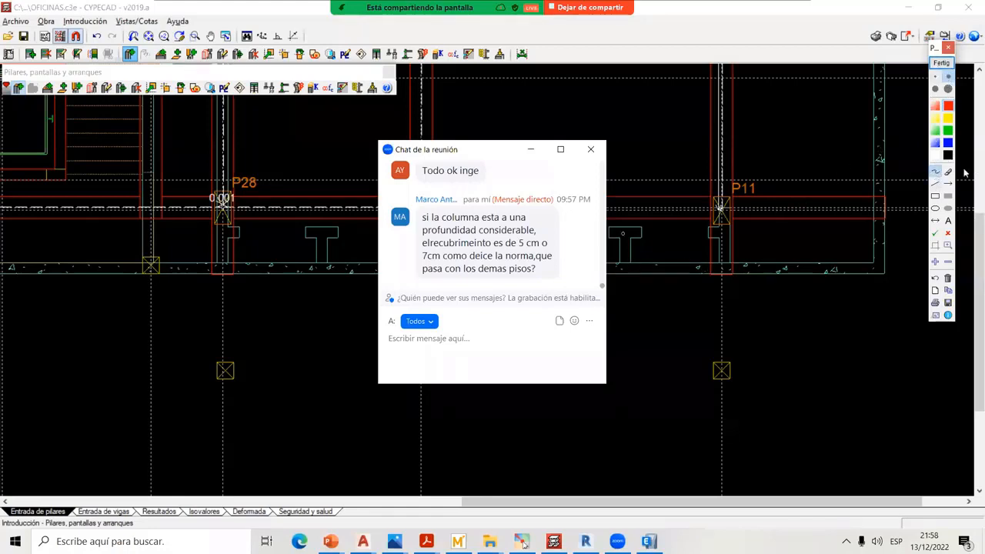
click(943, 65)
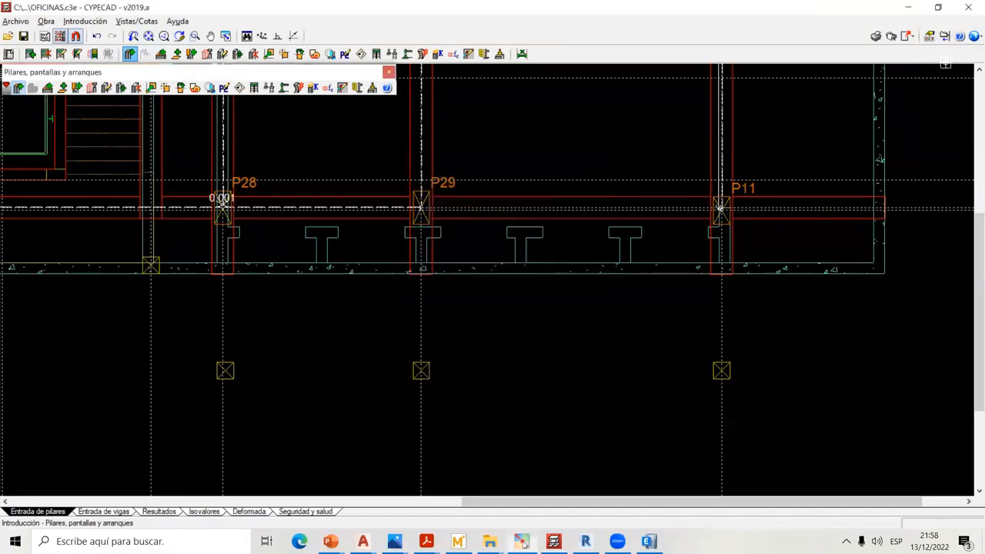
click(943, 64)
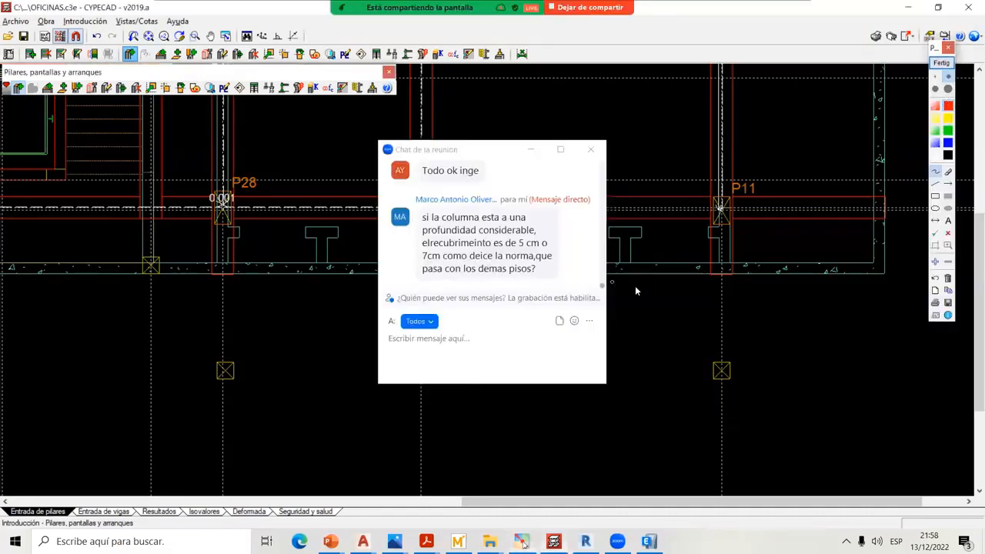
click(935, 87)
click(948, 47)
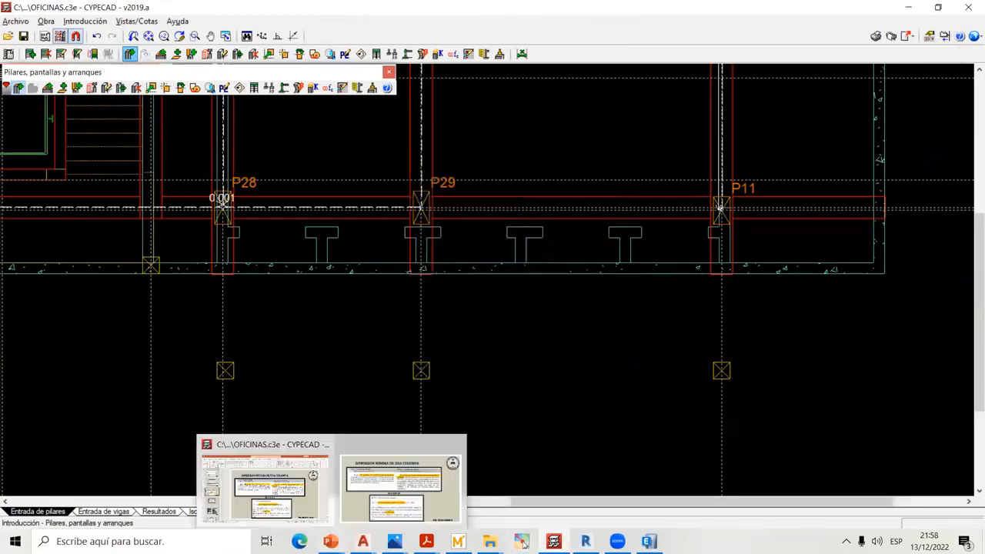
click(522, 542)
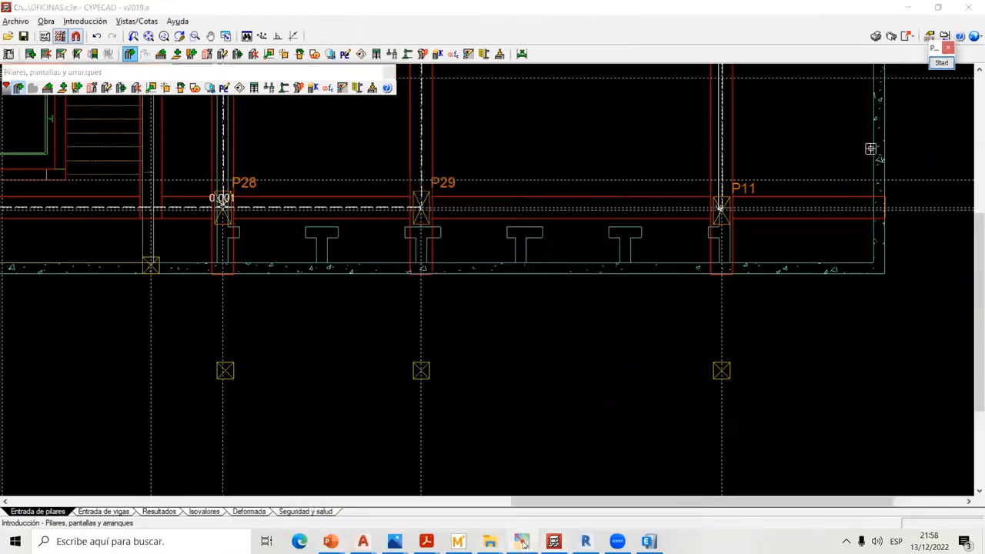
click(943, 65)
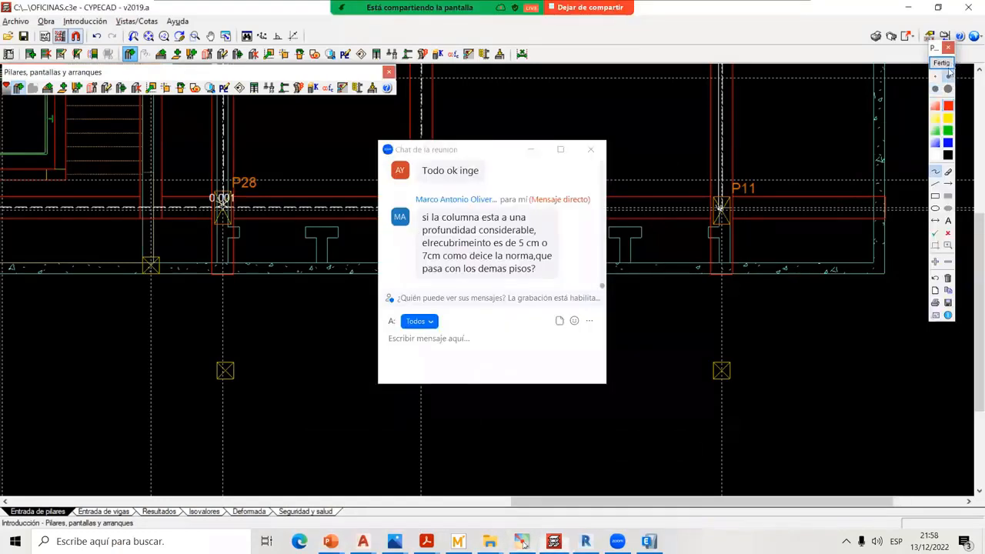
click(941, 63)
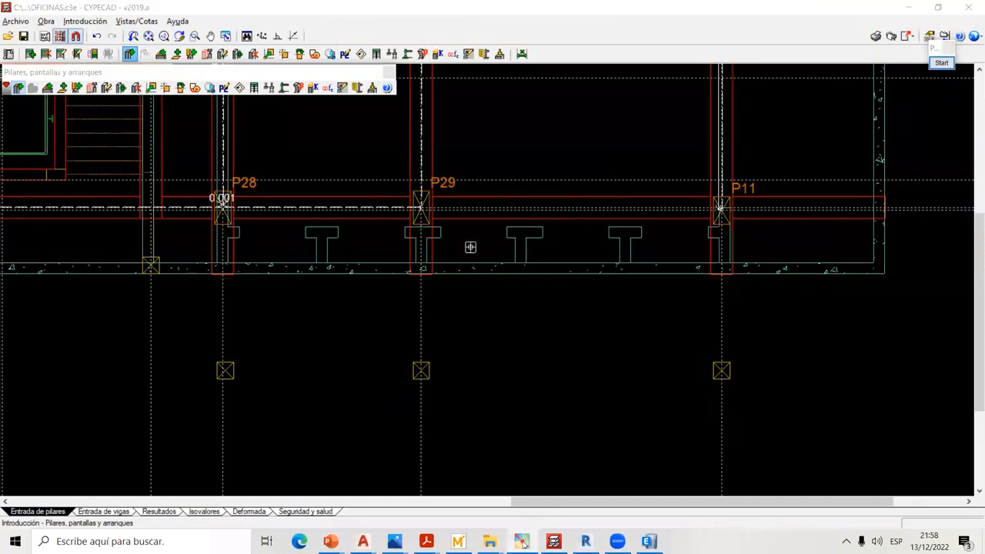
- Examine the isolated square column outlines outside the perimeter wall, and exit column entry
middle_drag(484, 237, 540, 193)
scroll(510, 314, up, 5)
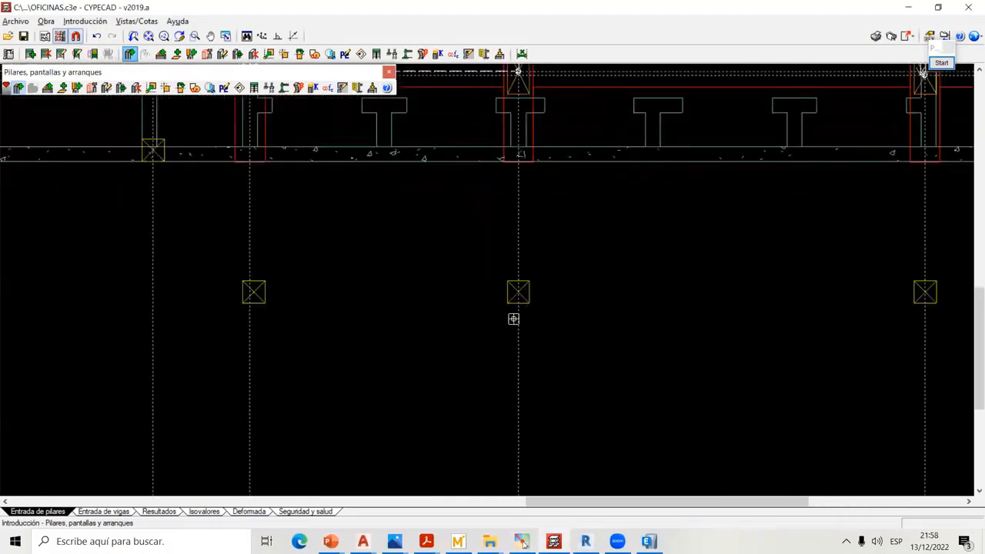
scroll(515, 300, up, 1)
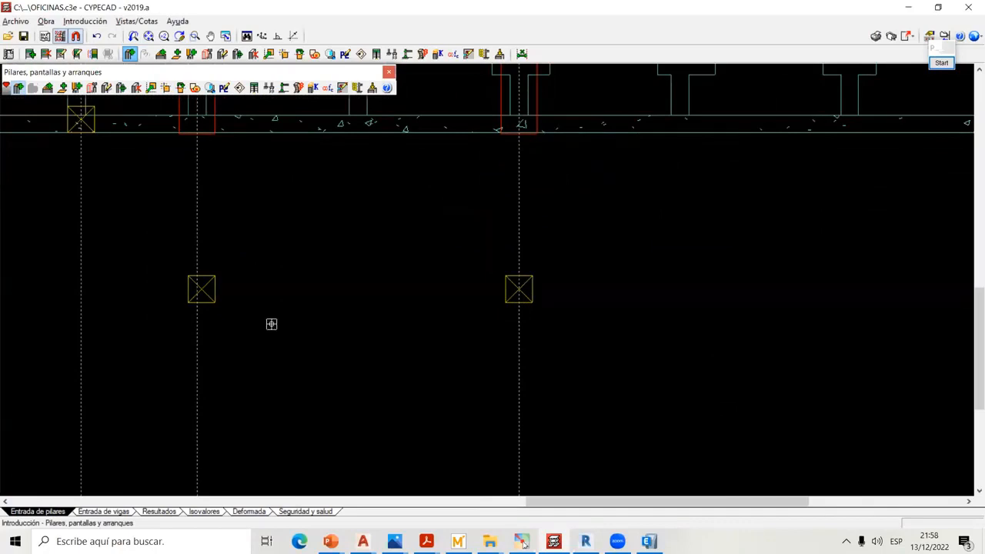
middle_drag(297, 300, 364, 292)
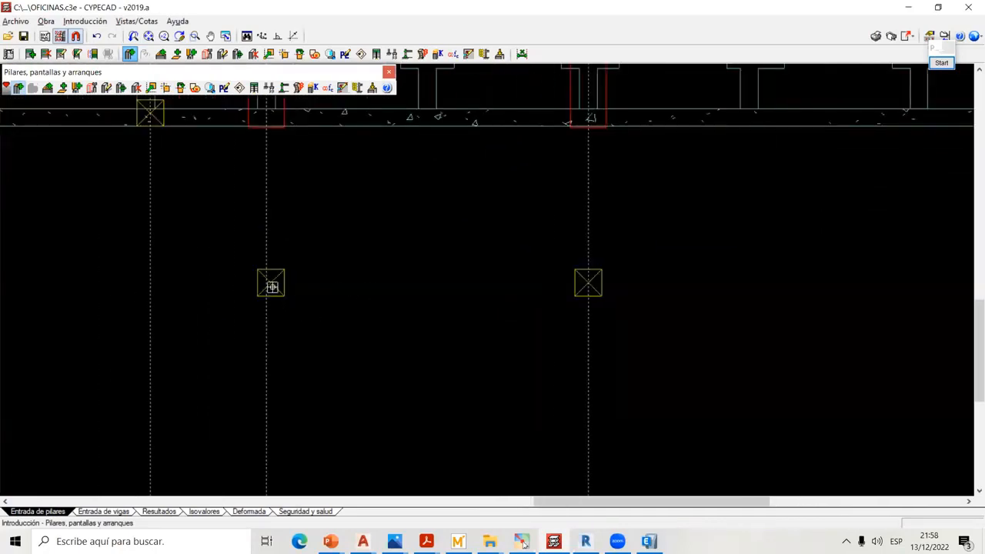
middle_drag(272, 287, 349, 292)
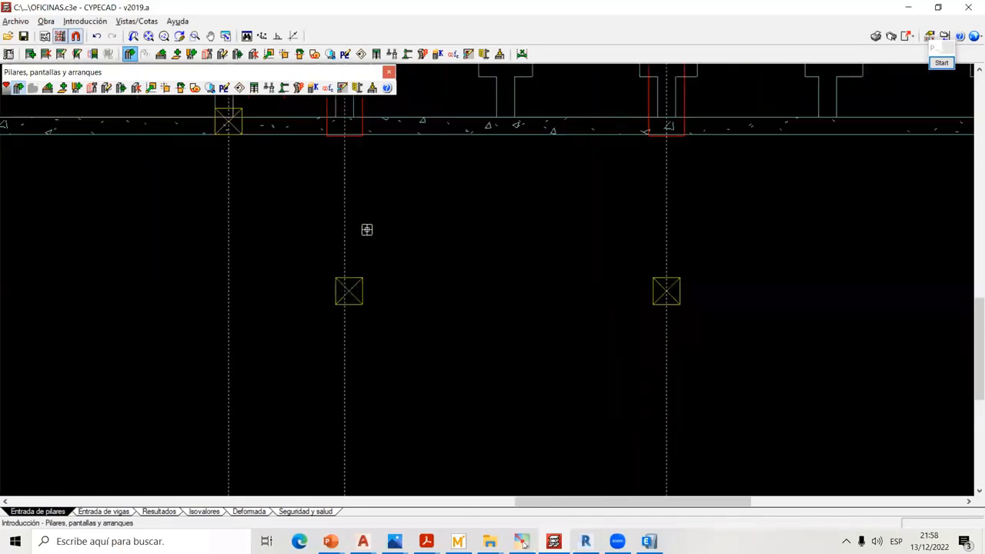
click(388, 71)
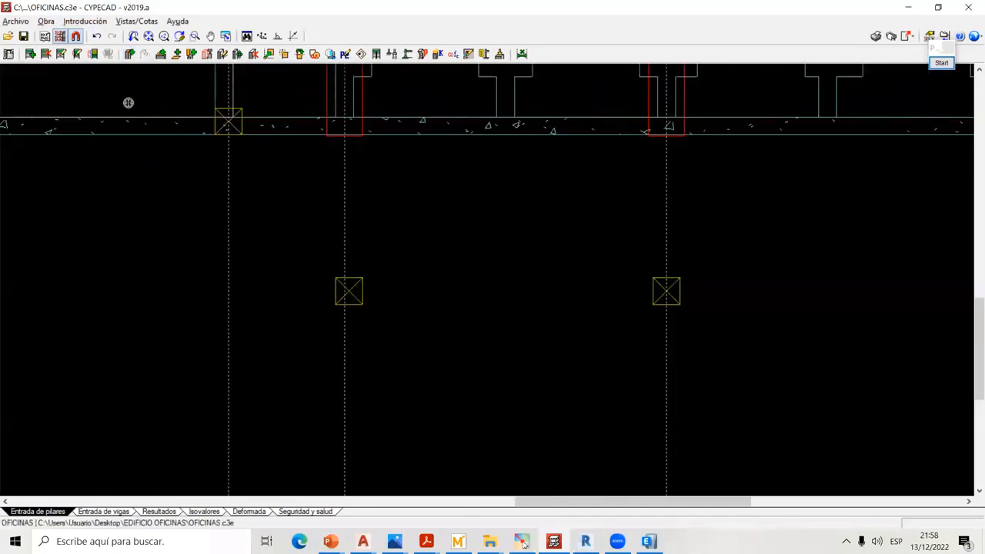
- Start a new column for the isolated outer outlines, running from SUB SUELO to PRIMER PISO
click(85, 21)
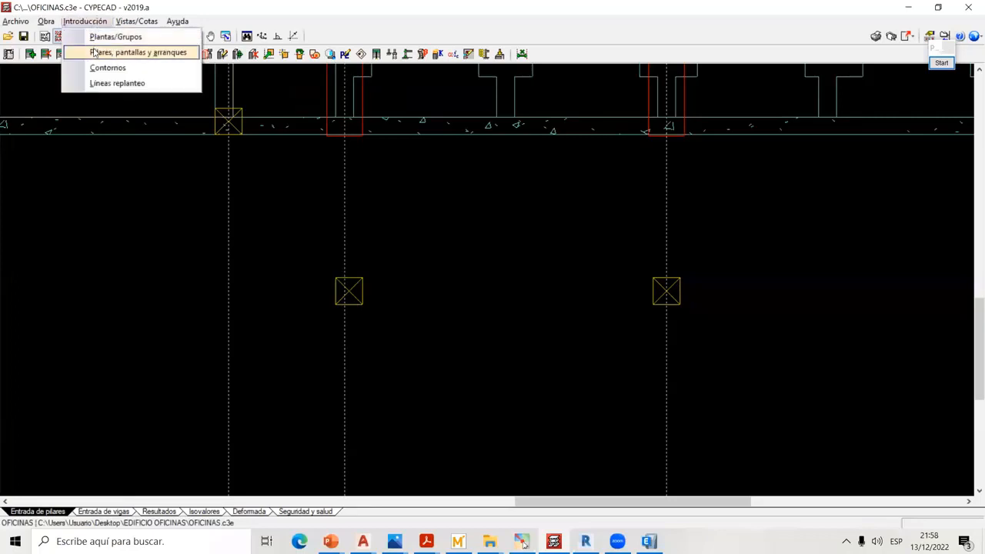
click(94, 51)
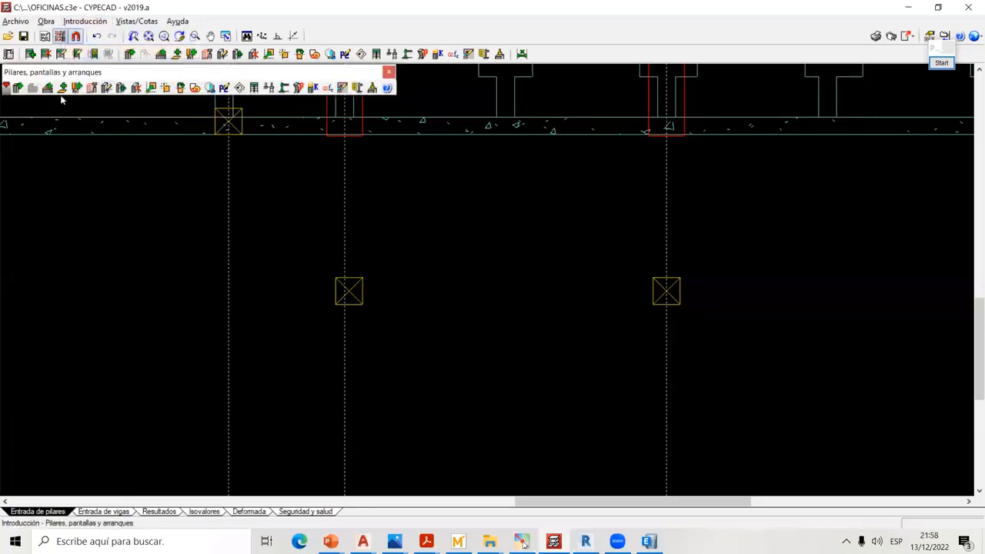
click(18, 87)
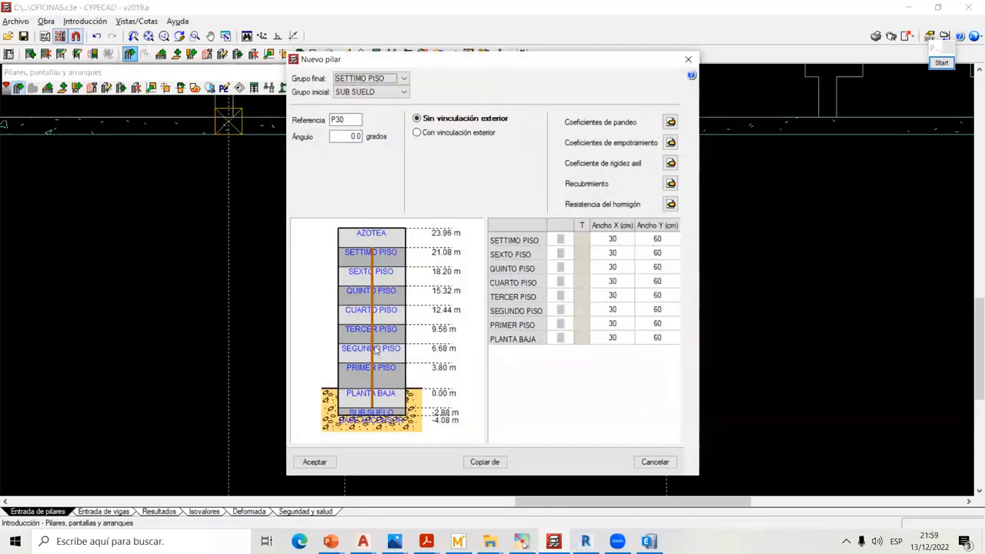
click(385, 80)
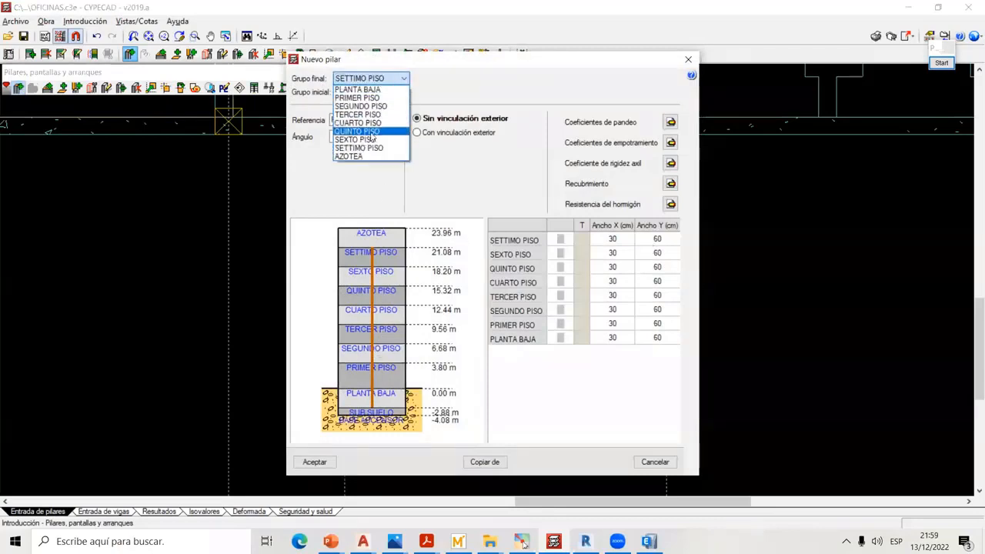
click(371, 106)
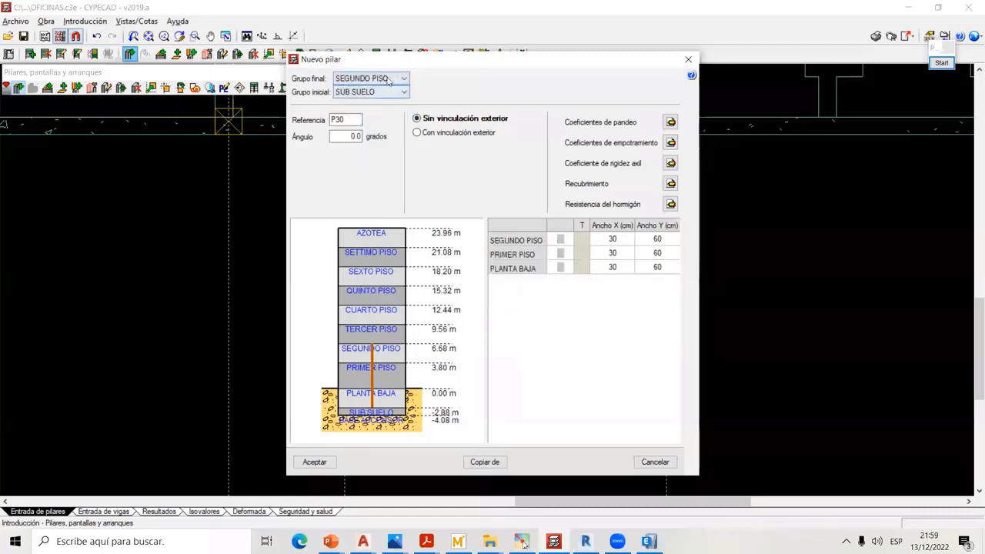
click(385, 83)
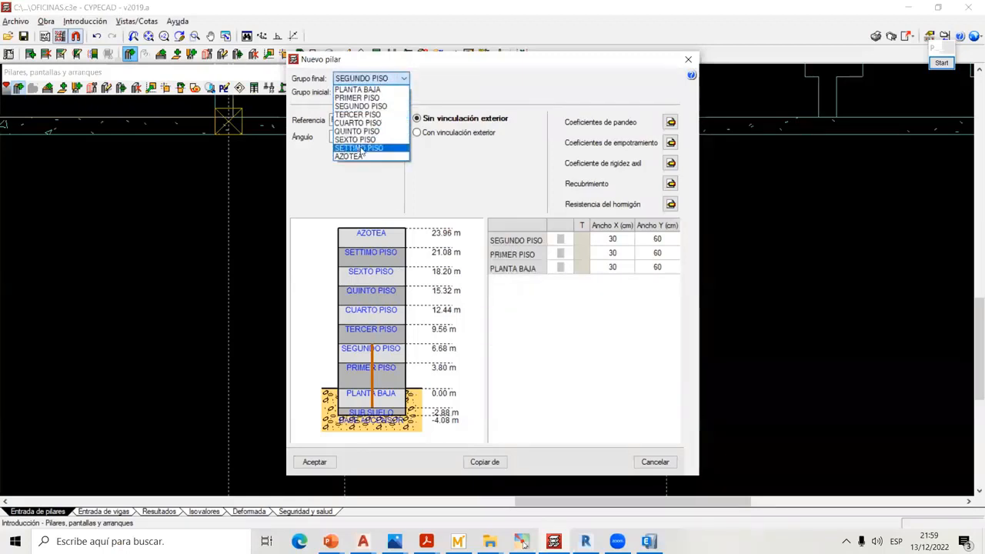
click(363, 97)
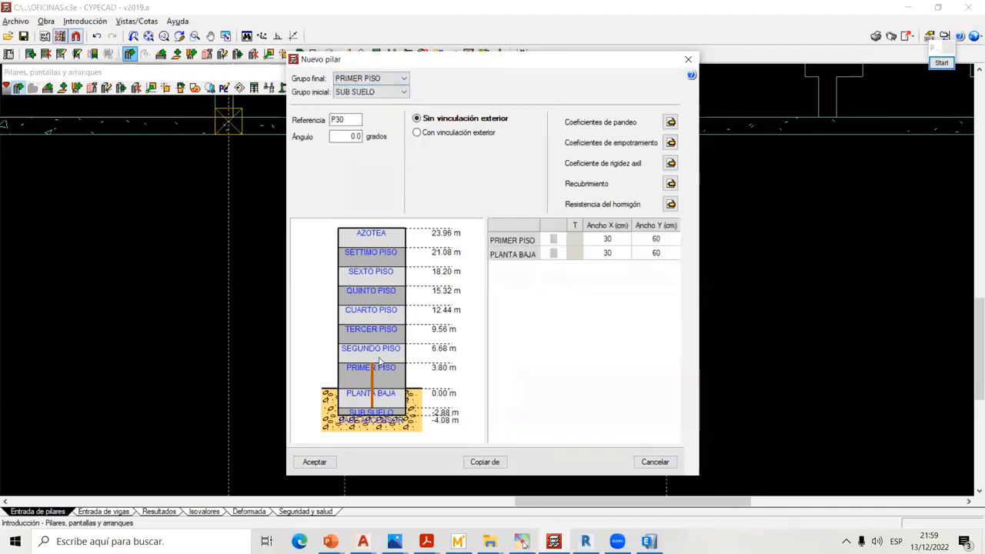
- Set the new column's Y width to 30 cm at both PRIMER PISO and PLANTA BAJA
click(646, 240)
text(30)
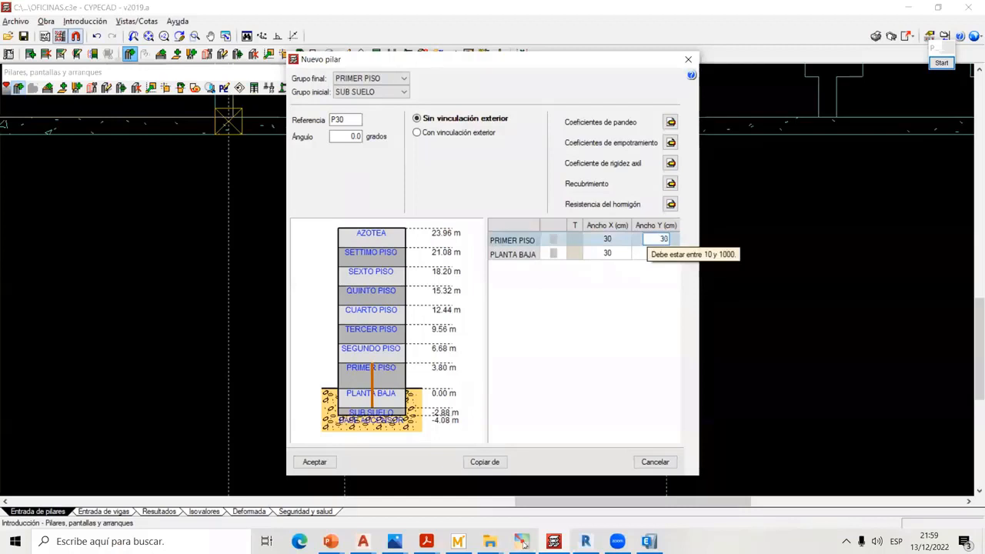
click(646, 254)
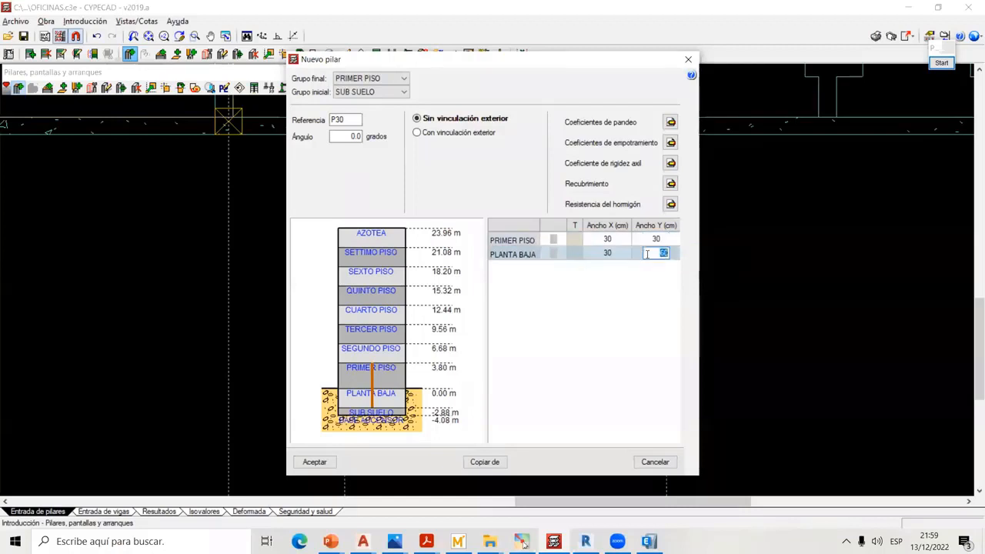
text(30)
click(619, 240)
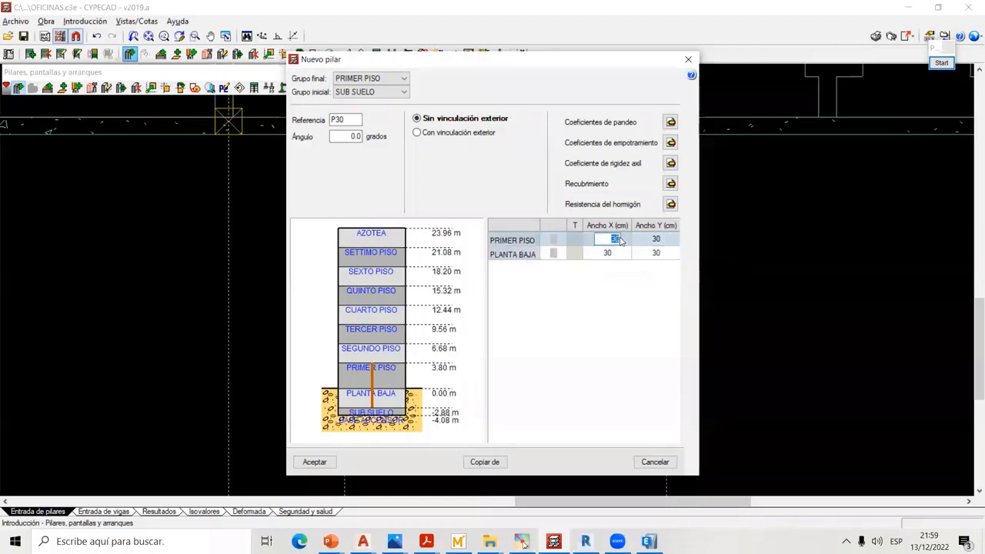
- Compare the column's base support options without and with exterior fixity, and choose Con vinculación exterior
click(418, 134)
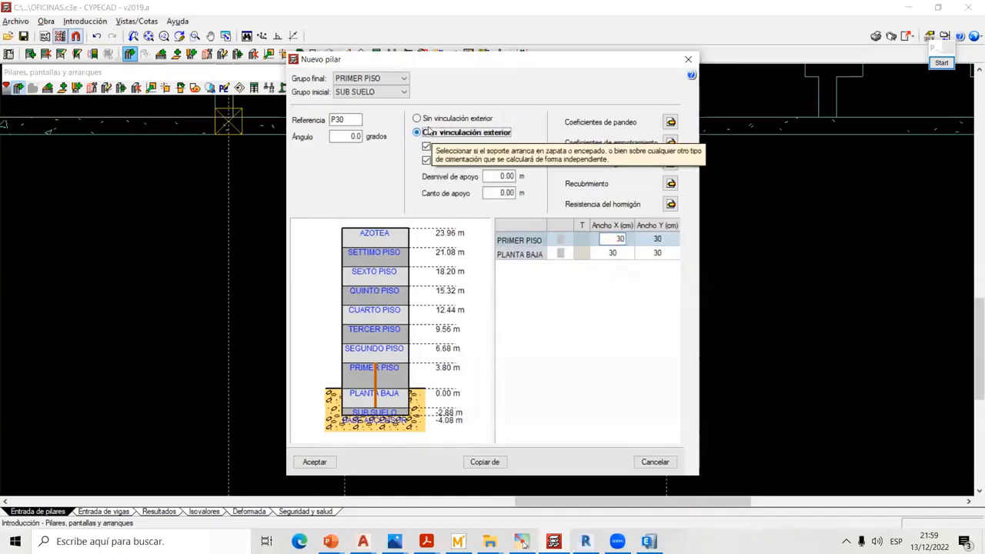
click(462, 119)
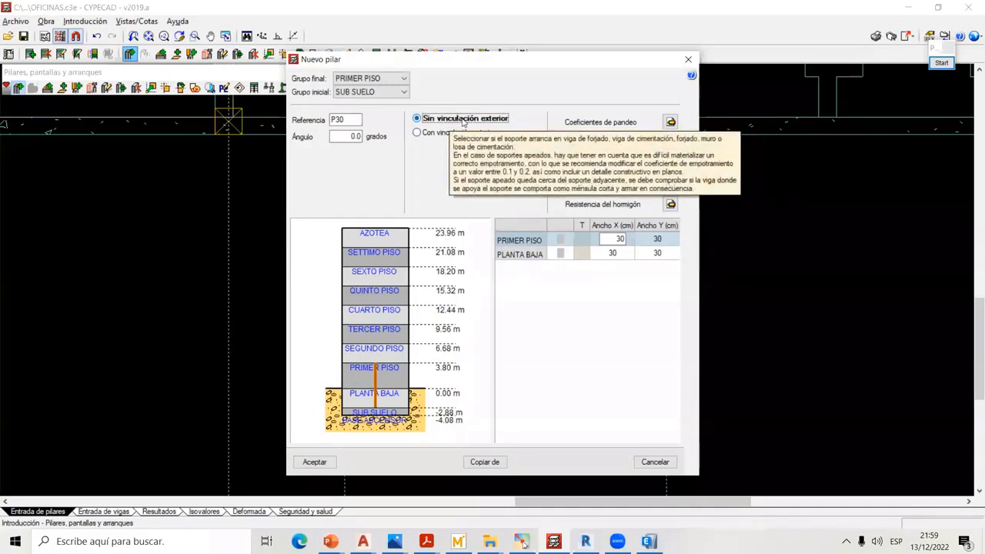
drag(539, 63, 500, 59)
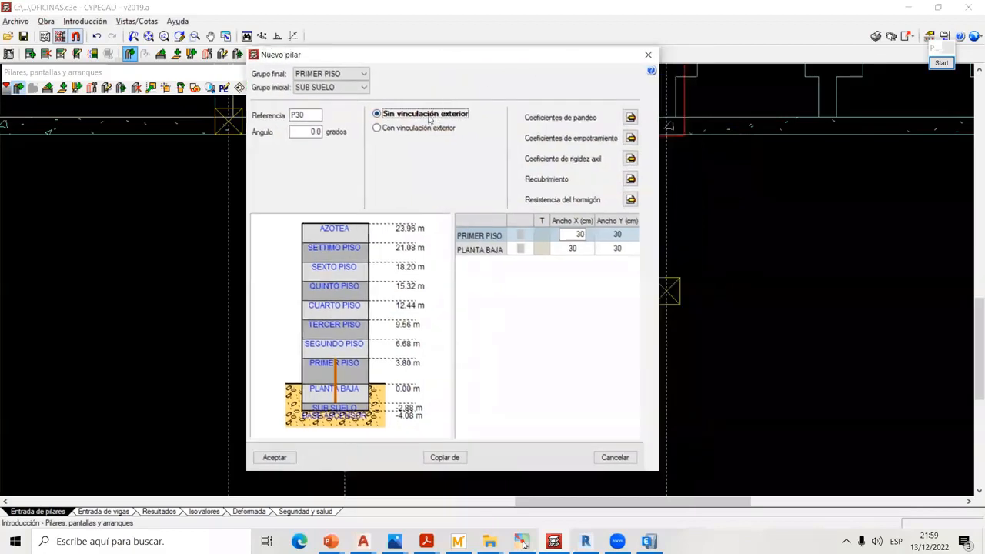
mouse_move(423, 116)
drag(486, 59, 350, 52)
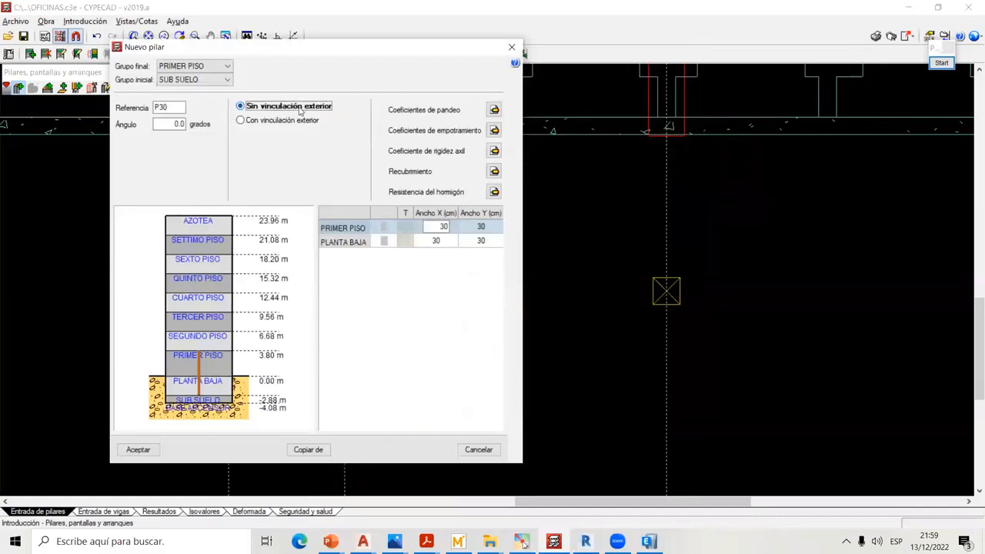
mouse_move(322, 108)
click(274, 121)
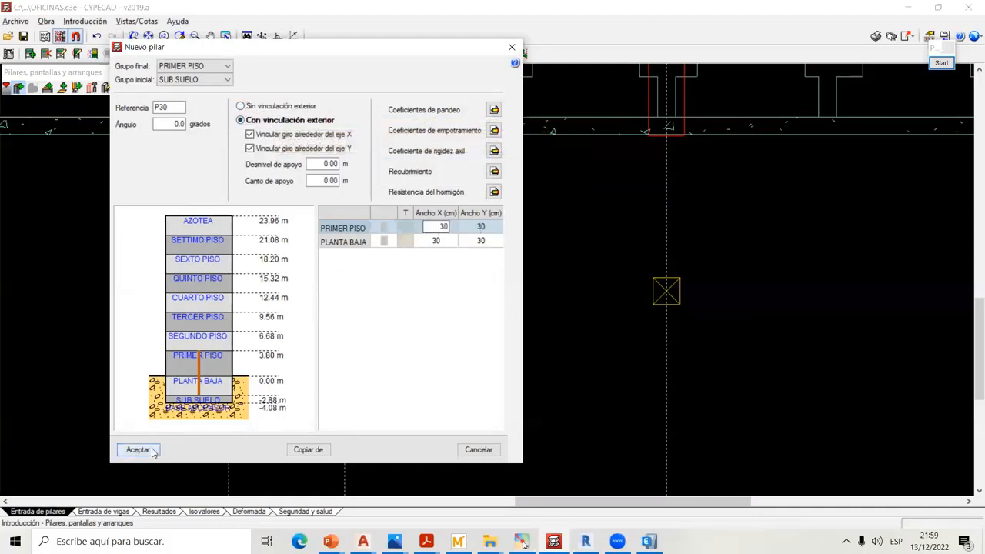
- Open the section type of the PRIMER PISO segment, compare the circular and custom concrete sections, and return to rectangular
click(384, 232)
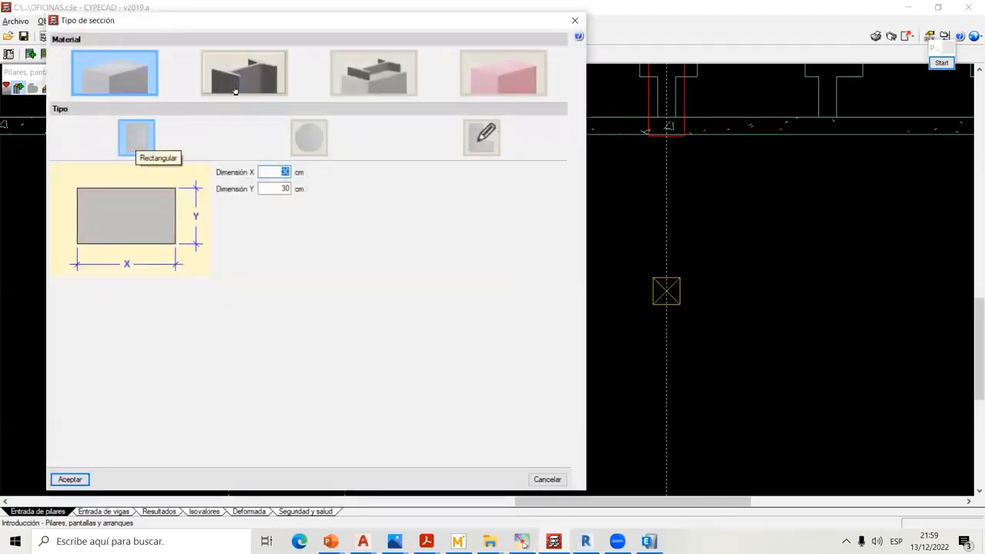
click(316, 144)
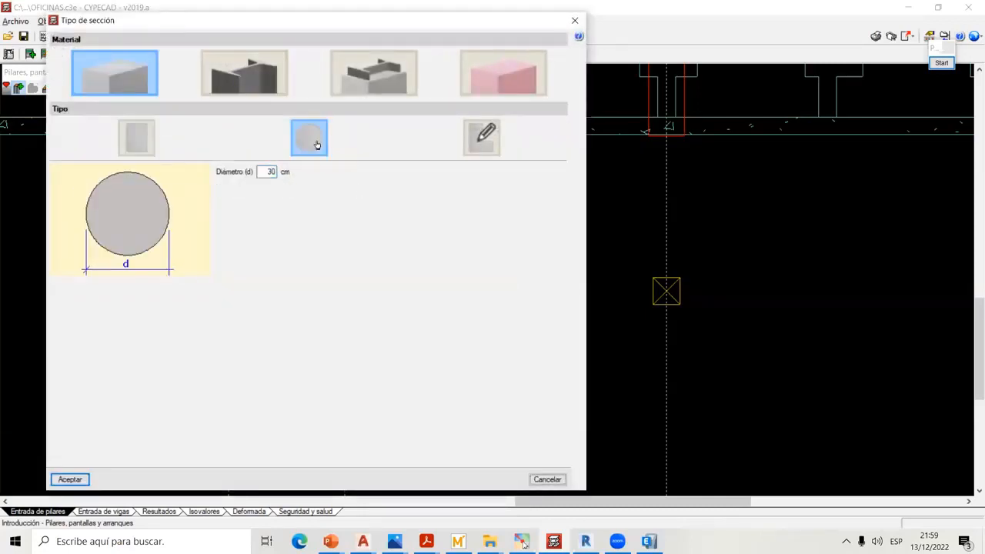
click(483, 135)
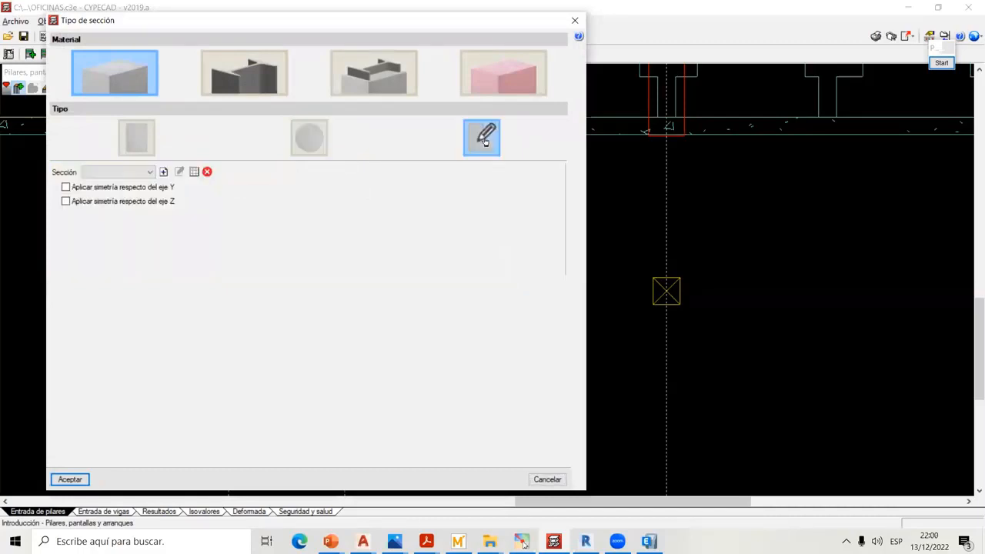
click(153, 136)
- Annotate the section types with red boxes around rectangular and circular and a cross beside the custom one, and end the annotation
click(940, 62)
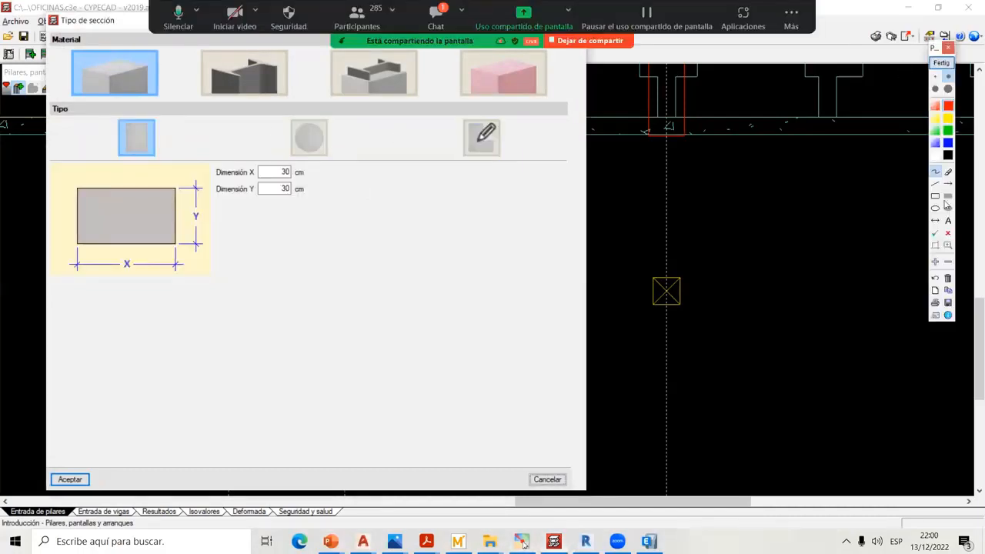
click(934, 197)
drag(117, 120, 158, 155)
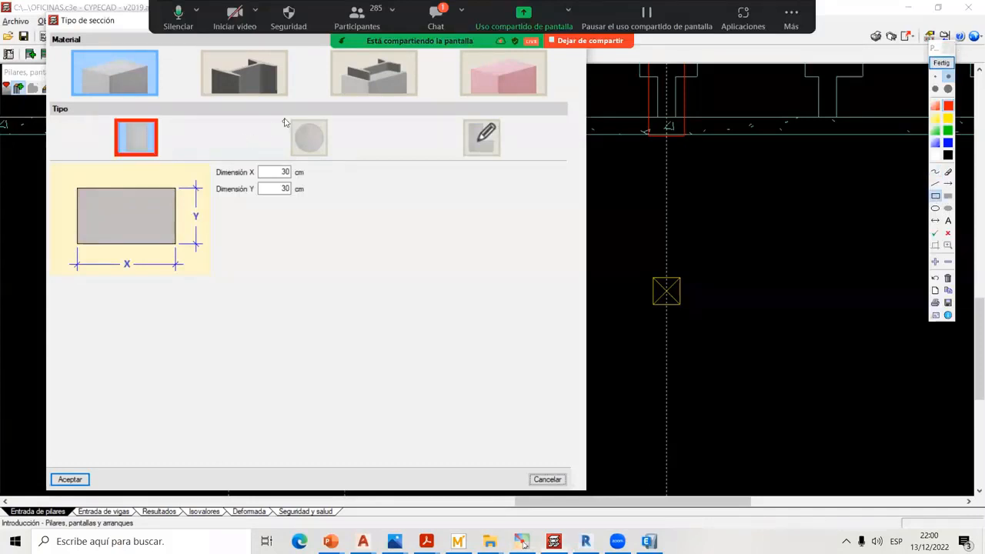
drag(283, 118, 326, 157)
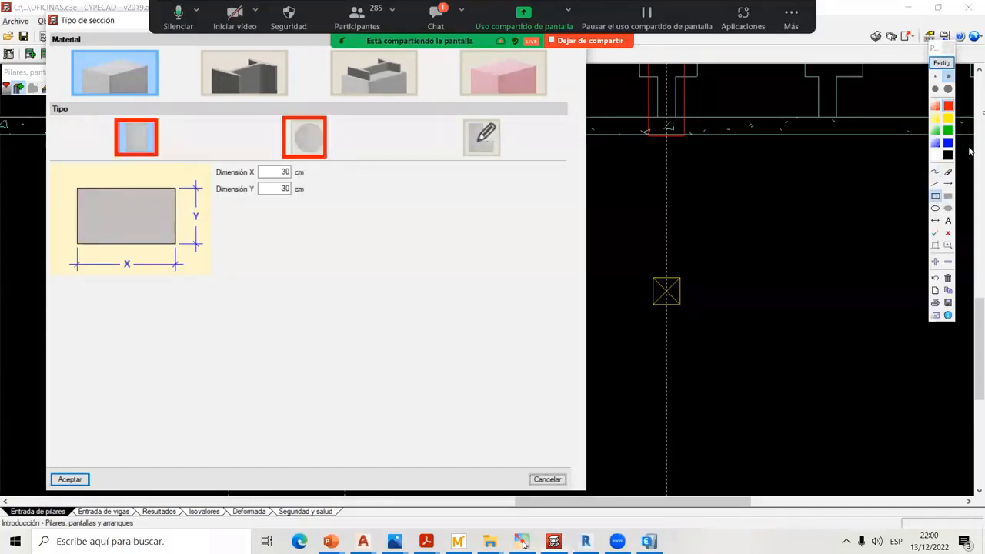
click(936, 173)
drag(522, 138, 554, 171)
drag(557, 136, 522, 179)
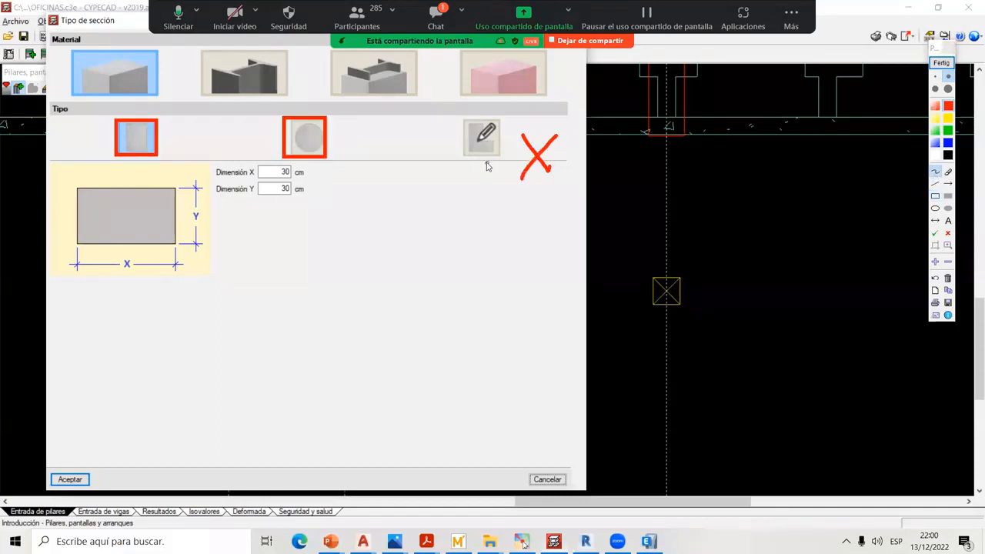
drag(480, 165, 497, 163)
click(940, 63)
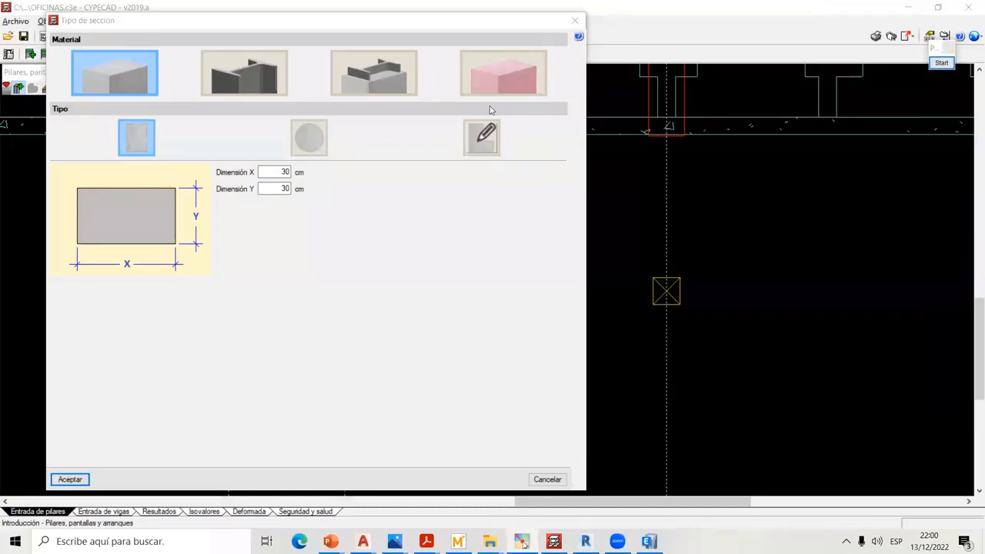
- Accept the 30 x 30 cm rectangular concrete section and confirm the new column's data
click(490, 32)
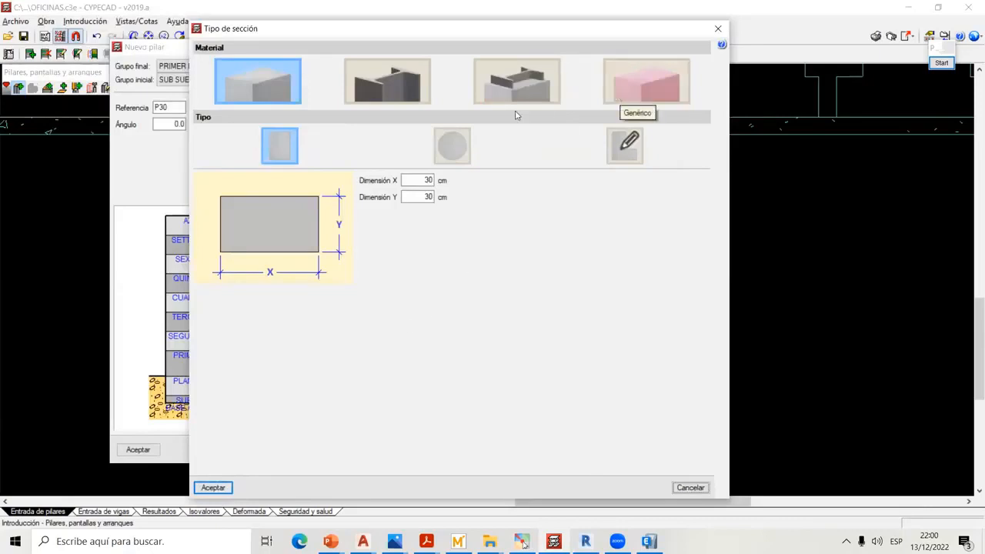
click(204, 487)
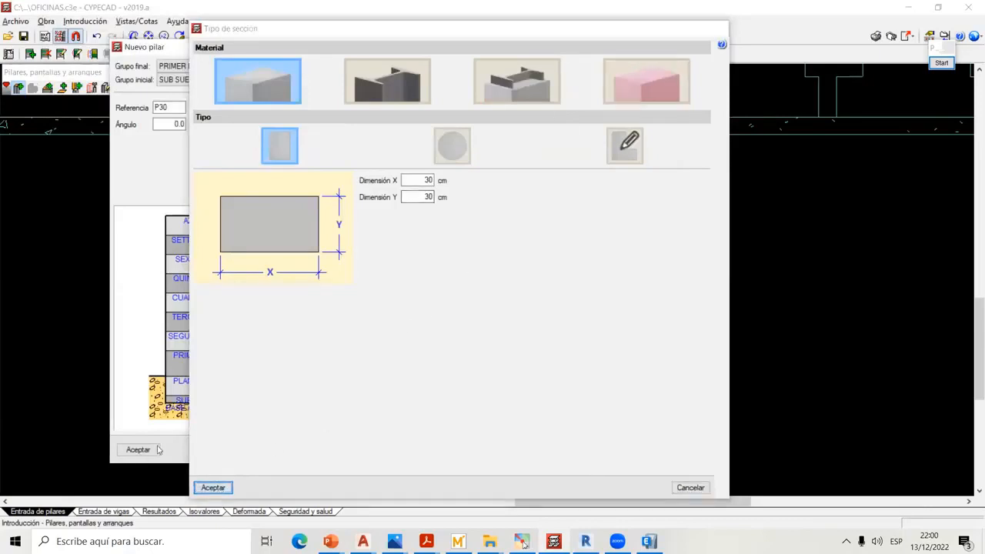
click(139, 450)
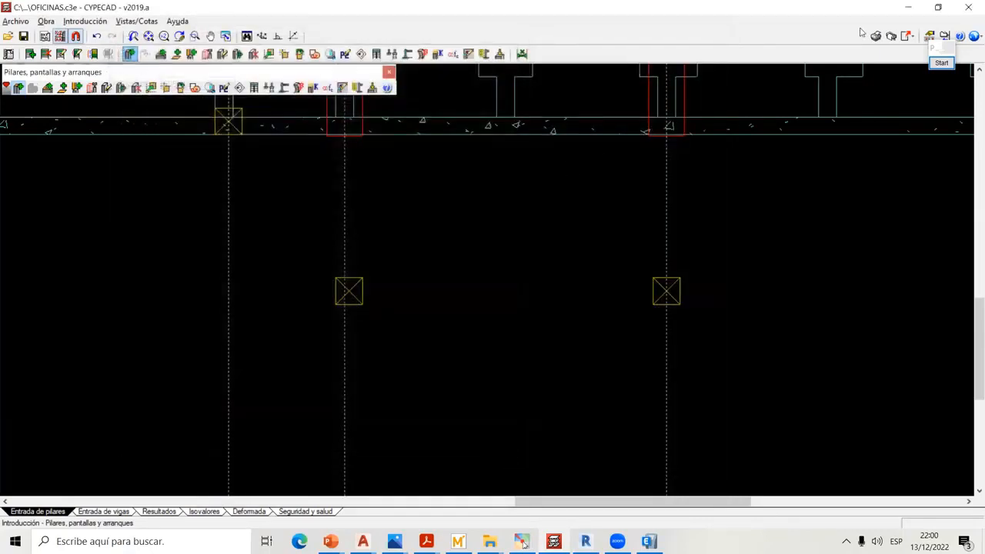
- Minimize the open program windows, including Revit and the interaction diagram image, exit the column dimension slide show, and reach the desktop
click(924, 8)
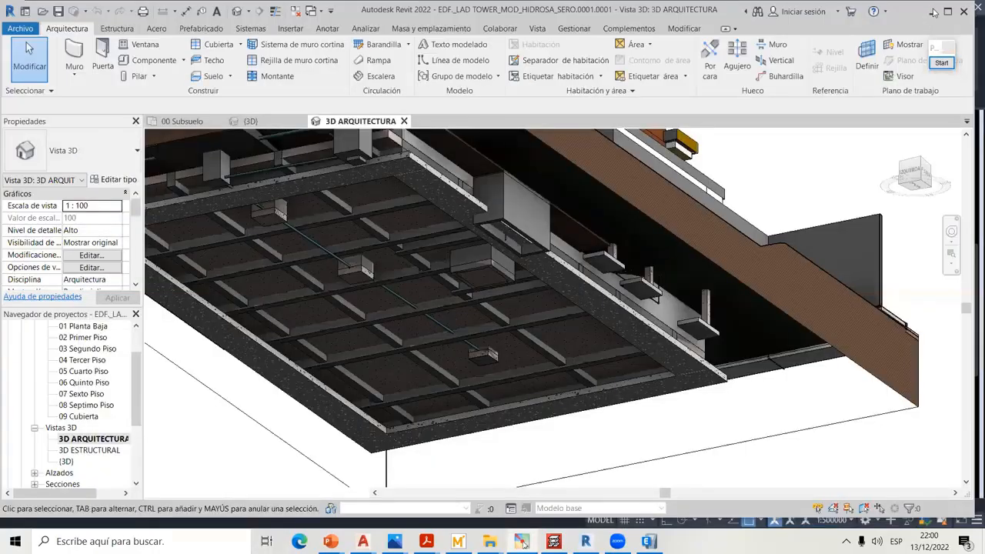
click(930, 10)
click(949, 11)
click(901, 12)
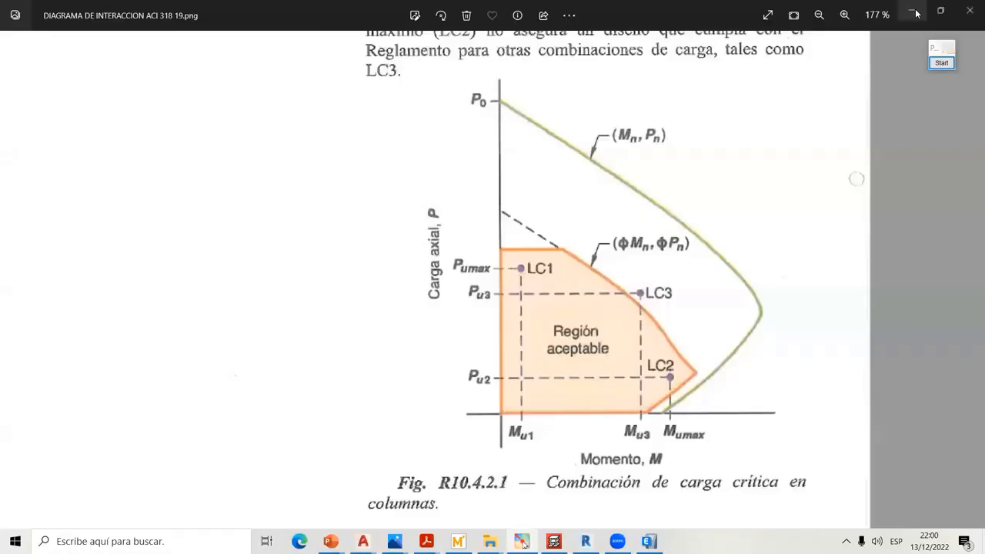
click(910, 11)
click(648, 291)
click(914, 19)
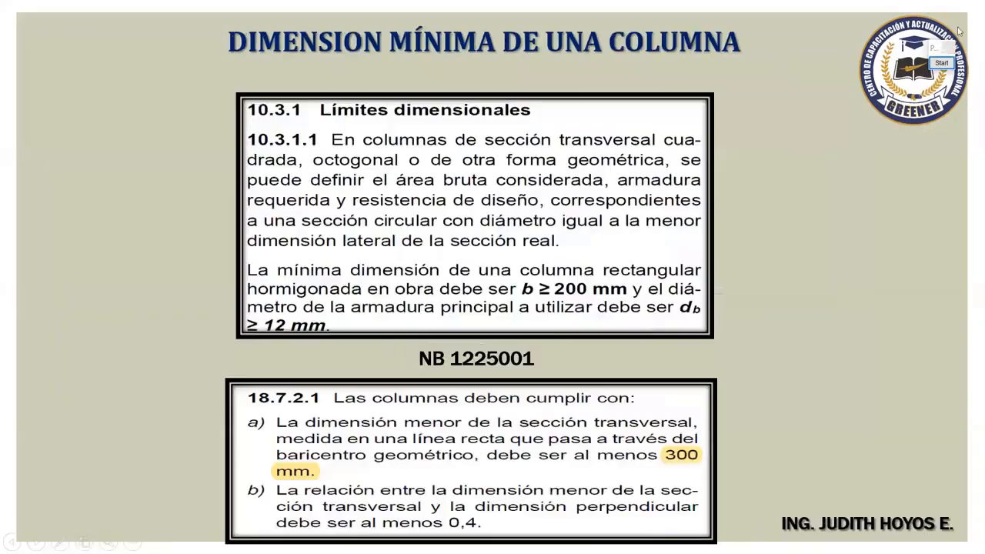
key(Escape)
click(915, 11)
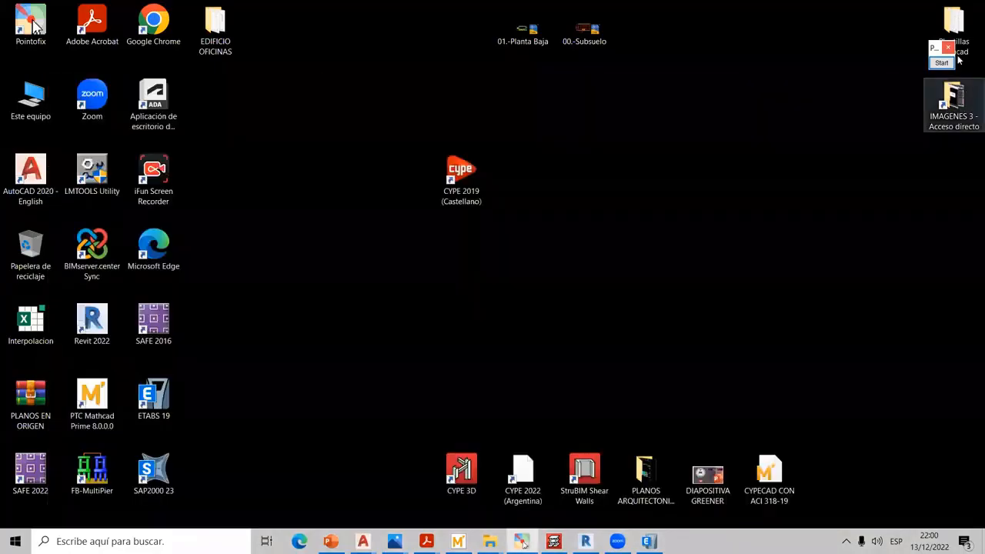
- Open the RECUBRIMIENTO NTE 060 image from the BOTON POR POSICION folder inside IMAGENES 3 to view the concrete cover requirements
double_click(958, 99)
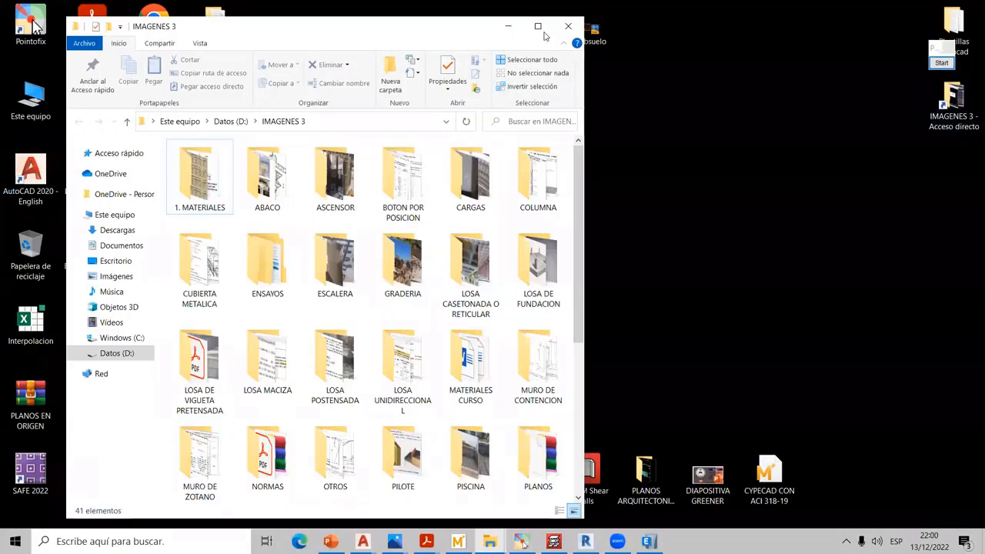
click(541, 28)
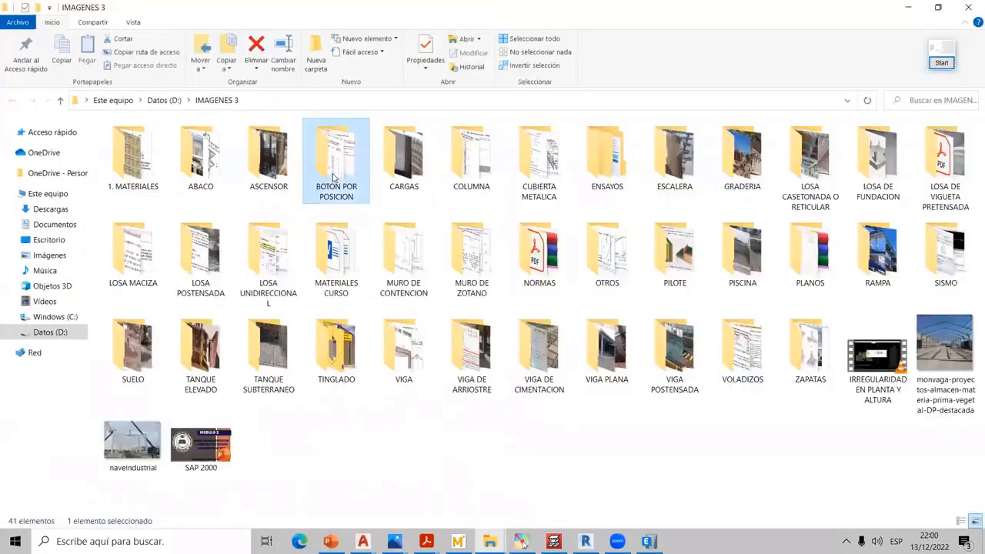
double_click(331, 154)
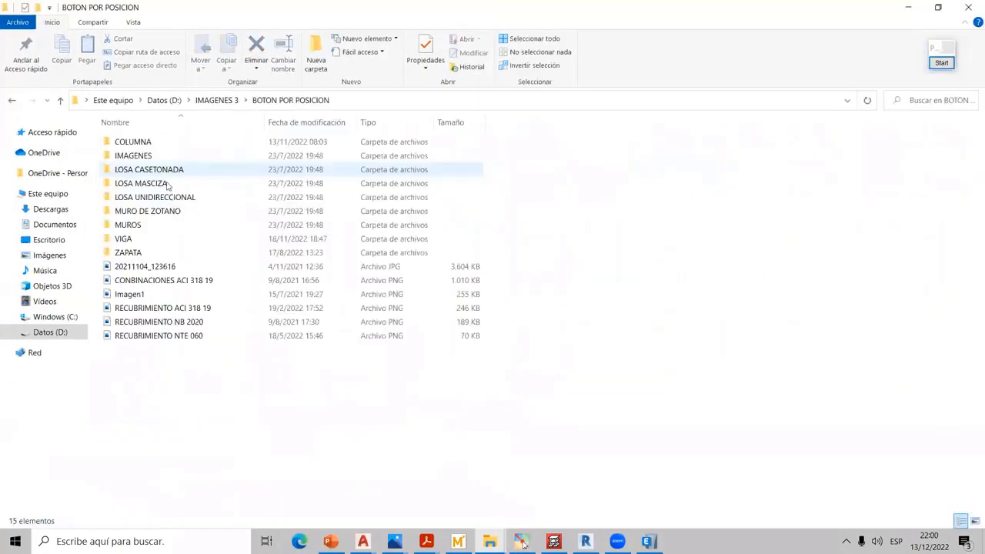
click(158, 337)
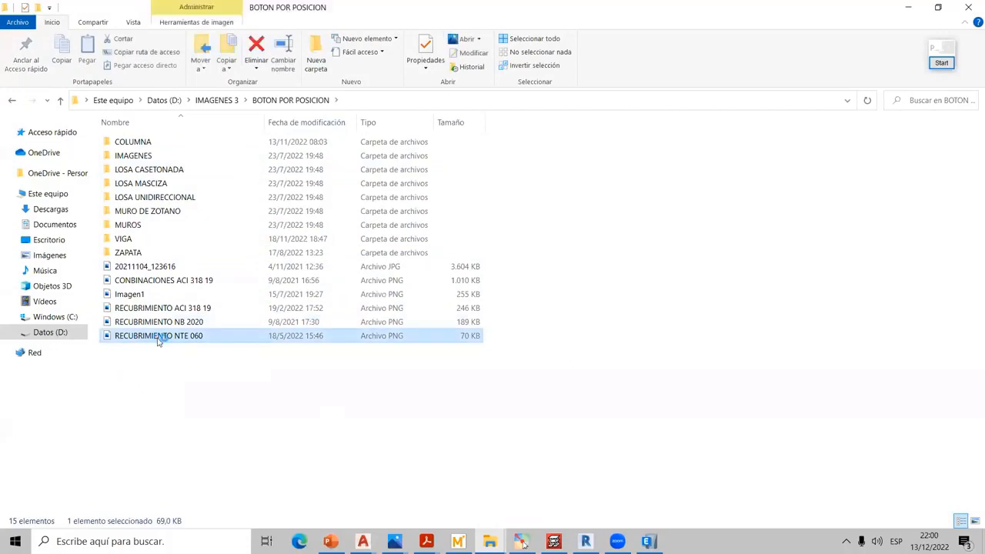
double_click(158, 337)
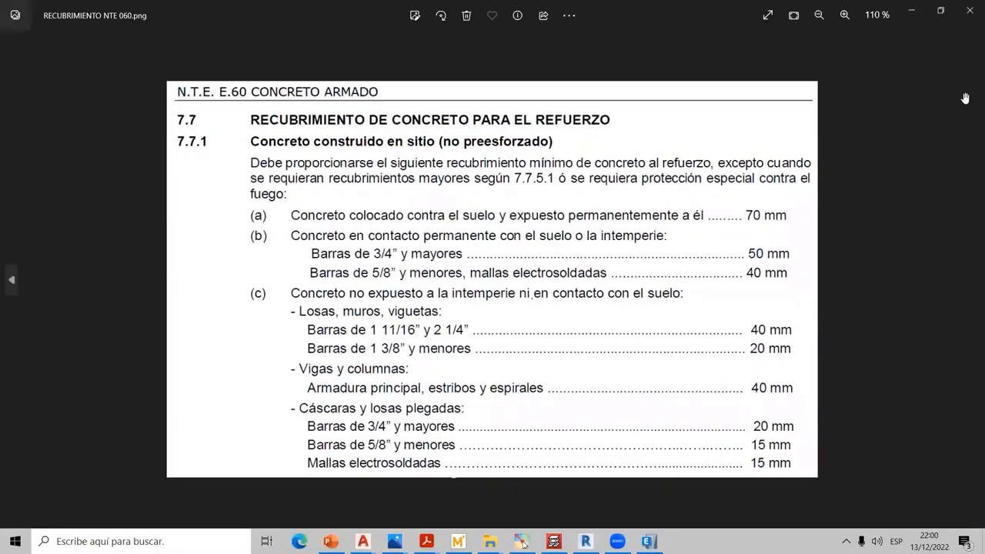
- Sketch a column of stacked red rectangles beside the cover text and draw a ground line across its lower part
click(940, 62)
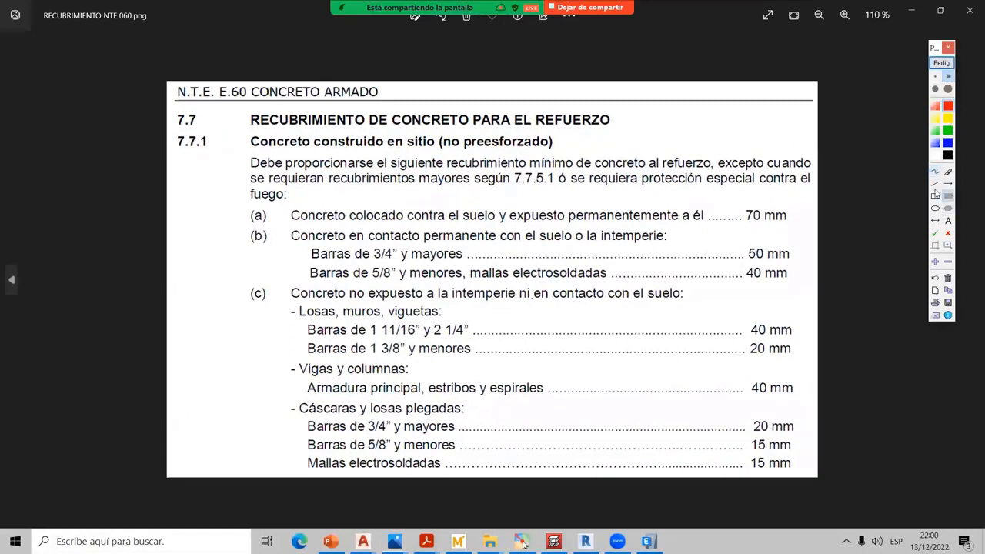
click(934, 195)
drag(849, 157, 872, 234)
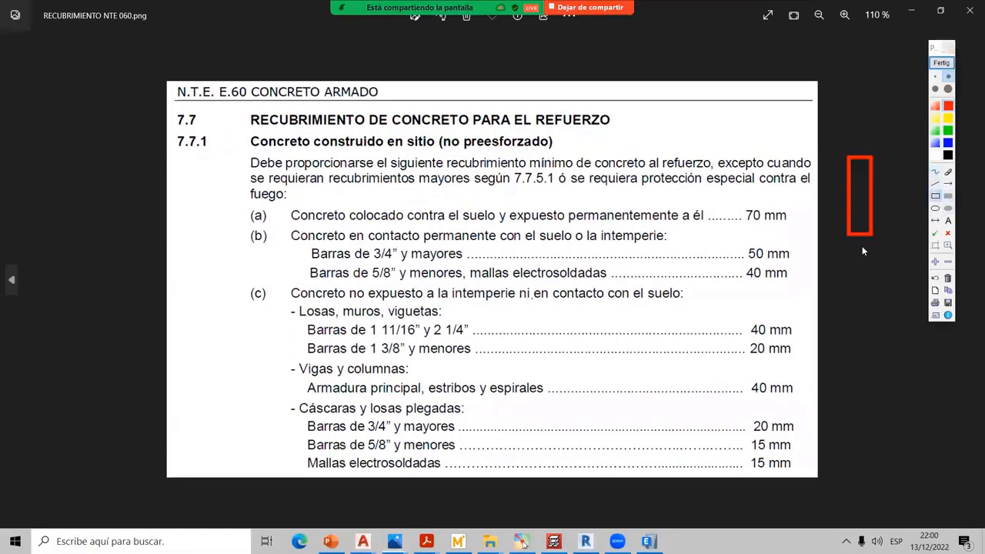
drag(869, 292, 857, 296)
drag(872, 335, 872, 357)
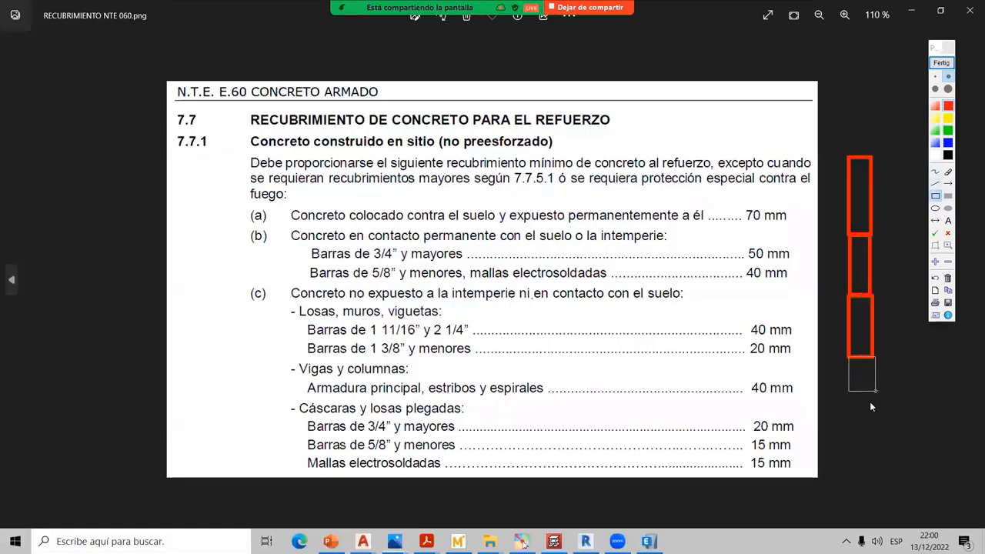
click(935, 171)
drag(817, 354, 924, 359)
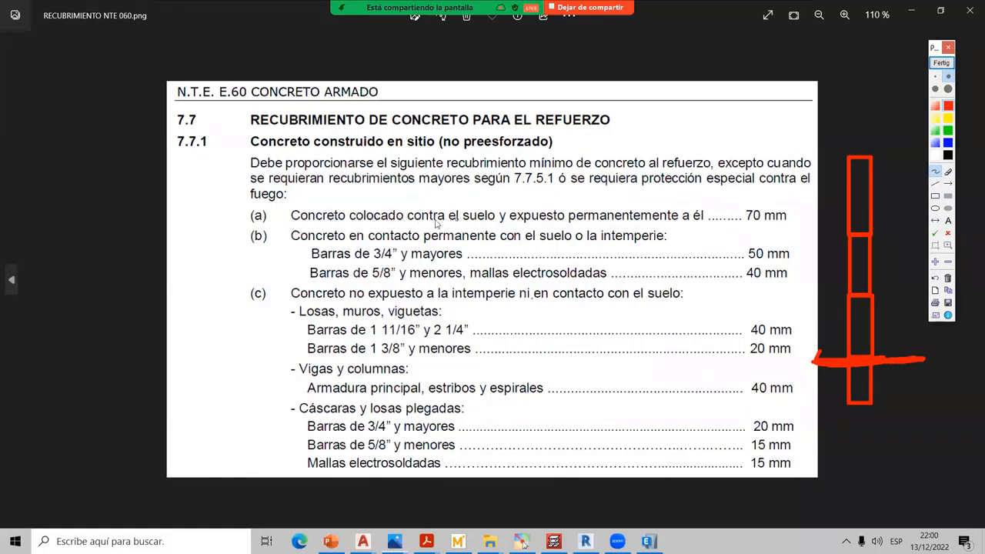
- Mark the 70 mm ground-contact cover and 40 mm column cover, with arrows to the sketched column's matching parts, and end the annotation
drag(408, 223, 505, 220)
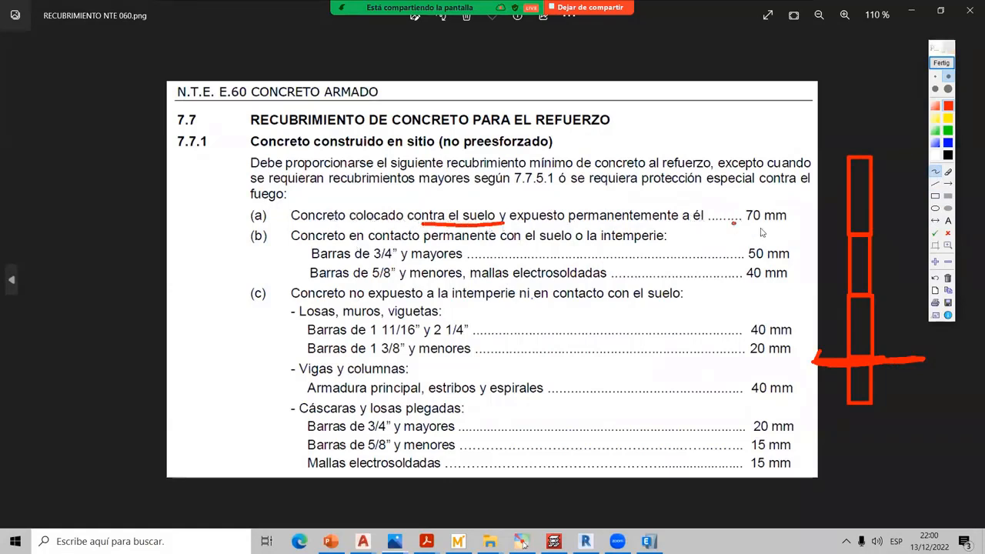
mouse_move(793, 230)
mouse_down()
mouse_move(739, 217)
mouse_move(771, 231)
mouse_up()
mouse_move(795, 277)
mouse_down()
mouse_move(809, 381)
mouse_move(832, 378)
mouse_up()
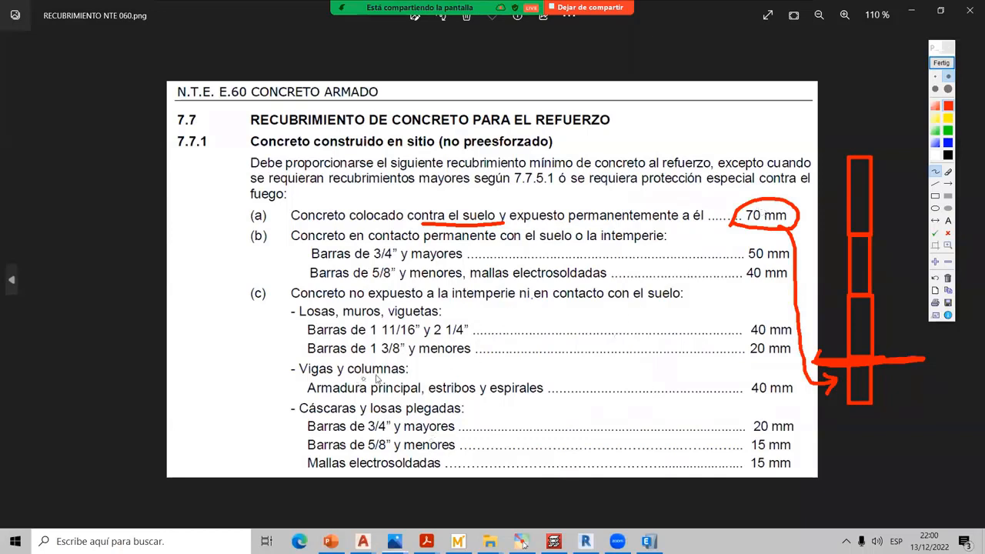
mouse_move(360, 381)
mouse_down()
mouse_move(427, 376)
mouse_move(371, 360)
mouse_move(346, 382)
mouse_move(363, 380)
mouse_up()
mouse_move(766, 378)
mouse_down()
mouse_move(744, 406)
mouse_move(800, 390)
mouse_move(766, 370)
mouse_move(815, 240)
mouse_up()
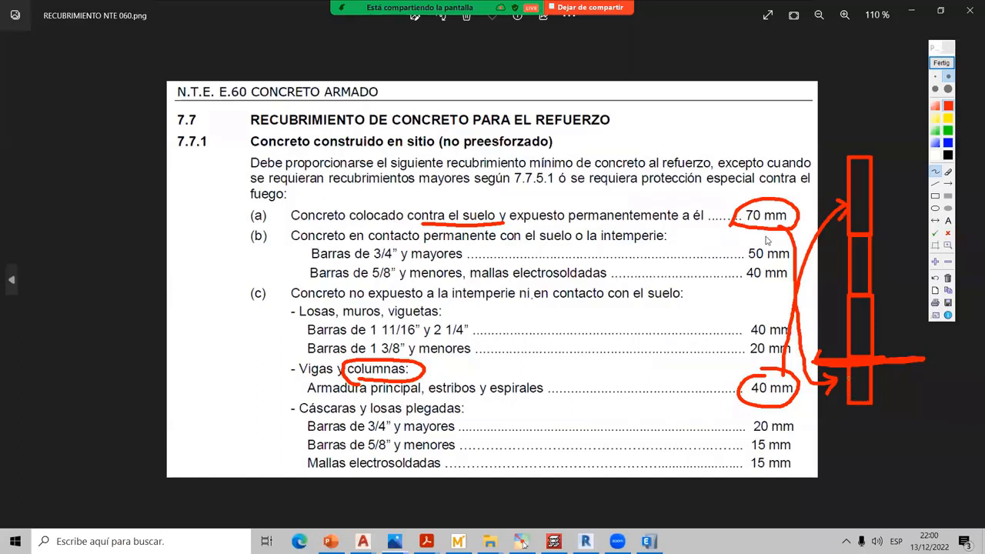
click(940, 64)
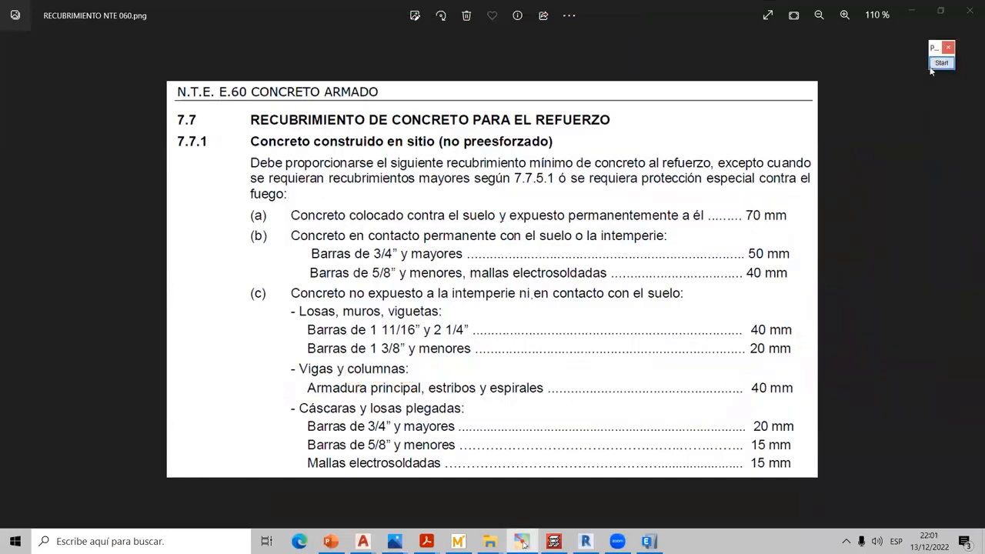
- Open the RECUBRIMIENTO ACI 318 19 image and mark "contra el suelo", its 75 mm cover and "columnas" in red
click(915, 11)
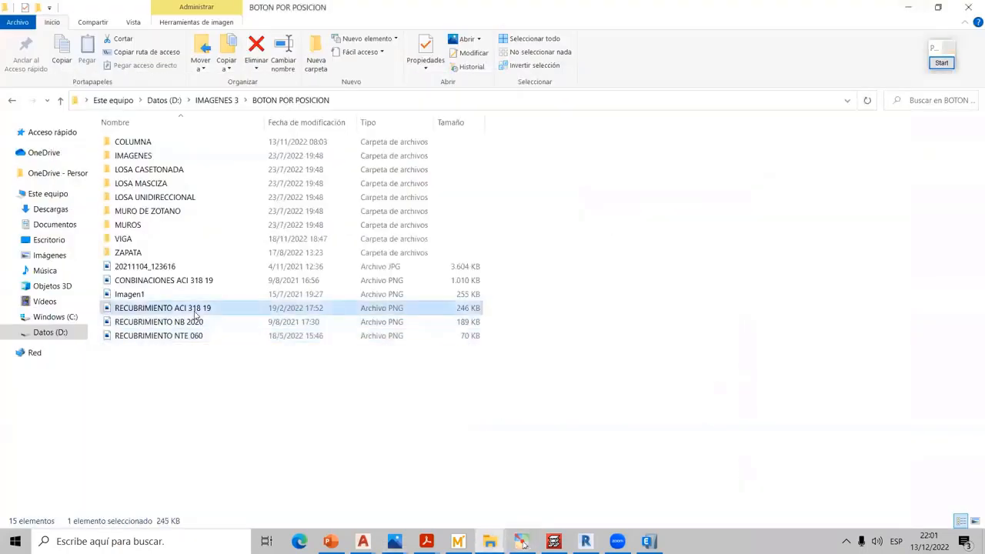
double_click(196, 307)
scroll(593, 289, up, 1)
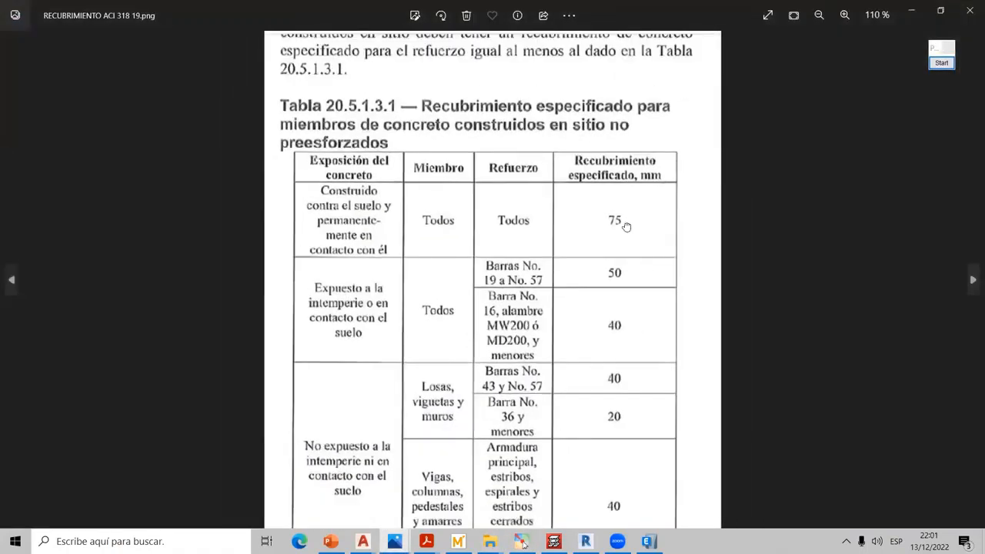
click(942, 61)
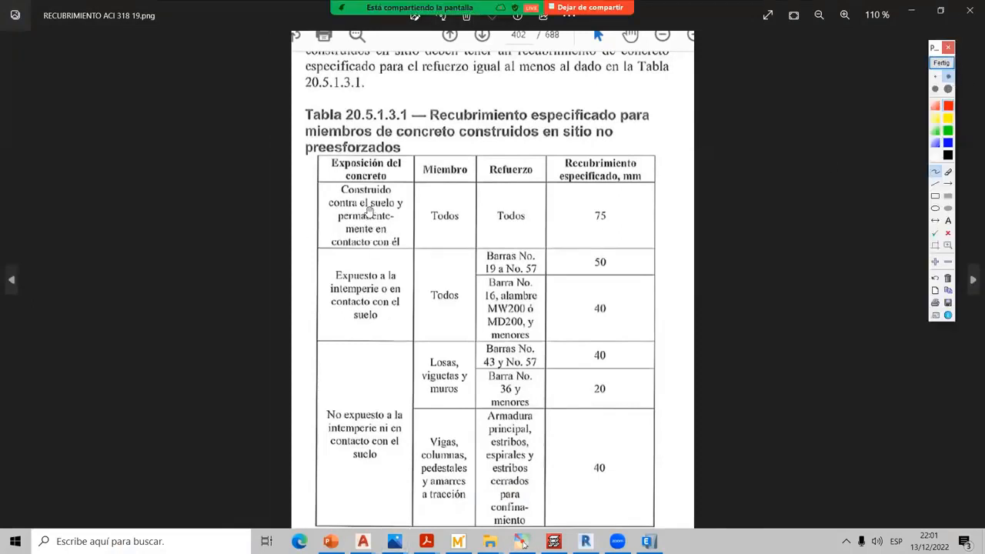
drag(342, 208, 394, 207)
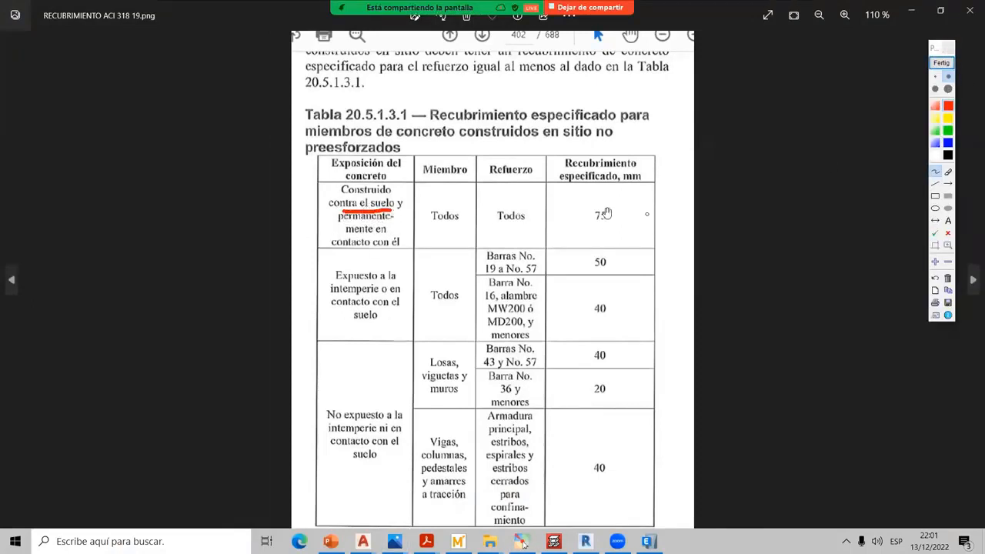
mouse_move(603, 203)
mouse_down()
mouse_move(586, 210)
mouse_move(606, 235)
mouse_move(621, 223)
mouse_move(605, 200)
mouse_up()
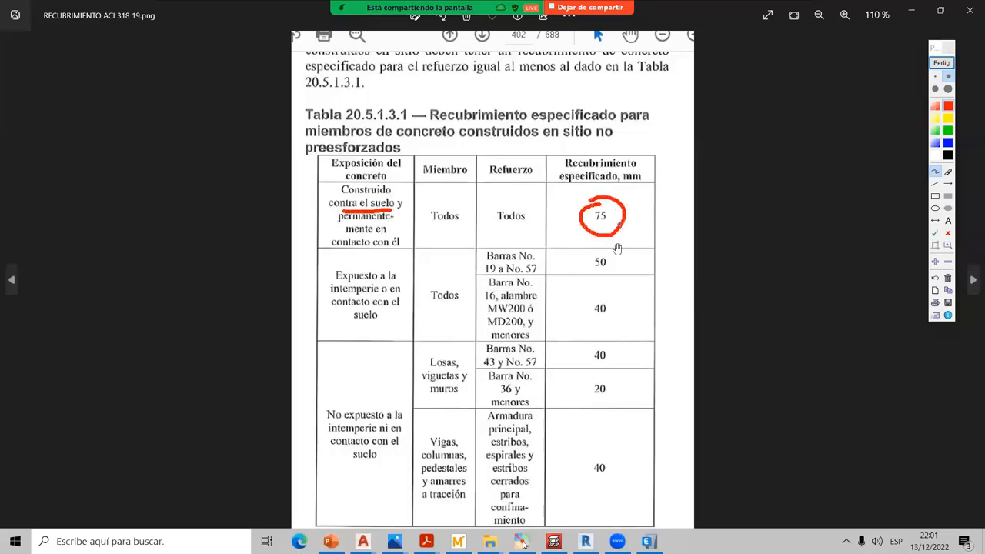
drag(437, 456, 463, 457)
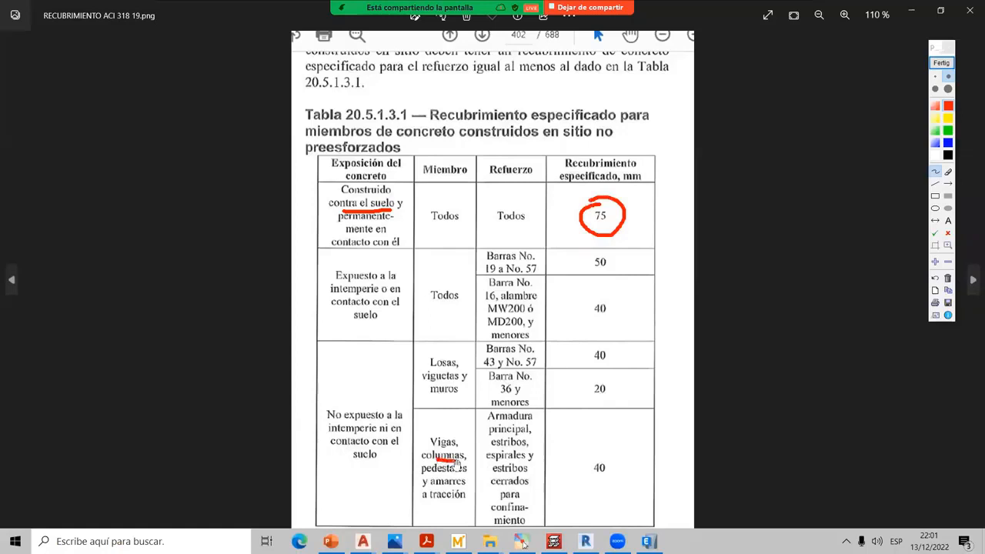
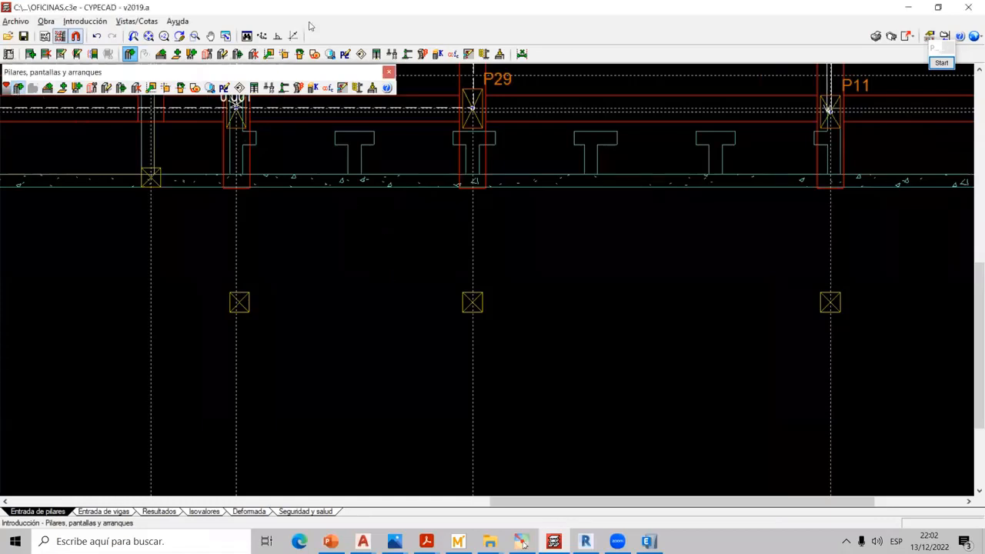
- Reopen the columns, walls and starts tools in CYPECAD and start a new column
click(389, 71)
click(84, 20)
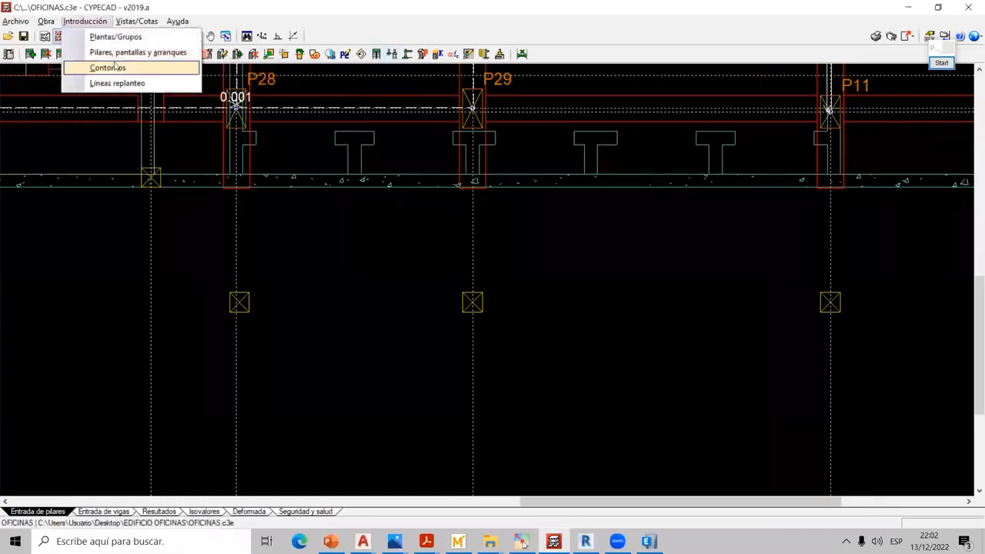
click(115, 52)
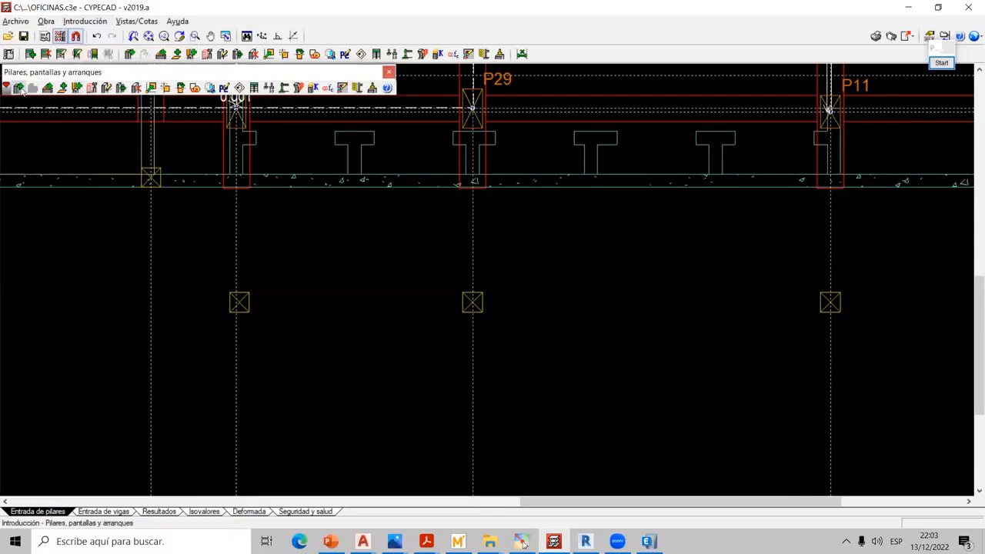
click(19, 88)
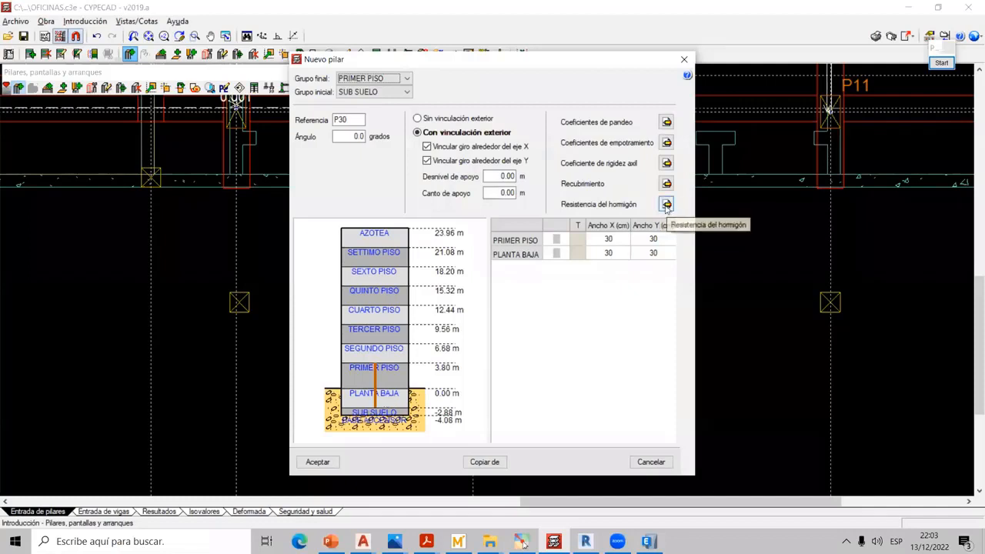
- Make the new column's concrete cover differ from the general project data and select the PLANTA BAJA cover value
click(666, 184)
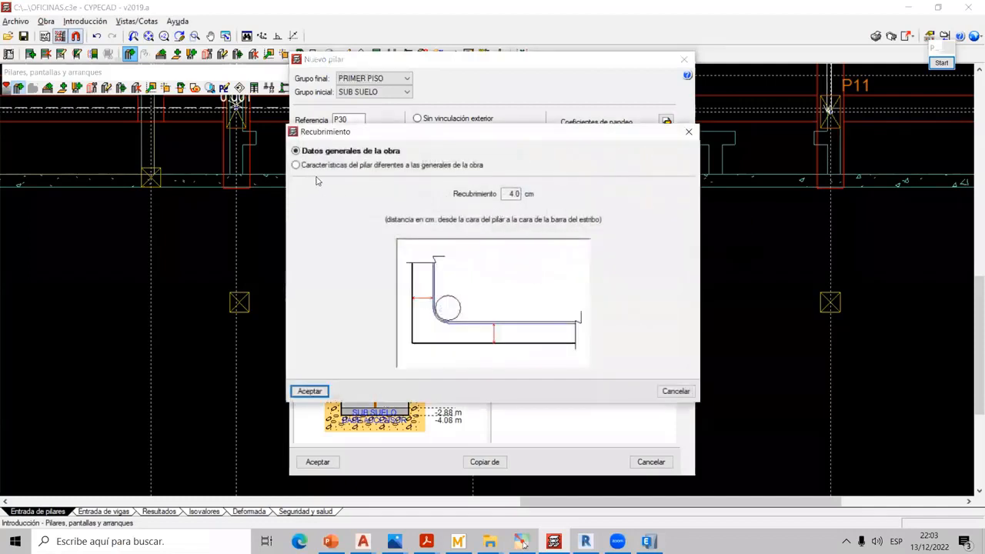
click(297, 166)
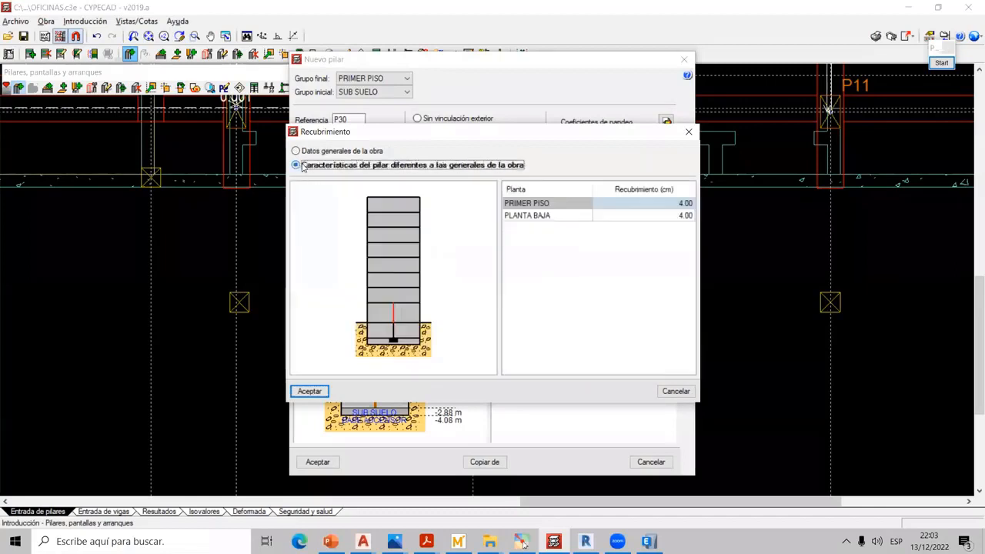
click(686, 204)
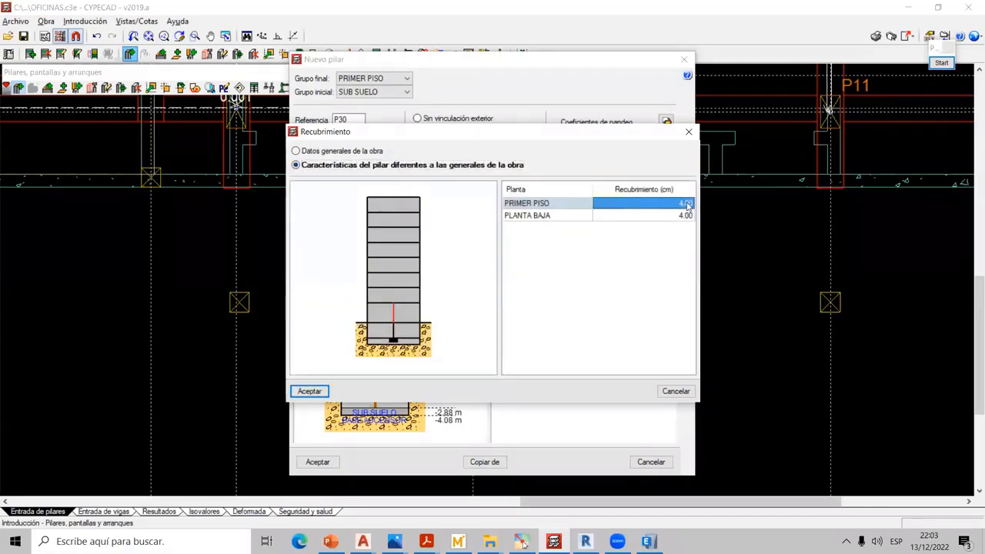
click(682, 216)
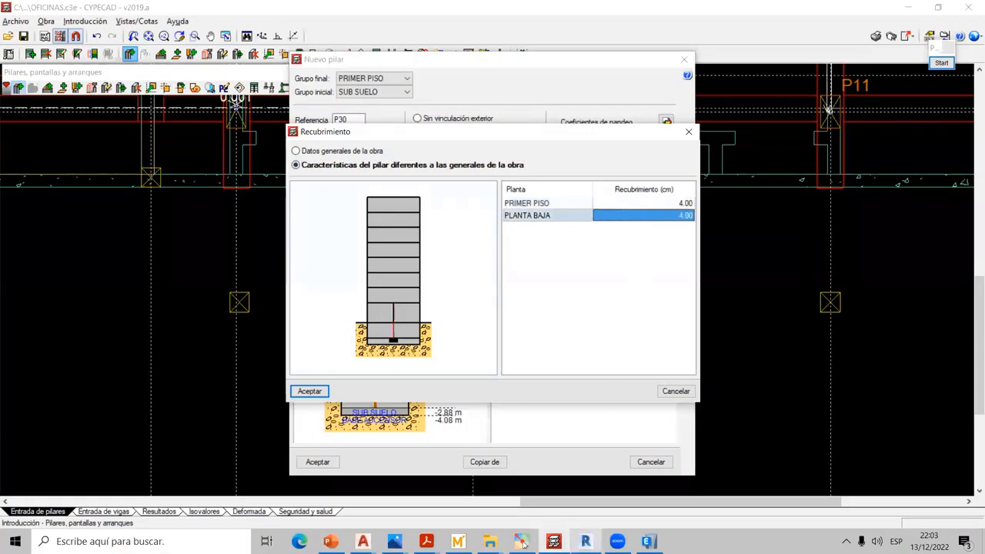
- Consult the NB 2020 and ACI 318 19 cover tables for concrete cast against soil, and return to CYPECAD
mouse_move(523, 543)
mouse_move(395, 542)
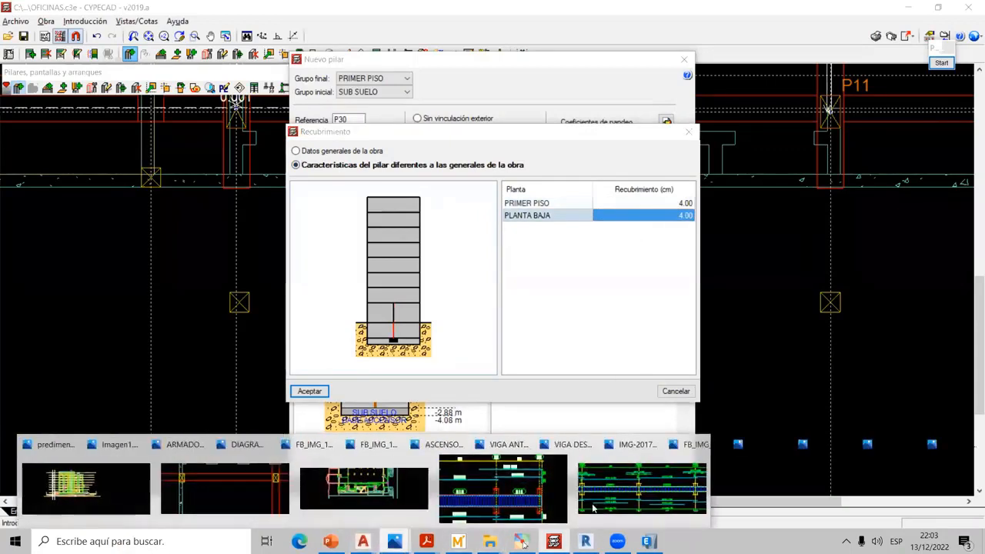
click(951, 489)
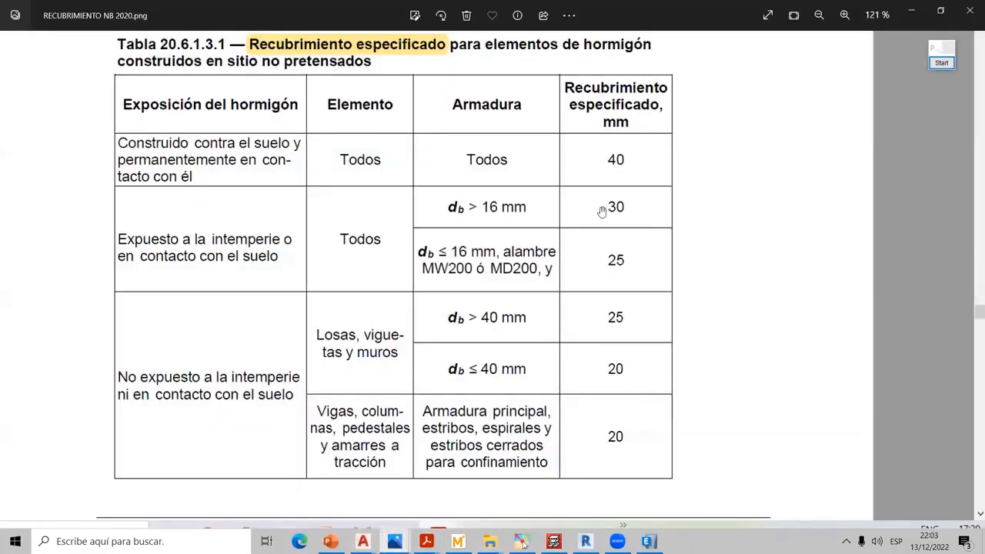
mouse_move(523, 543)
mouse_move(394, 541)
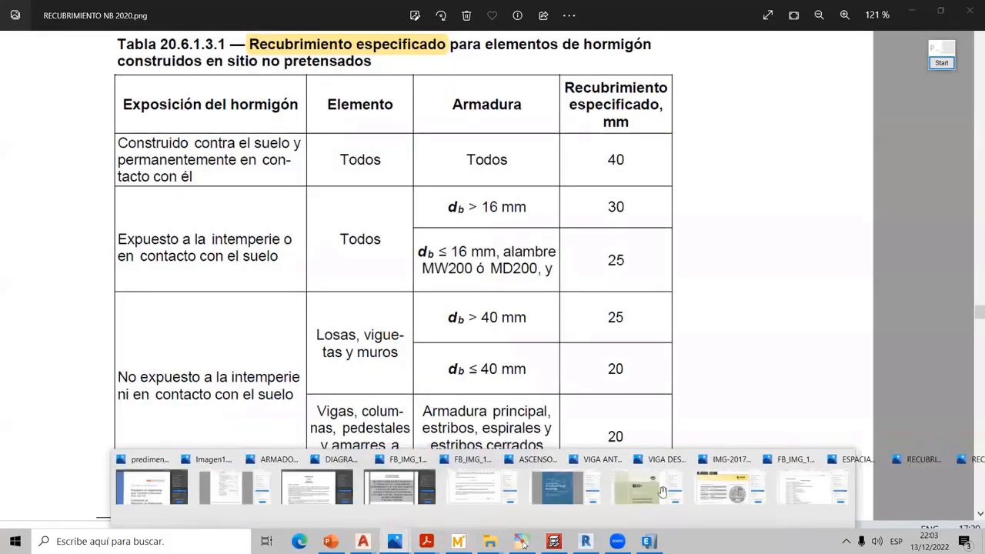
click(882, 490)
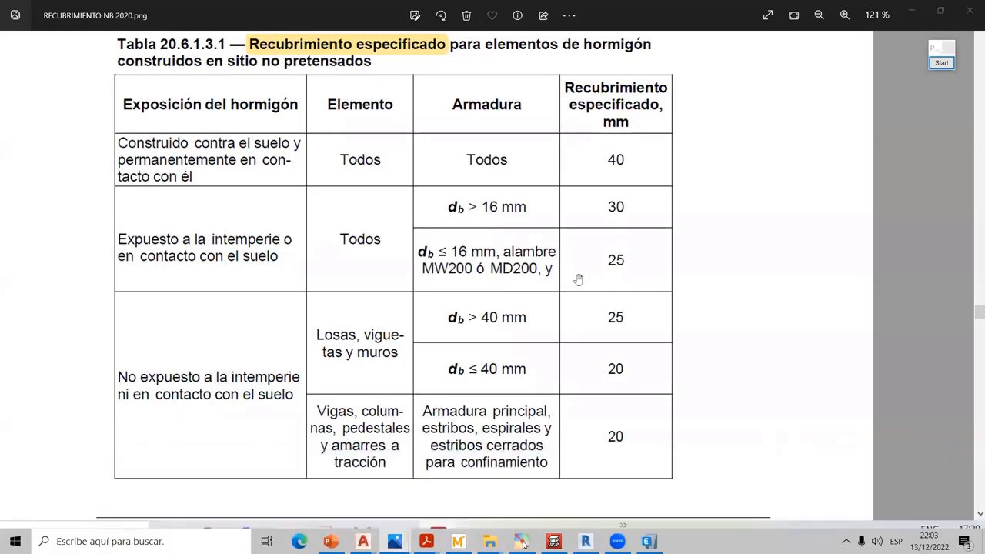
scroll(592, 234, up, 2)
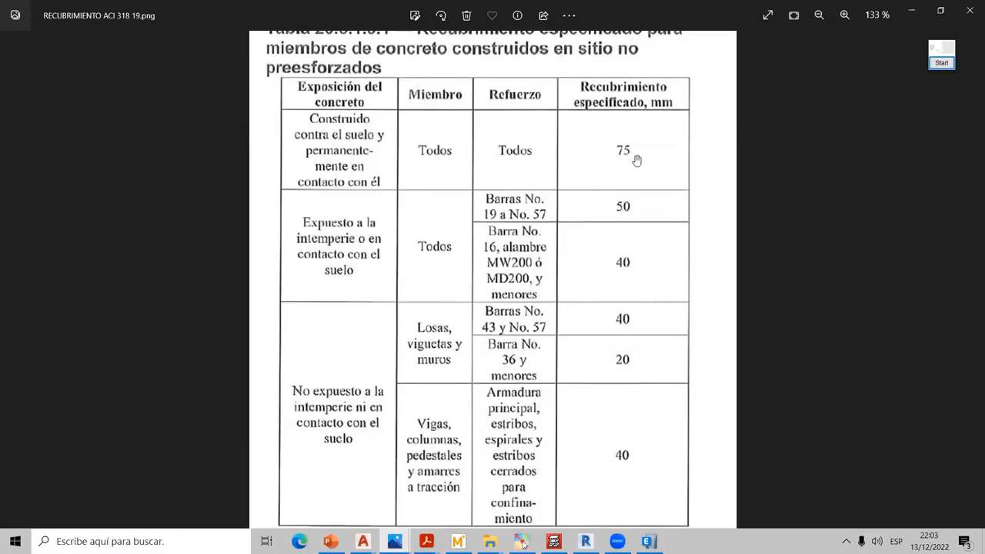
click(554, 541)
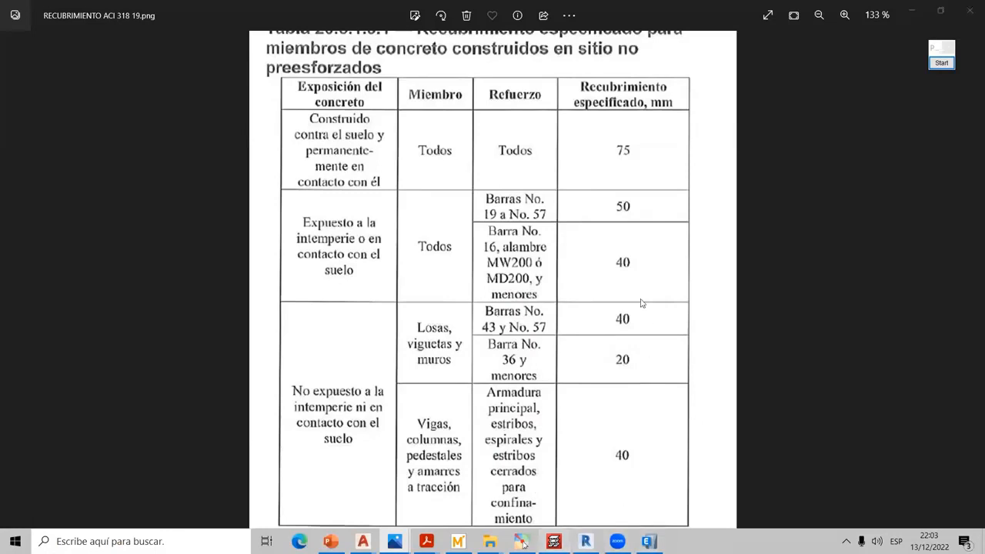
- Set the PLANTA BAJA concrete cover to 7.5 cm and accept both the cover settings and the new column's data
click(666, 219)
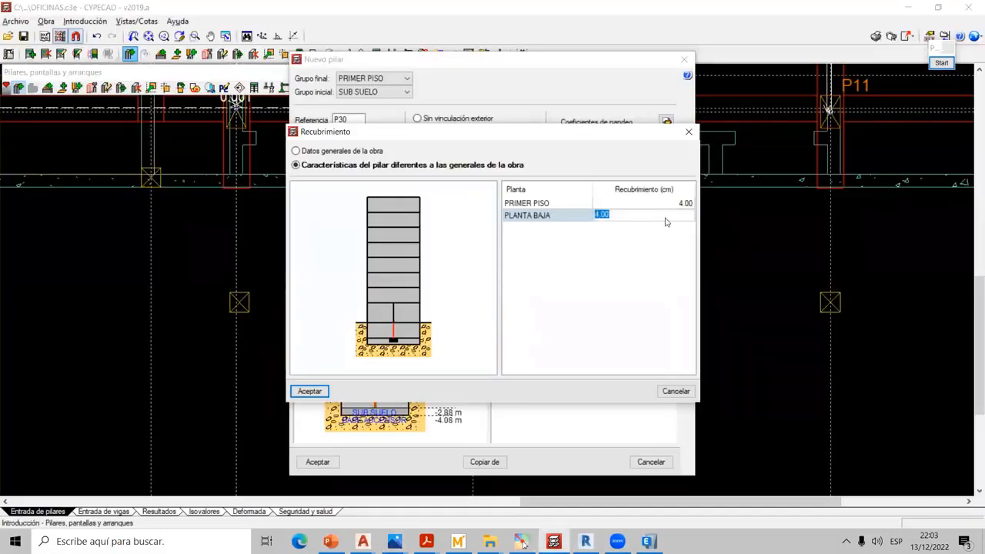
text(7.5)
click(657, 206)
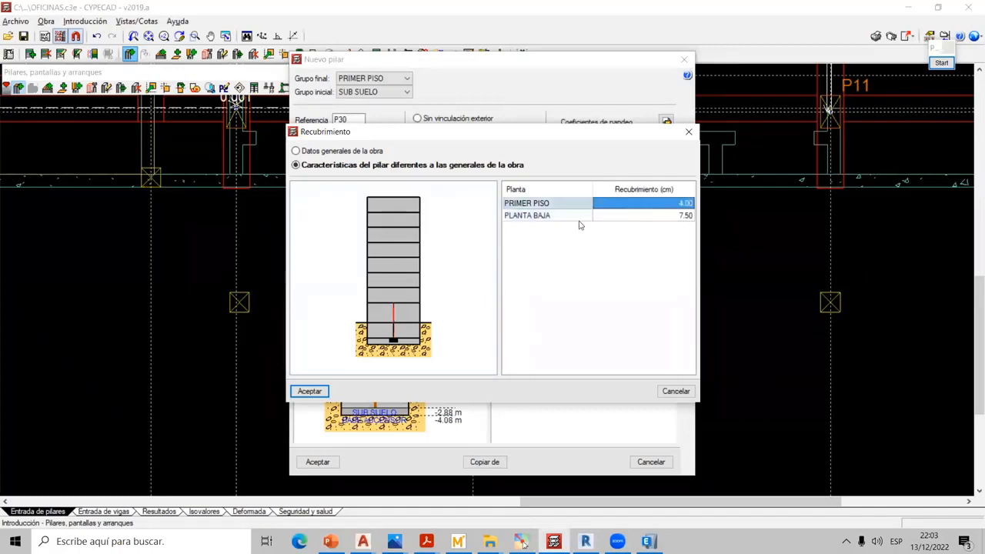
click(309, 391)
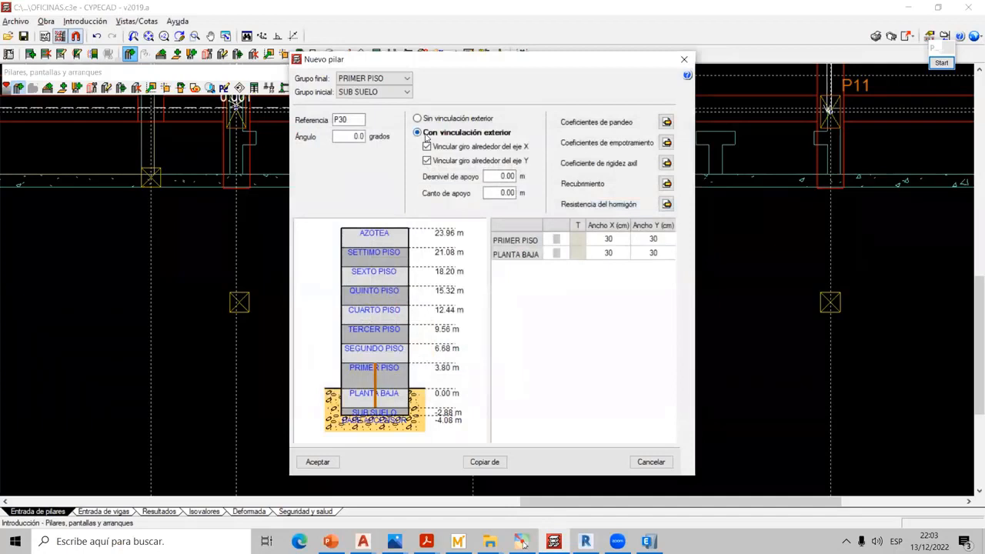
click(317, 462)
- Place the 30 x 30 cm column on the template square below P28, outside the basement wall
scroll(237, 304, up, 3)
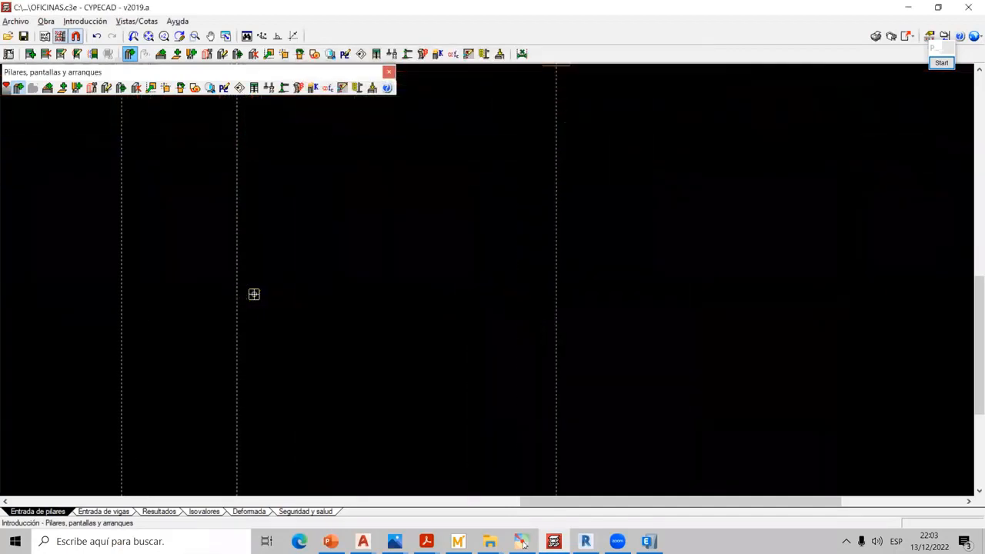
scroll(247, 303, up, 1)
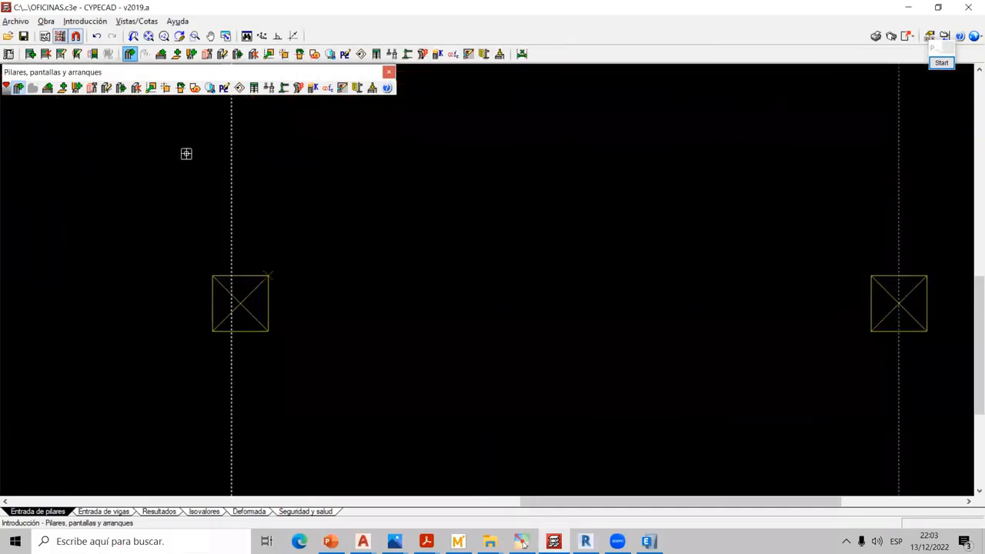
middle_drag(250, 300, 327, 305)
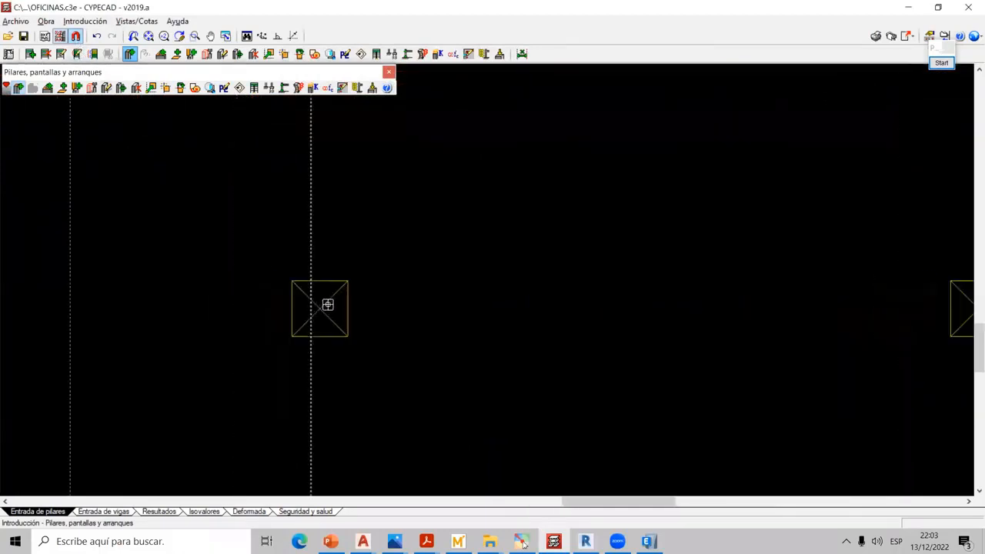
scroll(328, 307, up, 2)
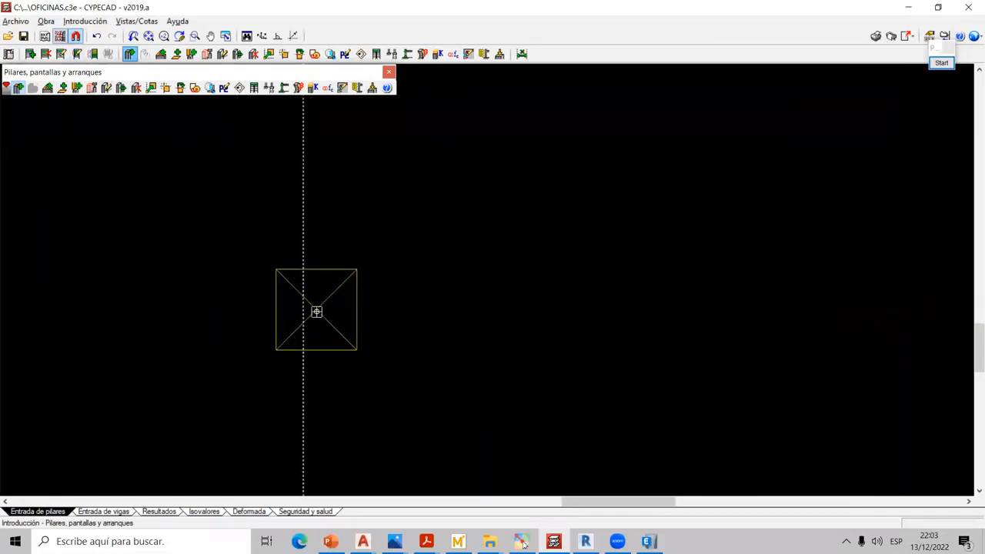
click(316, 311)
- Place two more 30 x 30 cm columns in the same outer row, aligned below P29 and P11
scroll(321, 309, down, 6)
middle_drag(685, 306, 561, 329)
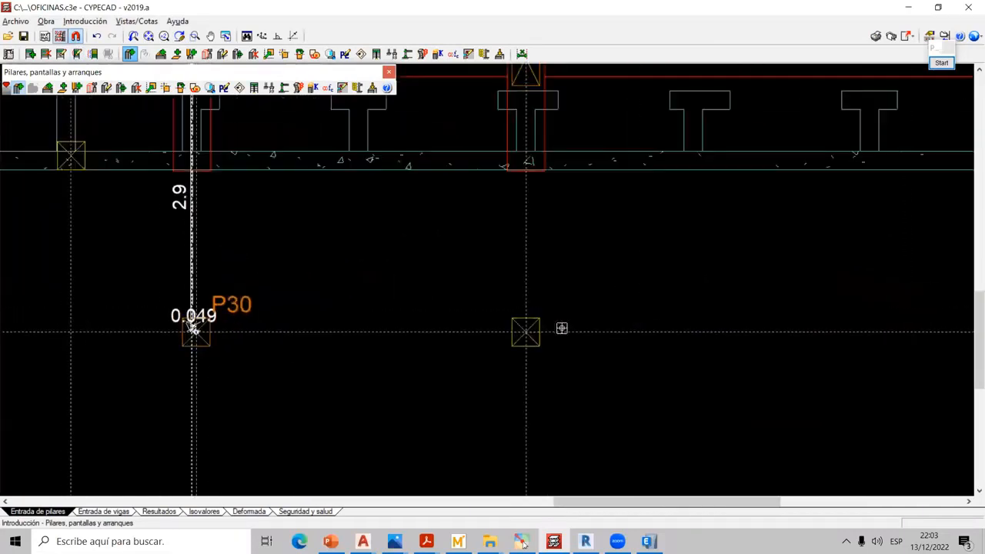
click(527, 332)
scroll(521, 325, down, 2)
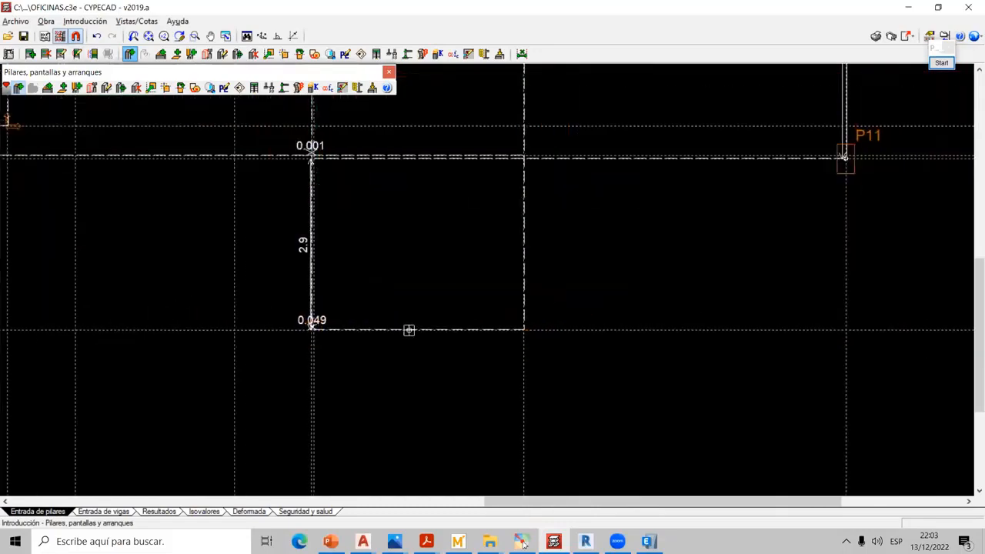
click(551, 343)
scroll(596, 337, down, 2)
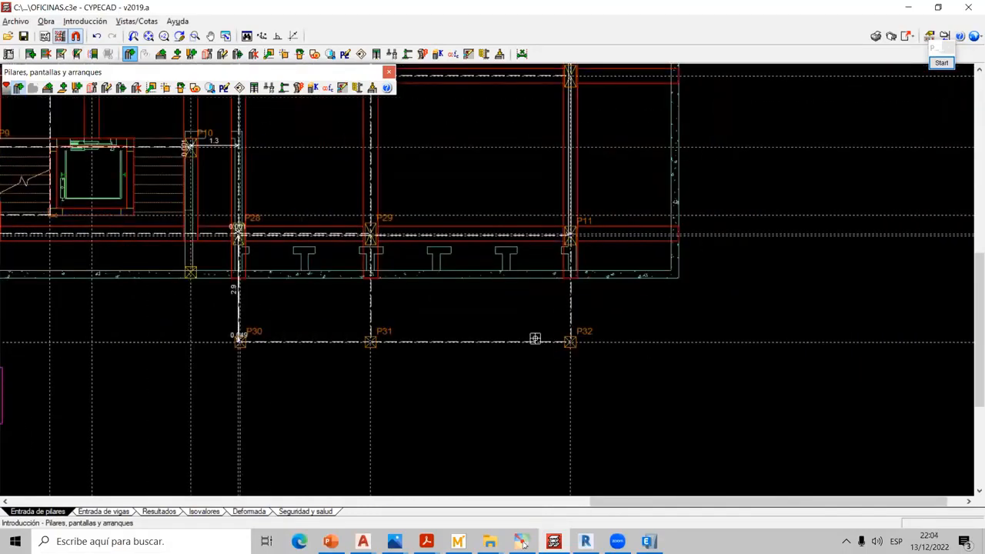
scroll(492, 332, down, 2)
middle_drag(433, 326, 512, 264)
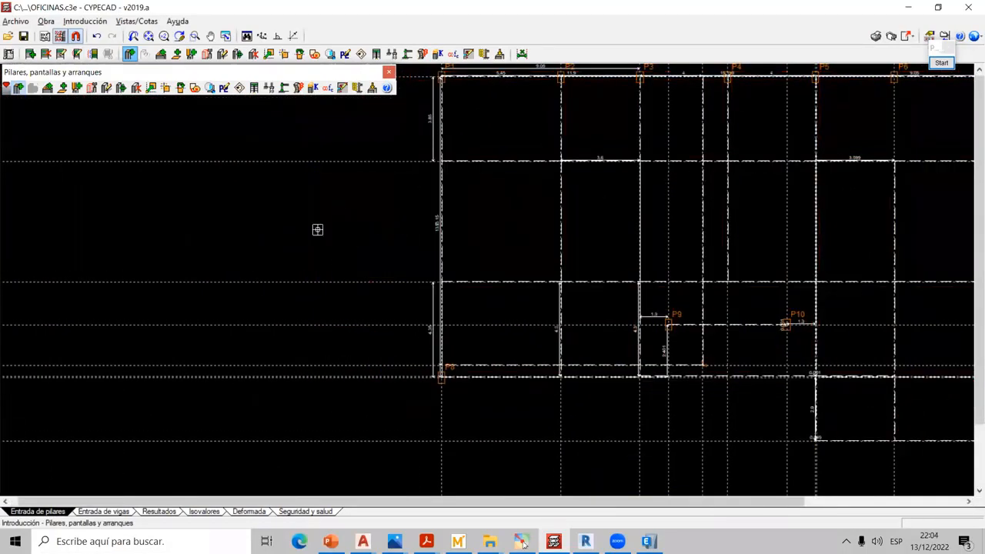
middle_drag(317, 229, 454, 253)
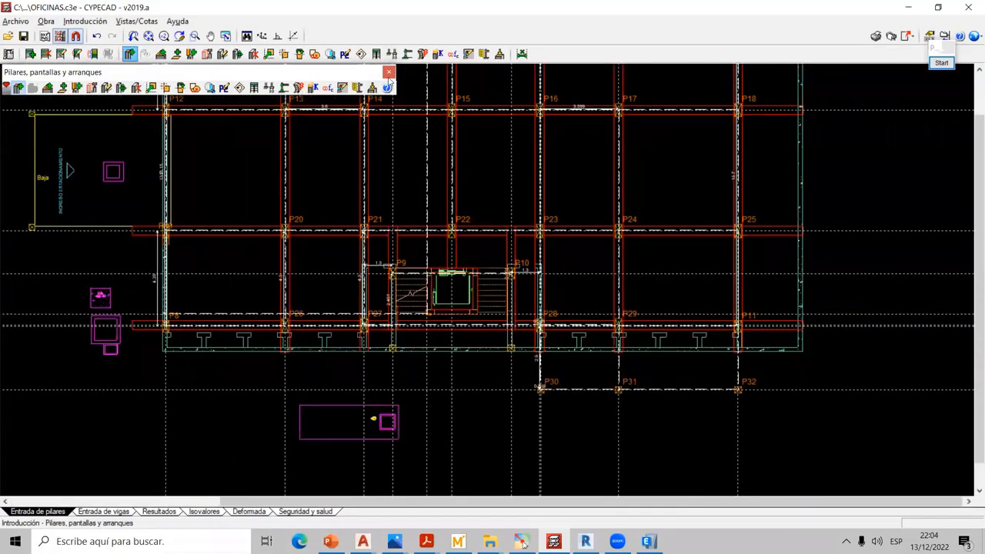
middle_drag(374, 277, 445, 310)
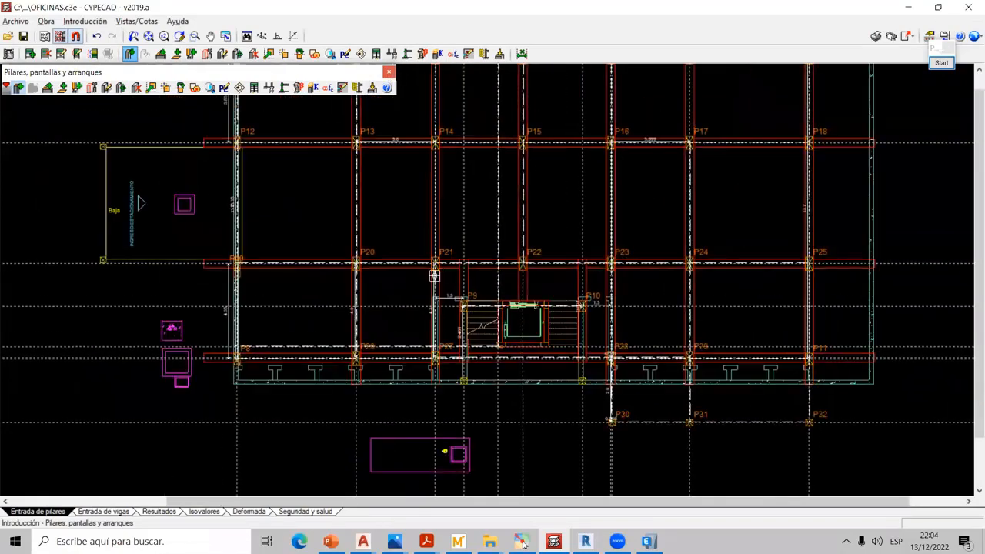
scroll(442, 266, down, 1)
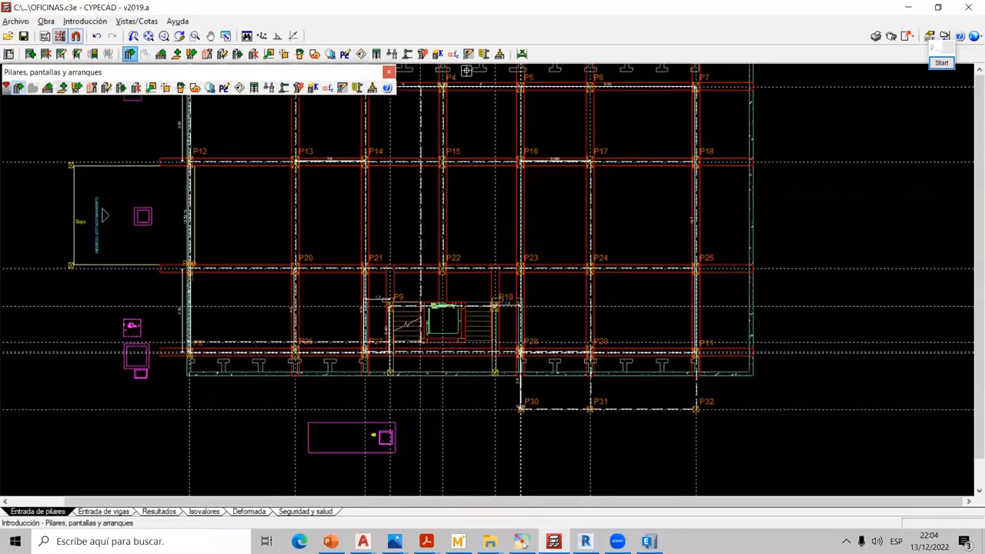
- Start a new column and give its PLANTA BAJA stretch a circular section with a 50 cm diameter
click(388, 71)
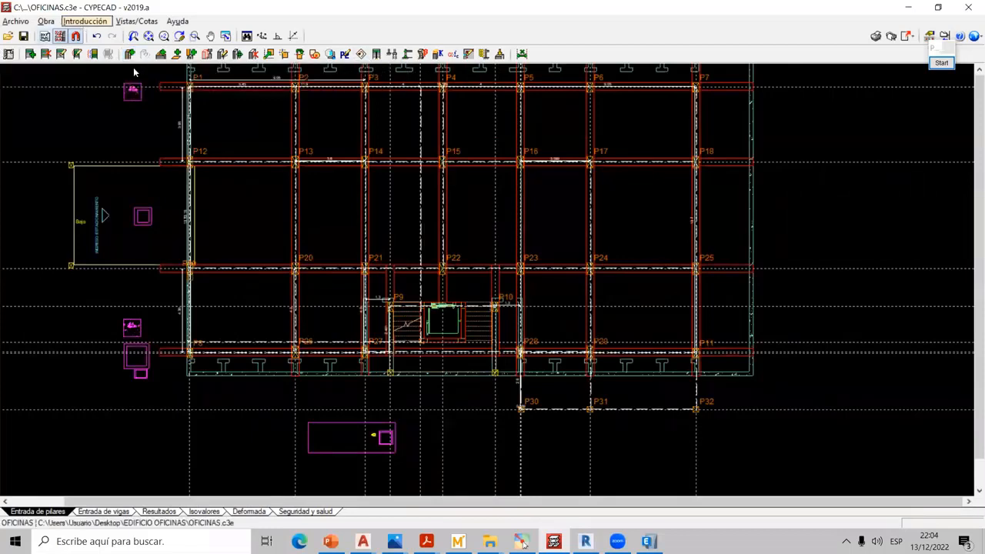
click(91, 22)
click(113, 53)
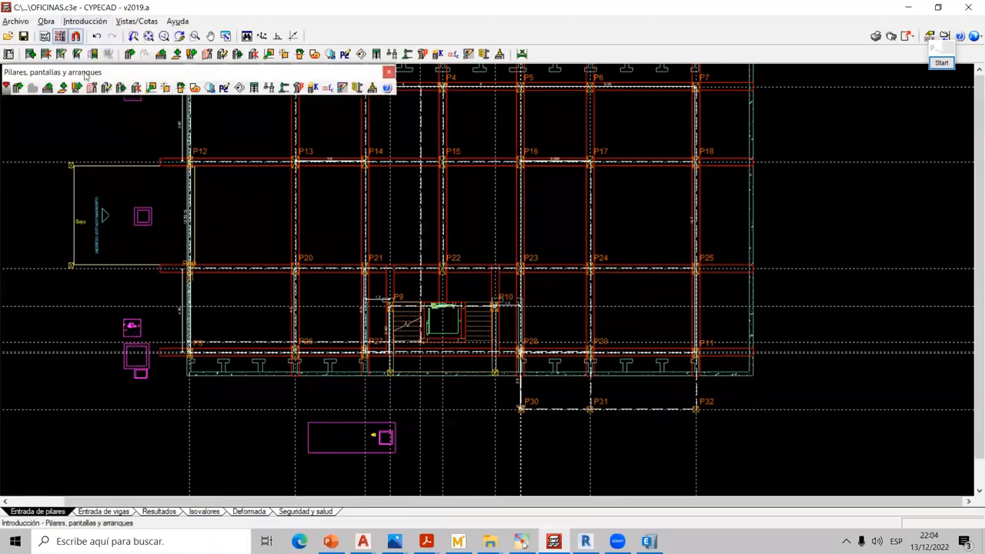
click(16, 89)
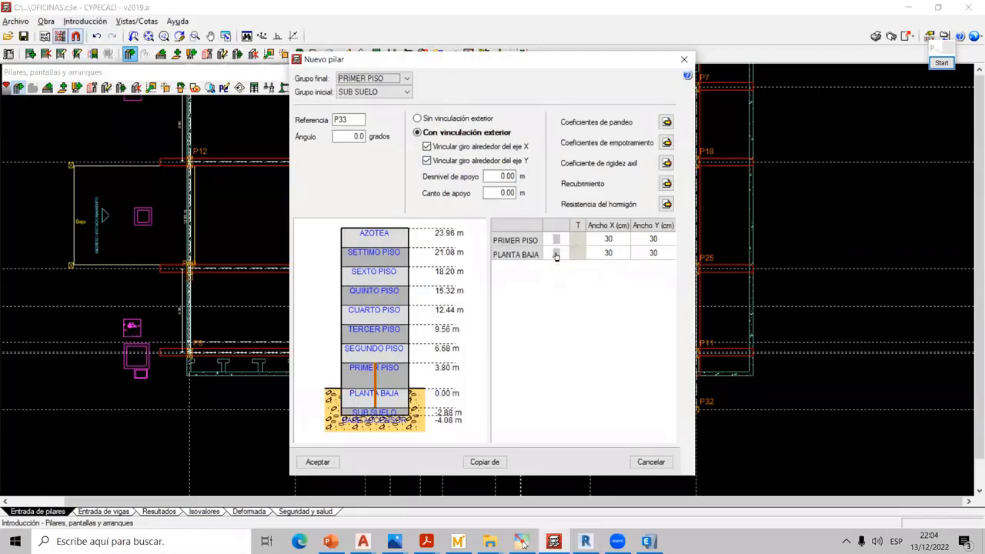
double_click(558, 257)
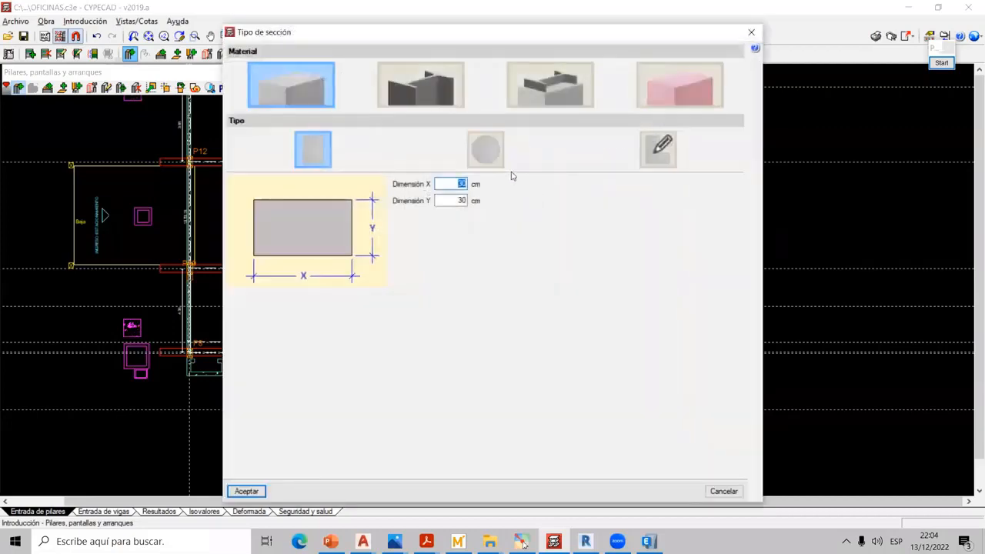
click(487, 159)
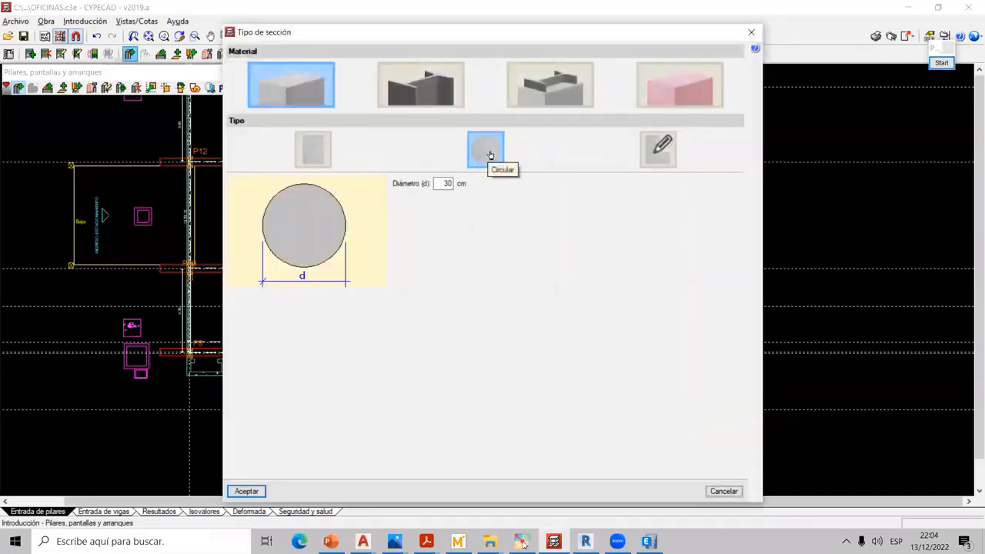
double_click(447, 183)
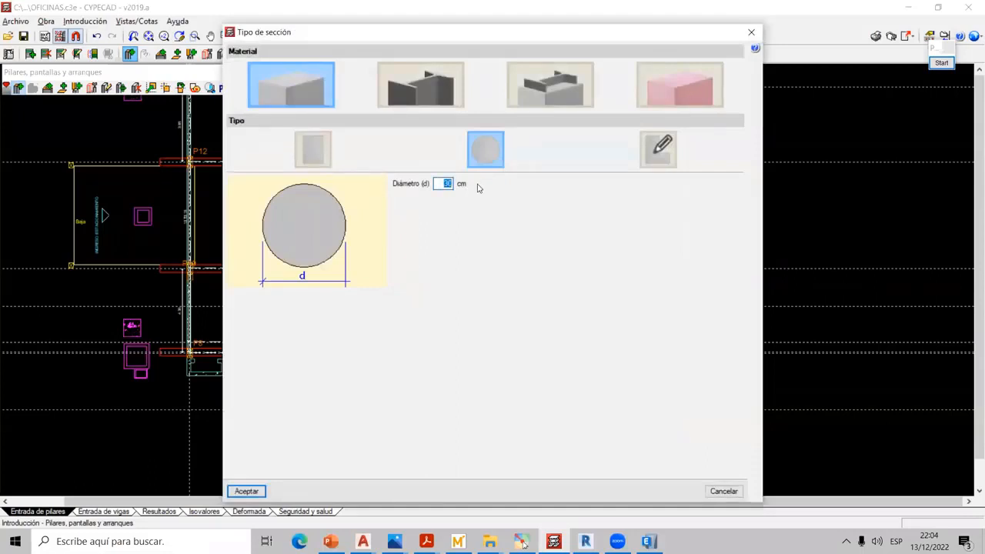
text(5)
click(246, 491)
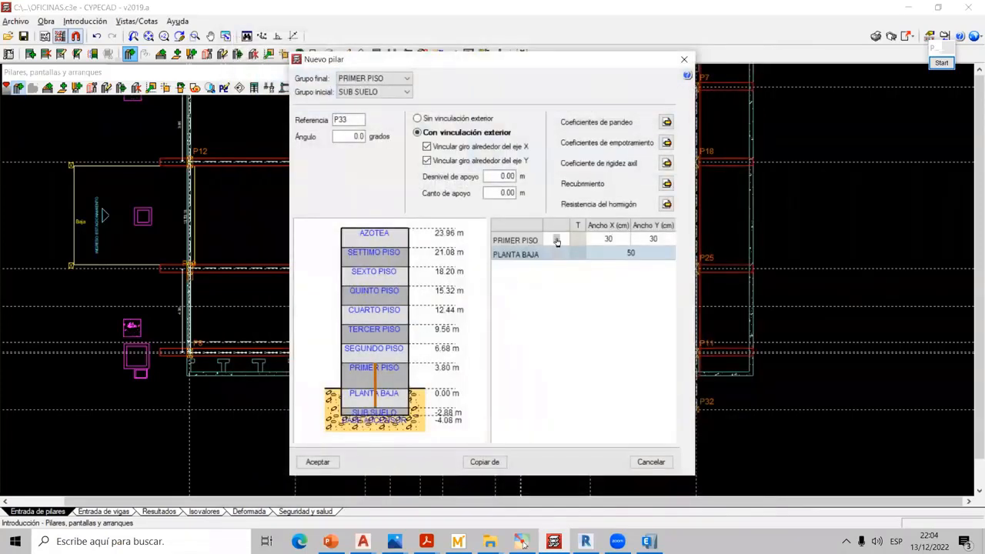
- Set the new column's PRIMER PISO section to a circle 50 cm in diameter and accept the column data
click(556, 241)
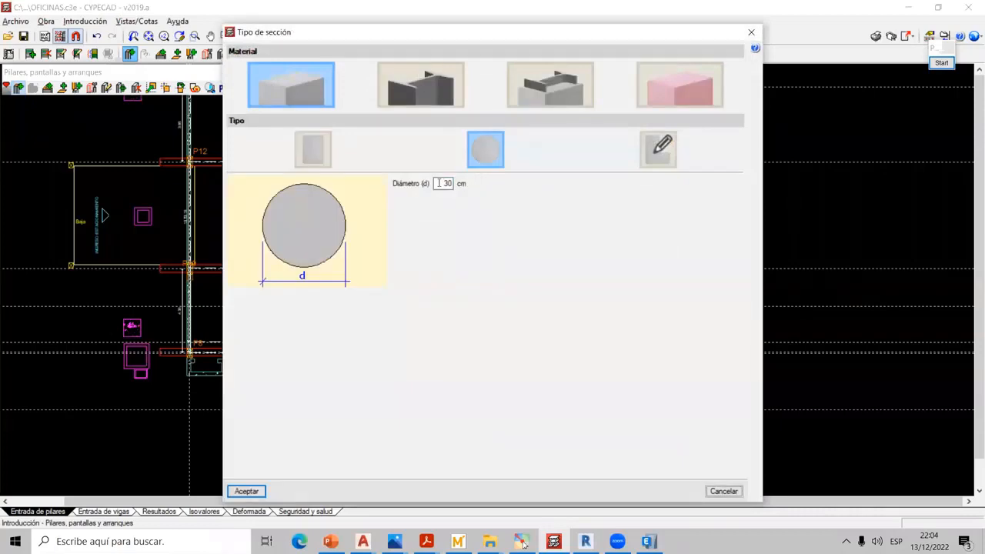
double_click(444, 184)
text(50)
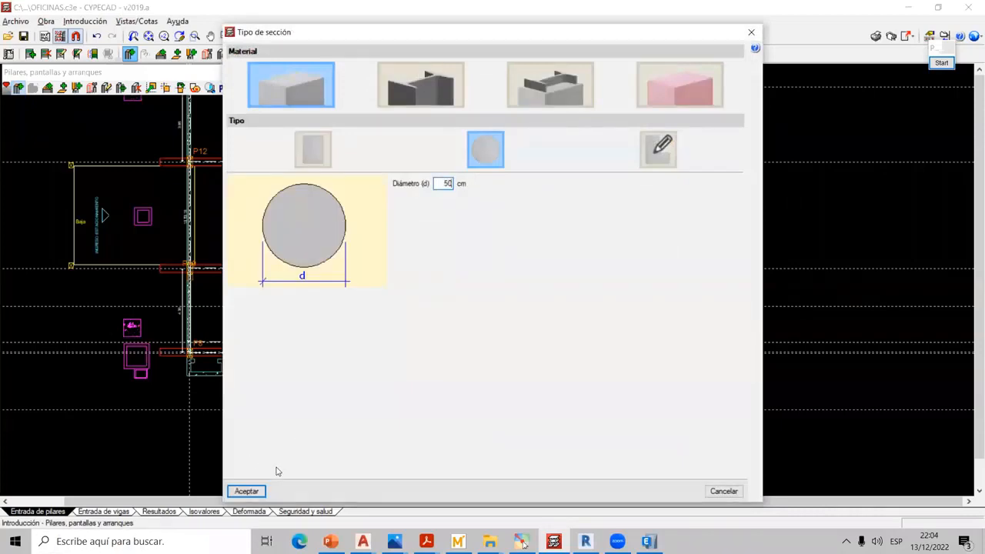
click(247, 490)
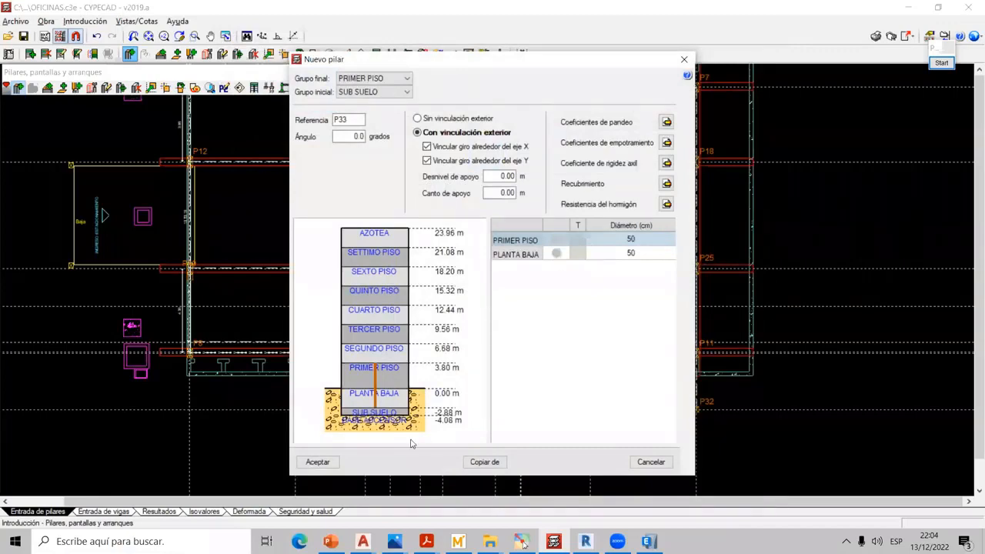
click(319, 462)
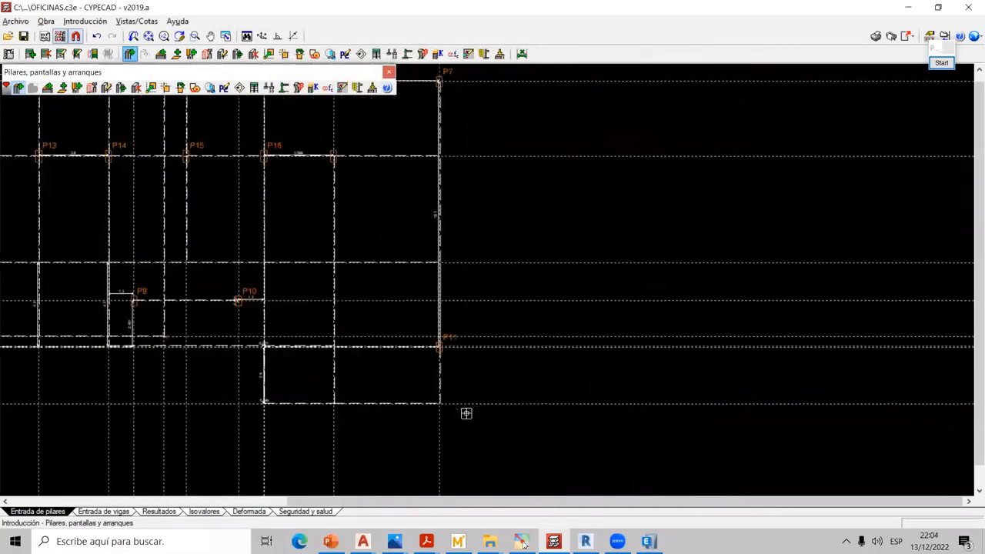
- Accept the intersection and extension snaps and place the circular column 5 m from P32 along the outer row's axis
scroll(369, 414, up, 2)
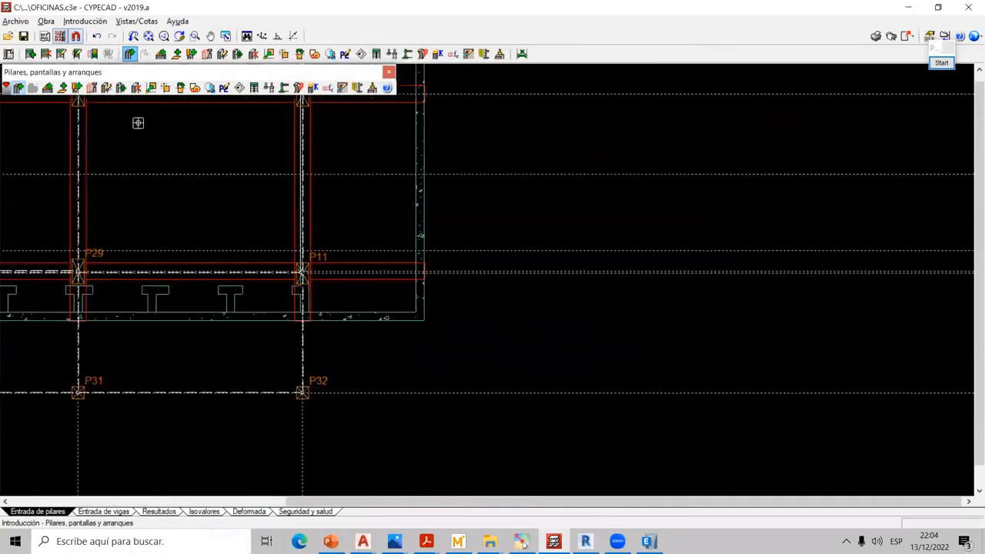
click(75, 37)
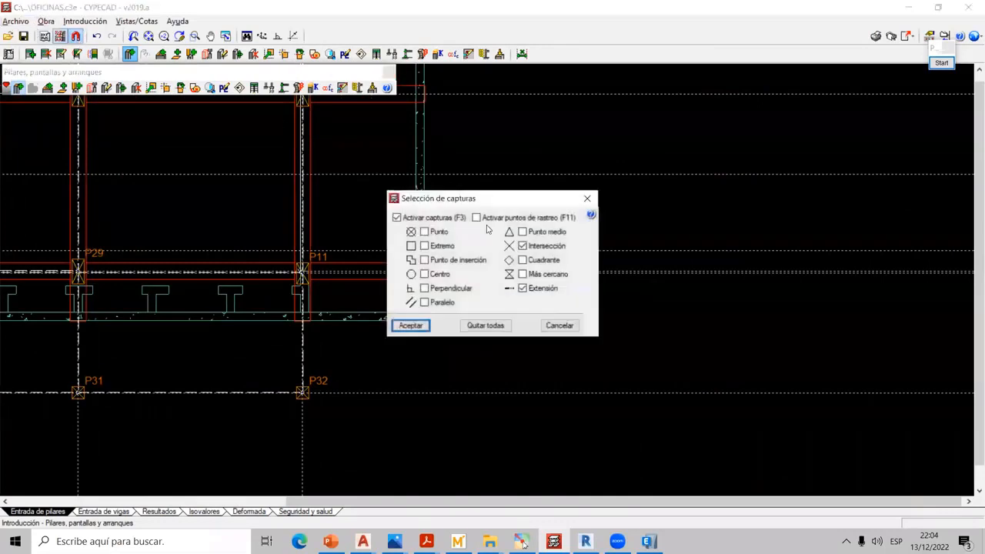
click(421, 324)
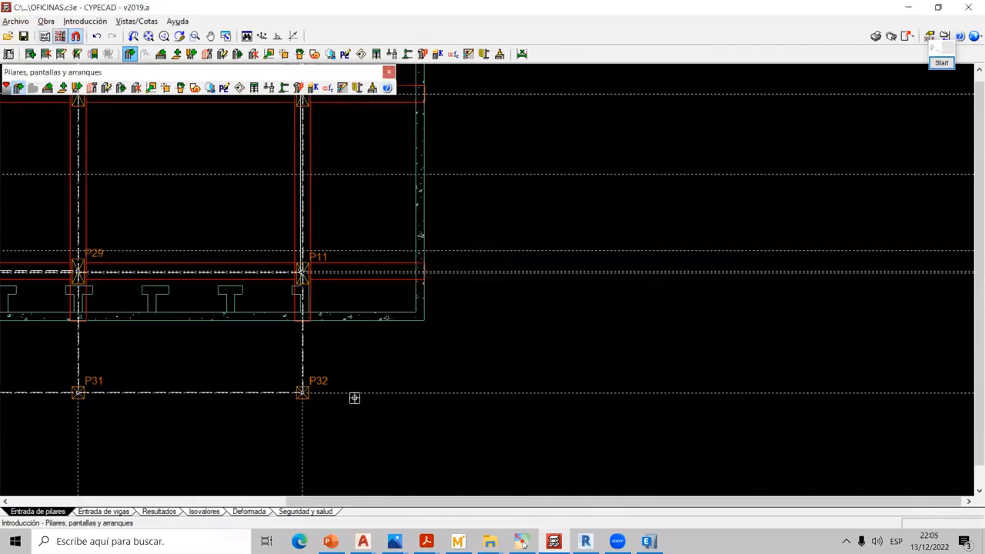
scroll(365, 396, up, 2)
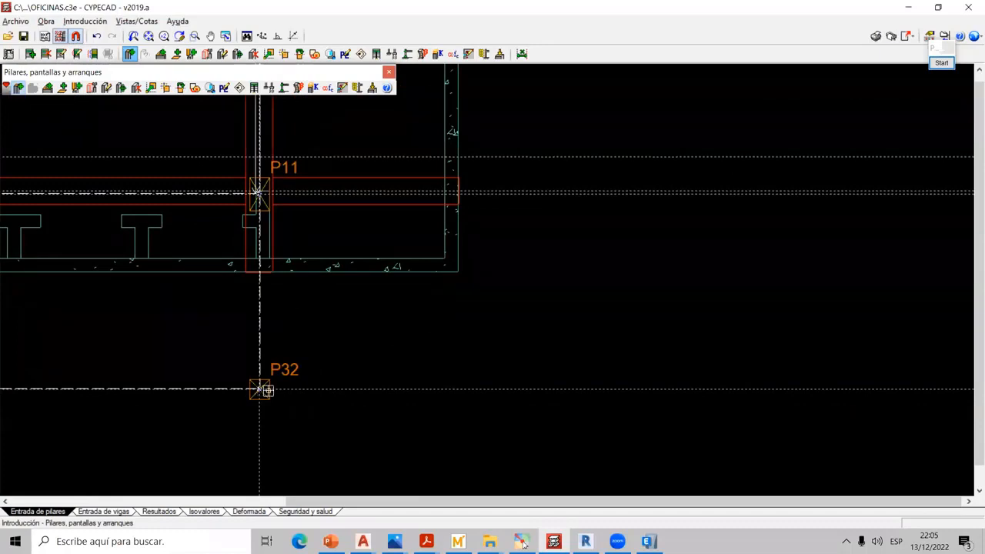
key(Return)
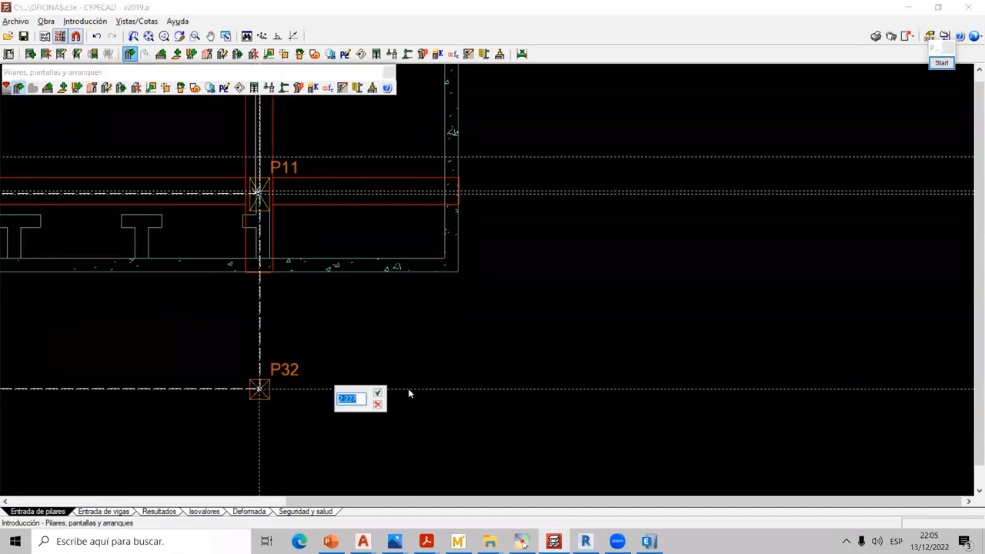
text(5)
key(Return)
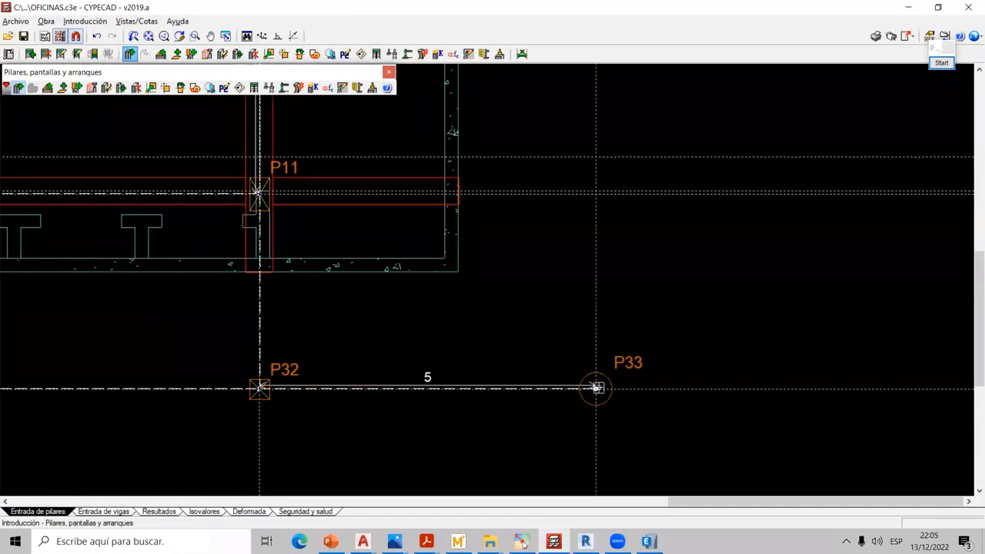
scroll(596, 390, up, 1)
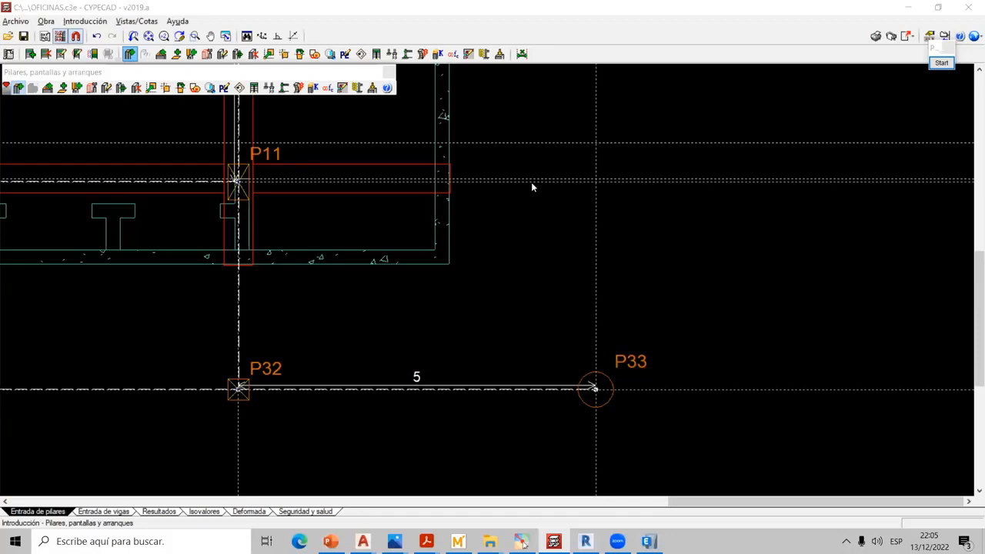
- Switch to Revit and examine the tower's foundation beams, footings and outer columns from below in the 3D ARQUITECTURA view
click(586, 540)
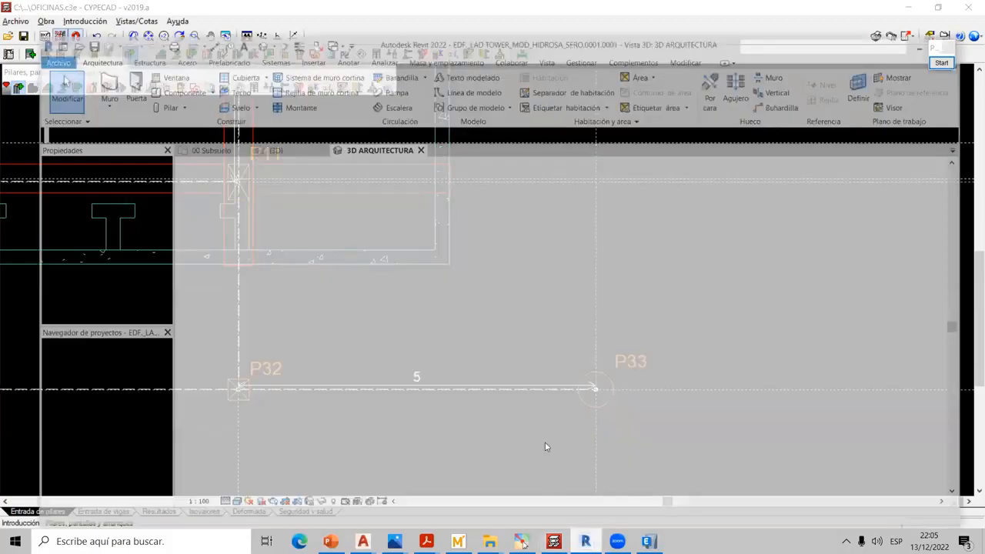
scroll(552, 373, down, 3)
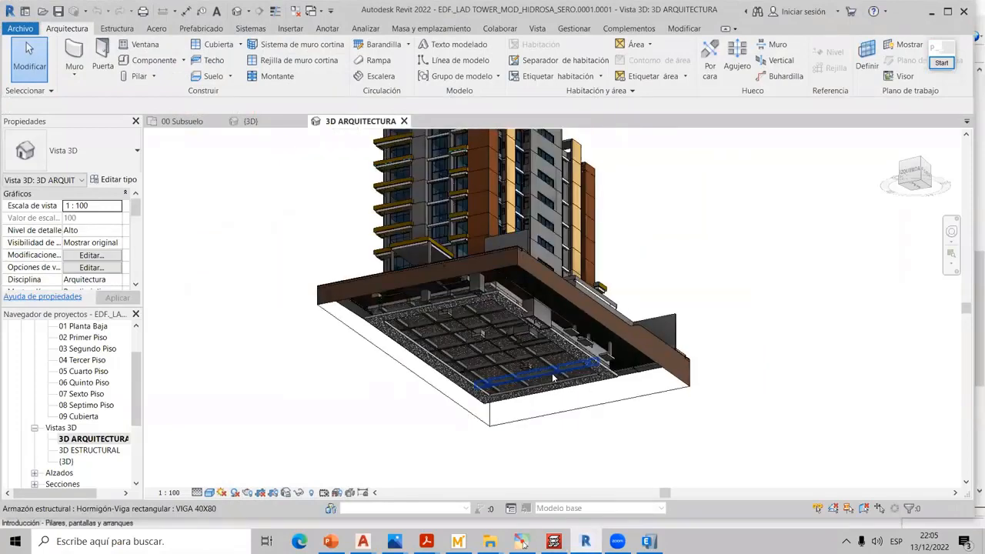
shift+middle_drag(559, 374, 495, 346)
scroll(525, 393, up, 4)
scroll(496, 347, up, 2)
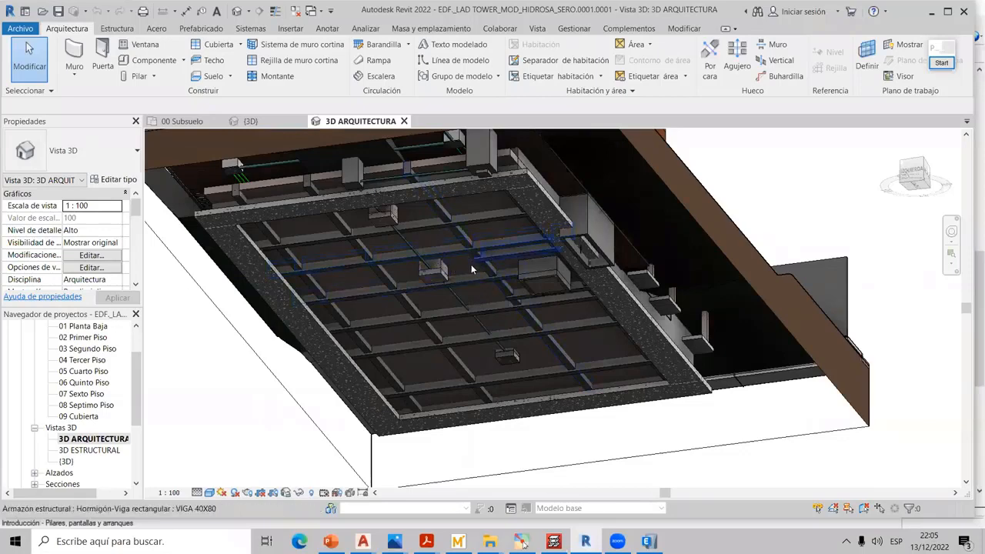
shift+middle_drag(472, 266, 466, 346)
shift+middle_drag(501, 308, 627, 289)
scroll(629, 286, up, 5)
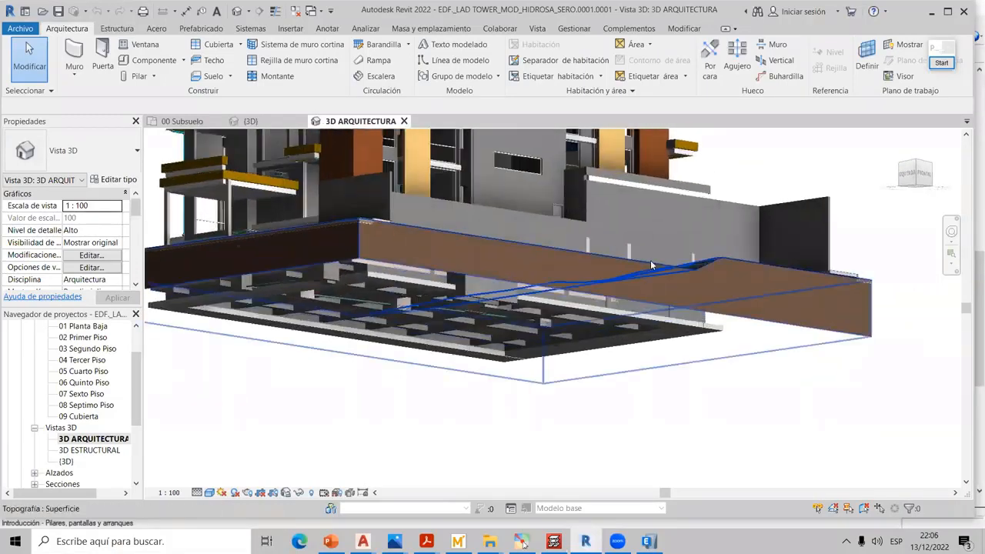
shift+middle_drag(683, 251, 661, 307)
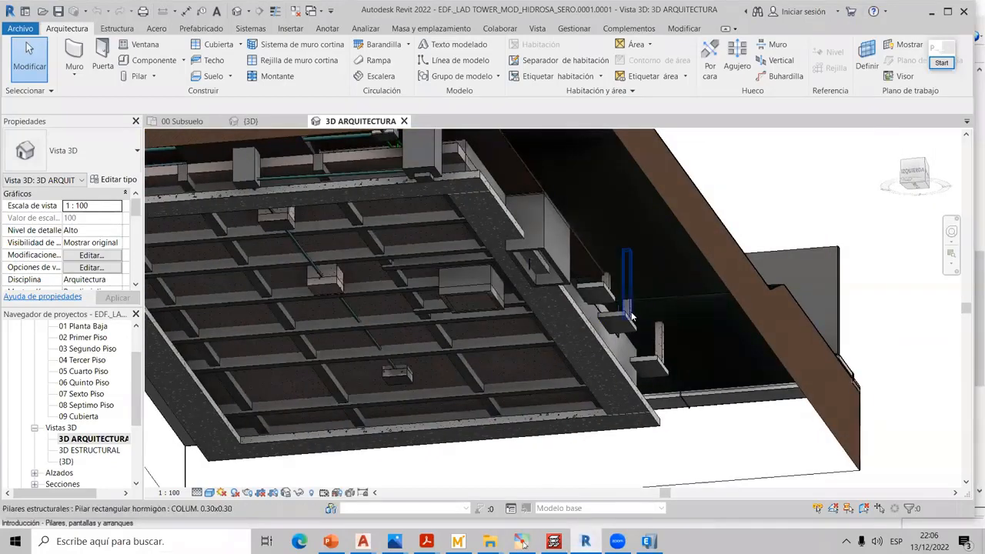
scroll(664, 337, down, 2)
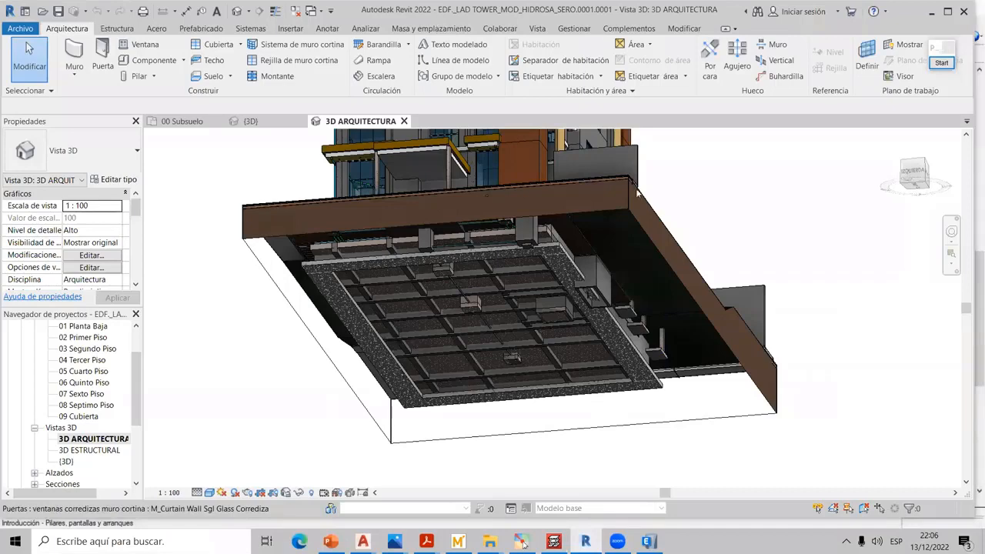
- Switch back to CYPECAD, close the floating column tools and change from column entry to beam entry
click(522, 543)
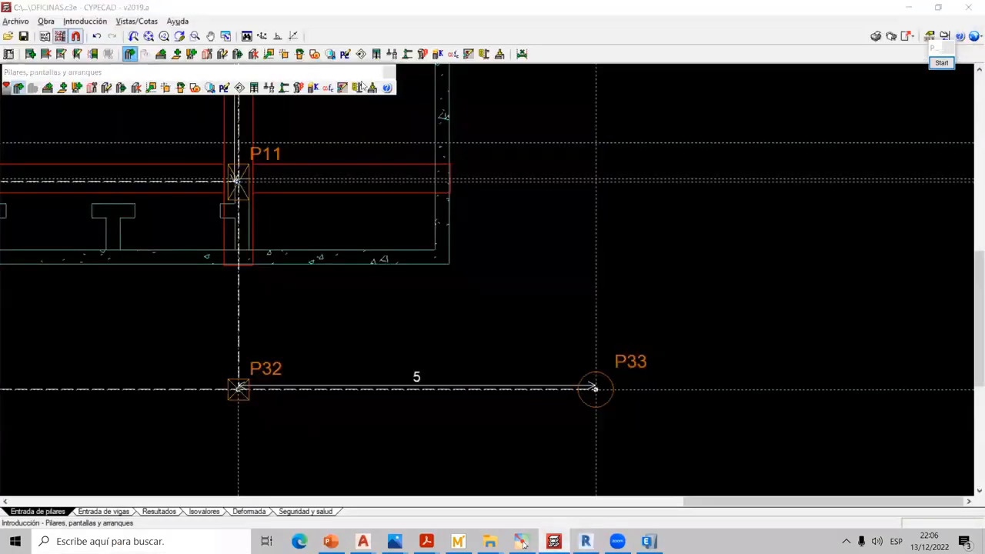
click(389, 72)
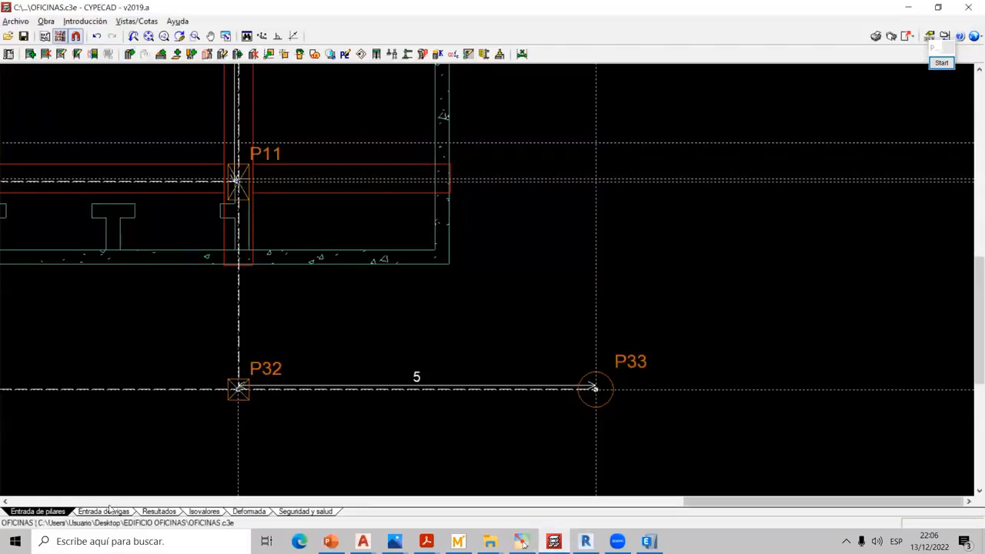
scroll(228, 271, down, 4)
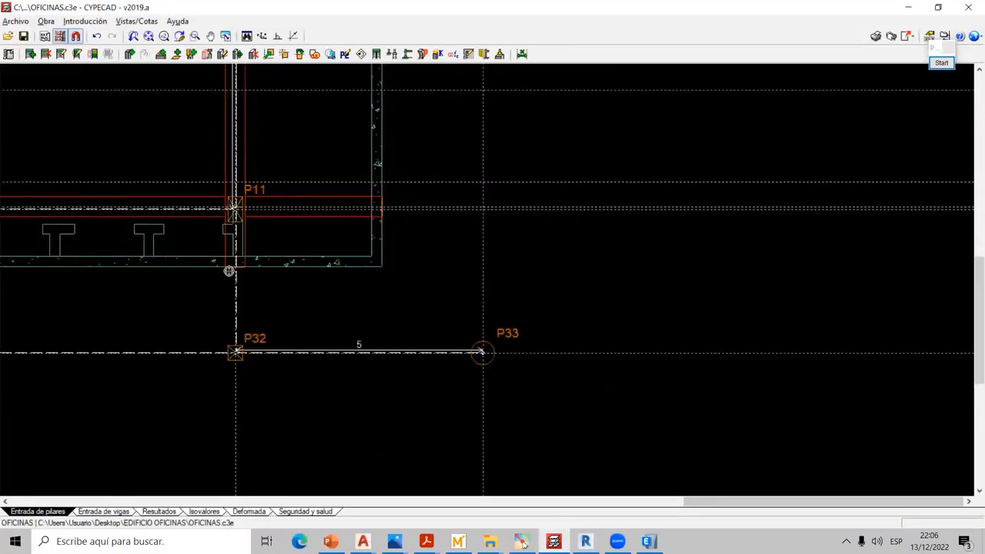
scroll(351, 337, down, 3)
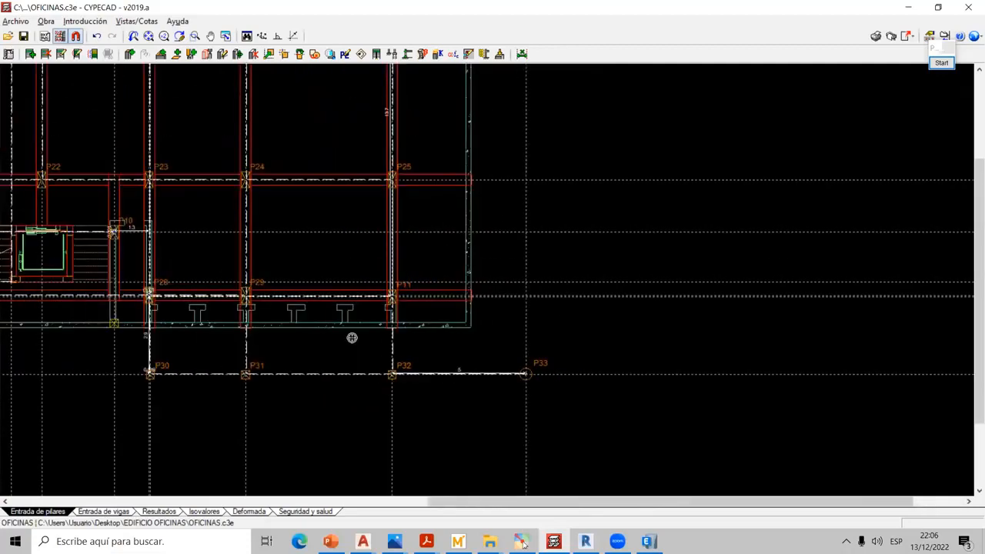
scroll(535, 331, up, 1)
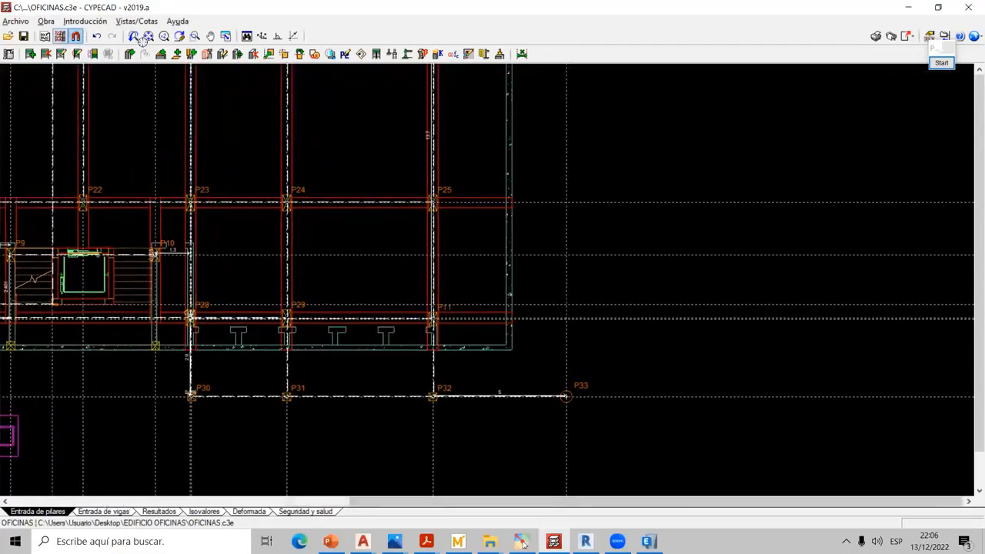
click(104, 511)
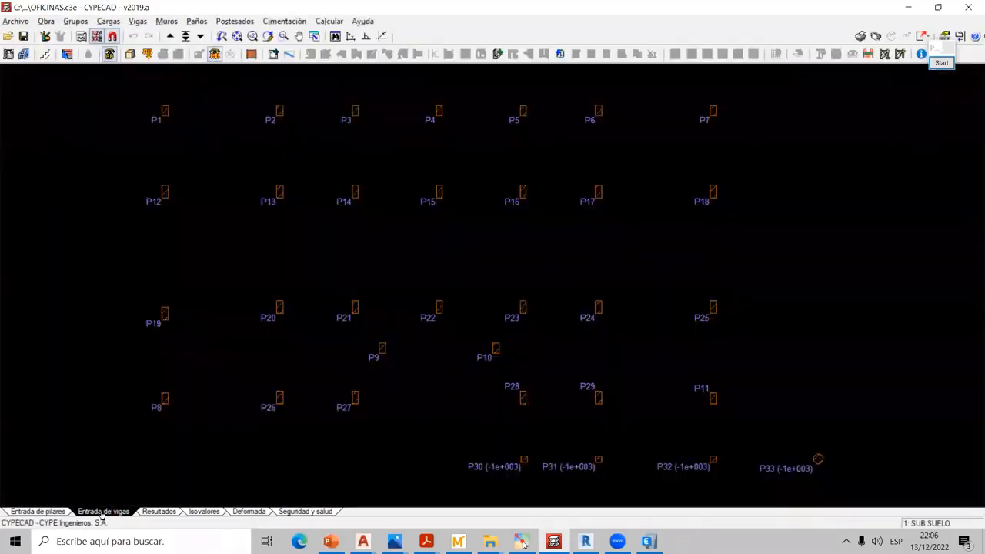
- Open the building's 3D view and examine the short outer columns and the circular column from several angles
click(129, 55)
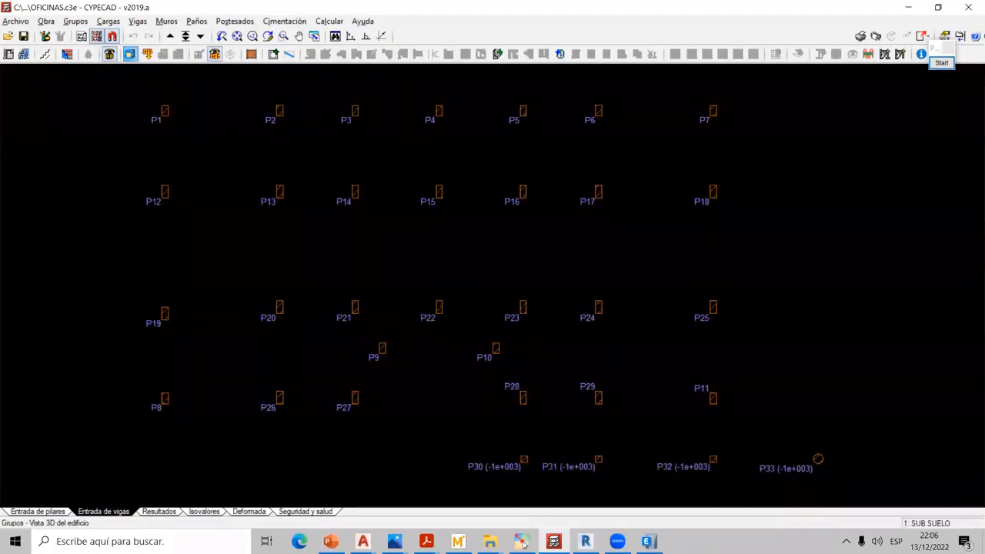
click(593, 138)
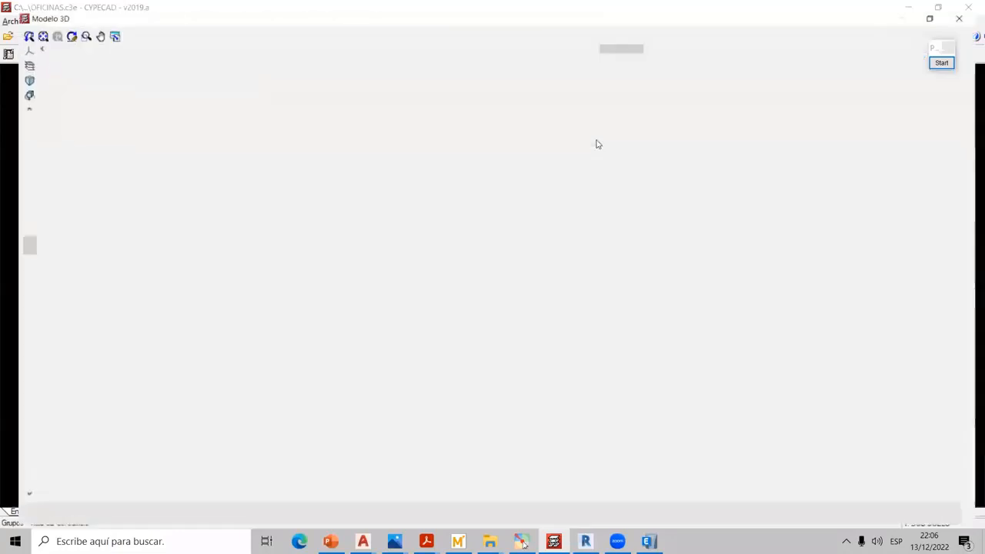
drag(525, 286, 678, 336)
scroll(679, 335, up, 6)
middle_drag(908, 319, 705, 239)
scroll(705, 239, up, 4)
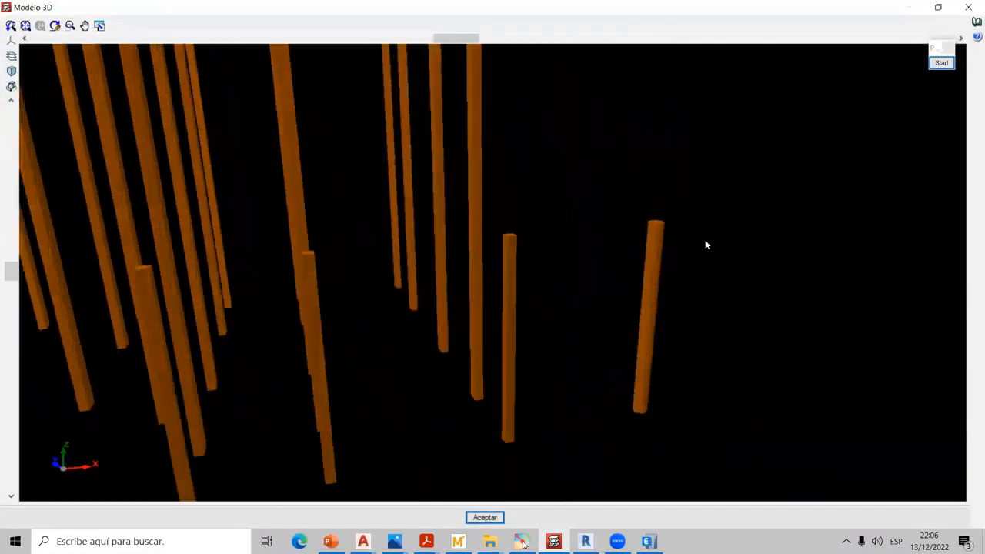
drag(655, 325, 692, 309)
scroll(693, 309, up, 2)
scroll(527, 323, down, 2)
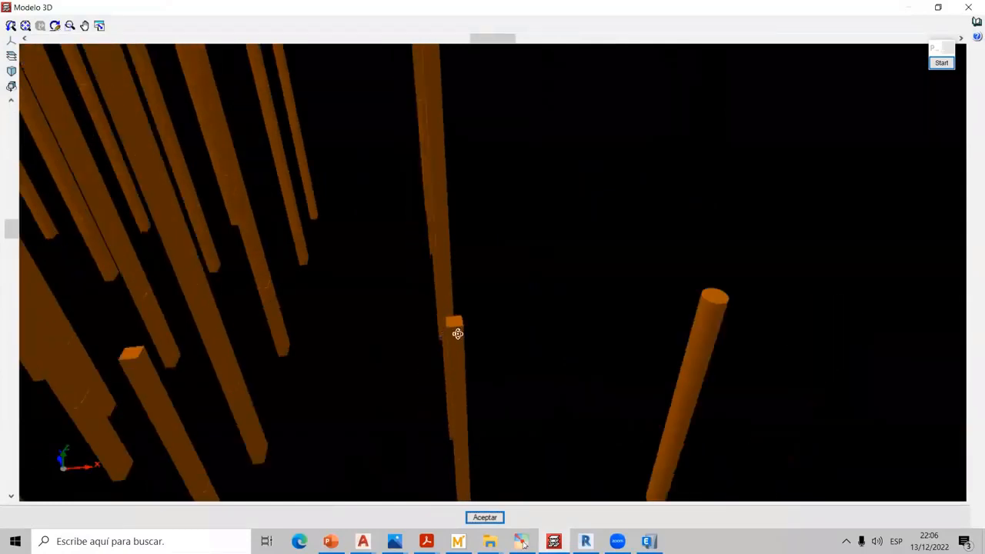
scroll(505, 317, down, 2)
mouse_move(457, 334)
mouse_down()
mouse_move(505, 317)
mouse_move(468, 334)
mouse_up()
middle_drag(468, 333, 547, 349)
scroll(547, 349, up, 3)
drag(546, 349, 926, 115)
- Start the screen annotation and draw a red rectangular column section with four corner bars beside the model
click(941, 64)
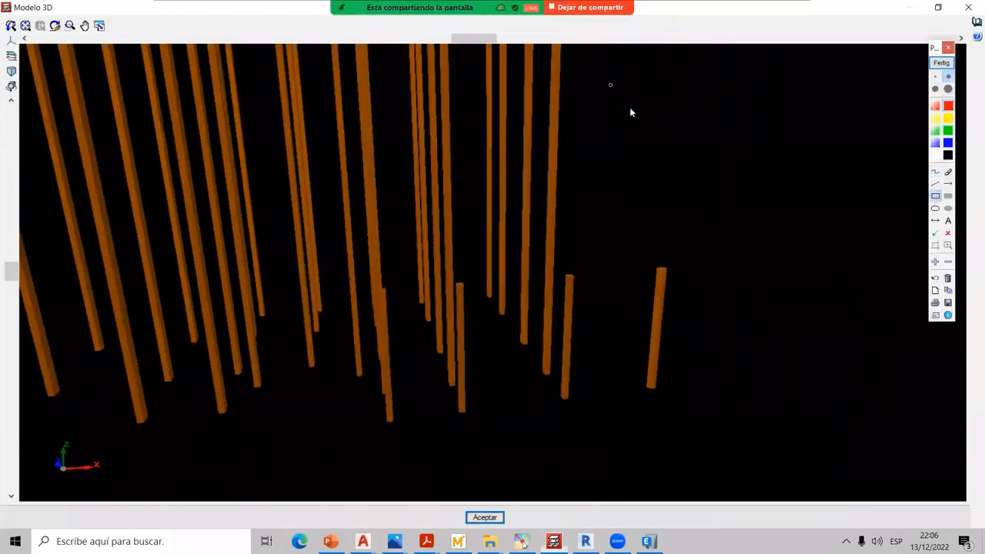
drag(609, 85, 712, 201)
click(948, 90)
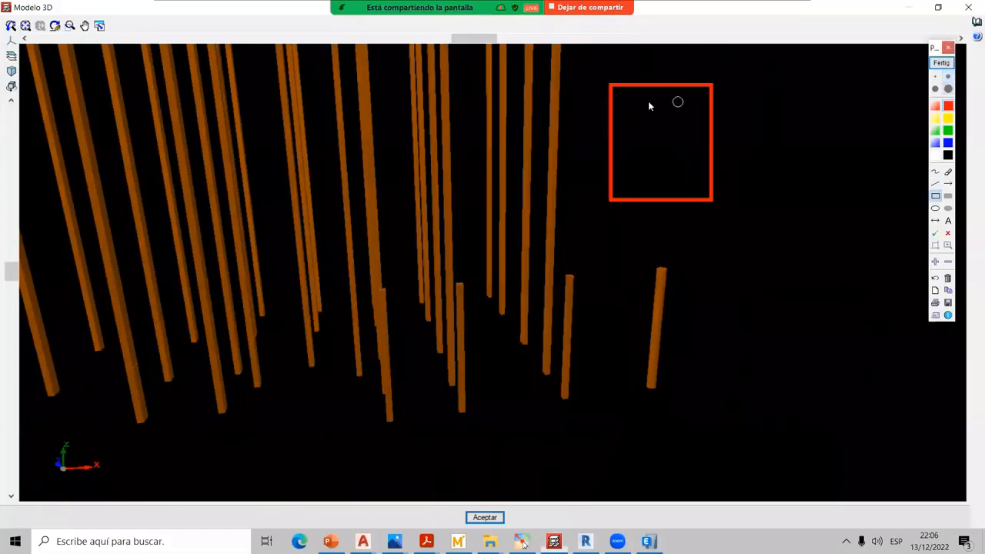
click(629, 104)
click(693, 103)
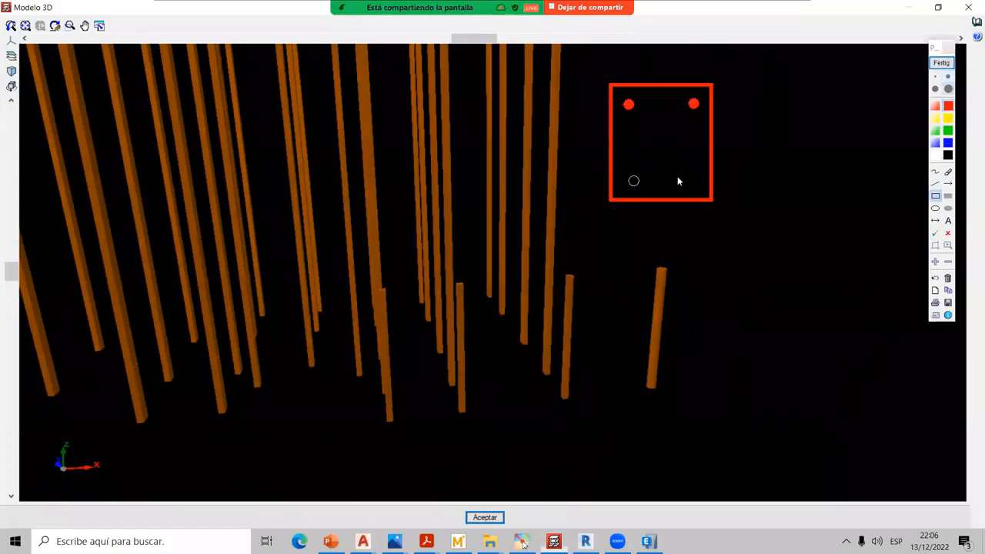
click(629, 182)
click(691, 179)
- Draw a solid red L-shaped column section with eight green reinforcement bars and end the screen annotation
drag(772, 87, 837, 229)
drag(771, 182, 900, 229)
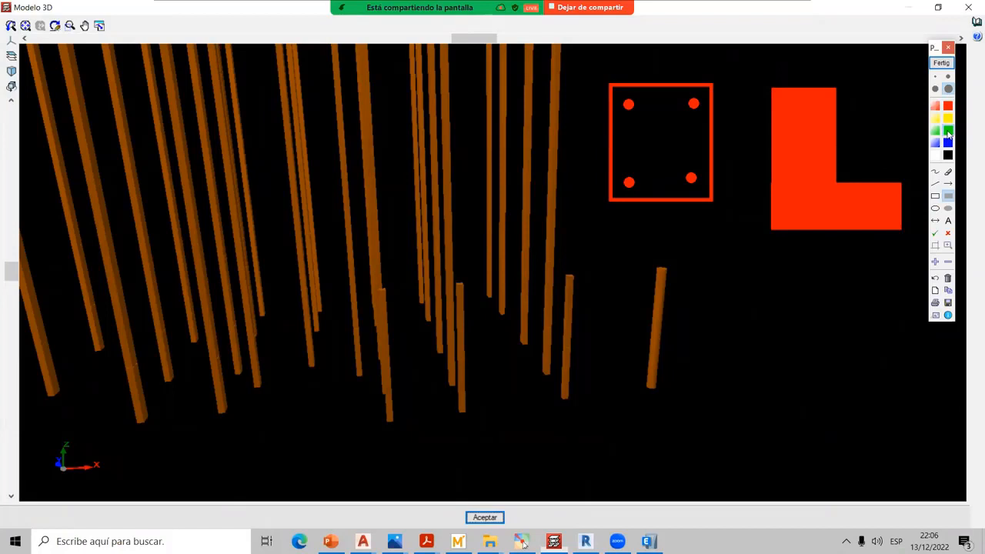
click(934, 172)
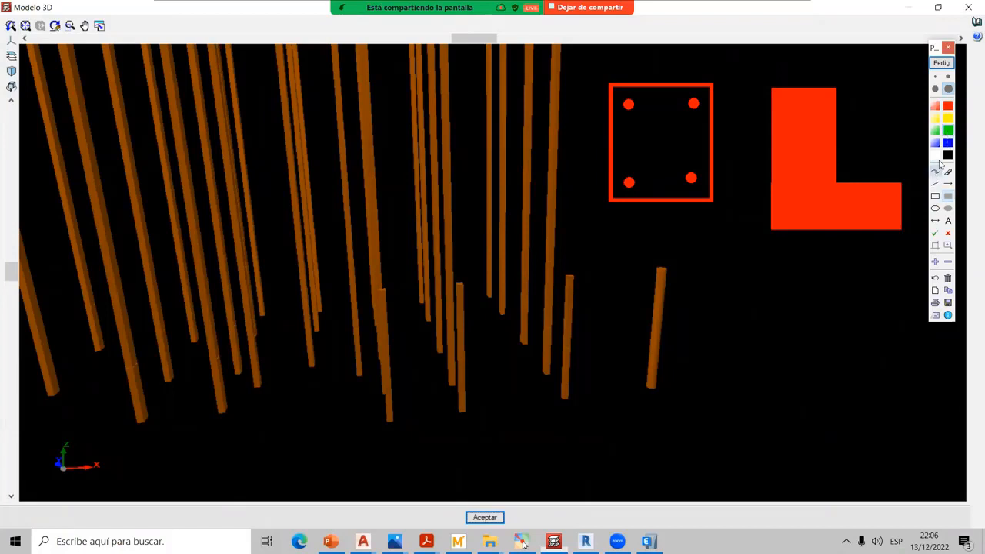
click(782, 102)
click(887, 195)
click(818, 217)
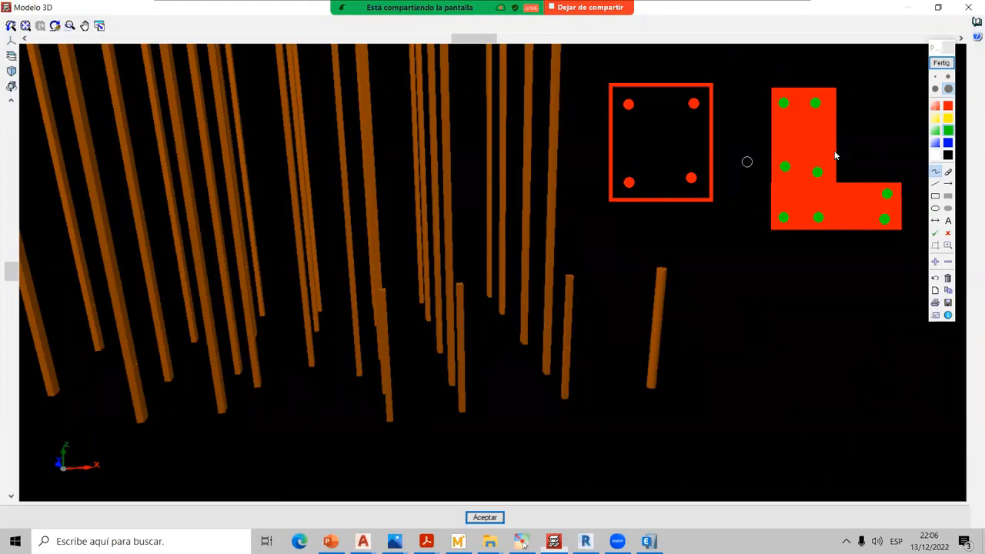
click(811, 116)
click(941, 62)
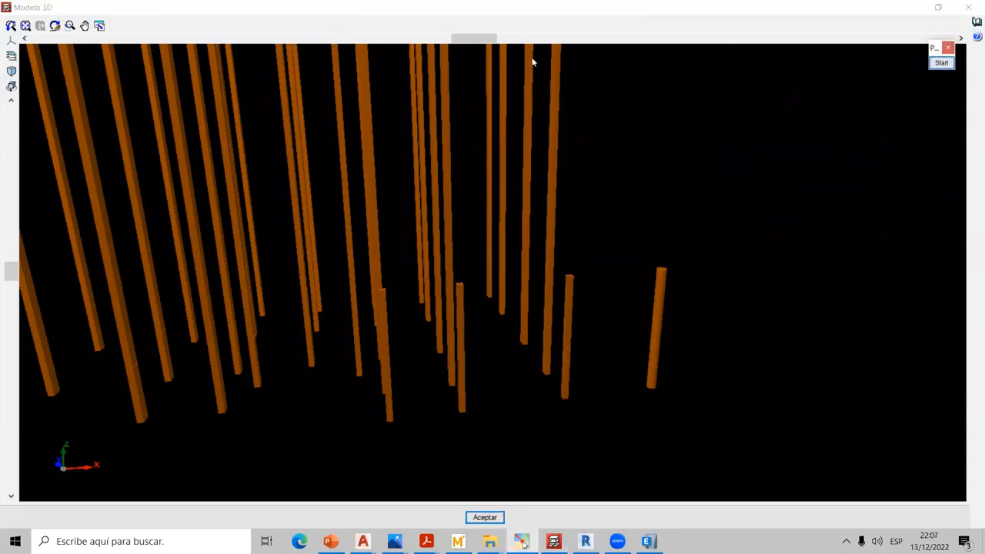
- Examine the full-height columns in the 3D model, close it, and reopen it to view the column rows from another side
mouse_move(529, 207)
mouse_down()
mouse_move(537, 185)
mouse_move(524, 192)
mouse_up()
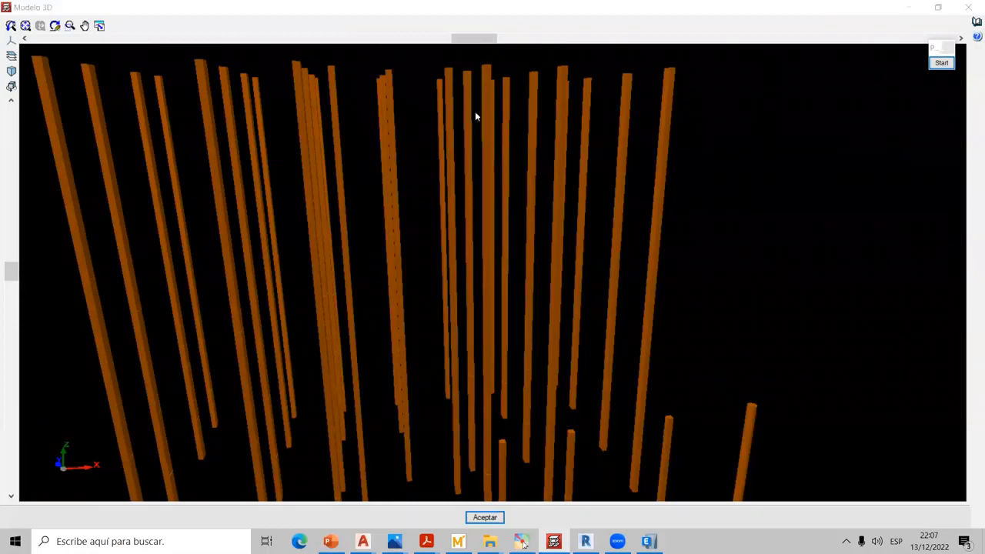
scroll(477, 114, down, 3)
middle_drag(508, 162, 494, 156)
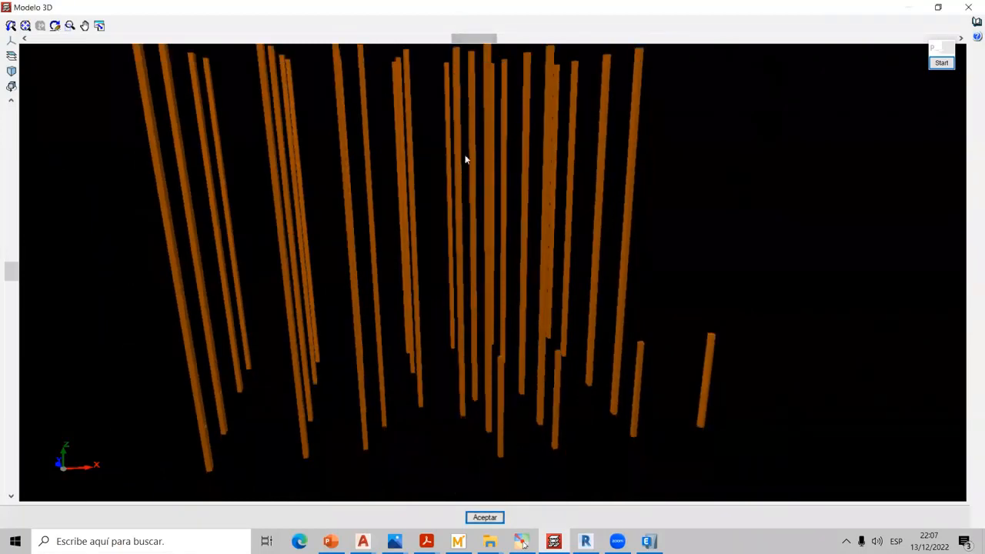
scroll(435, 158, down, 2)
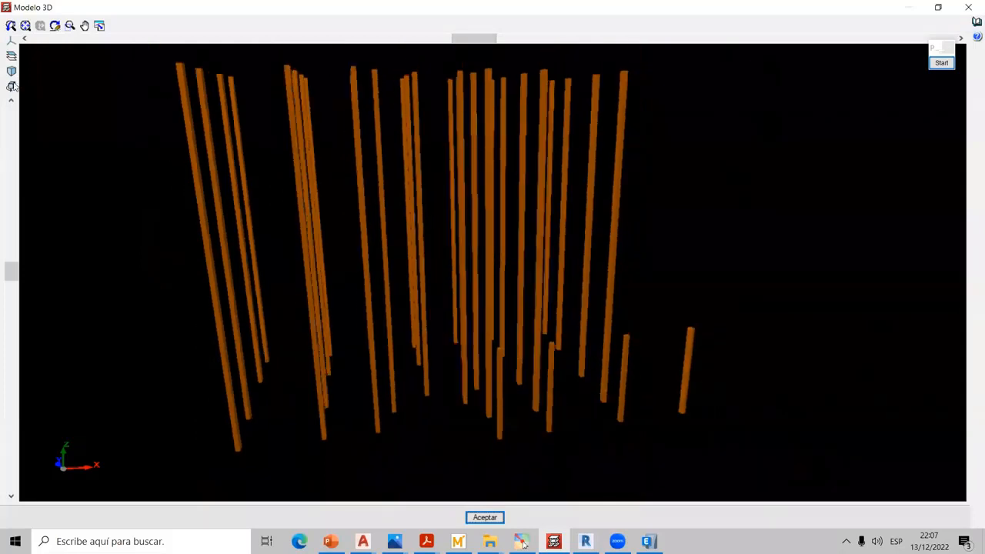
click(12, 87)
drag(478, 96, 486, 53)
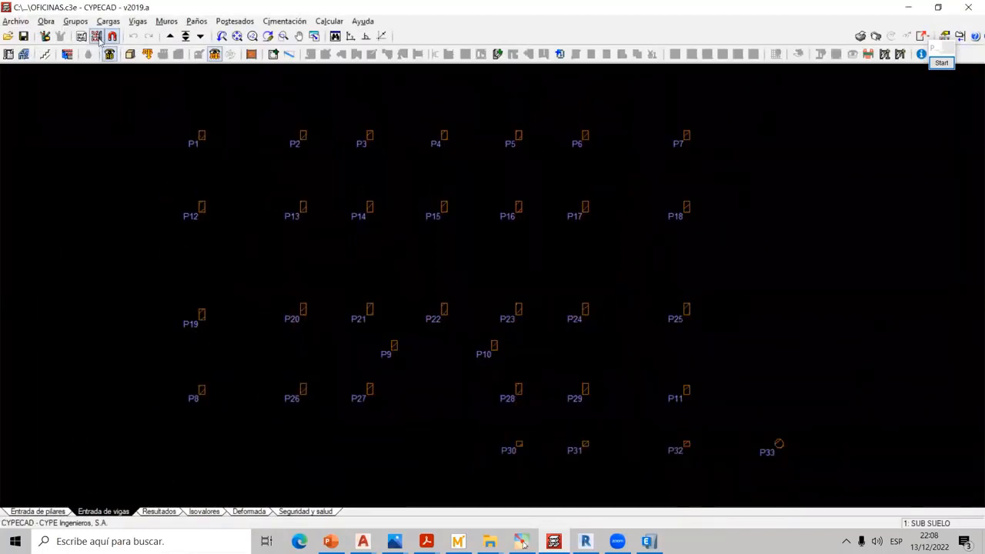
click(132, 56)
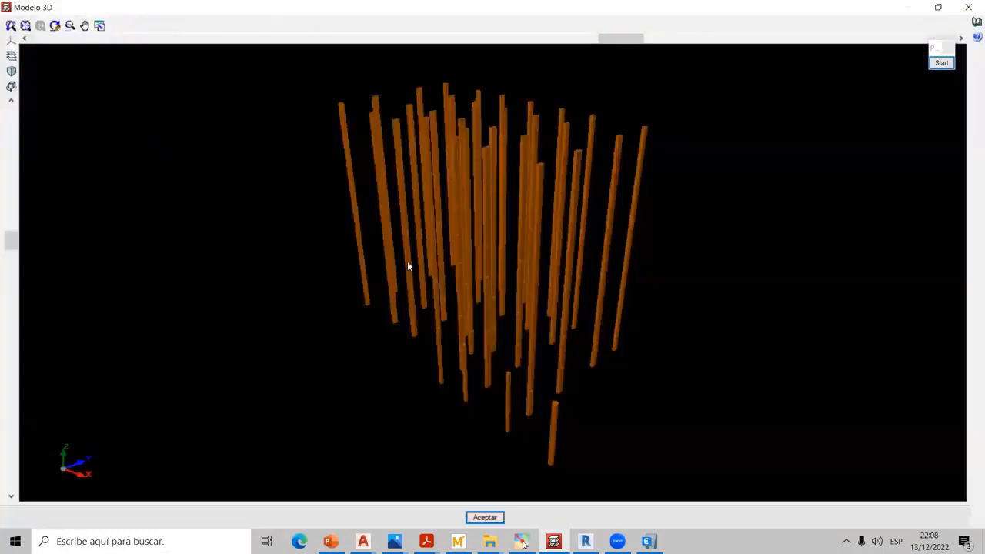
drag(504, 219, 714, 198)
click(945, 64)
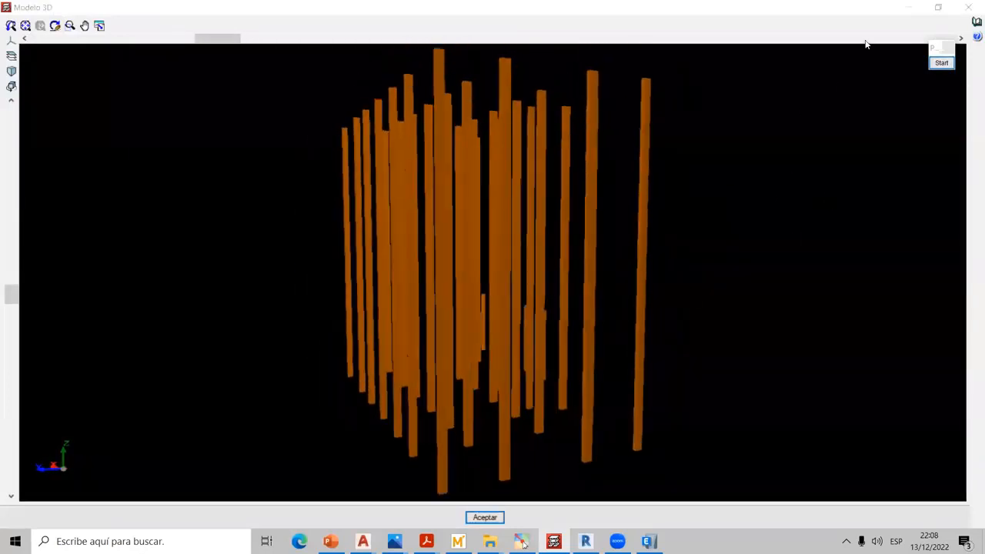
click(942, 62)
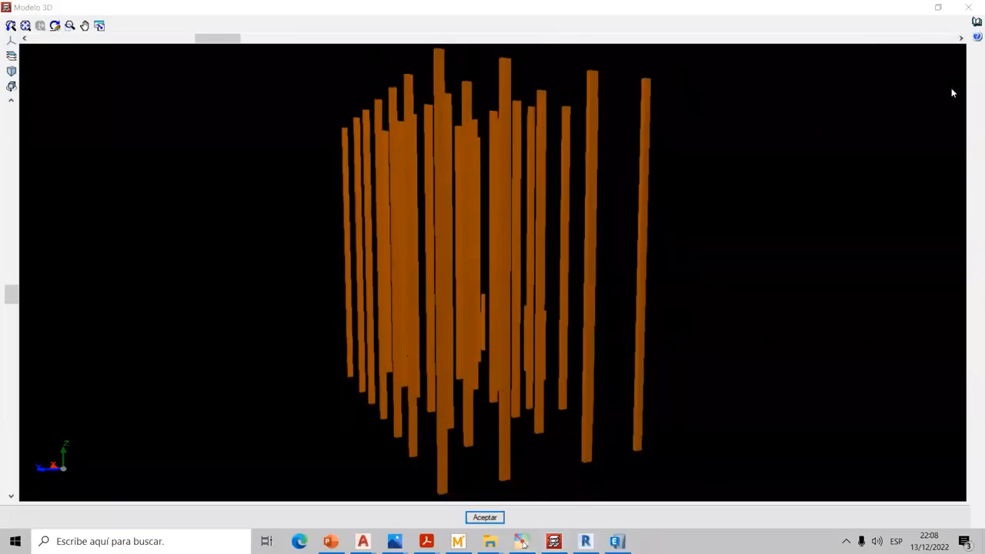
click(941, 195)
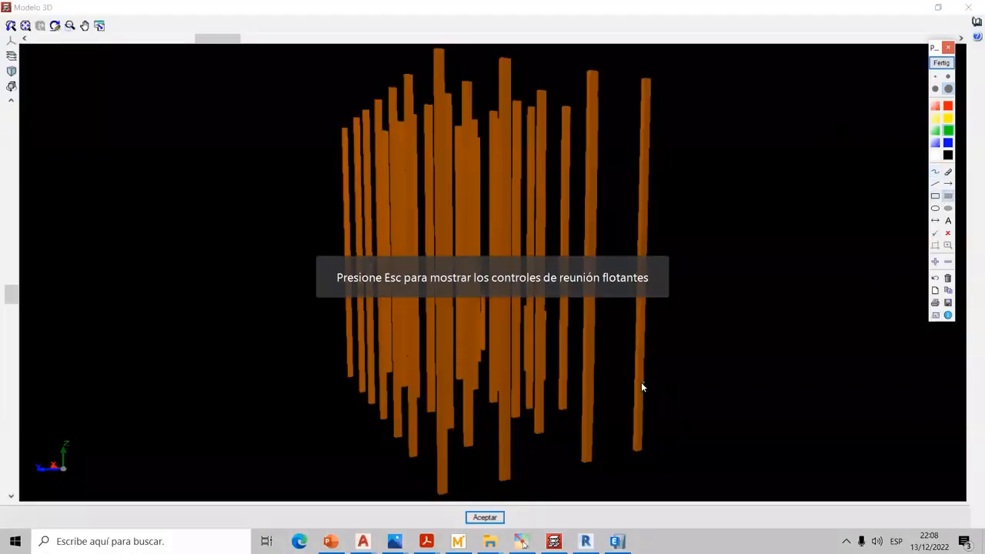
drag(638, 381, 684, 389)
click(943, 63)
- Start the screen annotation and draw five filled green floor beams joining the two front full-height columns, one per level
click(943, 63)
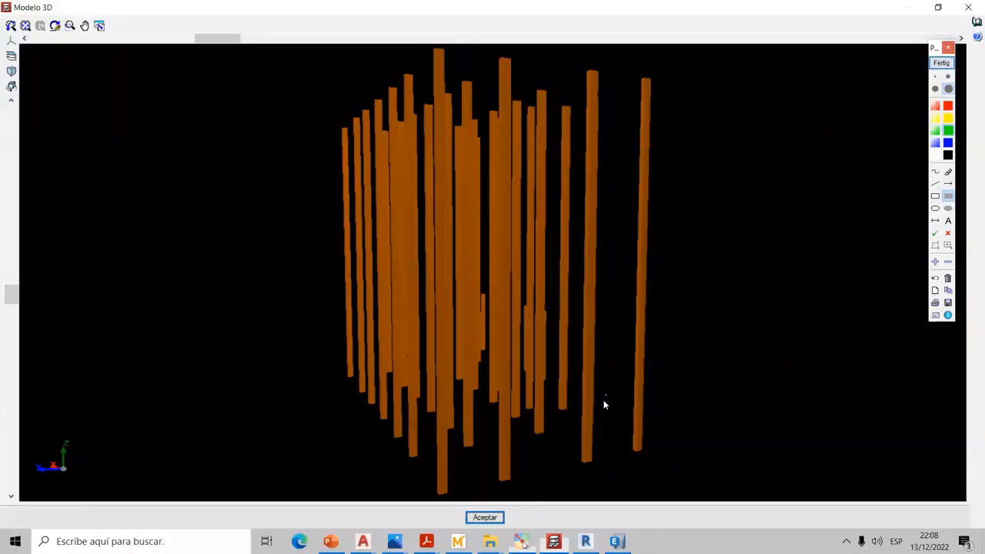
drag(591, 394, 639, 397)
drag(636, 315, 637, 314)
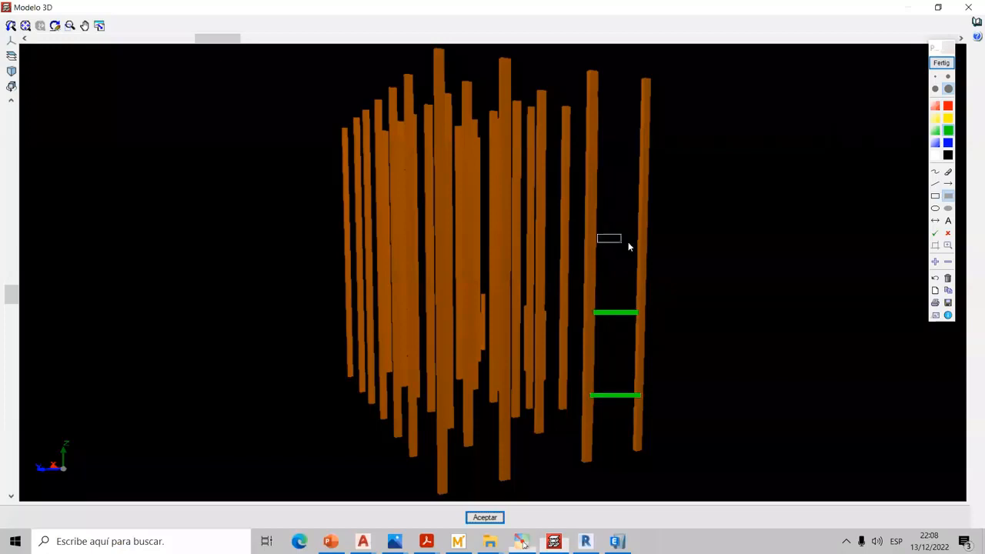
drag(642, 239, 642, 239)
drag(632, 166, 641, 165)
drag(595, 71, 648, 83)
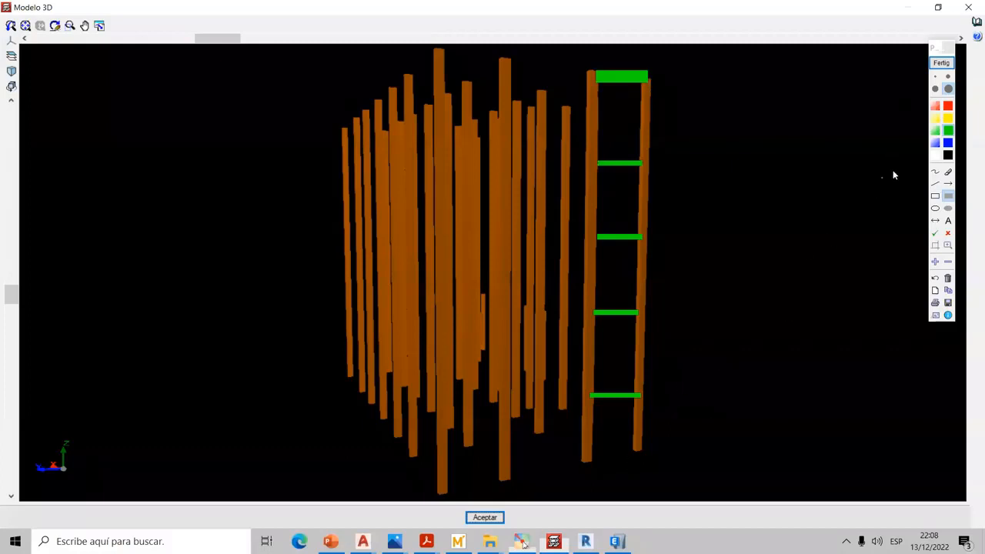
- Draw a green footing block under the outermost column and a thick freehand foundation beam between the bases of two neighbouring columns
drag(628, 440, 656, 454)
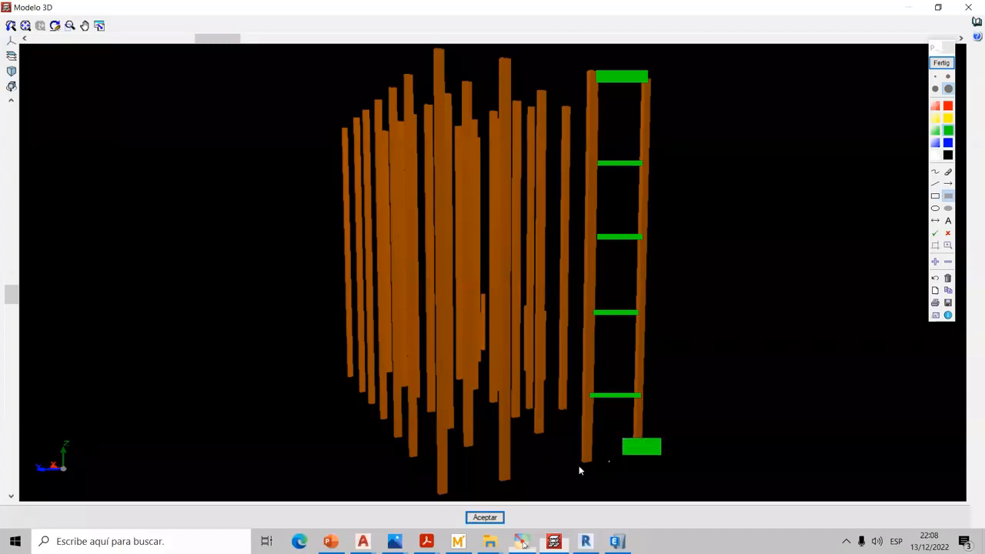
click(934, 171)
drag(494, 485, 591, 460)
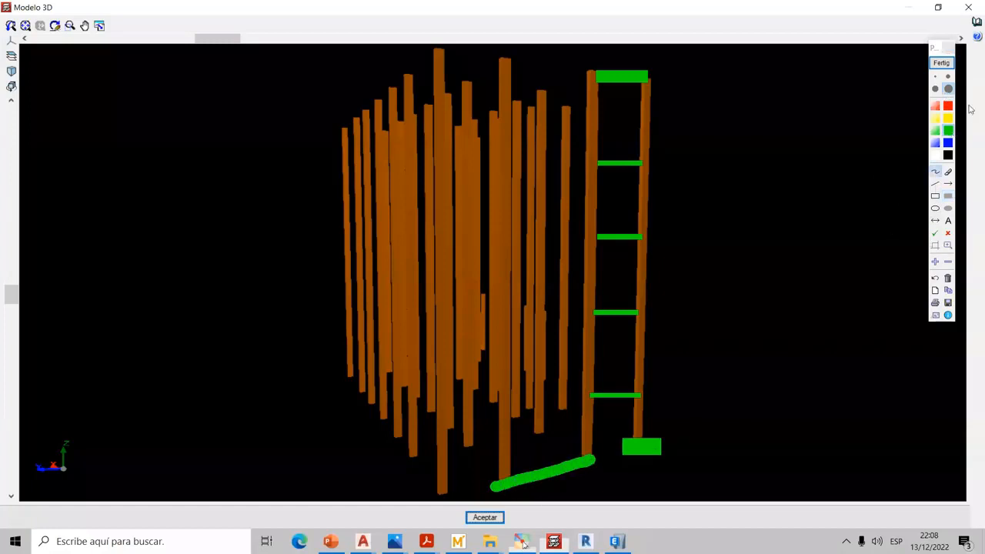
- With a finer green pen, mark the top storey's column as pinned above and fixed below, labelled K = 0,7
click(947, 76)
drag(645, 163, 661, 165)
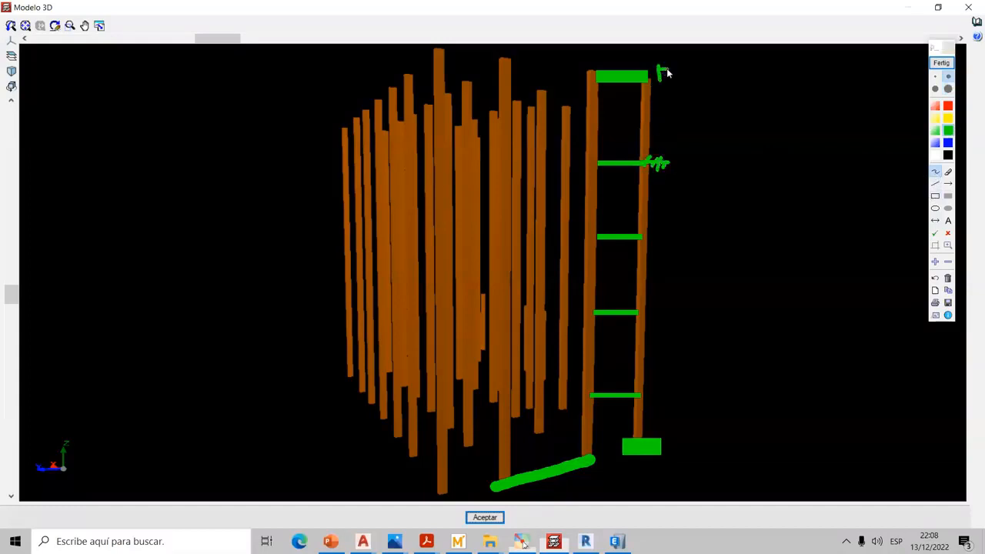
mouse_move(666, 73)
mouse_down()
mouse_move(662, 91)
mouse_move(683, 135)
mouse_move(706, 119)
mouse_move(696, 135)
mouse_up()
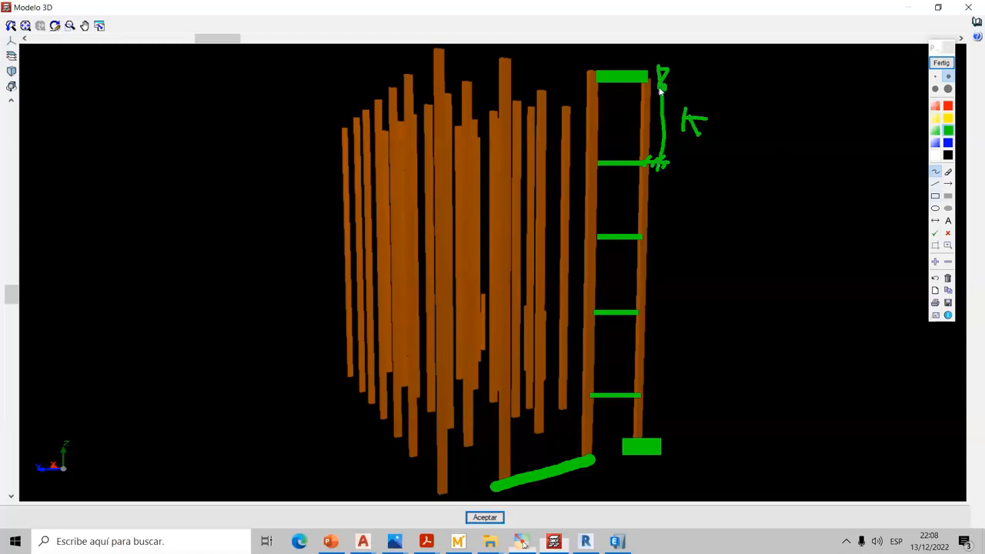
drag(709, 127, 728, 134)
mouse_move(745, 123)
mouse_down()
mouse_move(742, 140)
mouse_move(752, 133)
mouse_move(788, 153)
mouse_up()
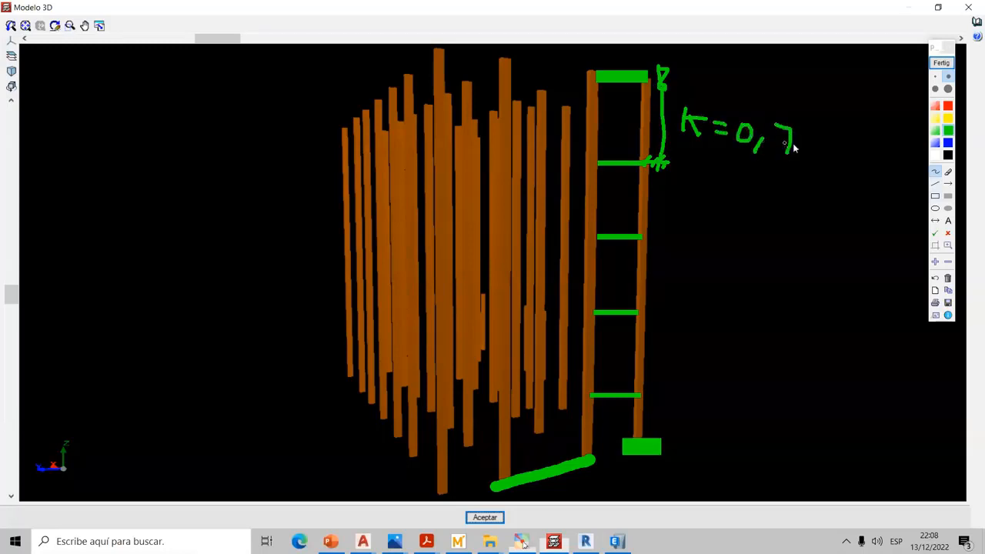
- Mark the second storey from the top with a fixed lower support and an extent line, labelled K = 0,5
drag(643, 232, 667, 230)
mouse_move(660, 171)
mouse_down()
mouse_move(660, 204)
mouse_move(682, 215)
mouse_move(705, 198)
mouse_move(701, 213)
mouse_up()
mouse_move(726, 203)
mouse_down()
mouse_move(739, 212)
mouse_move(785, 204)
mouse_move(791, 220)
mouse_move(775, 224)
mouse_up()
drag(655, 233, 678, 238)
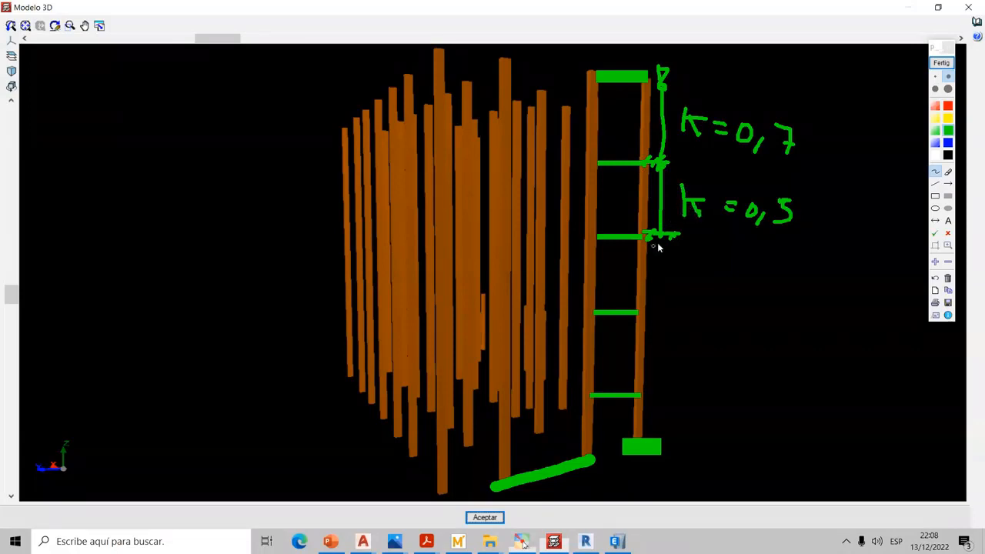
- Mark the third storey from the top with a fixed lower support and an extent line, labelled K = 0,5
drag(652, 314, 672, 316)
drag(687, 282, 687, 299)
drag(691, 290, 710, 287)
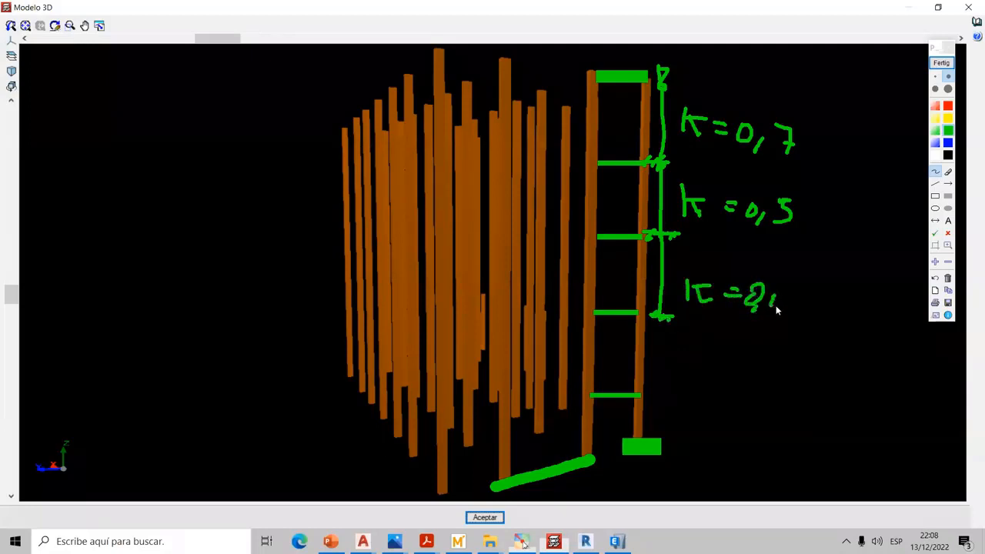
drag(779, 289, 785, 295)
- Mark the fourth storey from the top with an extent line and lower support, add its handwritten label, and end the screen annotation
mouse_move(662, 320)
mouse_down()
mouse_move(652, 398)
mouse_move(681, 395)
mouse_up()
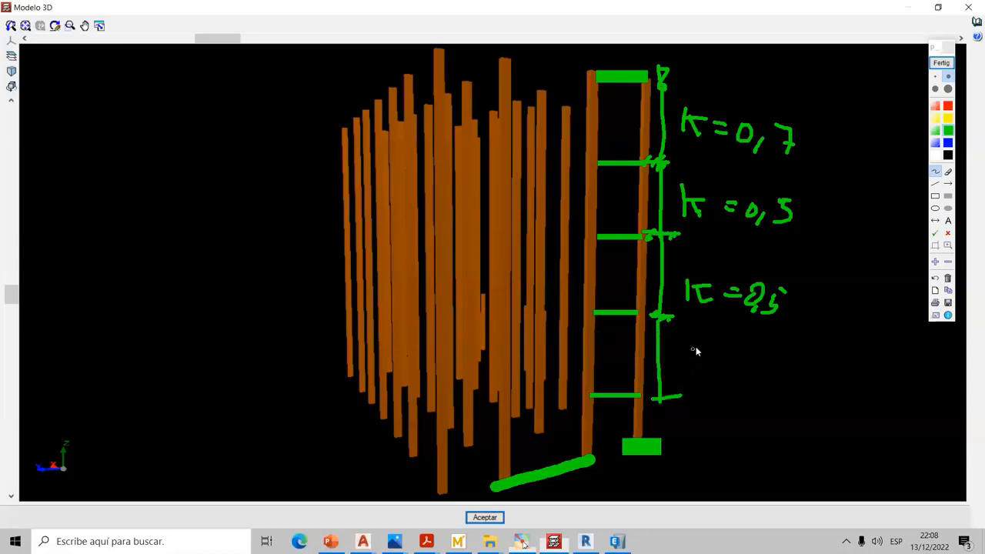
mouse_move(695, 348)
mouse_down()
mouse_move(696, 371)
mouse_move(739, 355)
mouse_up()
drag(728, 365, 742, 364)
click(940, 63)
- Restart the screen annotation, draw a large freehand green cross beside the outermost column, and close the annotation again
click(940, 63)
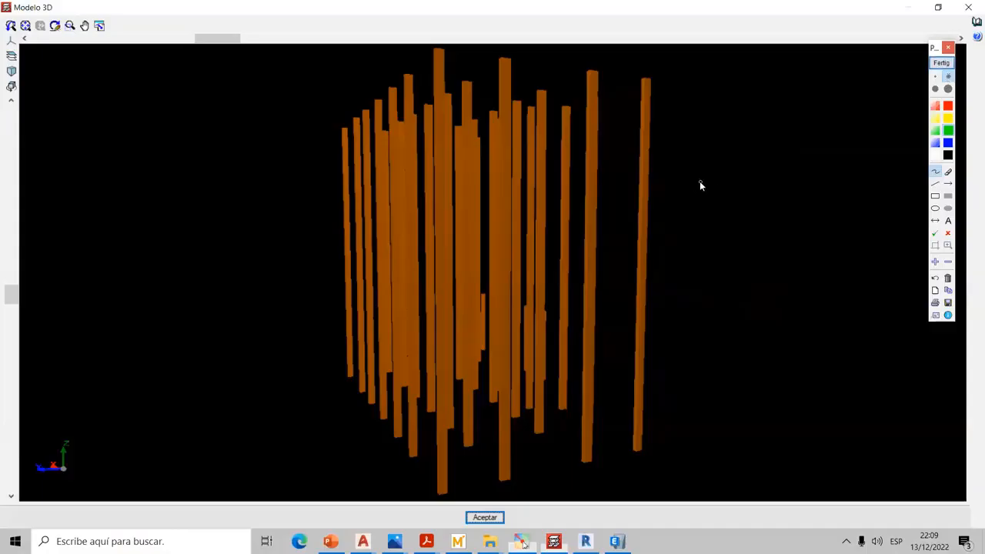
drag(677, 137, 741, 239)
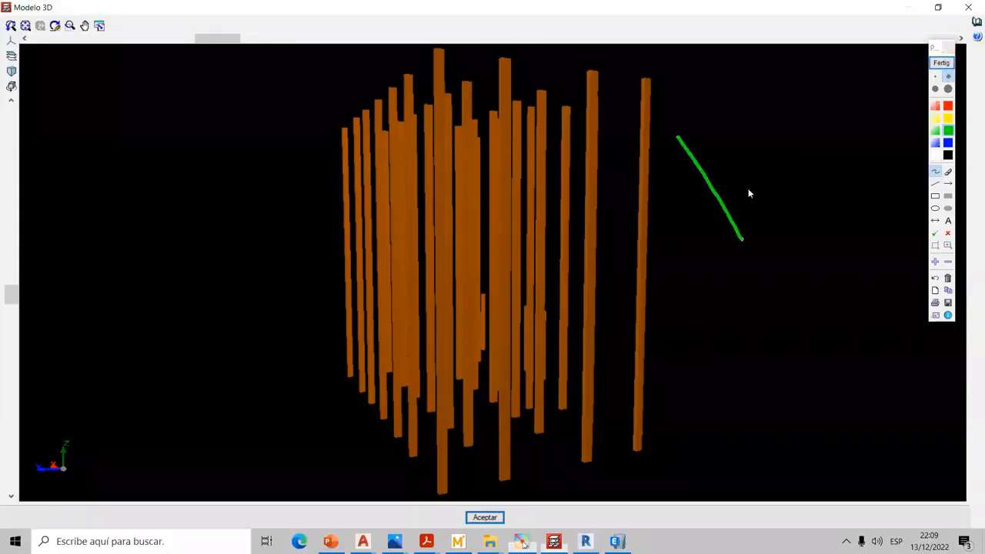
drag(763, 140, 702, 216)
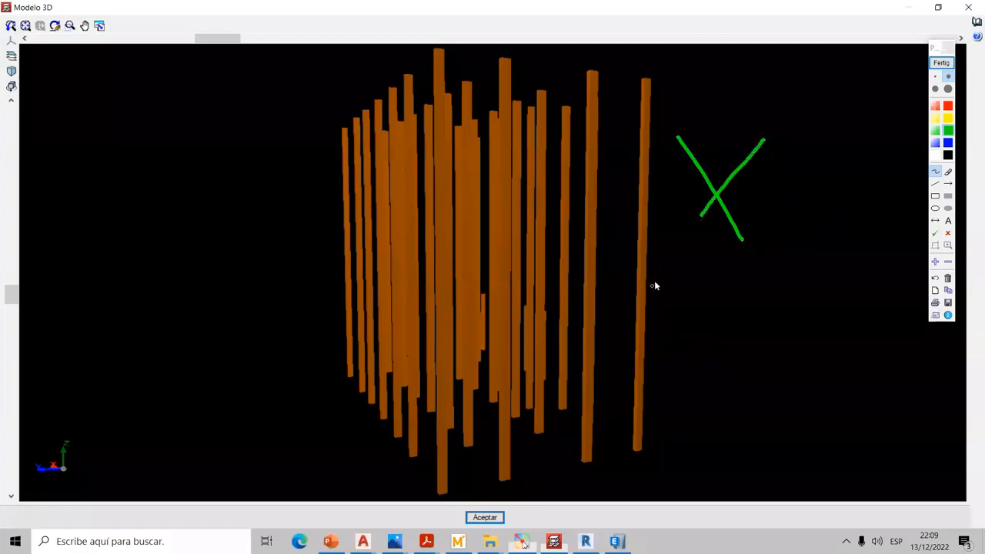
click(940, 63)
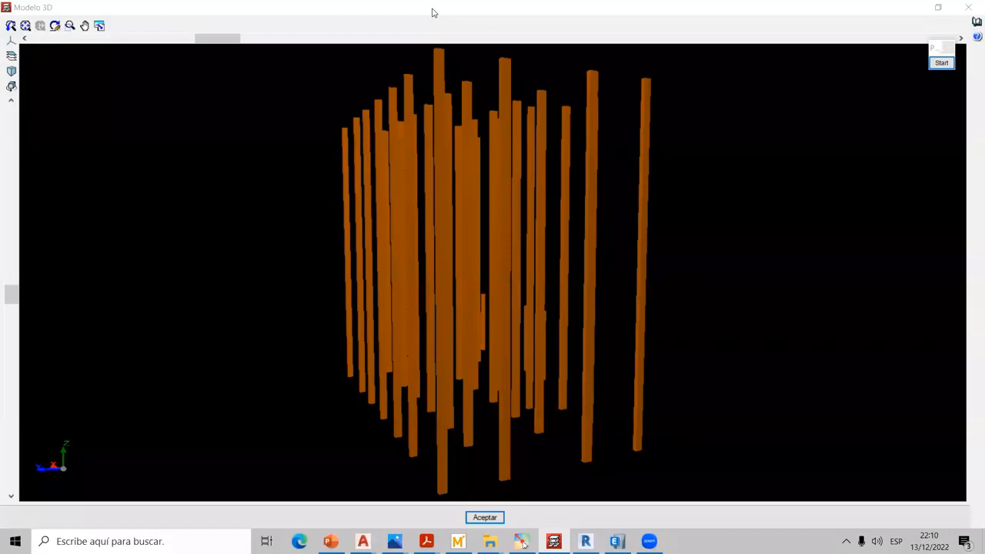
middle_drag(476, 189, 586, 243)
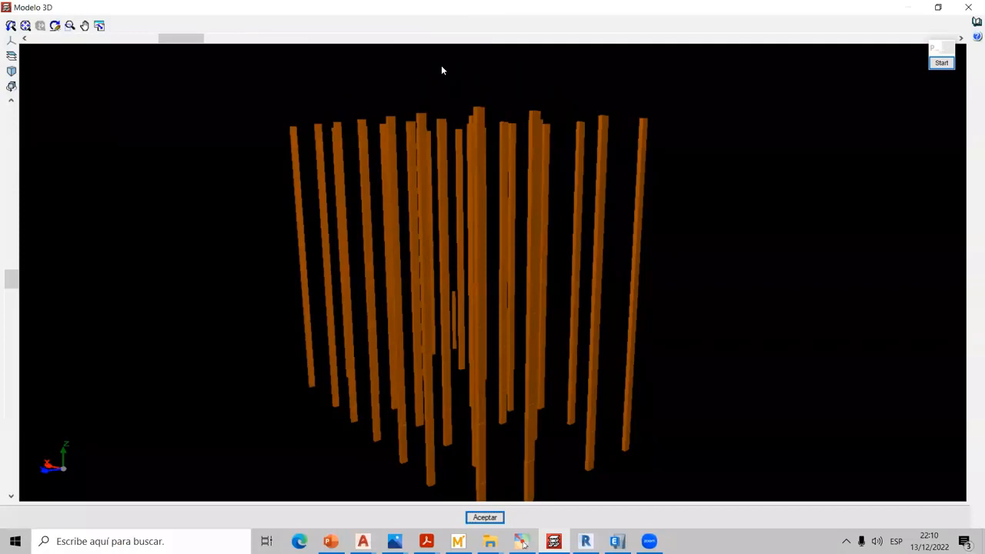
key(alt+Tab)
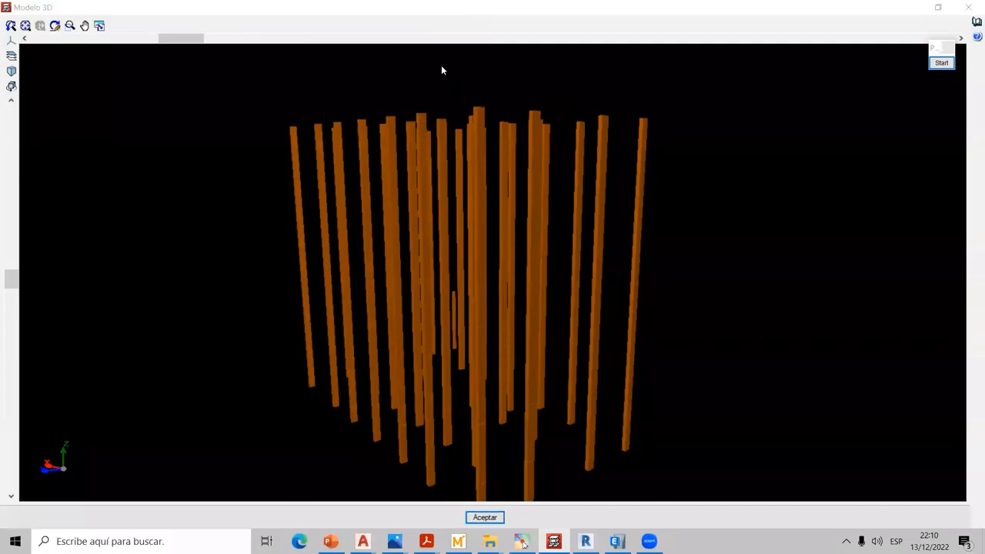